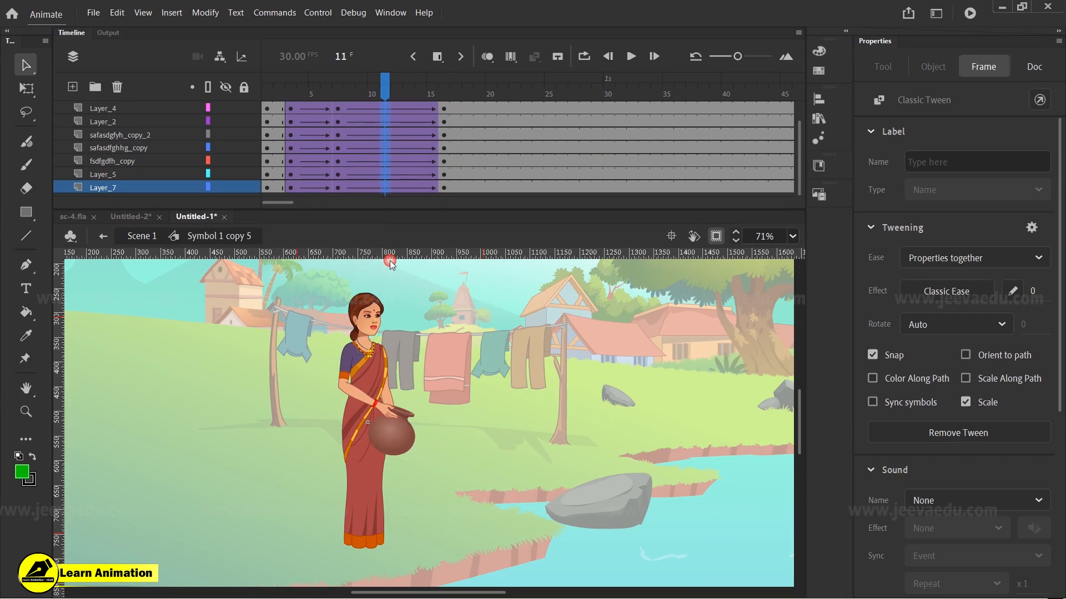
Step: At the frame 7 keyframe, select the woman's body parts and rotate them slightly counter-clockwise with Free Transform
{"action": "left_click", "coordinate": [337, 109]}
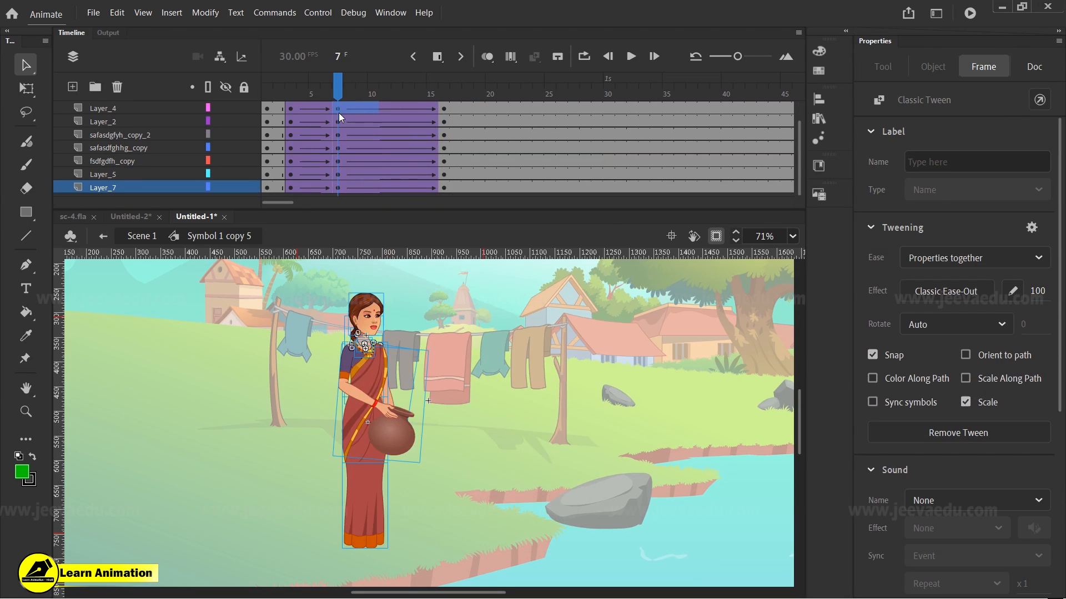
{"action": "left_click", "coordinate": [464, 405]}
{"action": "left_click_drag", "start_coordinate": [293, 283], "coordinate": [459, 411]}
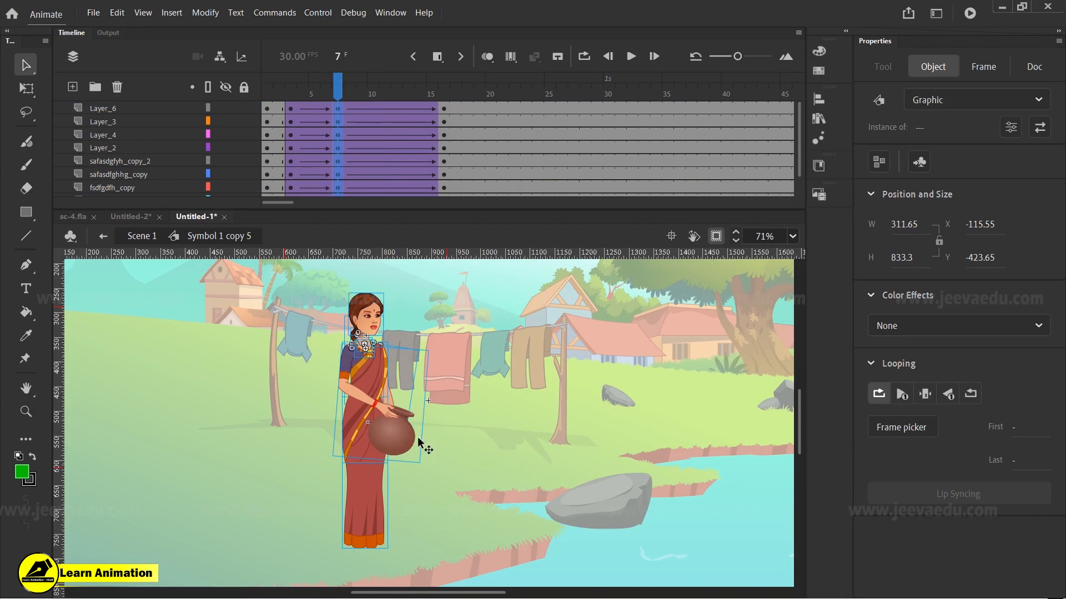
{"action": "key", "text": "z"}
{"action": "left_click", "coordinate": [380, 383]}
{"action": "left_click", "coordinate": [431, 341], "text": "alt"}
{"action": "left_click", "coordinate": [412, 415]}
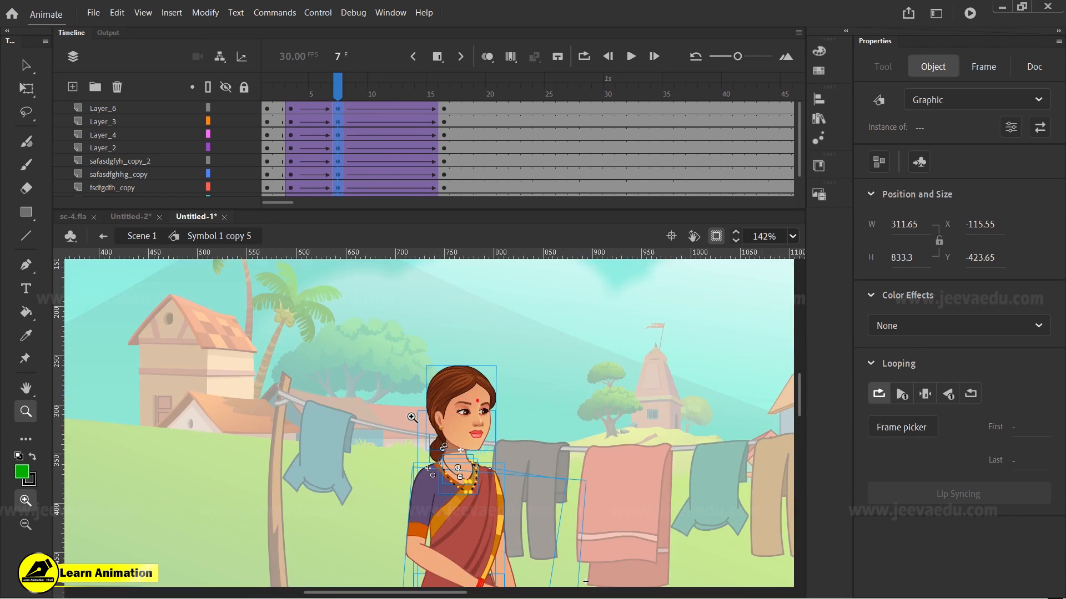
{"action": "key", "text": "q"}
{"action": "left_click_drag", "start_coordinate": [511, 363], "coordinate": [500, 362]}
Step: Select only the woman's upper-body parts, set their pivot near the waist, and tilt them slightly backward at frame 7
{"action": "key", "text": "z"}
{"action": "left_click", "coordinate": [427, 437], "text": "alt"}
{"action": "key", "text": "v"}
{"action": "left_click", "coordinate": [500, 445]}
{"action": "left_click_drag", "start_coordinate": [356, 383], "coordinate": [401, 422]}
{"action": "key", "text": "ctrl+z"}
{"action": "key", "text": "q"}
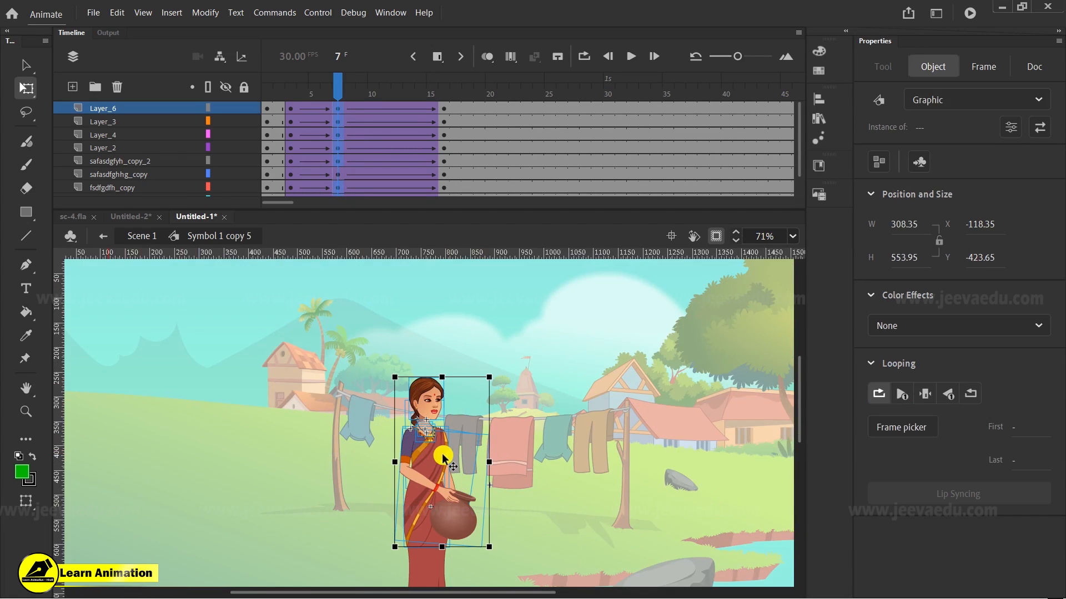
{"action": "left_click_drag", "start_coordinate": [441, 462], "coordinate": [433, 487]}
{"action": "left_click_drag", "start_coordinate": [499, 380], "coordinate": [493, 376]}
Step: Rotate the sari drape slightly clockwise so its lower edge lines up with the skirt at frame 7
{"action": "key", "text": "z"}
{"action": "left_click", "coordinate": [427, 475]}
{"action": "left_click", "coordinate": [431, 507]}
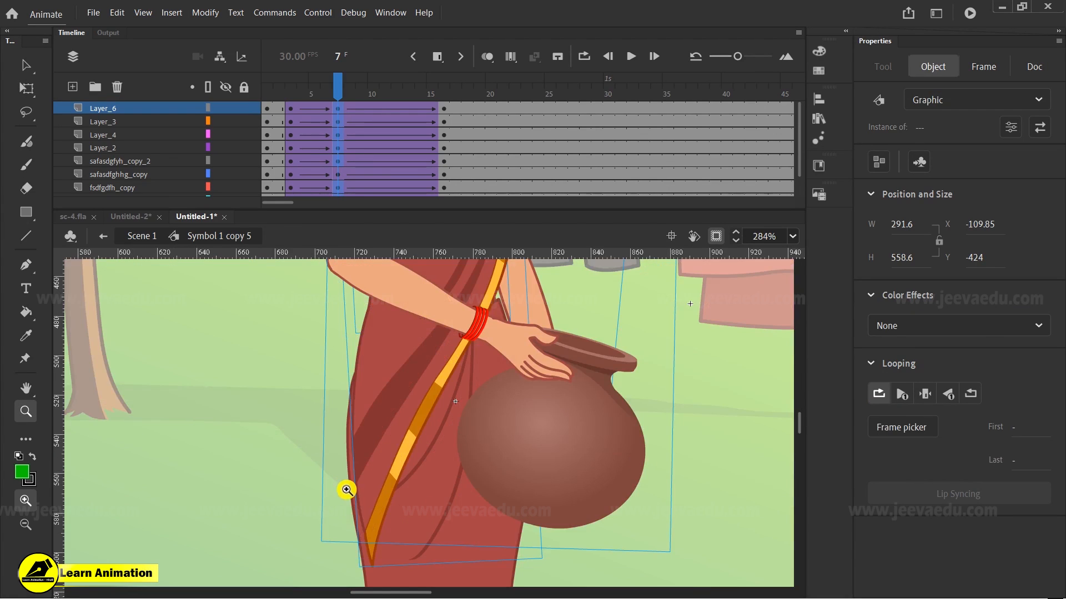
{"action": "key", "text": "v"}
{"action": "left_click", "coordinate": [303, 464]}
{"action": "left_click", "coordinate": [414, 462]}
{"action": "left_click", "coordinate": [396, 452]}
{"action": "key", "text": "q"}
{"action": "left_click_drag", "start_coordinate": [361, 579], "coordinate": [354, 577]}
Step: Select the woman's head and hair bun, set the pivot at the neck, and tilt them slightly backward
{"action": "key", "text": "z"}
{"action": "left_click", "coordinate": [421, 393], "text": "alt"}
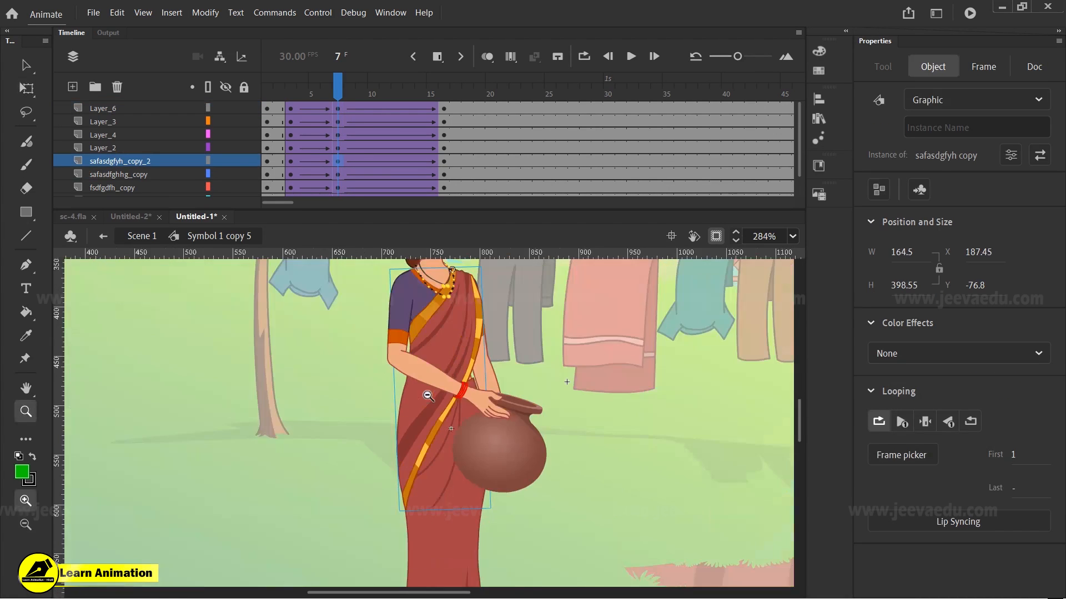
{"action": "left_click", "coordinate": [425, 390], "text": "alt"}
{"action": "left_click", "coordinate": [425, 342]}
{"action": "left_click", "coordinate": [442, 419]}
{"action": "key", "text": "v"}
{"action": "left_click", "coordinate": [504, 481]}
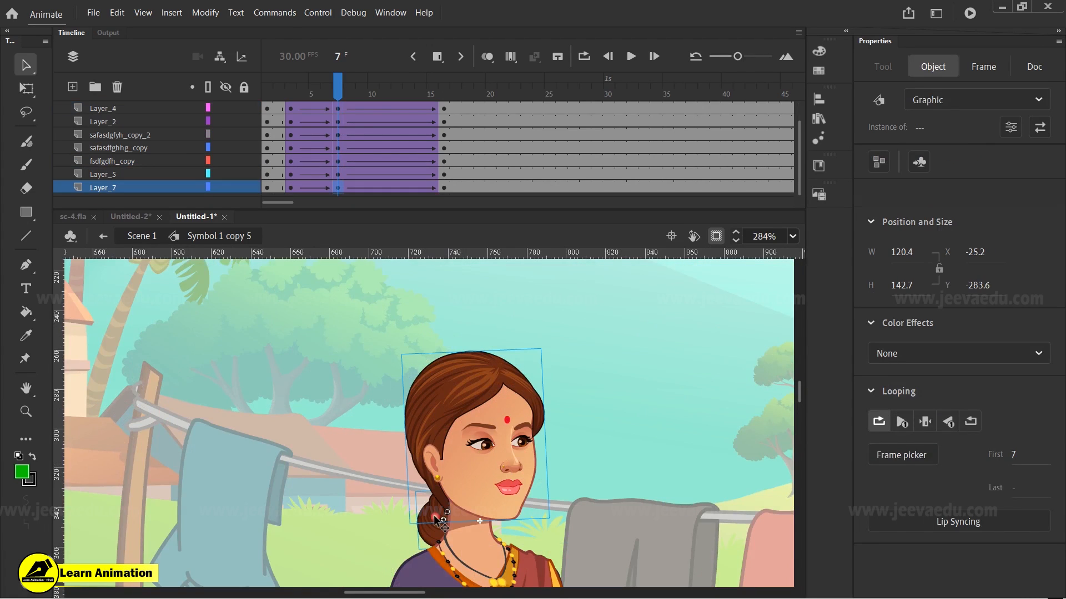
{"action": "key", "text": "q"}
{"action": "left_click", "coordinate": [475, 446]}
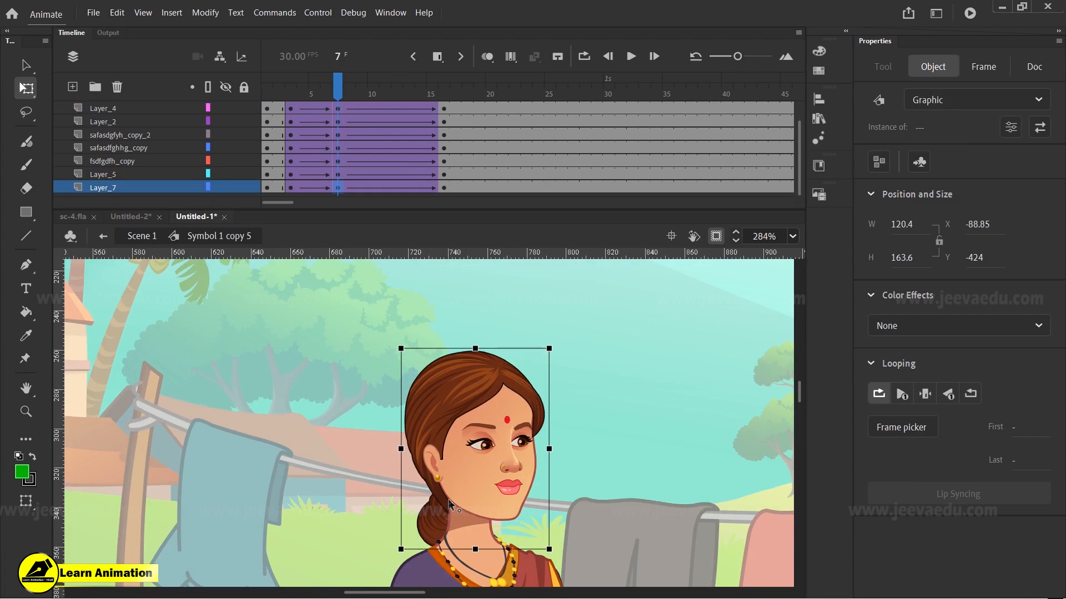
{"action": "left_click_drag", "start_coordinate": [562, 350], "coordinate": [547, 347]}
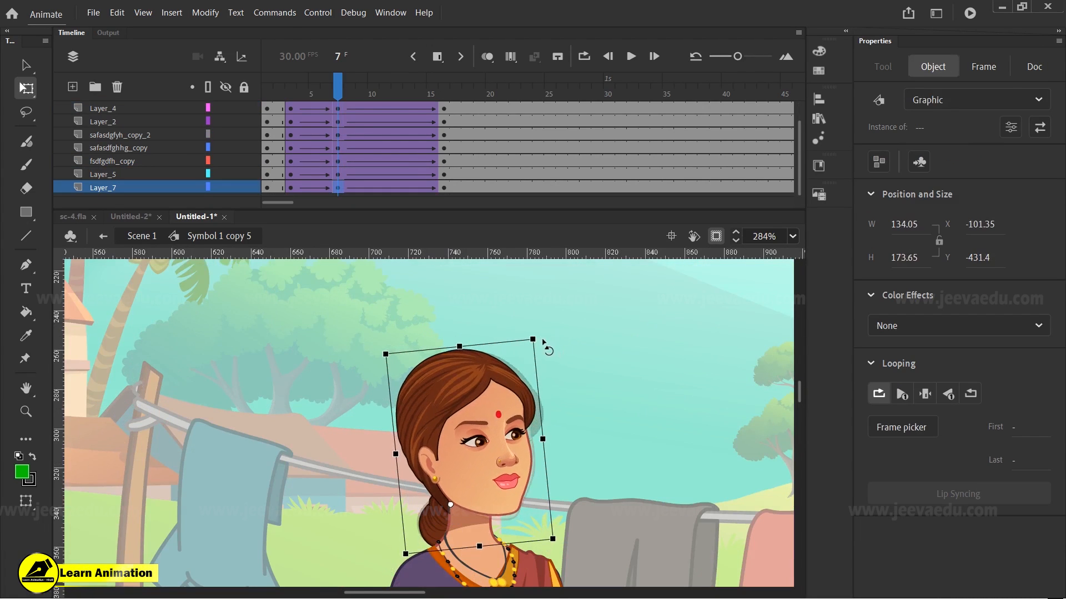
Step: Rotate the arm holding the pot clockwise about the shoulder so the pot moves closer to the body
{"action": "key", "text": "z"}
{"action": "left_click", "coordinate": [500, 466], "text": "alt"}
{"action": "left_click_drag", "start_coordinate": [501, 466], "coordinate": [463, 323]}
{"action": "key", "text": "v"}
{"action": "left_click", "coordinate": [434, 508]}
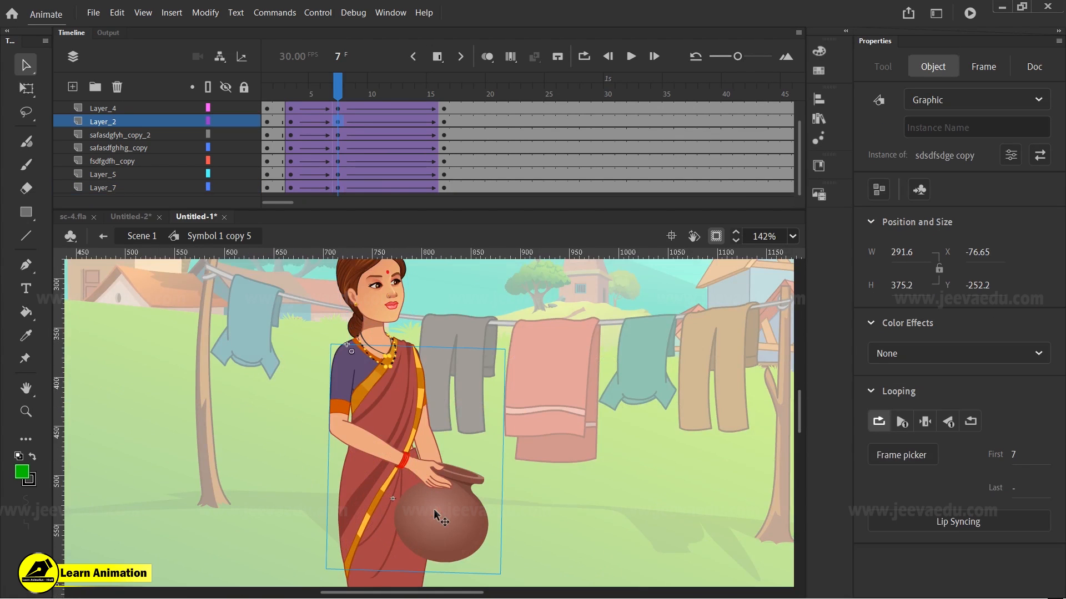
{"action": "key", "text": "q"}
{"action": "left_click_drag", "start_coordinate": [505, 565], "coordinate": [472, 568]}
{"action": "left_click", "coordinate": [425, 432]}
Step: Scrub from frame 2 to the frame 16 keyframe and select all of the woman's parts there
{"action": "key", "text": "z"}
{"action": "left_click_drag", "start_coordinate": [338, 89], "coordinate": [285, 107]}
{"action": "left_click", "coordinate": [465, 434], "text": "alt"}
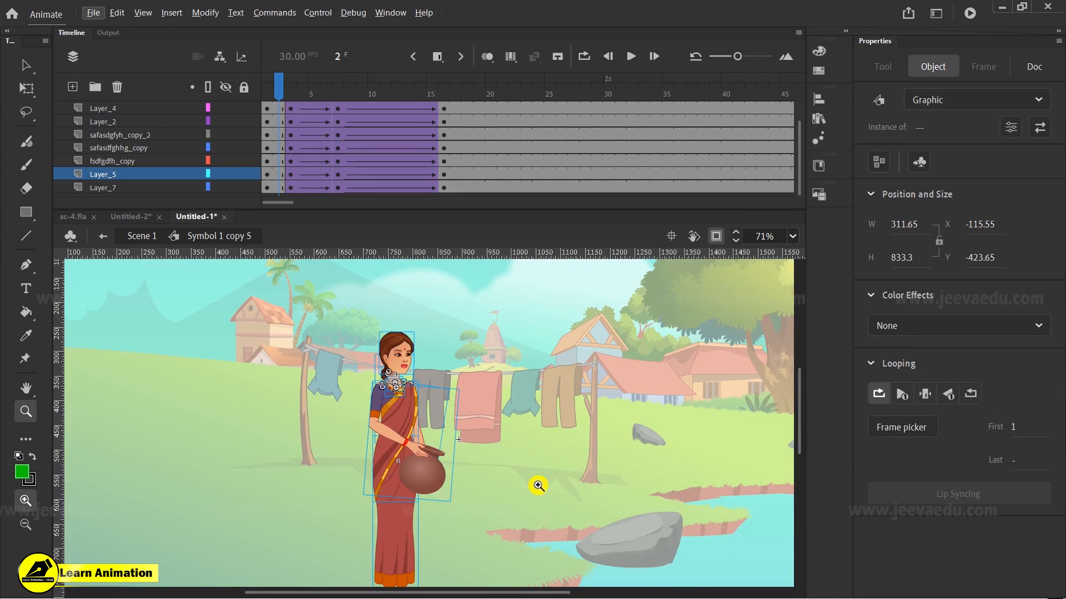
{"action": "left_click_drag", "start_coordinate": [300, 103], "coordinate": [444, 145]}
{"action": "key", "text": "v"}
{"action": "left_click_drag", "start_coordinate": [335, 334], "coordinate": [488, 528]}
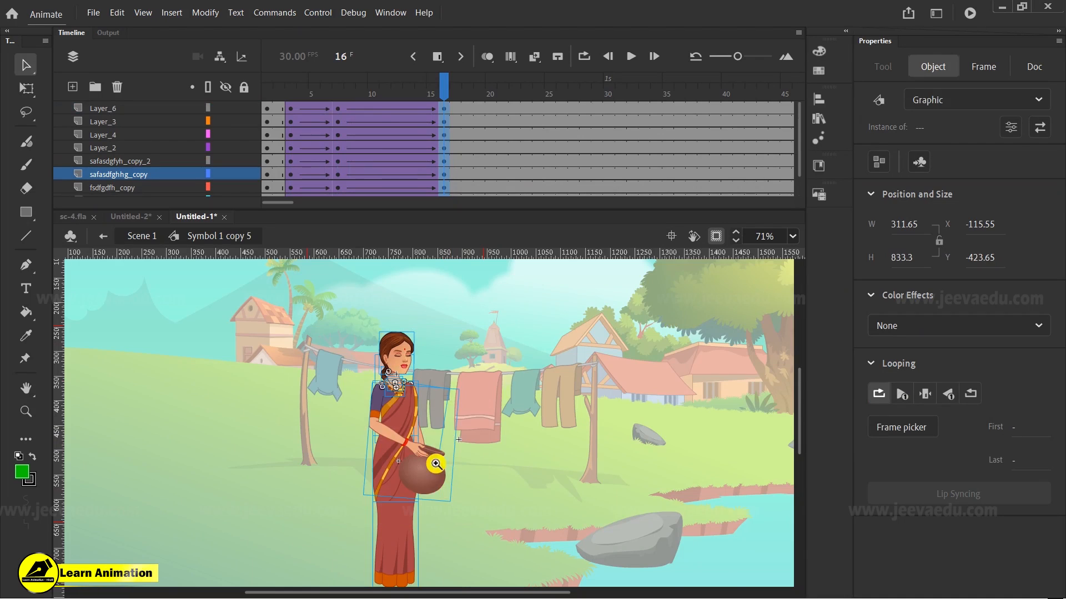
Step: Try to skew the whole selected figure sideways at frame 16
{"action": "key", "text": "z"}
{"action": "left_click", "coordinate": [425, 410]}
{"action": "left_click", "coordinate": [438, 452], "text": "alt"}
{"action": "left_click", "coordinate": [438, 452], "text": "alt"}
{"action": "key", "text": "v"}
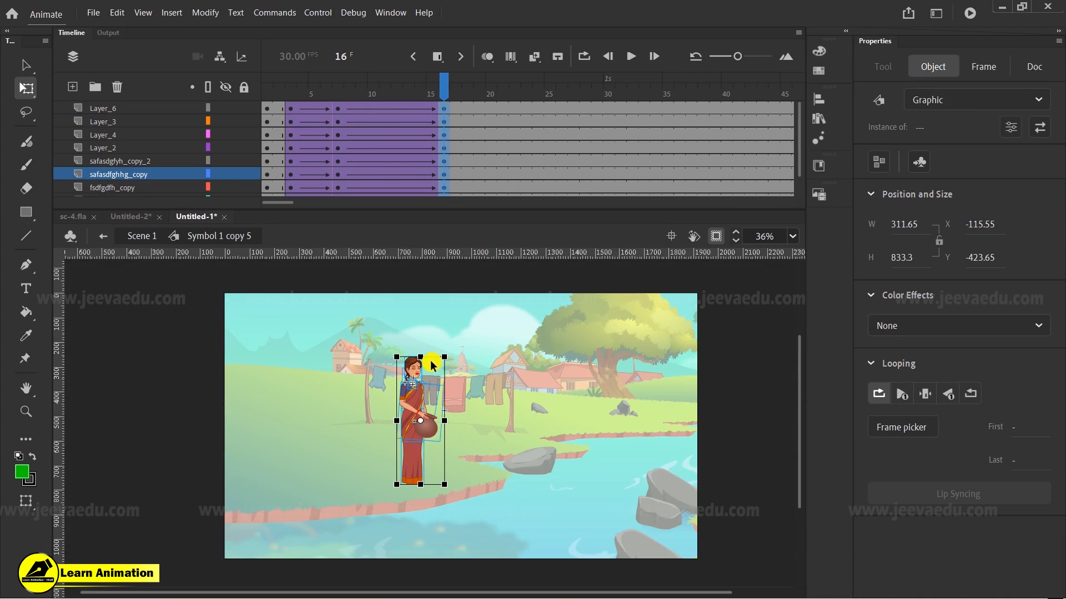
{"action": "left_click_drag", "start_coordinate": [432, 358], "coordinate": [452, 364]}
{"action": "key", "text": "ctrl+z"}
{"action": "key", "text": "ctrl+z"}
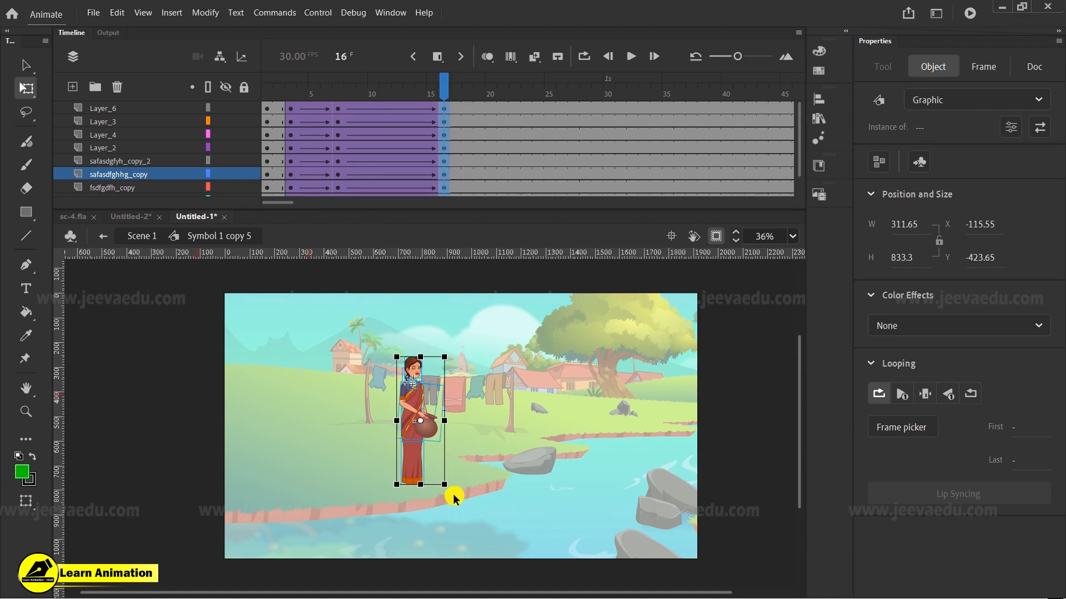
Step: Skew the whole figure slightly forward at frame 16 with Free Transform
{"action": "key", "text": "z"}
{"action": "left_click", "coordinate": [438, 425]}
{"action": "left_click", "coordinate": [436, 413]}
{"action": "key", "text": "q"}
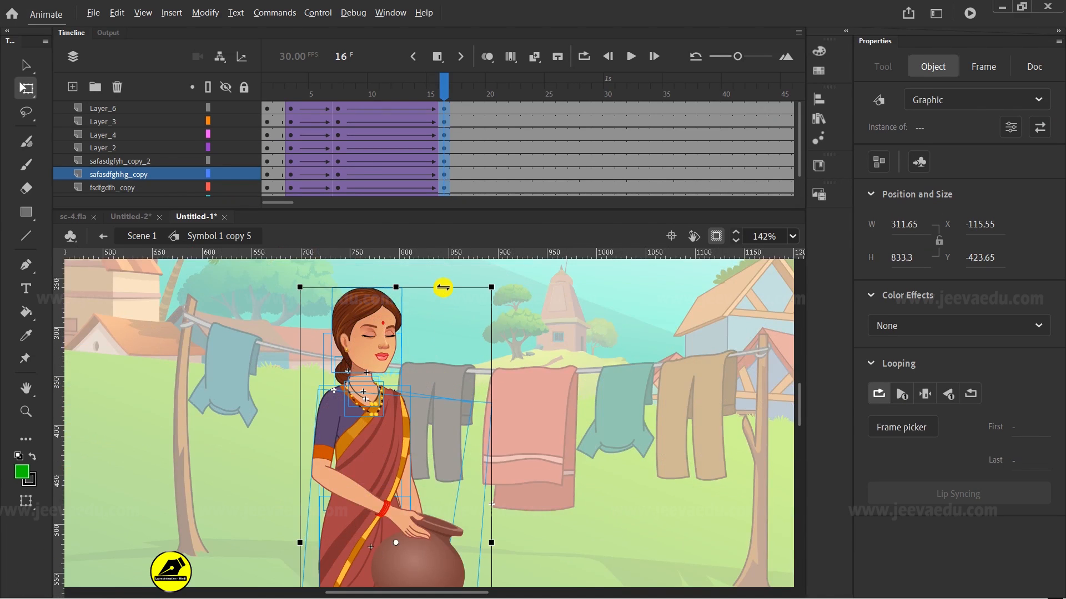
{"action": "left_click_drag", "start_coordinate": [443, 288], "coordinate": [449, 285]}
Step: Select the woman's upper-body parts at frame 16 and rotate them clockwise about the waist so she leans forward
{"action": "left_click", "coordinate": [450, 371]}
{"action": "left_click_drag", "start_coordinate": [266, 308], "coordinate": [449, 414]}
{"action": "left_click_drag", "start_coordinate": [378, 452], "coordinate": [415, 462]}
{"action": "left_click", "coordinate": [399, 459]}
{"action": "left_click_drag", "start_coordinate": [507, 285], "coordinate": [522, 310]}
Step: Set the sari drape's pivot near the shoulder and rotate it slightly counter-clockwise to fit the skirt at frame 16
{"action": "left_click", "coordinate": [416, 467], "text": "alt"}
{"action": "left_click", "coordinate": [406, 478]}
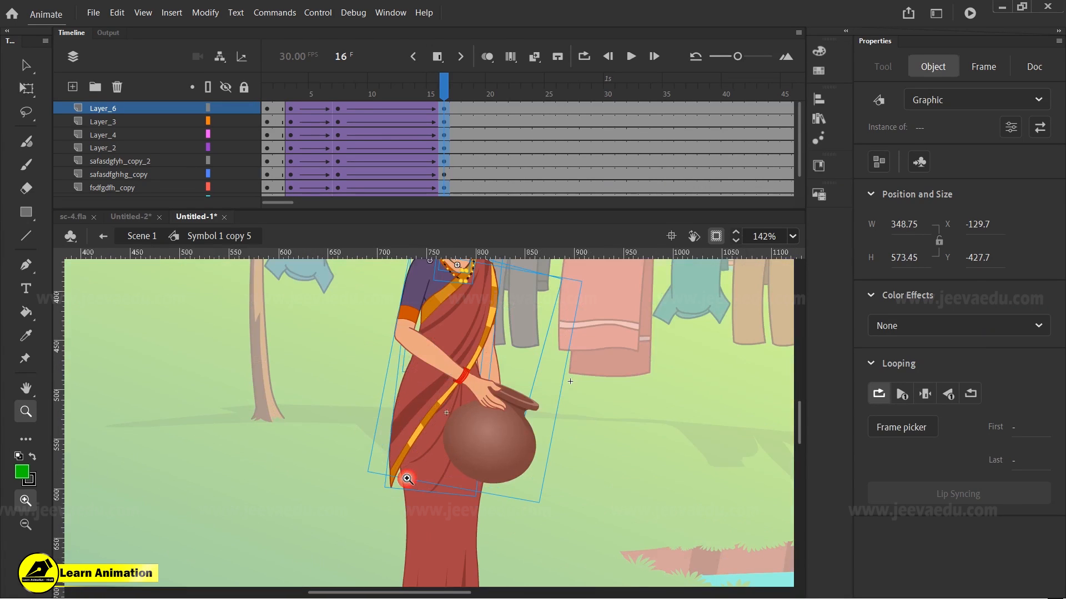
{"action": "key", "text": "v"}
{"action": "left_click", "coordinate": [382, 510]}
{"action": "left_click", "coordinate": [417, 424]}
{"action": "left_click_drag", "start_coordinate": [533, 379], "coordinate": [529, 406]}
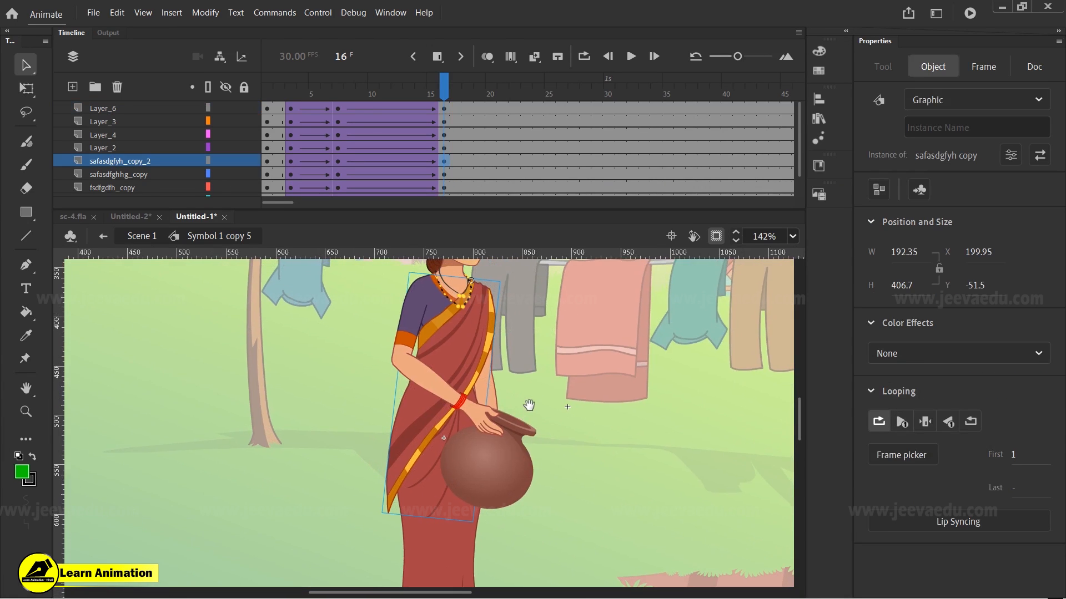
{"action": "key", "text": "q"}
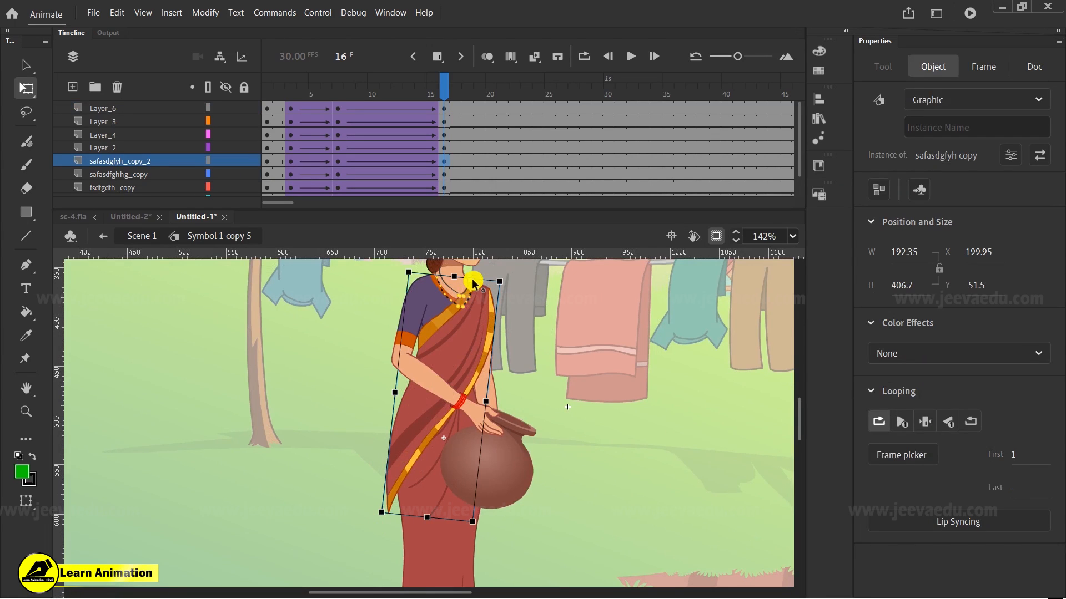
{"action": "left_click_drag", "start_coordinate": [381, 522], "coordinate": [388, 524]}
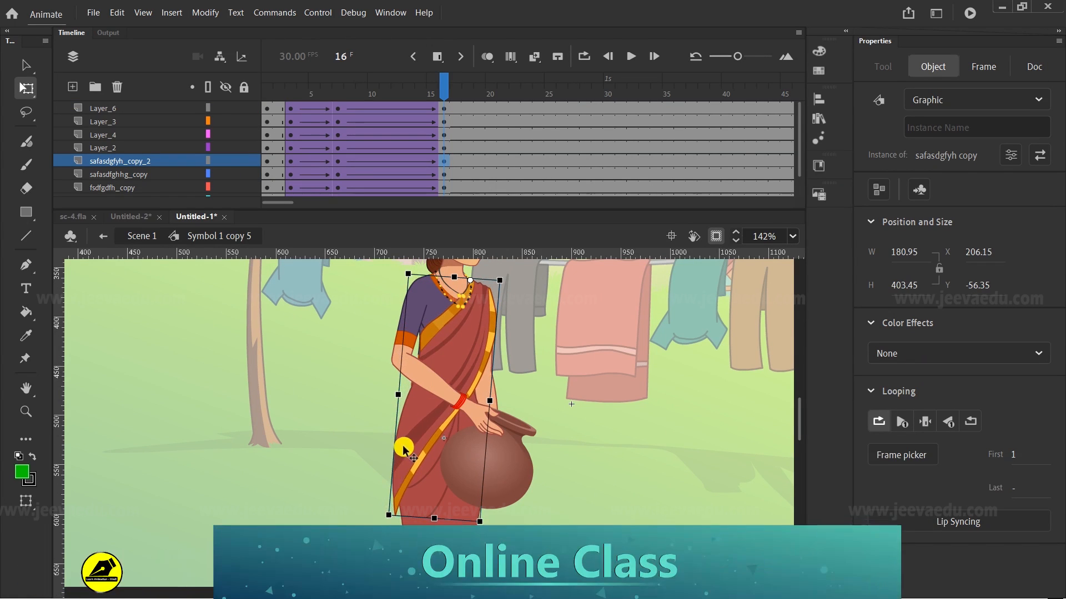
Step: Rotate the arm holding the pot counter-clockwise about the shoulder so it reaches forward at frame 16
{"action": "key", "text": "z"}
{"action": "left_click", "coordinate": [460, 408], "text": "alt"}
{"action": "left_click_drag", "start_coordinate": [427, 90], "coordinate": [445, 156]}
{"action": "key", "text": "v"}
{"action": "left_click", "coordinate": [445, 452]}
{"action": "key", "text": "q"}
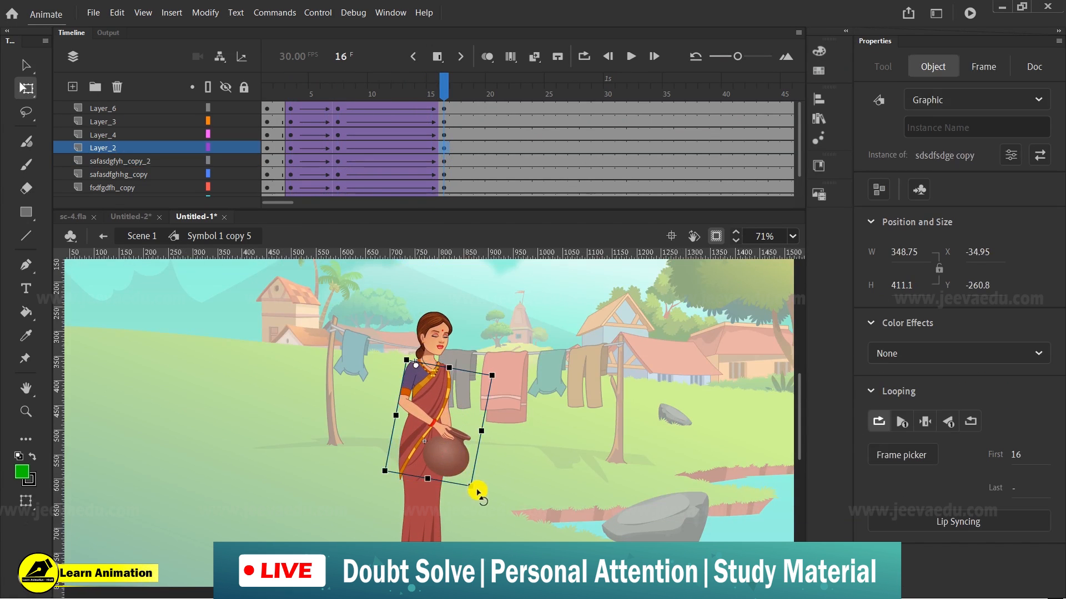
{"action": "left_click_drag", "start_coordinate": [484, 496], "coordinate": [525, 444]}
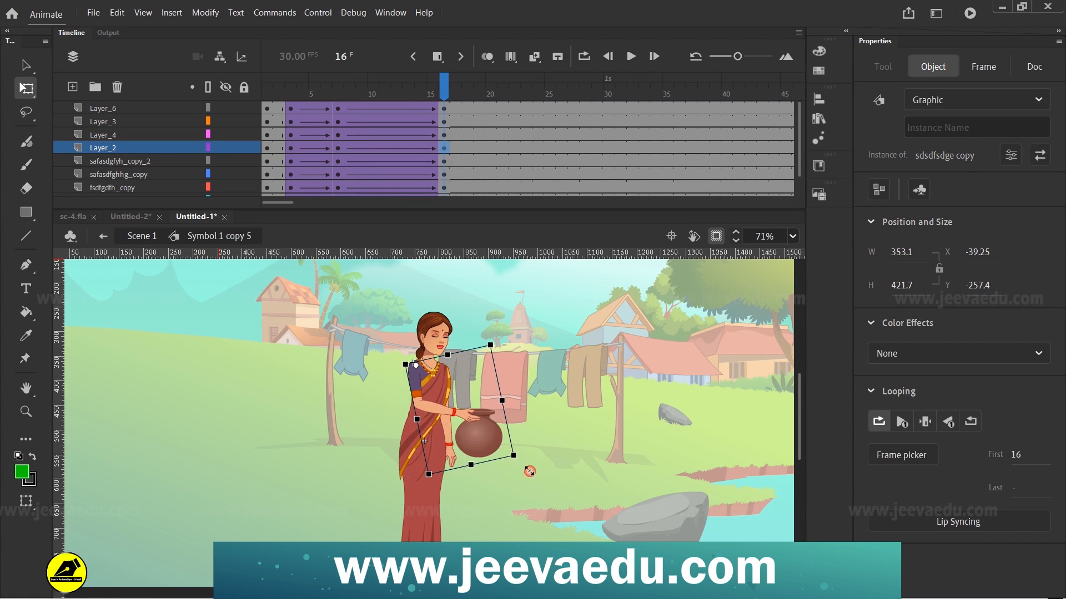
Step: At frame 16, open the arm symbol for editing and copy the pot from Layer_2
{"action": "left_click", "coordinate": [346, 111]}
{"action": "left_click", "coordinate": [444, 108]}
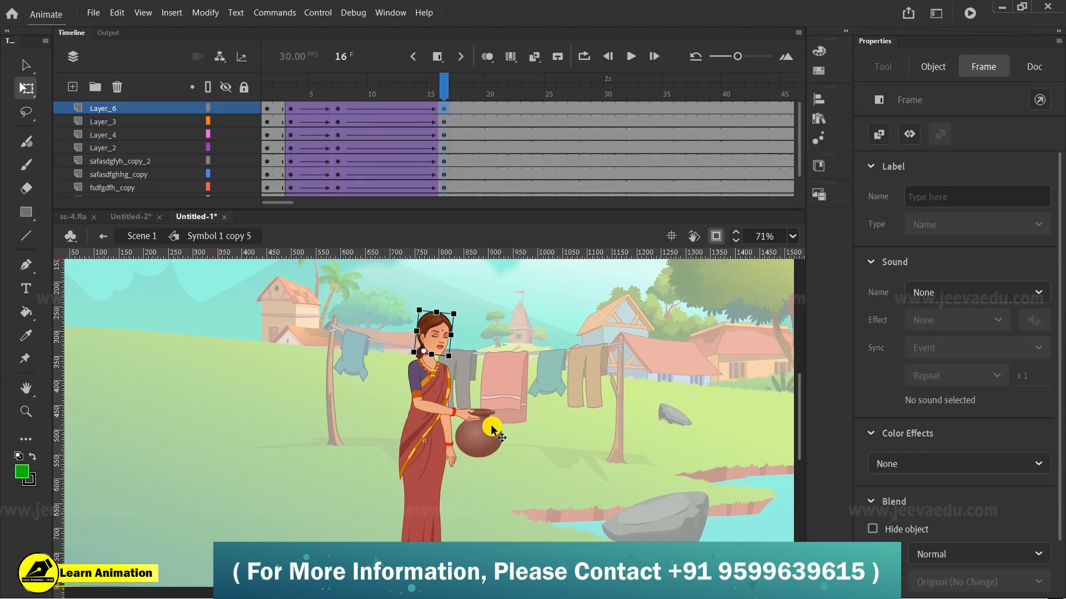
{"action": "double_click", "coordinate": [493, 431]}
{"action": "left_click", "coordinate": [443, 107]}
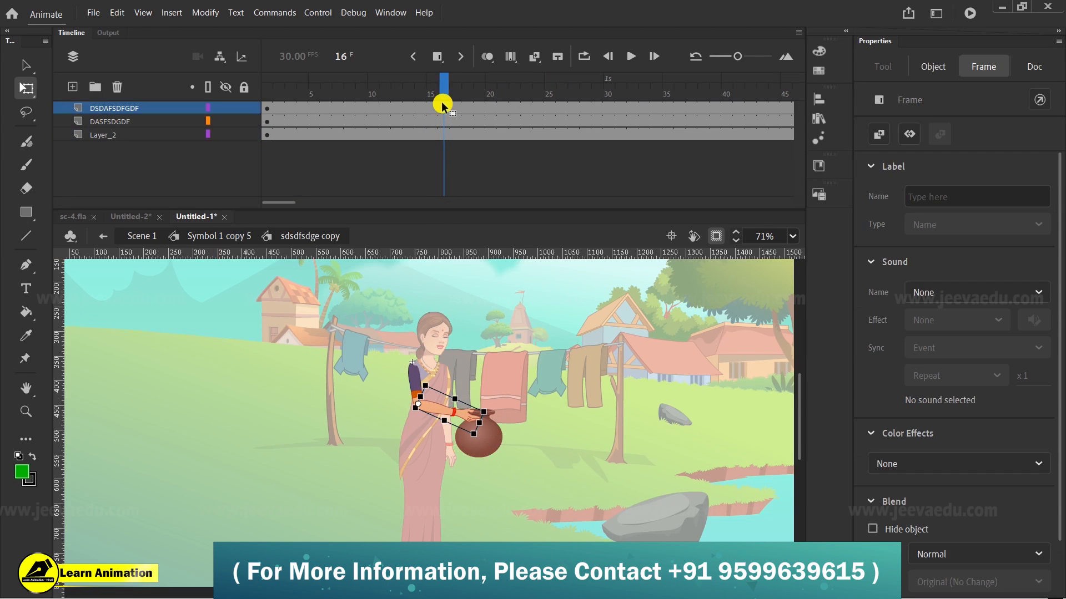
{"action": "left_click", "coordinate": [493, 451]}
{"action": "left_click", "coordinate": [477, 435]}
{"action": "key", "text": "z"}
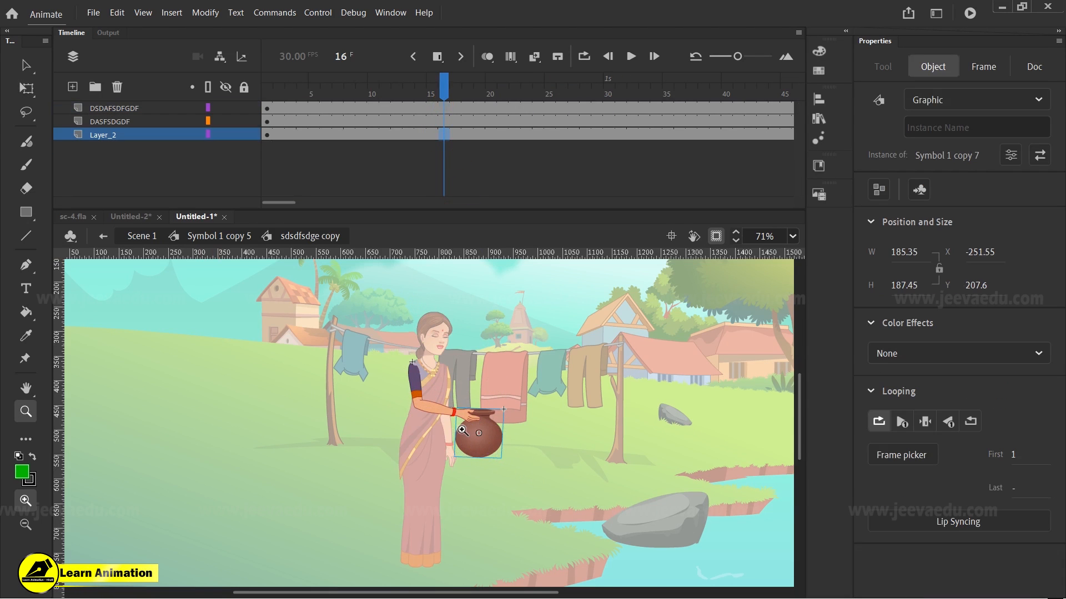
{"action": "left_click", "coordinate": [462, 430]}
{"action": "key", "text": "b"}
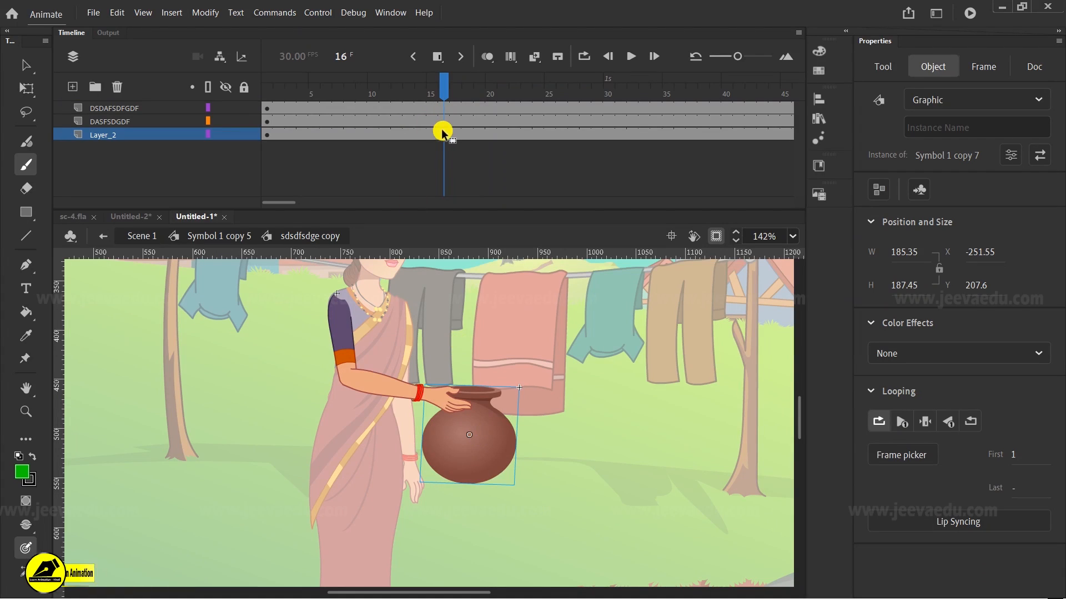
{"action": "key", "text": "v"}
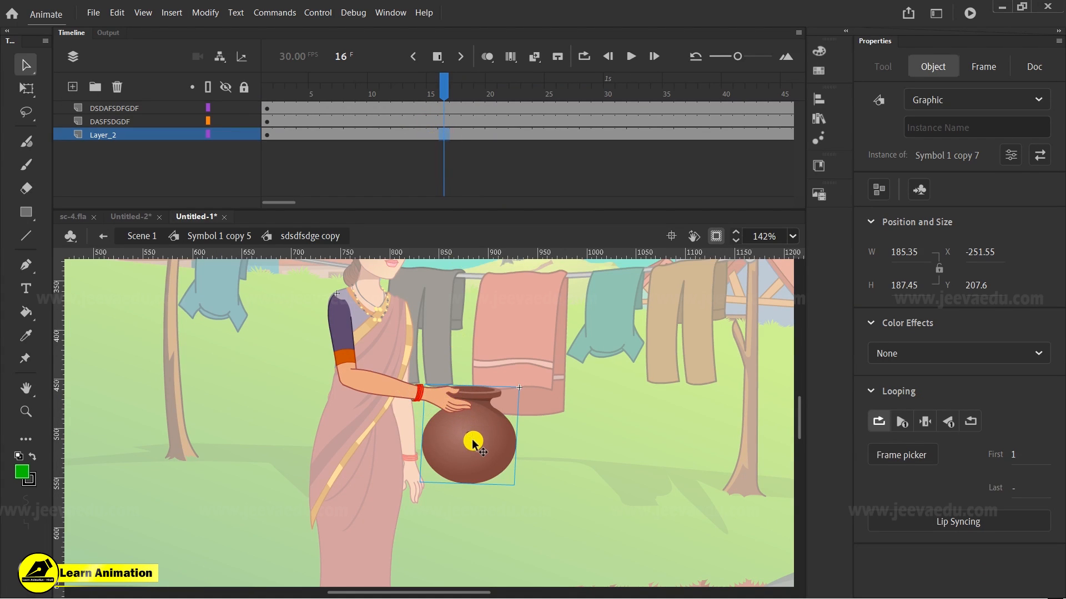
Step: Open the nested forearm symbol, paste the pot on frame 1 of a layer beneath the arm, and place it under the hand
{"action": "double_click", "coordinate": [421, 397]}
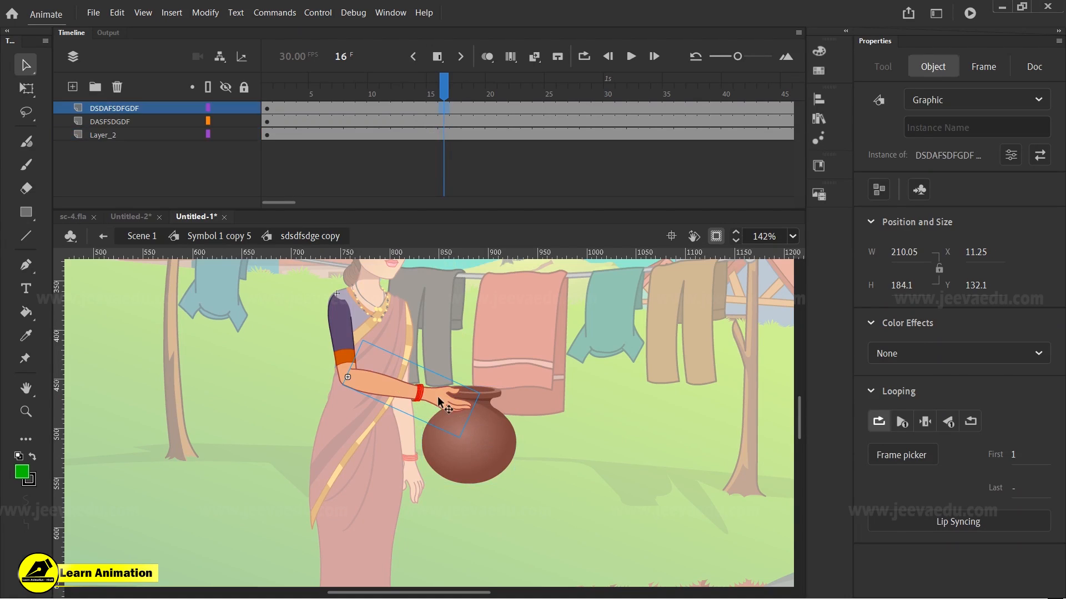
{"action": "left_click", "coordinate": [267, 137]}
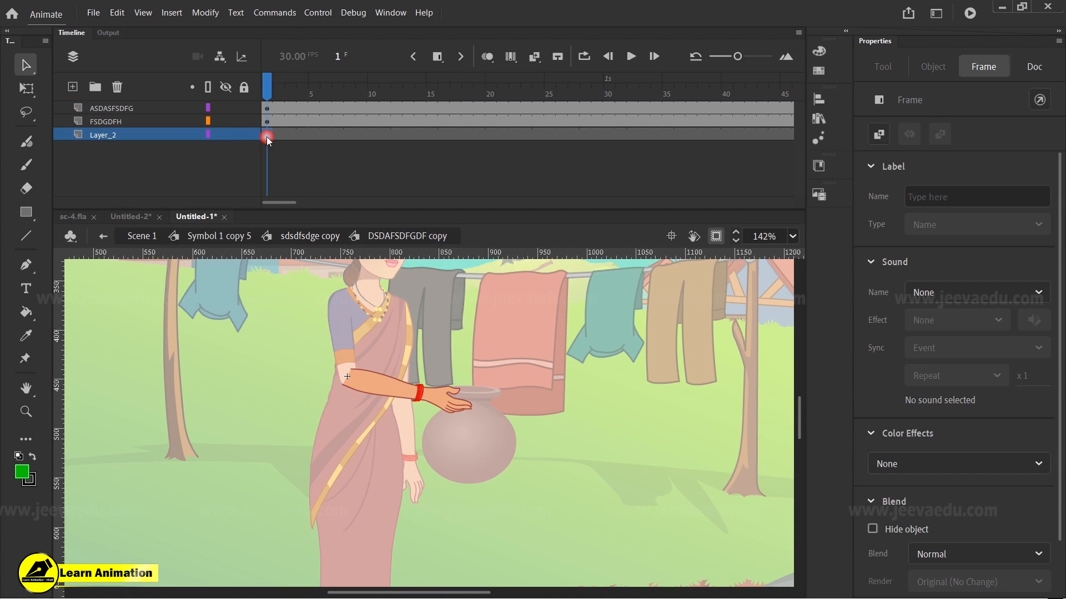
{"action": "key", "text": "ctrl+v"}
{"action": "key", "text": "q"}
{"action": "left_click_drag", "start_coordinate": [505, 422], "coordinate": [553, 481]}
{"action": "key", "text": "ctrl+space"}
{"action": "left_click", "coordinate": [425, 420]}
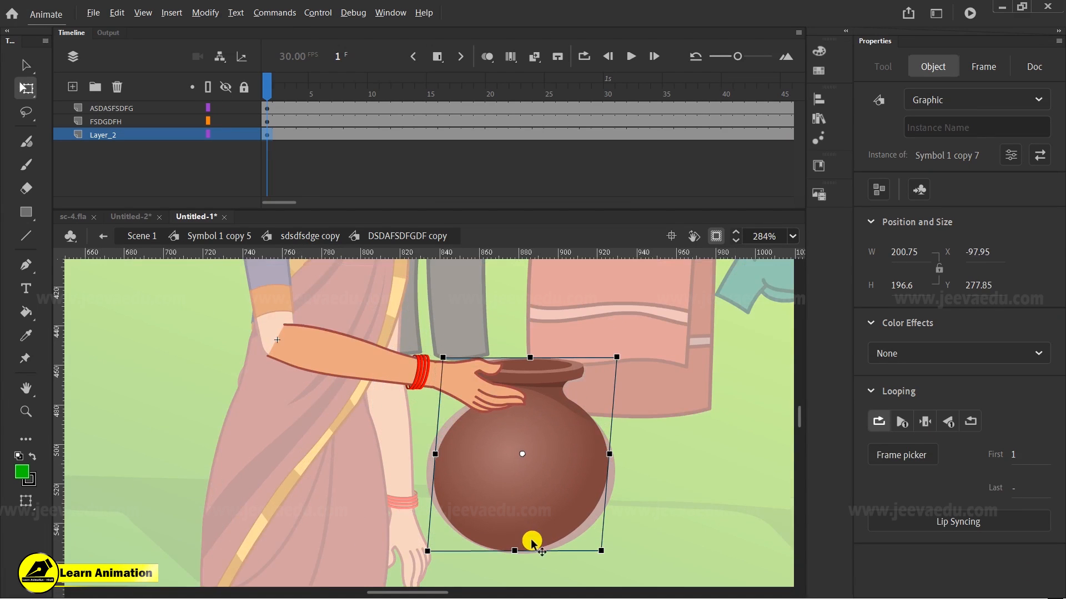
Step: Rotate, resize and nudge the pasted pot until it matches the faded original behind it
{"action": "left_click_drag", "start_coordinate": [541, 553], "coordinate": [548, 553]}
{"action": "left_click_drag", "start_coordinate": [489, 447], "coordinate": [483, 447]}
{"action": "left_click_drag", "start_coordinate": [617, 354], "coordinate": [617, 355]}
{"action": "left_click_drag", "start_coordinate": [554, 447], "coordinate": [563, 452]}
{"action": "left_click_drag", "start_coordinate": [554, 452], "coordinate": [548, 450]}
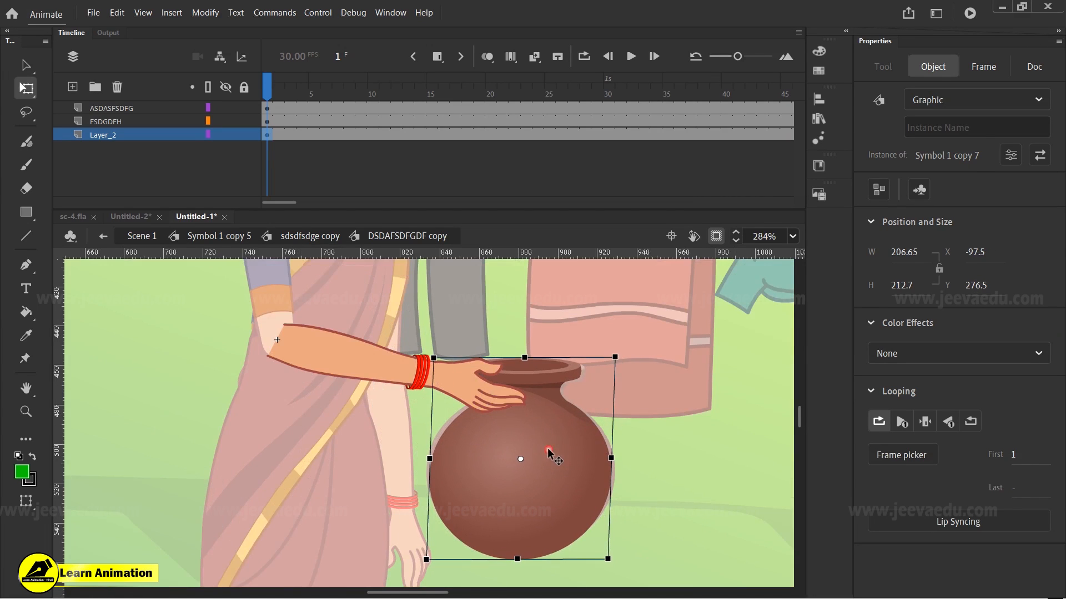
Step: Return to the arm symbol and delete Layer_2 holding the original pot
{"action": "left_click", "coordinate": [294, 235]}
{"action": "left_click", "coordinate": [158, 134]}
{"action": "left_click", "coordinate": [117, 87]}
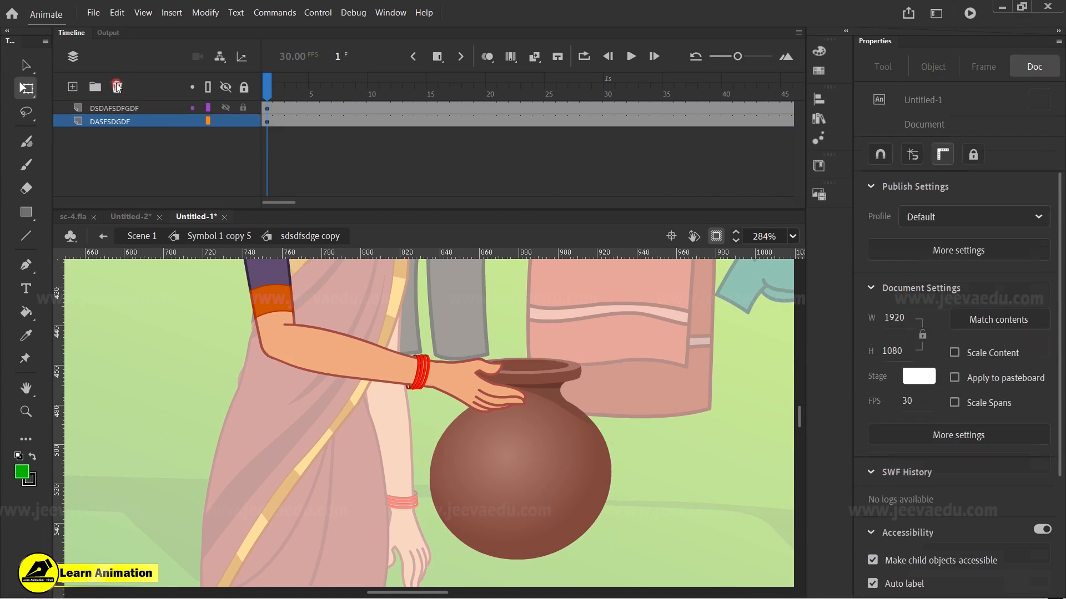
Step: Rotate the forearm with the pot slightly counter-clockwise and return to the character symbol
{"action": "key", "text": "z"}
{"action": "left_click", "coordinate": [494, 462], "text": "alt"}
{"action": "key", "text": "v"}
{"action": "left_click", "coordinate": [500, 458]}
{"action": "key", "text": "q"}
{"action": "mouse_move", "coordinate": [575, 417]}
{"action": "left_mouse_down"}
{"action": "mouse_move", "coordinate": [557, 346]}
{"action": "mouse_move", "coordinate": [569, 412]}
{"action": "left_mouse_up"}
{"action": "double_click", "coordinate": [239, 342]}
Step: Scrub to frame 16 to check the arm motion and reopen the arm symbol for editing
{"action": "left_click", "coordinate": [335, 104]}
{"action": "left_click_drag", "start_coordinate": [357, 95], "coordinate": [433, 123]}
{"action": "left_click", "coordinate": [441, 122]}
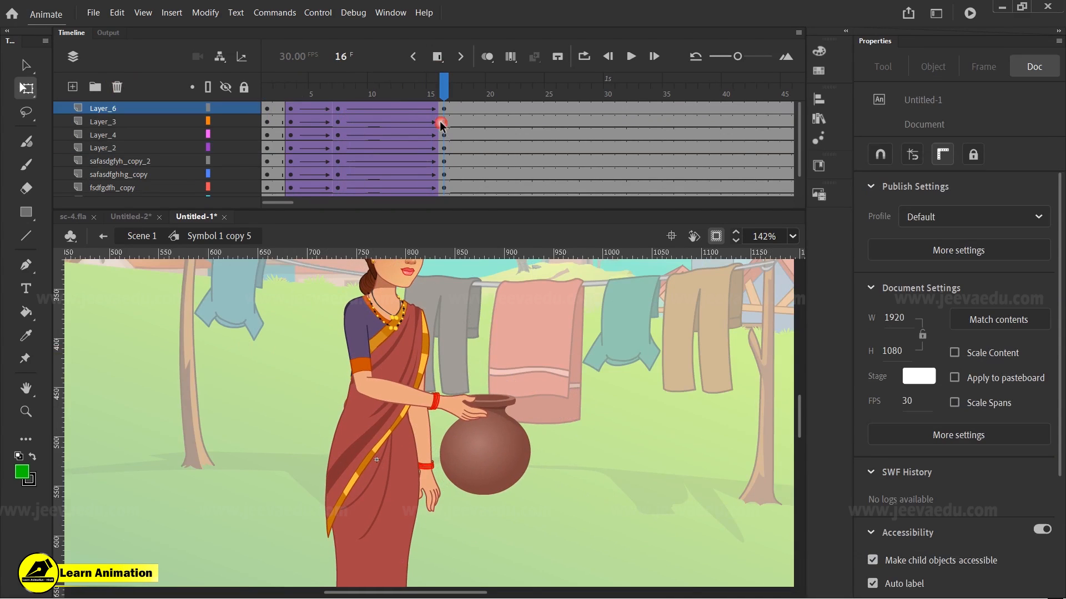
{"action": "key", "text": "v"}
{"action": "left_click", "coordinate": [484, 425]}
{"action": "double_click", "coordinate": [486, 424]}
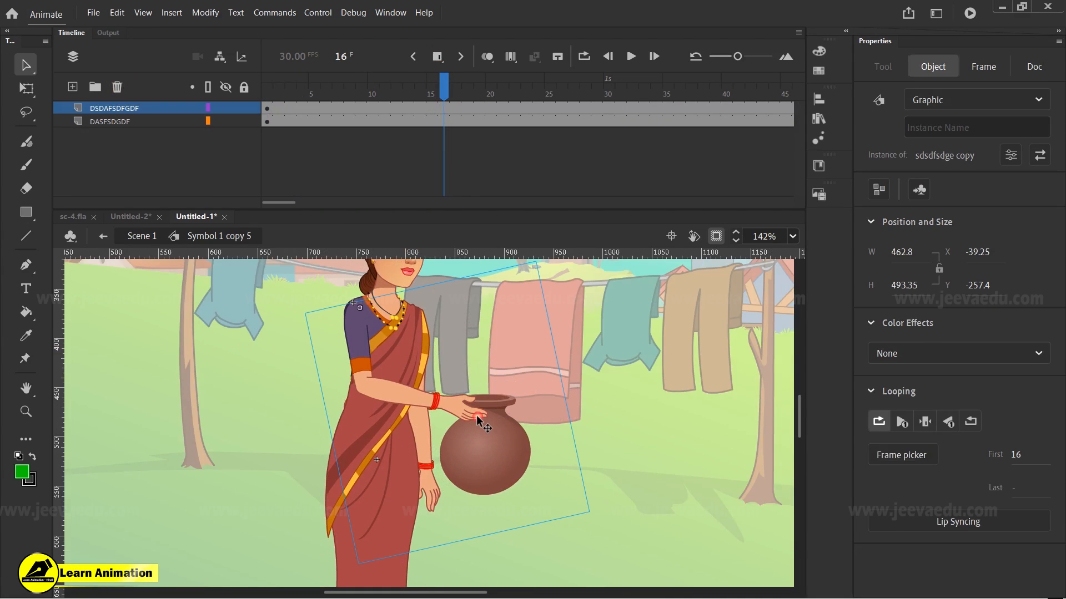
Step: On the forearm layer DSDAFSDFGDF, add keyframes at frames 16 and 7 and create a classic tween between them
{"action": "left_click", "coordinate": [448, 106]}
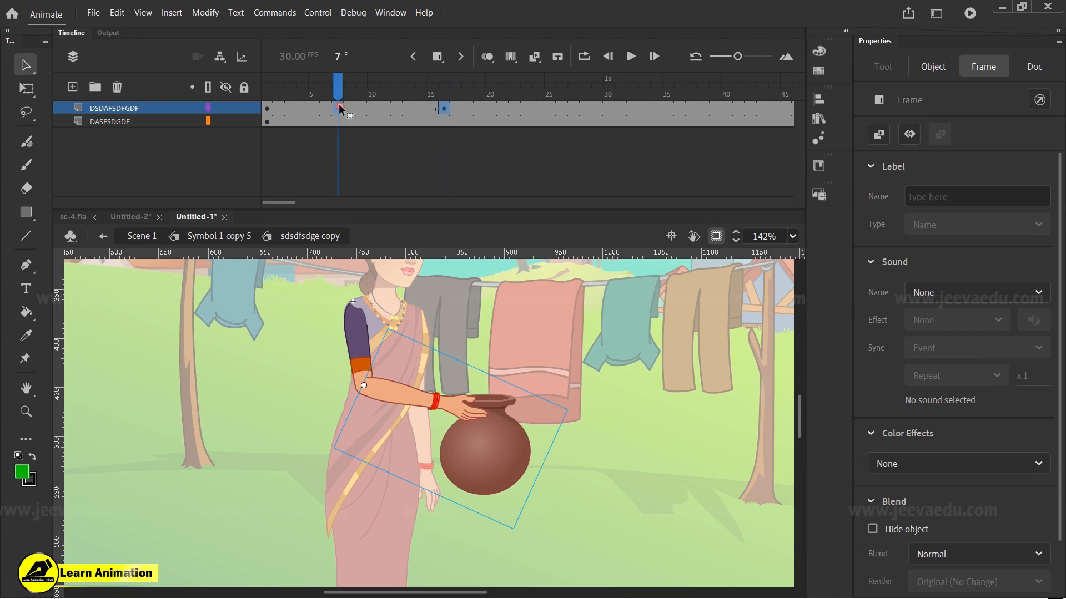
{"action": "right_click", "coordinate": [361, 109]}
{"action": "left_click", "coordinate": [403, 112]}
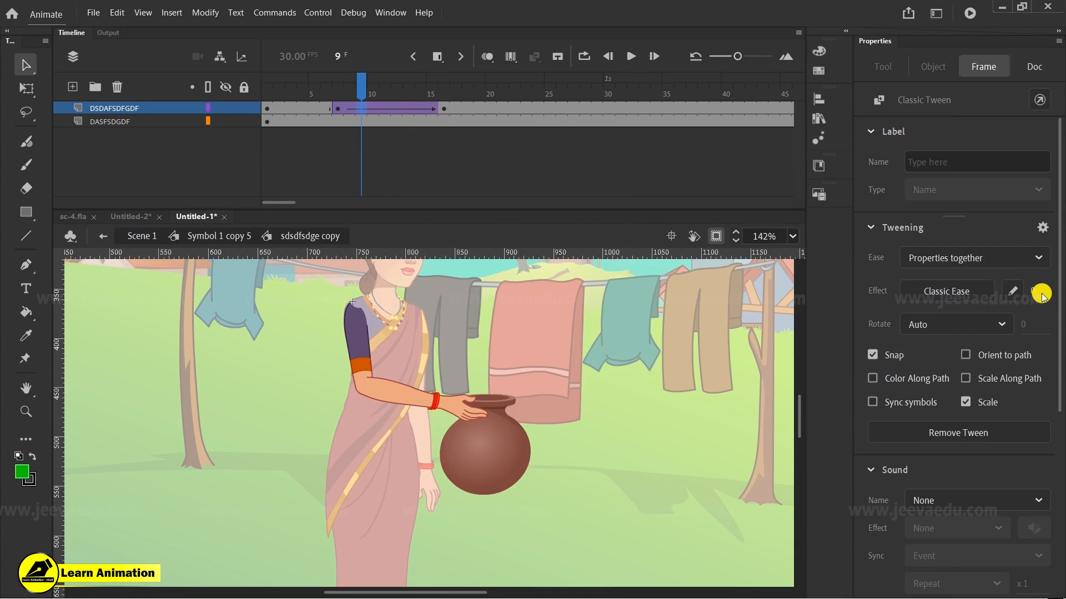
Step: Rotate the forearm with the pot clockwise at frame 16 of the arm symbol and scrub to check the motion
{"action": "left_click", "coordinate": [444, 108]}
{"action": "key", "text": "q"}
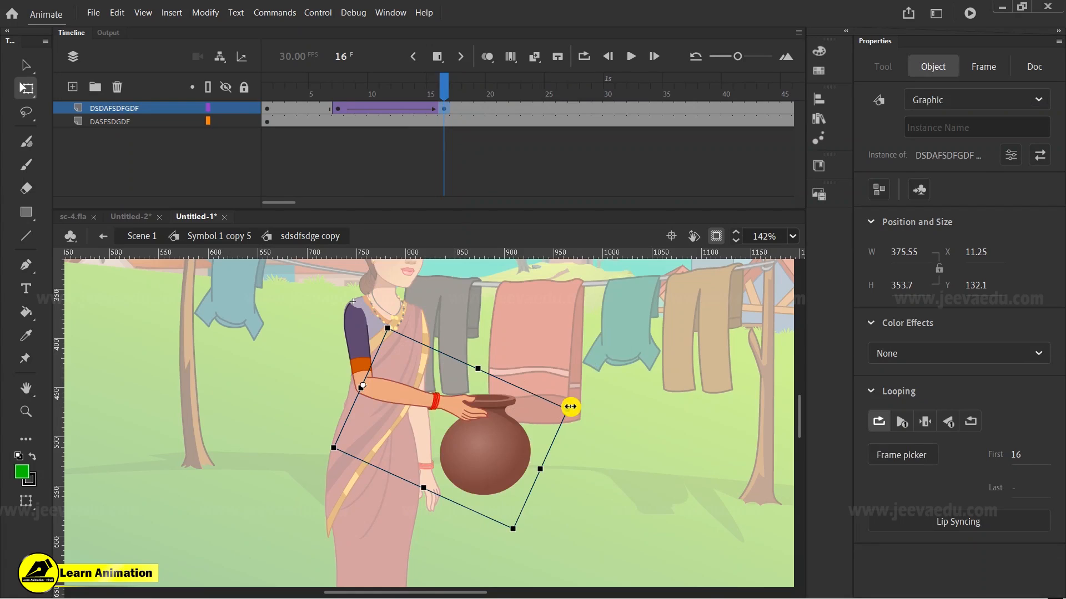
{"action": "left_click_drag", "start_coordinate": [572, 409], "coordinate": [573, 461]}
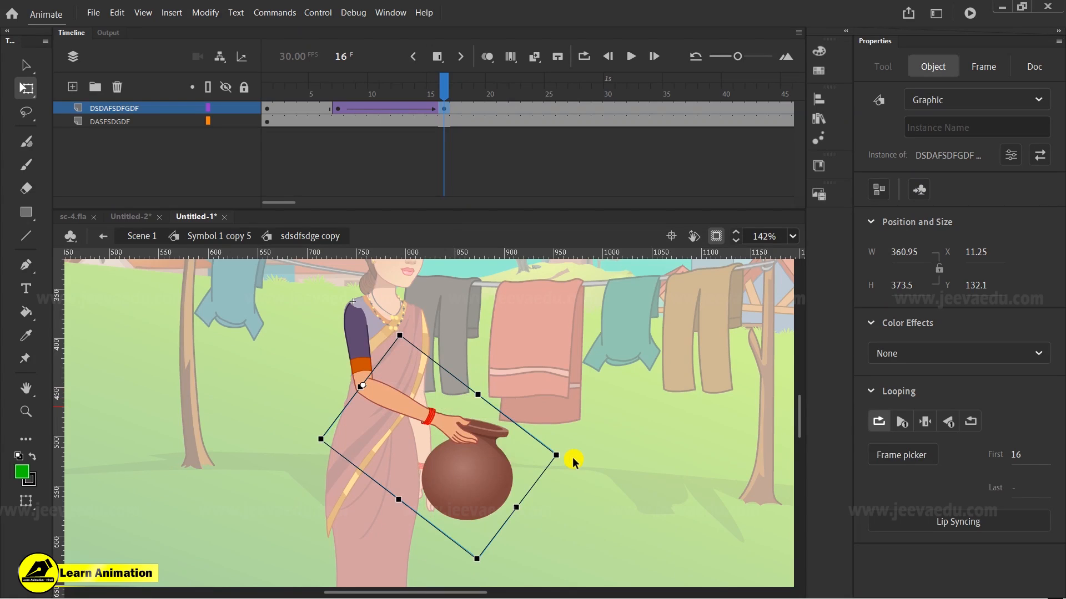
{"action": "left_click_drag", "start_coordinate": [407, 87], "coordinate": [443, 87]}
{"action": "left_click", "coordinate": [441, 138]}
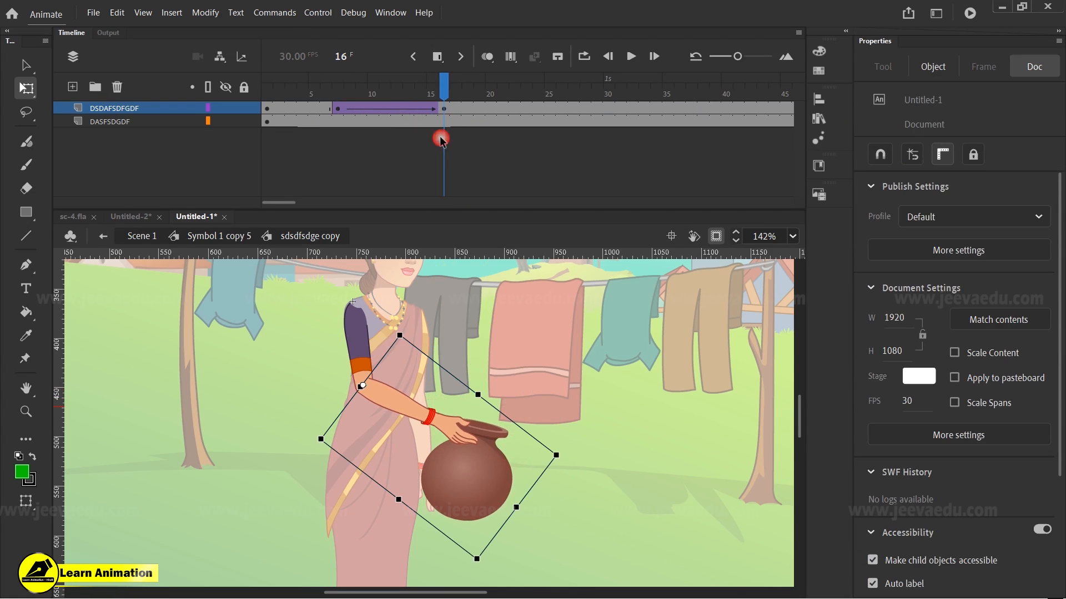
Step: Return to the character symbol and rotate the woman's far arm slightly clockwise at frame 16
{"action": "left_click", "coordinate": [224, 233]}
{"action": "key", "text": "z"}
{"action": "left_click", "coordinate": [421, 460], "text": "alt"}
{"action": "left_click_drag", "start_coordinate": [436, 97], "coordinate": [444, 149]}
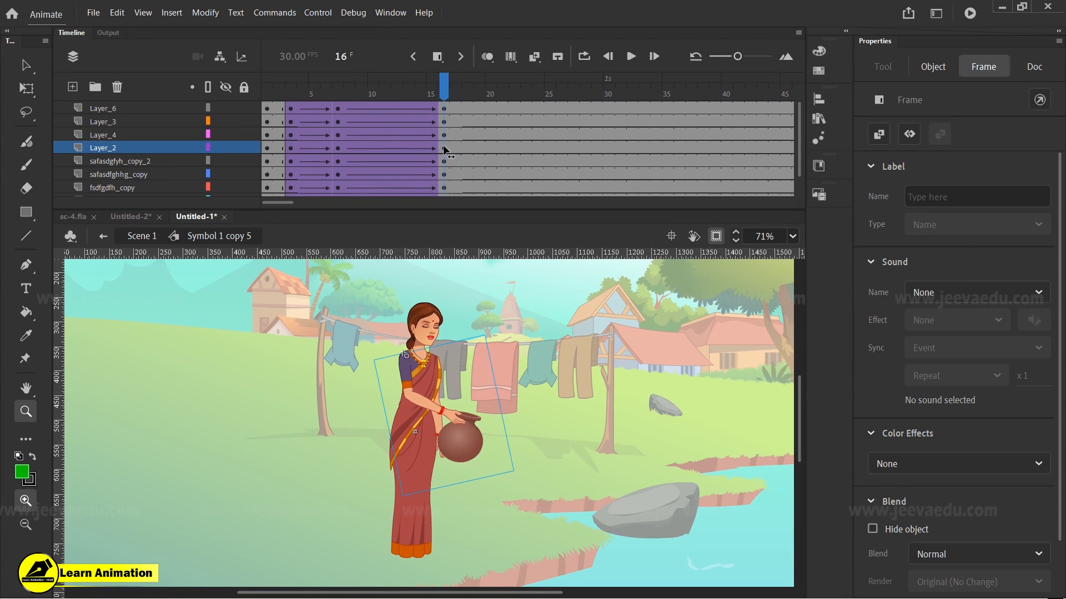
{"action": "key", "text": "v"}
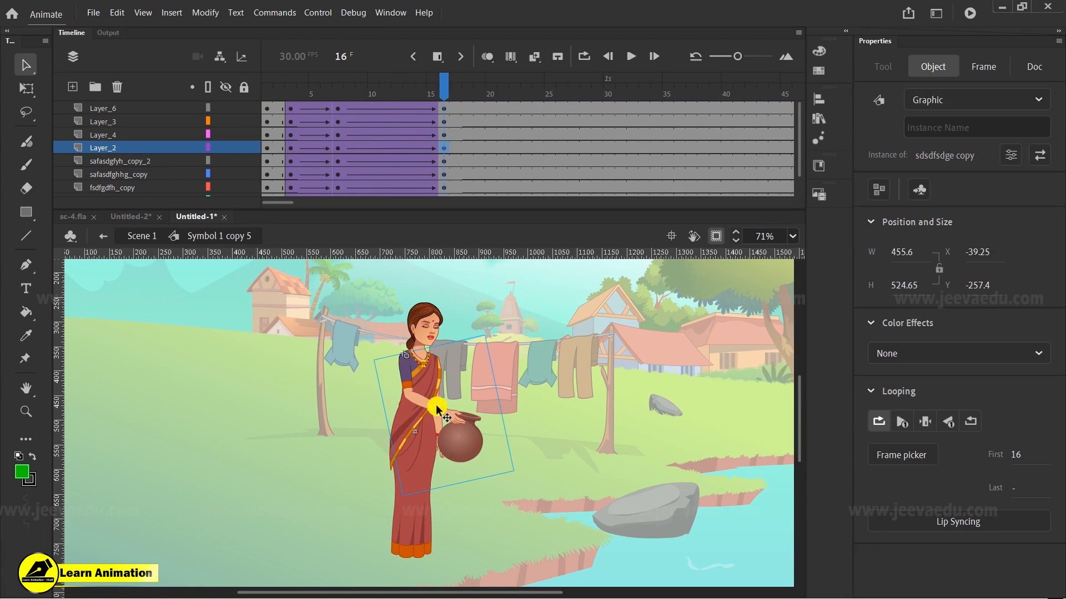
{"action": "left_click", "coordinate": [436, 408]}
{"action": "key", "text": "q"}
{"action": "left_click_drag", "start_coordinate": [453, 471], "coordinate": [449, 469]}
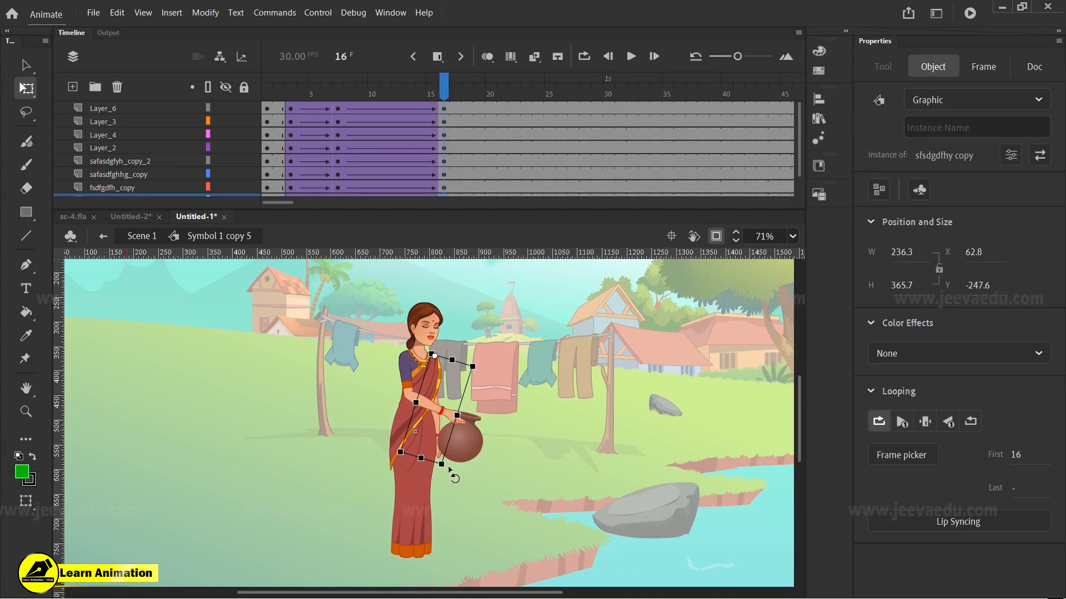
Step: Rotate the arm holding the pot slightly counter-clockwise at frame 16 and nudge it left to fit the shoulder
{"action": "left_click", "coordinate": [461, 452]}
{"action": "left_click_drag", "start_coordinate": [520, 483], "coordinate": [523, 475]}
{"action": "key", "text": "z"}
{"action": "left_click", "coordinate": [422, 393]}
{"action": "left_click", "coordinate": [422, 393]}
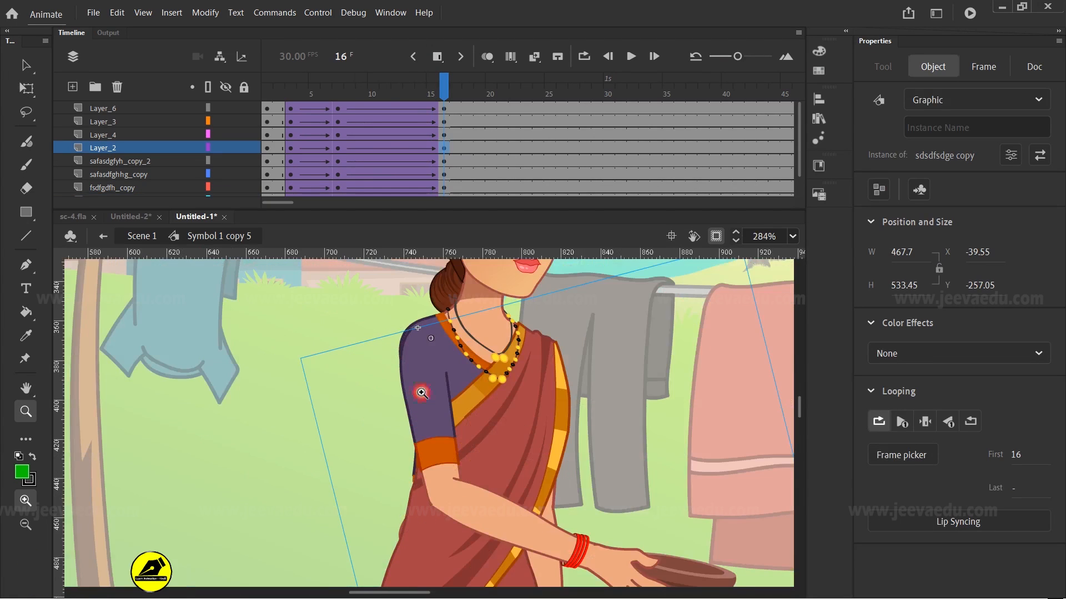
{"action": "left_click", "coordinate": [427, 378]}
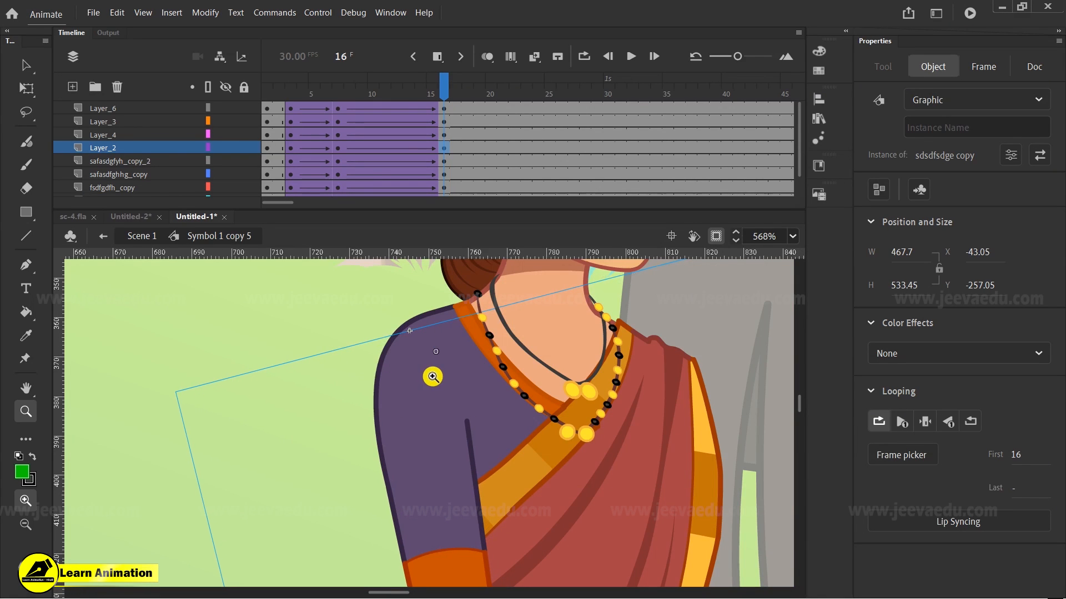
{"action": "left_click", "coordinate": [481, 455], "text": "alt"}
{"action": "left_click", "coordinate": [481, 455], "text": "alt"}
{"action": "left_click", "coordinate": [476, 493], "text": "alt"}
{"action": "left_click", "coordinate": [450, 442]}
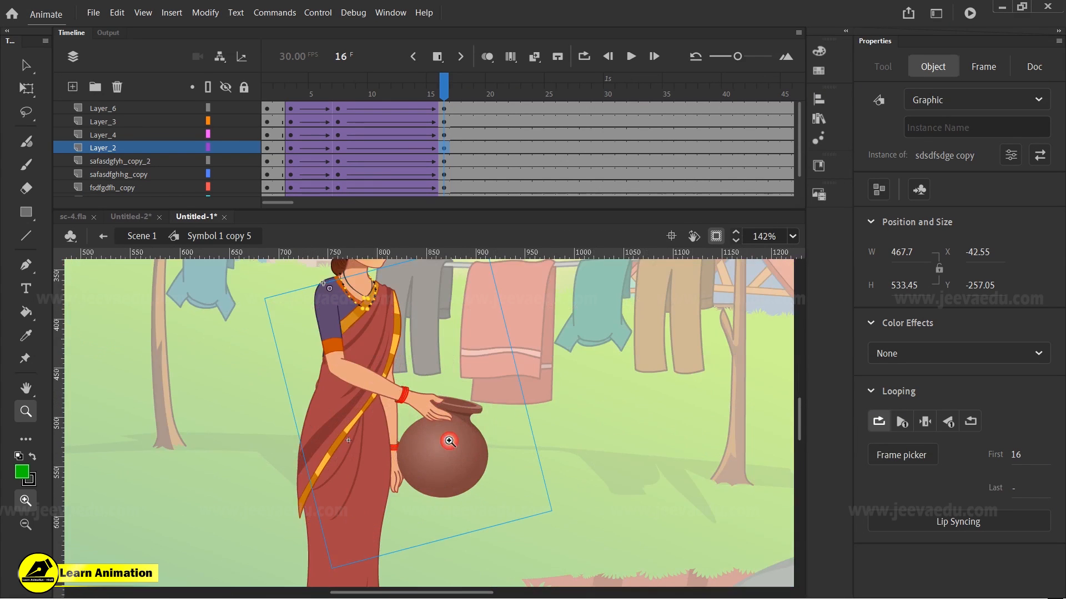
Step: Inside the arm symbol, rotate the forearm with the pot further clockwise at frame 16, and return to the character symbol
{"action": "key", "text": "v"}
{"action": "double_click", "coordinate": [447, 451]}
{"action": "key", "text": "q"}
{"action": "left_click_drag", "start_coordinate": [528, 424], "coordinate": [543, 455]}
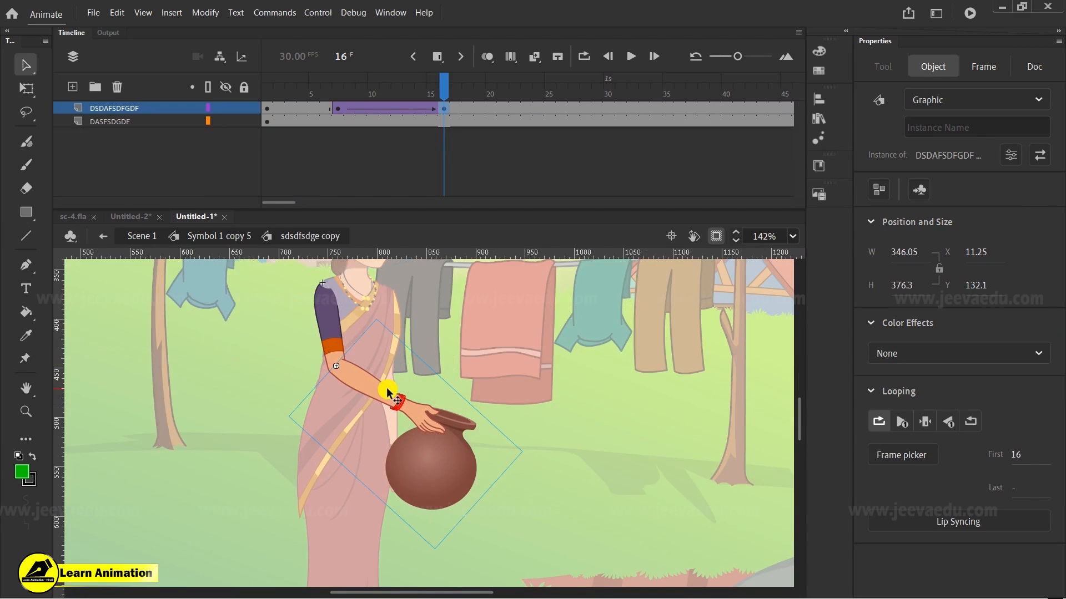
{"action": "left_click", "coordinate": [173, 236]}
Step: Return to Scene 1 and play the woman's animation from frame 1 to review the arm motion
{"action": "key", "text": "z"}
{"action": "left_click", "coordinate": [363, 402], "text": "alt"}
{"action": "left_click", "coordinate": [364, 401], "text": "alt"}
{"action": "left_click_drag", "start_coordinate": [434, 92], "coordinate": [267, 95]}
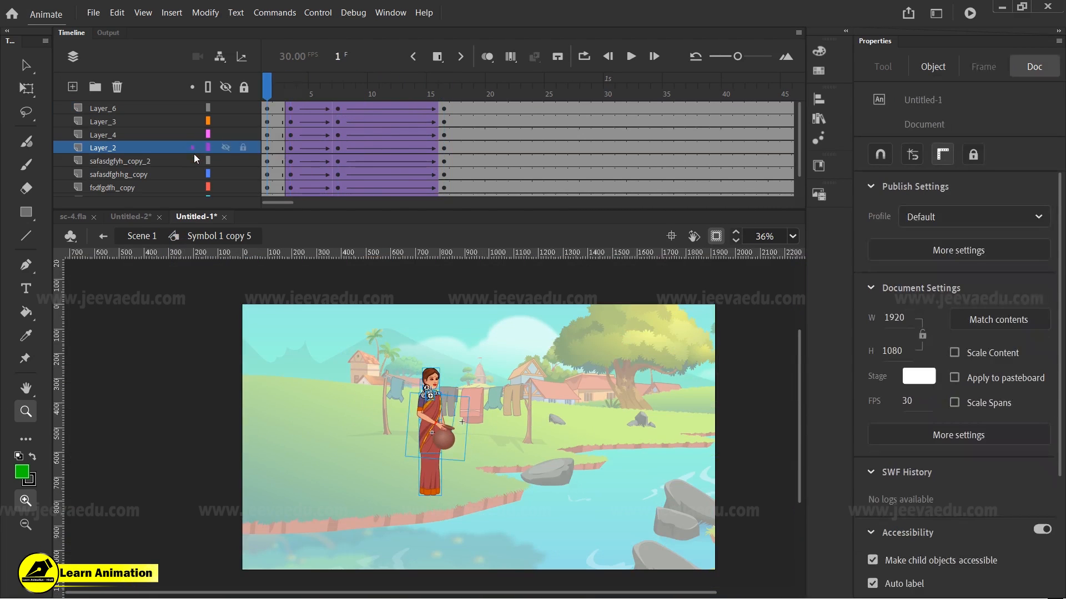
{"action": "left_click", "coordinate": [139, 237]}
{"action": "left_click_drag", "start_coordinate": [269, 95], "coordinate": [241, 124]}
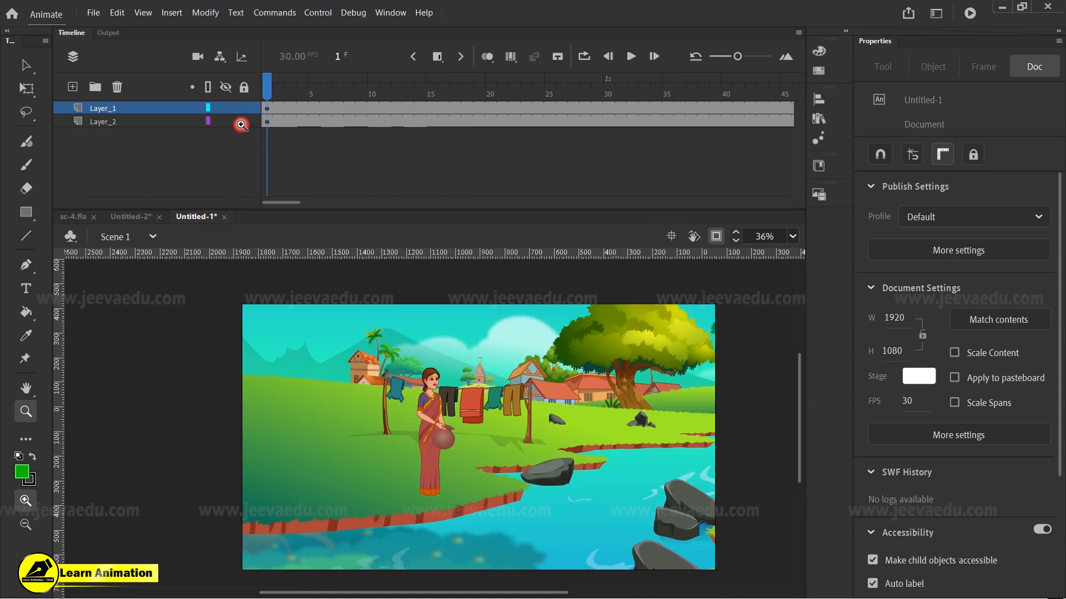
{"action": "left_click", "coordinate": [434, 443]}
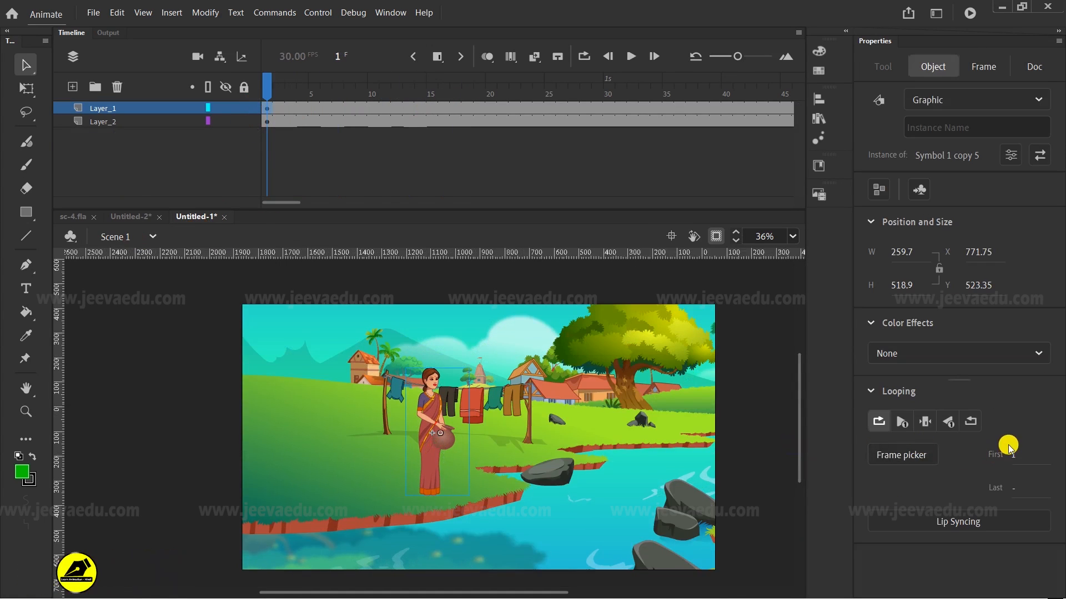
{"action": "key", "text": "Return"}
{"action": "key", "text": "Return"}
{"action": "left_click_drag", "start_coordinate": [399, 97], "coordinate": [245, 151]}
{"action": "key", "text": "Return"}
Step: Add keyframes at frame 17 on both Layer_1 and Layer_2 of Scene 1
{"action": "left_click_drag", "start_coordinate": [485, 114], "coordinate": [444, 146]}
{"action": "left_click", "coordinate": [454, 123]}
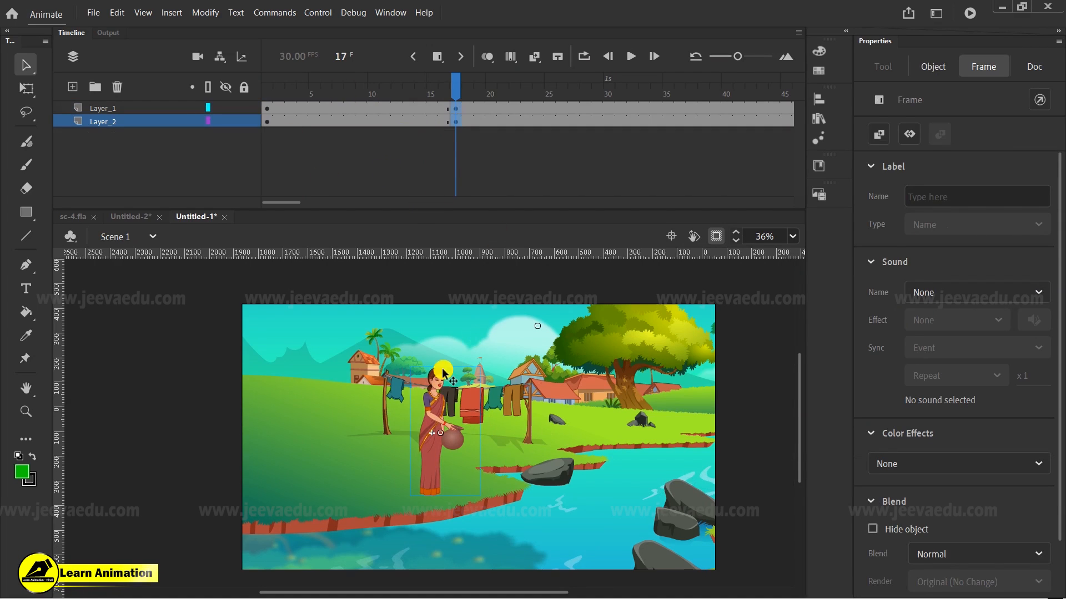
{"action": "left_click_drag", "start_coordinate": [454, 98], "coordinate": [468, 140]}
{"action": "left_click", "coordinate": [459, 114]}
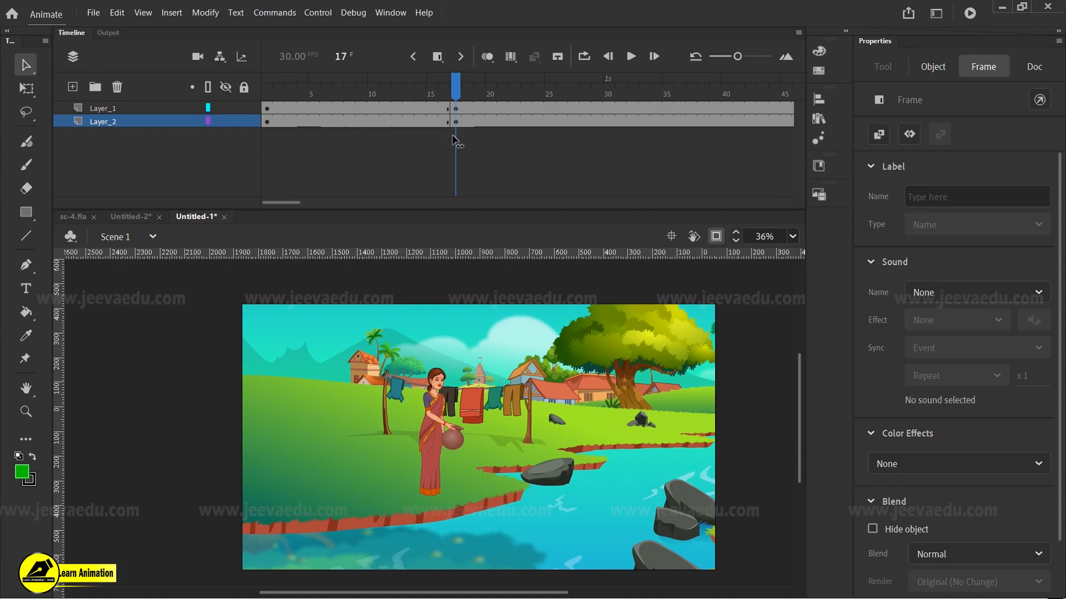
Step: Open the woman's character symbol for editing and go to frame 16 at her head
{"action": "left_click", "coordinate": [413, 398], "text": "ctrl"}
{"action": "left_click", "coordinate": [465, 405], "text": "ctrl"}
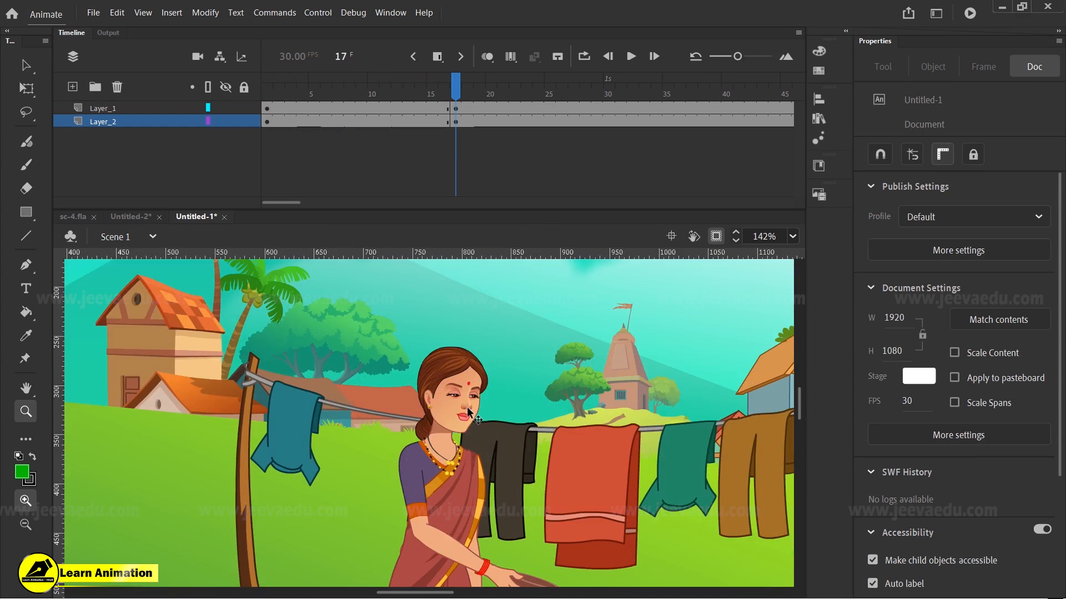
{"action": "double_click", "coordinate": [466, 396]}
{"action": "left_click", "coordinate": [462, 392]}
{"action": "left_click", "coordinate": [452, 106]}
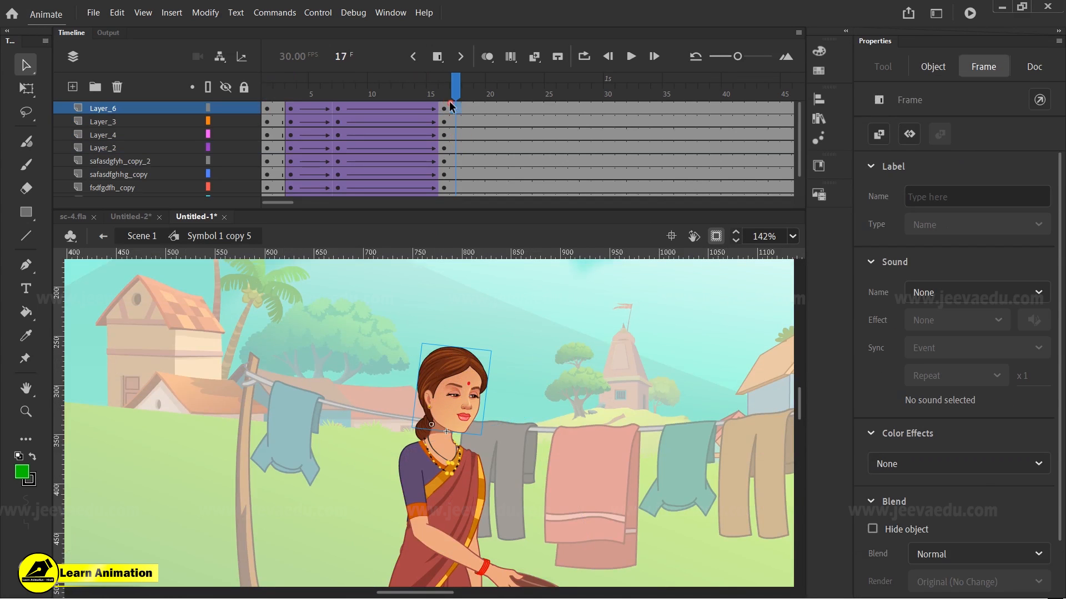
{"action": "left_click", "coordinate": [444, 111]}
Step: Rotate the woman's head and hair bun together clockwise so she looks down at the pot, and return to Scene 1
{"action": "left_click", "coordinate": [439, 444]}
{"action": "key", "text": "z"}
{"action": "left_click", "coordinate": [444, 408]}
{"action": "left_click", "coordinate": [391, 468]}
{"action": "key", "text": "q"}
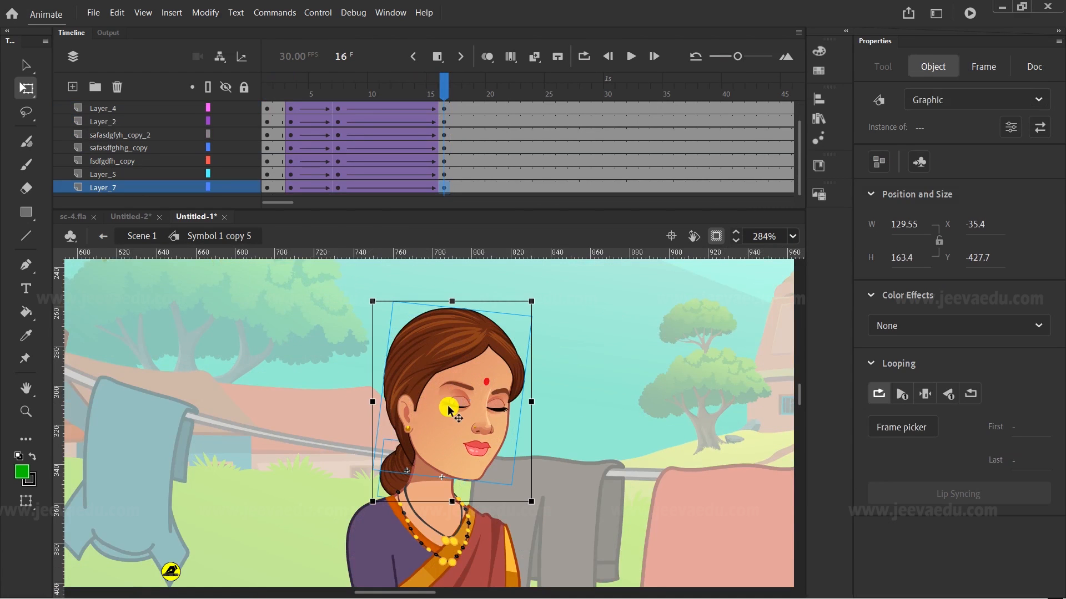
{"action": "left_click_drag", "start_coordinate": [521, 327], "coordinate": [549, 343]}
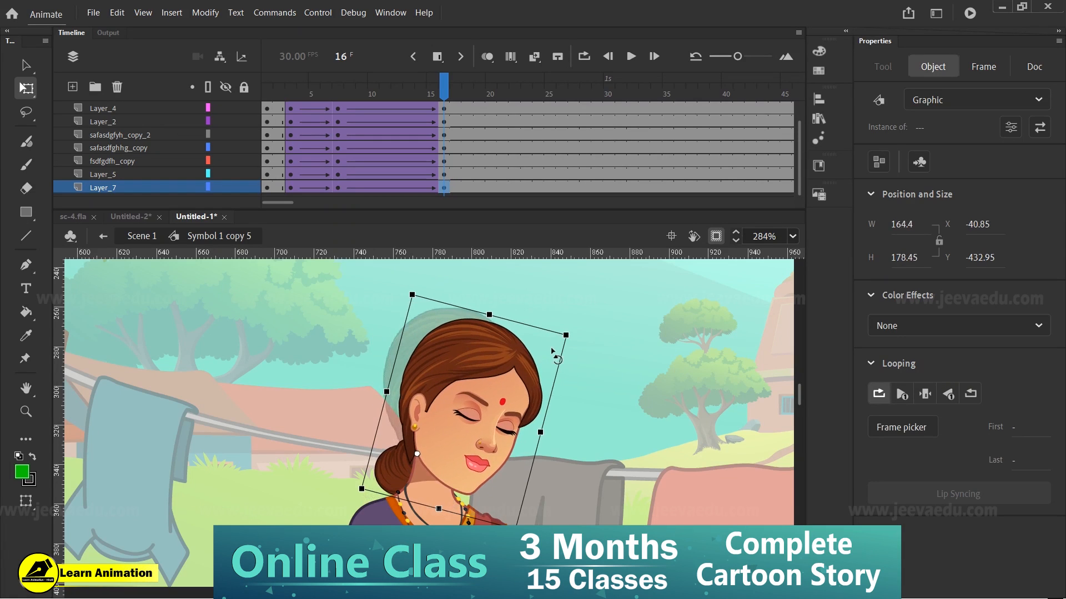
{"action": "left_click", "coordinate": [583, 418]}
{"action": "left_click", "coordinate": [175, 240]}
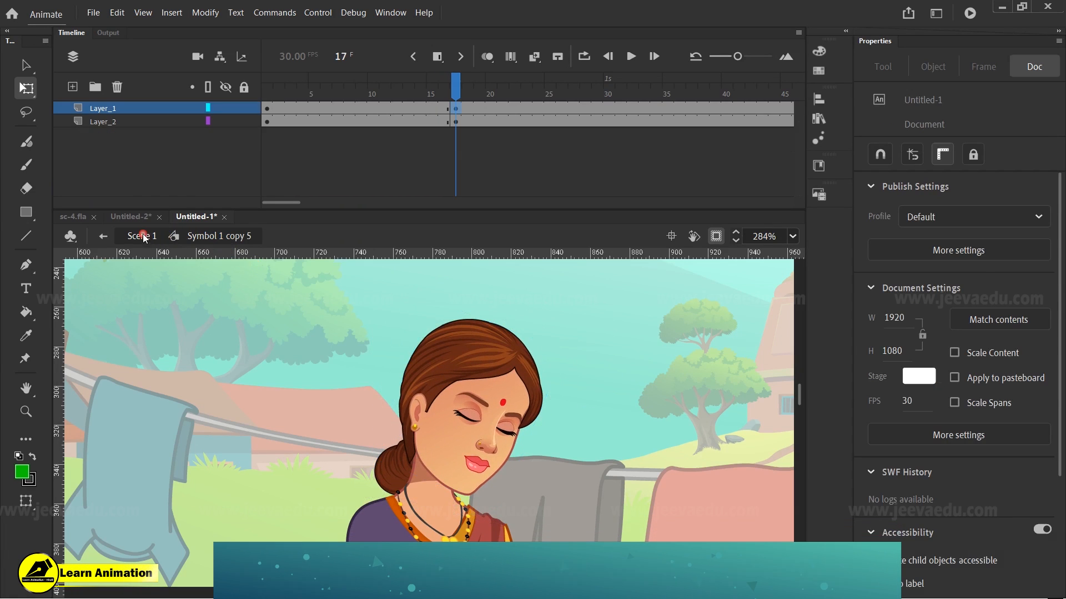
Step: Scrub Scene 1 up to frame 17 to examine the woman's head and arm motion
{"action": "key", "text": "z"}
{"action": "left_click", "coordinate": [461, 439], "text": "alt"}
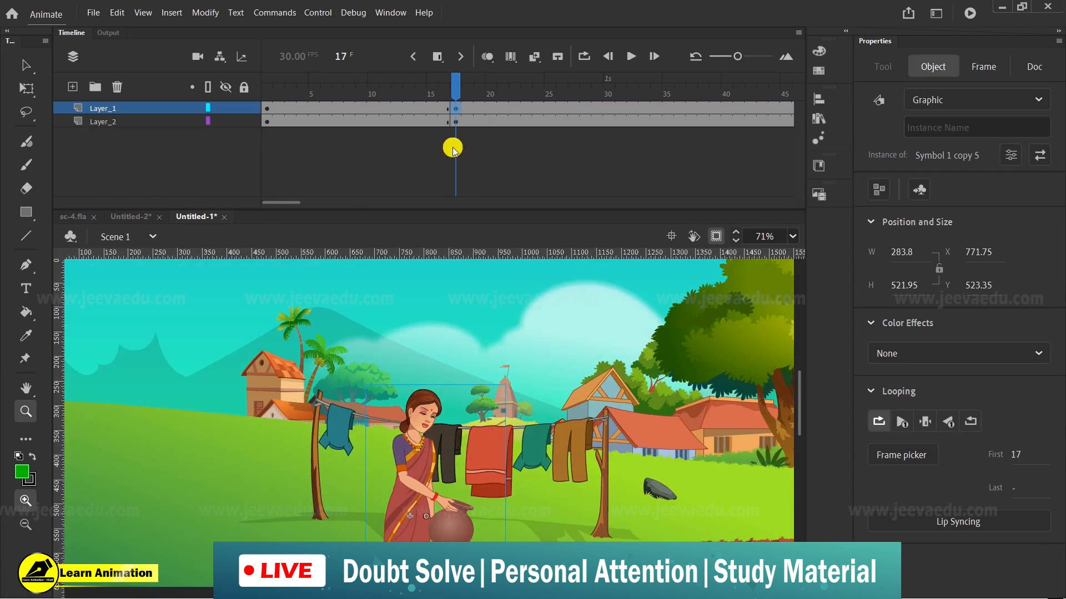
{"action": "left_click", "coordinate": [389, 425], "text": "alt"}
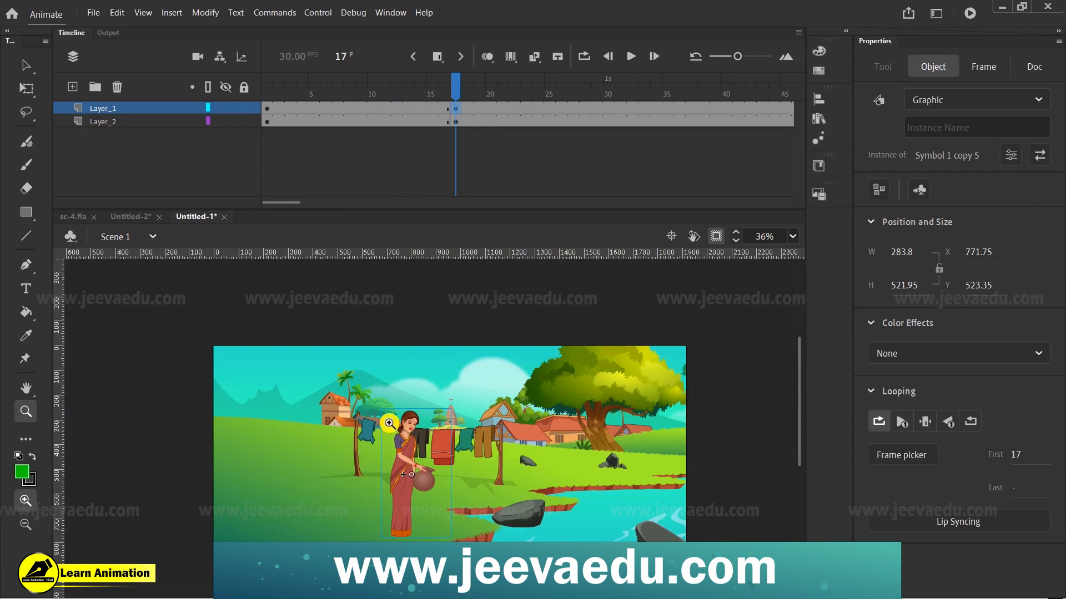
{"action": "left_click", "coordinate": [438, 136]}
{"action": "left_click_drag", "start_coordinate": [431, 99], "coordinate": [459, 118]}
{"action": "left_click", "coordinate": [658, 267]}
Step: Show the artwork outside the stage and select both the woman and the background at frame 17
{"action": "left_click", "coordinate": [716, 237]}
{"action": "left_click", "coordinate": [488, 449], "text": "alt"}
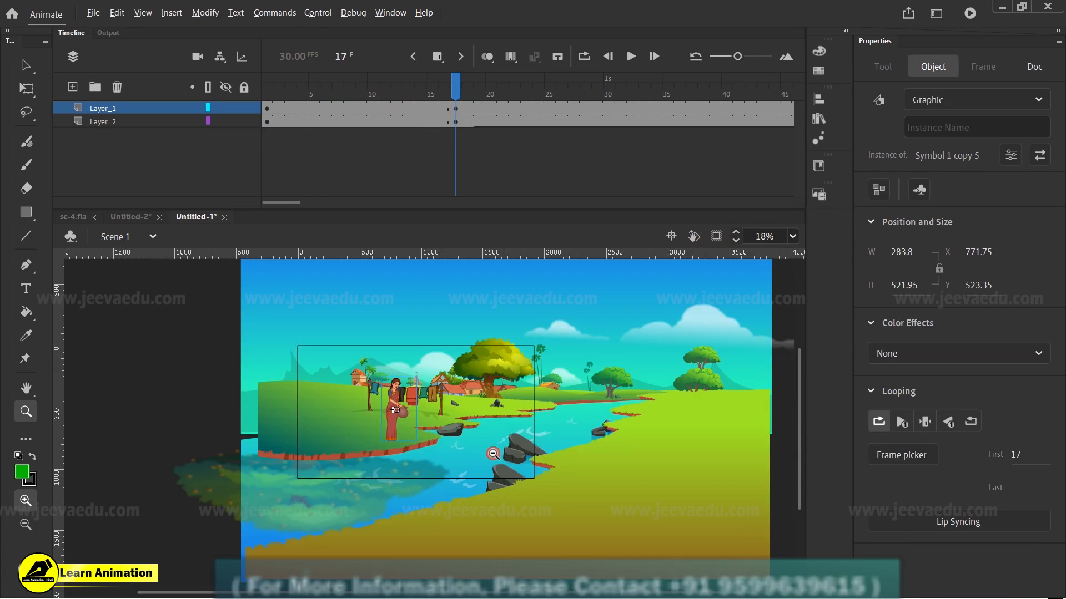
{"action": "key", "text": "v"}
{"action": "left_click", "coordinate": [379, 431]}
{"action": "left_click", "coordinate": [393, 426]}
{"action": "left_click", "coordinate": [379, 457]}
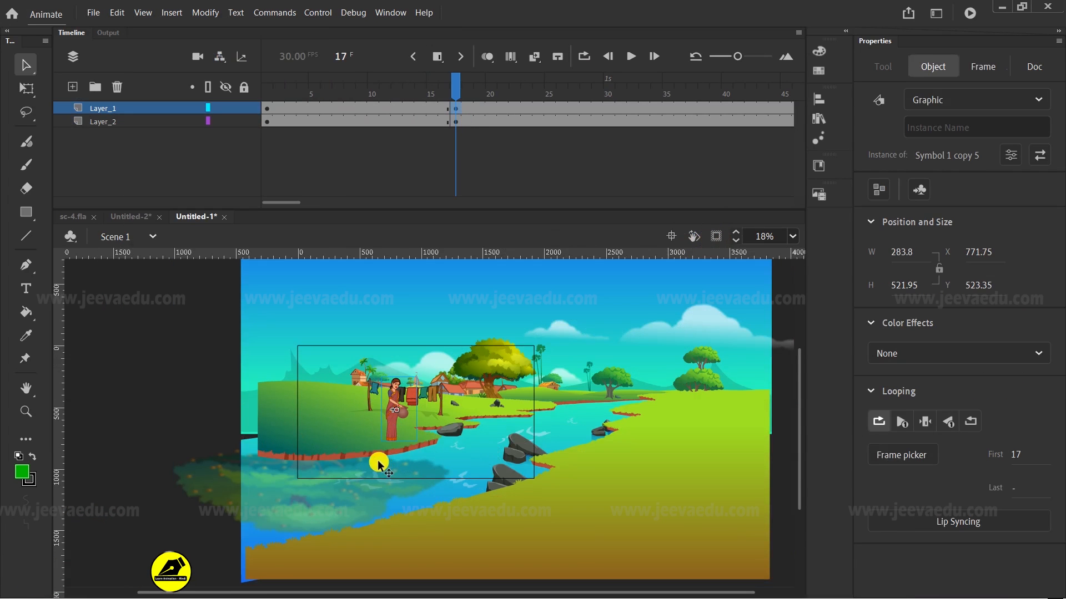
{"action": "left_click", "coordinate": [426, 466]}
Step: Scale the selected woman and background by 150% four times in succession
{"action": "key", "text": "ctrl+alt+s"}
{"action": "type", "text": "150"}
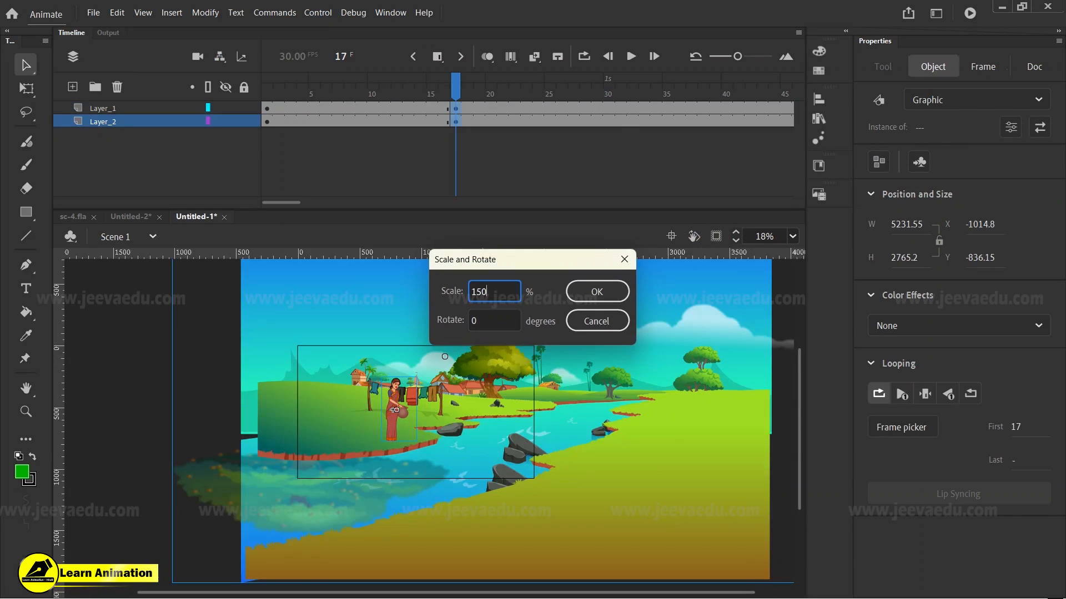
{"action": "key", "text": "Return"}
{"action": "key", "text": "ctrl+alt+s"}
{"action": "key", "text": "Return"}
{"action": "key", "text": "ctrl+alt+s"}
{"action": "key", "text": "Return"}
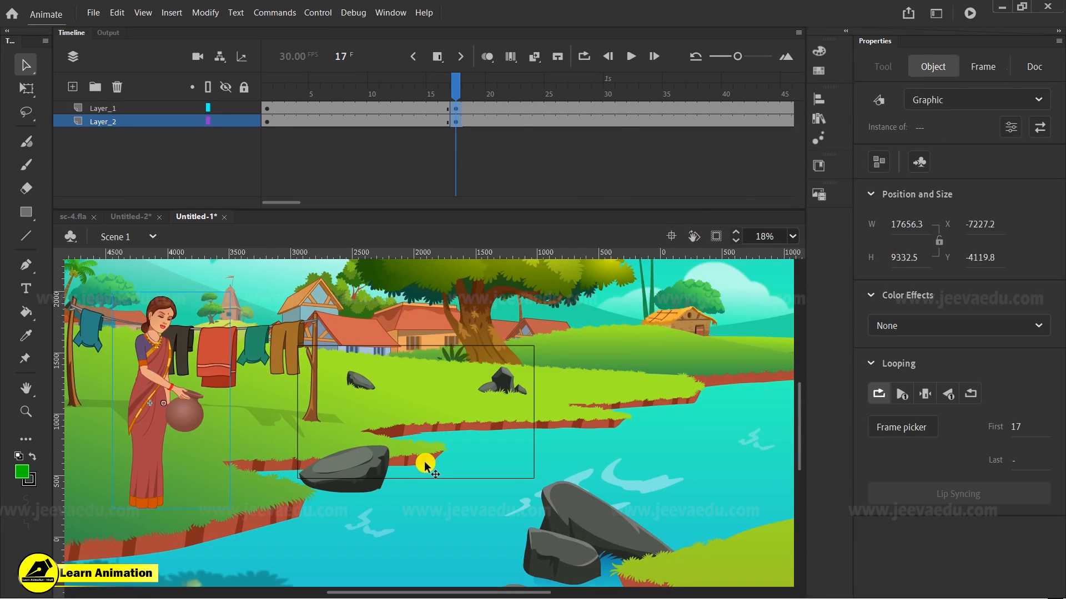
{"action": "key", "text": "ctrl+alt+s"}
{"action": "key", "text": "Return"}
Step: Move the enlarged artwork so the riverbank and water fill the stage, clipping the view to the stage to check the framing
{"action": "left_click_drag", "start_coordinate": [480, 479], "coordinate": [785, 339]}
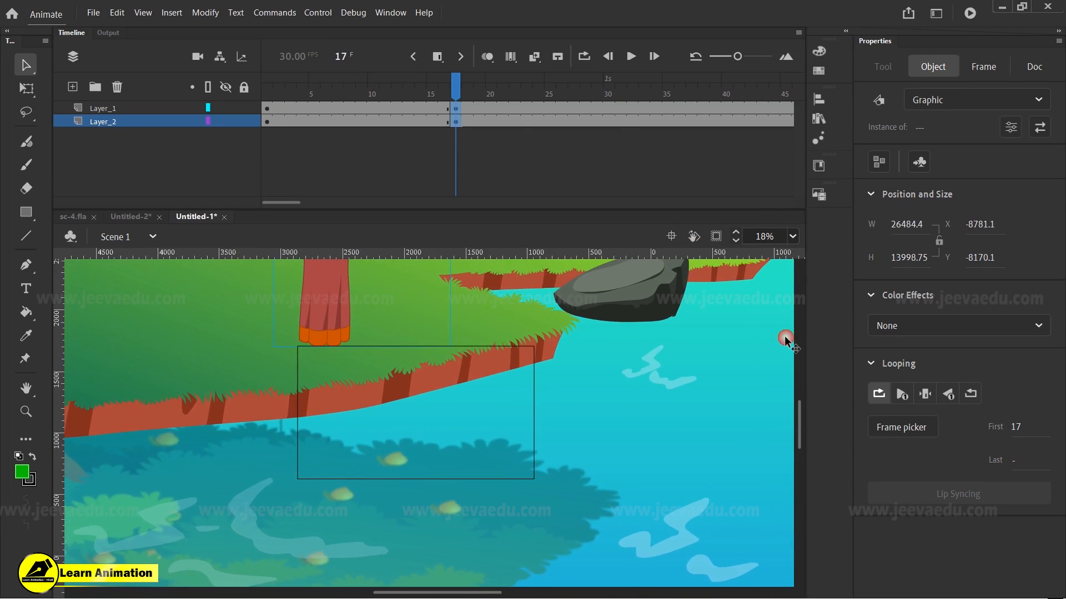
{"action": "left_click", "coordinate": [717, 236]}
{"action": "key", "text": "z"}
{"action": "left_click", "coordinate": [411, 428]}
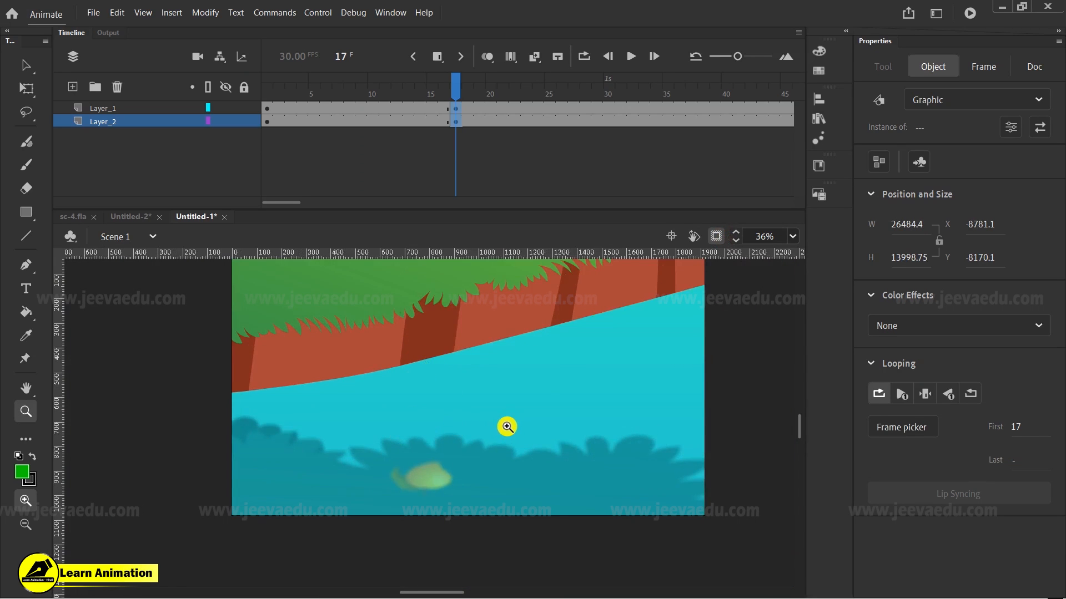
{"action": "key", "text": "v"}
{"action": "mouse_move", "coordinate": [465, 494]}
{"action": "left_mouse_down"}
{"action": "mouse_move", "coordinate": [435, 505]}
{"action": "mouse_move", "coordinate": [451, 504]}
{"action": "left_mouse_up"}
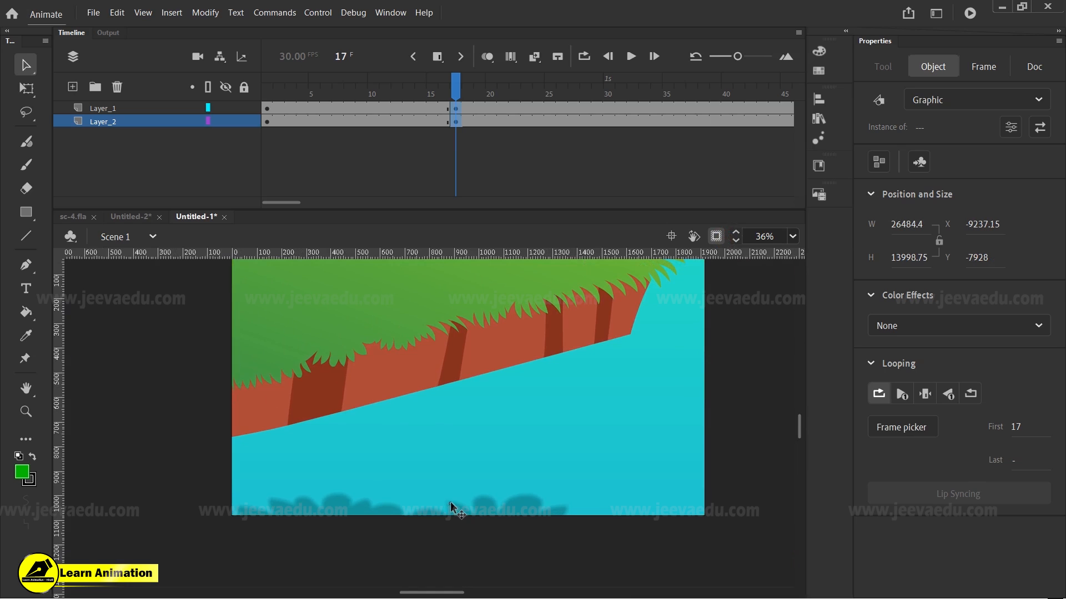
{"action": "left_click_drag", "start_coordinate": [536, 384], "coordinate": [544, 383]}
Step: Show the artwork outside the stage again and move the woman down and left, to about X -1031.85, Y 260.35
{"action": "left_click", "coordinate": [720, 240]}
{"action": "key", "text": "z"}
{"action": "left_click", "coordinate": [488, 378], "text": "alt"}
{"action": "left_click", "coordinate": [446, 463], "text": "alt"}
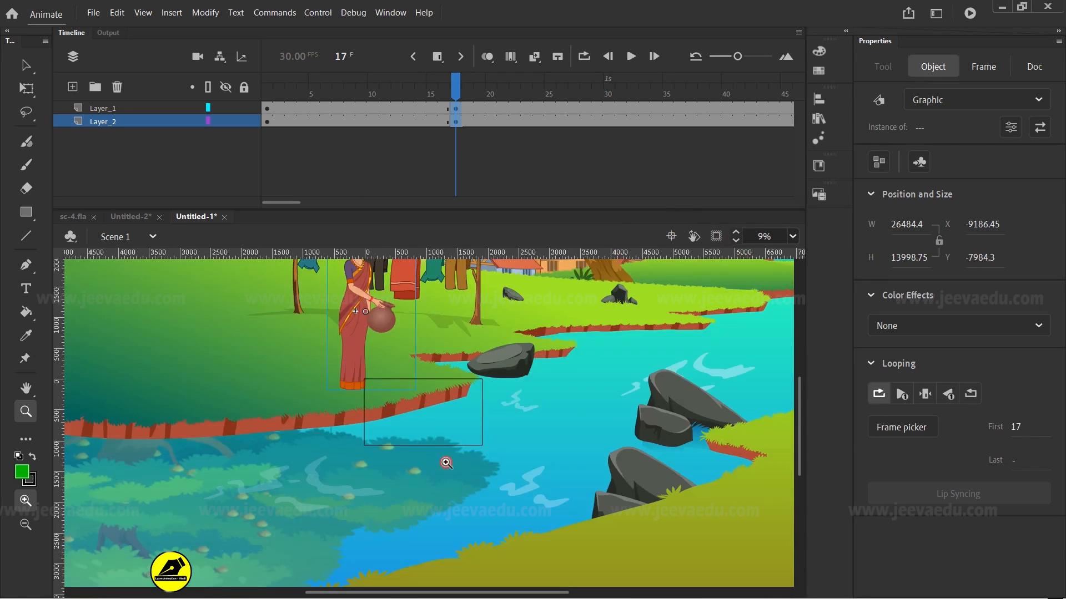
{"action": "key", "text": "v"}
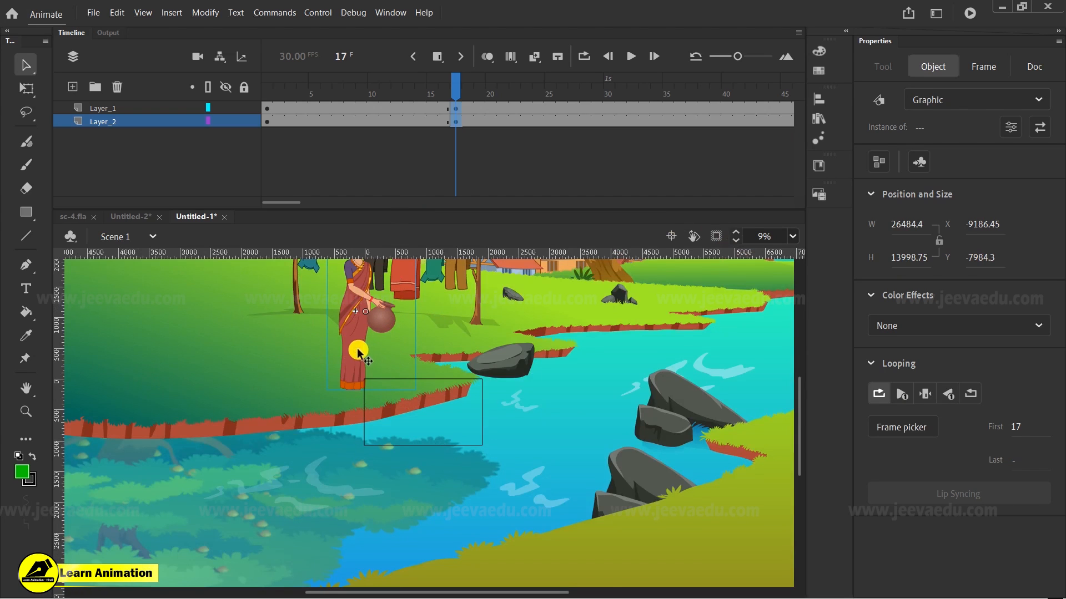
{"action": "left_click", "coordinate": [456, 84]}
{"action": "left_click_drag", "start_coordinate": [371, 303], "coordinate": [305, 433]}
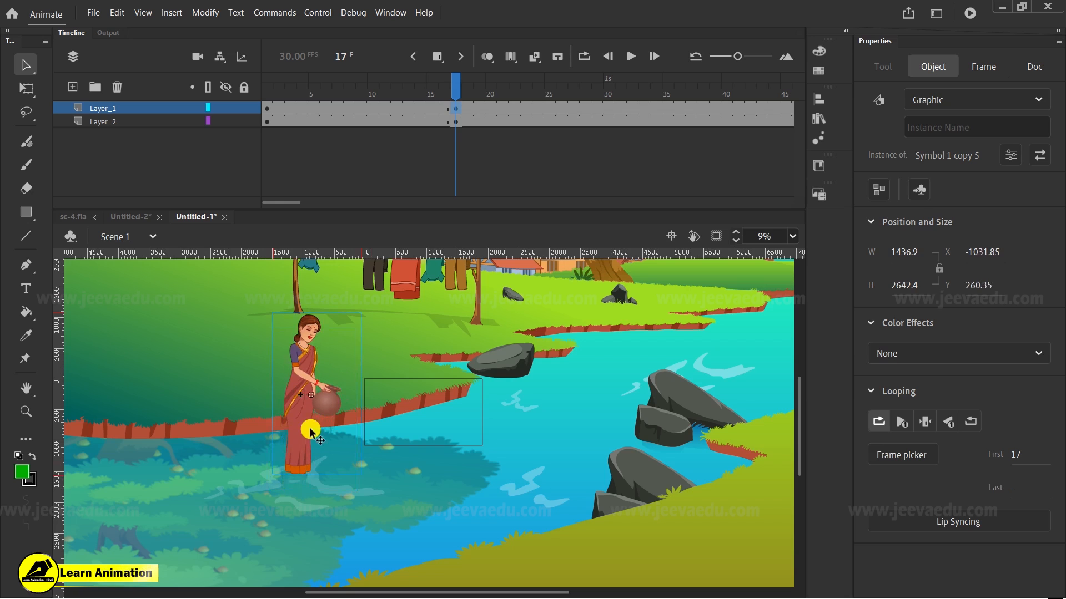
Step: Break apart the woman's symbol, delete everything except the arm with the pot, and move that arm over the stage
{"action": "key", "text": "ctrl+b"}
{"action": "left_click", "coordinate": [321, 400], "text": "shift"}
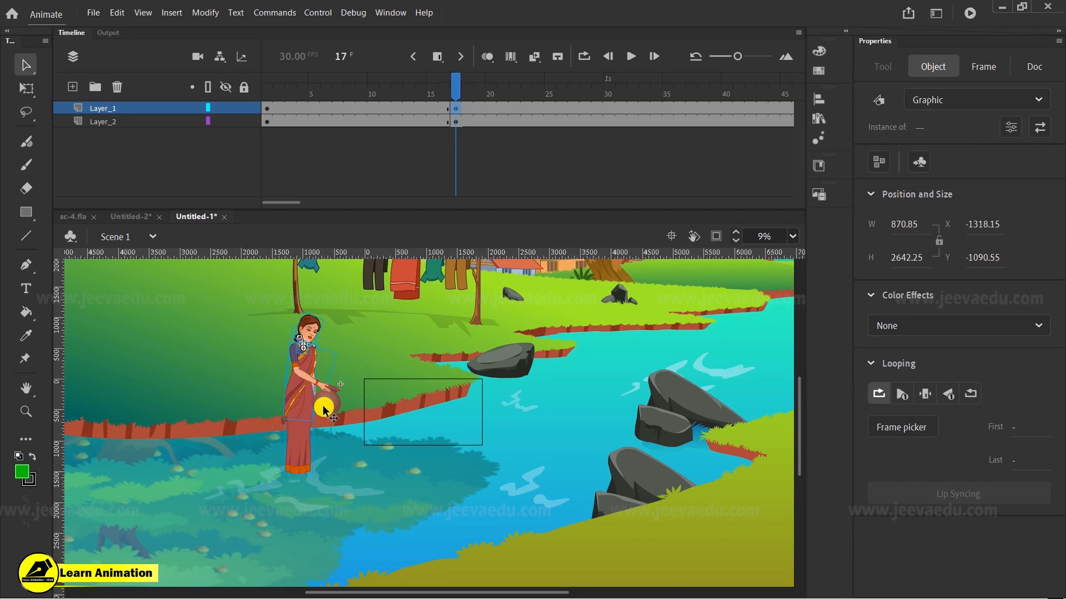
{"action": "key", "text": "Delete"}
{"action": "left_click_drag", "start_coordinate": [323, 410], "coordinate": [417, 404]}
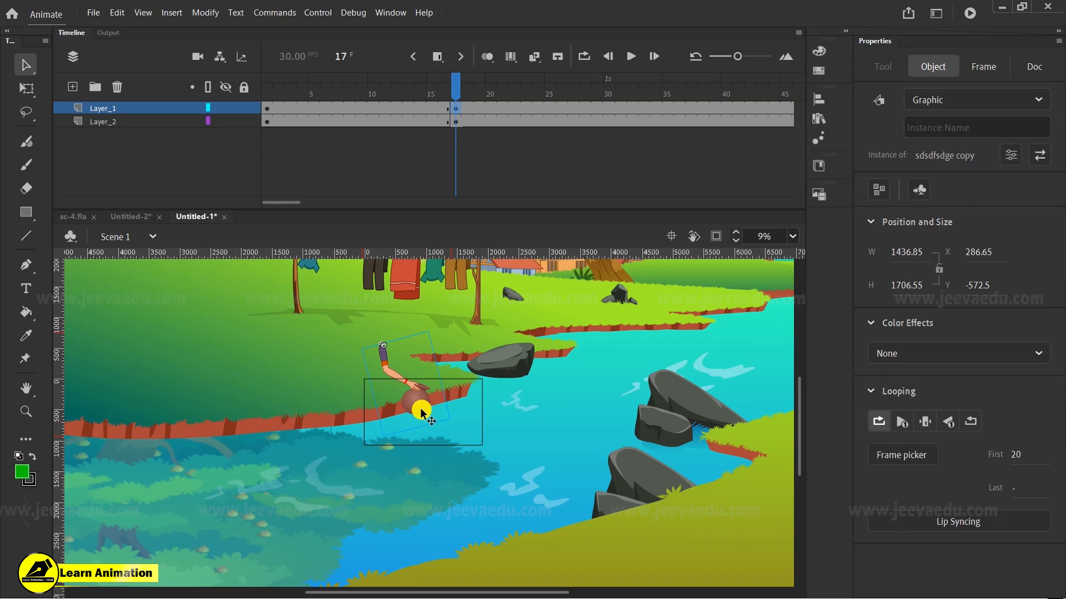
Step: Break apart the arm symbol into its upper arm and its forearm with the pot
{"action": "key", "text": "ctrl+b"}
{"action": "key", "text": "z"}
{"action": "left_click", "coordinate": [424, 414]}
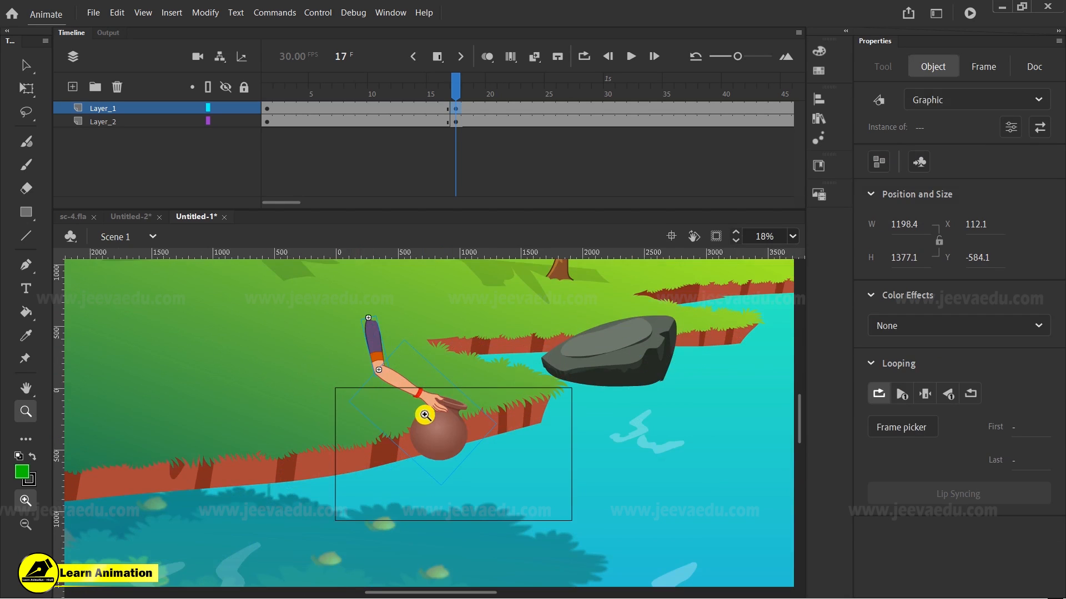
Step: Clip the view to the stage and move the arm with the pot down to about X 196.55, Y -190
{"action": "left_click", "coordinate": [716, 235]}
{"action": "left_click", "coordinate": [440, 432]}
{"action": "left_click", "coordinate": [440, 437], "text": "alt"}
{"action": "key", "text": "v"}
{"action": "left_click_drag", "start_coordinate": [426, 456], "coordinate": [437, 487]}
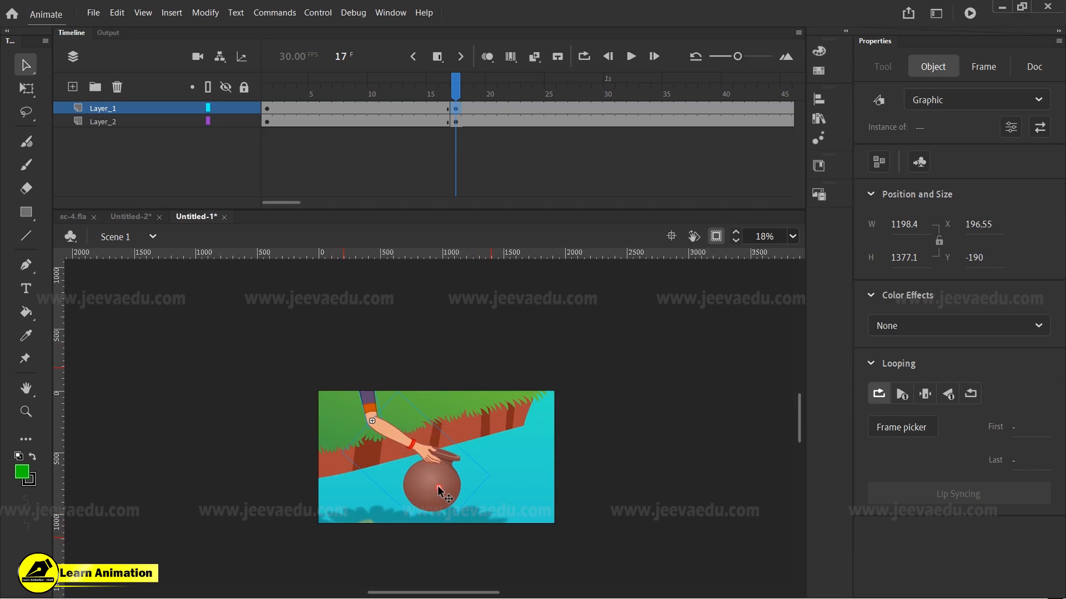
Step: Adjust the rotation of the arm with the pot slightly and nudge it up within the stage
{"action": "left_click", "coordinate": [378, 414]}
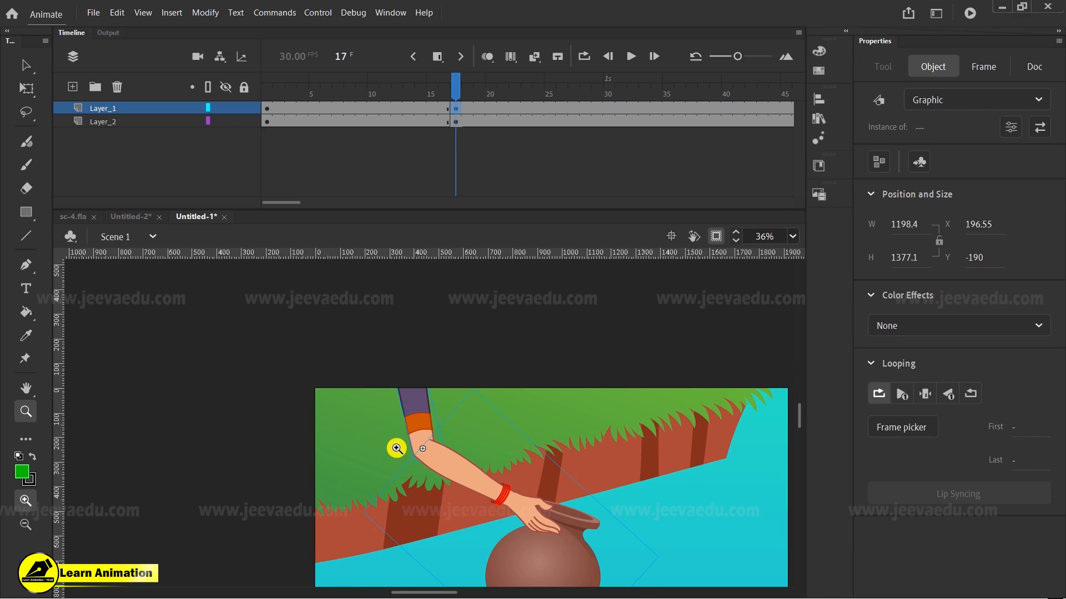
{"action": "left_click", "coordinate": [496, 466], "text": "alt"}
{"action": "key", "text": "q"}
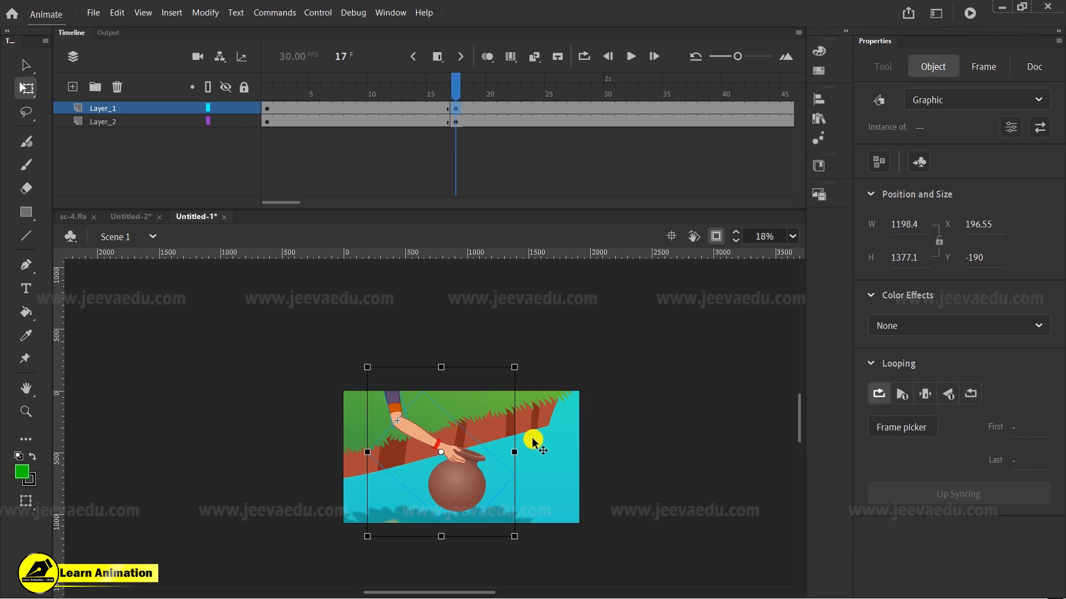
{"action": "left_click_drag", "start_coordinate": [518, 364], "coordinate": [520, 417]}
{"action": "mouse_move", "coordinate": [455, 486]}
{"action": "left_mouse_down"}
{"action": "mouse_move", "coordinate": [448, 467]}
{"action": "mouse_move", "coordinate": [457, 479]}
{"action": "left_mouse_up"}
{"action": "left_click_drag", "start_coordinate": [512, 360], "coordinate": [463, 334]}
Step: Show the artwork outside the stage again and delete the upper arm, keeping the forearm with the pot
{"action": "left_click", "coordinate": [715, 236]}
{"action": "key", "text": "v"}
{"action": "left_click", "coordinate": [416, 393]}
{"action": "left_click", "coordinate": [459, 476]}
{"action": "left_click", "coordinate": [393, 394]}
{"action": "key", "text": "Delete"}
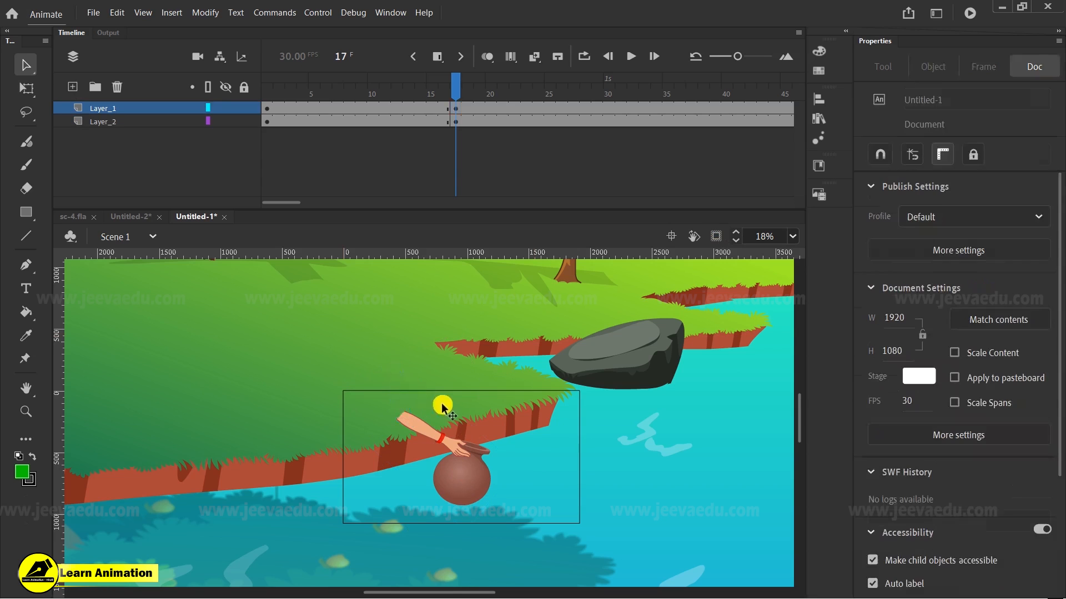
Step: Break apart the forearm-and-pot symbol and cut the forearm and hand, leaving only the pot
{"action": "left_click", "coordinate": [454, 473]}
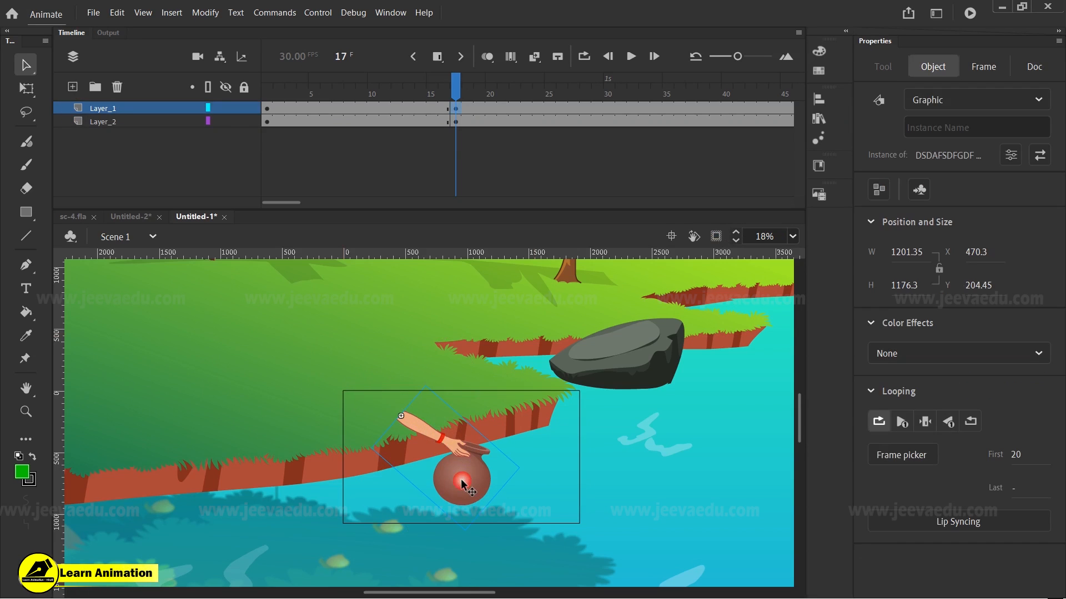
{"action": "left_click", "coordinate": [505, 479]}
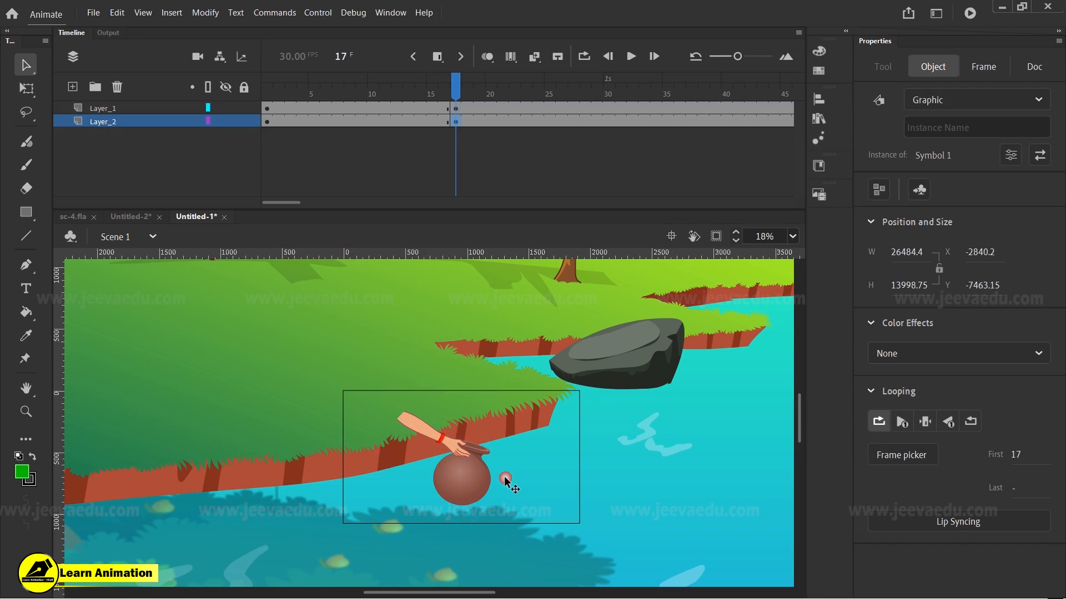
{"action": "left_click", "coordinate": [469, 477]}
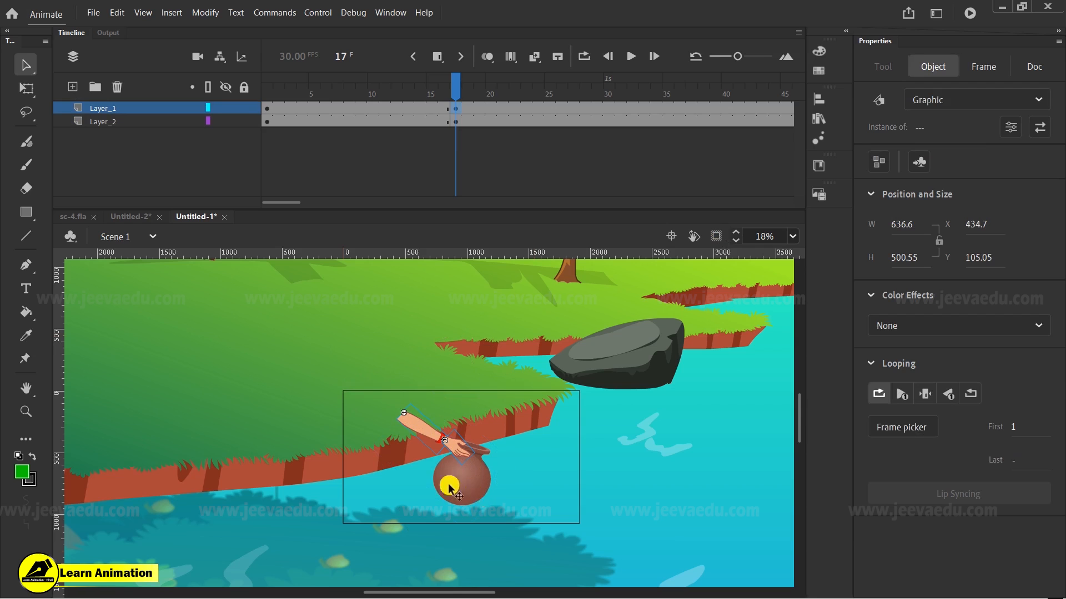
{"action": "key", "text": "Delete"}
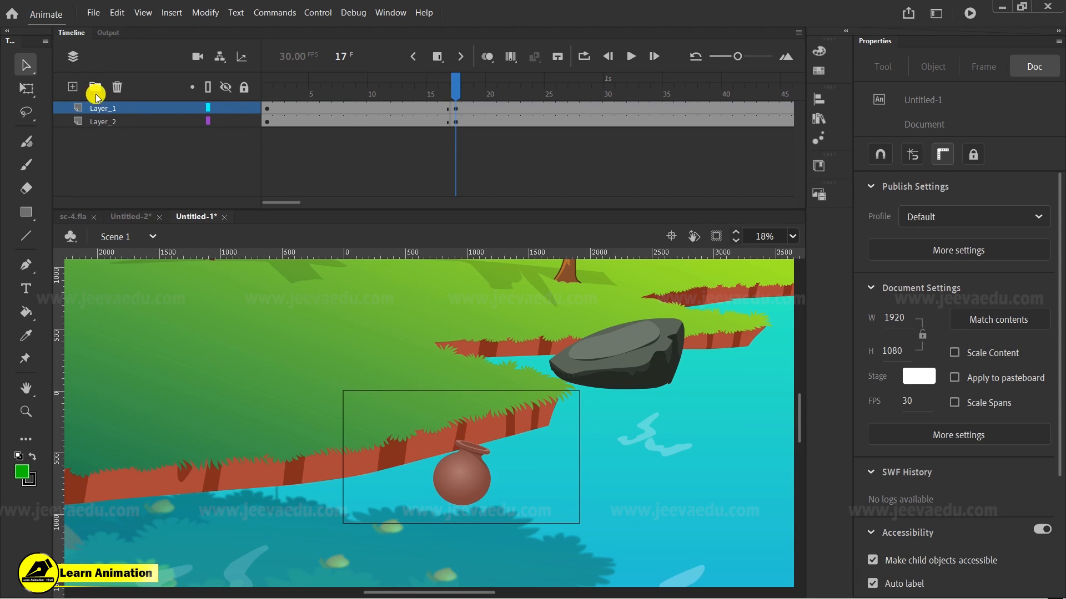
Step: Add a layer above the pot with a keyframe at frame 17 and paste the forearm and hand in place there
{"action": "left_click", "coordinate": [72, 87]}
{"action": "left_click", "coordinate": [452, 113]}
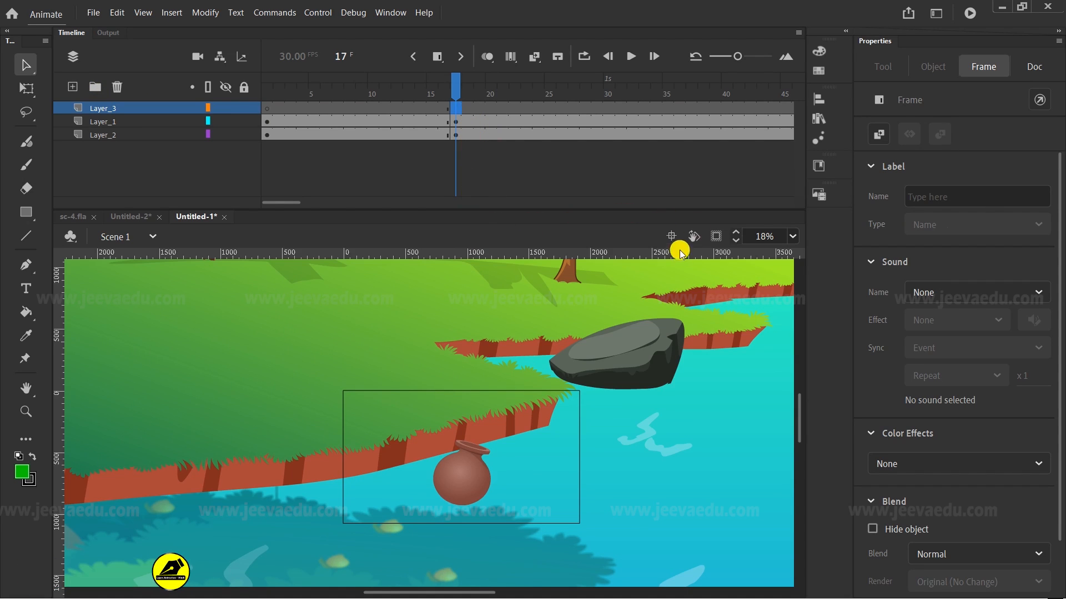
{"action": "left_click", "coordinate": [715, 235]}
{"action": "key", "text": "z"}
{"action": "left_click", "coordinate": [443, 384], "text": "alt"}
{"action": "left_click", "coordinate": [465, 420], "text": "alt"}
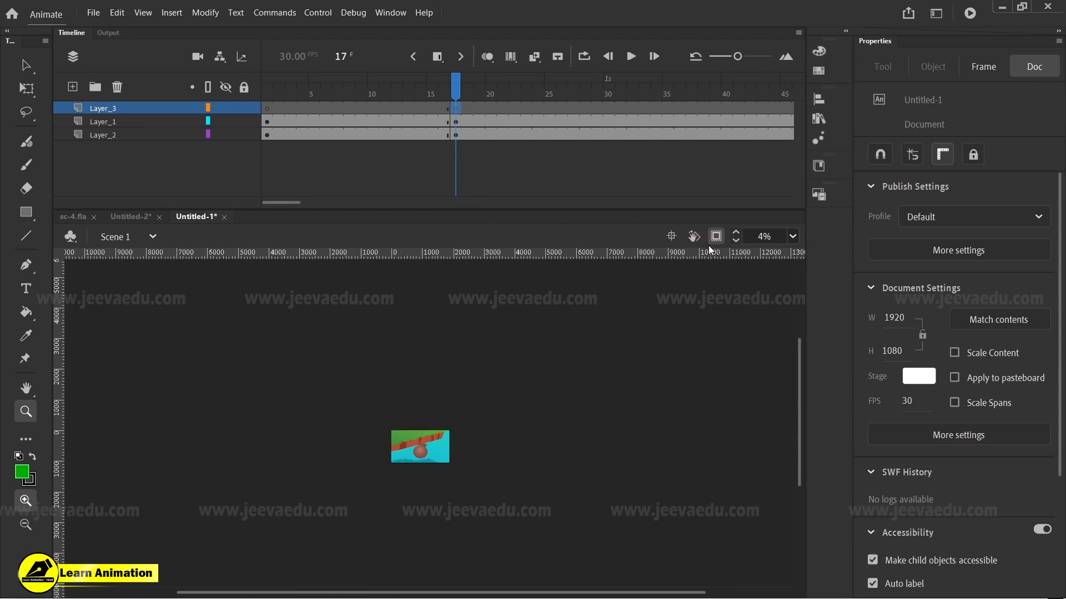
{"action": "left_click", "coordinate": [715, 234]}
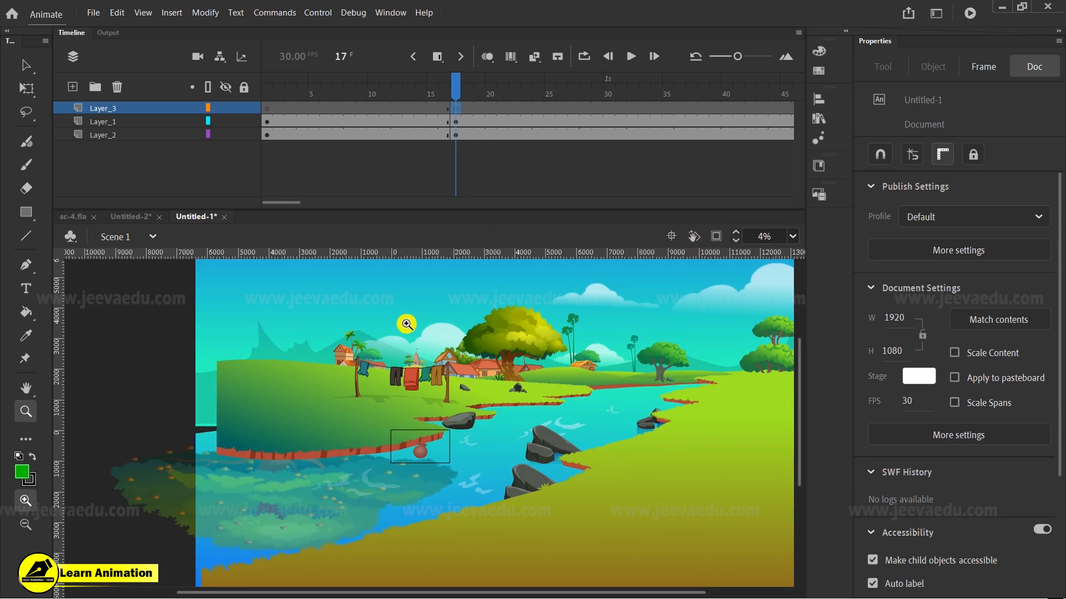
{"action": "right_click", "coordinate": [111, 323]}
{"action": "left_click", "coordinate": [161, 369]}
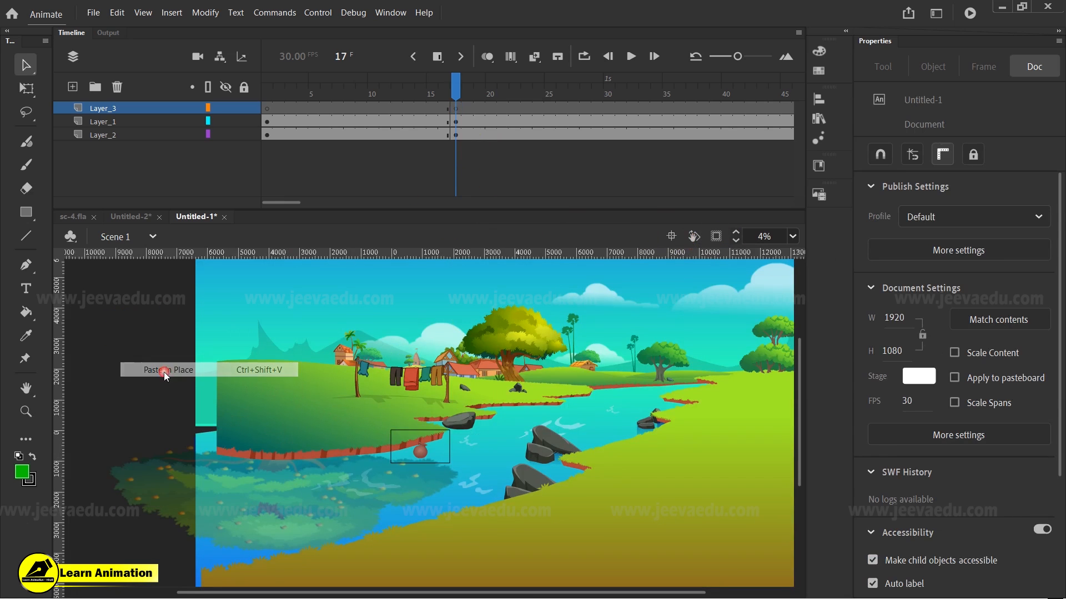
Step: Clip the view to the stage and convert the forearm and hand into one graphic symbol
{"action": "left_click", "coordinate": [715, 236]}
{"action": "left_click", "coordinate": [419, 454]}
{"action": "left_click", "coordinate": [444, 412]}
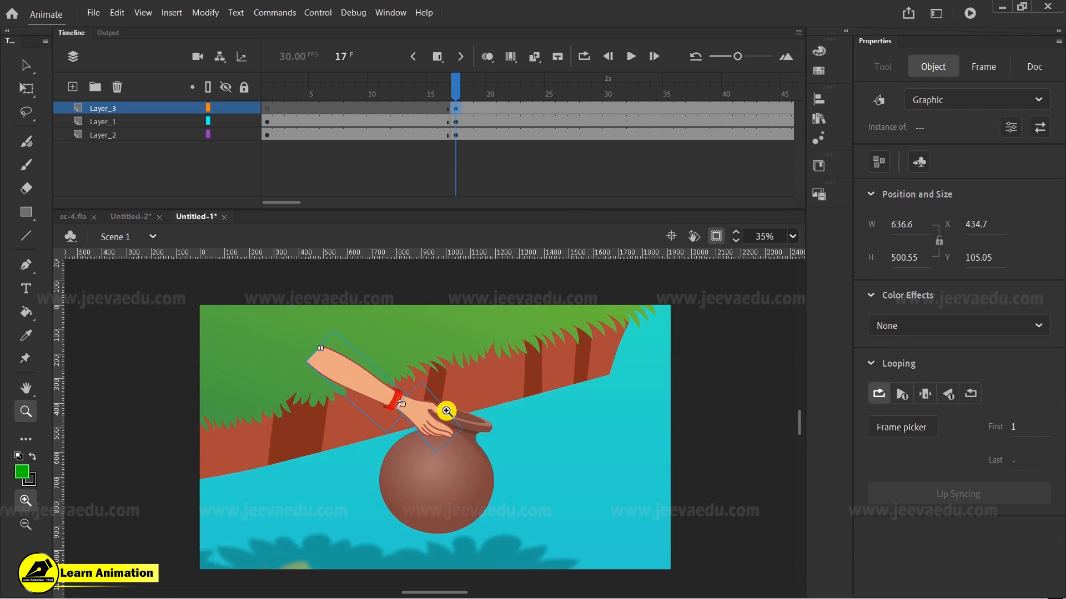
{"action": "key", "text": "F8"}
{"action": "left_click", "coordinate": [627, 322]}
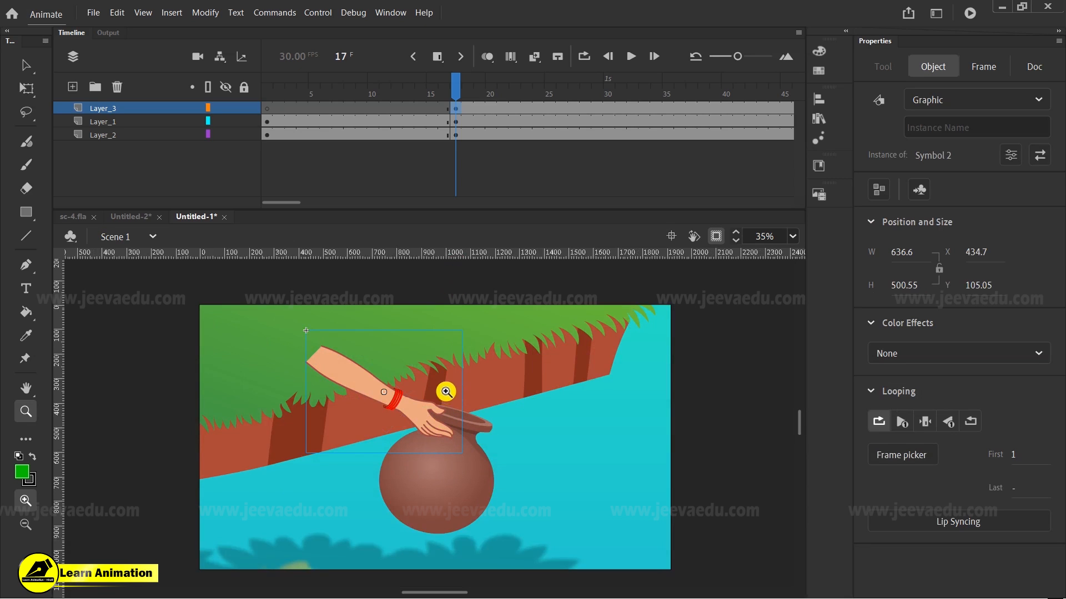
{"action": "key", "text": "v"}
{"action": "left_click", "coordinate": [451, 476], "text": "shift"}
{"action": "mouse_move", "coordinate": [452, 476]}
{"action": "left_mouse_down"}
{"action": "mouse_move", "coordinate": [448, 459]}
{"action": "mouse_move", "coordinate": [459, 468]}
{"action": "left_mouse_up"}
{"action": "key", "text": "ctrl+z"}
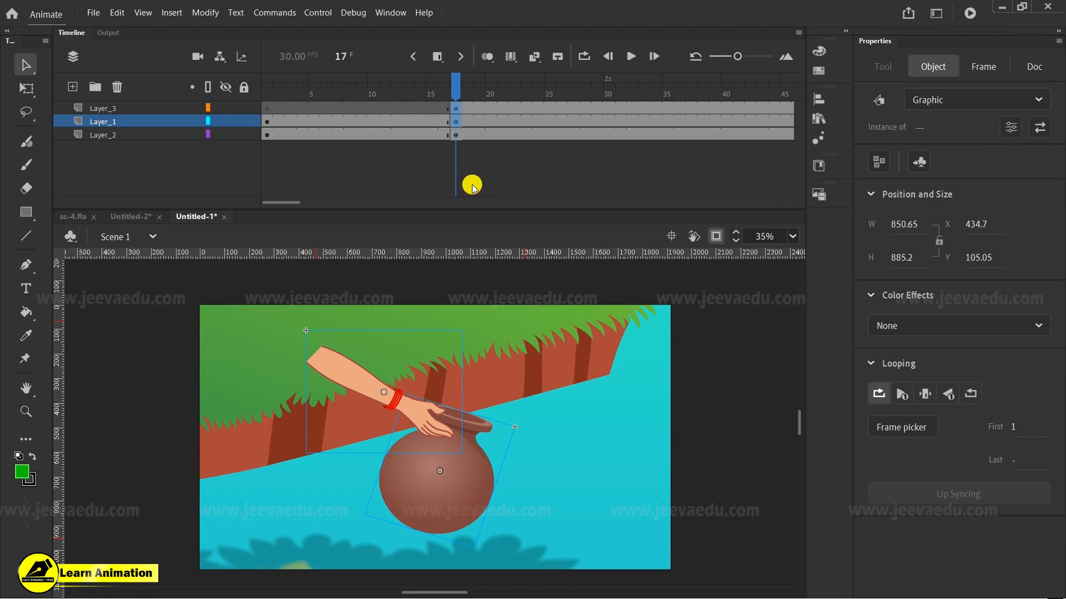
Step: Cut the arm from frame 17 of Layer_3 and delete that layer
{"action": "left_click", "coordinate": [462, 108]}
{"action": "key", "text": "Delete"}
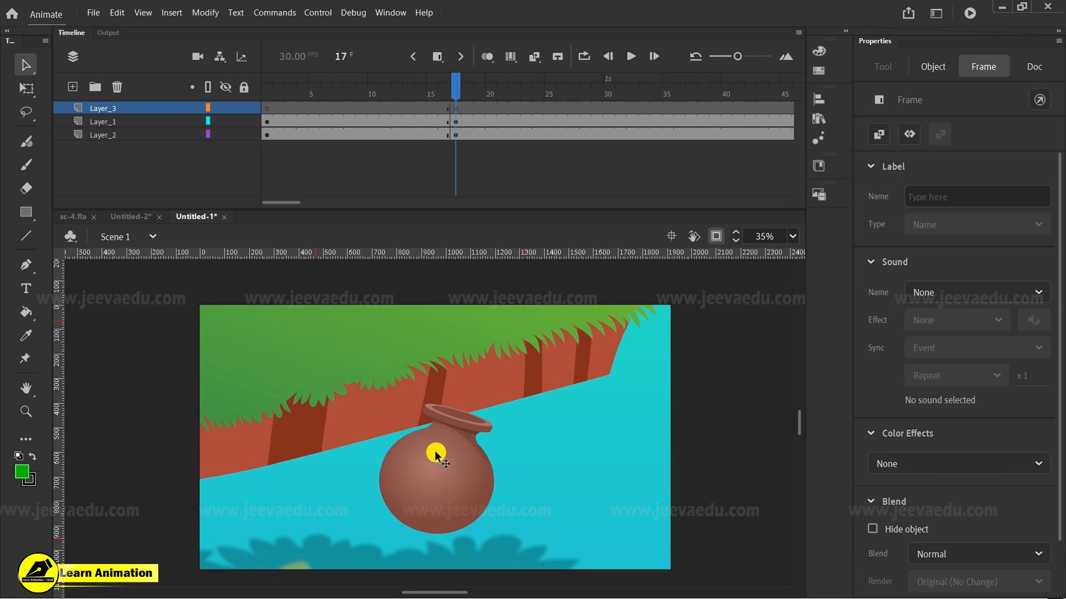
{"action": "left_click", "coordinate": [126, 107]}
{"action": "left_click", "coordinate": [115, 87]}
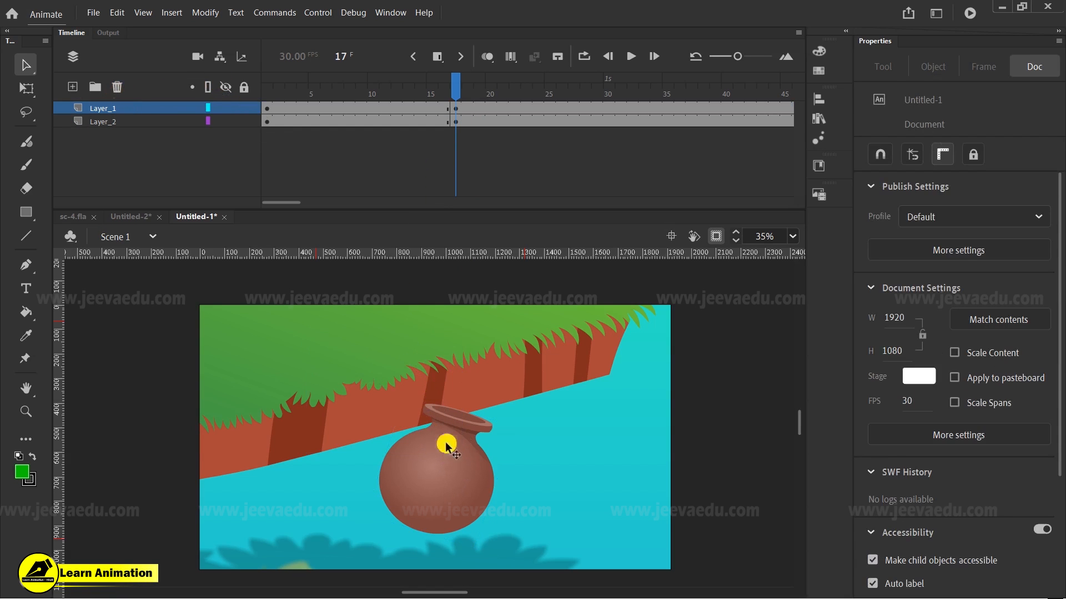
Step: Paste the arm in place on the pot's layer and convert arm and pot together into one graphic symbol
{"action": "left_click", "coordinate": [443, 477]}
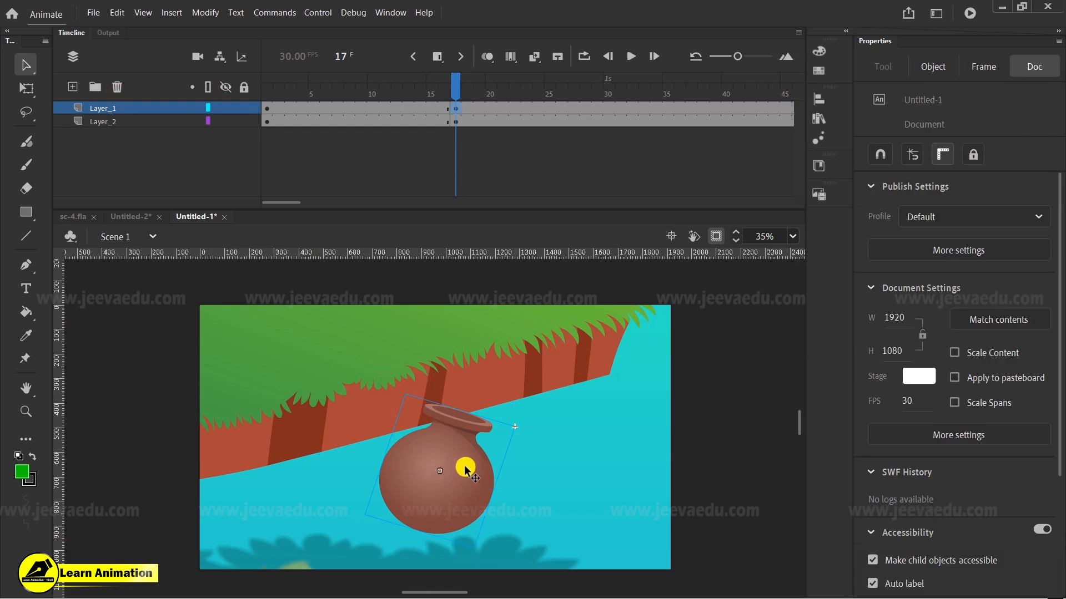
{"action": "key", "text": "ctrl+shift+v"}
{"action": "left_click", "coordinate": [447, 461], "text": "shift"}
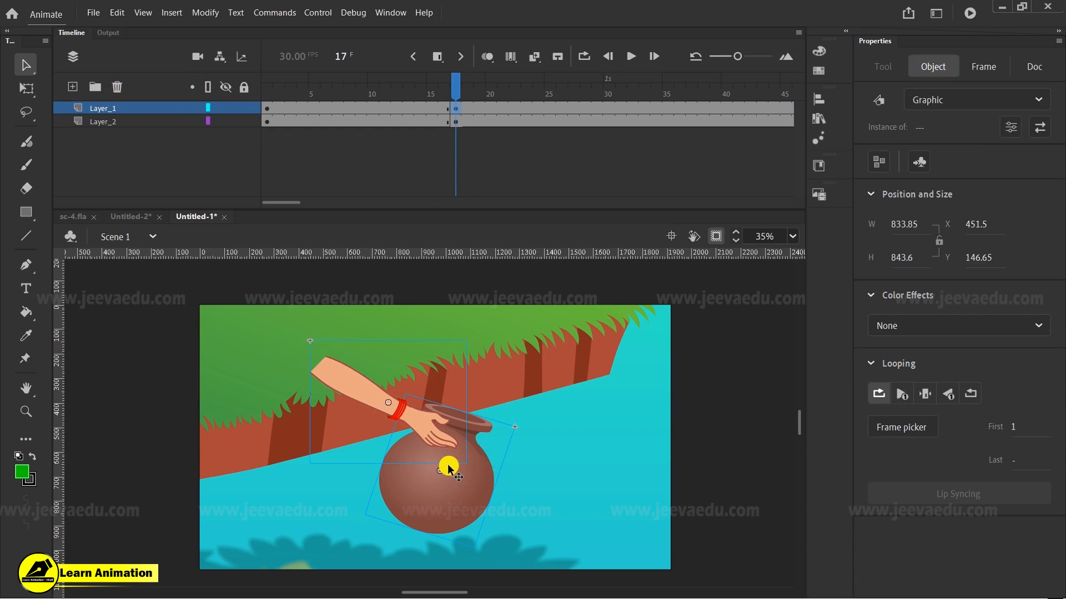
{"action": "key", "text": "F8"}
{"action": "left_click", "coordinate": [630, 322]}
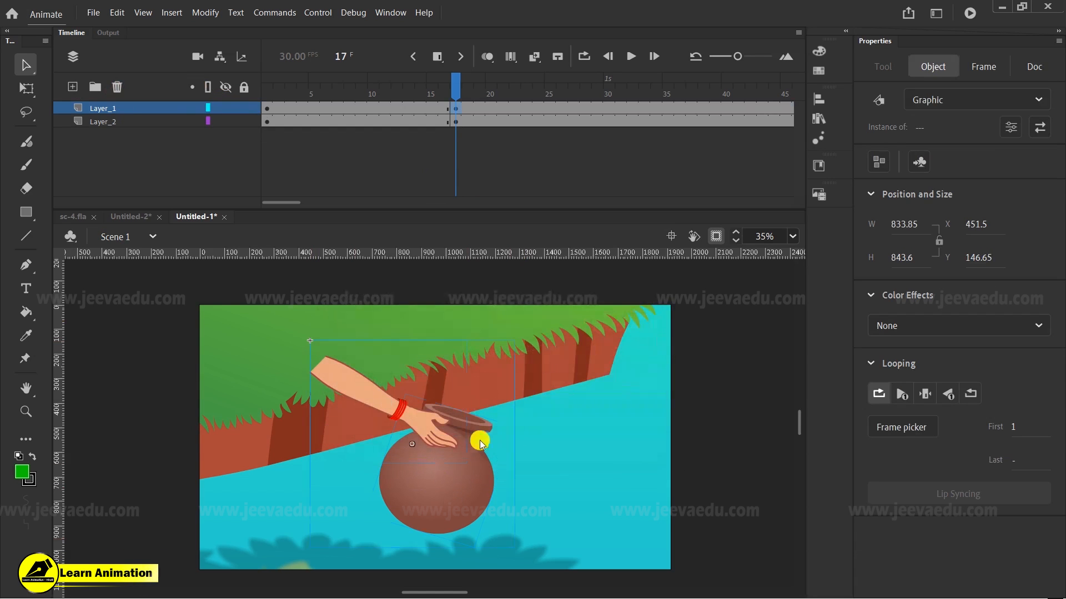
Step: Open the combined symbol and distribute the arm and the pot to separate layers
{"action": "double_click", "coordinate": [453, 474]}
{"action": "key", "text": "ctrl+a"}
{"action": "right_click", "coordinate": [448, 475]}
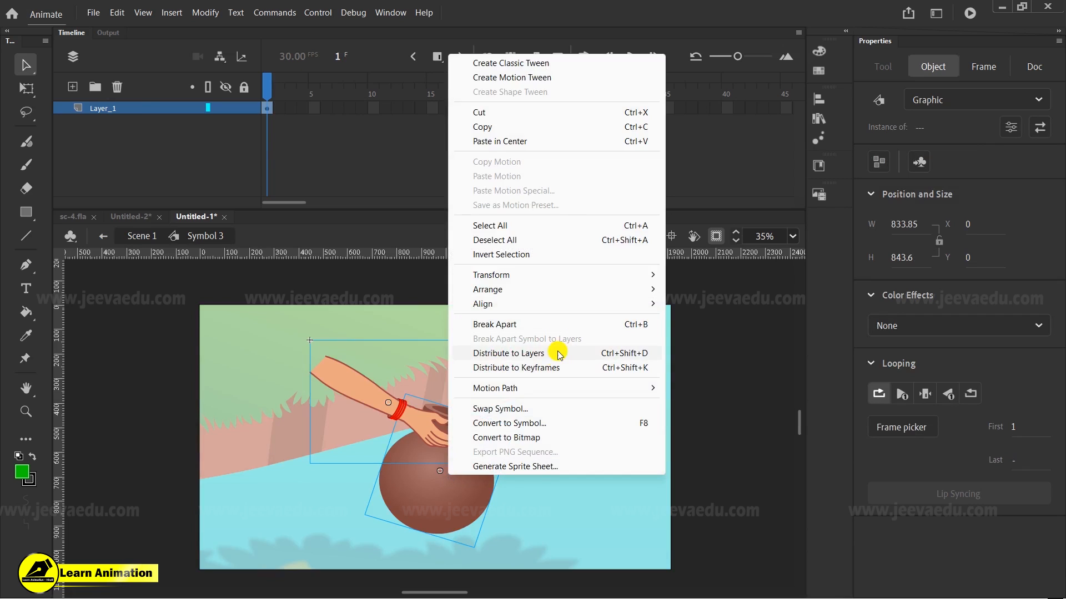
{"action": "left_click", "coordinate": [552, 358]}
Step: Extend both layers inside the symbol past frame 45 and return the playhead to frame 1
{"action": "left_click_drag", "start_coordinate": [311, 109], "coordinate": [510, 163]}
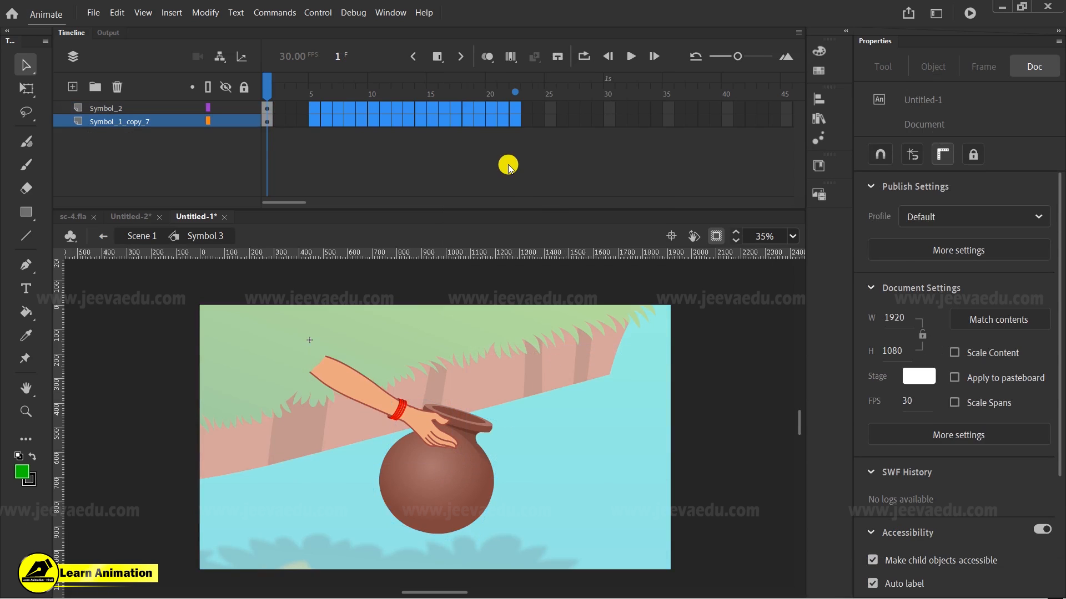
{"action": "key", "text": "F6"}
{"action": "key", "text": "ctrl+z"}
{"action": "key", "text": "F5"}
{"action": "key", "text": "F5"}
{"action": "key", "text": "F5"}
{"action": "key", "text": "F5"}
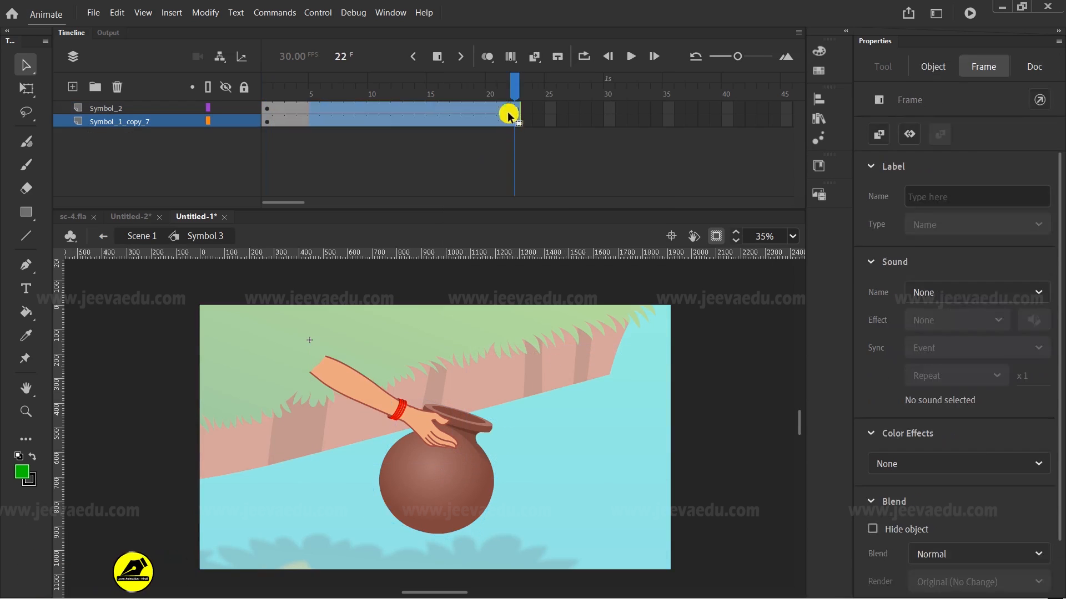
{"action": "left_click_drag", "start_coordinate": [517, 92], "coordinate": [103, 155]}
Step: Break apart the arm symbol into its forearm and hand and inspect where they meet at the bangles
{"action": "left_click", "coordinate": [418, 417]}
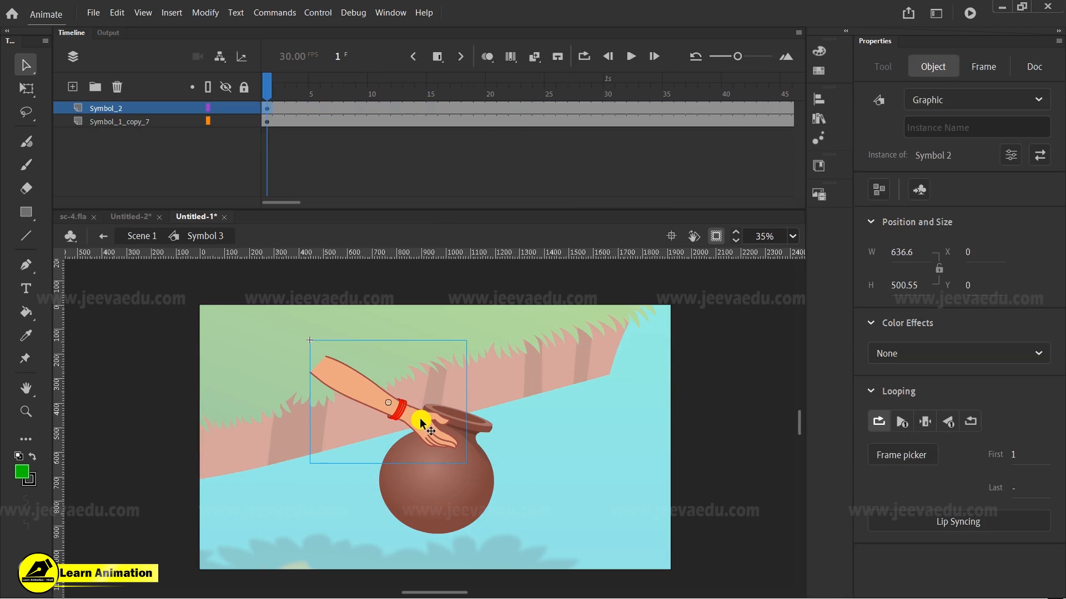
{"action": "key", "text": "ctrl+b"}
{"action": "left_click", "coordinate": [431, 364]}
{"action": "key", "text": "z"}
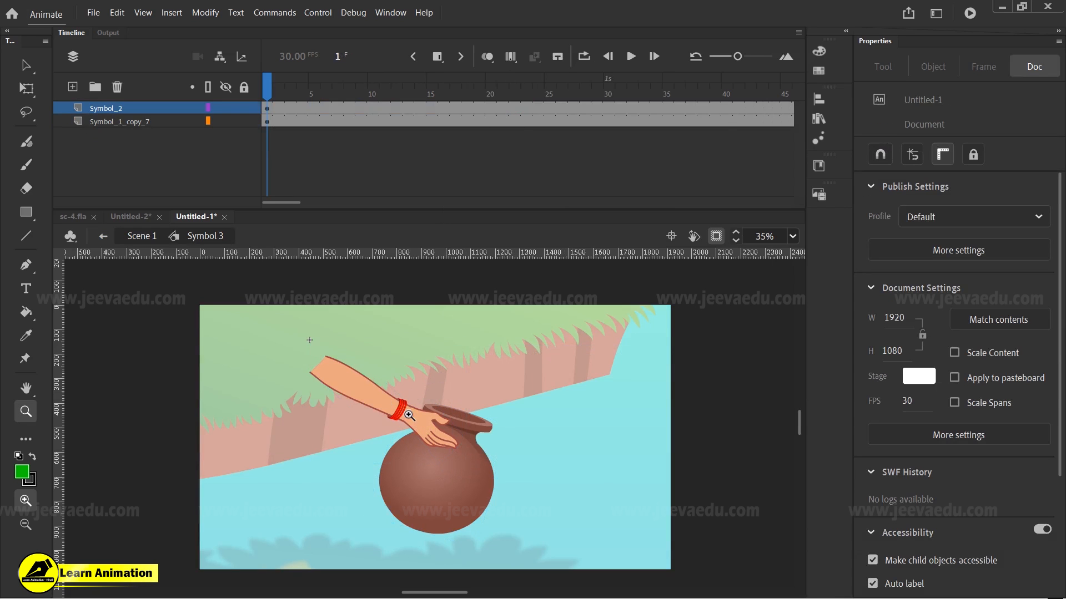
{"action": "left_click", "coordinate": [401, 412]}
{"action": "left_click", "coordinate": [419, 423]}
{"action": "key", "text": "v"}
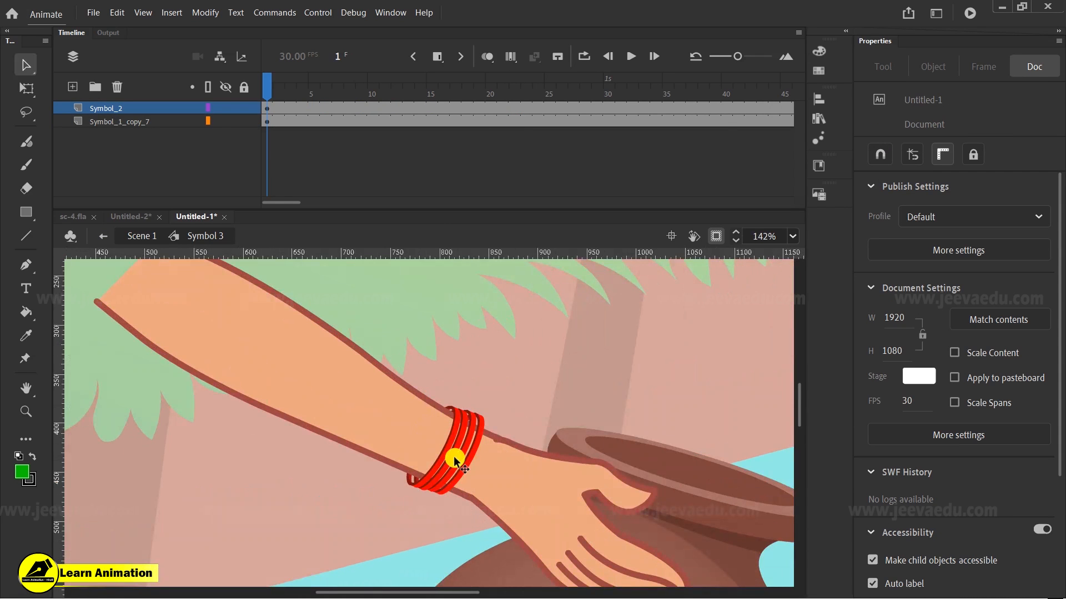
{"action": "left_click", "coordinate": [454, 461]}
{"action": "key", "text": "z"}
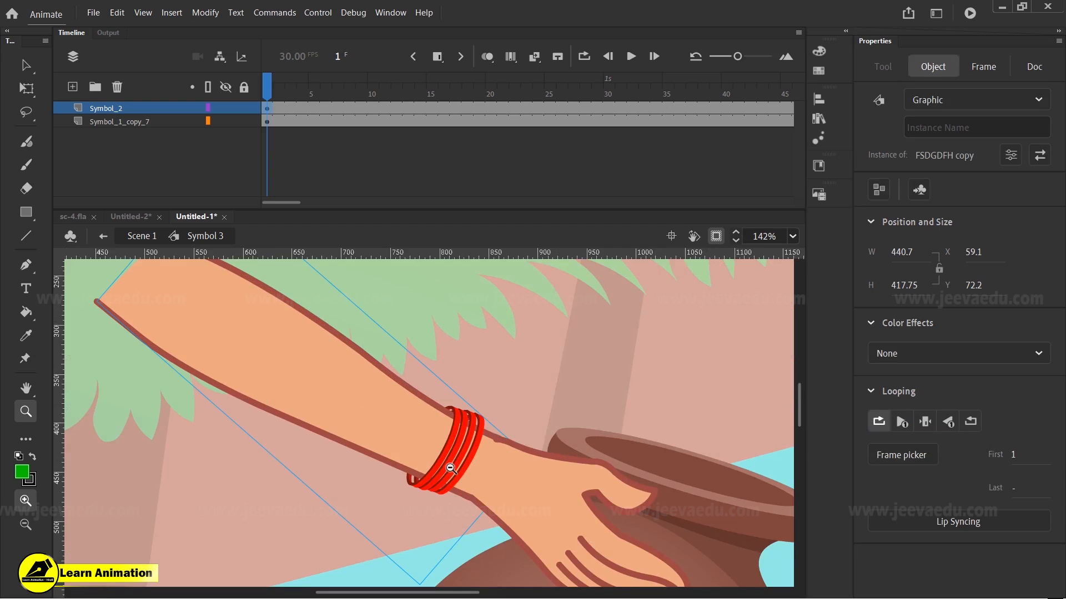
{"action": "left_click", "coordinate": [450, 468], "text": "alt"}
{"action": "left_click", "coordinate": [468, 473], "text": "alt"}
Step: Cut the hand and paste it in place on a new layer above the forearm
{"action": "key", "text": "v"}
{"action": "left_click", "coordinate": [444, 430]}
{"action": "key", "text": "Delete"}
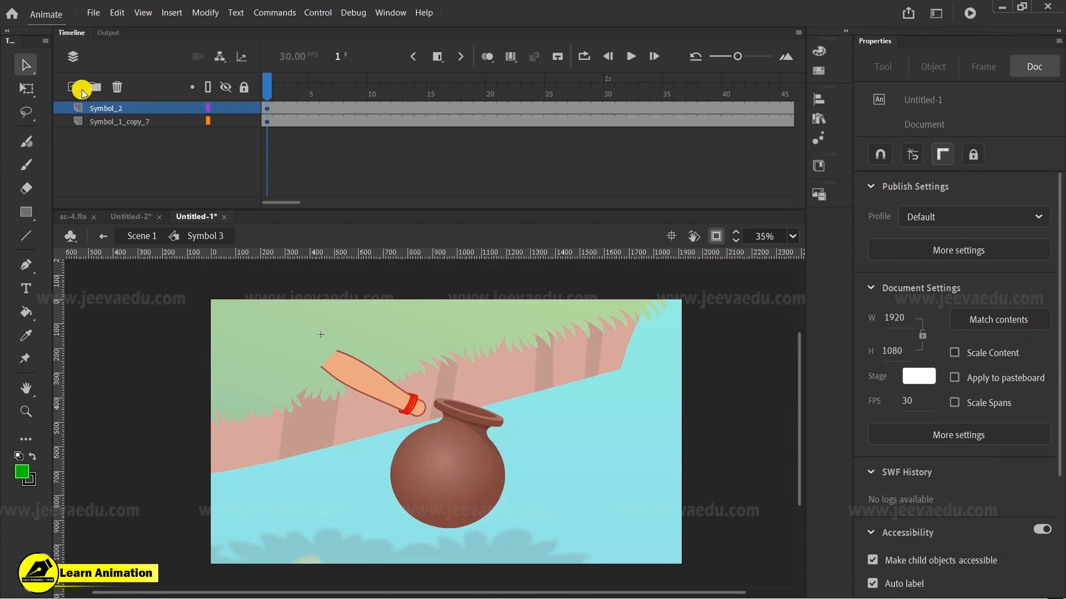
{"action": "left_click", "coordinate": [83, 89]}
{"action": "right_click", "coordinate": [157, 267]}
{"action": "left_click", "coordinate": [190, 326]}
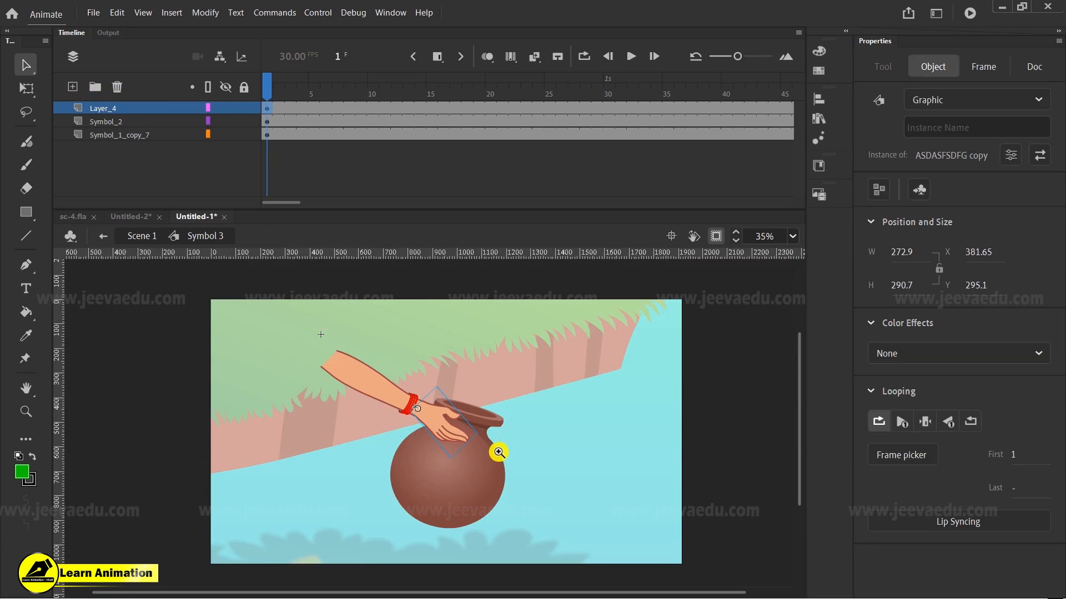
{"action": "key", "text": "q"}
{"action": "left_click_drag", "start_coordinate": [478, 434], "coordinate": [483, 435]}
{"action": "key", "text": "ctrl+z"}
Step: Set the pot's transformation point at its rim under the hand and move the pot down to Y 376.4
{"action": "left_click", "coordinate": [481, 479]}
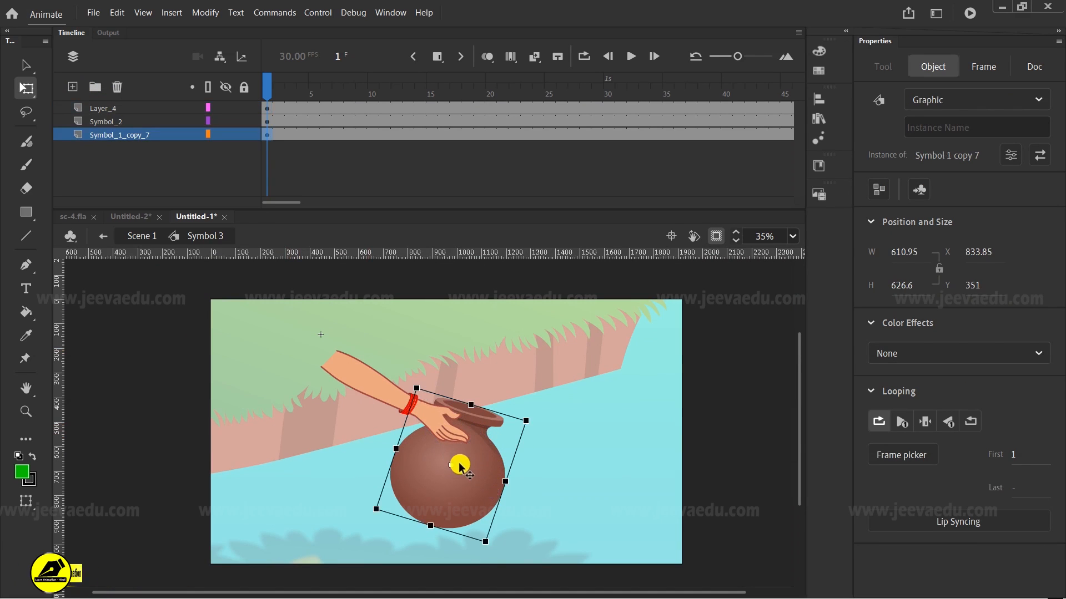
{"action": "left_click_drag", "start_coordinate": [489, 551], "coordinate": [509, 545]}
{"action": "key", "text": "ctrl+z"}
{"action": "left_click_drag", "start_coordinate": [464, 474], "coordinate": [464, 477]}
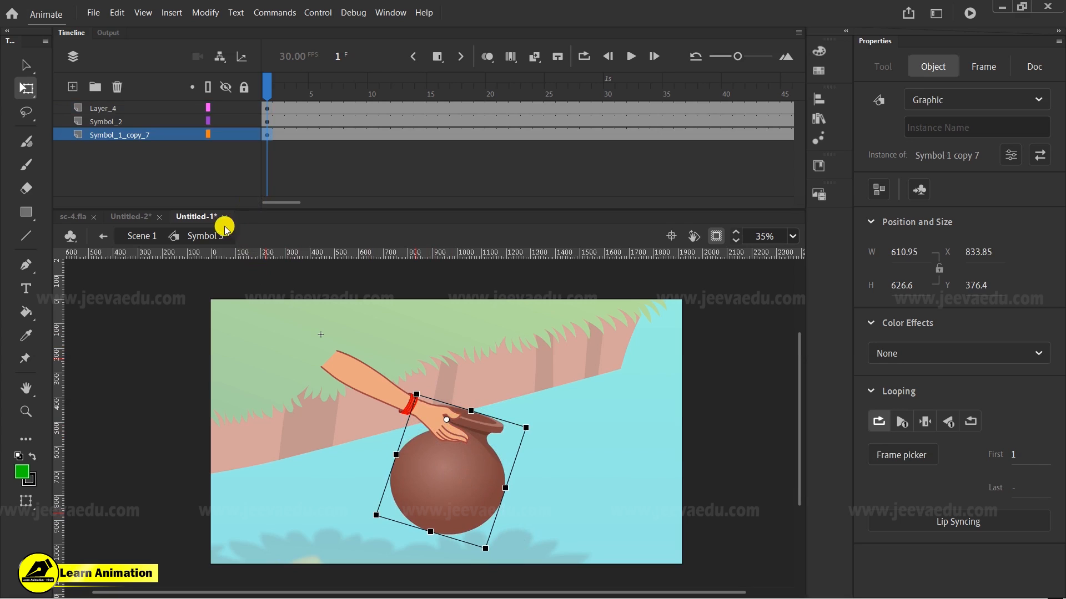
{"action": "left_click", "coordinate": [381, 393]}
{"action": "left_click", "coordinate": [268, 123]}
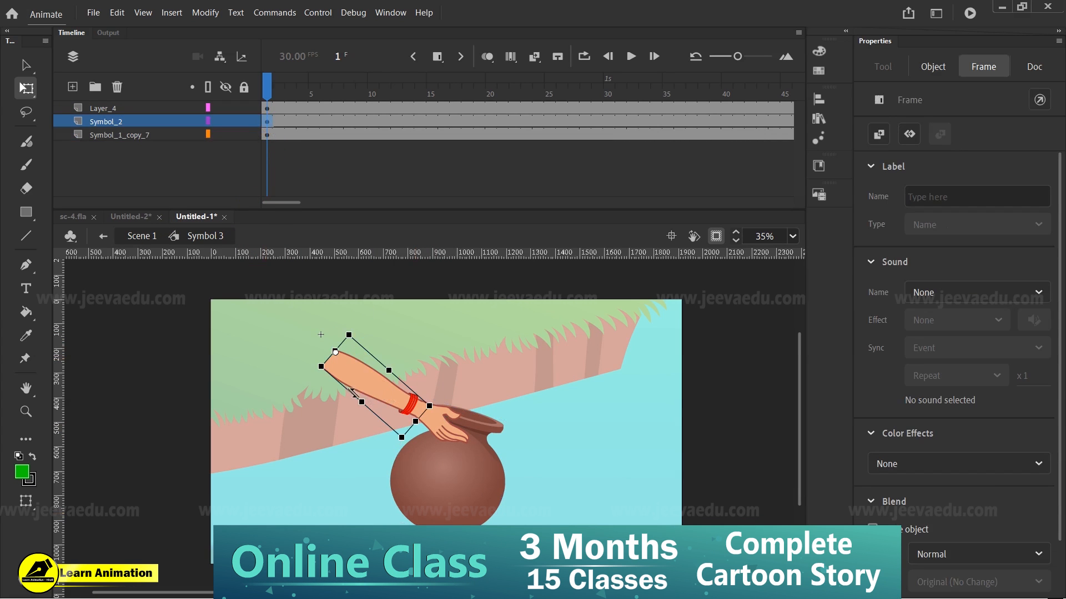
{"action": "left_click_drag", "start_coordinate": [352, 393], "coordinate": [281, 361]}
{"action": "key", "text": "ctrl+z"}
{"action": "left_click_drag", "start_coordinate": [388, 390], "coordinate": [290, 377]}
{"action": "key", "text": "ctrl+z"}
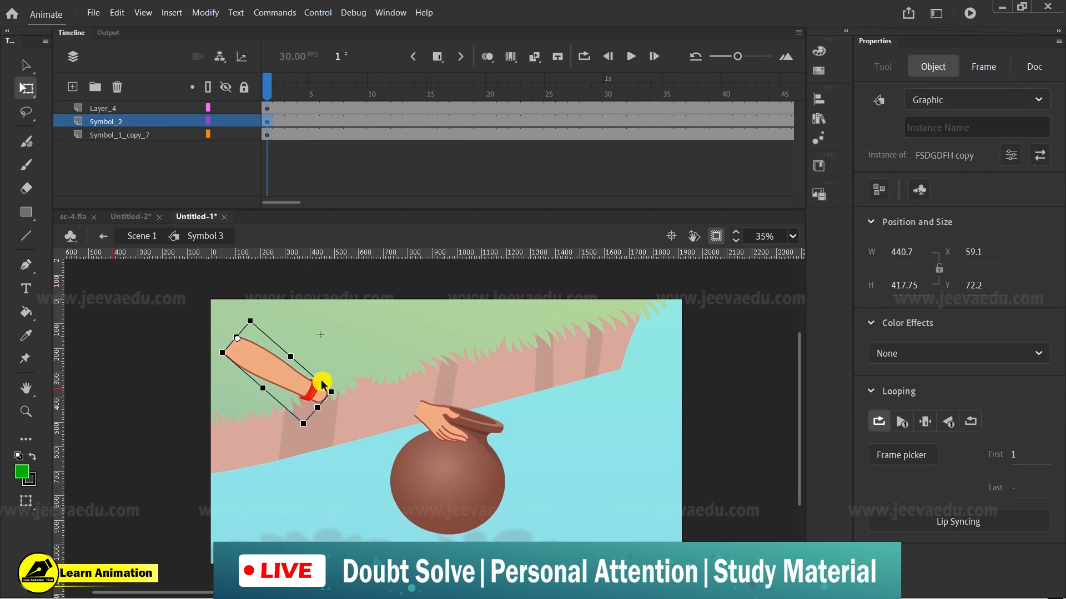
{"action": "left_click", "coordinate": [269, 126]}
{"action": "left_click", "coordinate": [268, 126]}
Step: Return to Scene 1 and enlarge the arm-and-pot symbol within the close-up
{"action": "left_click", "coordinate": [144, 237]}
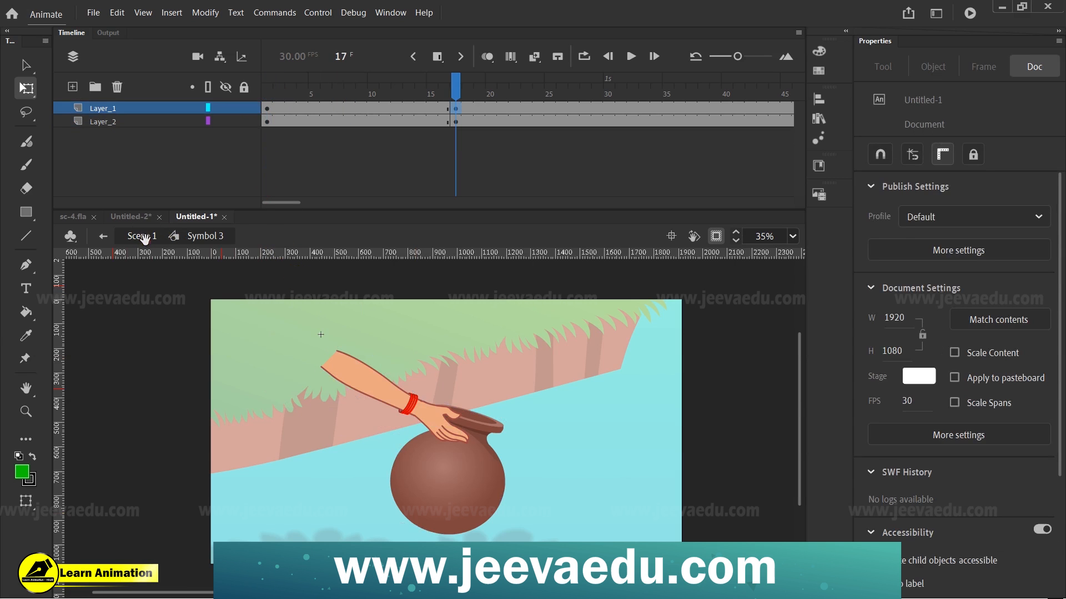
{"action": "left_click_drag", "start_coordinate": [529, 334], "coordinate": [567, 315]}
Step: Scale the background symbol by 105% and reposition it so the riverbank and water sit behind the hand and pot
{"action": "left_click_drag", "start_coordinate": [581, 406], "coordinate": [538, 436]}
{"action": "key", "text": "ctrl+alt+s"}
{"action": "type", "text": "105"}
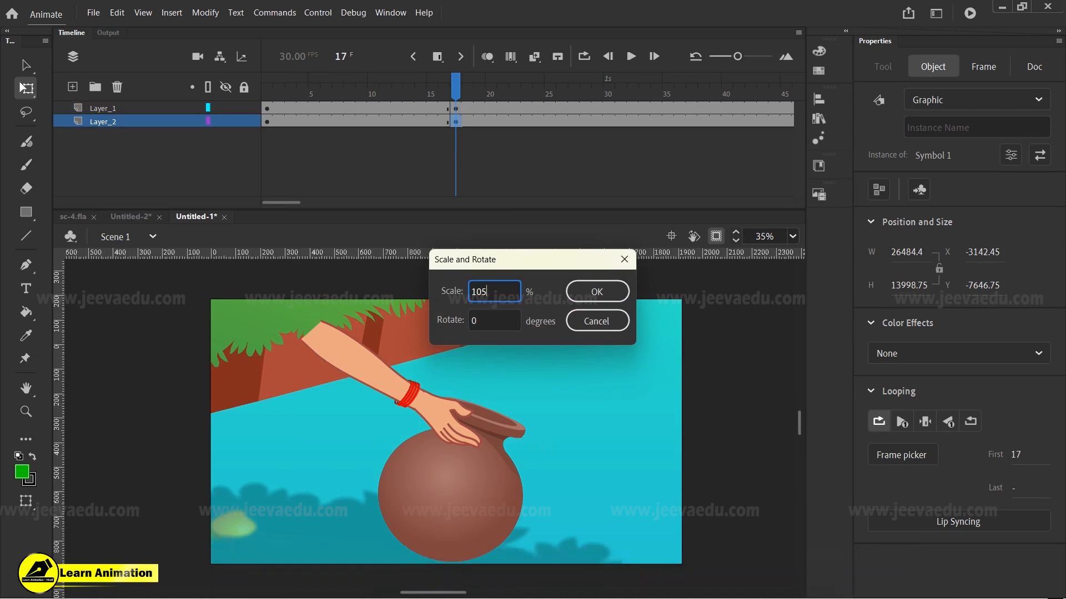
{"action": "key", "text": "Return"}
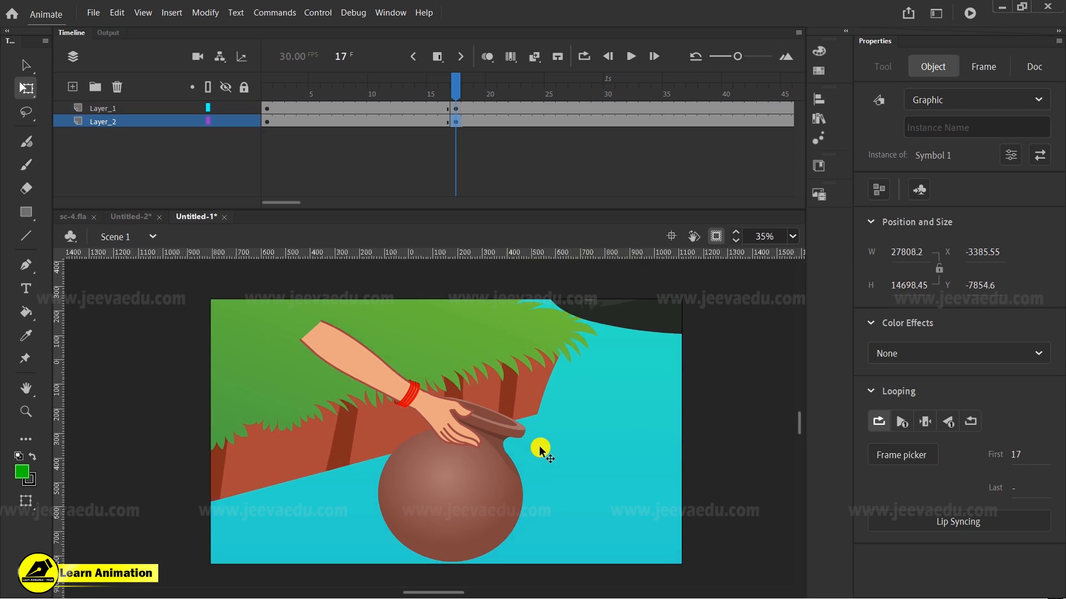
{"action": "left_click_drag", "start_coordinate": [651, 338], "coordinate": [676, 344]}
{"action": "left_click_drag", "start_coordinate": [529, 492], "coordinate": [496, 508]}
Step: Examine how the stage frame sits within the whole river background, including the area beyond the stage
{"action": "left_click", "coordinate": [721, 237]}
{"action": "key", "text": "z"}
{"action": "left_click", "coordinate": [461, 390], "text": "alt"}
{"action": "left_click", "coordinate": [462, 423], "text": "alt"}
{"action": "left_click", "coordinate": [490, 455], "text": "alt"}
{"action": "left_click", "coordinate": [491, 482], "text": "alt"}
{"action": "key", "text": "v"}
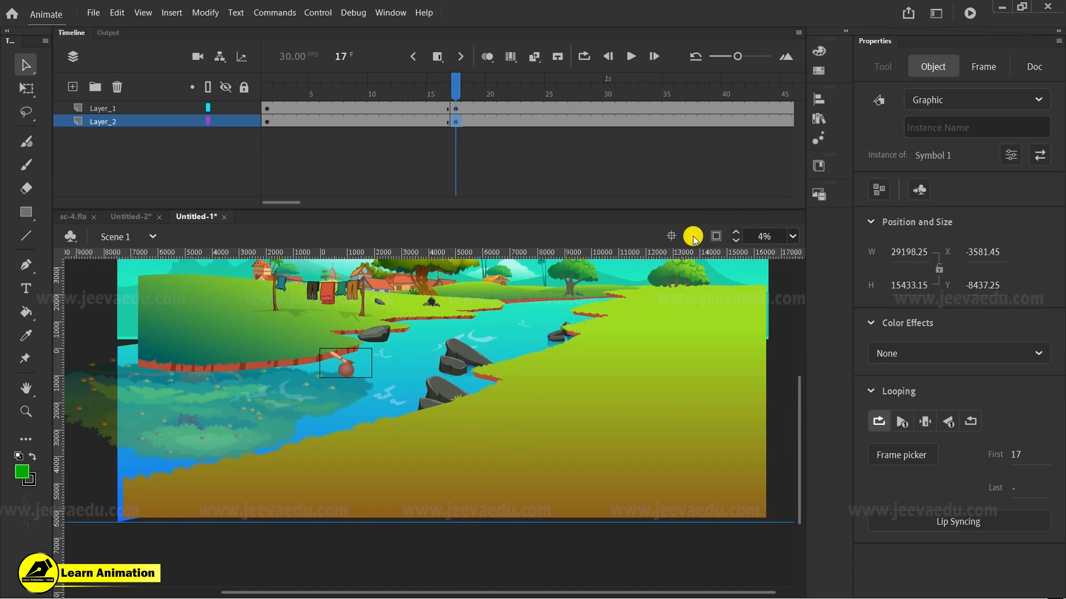
{"action": "left_click", "coordinate": [719, 238]}
{"action": "key", "text": "z"}
{"action": "left_click", "coordinate": [361, 351]}
{"action": "left_click", "coordinate": [364, 391]}
{"action": "left_click", "coordinate": [475, 517]}
{"action": "left_click_drag", "start_coordinate": [478, 520], "coordinate": [449, 421]}
Step: Enlarge the arm-and-pot symbol to about 1818 px wide and rotate it clockwise within the close-up
{"action": "key", "text": "v"}
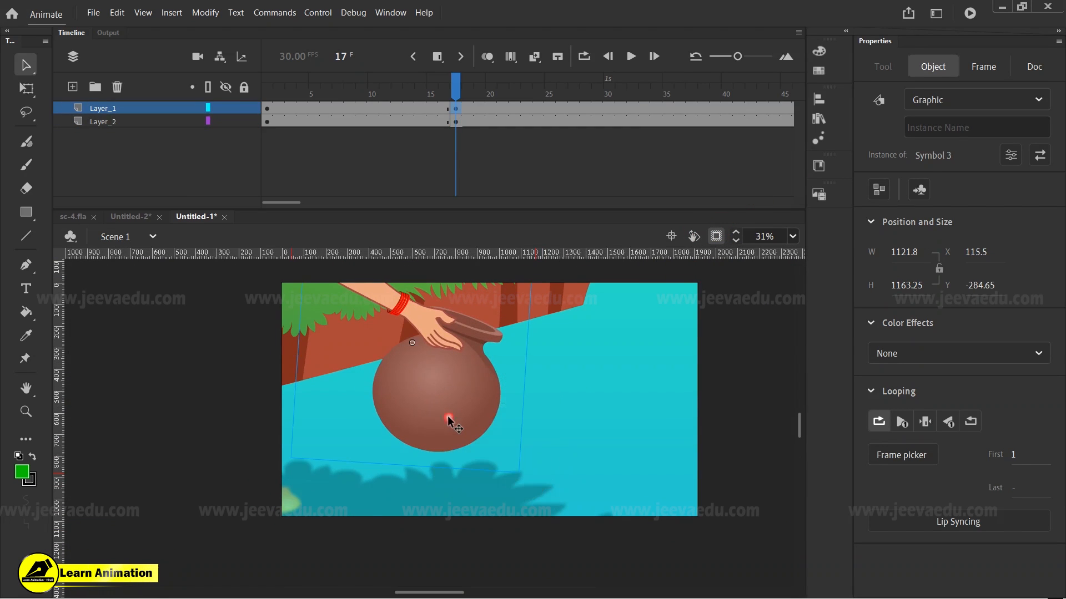
{"action": "key", "text": "q"}
{"action": "left_click_drag", "start_coordinate": [519, 473], "coordinate": [569, 508]}
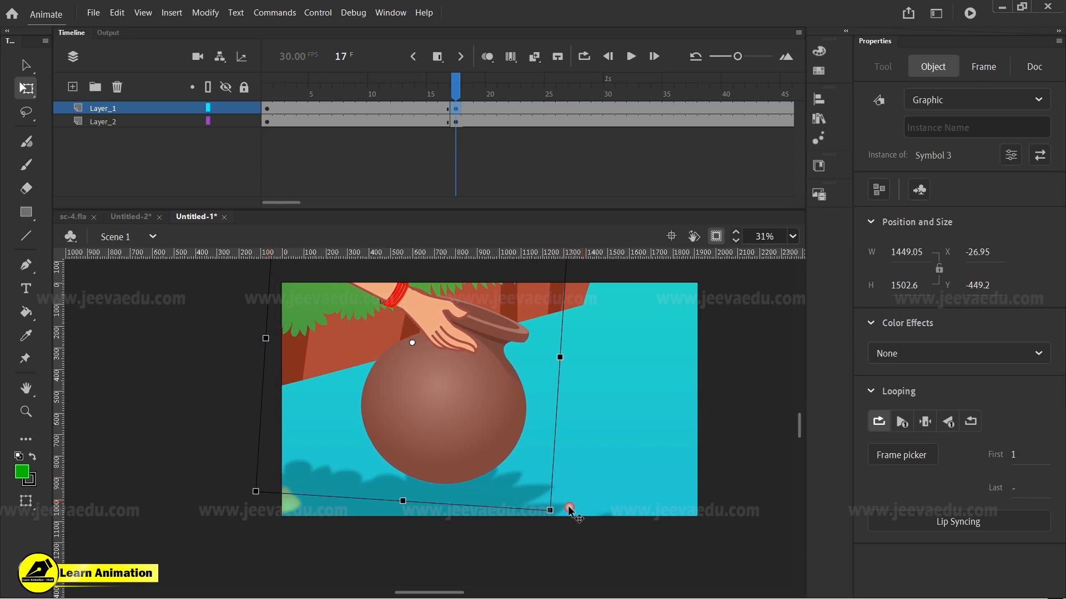
{"action": "left_click_drag", "start_coordinate": [471, 428], "coordinate": [452, 443]}
{"action": "left_click_drag", "start_coordinate": [540, 539], "coordinate": [521, 595]}
{"action": "left_click_drag", "start_coordinate": [449, 468], "coordinate": [434, 425]}
{"action": "left_click_drag", "start_coordinate": [396, 396], "coordinate": [479, 443]}
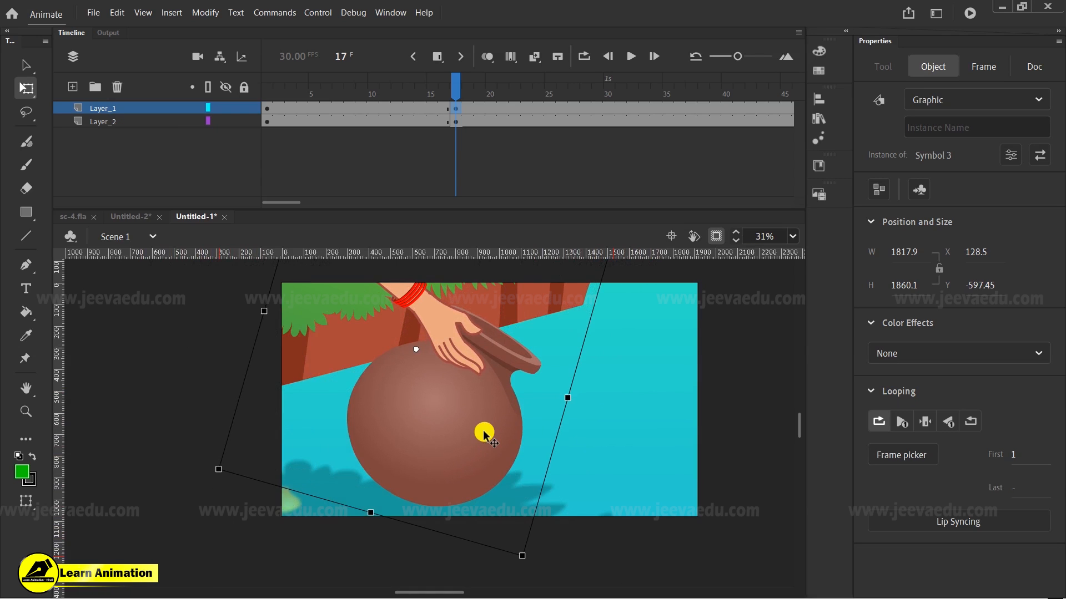
Step: Try the arm-and-pot symbol's dipping positions and place it at X 269.3, Y -491.85
{"action": "left_click_drag", "start_coordinate": [471, 427], "coordinate": [452, 390]}
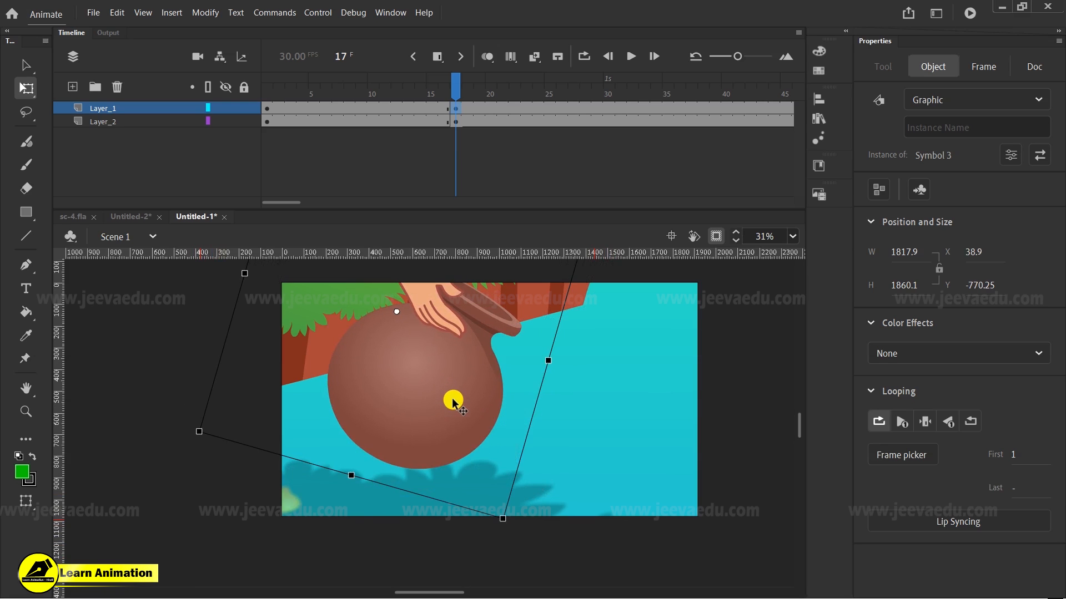
{"action": "left_click_drag", "start_coordinate": [430, 435], "coordinate": [477, 493]}
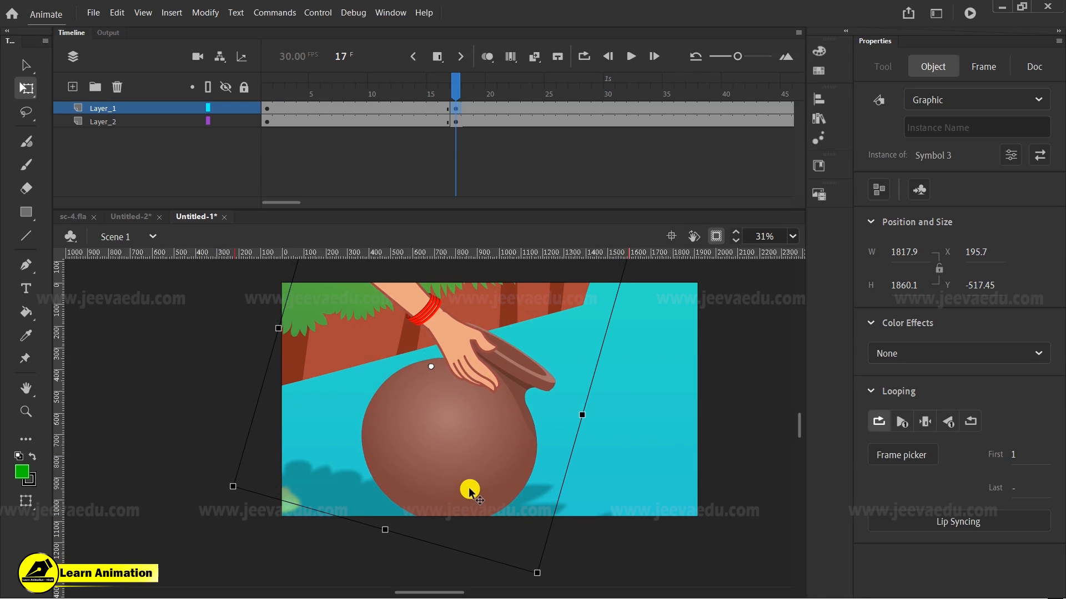
{"action": "left_click_drag", "start_coordinate": [475, 452], "coordinate": [512, 473]}
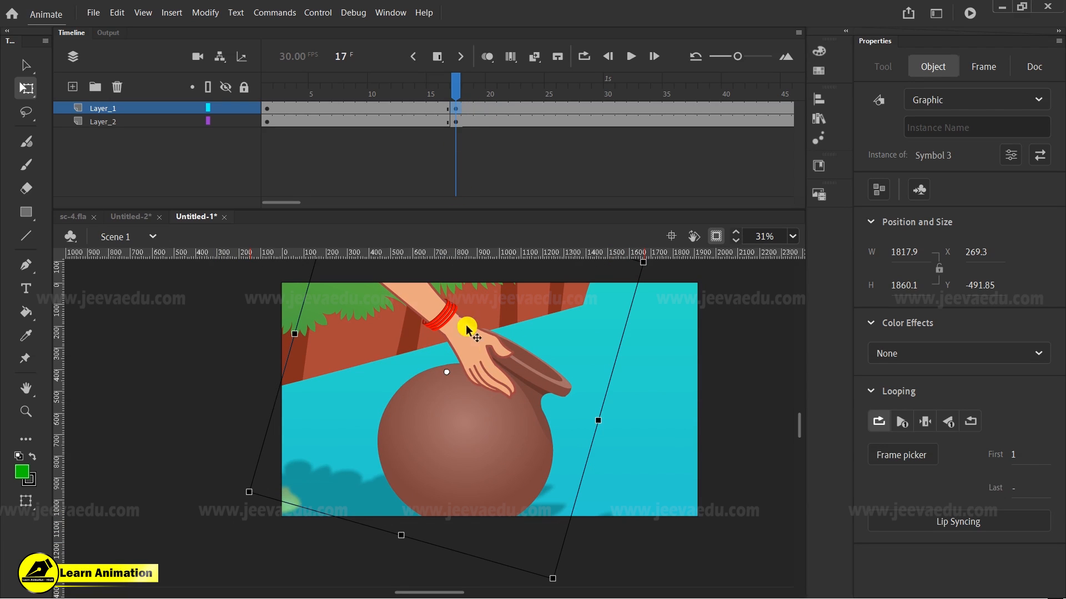
Step: Inspect the separate hand, pot and forearm parts inside the arm-and-pot symbol, and return to Scene 1
{"action": "double_click", "coordinate": [504, 442]}
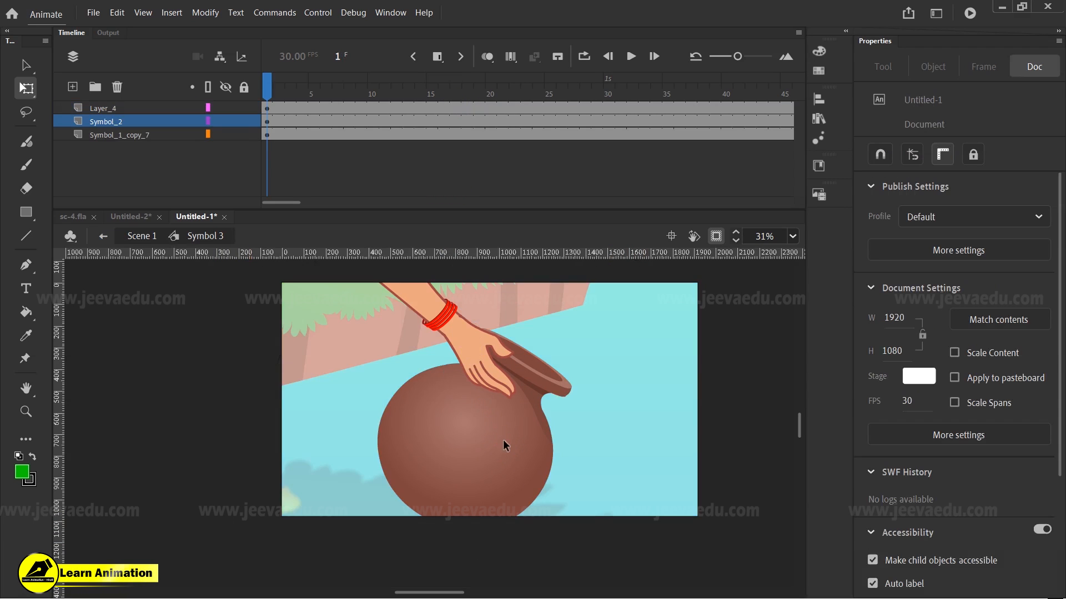
{"action": "mouse_move", "coordinate": [290, 94]}
{"action": "left_mouse_down"}
{"action": "mouse_move", "coordinate": [349, 91]}
{"action": "mouse_move", "coordinate": [302, 92]}
{"action": "left_mouse_up"}
{"action": "left_click", "coordinate": [471, 344]}
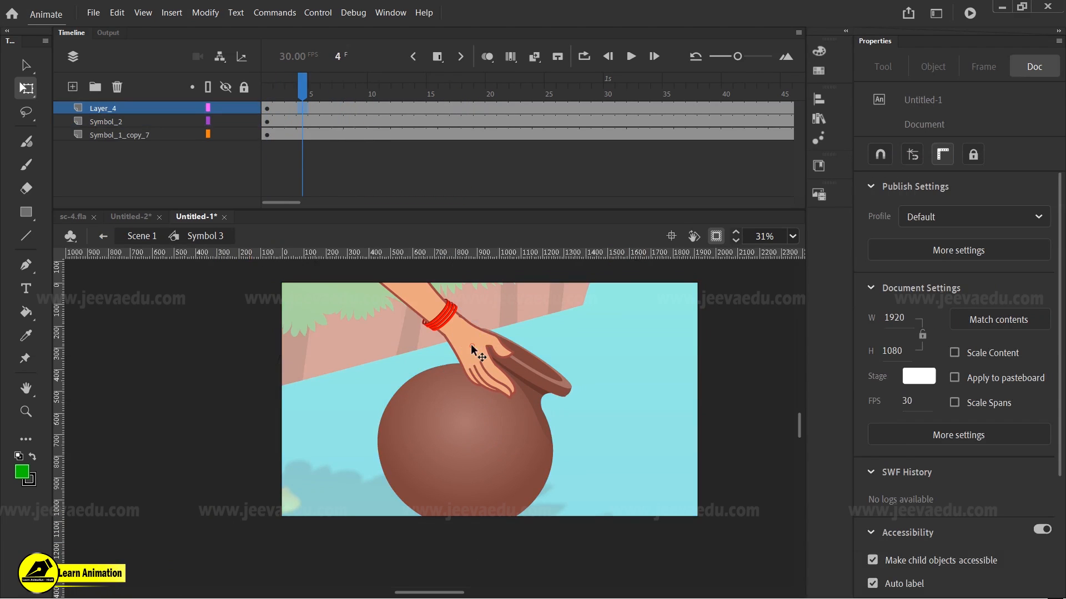
{"action": "left_click", "coordinate": [509, 432]}
{"action": "left_click", "coordinate": [444, 328]}
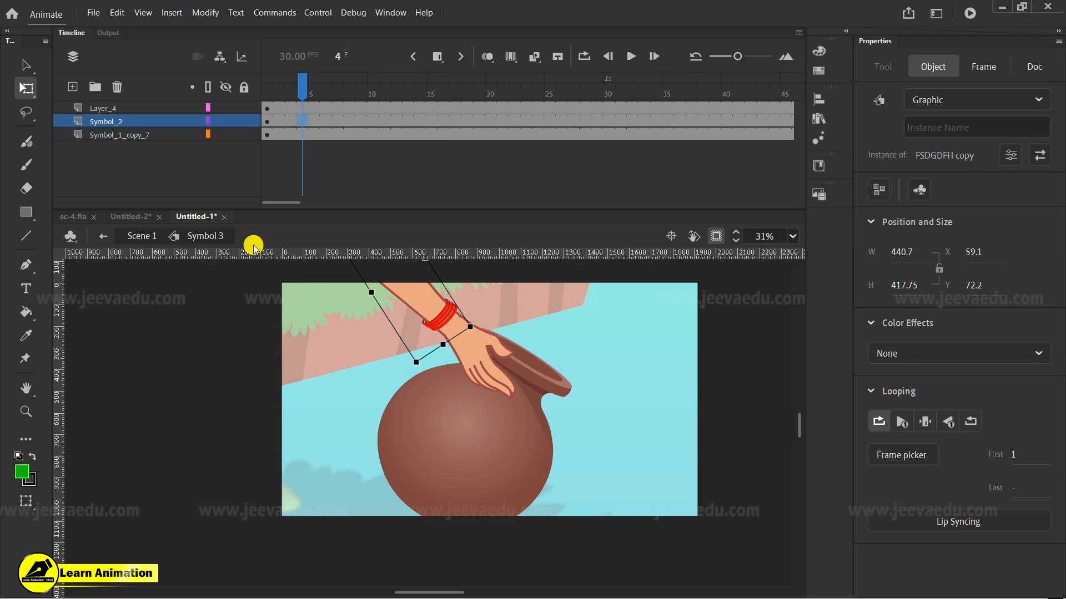
{"action": "left_click", "coordinate": [149, 233]}
Step: Undo a trial move of the arm-and-pot symbol and reposition it at X 307.7, Y -536.65
{"action": "left_click_drag", "start_coordinate": [501, 424], "coordinate": [495, 407]}
{"action": "key", "text": "ctrl+z"}
{"action": "left_click", "coordinate": [458, 107]}
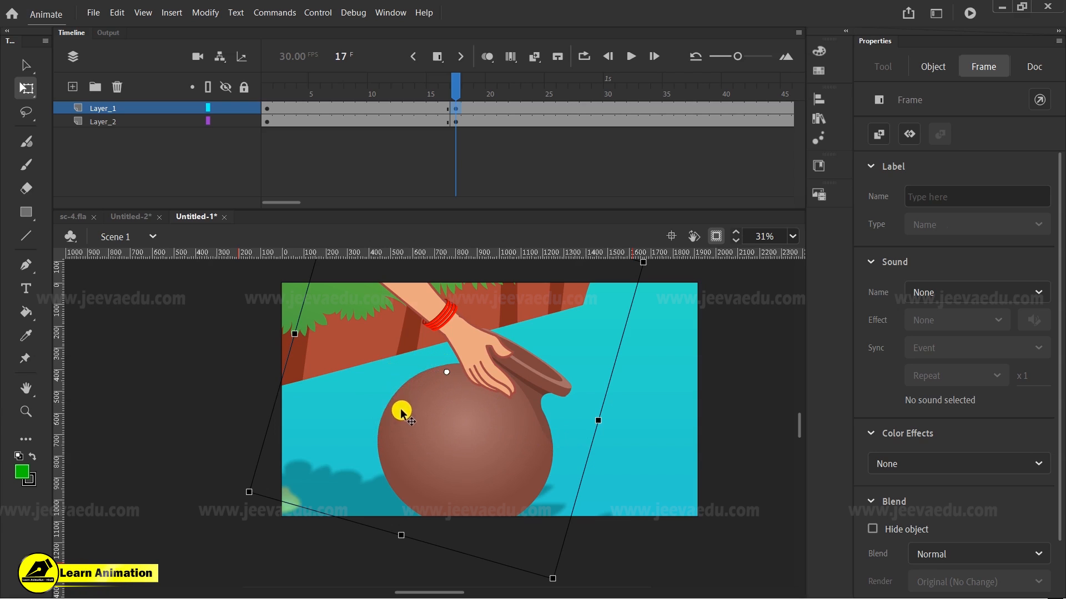
{"action": "mouse_move", "coordinate": [505, 482]}
{"action": "left_mouse_down"}
{"action": "mouse_move", "coordinate": [454, 367]}
{"action": "mouse_move", "coordinate": [488, 409]}
{"action": "mouse_move", "coordinate": [513, 471]}
{"action": "left_mouse_up"}
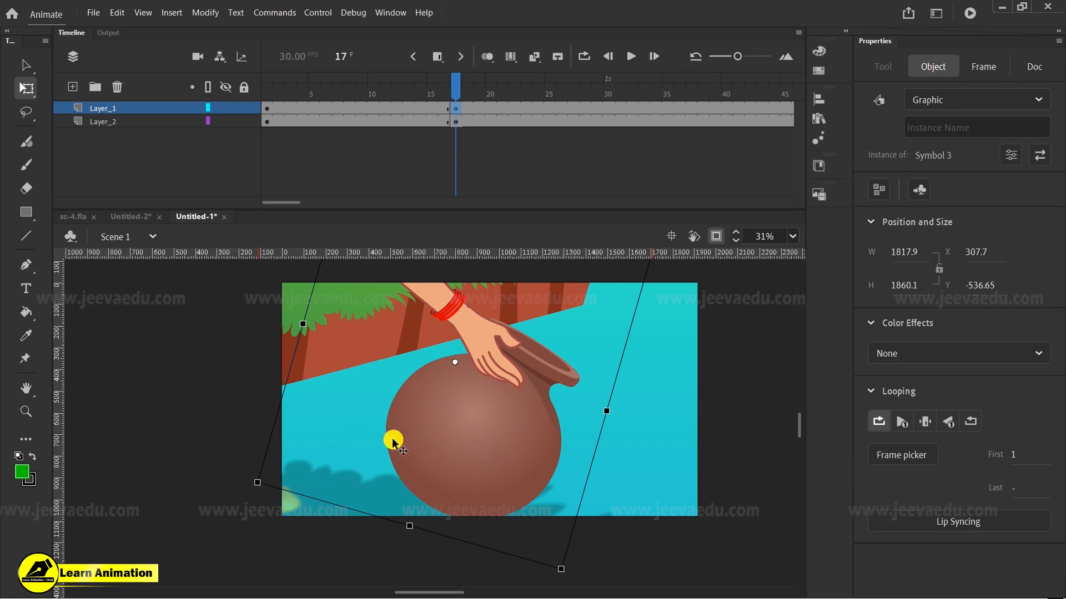
Step: Add a layer above the arm and pot and paint a wavy waterline across the pot at frame 17
{"action": "left_click", "coordinate": [454, 108]}
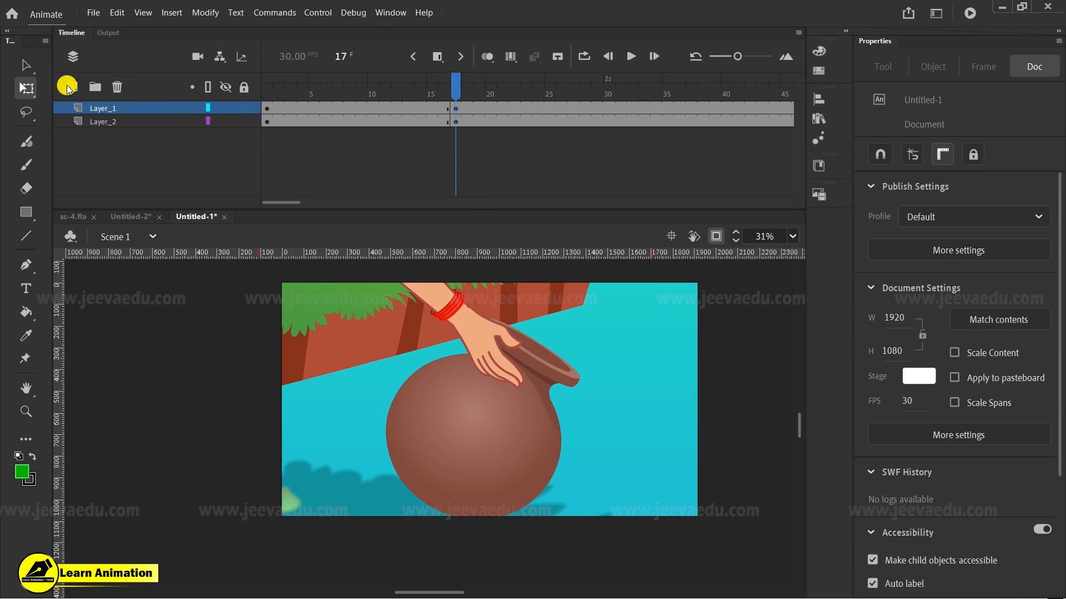
{"action": "left_click", "coordinate": [68, 88]}
{"action": "left_click", "coordinate": [454, 114]}
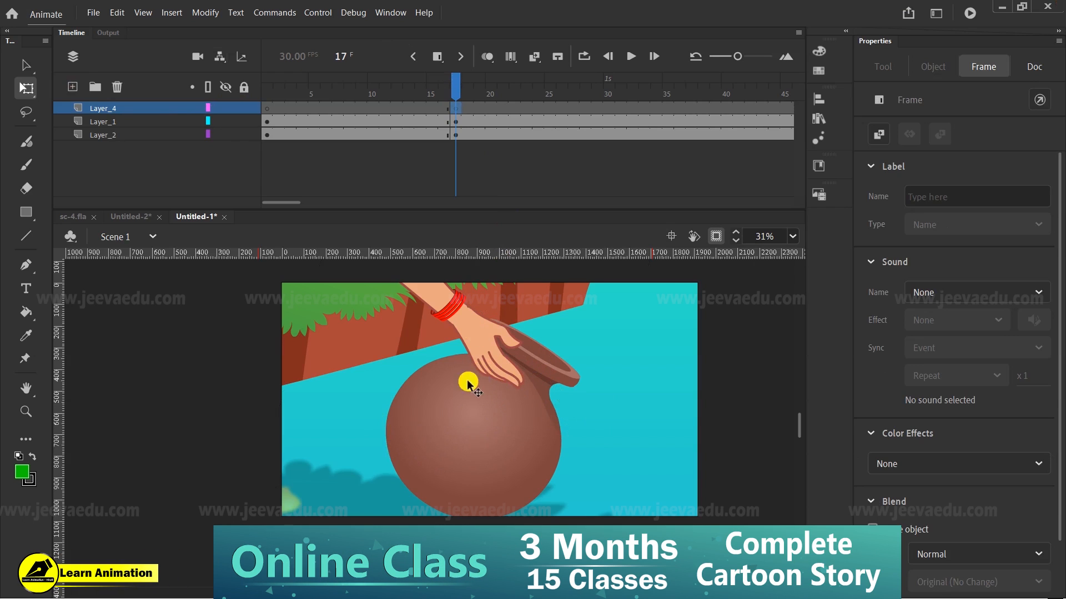
{"action": "key", "text": "y"}
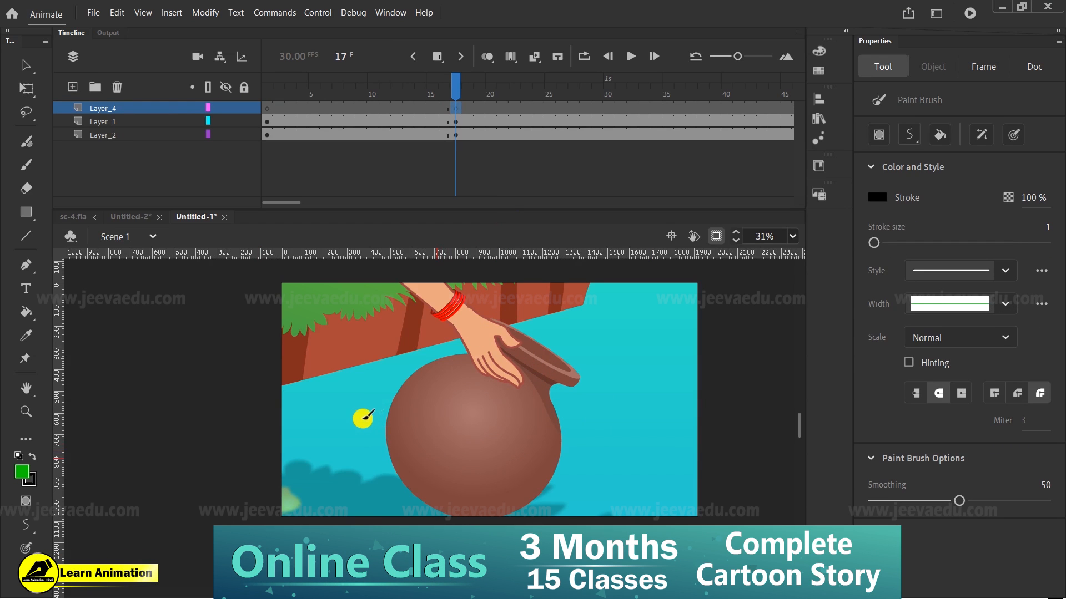
{"action": "left_click_drag", "start_coordinate": [335, 427], "coordinate": [446, 438]}
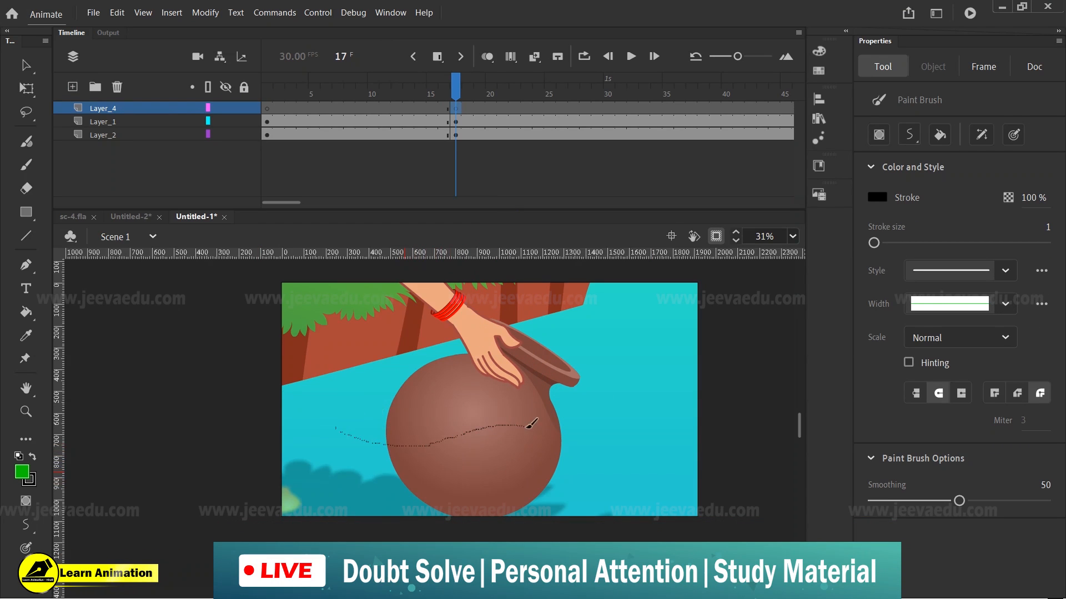
{"action": "left_click_drag", "start_coordinate": [609, 407], "coordinate": [644, 381]}
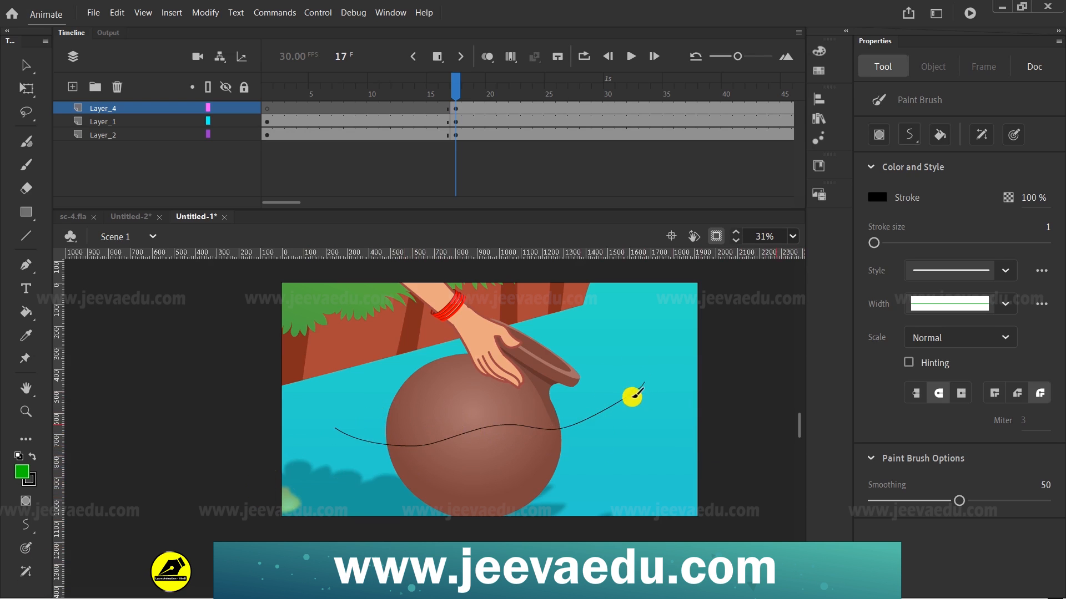
Step: Open the nested background symbols down to Symbol 12, unlocking Layer_1 of Symbol 11 to reach the tree reflection
{"action": "left_click", "coordinate": [716, 236]}
{"action": "key", "text": "z"}
{"action": "left_click", "coordinate": [441, 456], "text": "alt"}
{"action": "left_click", "coordinate": [439, 467], "text": "alt"}
{"action": "key", "text": "v"}
{"action": "left_click", "coordinate": [387, 472]}
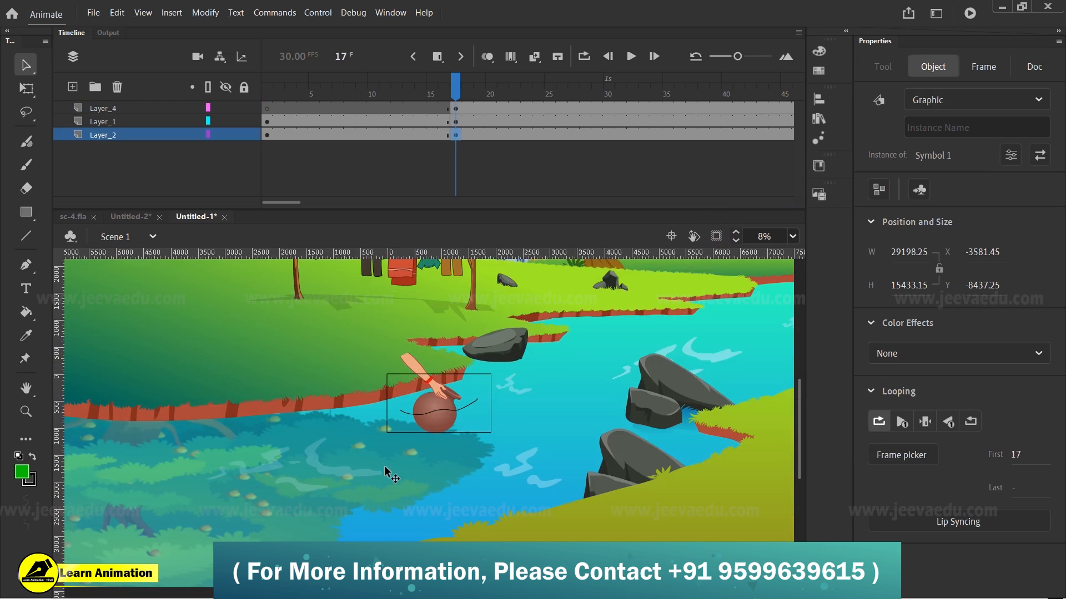
{"action": "double_click", "coordinate": [371, 487]}
{"action": "double_click", "coordinate": [368, 488]}
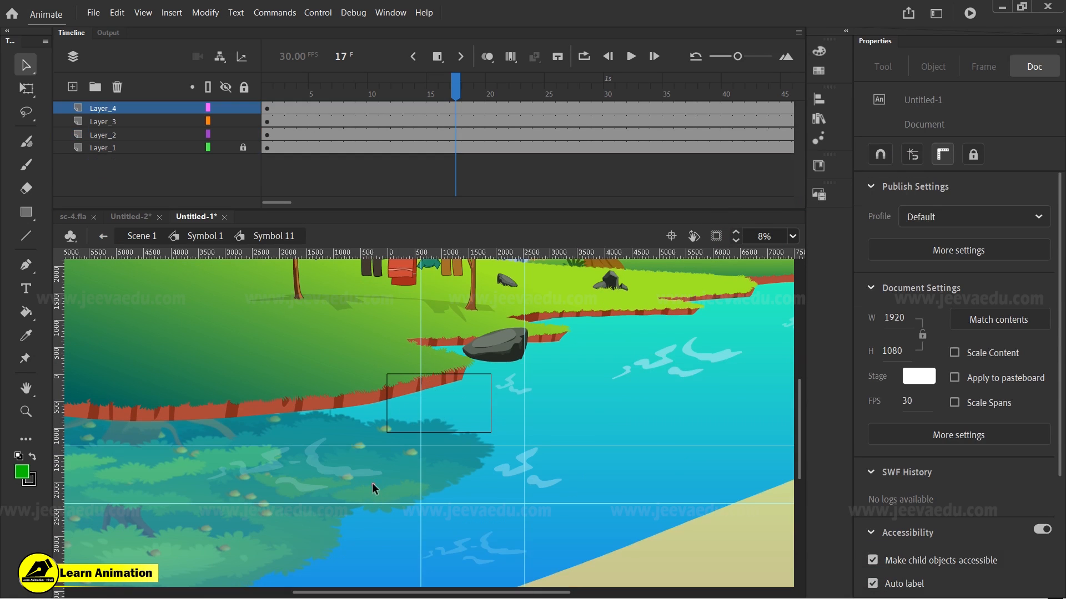
{"action": "left_click", "coordinate": [242, 153]}
{"action": "left_click", "coordinate": [331, 492]}
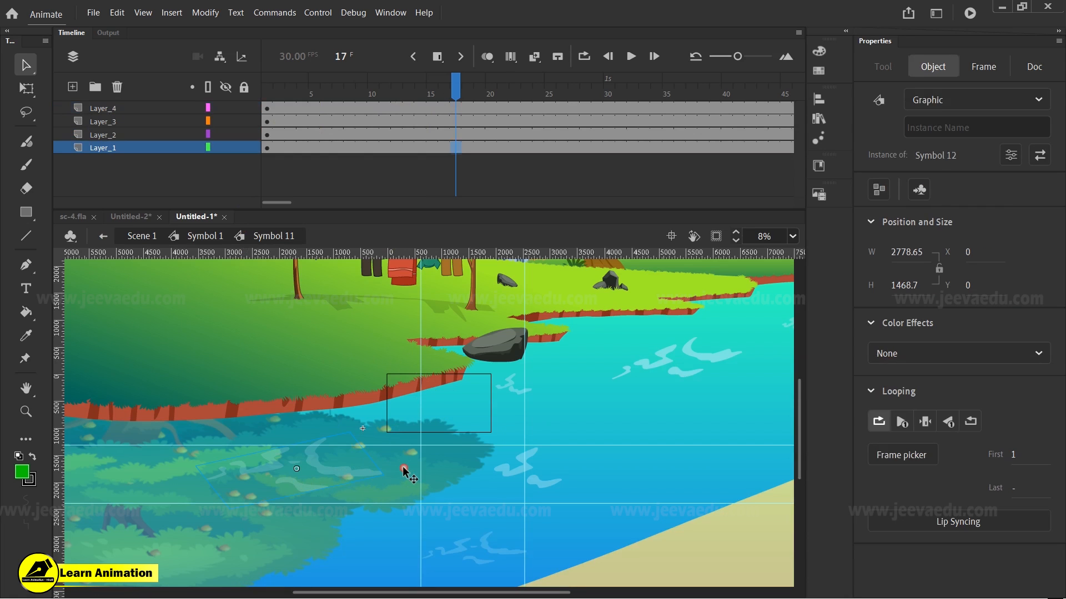
{"action": "double_click", "coordinate": [404, 469]}
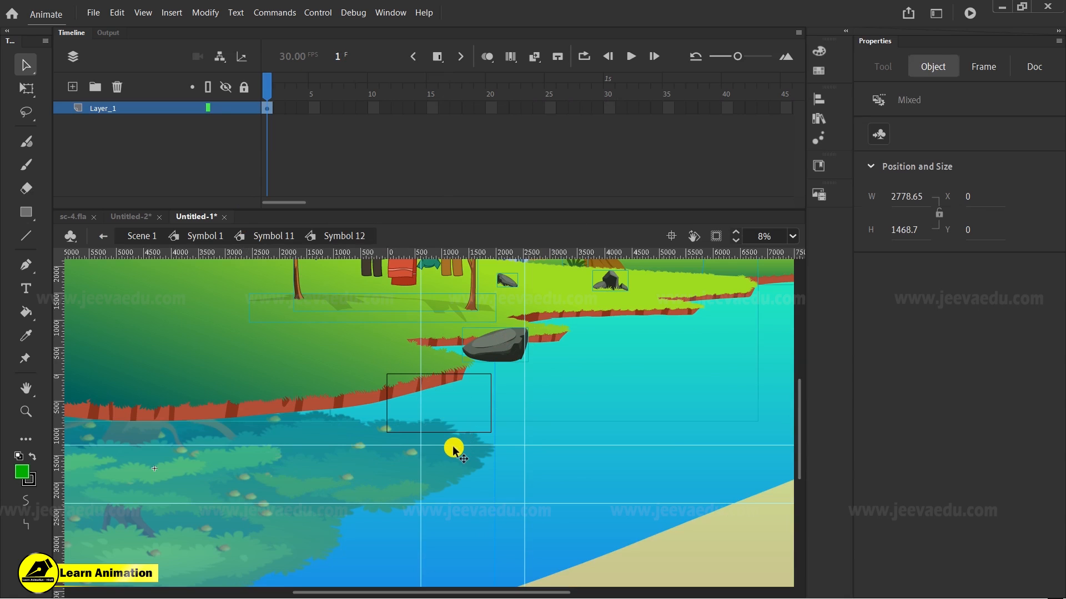
Step: Delete the tree reflection from the river and return to Scene 1 with the stage clipped to its frame
{"action": "key", "text": "z"}
{"action": "left_click", "coordinate": [404, 425], "text": "alt"}
{"action": "key", "text": "v"}
{"action": "left_click", "coordinate": [177, 324]}
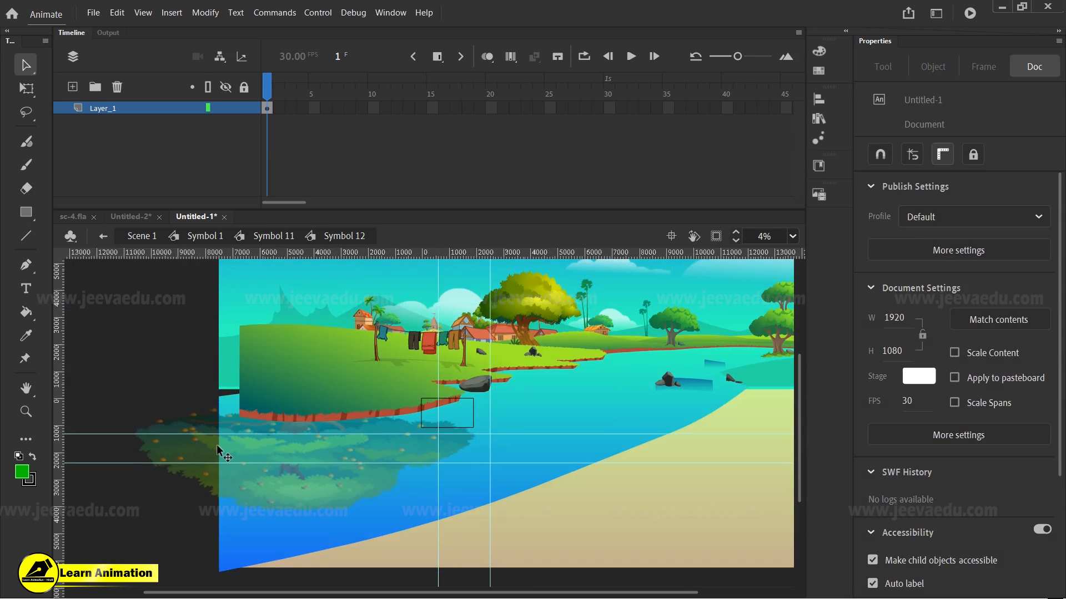
{"action": "left_click", "coordinate": [215, 471]}
{"action": "key", "text": "Delete"}
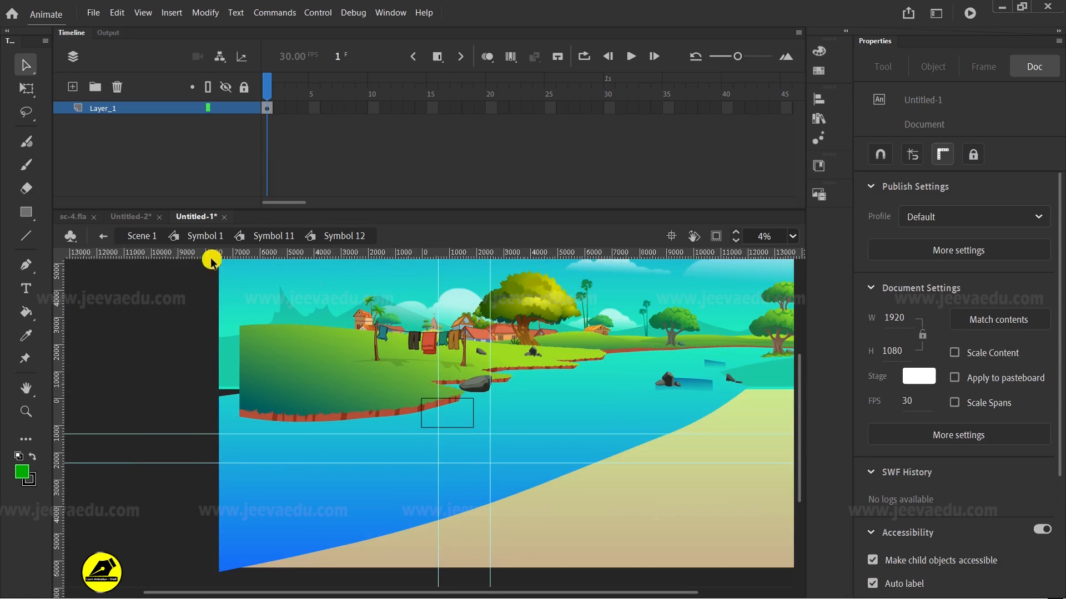
{"action": "left_click", "coordinate": [191, 237]}
{"action": "key", "text": "z"}
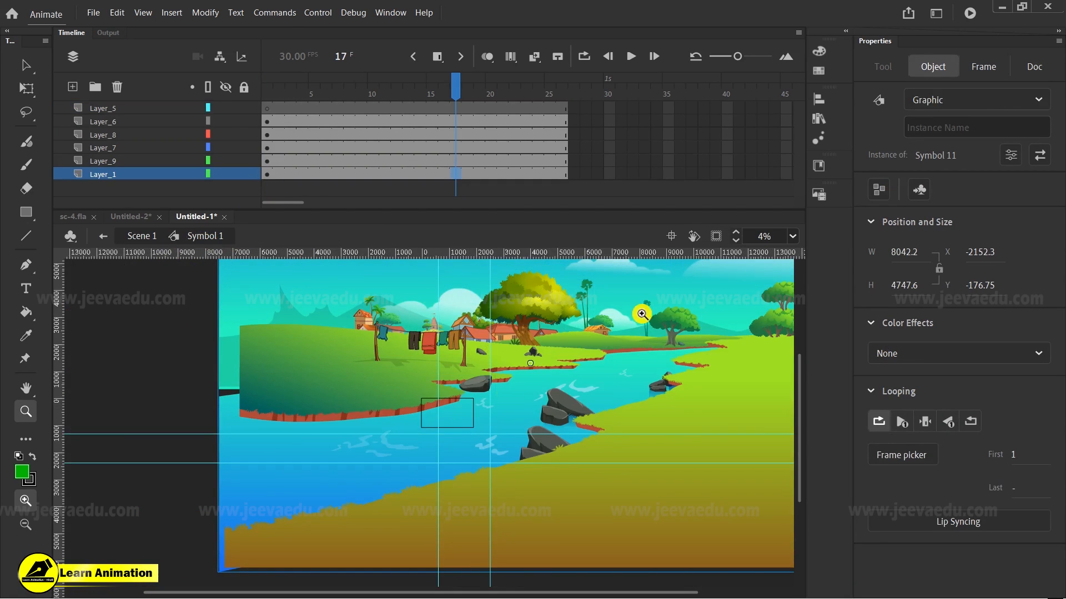
{"action": "left_click", "coordinate": [718, 237]}
{"action": "left_click", "coordinate": [146, 235]}
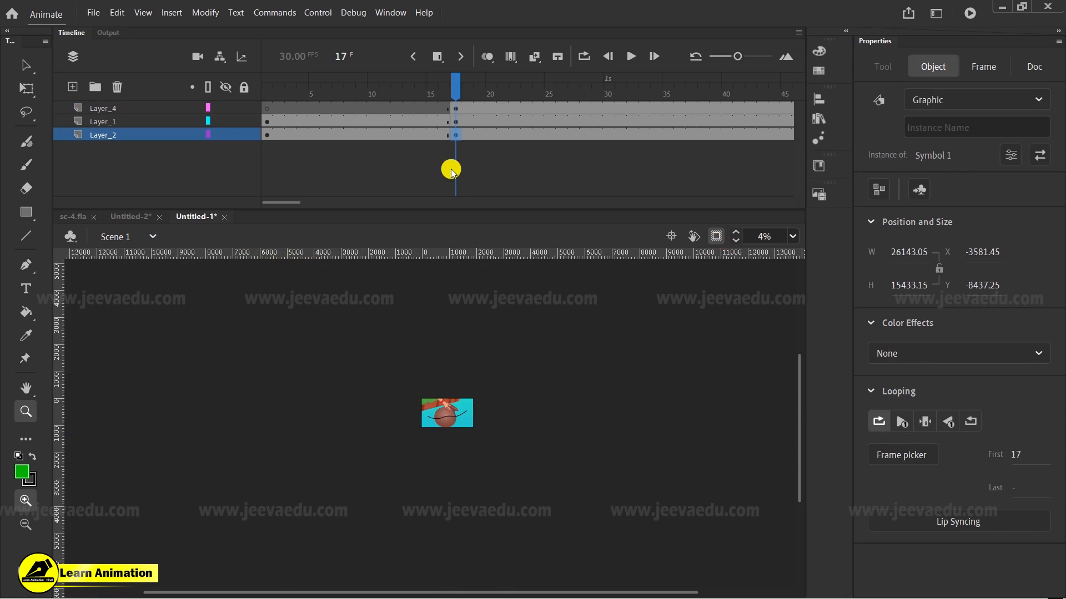
Step: Draw two side lines and a bottom line on Layer_4 to close the area beneath the wavy waterline, extending below the stage
{"action": "left_click", "coordinate": [438, 408]}
{"action": "left_click", "coordinate": [444, 444]}
{"action": "left_click", "coordinate": [464, 445]}
{"action": "left_click_drag", "start_coordinate": [529, 463], "coordinate": [542, 447]}
{"action": "key", "text": "shift+y"}
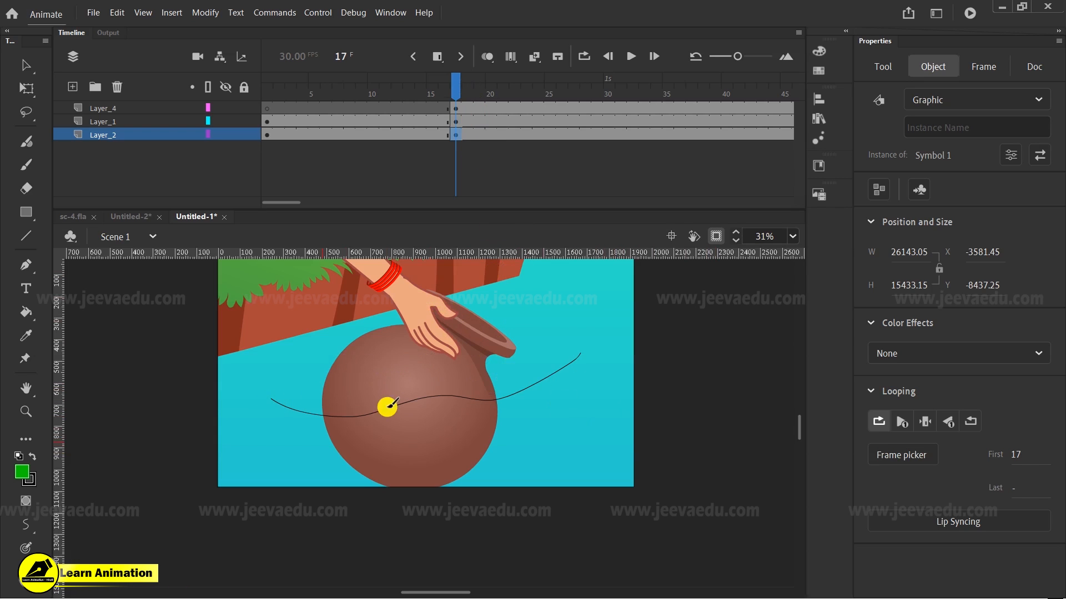
{"action": "key", "text": "n"}
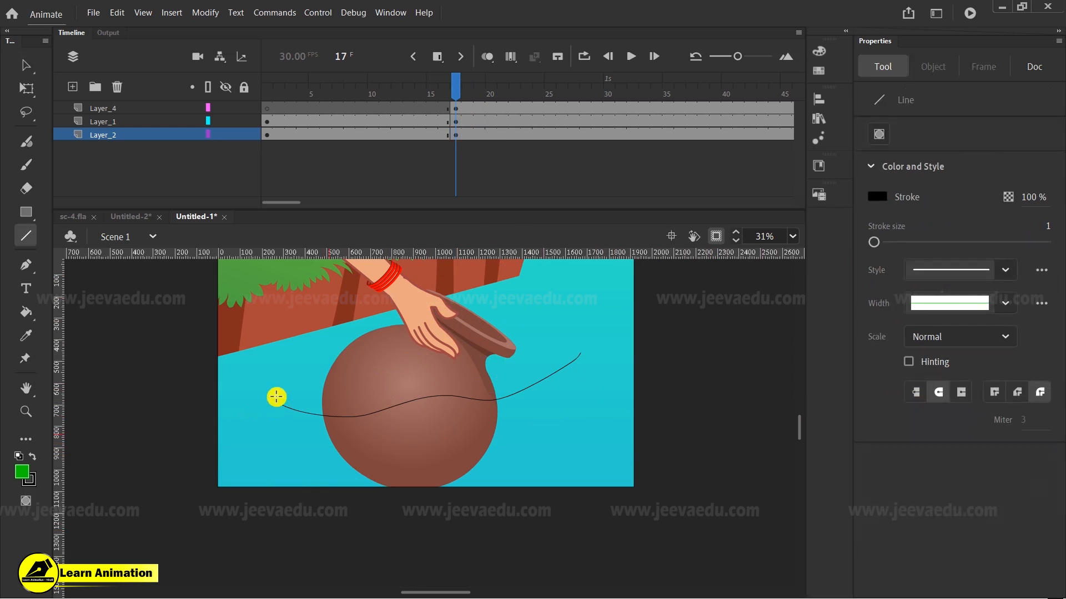
{"action": "left_click", "coordinate": [457, 109]}
{"action": "key", "text": "b"}
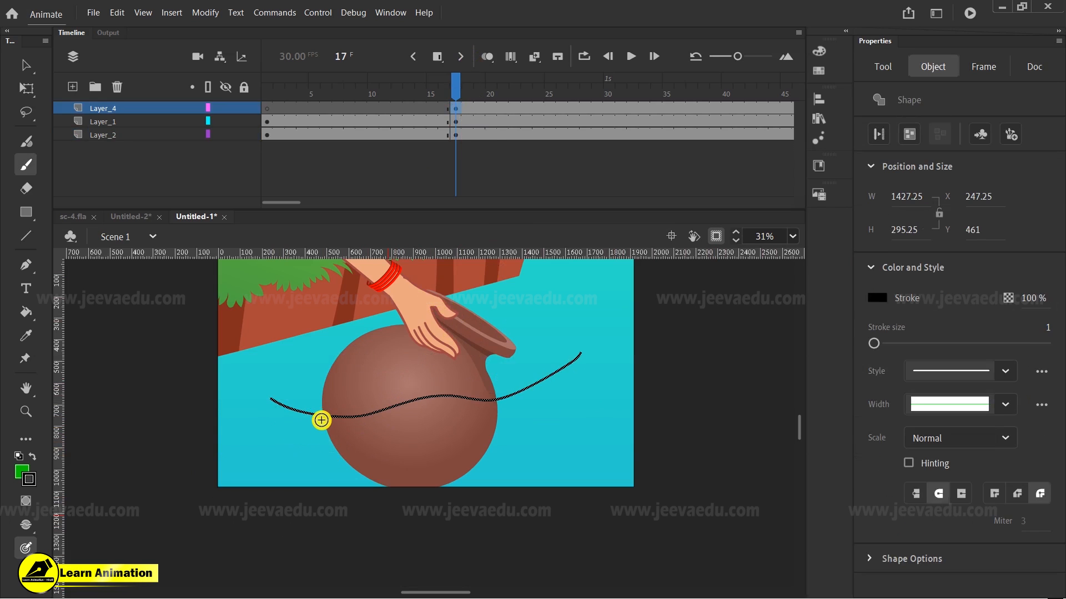
{"action": "key", "text": "n"}
{"action": "left_click_drag", "start_coordinate": [292, 396], "coordinate": [299, 562]}
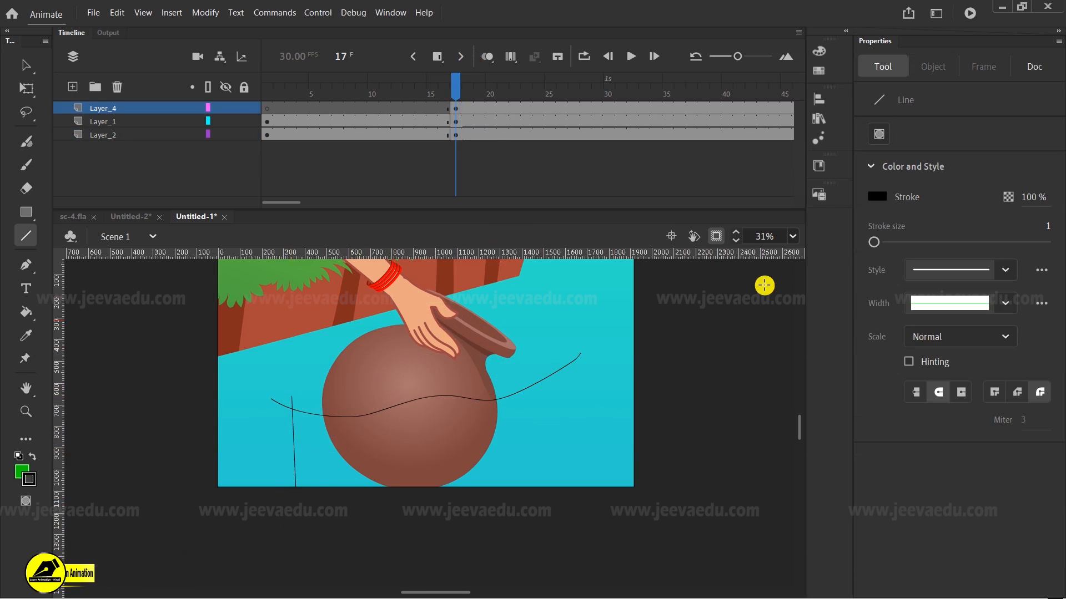
{"action": "left_click", "coordinate": [716, 236]}
{"action": "mouse_move", "coordinate": [389, 537]}
{"action": "left_mouse_down"}
{"action": "mouse_move", "coordinate": [624, 517]}
{"action": "mouse_move", "coordinate": [583, 553]}
{"action": "left_mouse_up"}
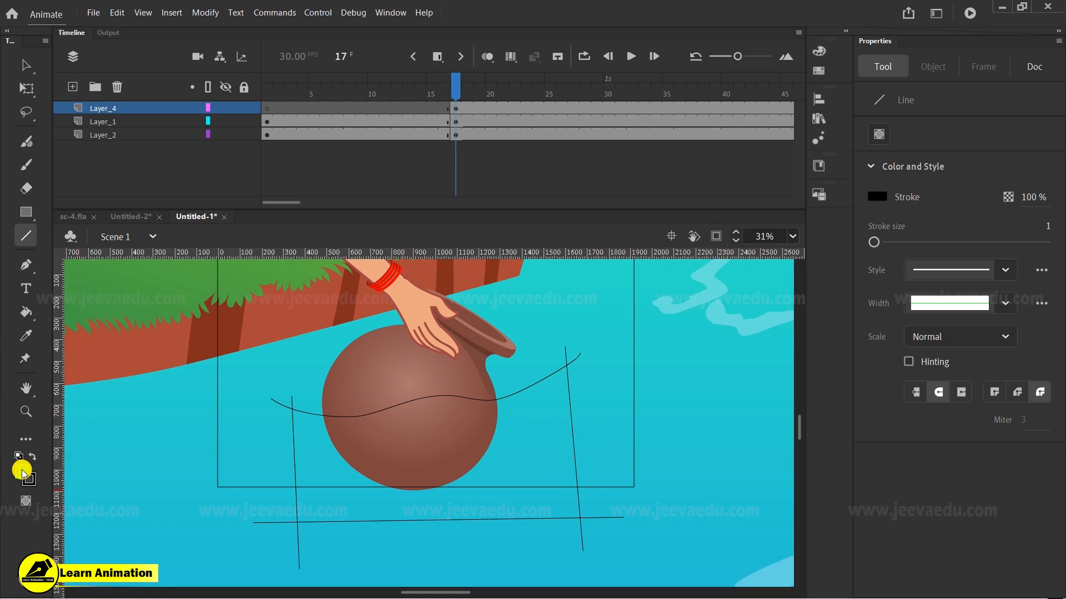
Step: Fill the enclosed area below the waterline with green and delete all its black outlines
{"action": "key", "text": "k"}
{"action": "left_click", "coordinate": [464, 454]}
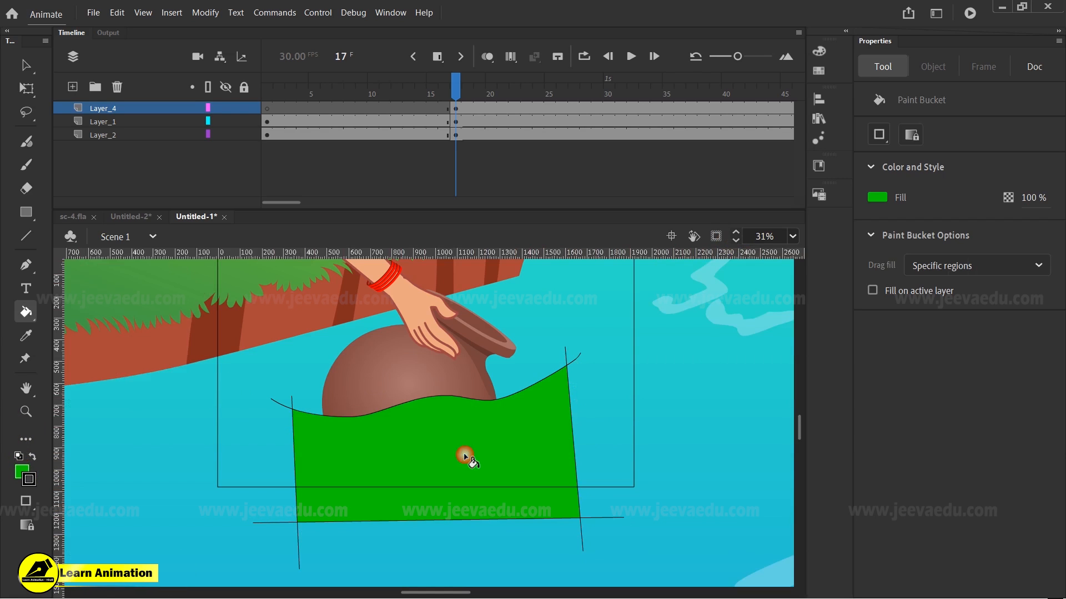
{"action": "key", "text": "v"}
{"action": "double_click", "coordinate": [555, 376]}
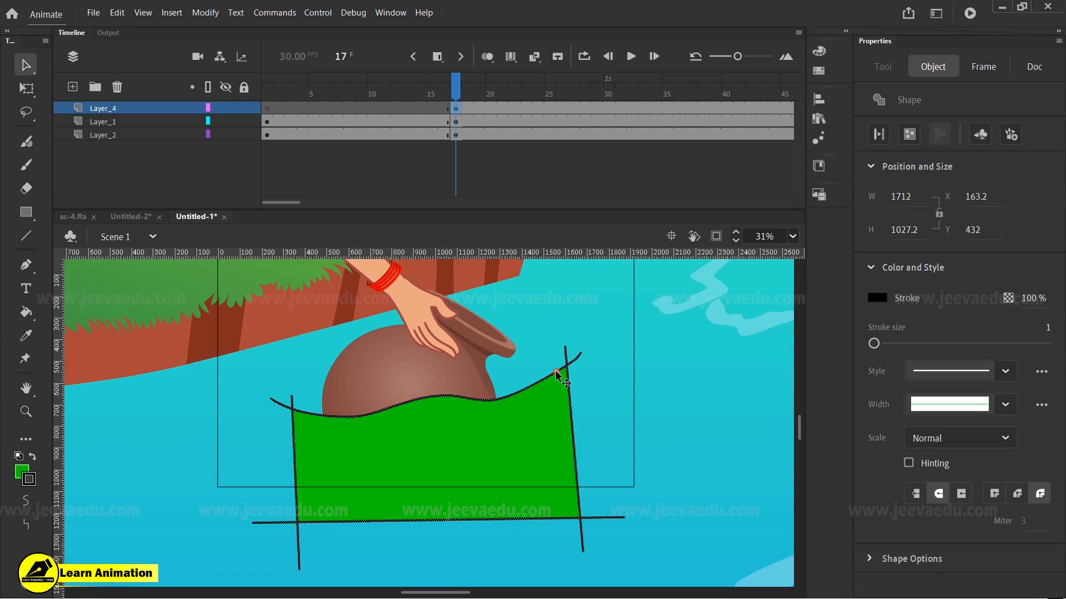
{"action": "key", "text": "Delete"}
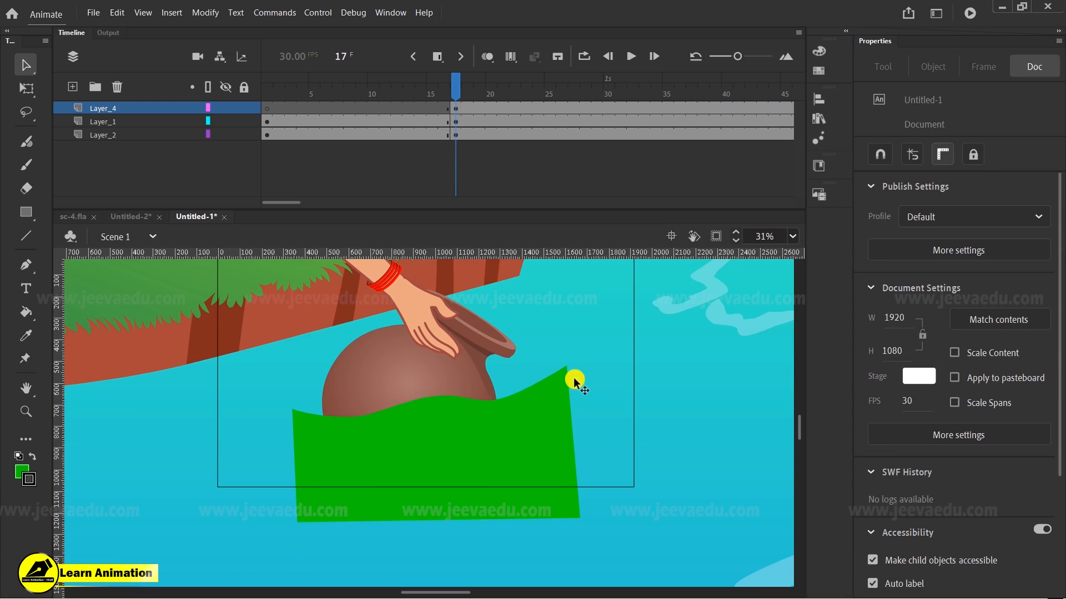
Step: Widen the green water shape by moving its four corners outward, away from the pot
{"action": "left_click_drag", "start_coordinate": [565, 365], "coordinate": [600, 375]}
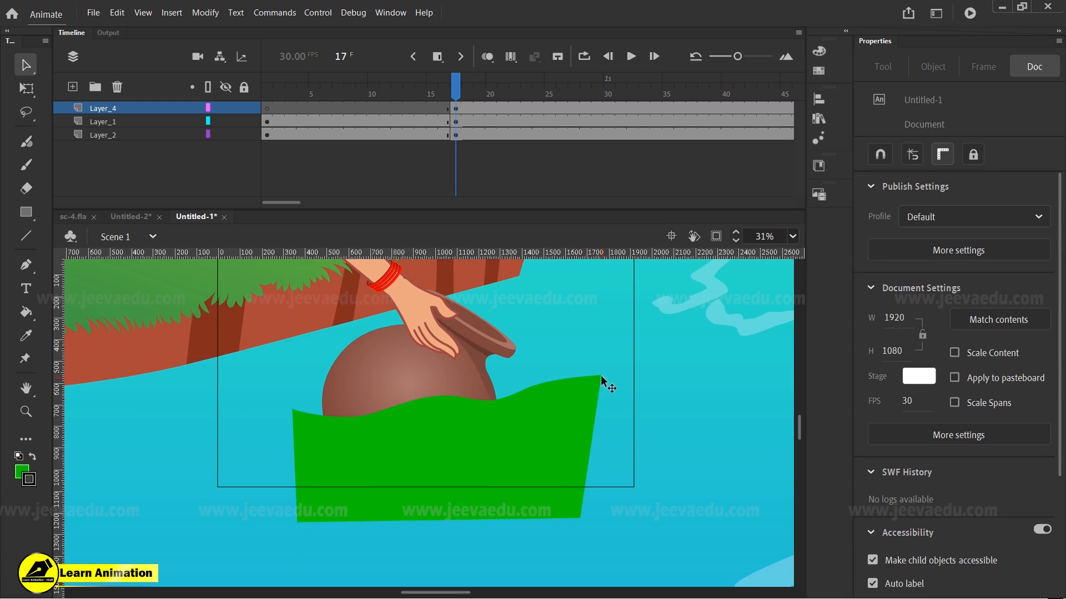
{"action": "left_click_drag", "start_coordinate": [295, 409], "coordinate": [270, 403]}
{"action": "left_click_drag", "start_coordinate": [297, 521], "coordinate": [263, 526]}
{"action": "left_click_drag", "start_coordinate": [582, 522], "coordinate": [604, 530]}
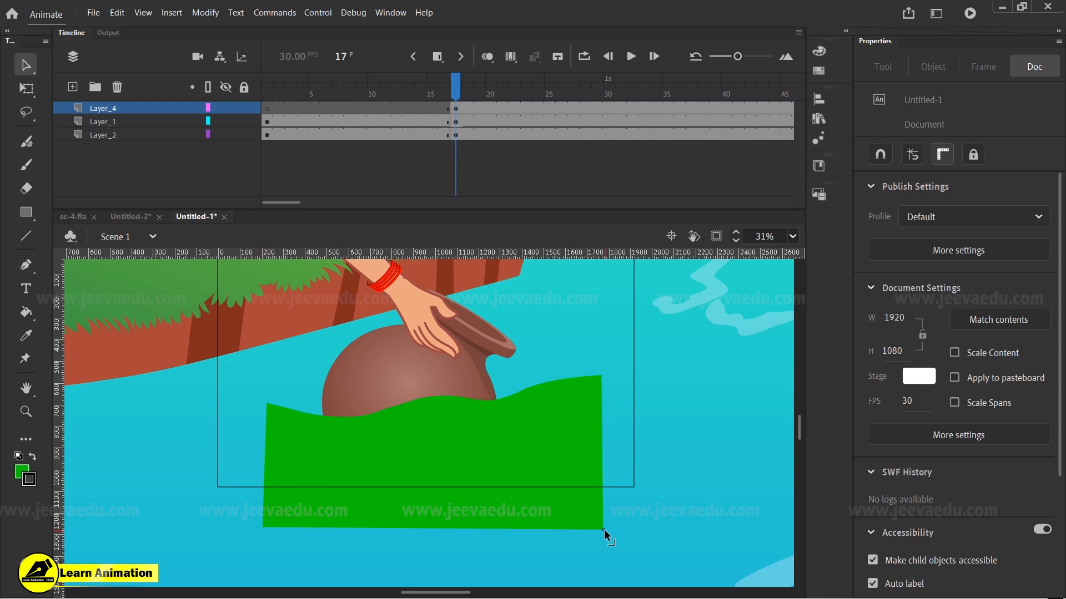
Step: Lock Layer_1 and Layer_2 and check the anchor points along the green shape's wavy top edge
{"action": "left_click", "coordinate": [571, 482]}
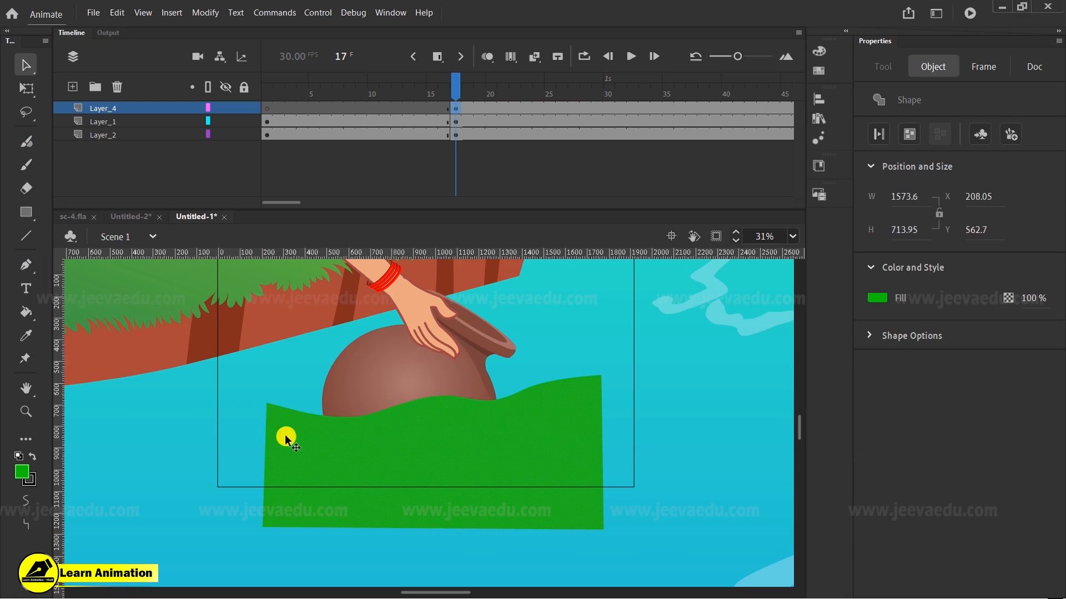
{"action": "left_click", "coordinate": [33, 65]}
{"action": "left_click", "coordinate": [409, 402]}
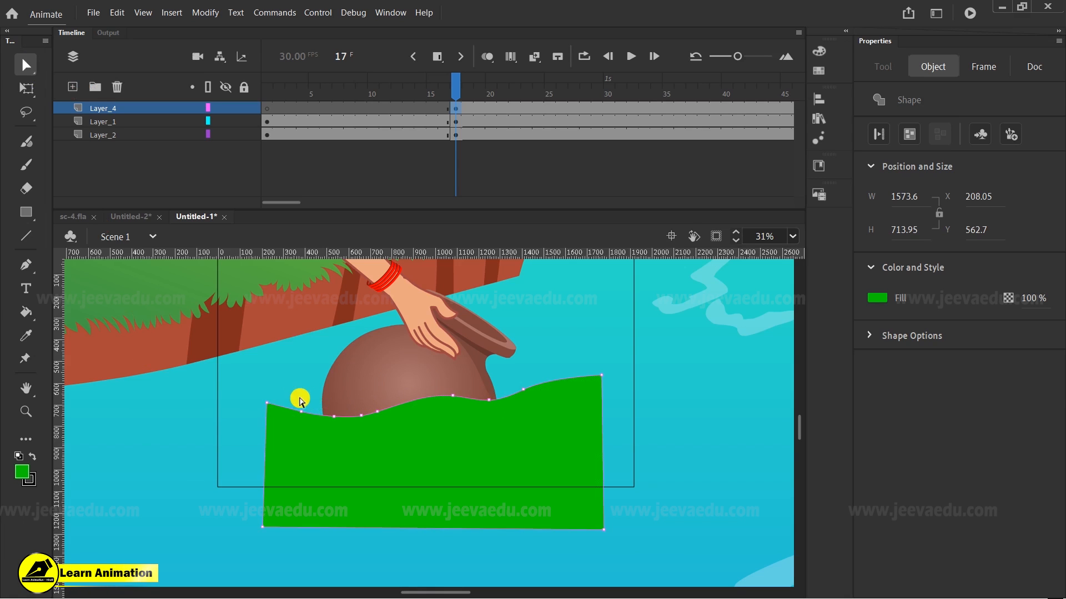
{"action": "left_click", "coordinate": [333, 428]}
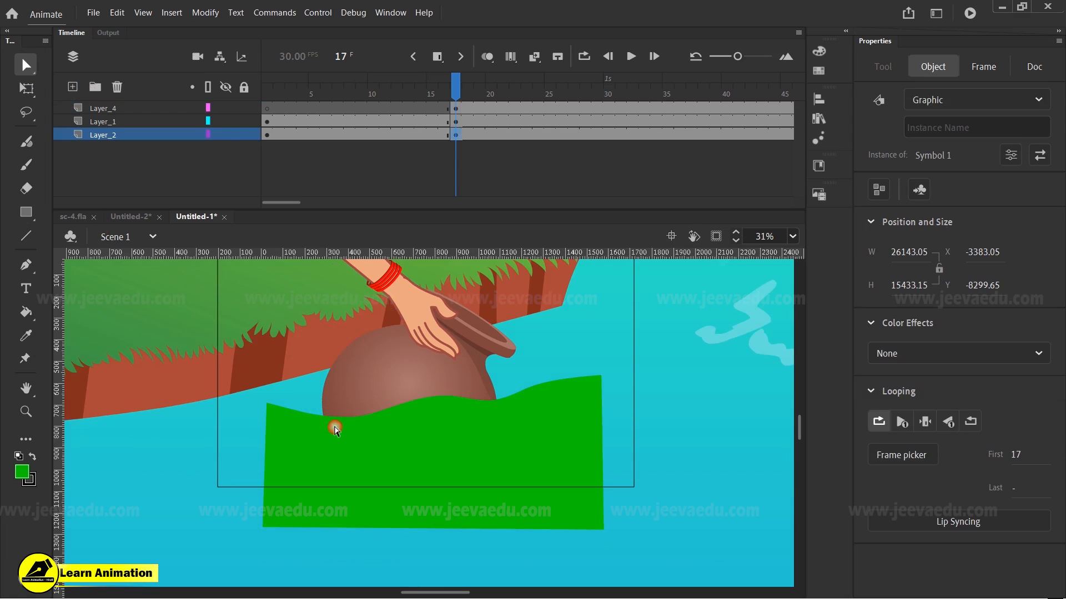
{"action": "left_click", "coordinate": [388, 455]}
{"action": "left_click", "coordinate": [243, 121]}
{"action": "left_click_drag", "start_coordinate": [254, 382], "coordinate": [699, 571]}
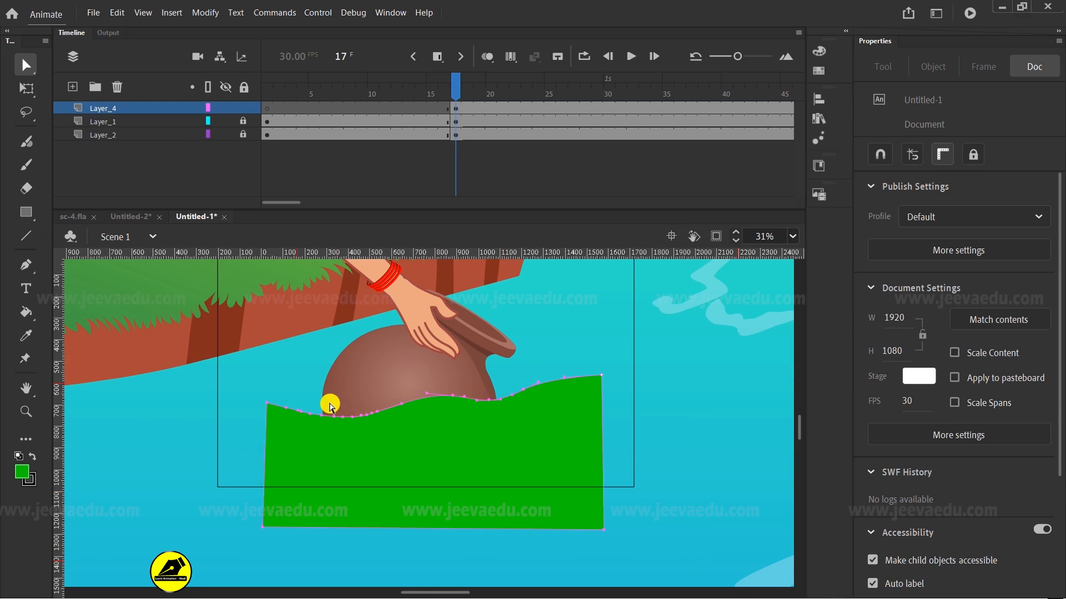
{"action": "left_click_drag", "start_coordinate": [302, 398], "coordinate": [363, 460]}
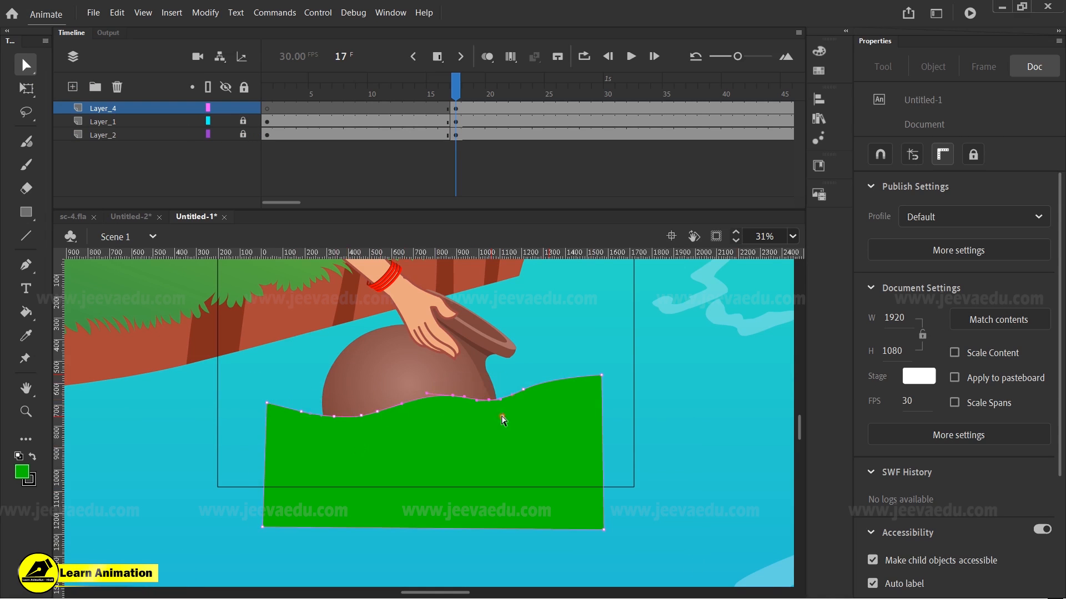
{"action": "left_click_drag", "start_coordinate": [516, 381], "coordinate": [547, 421]}
{"action": "left_click_drag", "start_coordinate": [477, 390], "coordinate": [500, 420]}
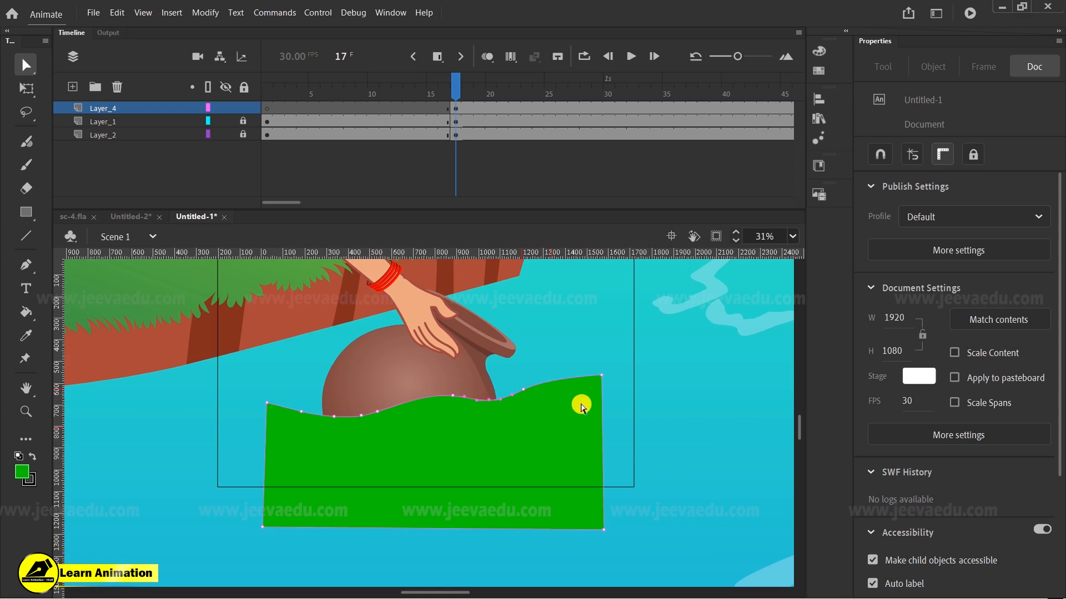
{"action": "left_click", "coordinate": [493, 455]}
Step: Cut the green shape with a nearly horizontal line across the pot's lower part, deleting the wavy piece above and the line itself
{"action": "key", "text": "n"}
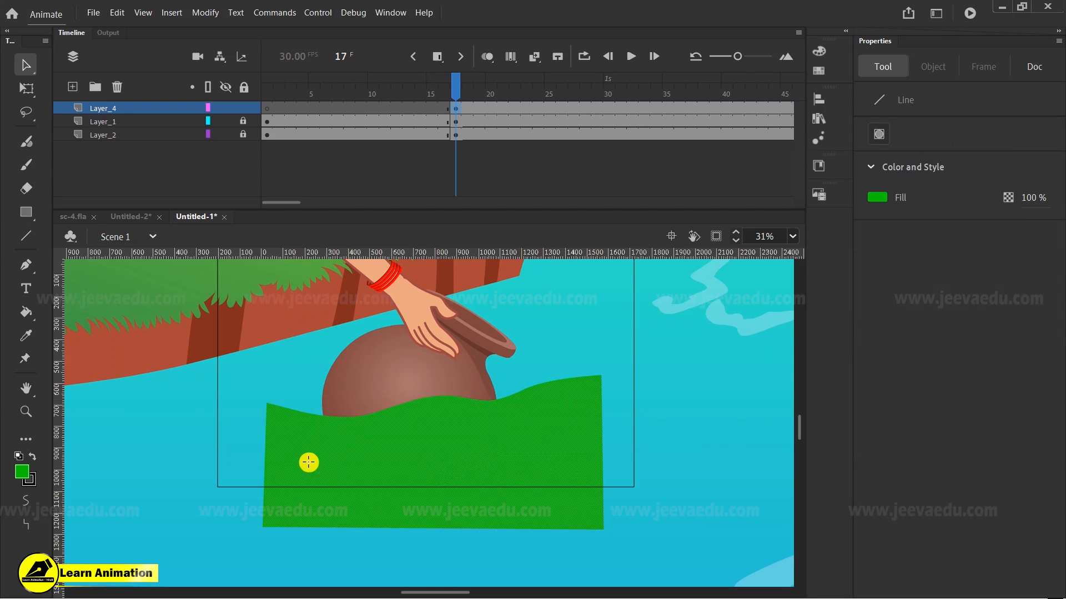
{"action": "left_click_drag", "start_coordinate": [248, 434], "coordinate": [669, 431]}
{"action": "key", "text": "v"}
{"action": "left_click", "coordinate": [562, 417]}
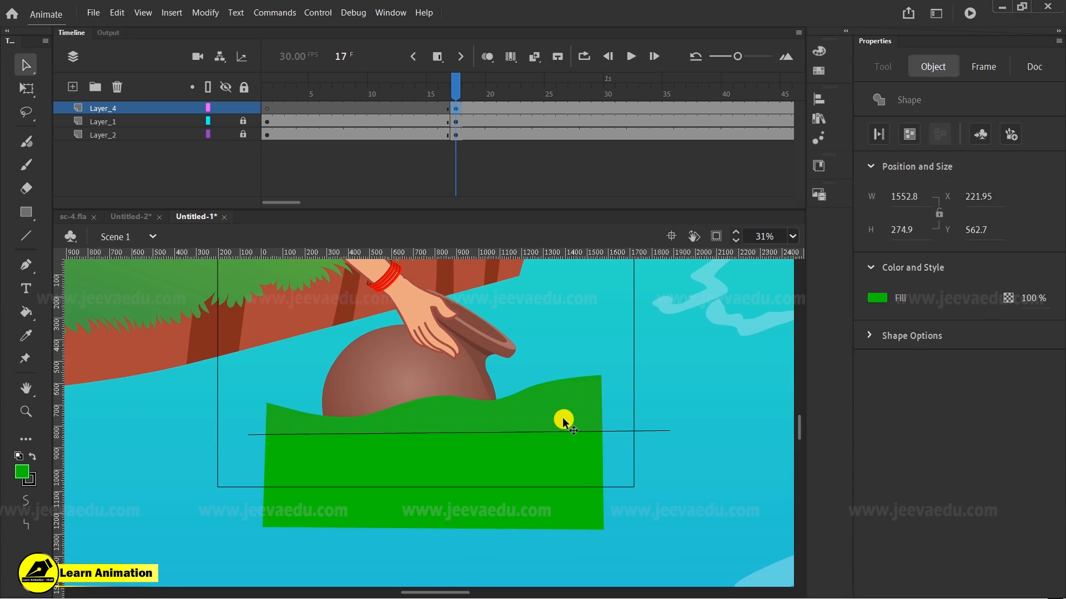
{"action": "key", "text": "Delete"}
{"action": "double_click", "coordinate": [611, 431]}
{"action": "key", "text": "Delete"}
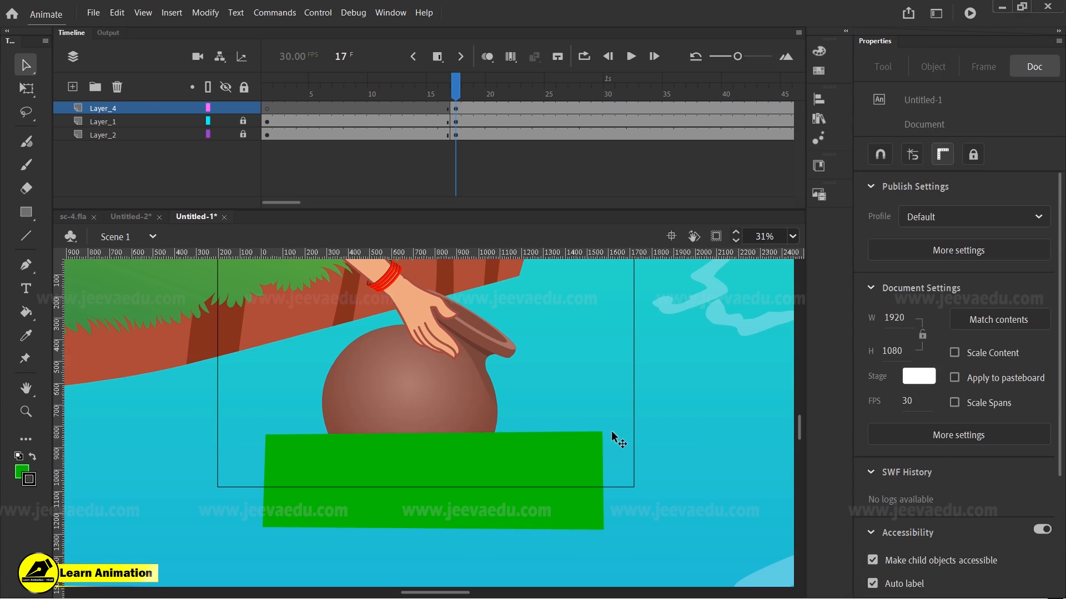
Step: Raise the green shape's upper-left corner and bend its straight top edge into a gentle wave across the pot
{"action": "left_click_drag", "start_coordinate": [406, 432], "coordinate": [405, 421]}
{"action": "left_click", "coordinate": [343, 430]}
{"action": "left_click_drag", "start_coordinate": [323, 409], "coordinate": [321, 420]}
{"action": "left_click_drag", "start_coordinate": [259, 434], "coordinate": [260, 402]}
{"action": "left_click", "coordinate": [401, 417]}
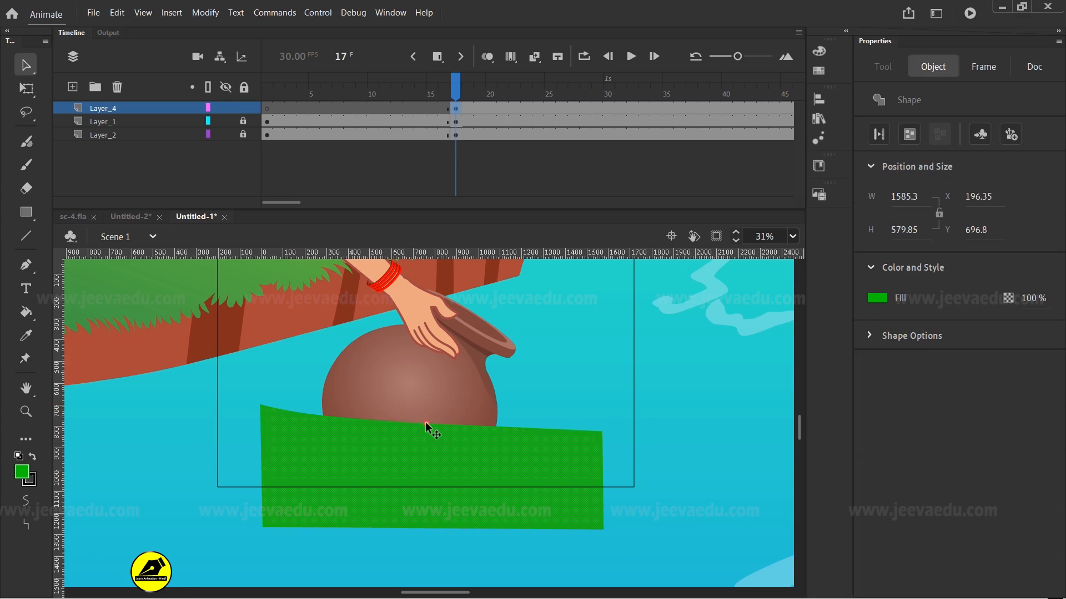
{"action": "left_click", "coordinate": [451, 401]}
{"action": "left_click_drag", "start_coordinate": [456, 423], "coordinate": [456, 398]}
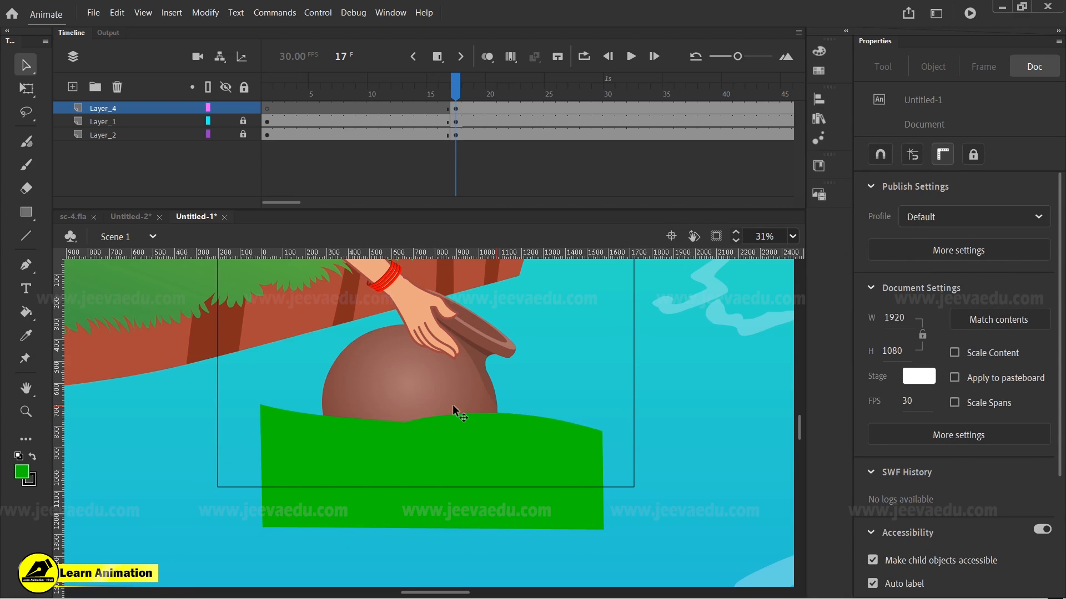
Step: Smooth the wave's curves, raise its right end at the stage's right edge, and move both left corners further outward
{"action": "left_click_drag", "start_coordinate": [371, 420], "coordinate": [378, 436]}
{"action": "left_click_drag", "start_coordinate": [538, 418], "coordinate": [532, 408]}
{"action": "left_click_drag", "start_coordinate": [597, 429], "coordinate": [631, 368]}
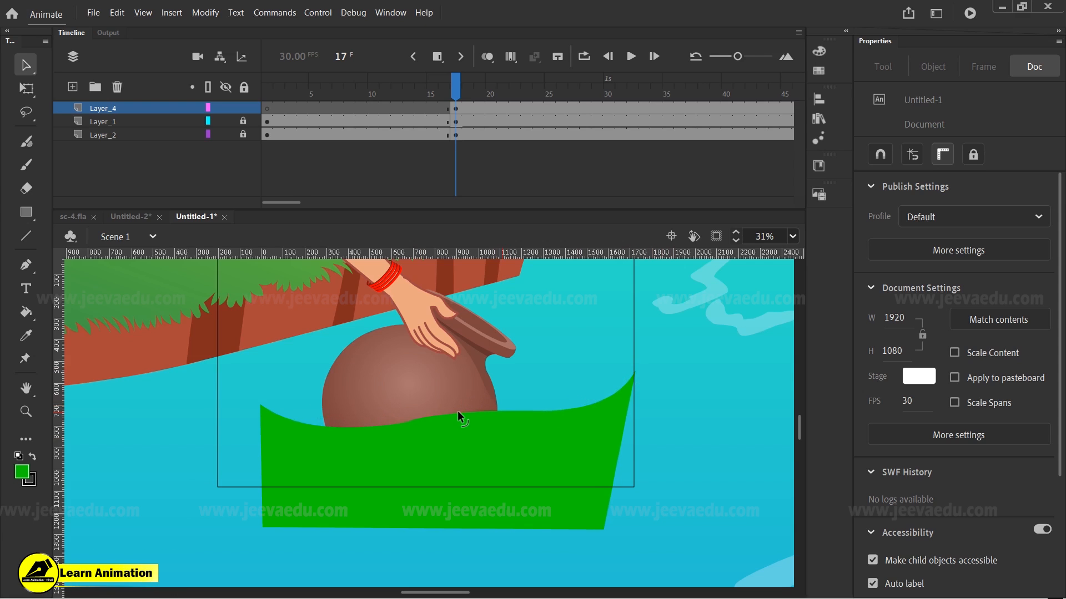
{"action": "left_click_drag", "start_coordinate": [461, 408], "coordinate": [435, 413]}
{"action": "left_click_drag", "start_coordinate": [259, 405], "coordinate": [251, 400]}
{"action": "left_click_drag", "start_coordinate": [261, 530], "coordinate": [240, 530]}
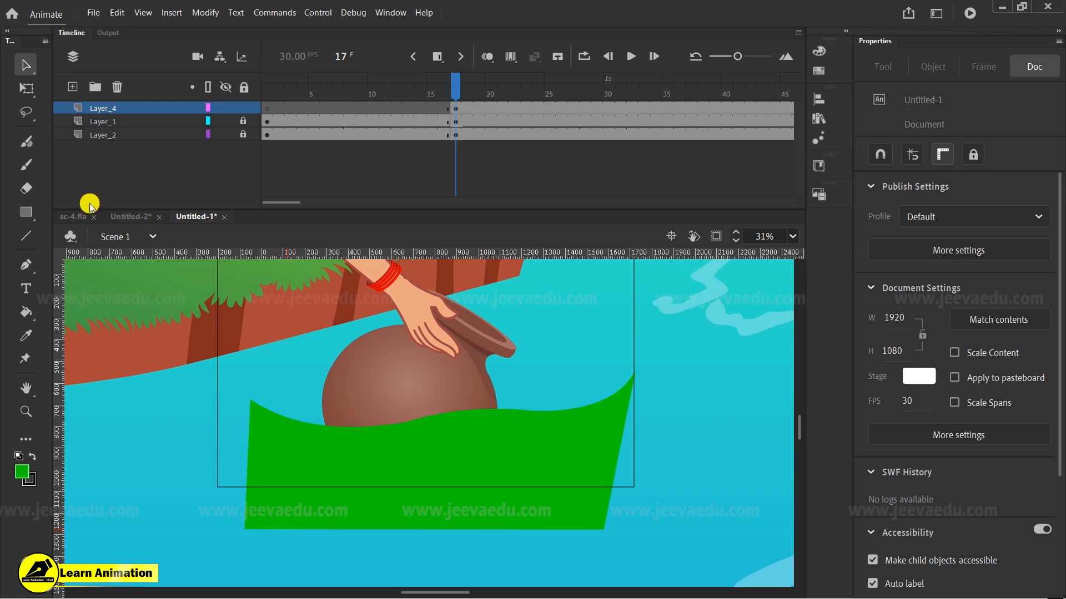
Step: Check the anchor points of the green shape and move its lower-right corner outward near the stage's right edge
{"action": "left_click", "coordinate": [34, 71]}
{"action": "left_click", "coordinate": [87, 91]}
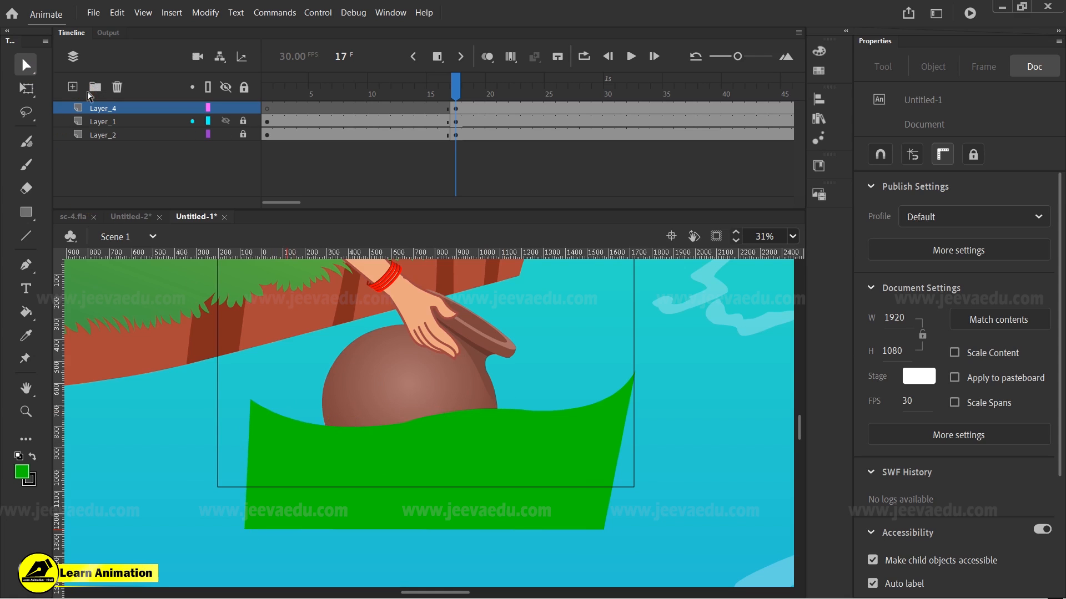
{"action": "left_click_drag", "start_coordinate": [219, 373], "coordinate": [732, 566]}
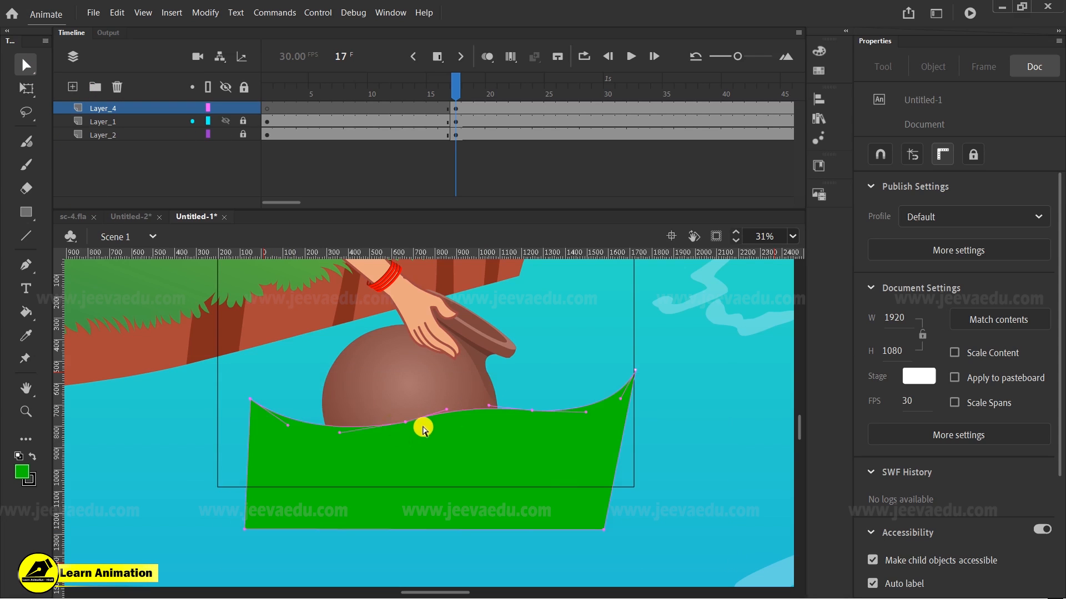
{"action": "left_click_drag", "start_coordinate": [208, 317], "coordinate": [693, 566]}
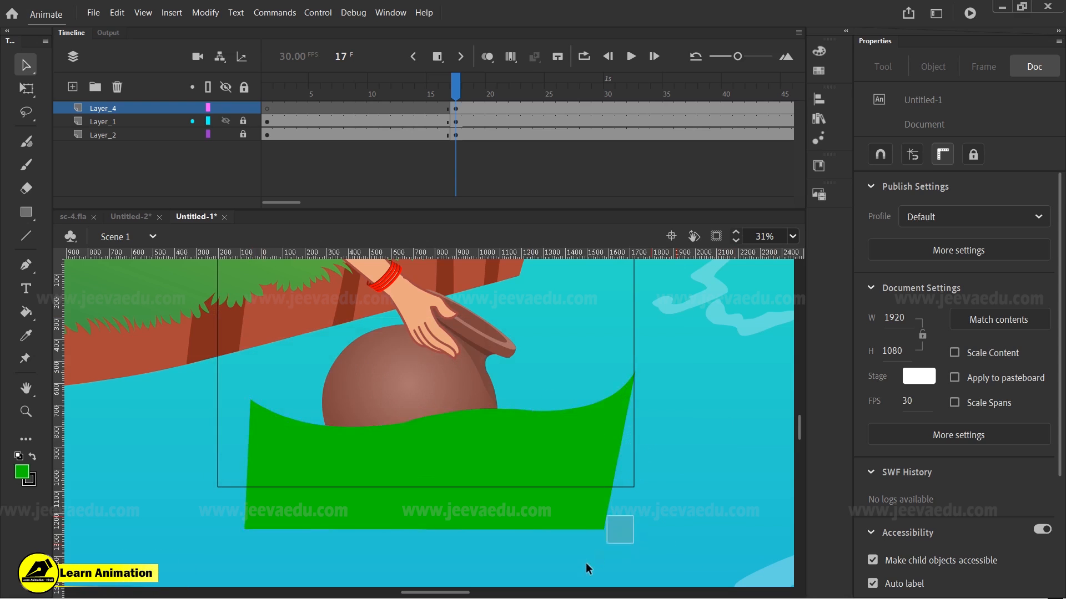
{"action": "left_click_drag", "start_coordinate": [604, 530], "coordinate": [624, 536]}
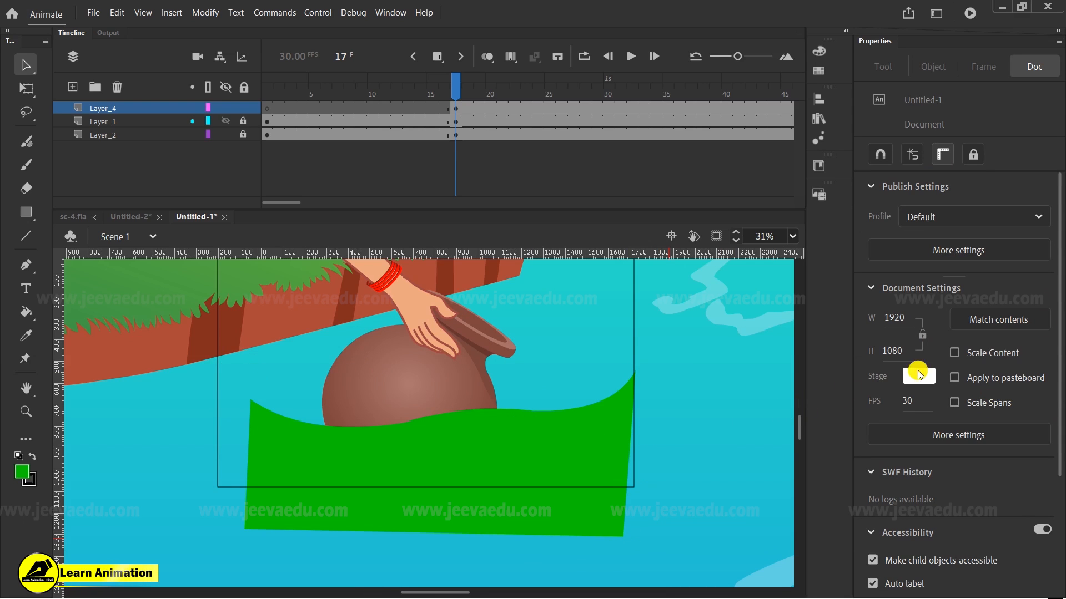
Step: Examine the green shape's anchor points at frame 17 and preview the frames up to 26
{"action": "left_click", "coordinate": [36, 66]}
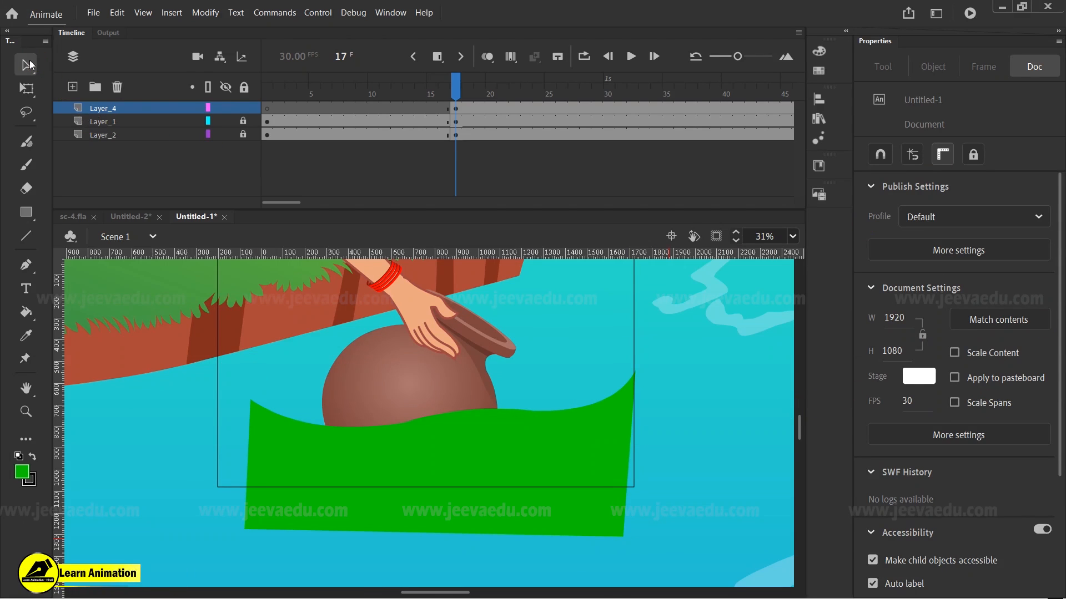
{"action": "left_click", "coordinate": [79, 66]}
{"action": "left_click_drag", "start_coordinate": [228, 378], "coordinate": [631, 544]}
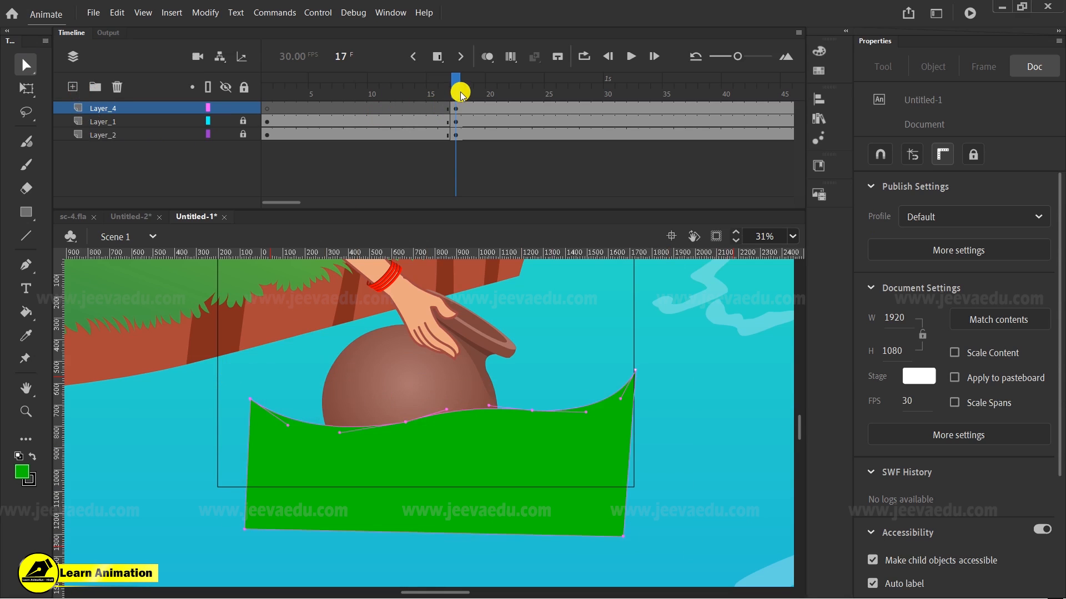
{"action": "left_click", "coordinate": [458, 110]}
{"action": "left_click", "coordinate": [524, 426]}
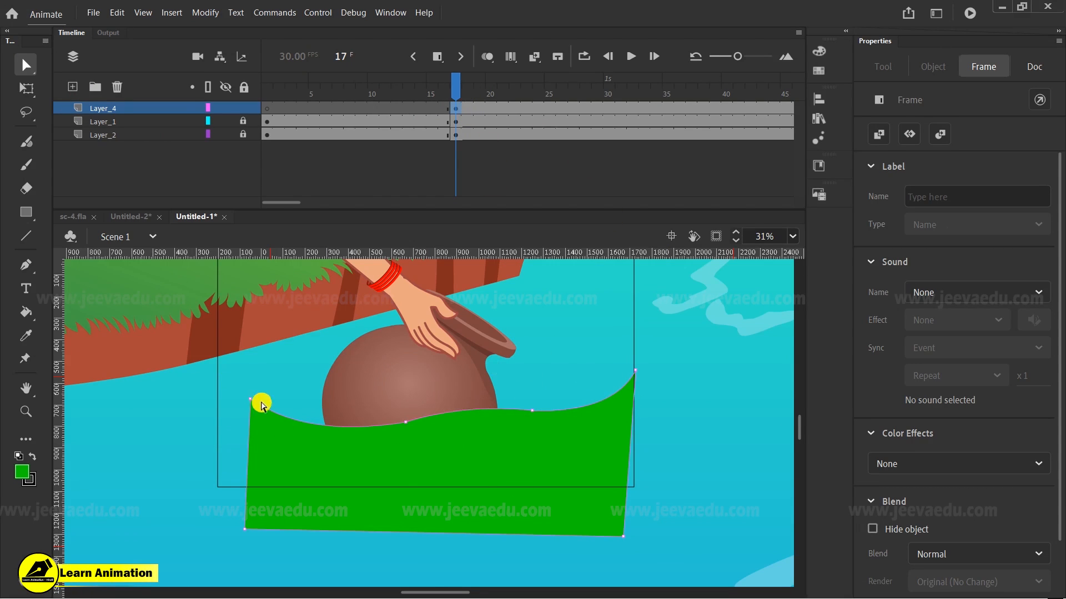
{"action": "left_click", "coordinate": [520, 444]}
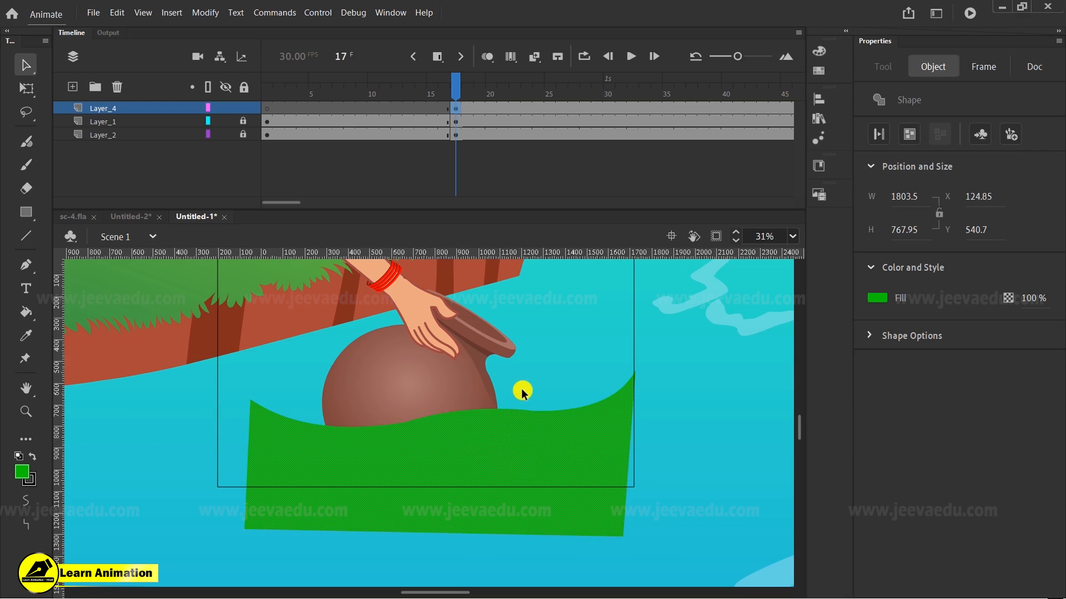
{"action": "left_click_drag", "start_coordinate": [469, 88], "coordinate": [560, 96]}
{"action": "left_click", "coordinate": [529, 430]}
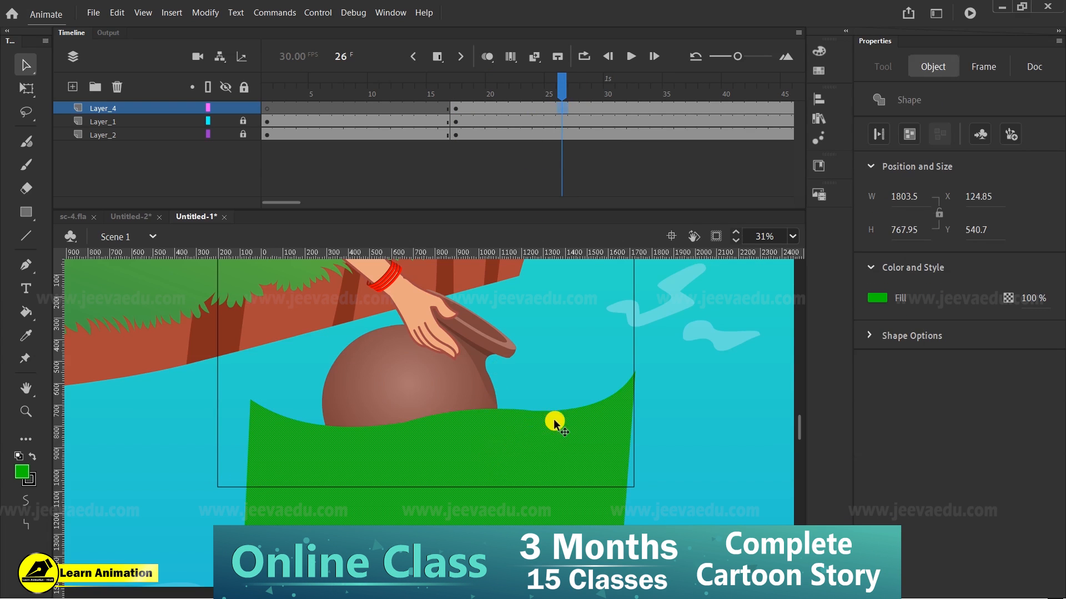
{"action": "left_click_drag", "start_coordinate": [470, 95], "coordinate": [551, 107]}
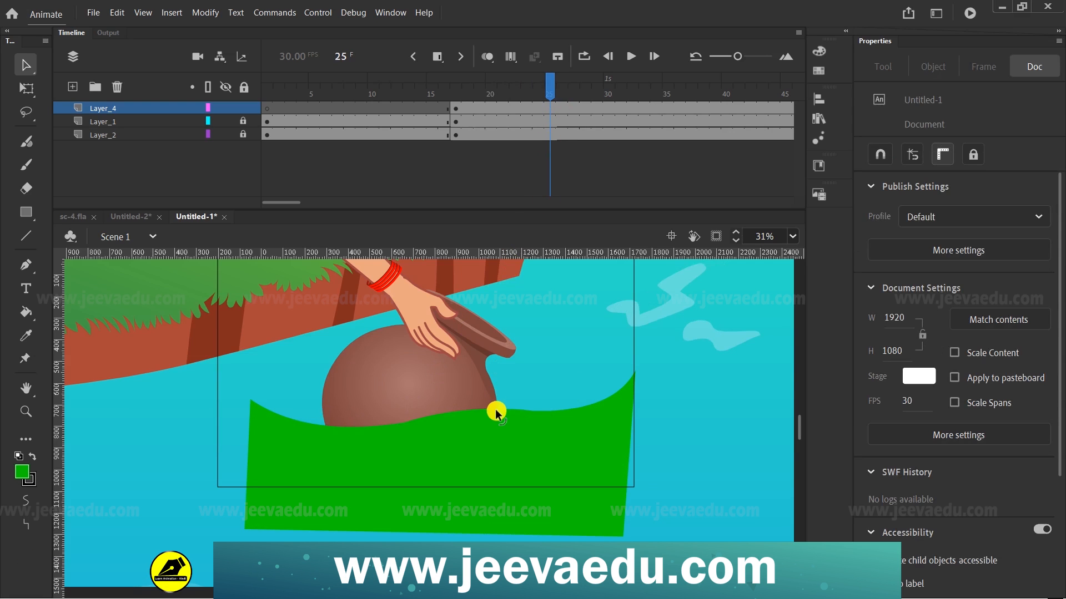
Step: Try Layer_4's green shape as a mask over Layer_1, and turn the mask off again
{"action": "key", "text": "z"}
{"action": "left_click", "coordinate": [450, 434], "text": "alt"}
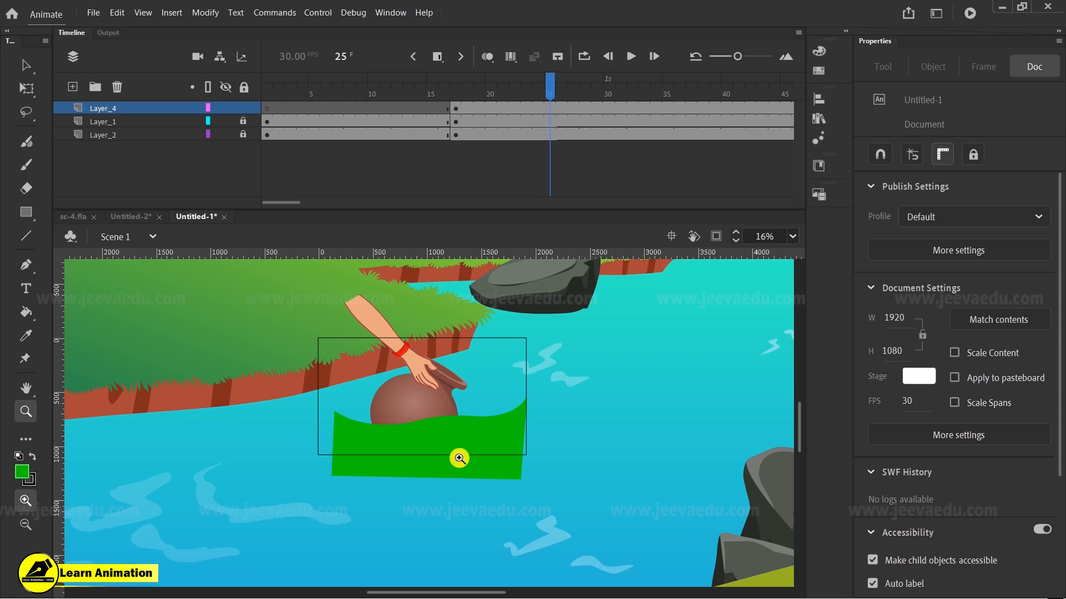
{"action": "key", "text": "v"}
{"action": "left_click", "coordinate": [468, 450]}
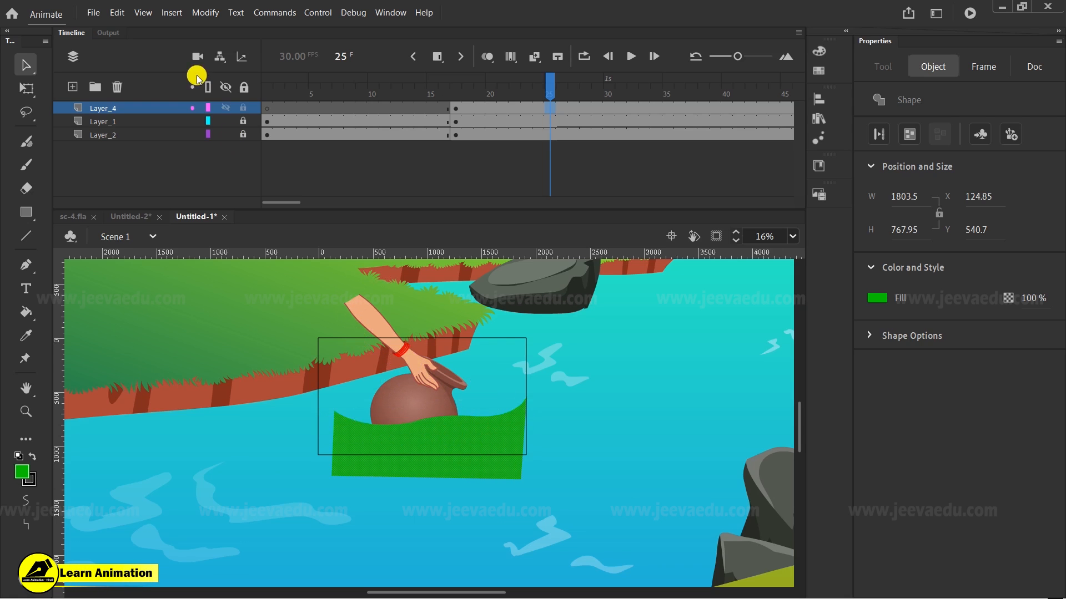
{"action": "right_click", "coordinate": [142, 111]}
{"action": "left_click", "coordinate": [187, 345]}
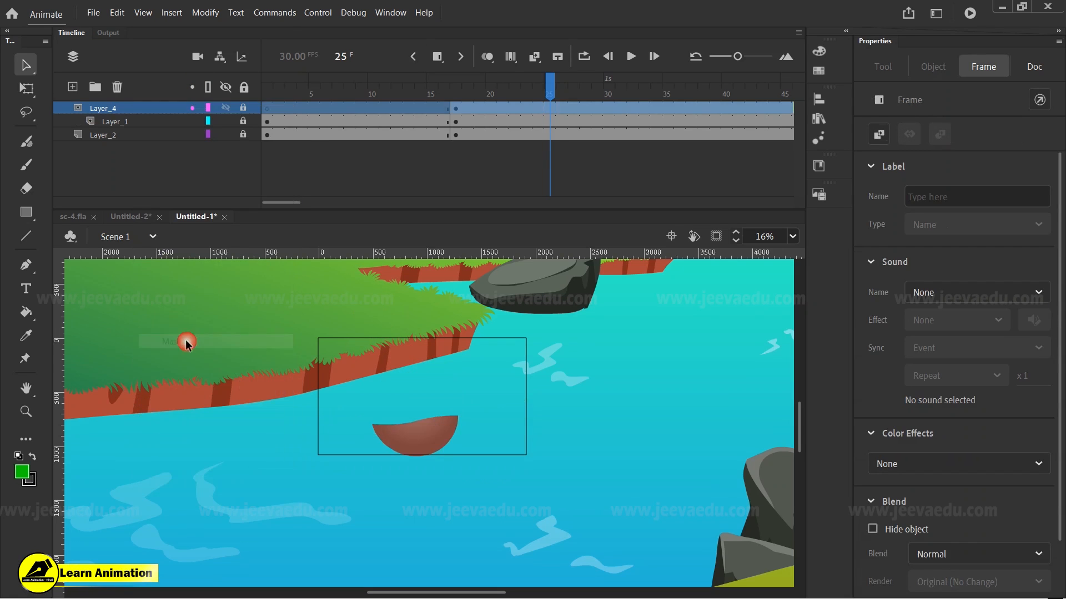
{"action": "right_click", "coordinate": [137, 107]}
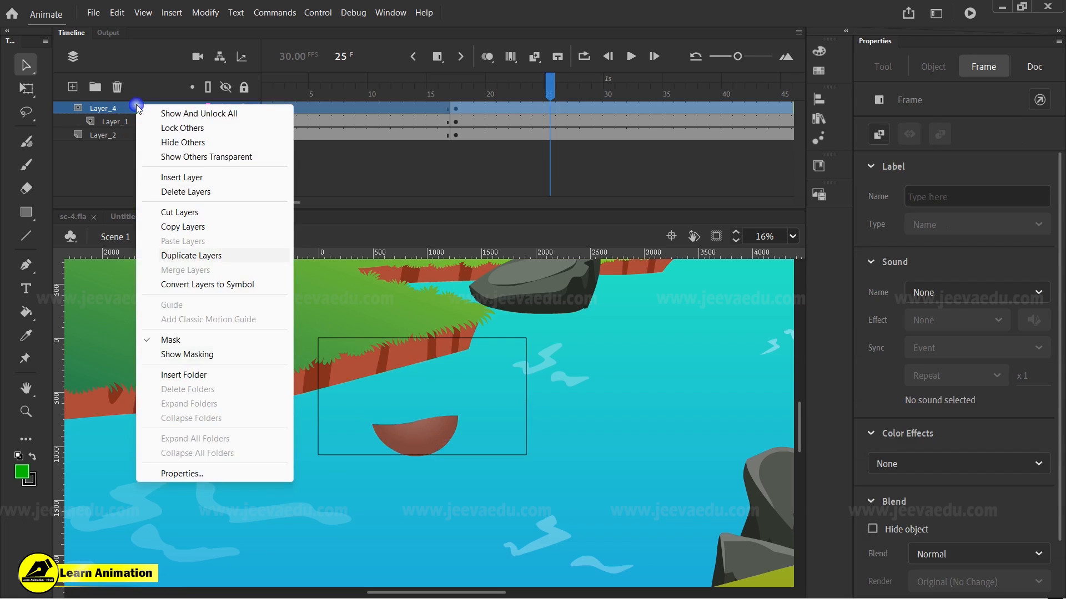
{"action": "left_click", "coordinate": [187, 343]}
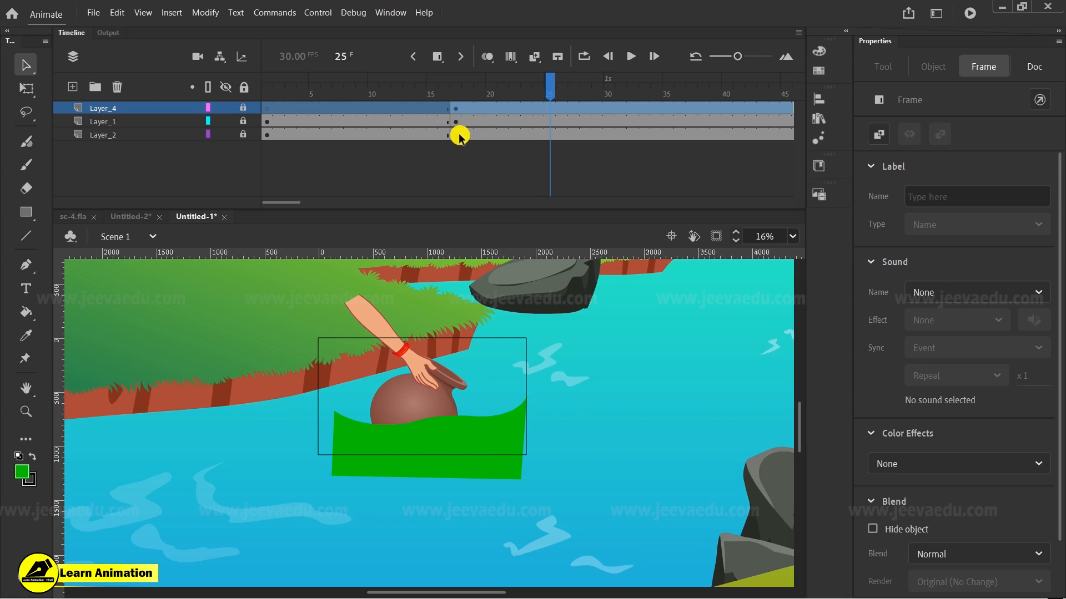
Step: Unlock Layer_4 and convert its green shape at frame 17 into a graphic symbol
{"action": "left_click", "coordinate": [455, 109]}
{"action": "left_click", "coordinate": [243, 108]}
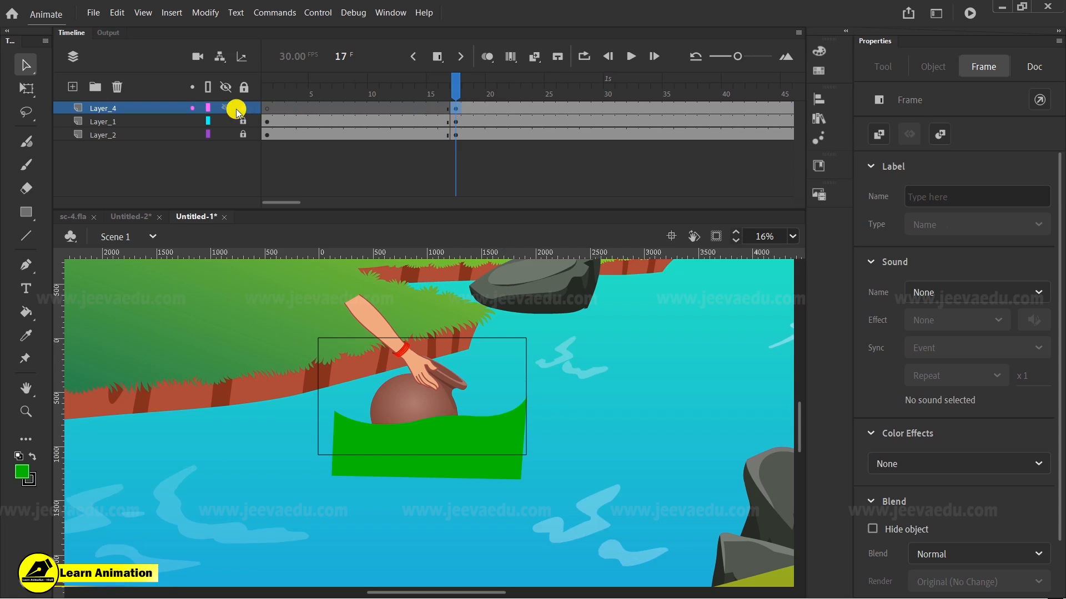
{"action": "left_click", "coordinate": [483, 430]}
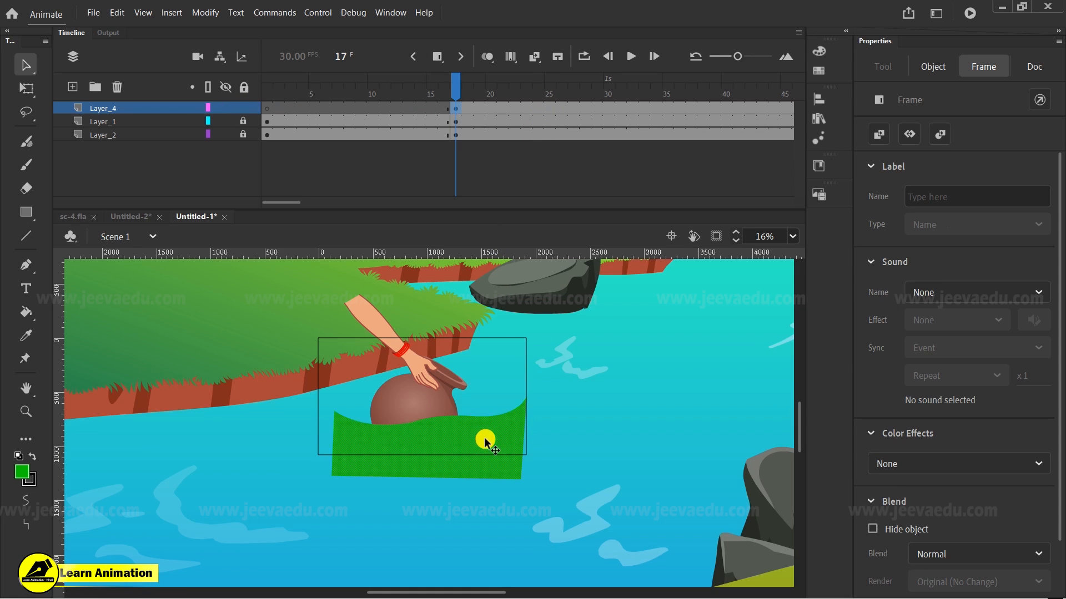
{"action": "key", "text": "F8"}
{"action": "left_click", "coordinate": [621, 328]}
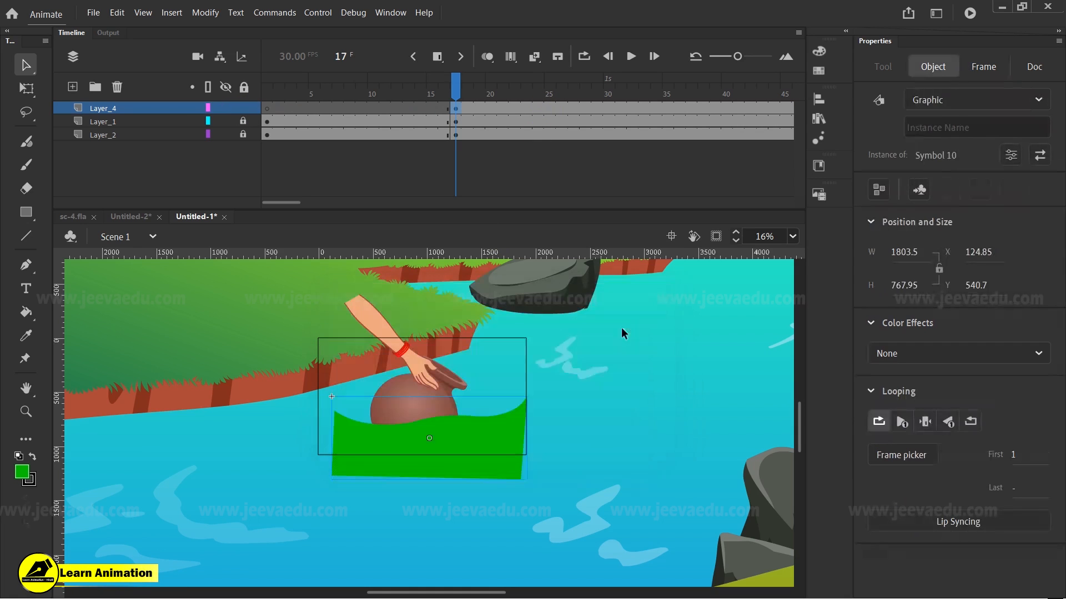
Step: Open the green shape's symbol for editing and extend its Layer_1 frames to frame 23
{"action": "double_click", "coordinate": [473, 443]}
{"action": "key", "text": "z"}
{"action": "left_click_drag", "start_coordinate": [322, 108], "coordinate": [526, 146]}
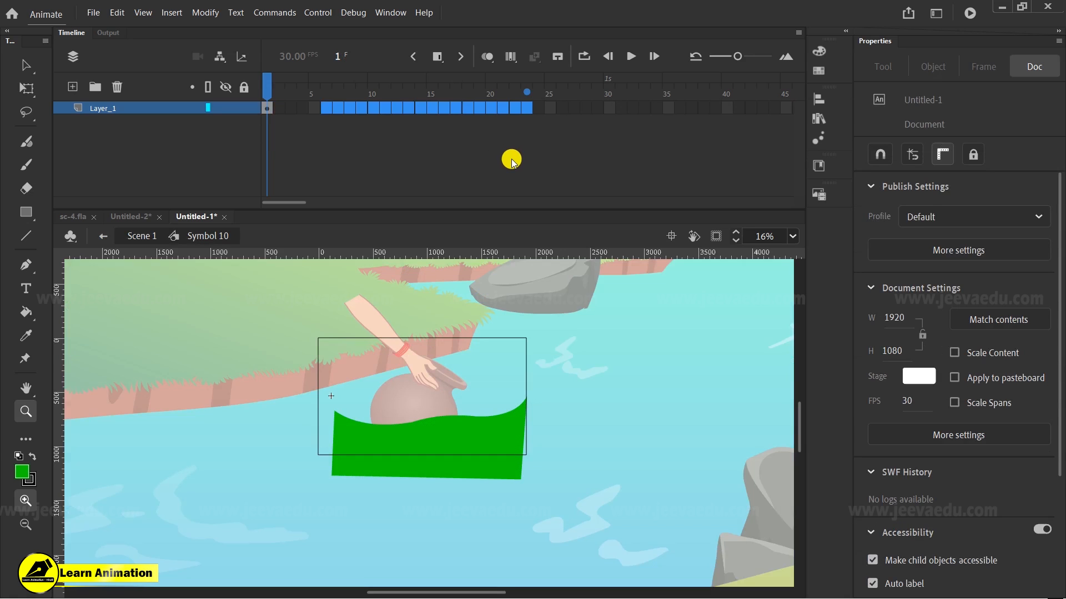
{"action": "key", "text": "F5"}
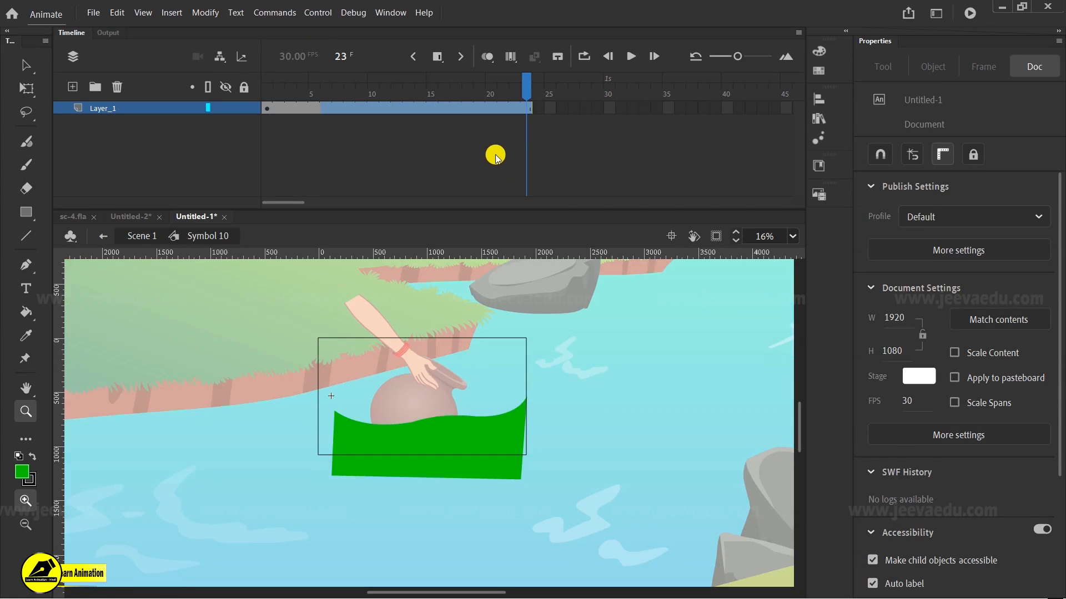
Step: Insert keyframes at frames 10 and 20 of the symbol's Layer_1 and create shape tweens between frames 1, 10 and 20
{"action": "left_click", "coordinate": [371, 160]}
{"action": "left_click", "coordinate": [372, 109]}
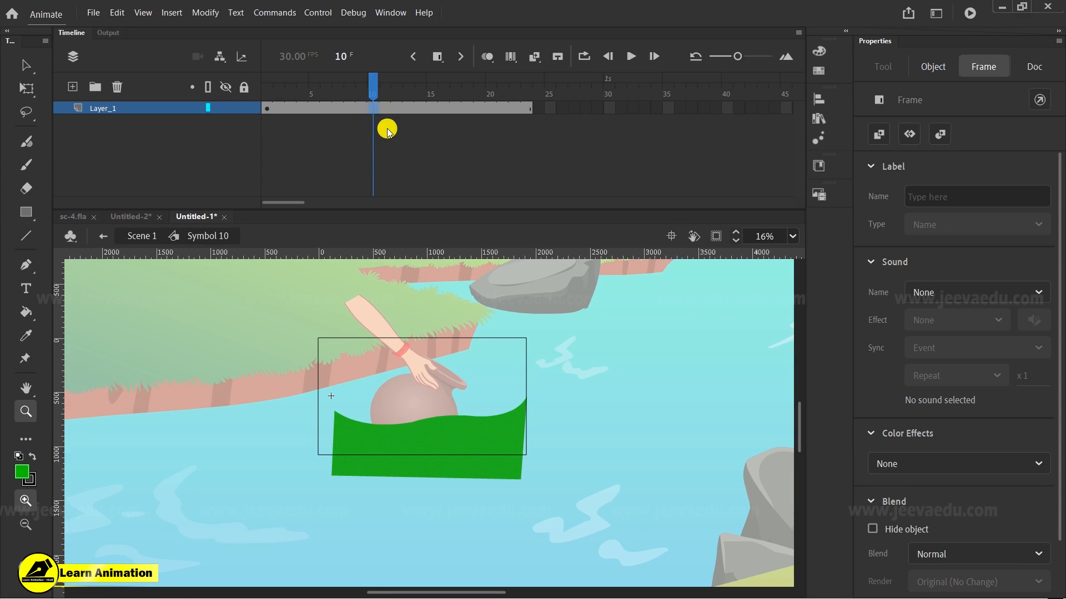
{"action": "key", "text": "F6"}
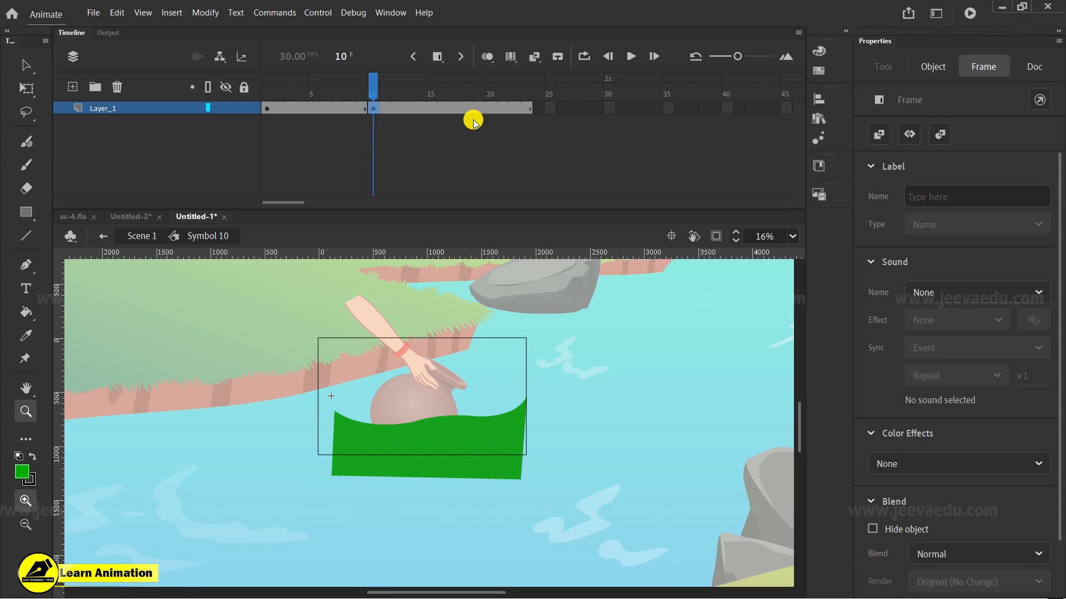
{"action": "left_click", "coordinate": [496, 109]}
{"action": "left_click", "coordinate": [395, 109]}
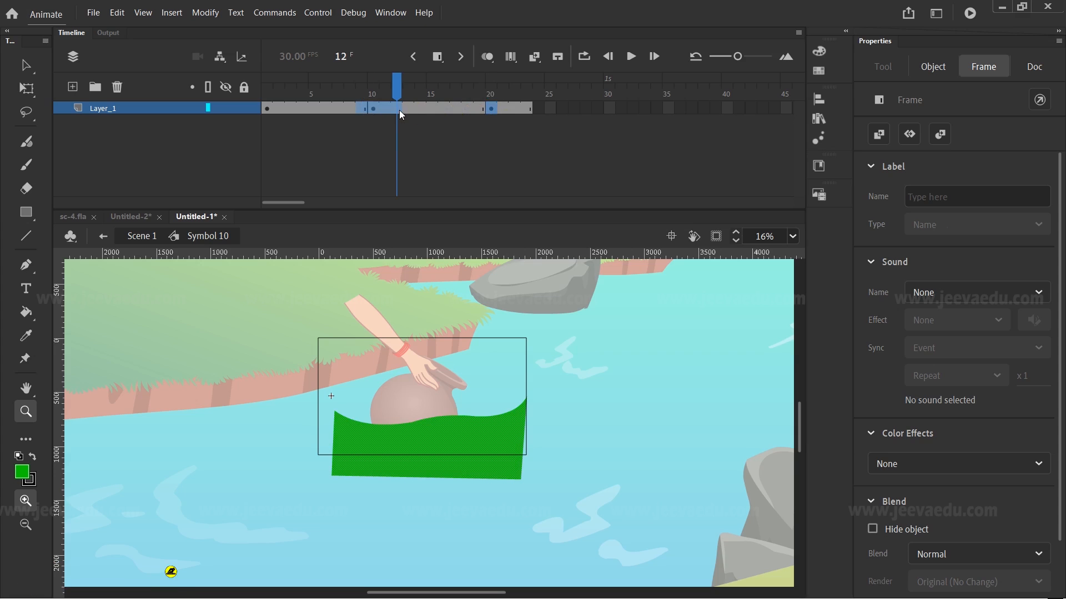
{"action": "right_click", "coordinate": [386, 109]}
{"action": "left_click", "coordinate": [438, 144]}
Step: At frame 10, reshape the green shape's wavy upper edge in front of the pot into a flatter curve
{"action": "left_click", "coordinate": [372, 108]}
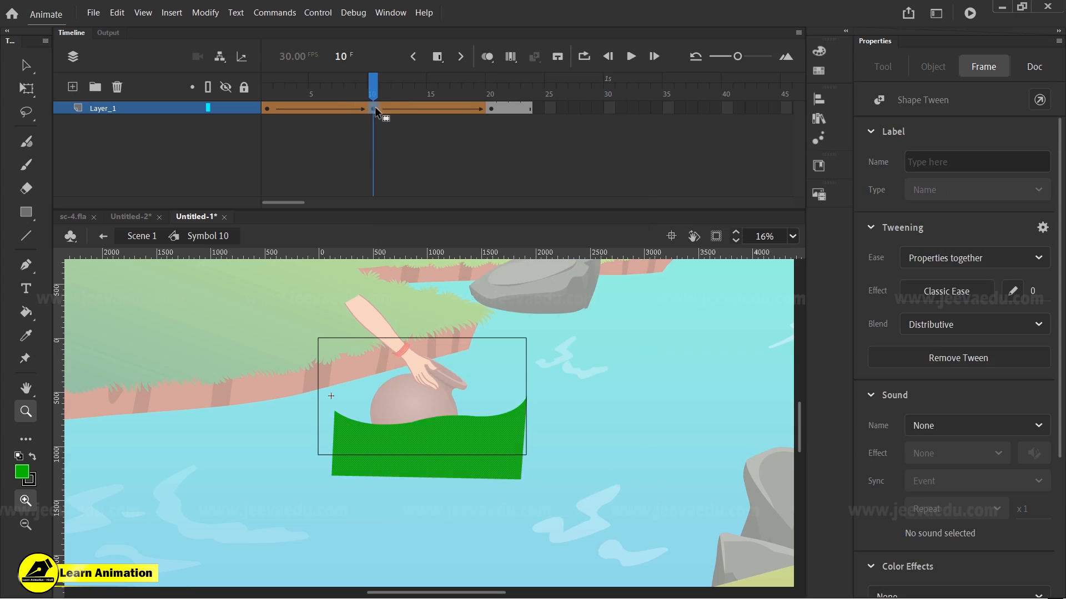
{"action": "left_click", "coordinate": [532, 407]}
{"action": "key", "text": "v"}
{"action": "left_click", "coordinate": [399, 362]}
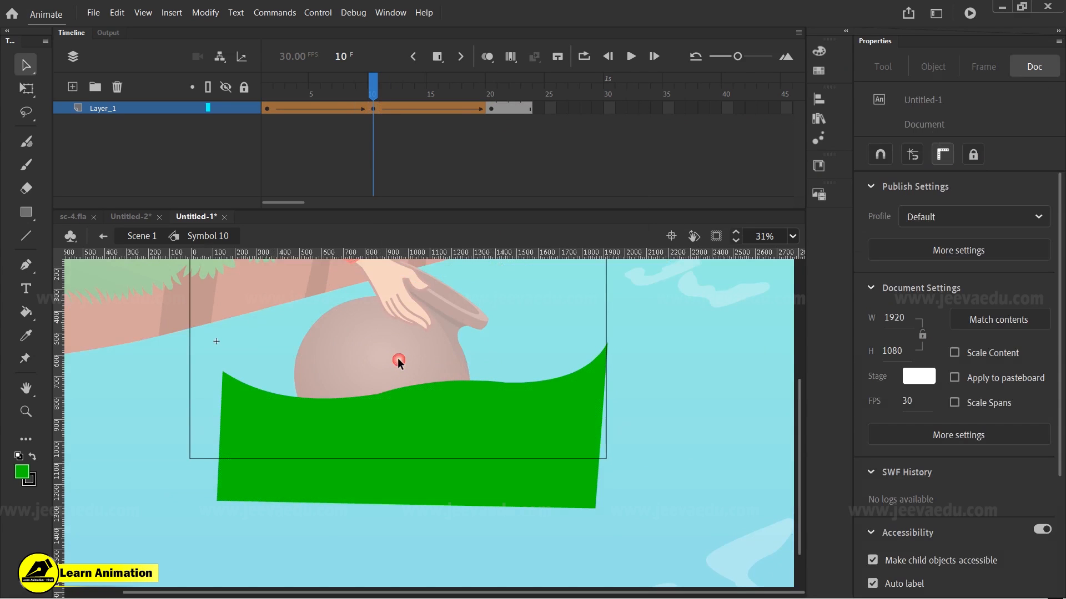
{"action": "left_click_drag", "start_coordinate": [191, 313], "coordinate": [677, 511]}
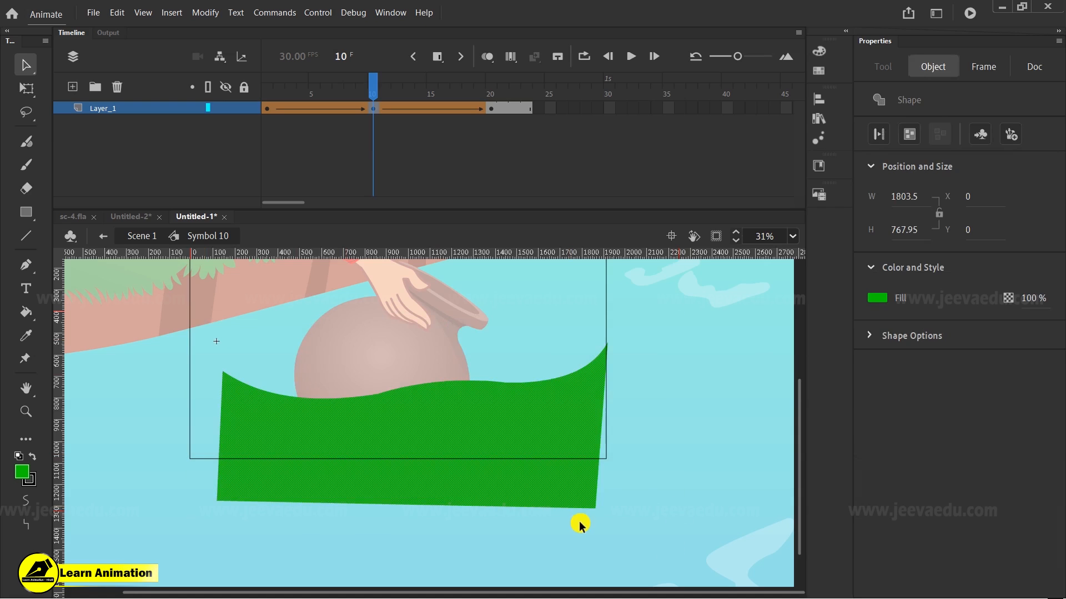
{"action": "left_click_drag", "start_coordinate": [171, 332], "coordinate": [693, 543]}
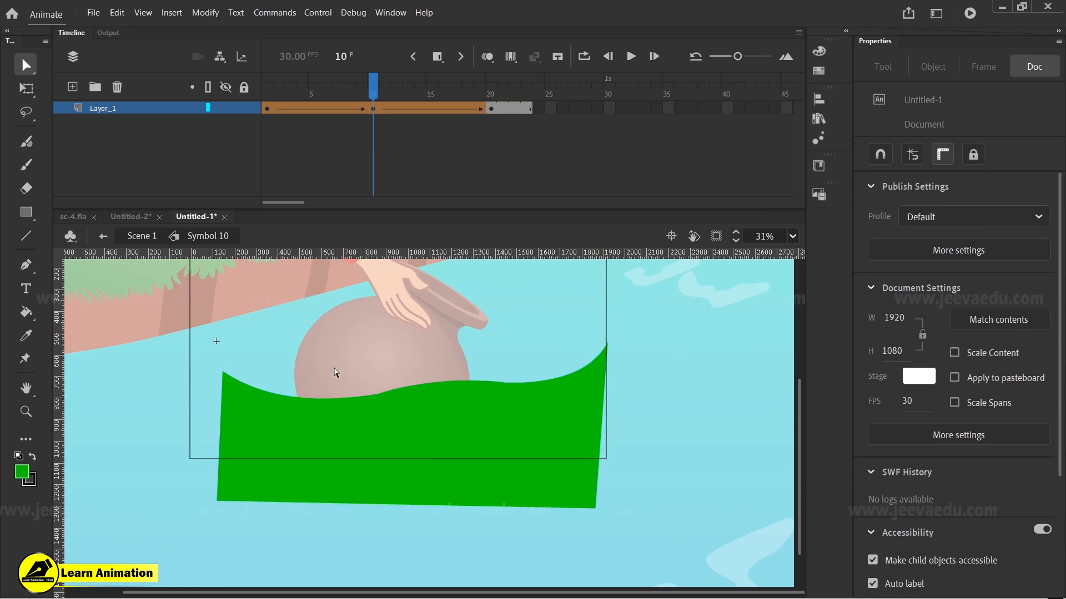
{"action": "left_click", "coordinate": [411, 441]}
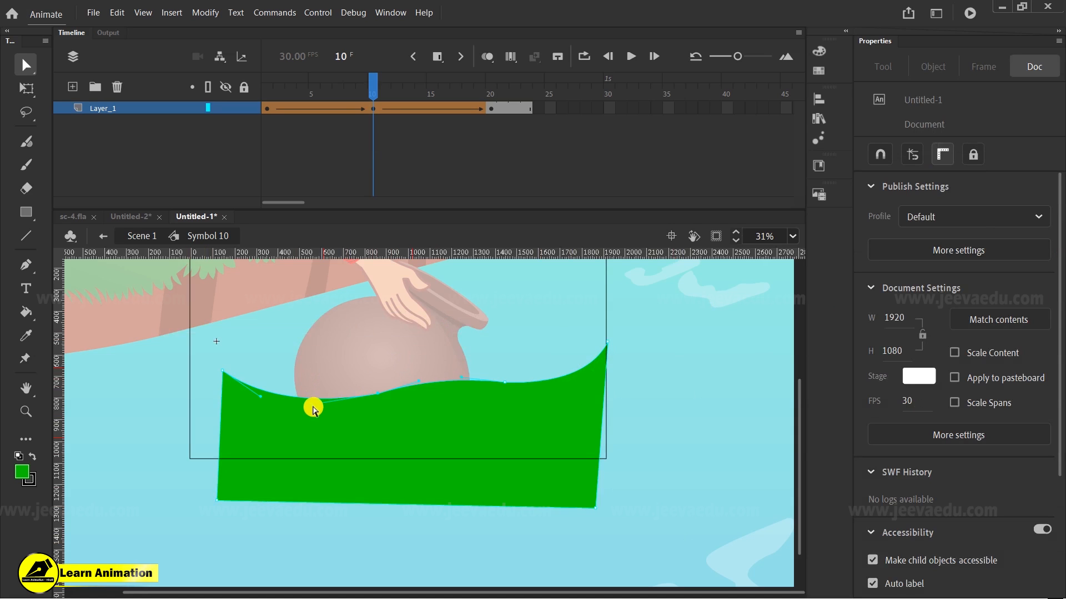
{"action": "left_click", "coordinate": [309, 387]}
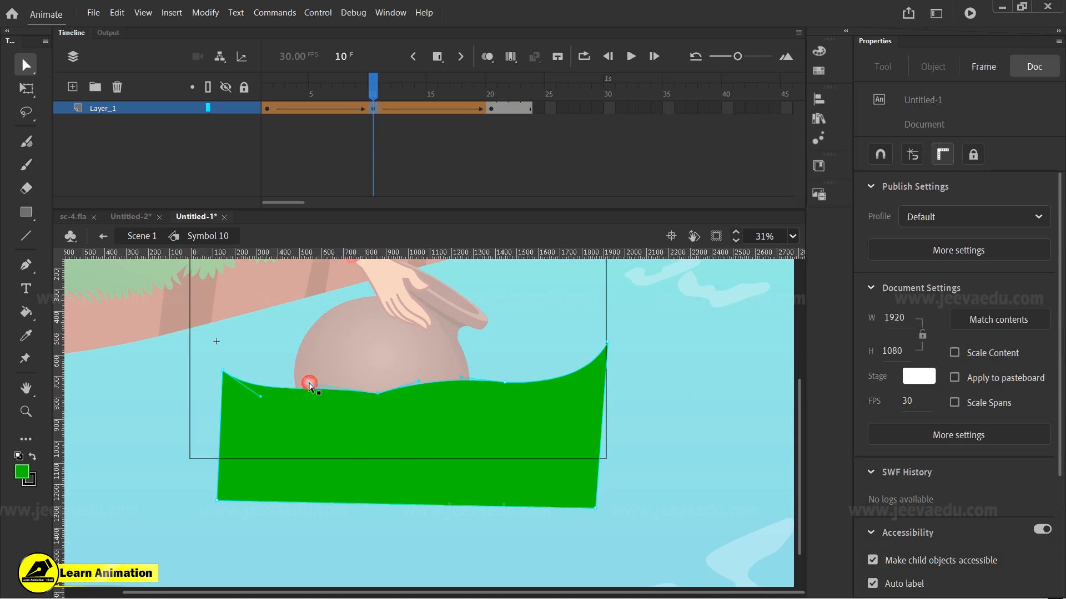
{"action": "left_click_drag", "start_coordinate": [417, 382], "coordinate": [434, 402]}
{"action": "key", "text": "ctrl+z"}
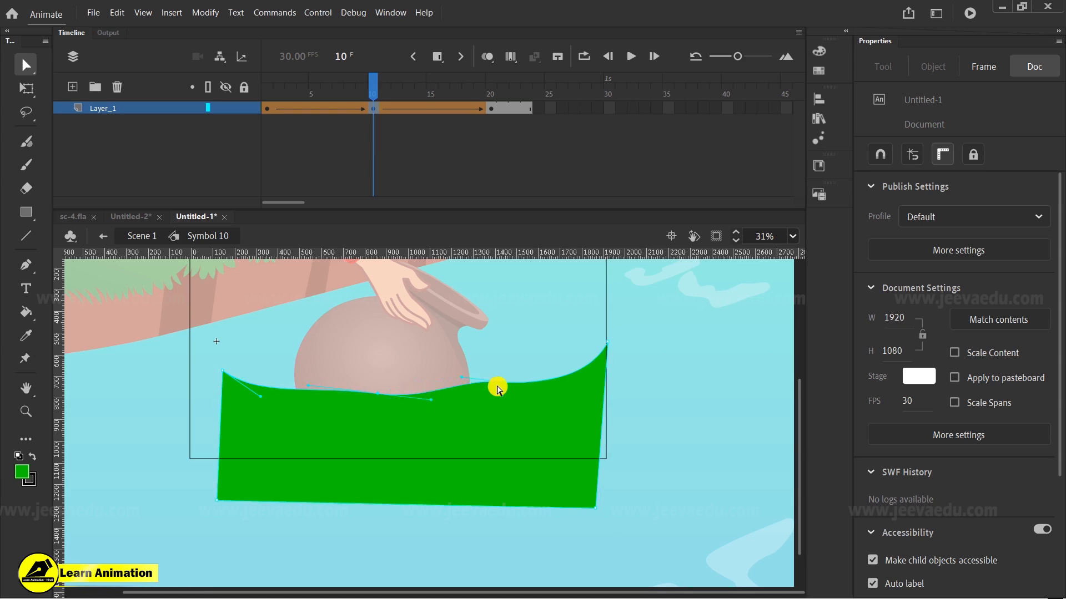
Step: Bend the rest of the upper edge at frame 10 into a slope rising from the pot toward the shape's right corner
{"action": "left_click", "coordinate": [465, 398]}
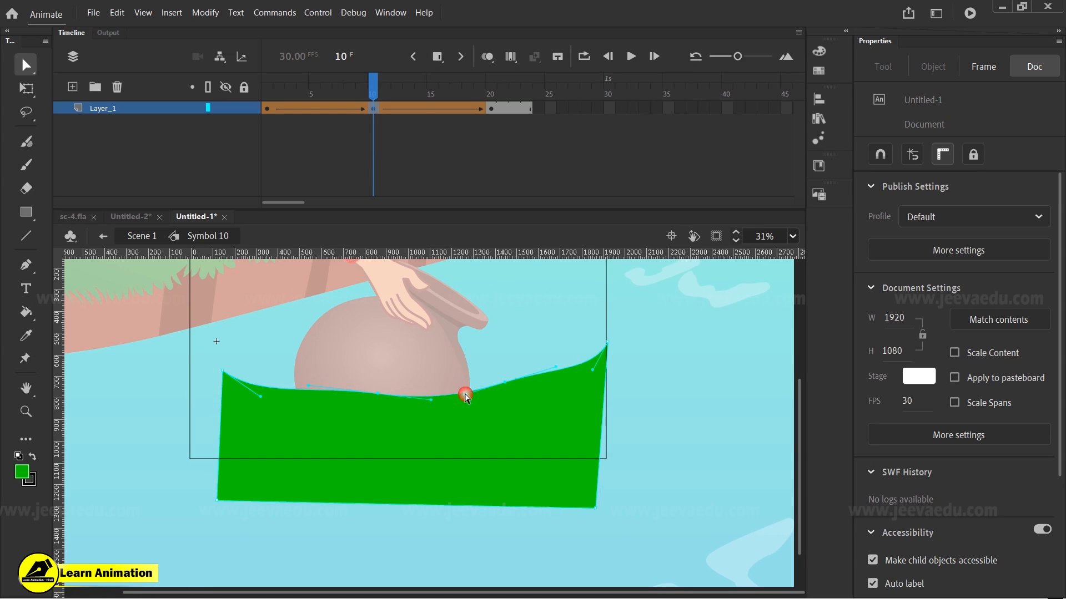
{"action": "left_click", "coordinate": [608, 344]}
{"action": "left_click_drag", "start_coordinate": [494, 367], "coordinate": [529, 406]}
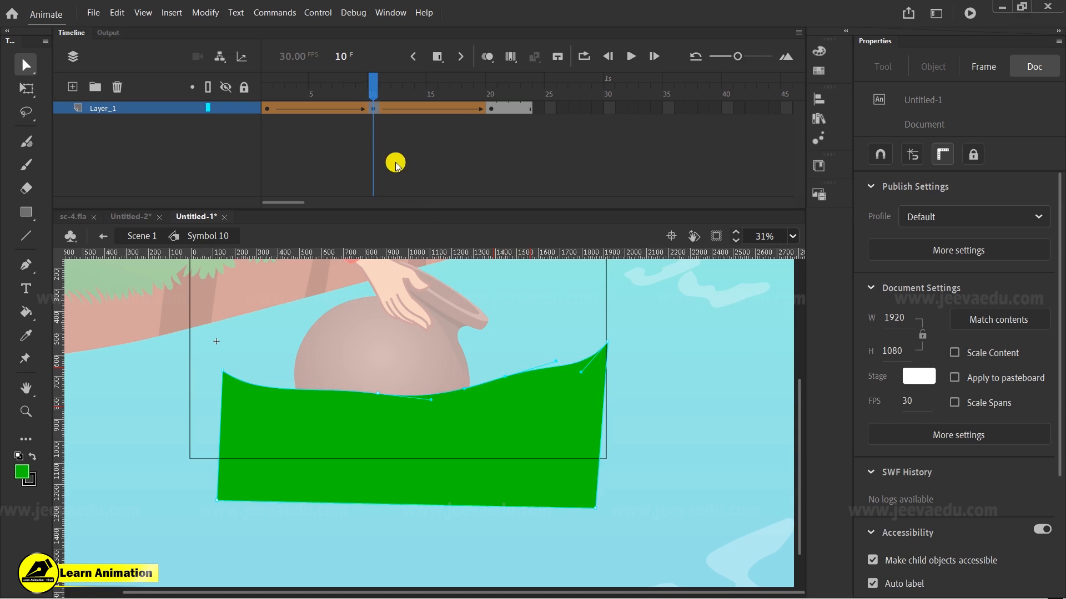
Step: Preview the green shape's wave tween by scrubbing between frames 10 and 1 and playing it from frame 1
{"action": "left_click", "coordinate": [373, 100]}
{"action": "left_click_drag", "start_coordinate": [373, 100], "coordinate": [244, 160]}
{"action": "left_click", "coordinate": [216, 160]}
{"action": "left_click", "coordinate": [373, 108]}
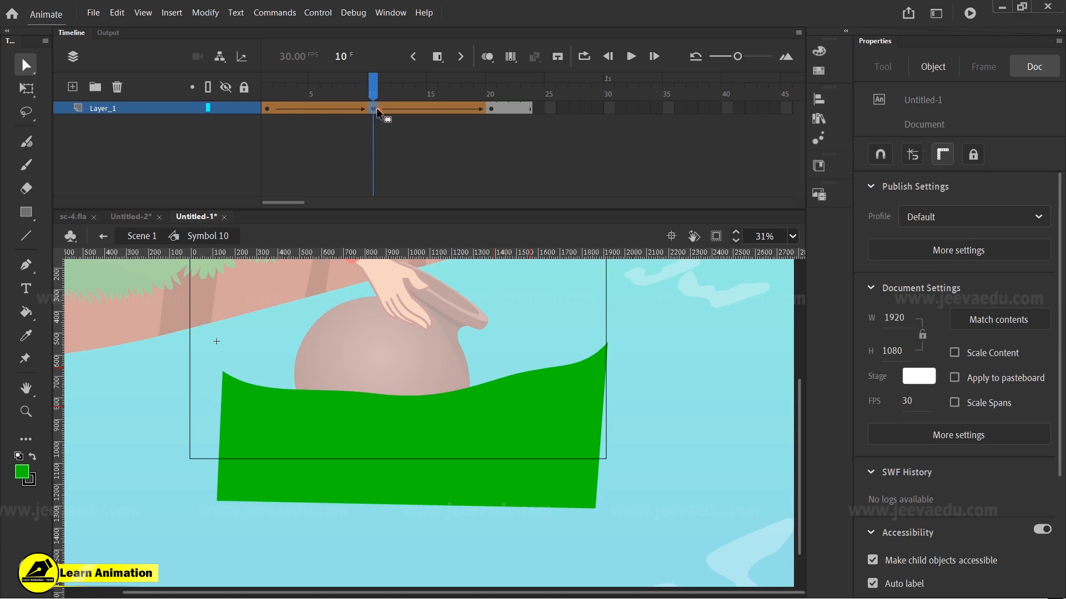
{"action": "left_click", "coordinate": [398, 424]}
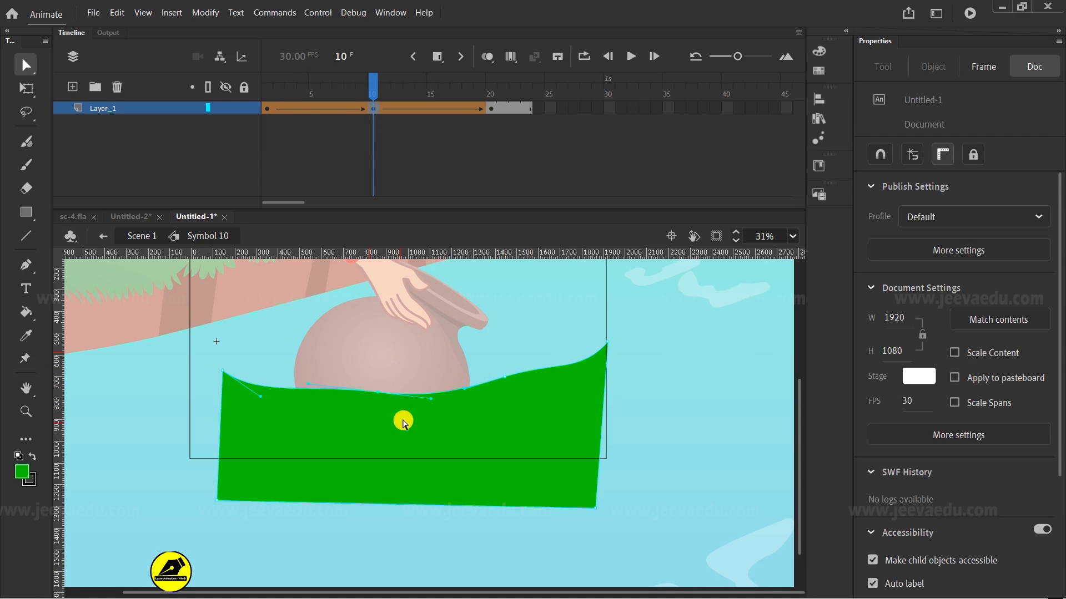
{"action": "left_click", "coordinate": [364, 106]}
{"action": "left_click_drag", "start_coordinate": [362, 99], "coordinate": [257, 121]}
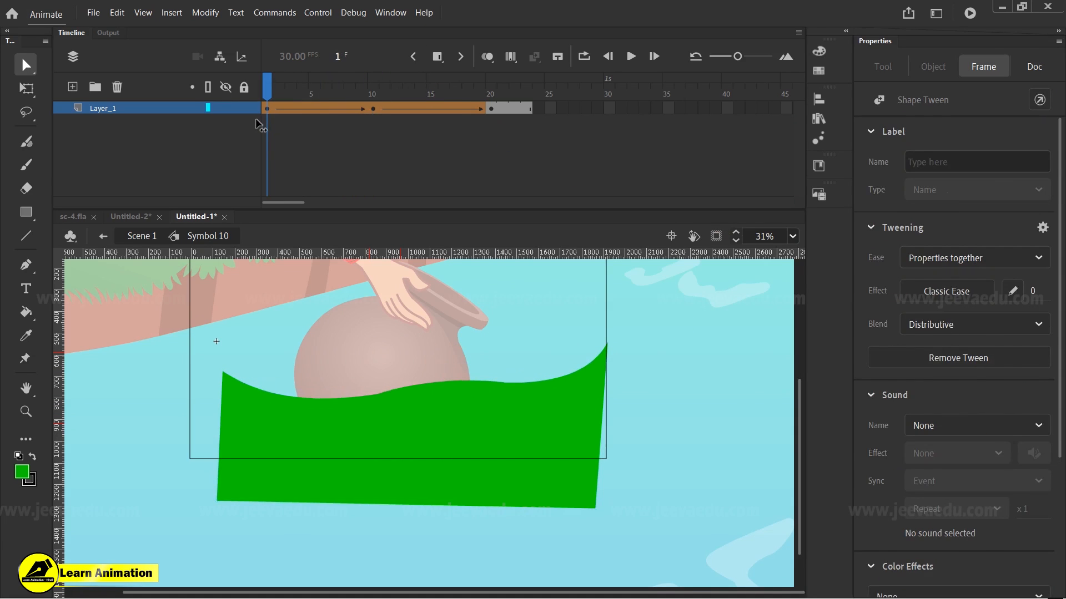
{"action": "key", "text": "Return"}
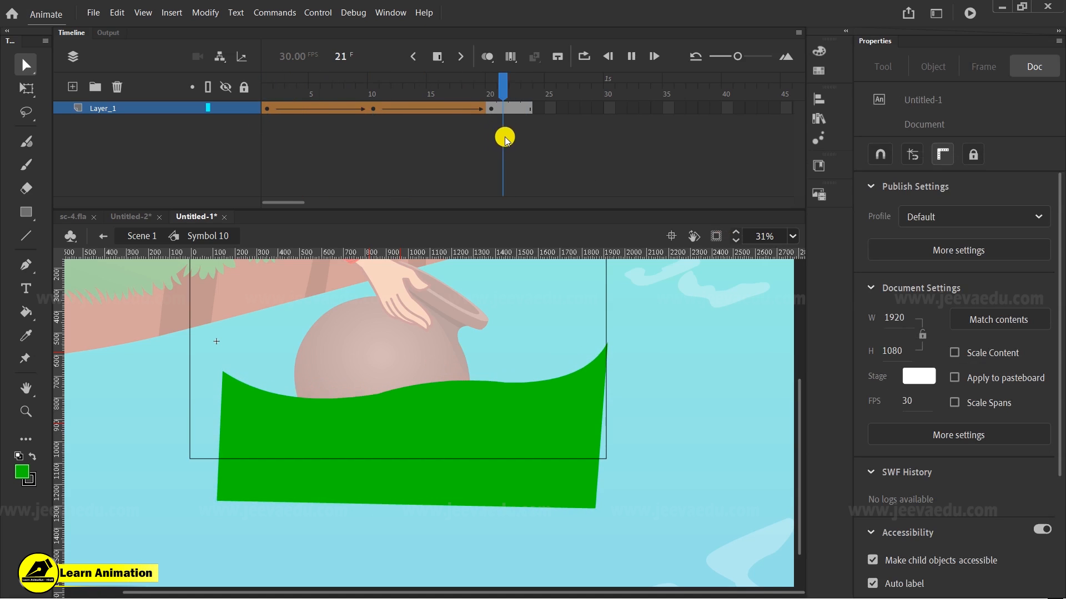
Step: Remove the surplus frames after the frame 20 keyframe in the symbol's Layer_1
{"action": "left_click", "coordinate": [268, 106]}
{"action": "left_click_drag", "start_coordinate": [267, 107], "coordinate": [583, 126]}
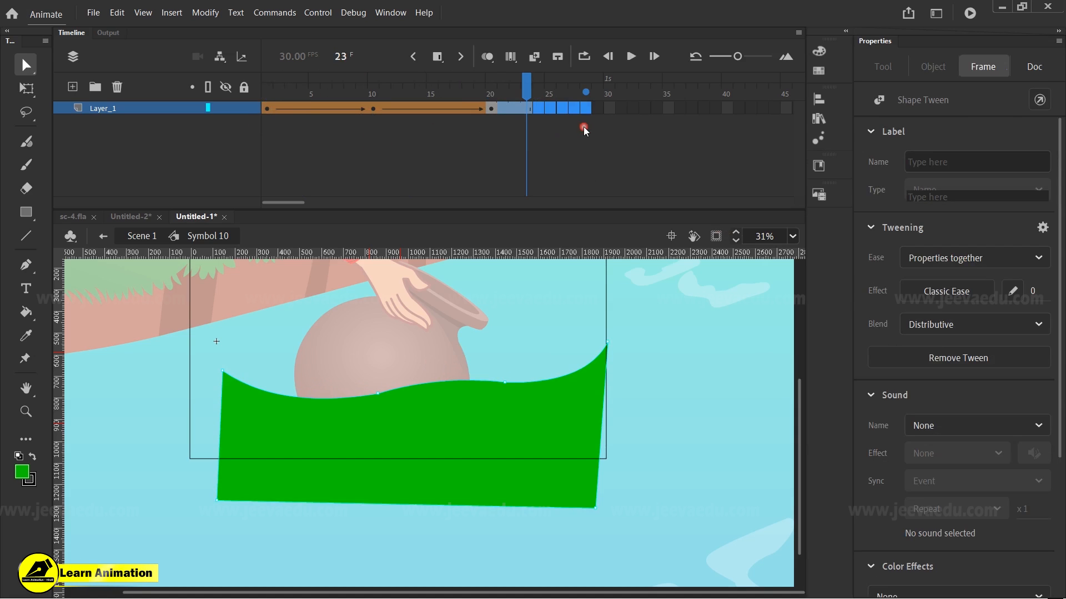
{"action": "left_click", "coordinate": [554, 143]}
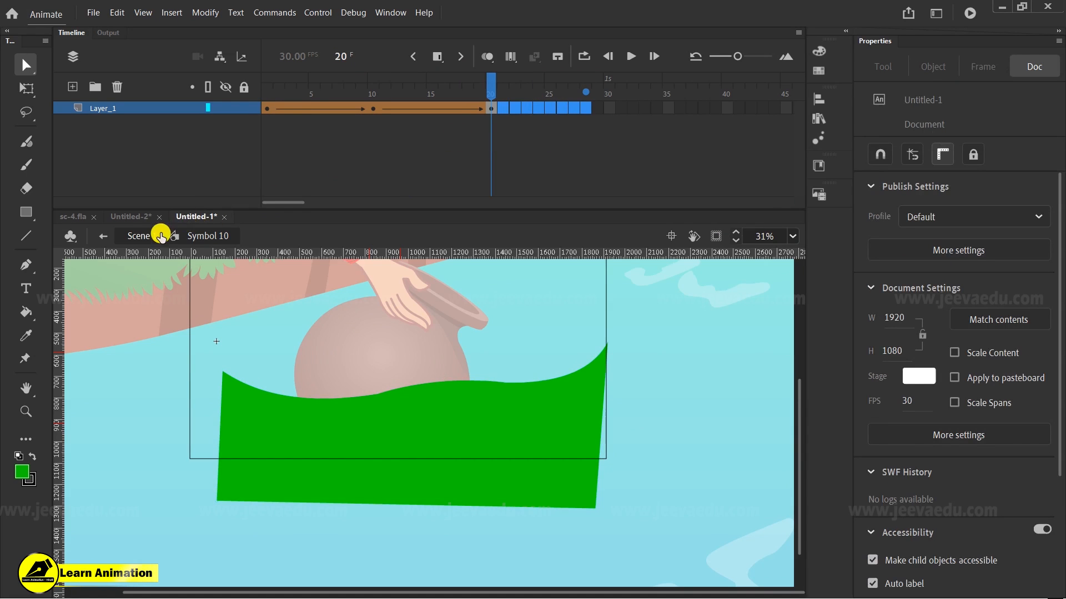
Step: Return to Scene 1 and preview the animated green symbol over the pot up to frame 27
{"action": "left_click", "coordinate": [151, 236]}
{"action": "key", "text": "Return"}
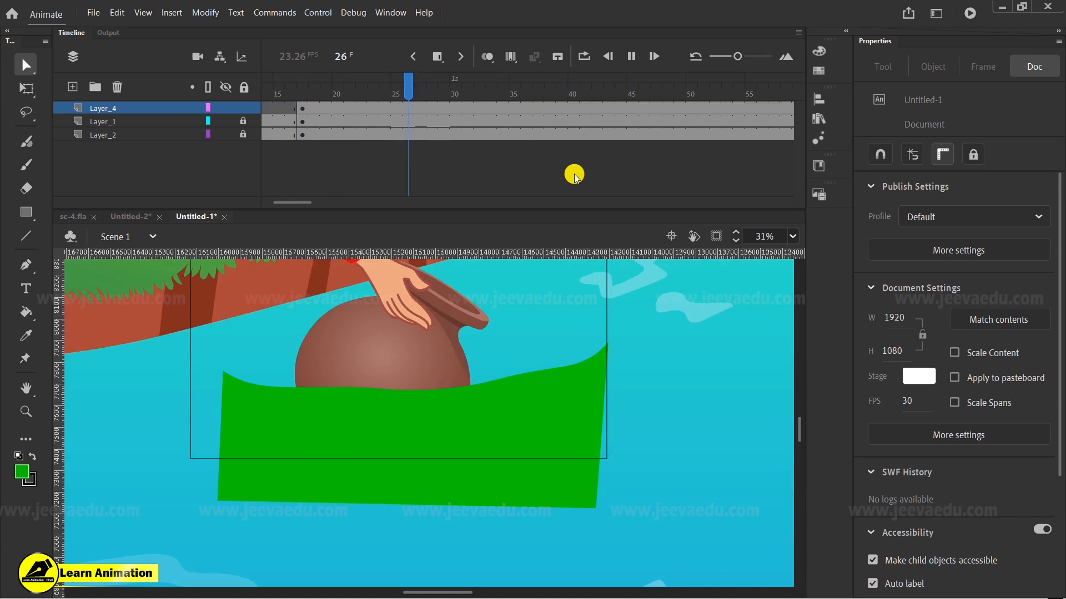
{"action": "left_click", "coordinate": [328, 135]}
{"action": "left_click_drag", "start_coordinate": [328, 135], "coordinate": [397, 142]}
{"action": "left_click", "coordinate": [425, 93]}
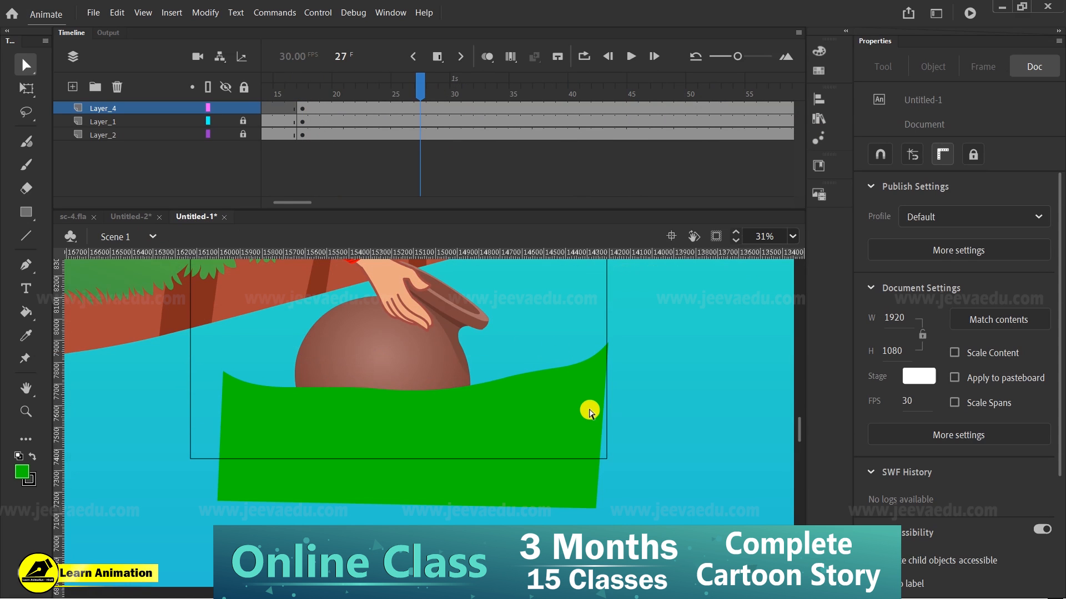
Step: Sample the river's cyan near the pot as the fill colour and open the green shape's symbol at frame 1
{"action": "left_click", "coordinate": [553, 332]}
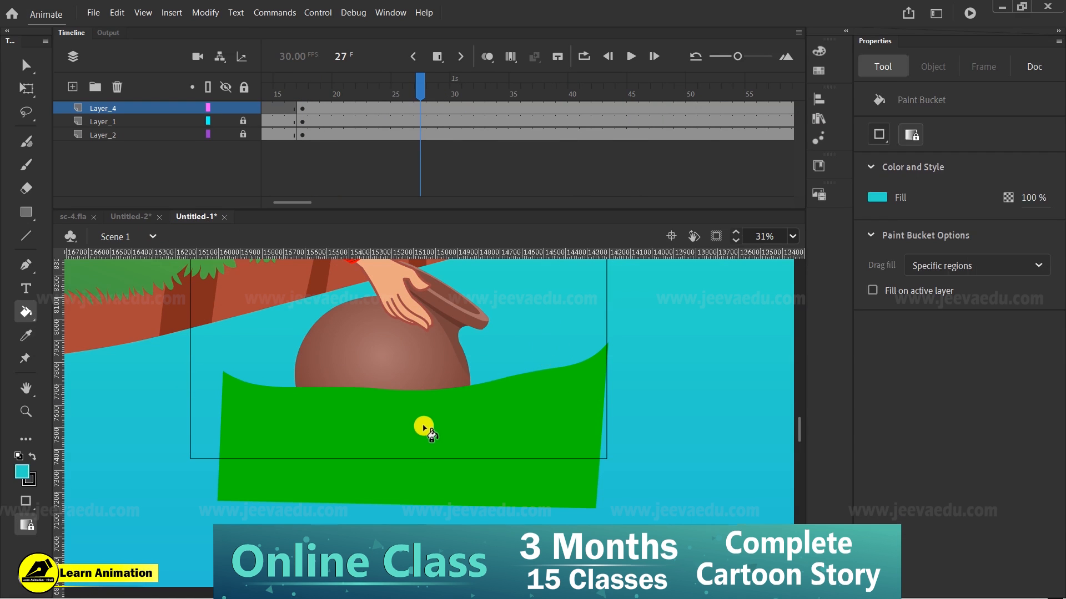
{"action": "key", "text": "v"}
{"action": "double_click", "coordinate": [447, 378]}
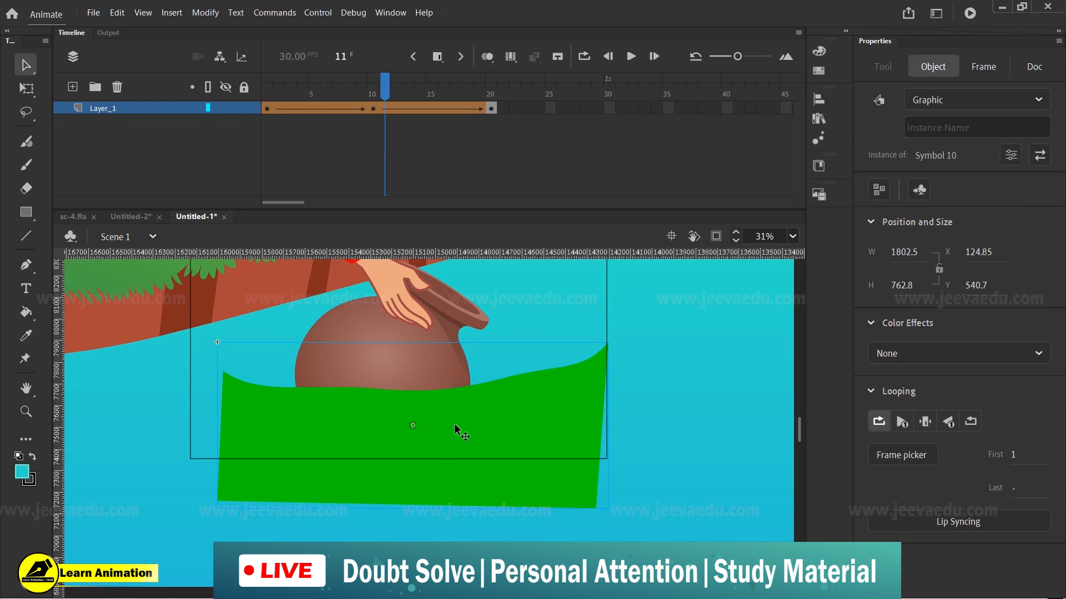
{"action": "left_click", "coordinate": [346, 98]}
{"action": "left_click_drag", "start_coordinate": [347, 98], "coordinate": [255, 114]}
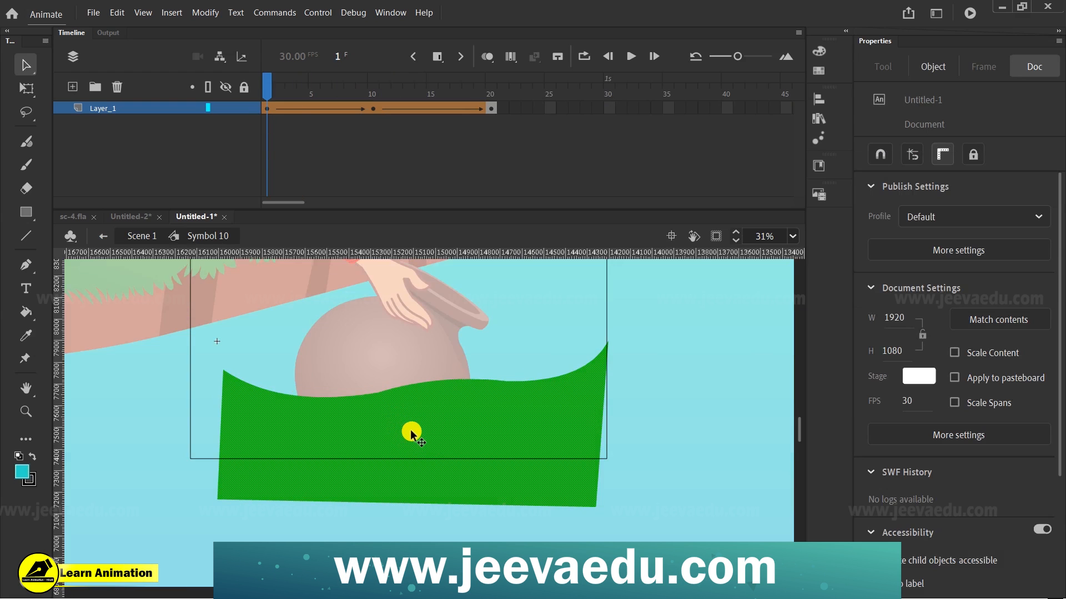
Step: Fill the green shape with the sampled cyan on the keyframes at frames 1, 10 and 20
{"action": "key", "text": "k"}
{"action": "left_click", "coordinate": [431, 435]}
{"action": "left_click", "coordinate": [375, 109]}
{"action": "left_click", "coordinate": [483, 459]}
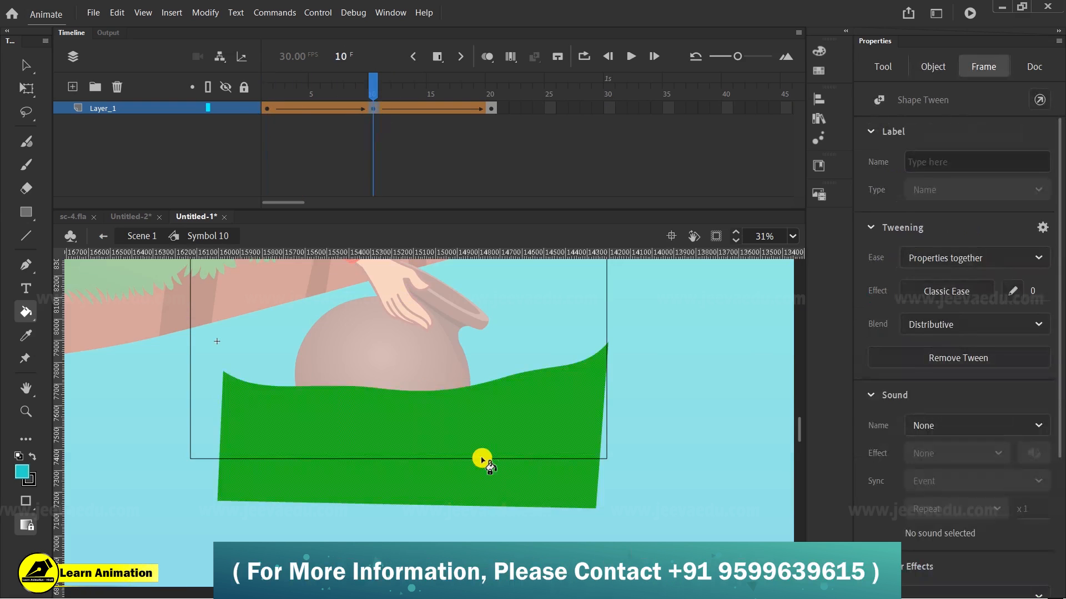
{"action": "left_click", "coordinate": [493, 181]}
{"action": "left_click", "coordinate": [496, 108]}
{"action": "left_click", "coordinate": [496, 405]}
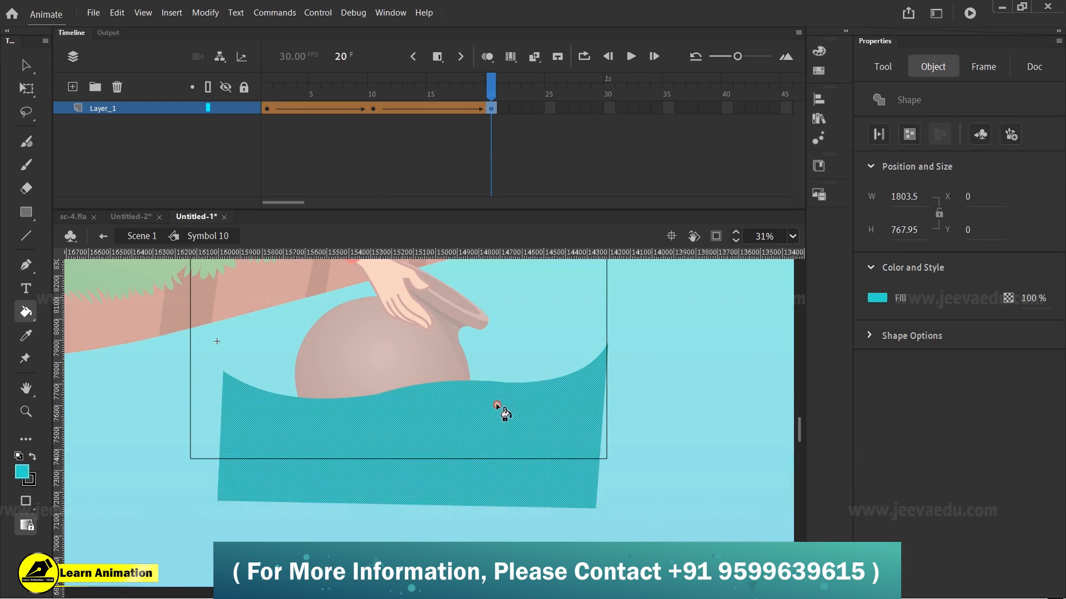
Step: Check the recoloured shape at frame 1, then return to Scene 1 and preview the wave over the pot up to frame 24
{"action": "left_click", "coordinate": [445, 86]}
{"action": "left_click", "coordinate": [255, 140]}
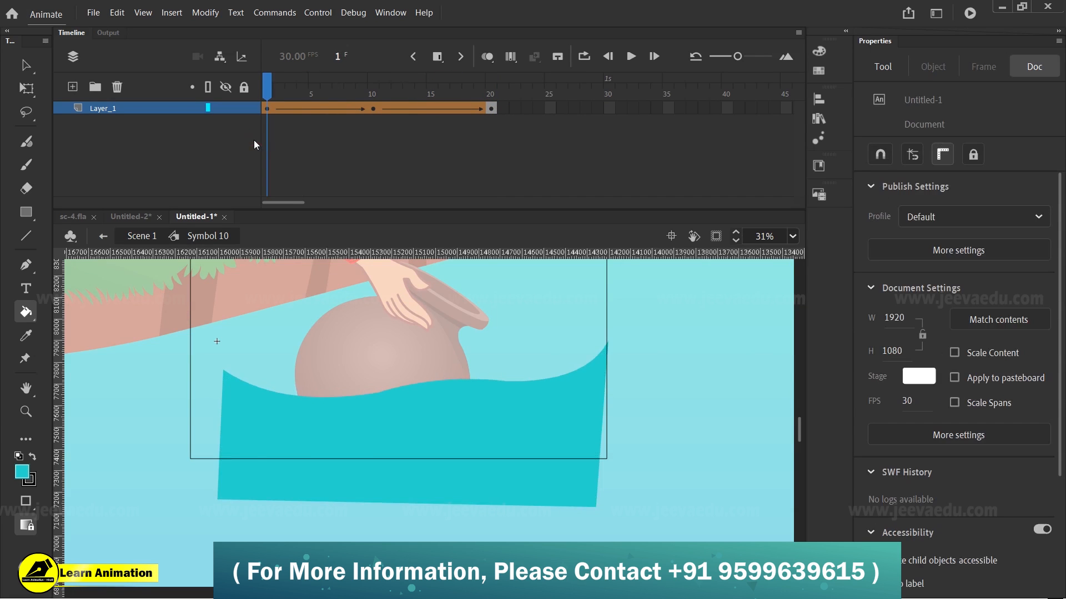
{"action": "left_click", "coordinate": [149, 234]}
{"action": "left_click_drag", "start_coordinate": [426, 89], "coordinate": [544, 180]}
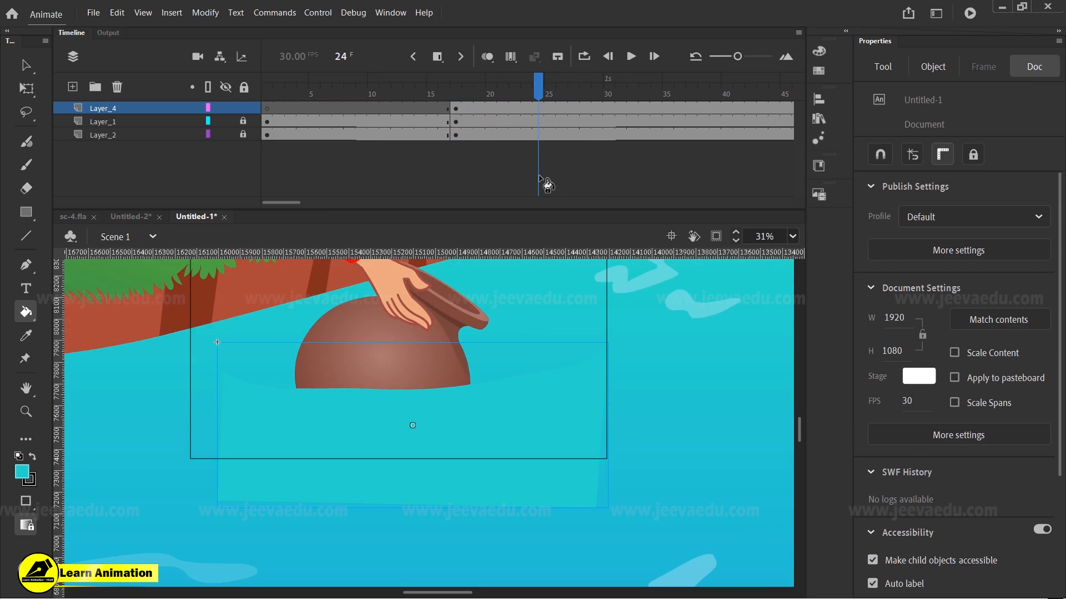
Step: Unlock Layer_2 and open the river background's nested symbols down to the group holding the water shape
{"action": "key", "text": "z"}
{"action": "left_click", "coordinate": [412, 414], "text": "alt"}
{"action": "left_click", "coordinate": [413, 412], "text": "alt"}
{"action": "key", "text": "v"}
{"action": "left_click", "coordinate": [430, 501]}
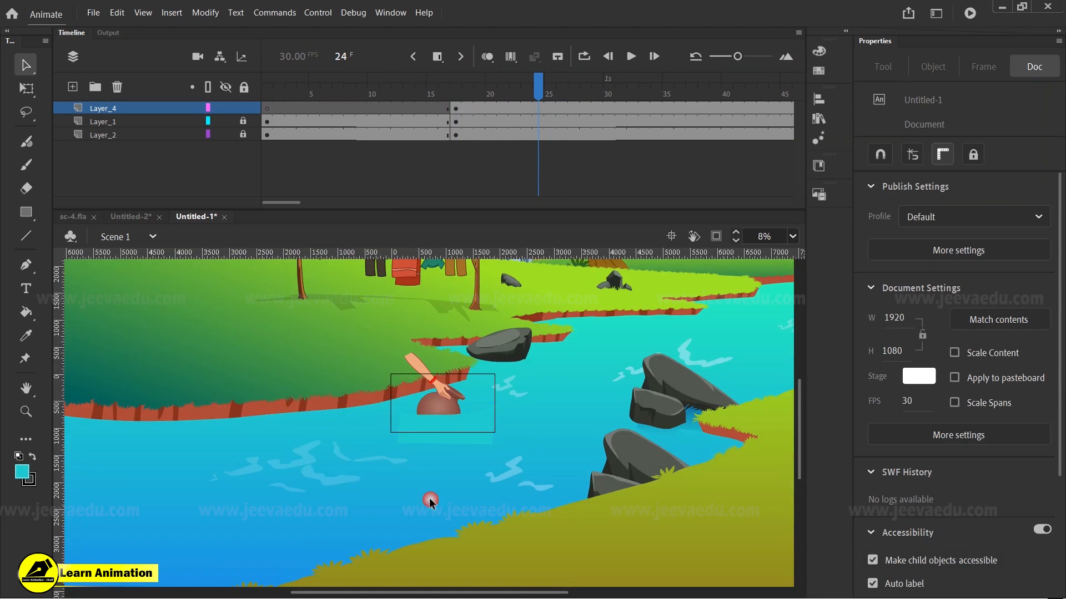
{"action": "key", "text": "ctrl+minus"}
{"action": "key", "text": "alt"}
{"action": "key", "text": "v"}
{"action": "left_click", "coordinate": [334, 443]}
{"action": "double_click", "coordinate": [345, 446]}
{"action": "double_click", "coordinate": [345, 446]}
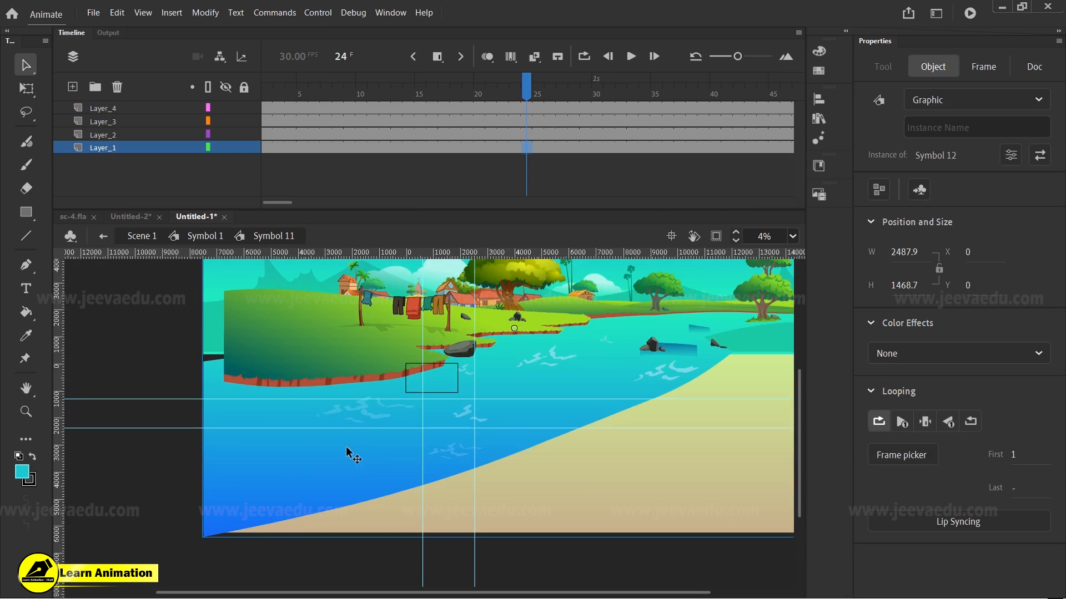
{"action": "double_click", "coordinate": [345, 446]}
{"action": "double_click", "coordinate": [345, 446]}
{"action": "left_click", "coordinate": [189, 464]}
{"action": "left_click", "coordinate": [291, 472]}
Step: Try the default white fill on the river's water shape and undo it
{"action": "left_click", "coordinate": [17, 456]}
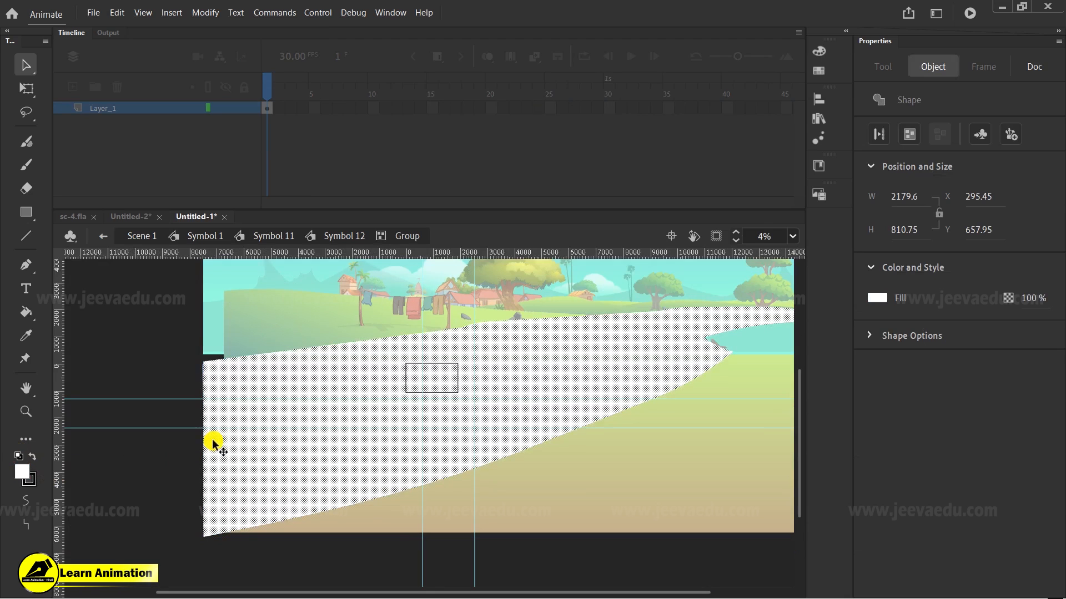
{"action": "key", "text": "k"}
{"action": "key", "text": "ctrl+z"}
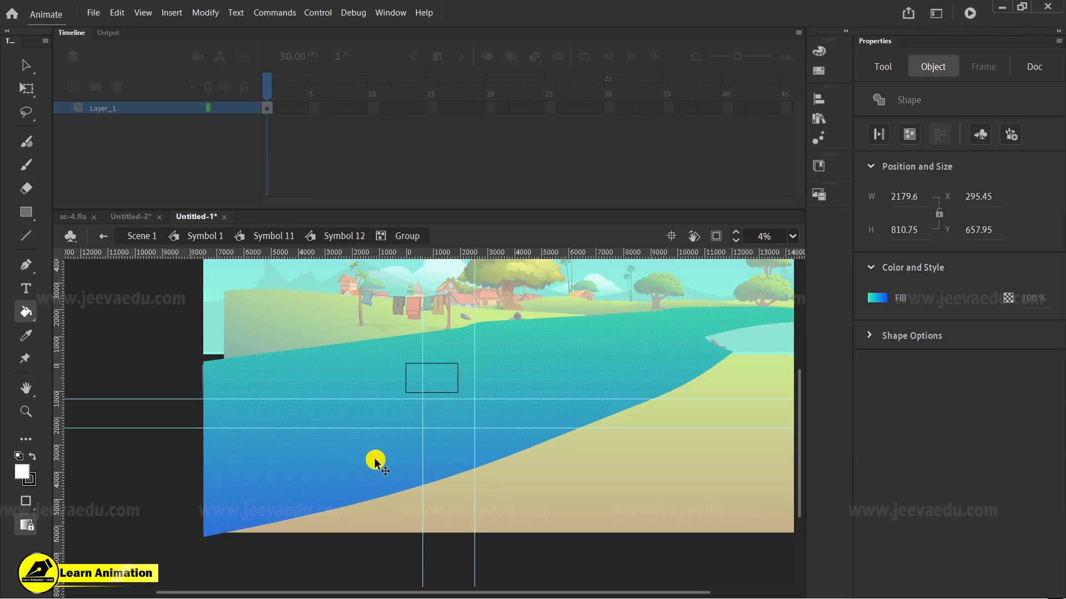
{"action": "key", "text": "ctrl+z"}
Step: Leave the nested river symbols for Scene 1 and select Layer_4's water-shaped symbol at frame 17
{"action": "key", "text": "v"}
{"action": "double_click", "coordinate": [158, 485]}
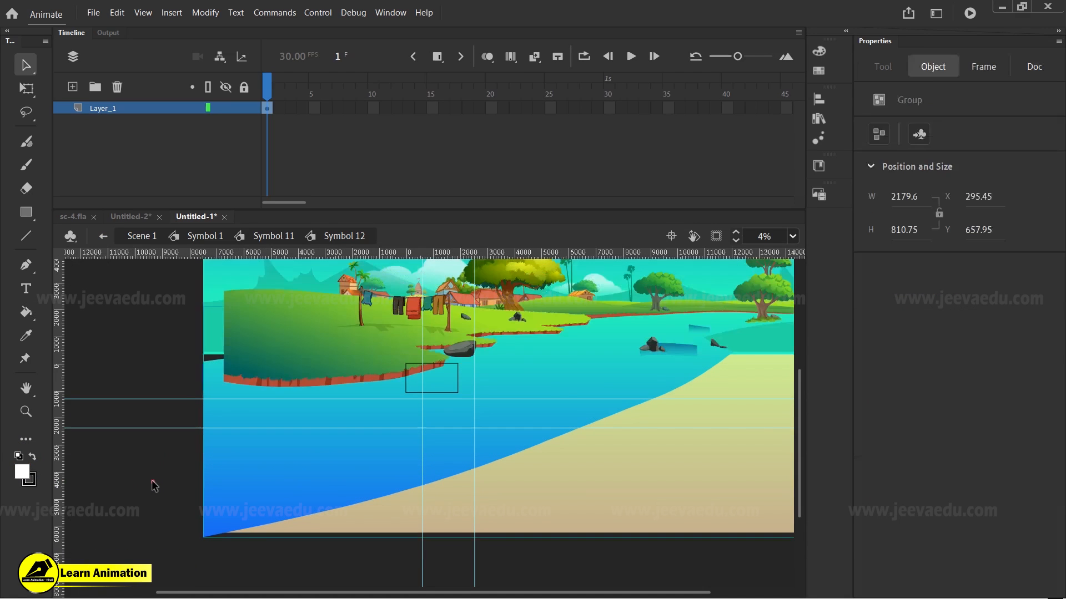
{"action": "double_click", "coordinate": [158, 485]}
{"action": "left_click_drag", "start_coordinate": [536, 96], "coordinate": [121, 166]}
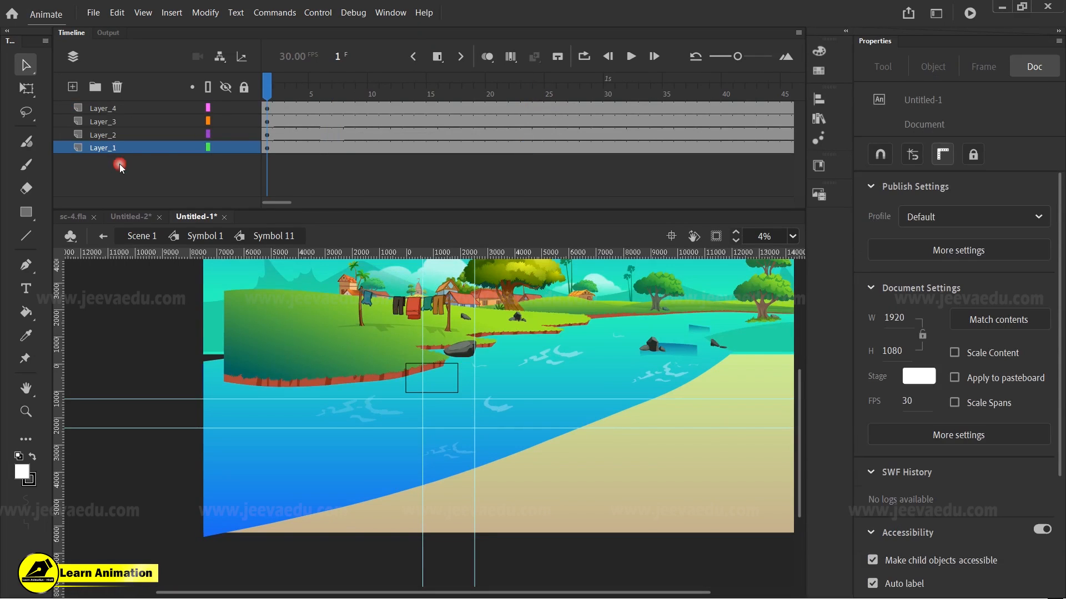
{"action": "left_click", "coordinate": [189, 233]}
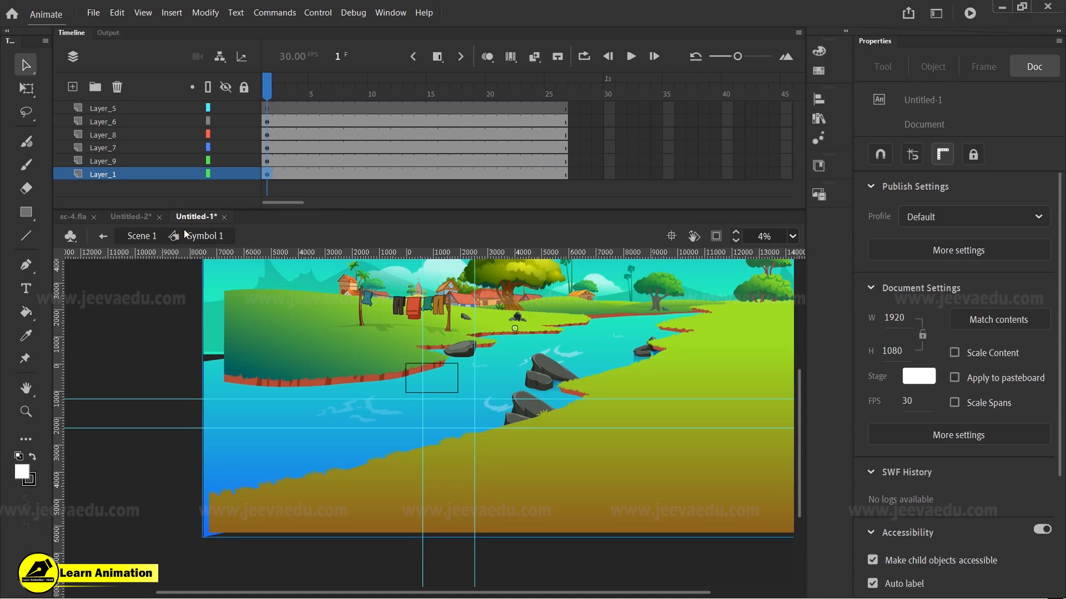
{"action": "left_click", "coordinate": [155, 242]}
{"action": "left_click", "coordinate": [408, 106]}
{"action": "key", "text": "z"}
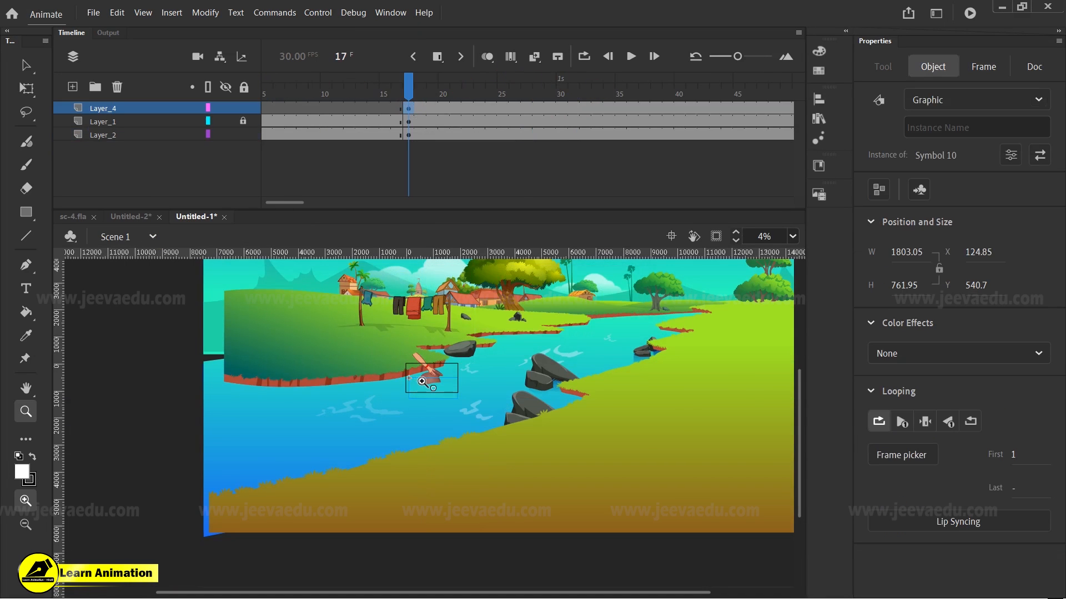
Step: Sample the wave's turquoise over the pot as the current fill colour
{"action": "left_click", "coordinate": [423, 379]}
{"action": "left_click", "coordinate": [435, 396]}
{"action": "left_click", "coordinate": [478, 486]}
{"action": "key", "text": "i"}
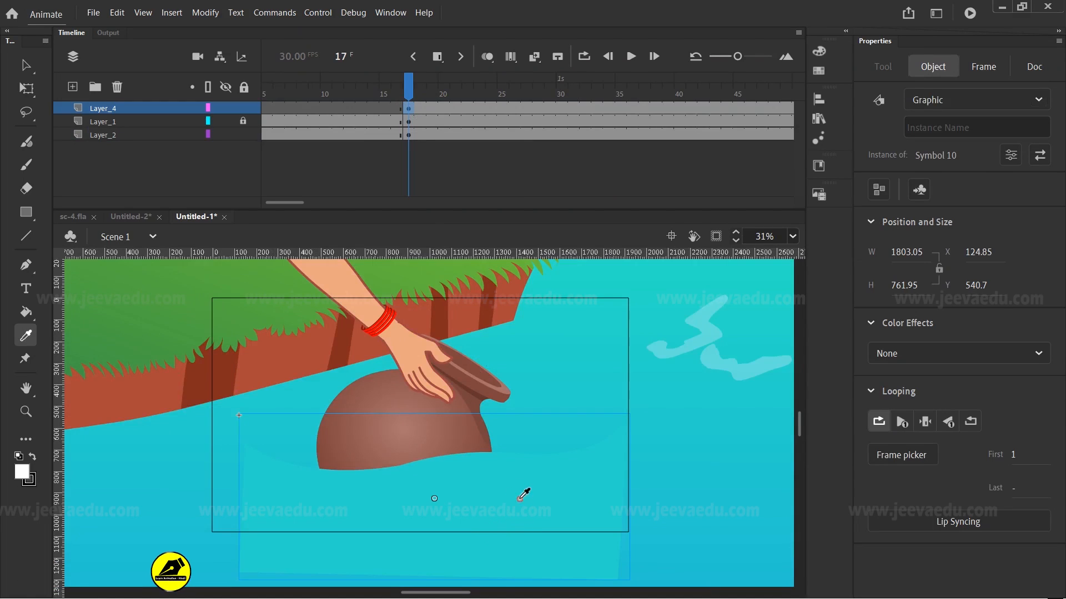
{"action": "left_click", "coordinate": [524, 493]}
Step: Open the river background's nested symbols down to the group holding the water shape
{"action": "key", "text": "z"}
{"action": "left_click", "coordinate": [455, 482], "text": "alt"}
{"action": "left_click", "coordinate": [410, 461], "text": "alt"}
{"action": "key", "text": "v"}
{"action": "left_click", "coordinate": [398, 493]}
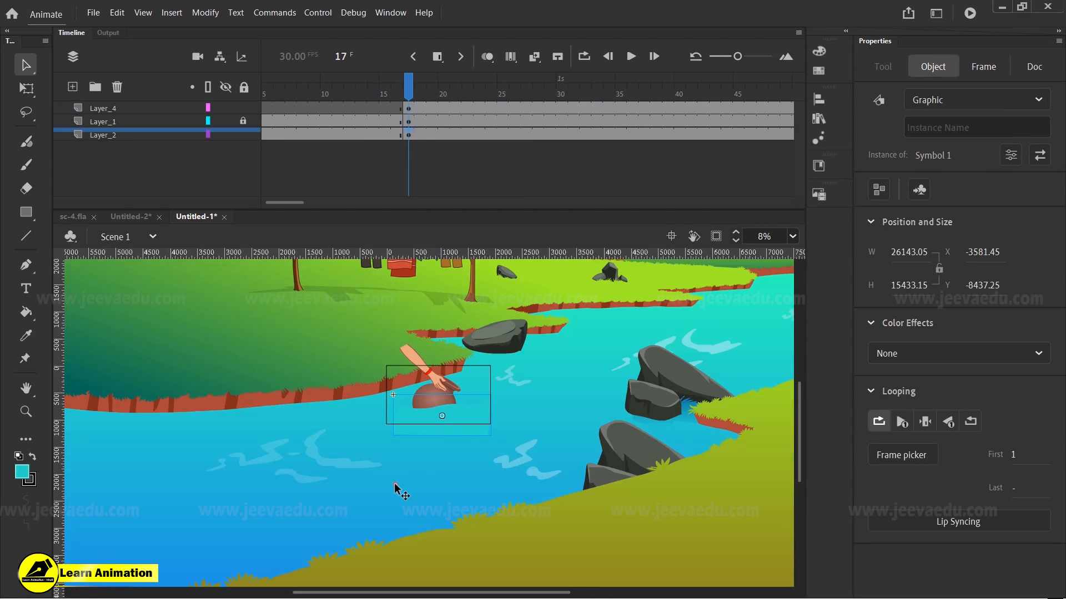
{"action": "double_click", "coordinate": [436, 484]}
{"action": "key", "text": "z"}
{"action": "left_click", "coordinate": [440, 478], "text": "alt"}
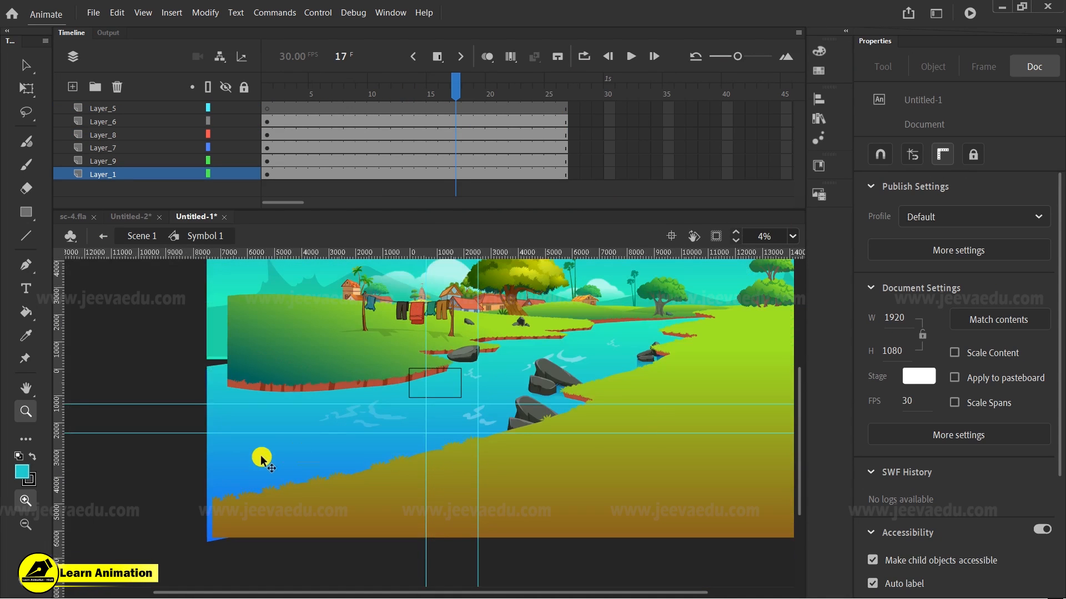
{"action": "key", "text": "v"}
{"action": "double_click", "coordinate": [239, 464]}
{"action": "double_click", "coordinate": [225, 471]}
{"action": "left_click", "coordinate": [222, 469]}
{"action": "double_click", "coordinate": [240, 478]}
{"action": "left_click", "coordinate": [188, 488]}
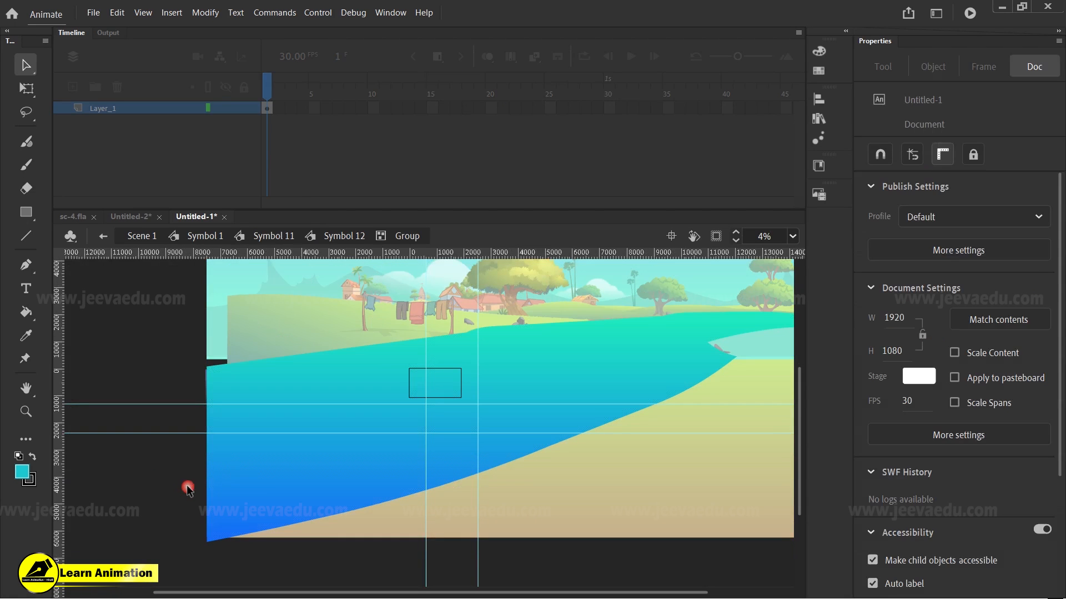
Step: Fill the river's water shape with the sampled solid turquoise and return to Scene 1
{"action": "key", "text": "k"}
{"action": "left_click", "coordinate": [311, 474]}
{"action": "left_click", "coordinate": [198, 237]}
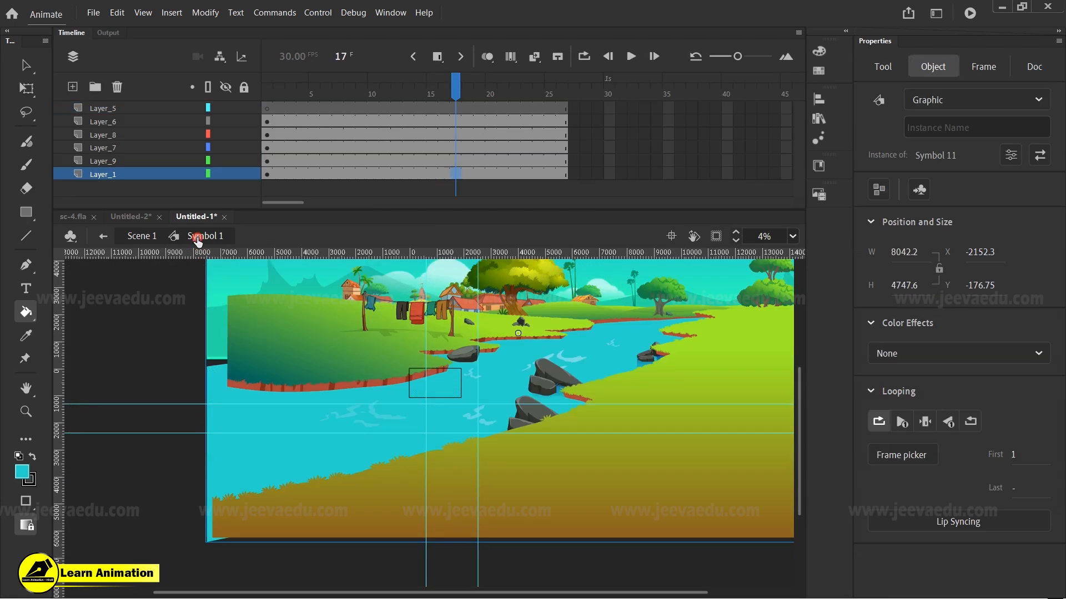
{"action": "left_click", "coordinate": [146, 235]}
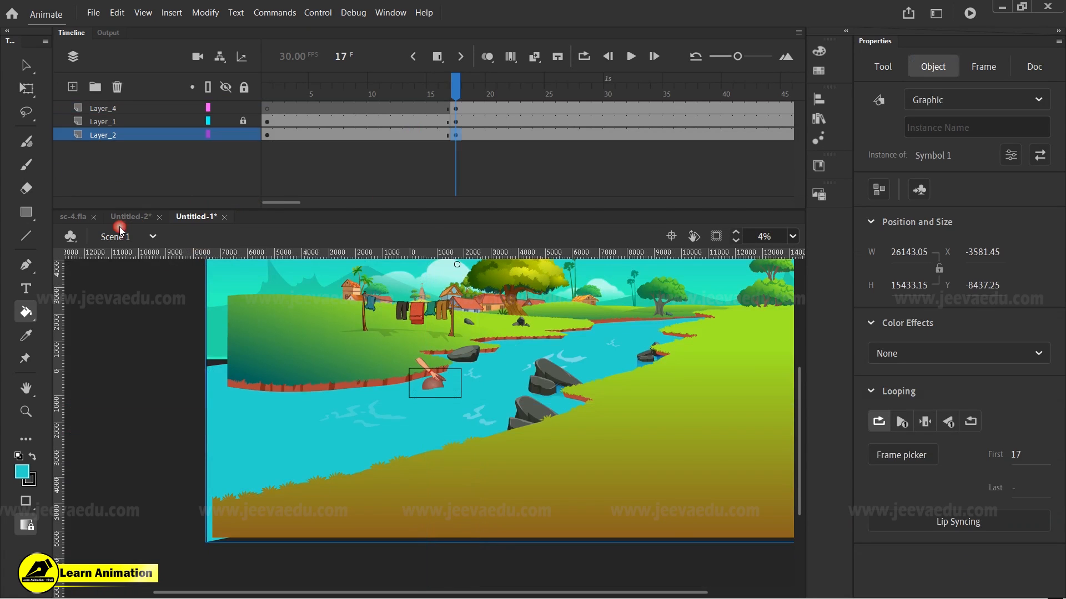
Step: Check how the recoloured river blends with the wave around the pot at frame 17
{"action": "key", "text": "z"}
{"action": "left_click", "coordinate": [431, 394]}
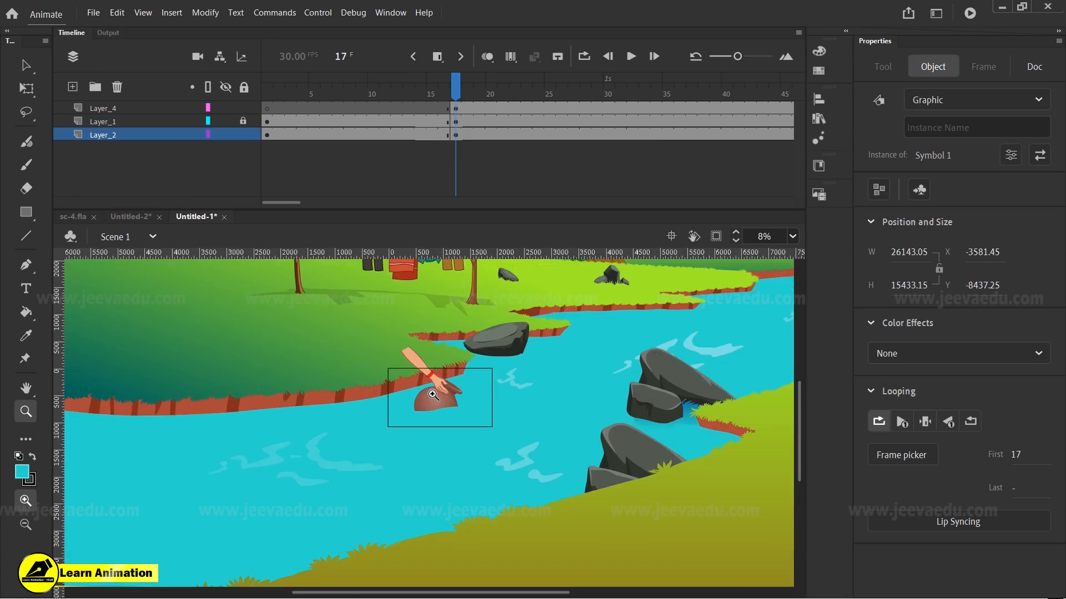
{"action": "left_click", "coordinate": [431, 397]}
{"action": "left_click", "coordinate": [432, 397]}
{"action": "left_click_drag", "start_coordinate": [482, 514], "coordinate": [480, 475]}
{"action": "left_click_drag", "start_coordinate": [461, 91], "coordinate": [456, 138]}
{"action": "left_click", "coordinate": [474, 398], "text": "alt"}
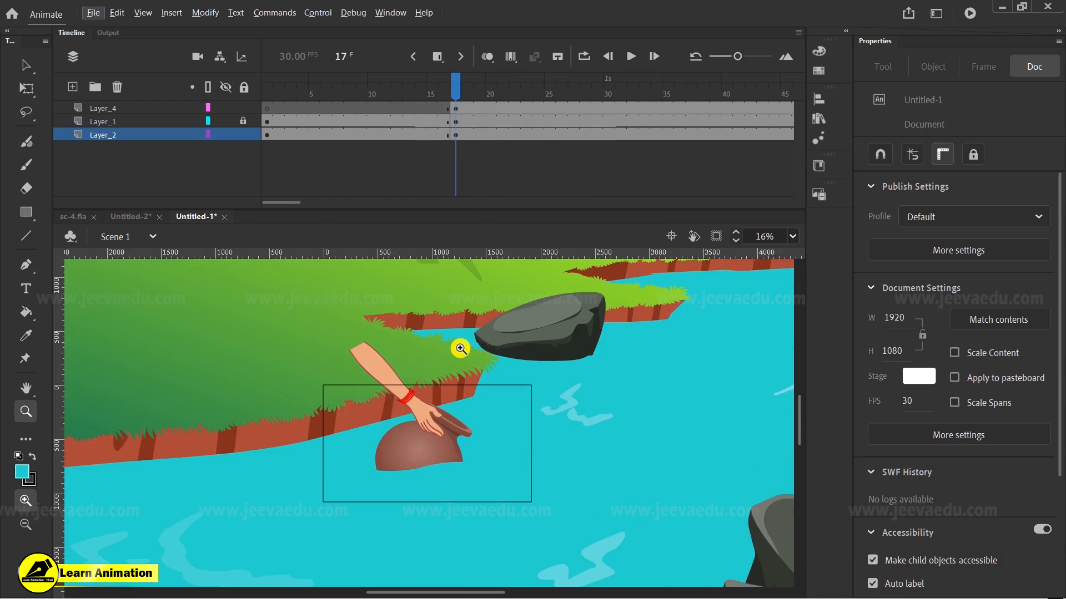
Step: Lock Layer_2, unlock Layer_1, and clip the content outside the stage
{"action": "key", "text": "v"}
{"action": "left_click", "coordinate": [358, 96]}
{"action": "left_click", "coordinate": [244, 135]}
{"action": "left_click_drag", "start_coordinate": [377, 99], "coordinate": [457, 111]}
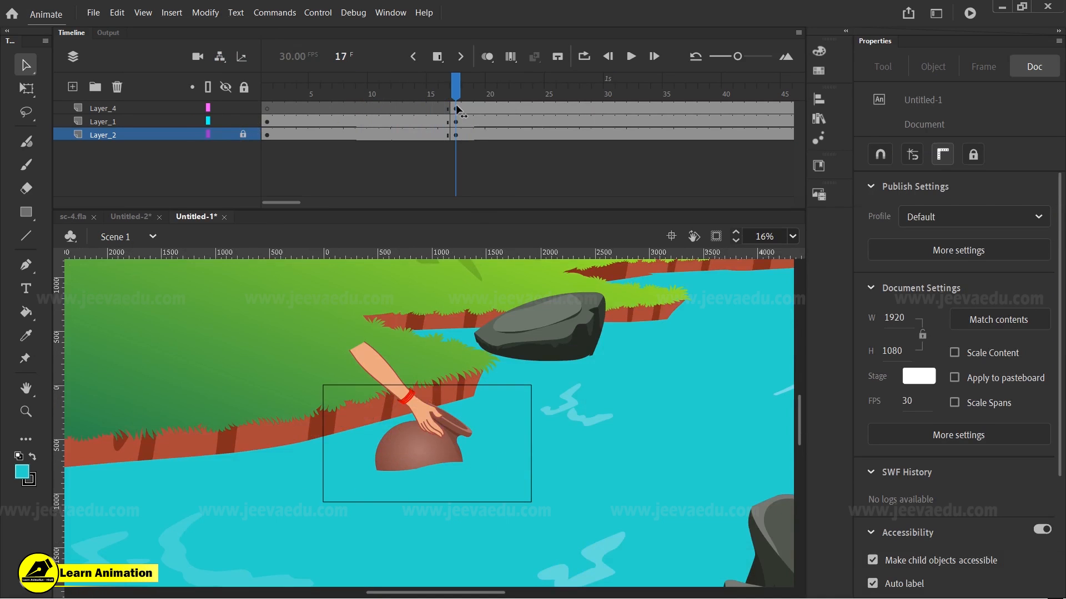
{"action": "left_click", "coordinate": [718, 237]}
{"action": "key", "text": "z"}
{"action": "left_click", "coordinate": [403, 445]}
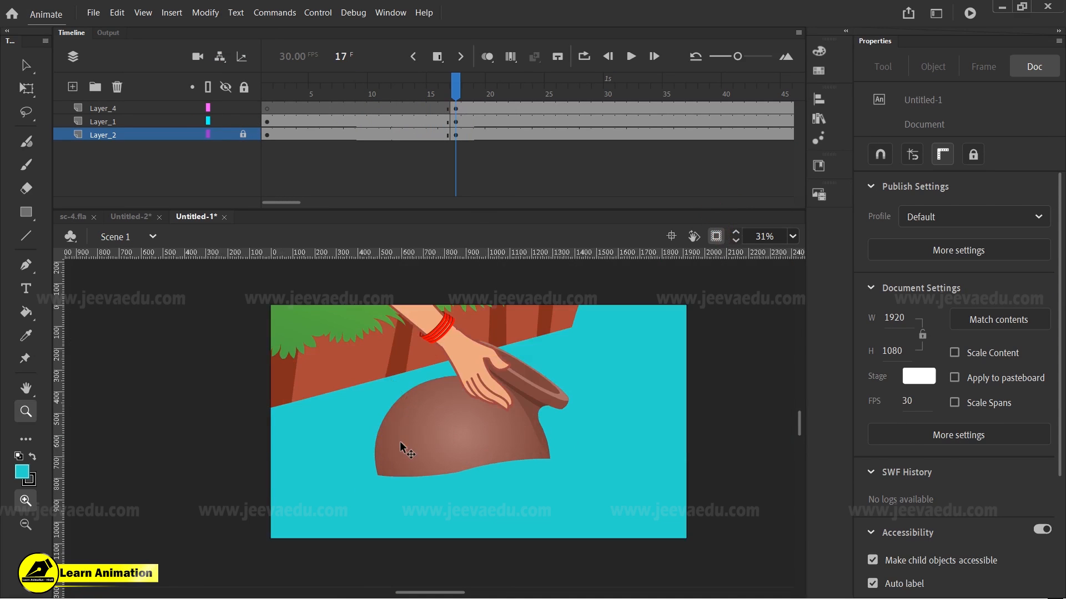
Step: Show Layer_4 as outlines and move Layer_1's hand-and-pot symbol down to about X 323.7, Y -456.65
{"action": "key", "text": "v"}
{"action": "left_click", "coordinate": [481, 446]}
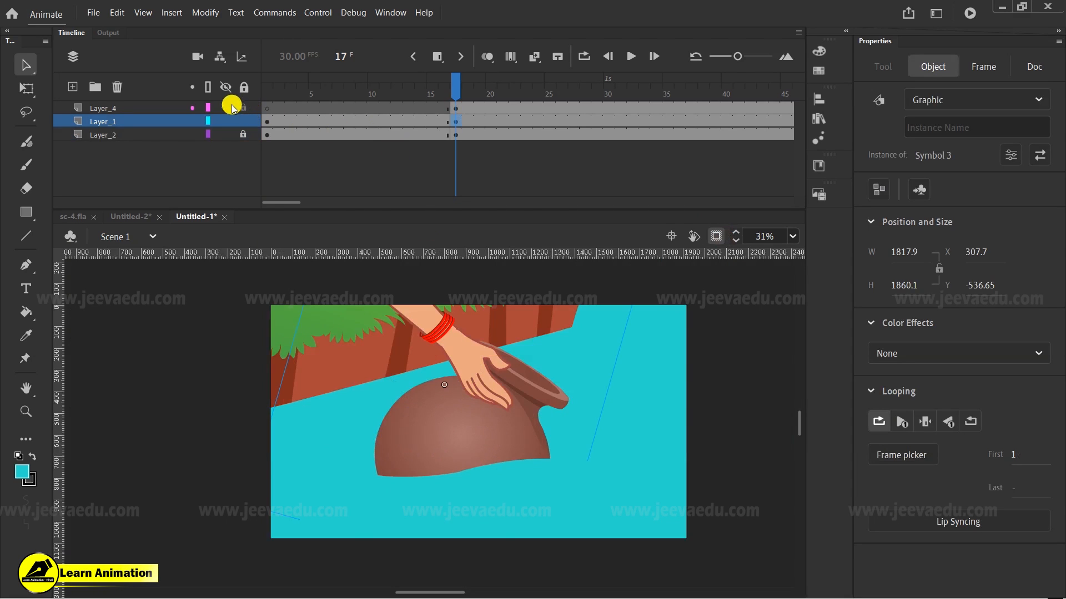
{"action": "left_click", "coordinate": [209, 107]}
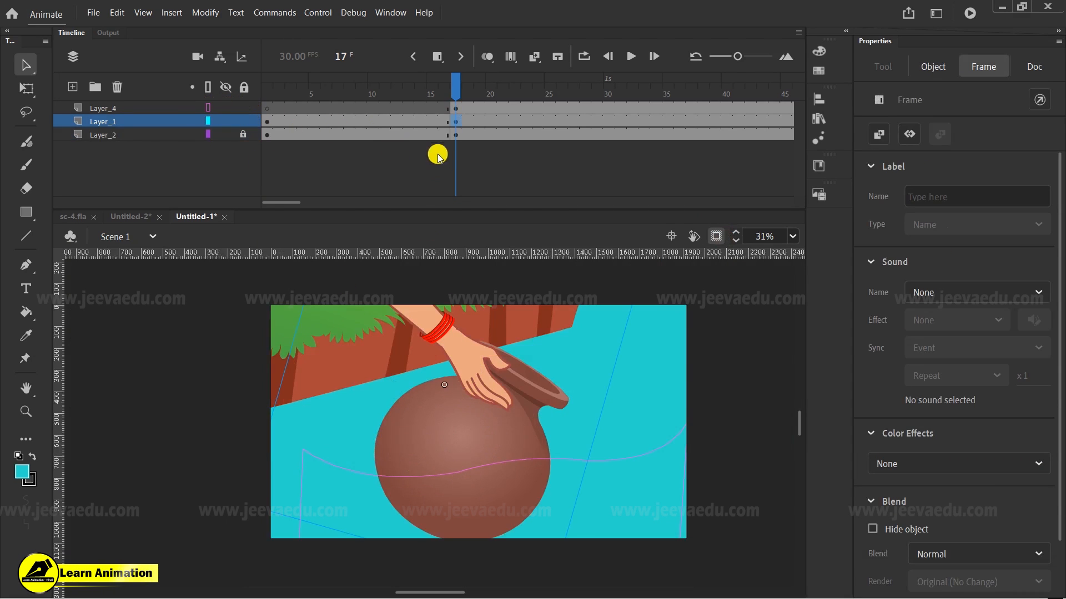
{"action": "left_click_drag", "start_coordinate": [494, 431], "coordinate": [521, 425]}
{"action": "key", "text": "q"}
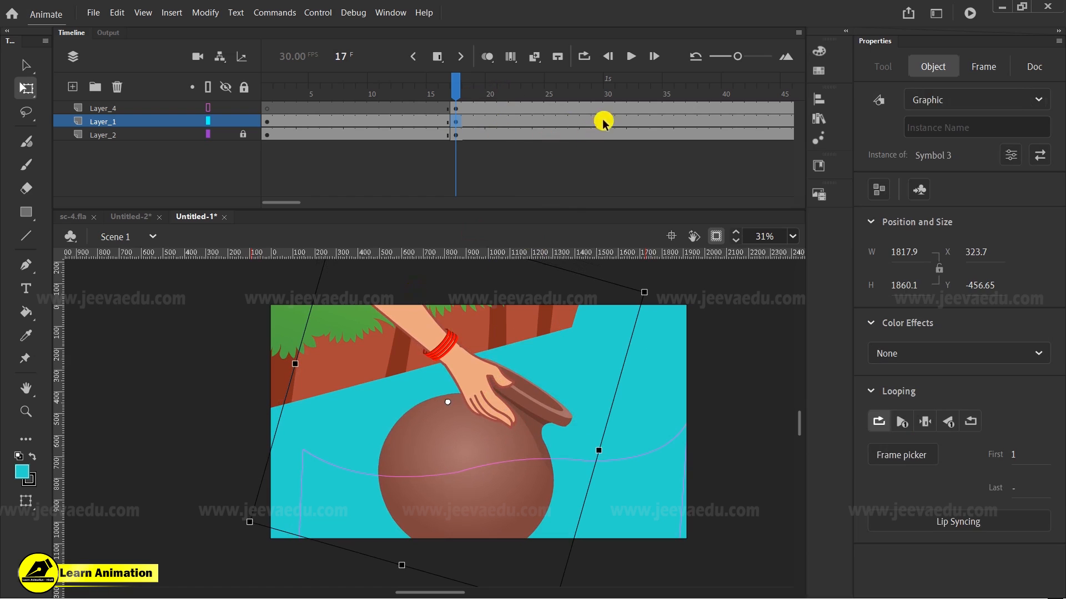
Step: Add a keyframe to Layer_1 at frame 31 and create a classic tween from frame 17 with ease 100
{"action": "left_click", "coordinate": [626, 120]}
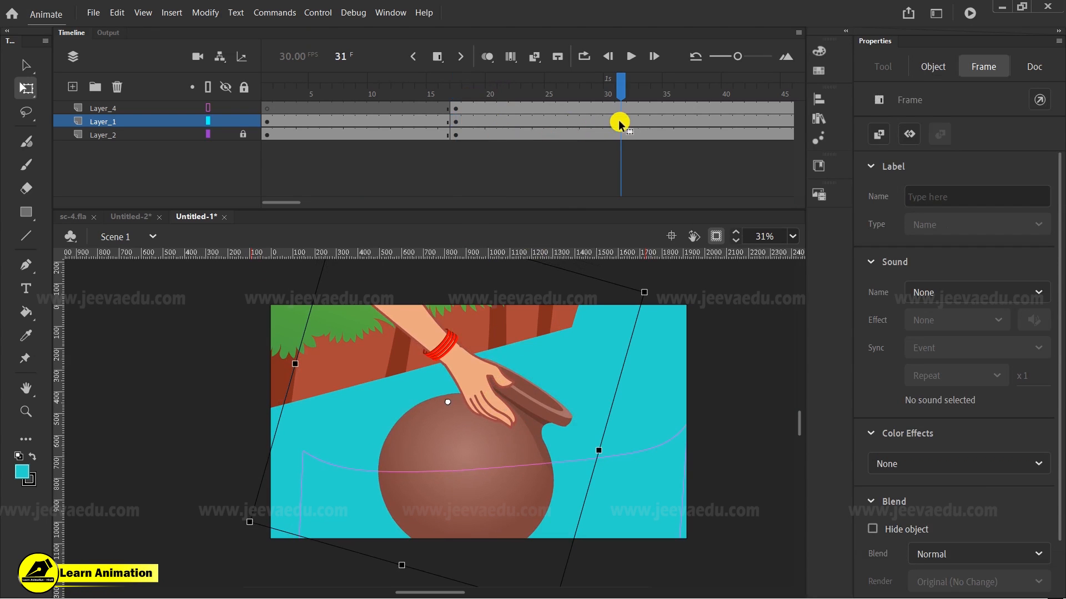
{"action": "right_click", "coordinate": [546, 122]}
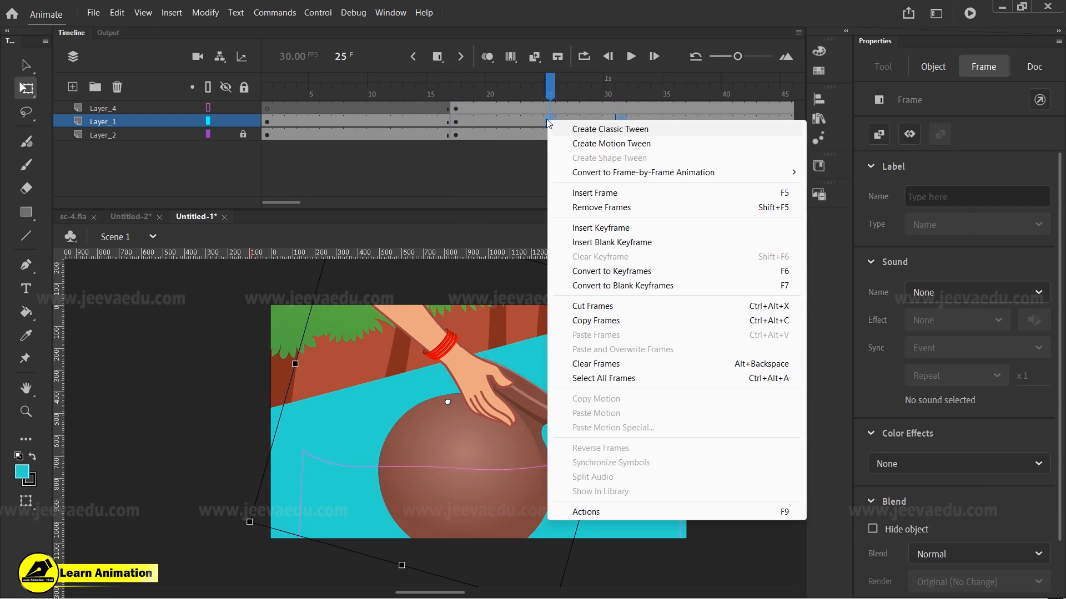
{"action": "left_click", "coordinate": [620, 130]}
{"action": "left_click", "coordinate": [591, 121]}
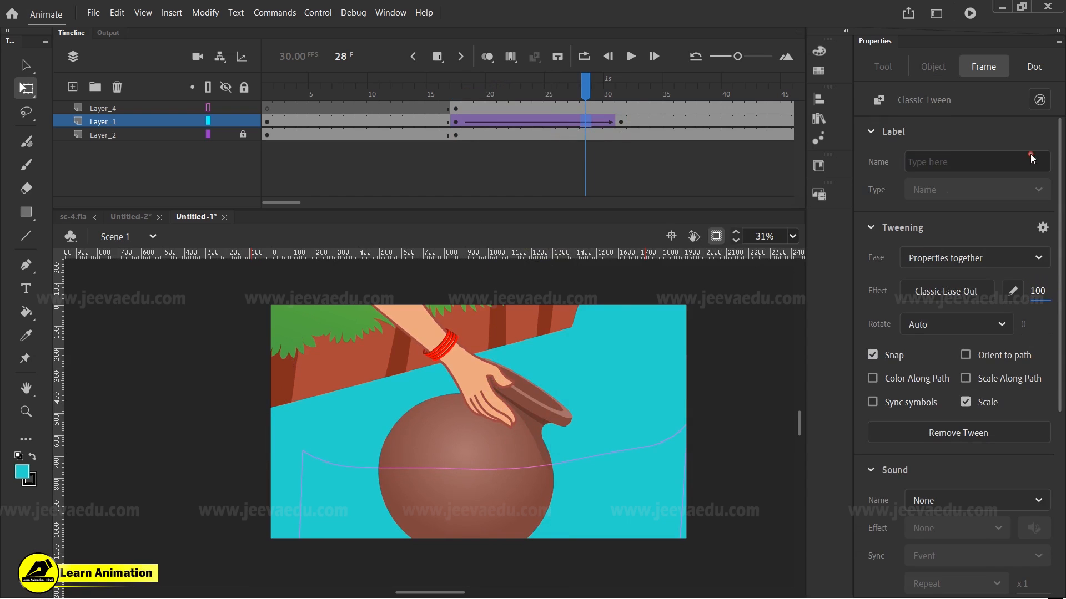
Step: At frame 17, tilt the hand-and-pot symbol and move it above the stage to about X -138.25, Y -1552.35
{"action": "left_click", "coordinate": [457, 123]}
{"action": "left_click_drag", "start_coordinate": [489, 411], "coordinate": [400, 246]}
{"action": "left_click_drag", "start_coordinate": [477, 448], "coordinate": [459, 461]}
{"action": "left_click_drag", "start_coordinate": [422, 376], "coordinate": [380, 311]}
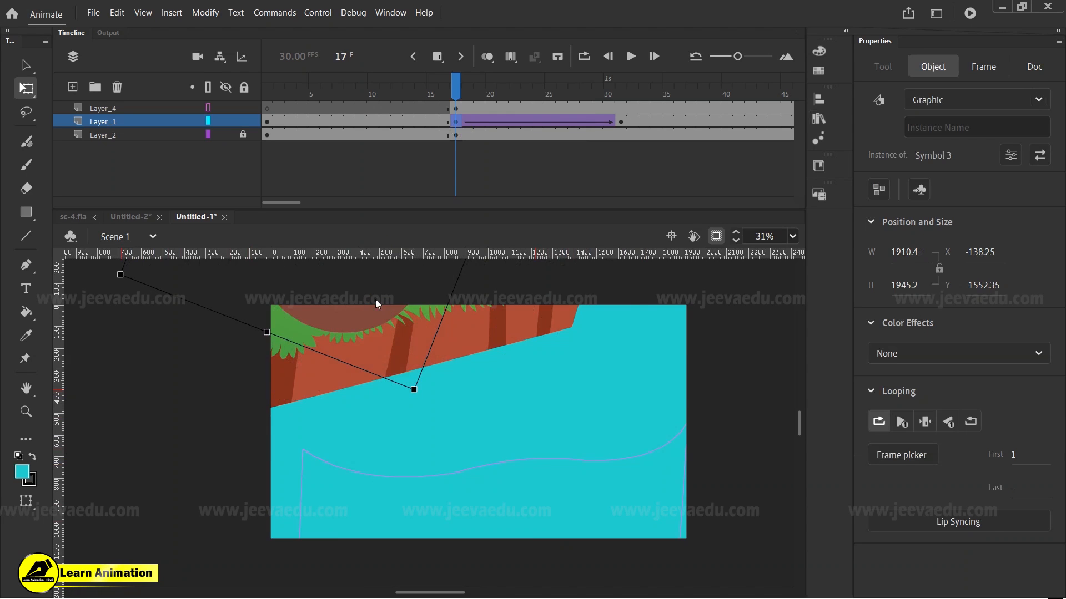
Step: Play the animation from the start to review the cut from the woman to the pot close-up
{"action": "left_click", "coordinate": [353, 113]}
{"action": "key", "text": "Return"}
{"action": "key", "text": "Return"}
{"action": "left_click_drag", "start_coordinate": [549, 83], "coordinate": [240, 149]}
{"action": "key", "text": "Return"}
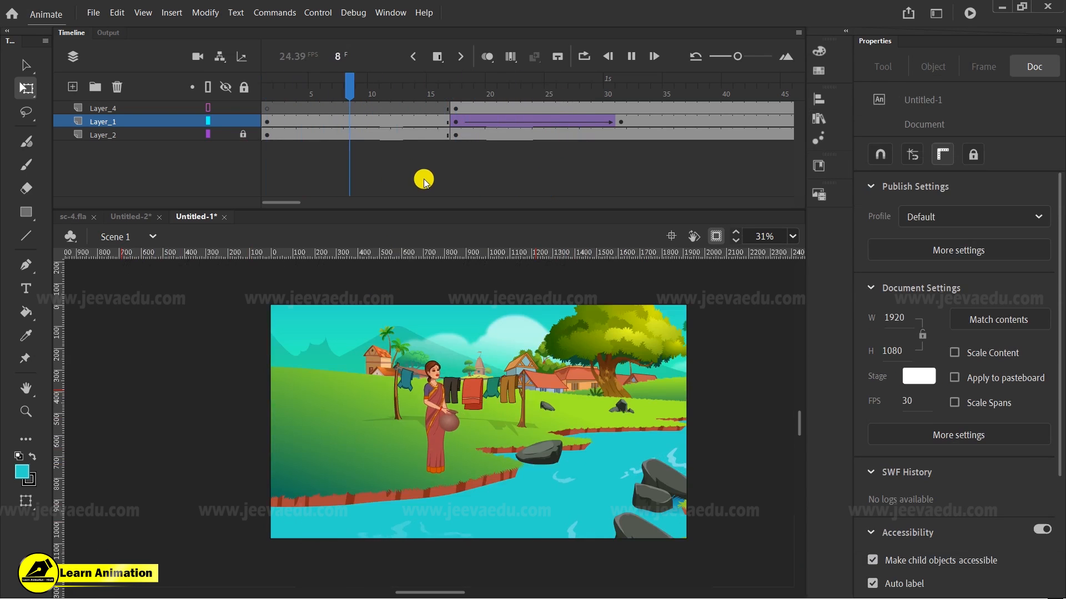
{"action": "key", "text": "Return"}
{"action": "left_click_drag", "start_coordinate": [467, 92], "coordinate": [445, 111]}
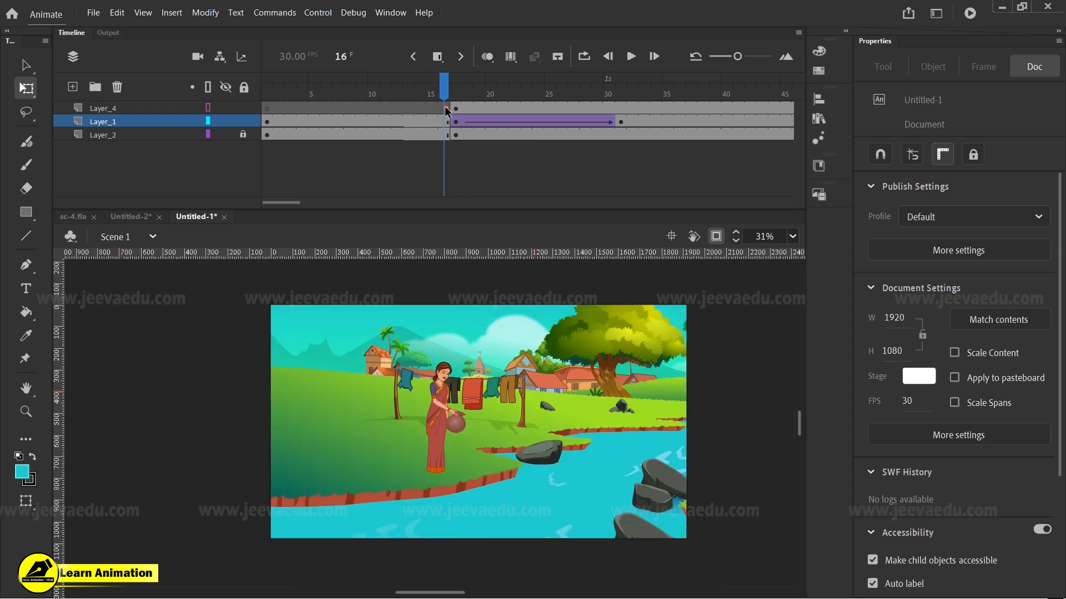
Step: Open the woman's symbol at frame 16 and examine how her movement ends around frames 14 to 16
{"action": "left_click", "coordinate": [433, 410]}
{"action": "key", "text": "v"}
{"action": "double_click", "coordinate": [458, 427]}
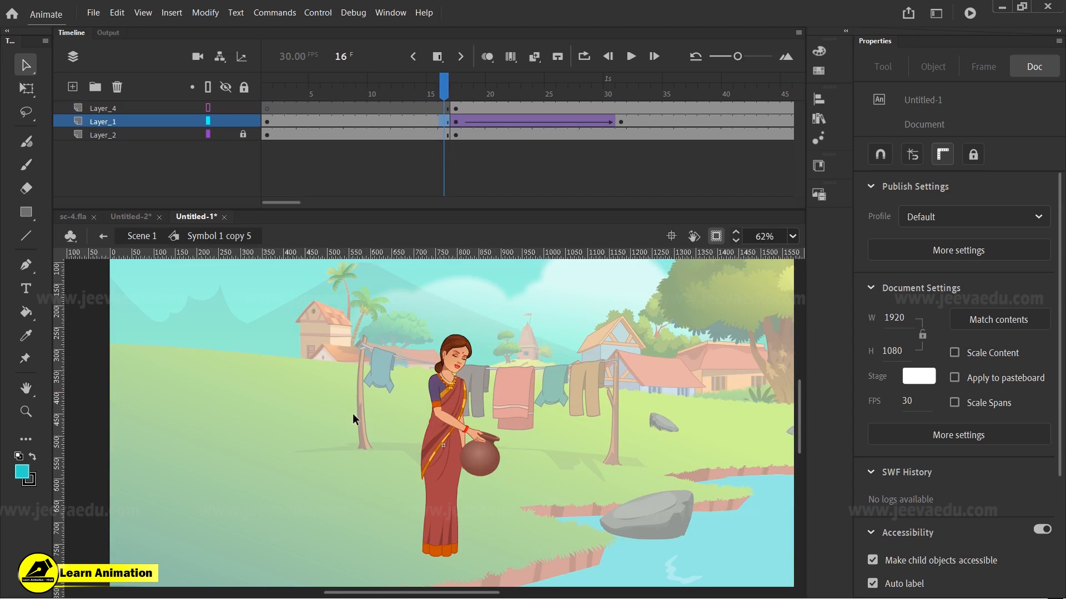
{"action": "double_click", "coordinate": [352, 414]}
{"action": "double_click", "coordinate": [465, 459]}
{"action": "left_click_drag", "start_coordinate": [465, 105], "coordinate": [420, 96]}
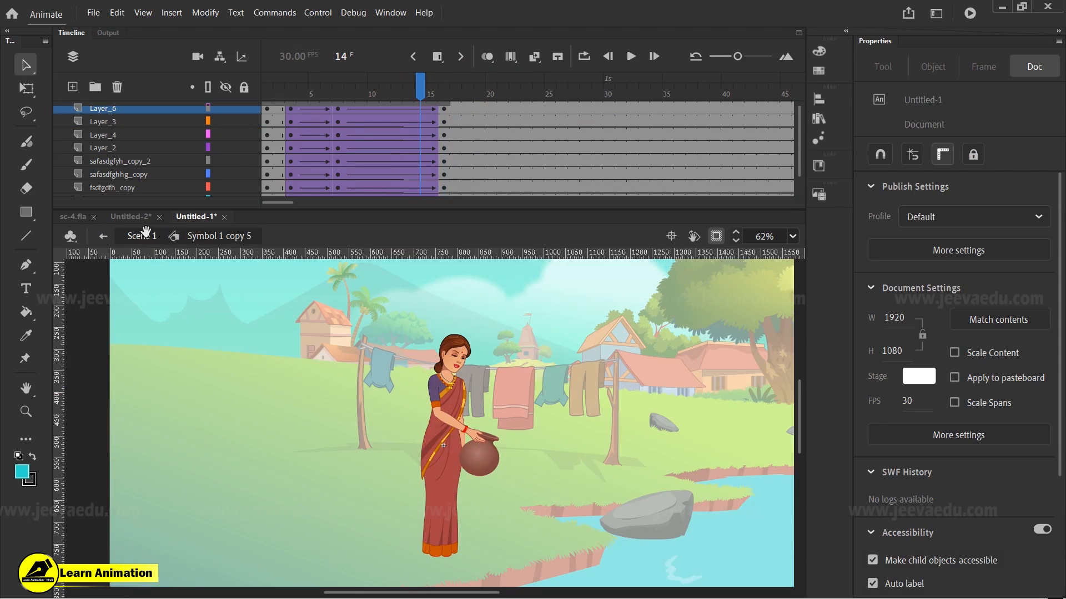
Step: Return to Scene 1 and remove frames 14 to 16 from all three layers
{"action": "left_click", "coordinate": [147, 237]}
{"action": "left_click", "coordinate": [423, 93]}
{"action": "left_click_drag", "start_coordinate": [423, 110], "coordinate": [446, 151]}
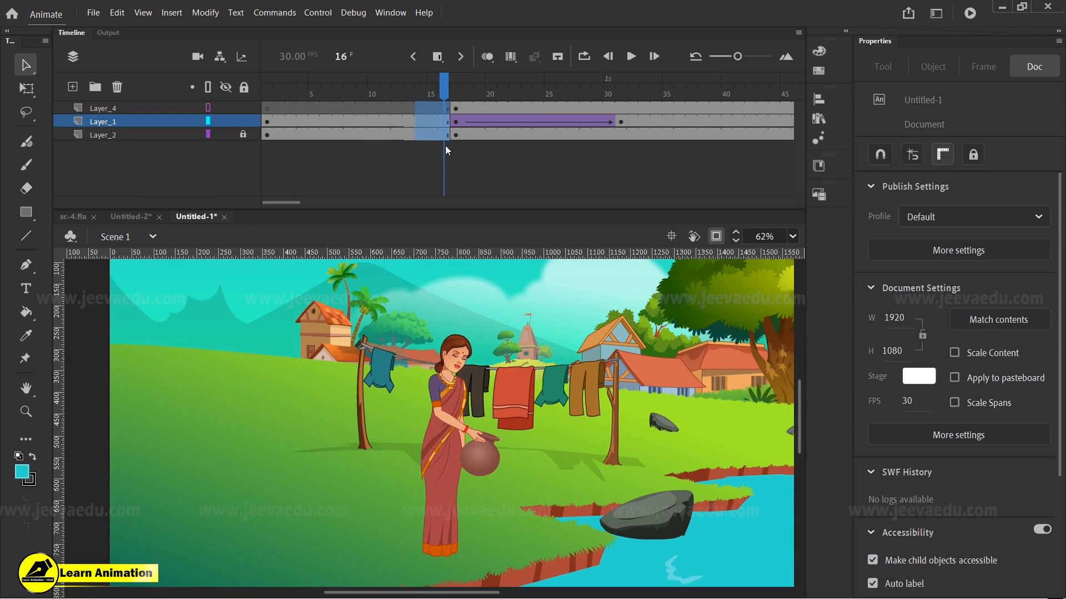
{"action": "left_click", "coordinate": [445, 147]}
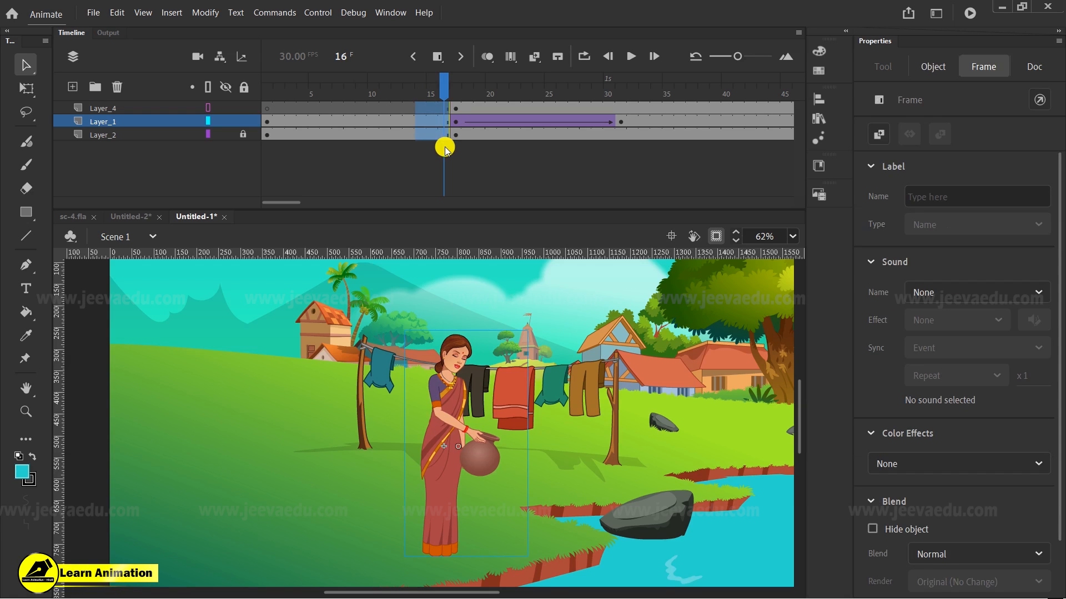
{"action": "key", "text": "shift+F5"}
Step: Fit the stage in view at frame 1 and play the shortened animation
{"action": "left_click_drag", "start_coordinate": [434, 93], "coordinate": [242, 119]}
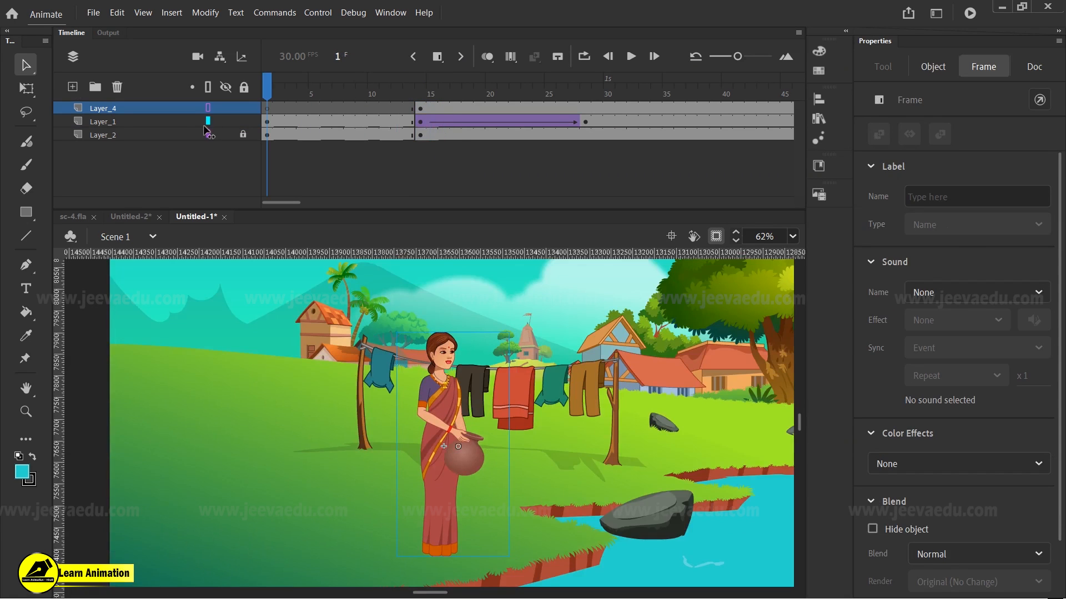
{"action": "left_click", "coordinate": [441, 442]}
{"action": "key", "text": "z"}
{"action": "left_click", "coordinate": [455, 470], "text": "alt"}
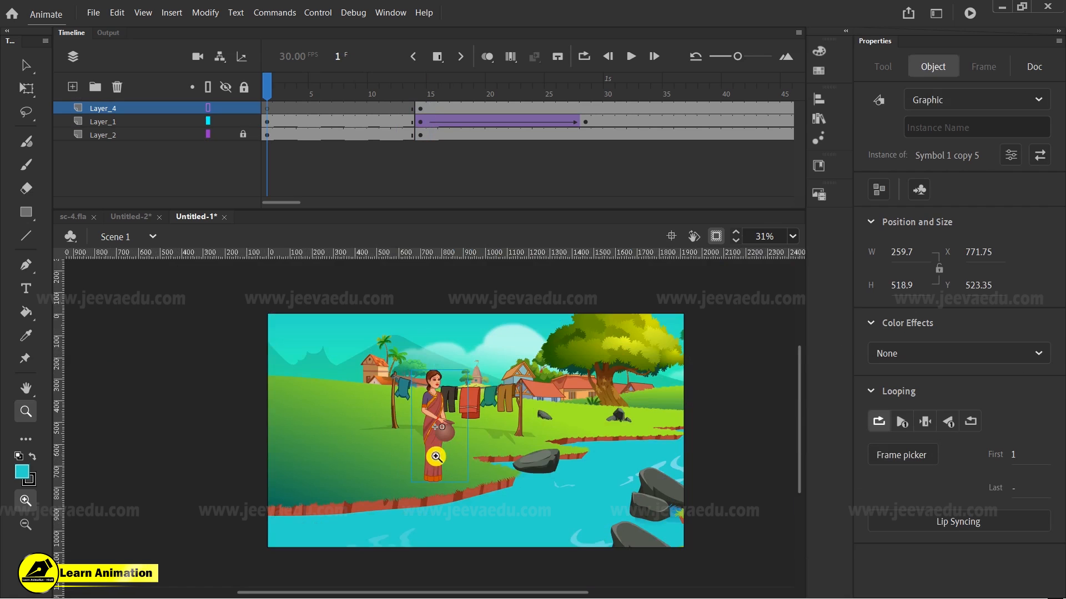
{"action": "mouse_move", "coordinate": [262, 305]}
{"action": "left_mouse_down"}
{"action": "mouse_move", "coordinate": [614, 595]}
{"action": "mouse_move", "coordinate": [702, 578]}
{"action": "left_mouse_up"}
{"action": "key", "text": "space"}
{"action": "left_click_drag", "start_coordinate": [659, 543], "coordinate": [677, 553]}
{"action": "key", "text": "Return"}
{"action": "key", "text": "Return"}
Step: Review the pot's entry up to frame 28 and open the hand-and-pot symbol on Layer_1
{"action": "left_click_drag", "start_coordinate": [494, 94], "coordinate": [585, 156]}
{"action": "key", "text": "v"}
{"action": "left_click", "coordinate": [478, 436]}
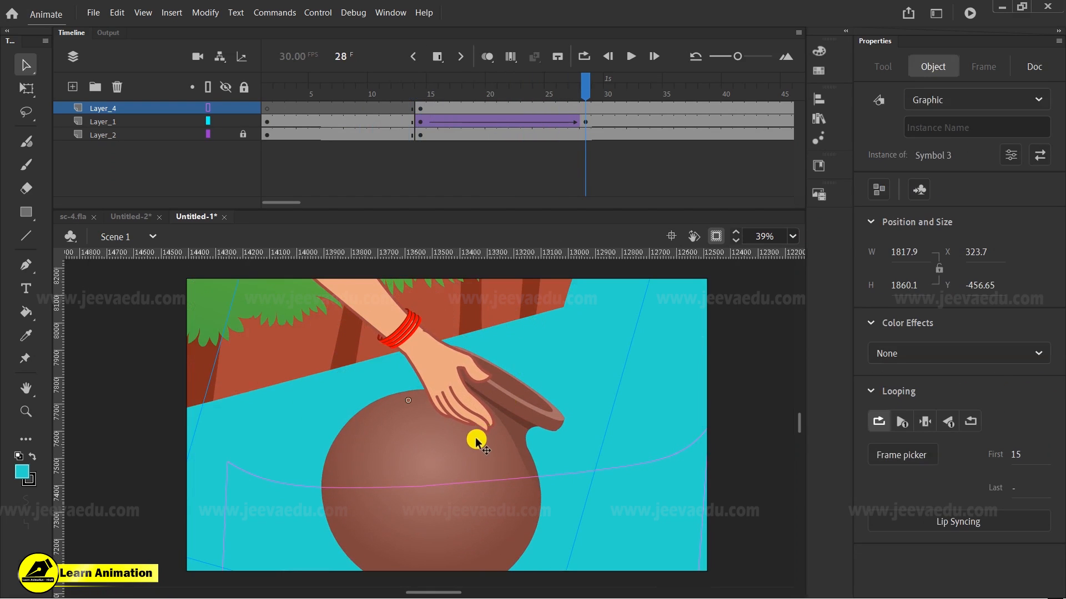
{"action": "left_click_drag", "start_coordinate": [440, 152], "coordinate": [585, 150]}
{"action": "left_click", "coordinate": [503, 430]}
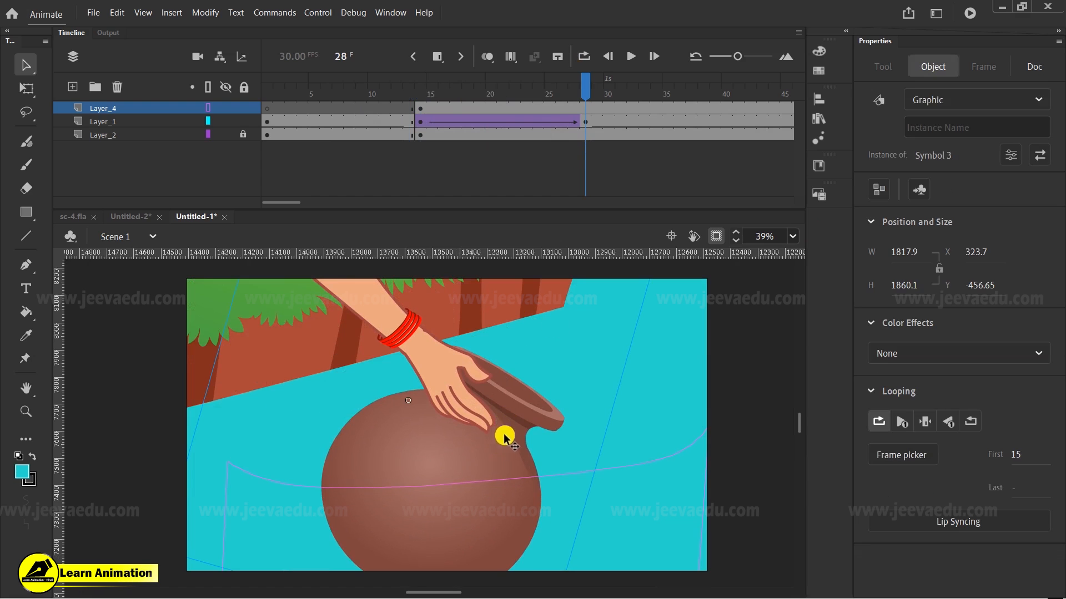
{"action": "left_click_drag", "start_coordinate": [577, 104], "coordinate": [583, 141]}
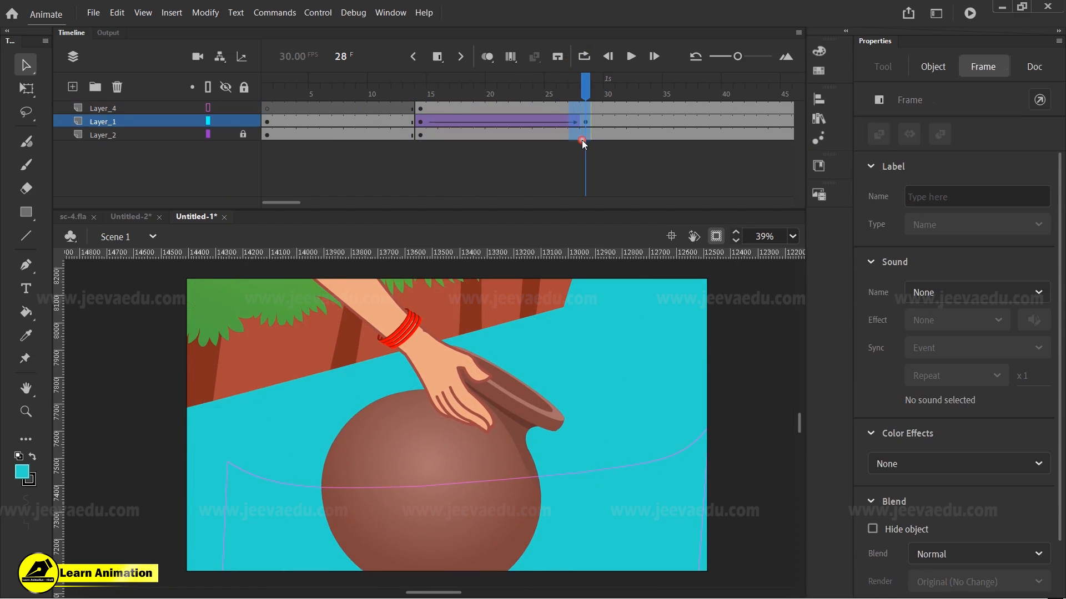
{"action": "double_click", "coordinate": [482, 461]}
{"action": "left_click", "coordinate": [482, 458]}
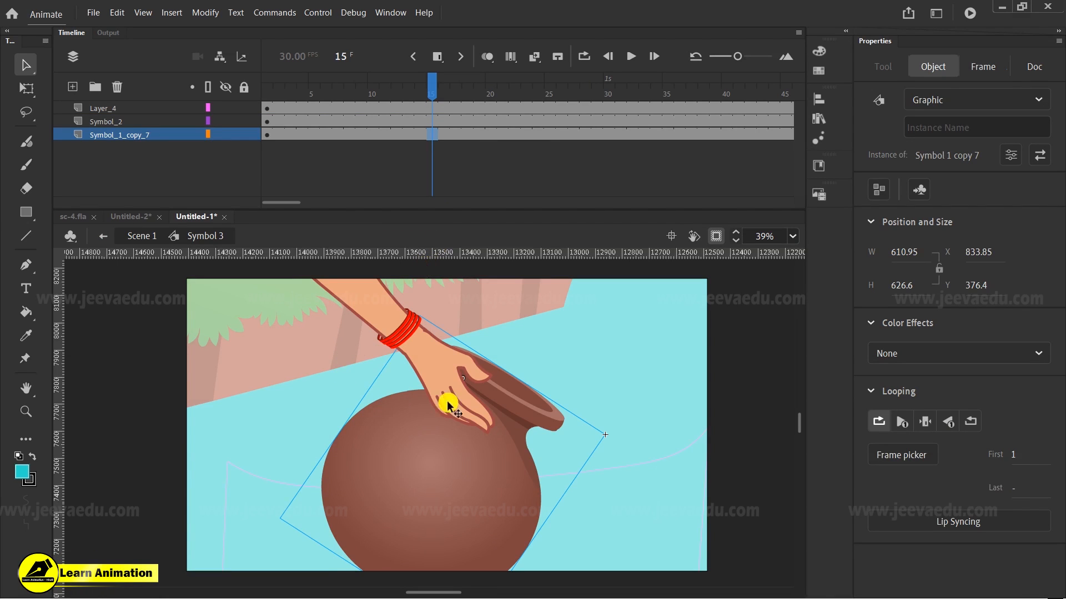
Step: Add frame-15 keyframes to Layer_4 and Symbol_1_copy_7, and create classic tweens from frame 1 with ease 100
{"action": "left_click", "coordinate": [462, 405]}
{"action": "left_click", "coordinate": [434, 122]}
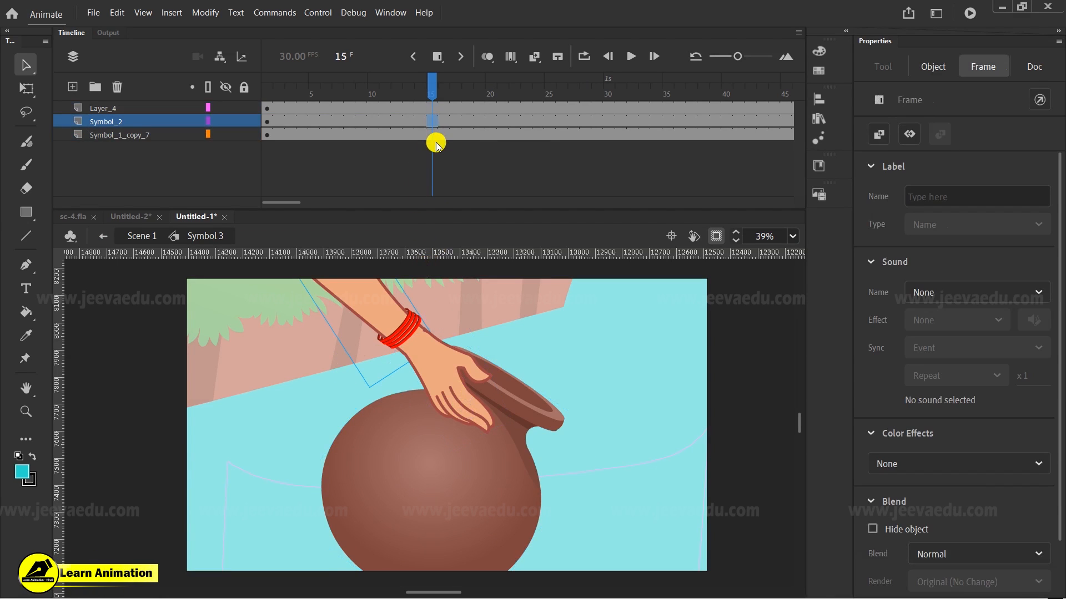
{"action": "left_click", "coordinate": [434, 136]}
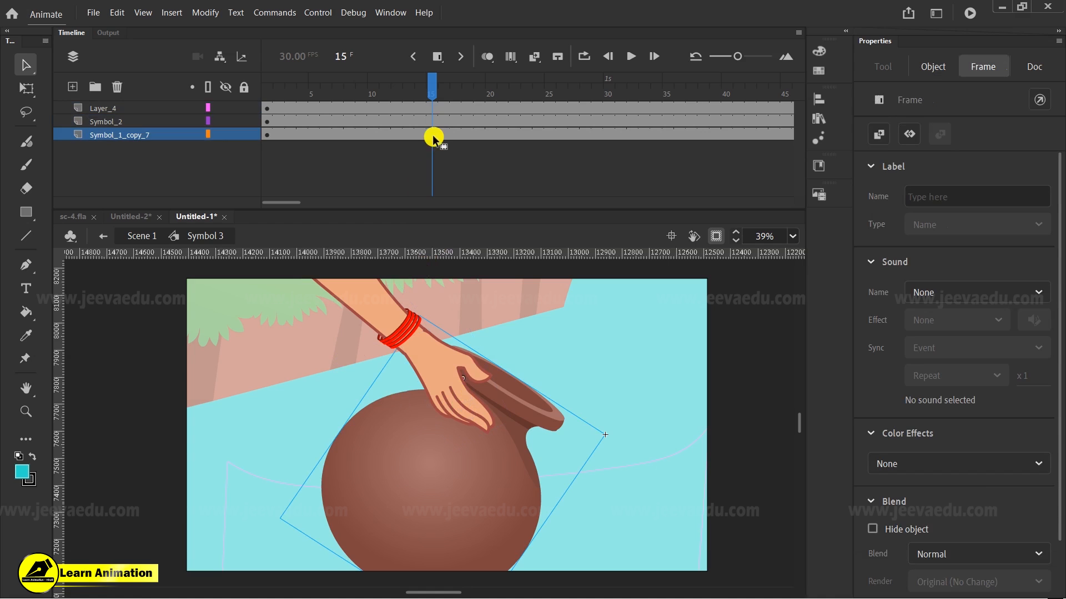
{"action": "left_click", "coordinate": [434, 106]}
{"action": "right_click", "coordinate": [384, 109]}
{"action": "left_click", "coordinate": [410, 117]}
{"action": "right_click", "coordinate": [387, 135]}
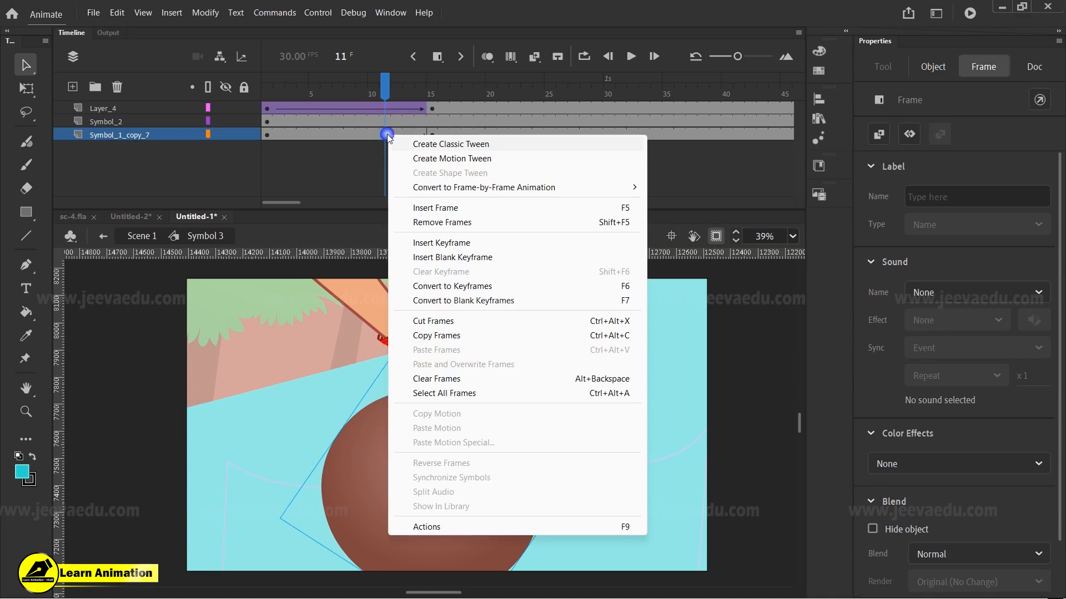
{"action": "left_click", "coordinate": [421, 144]}
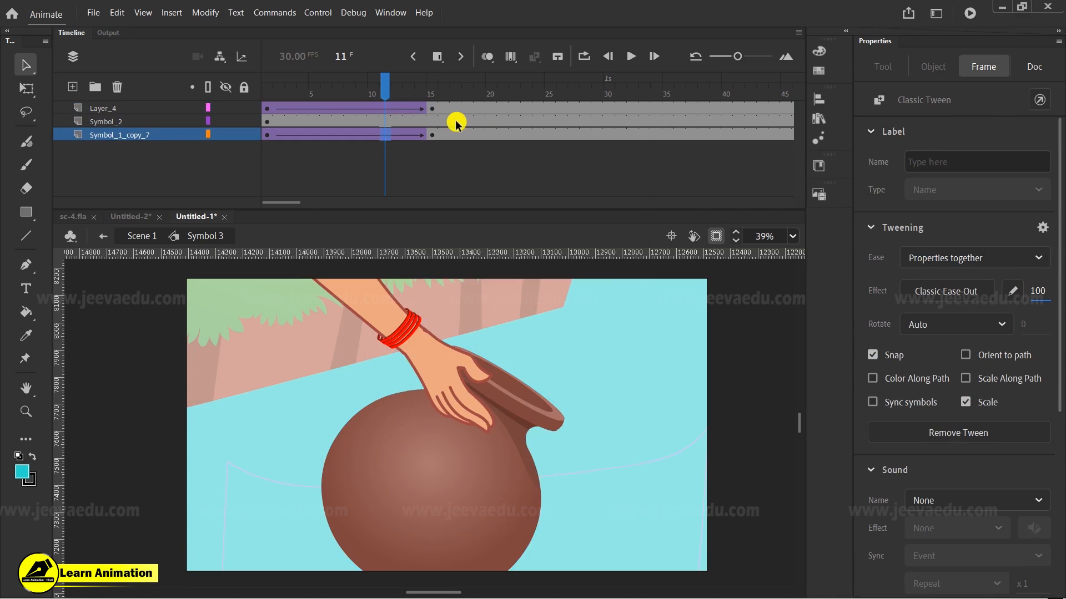
Step: At frame 15, place the hand and pot's transformation point at the wrist and rotate both clockwise about it
{"action": "left_click", "coordinate": [408, 108]}
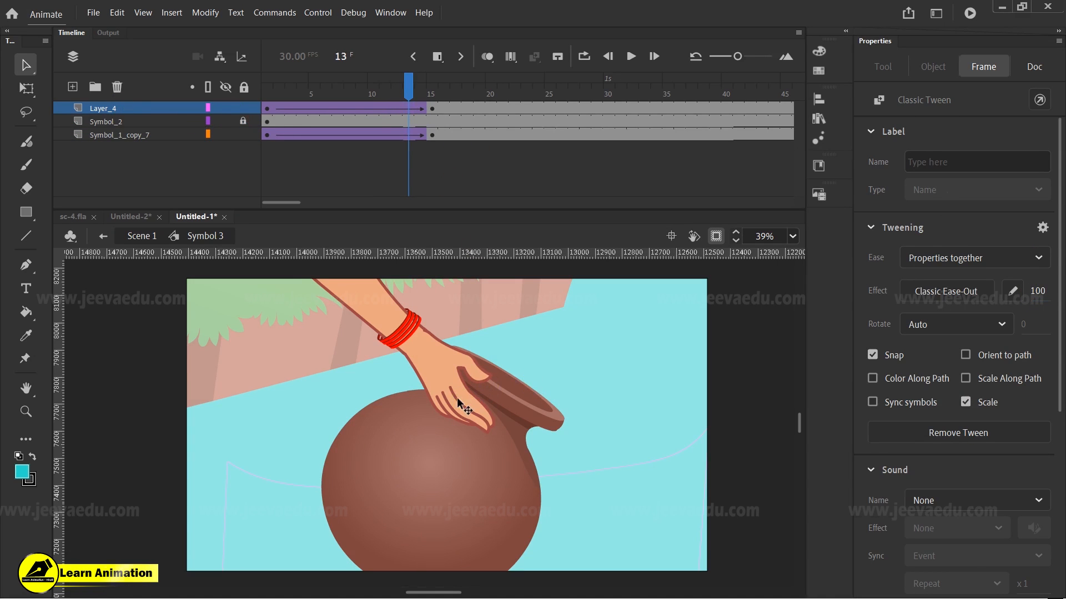
{"action": "left_click", "coordinate": [506, 481]}
{"action": "left_click", "coordinate": [433, 108]}
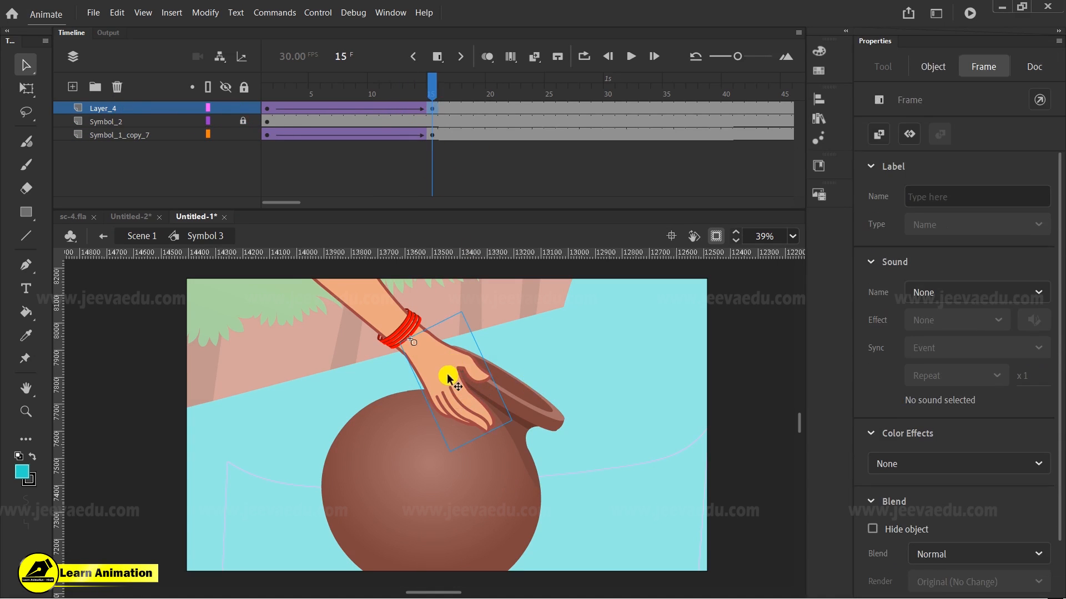
{"action": "left_click", "coordinate": [472, 492]}
{"action": "key", "text": "q"}
{"action": "left_click_drag", "start_coordinate": [445, 469], "coordinate": [412, 340]}
{"action": "left_click_drag", "start_coordinate": [516, 408], "coordinate": [491, 306]}
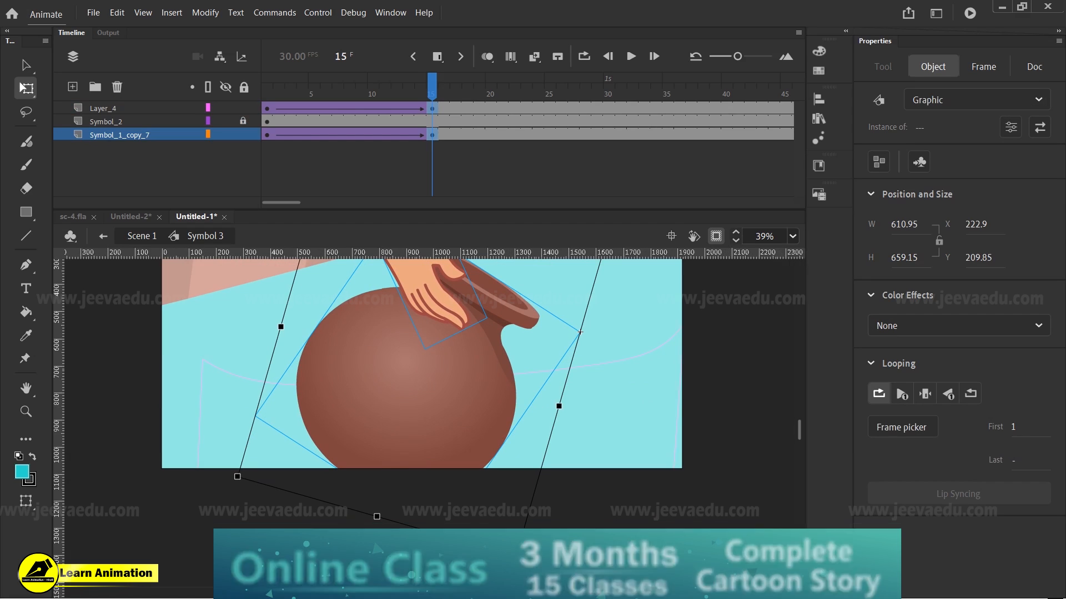
{"action": "left_click_drag", "start_coordinate": [522, 555], "coordinate": [424, 531]}
Step: Reposition the hand and pot's pivot on the wrist and rotate both slightly counterclockwise, keeping the hand joined to the arm
{"action": "key", "text": "z"}
{"action": "left_click", "coordinate": [444, 393], "text": "alt"}
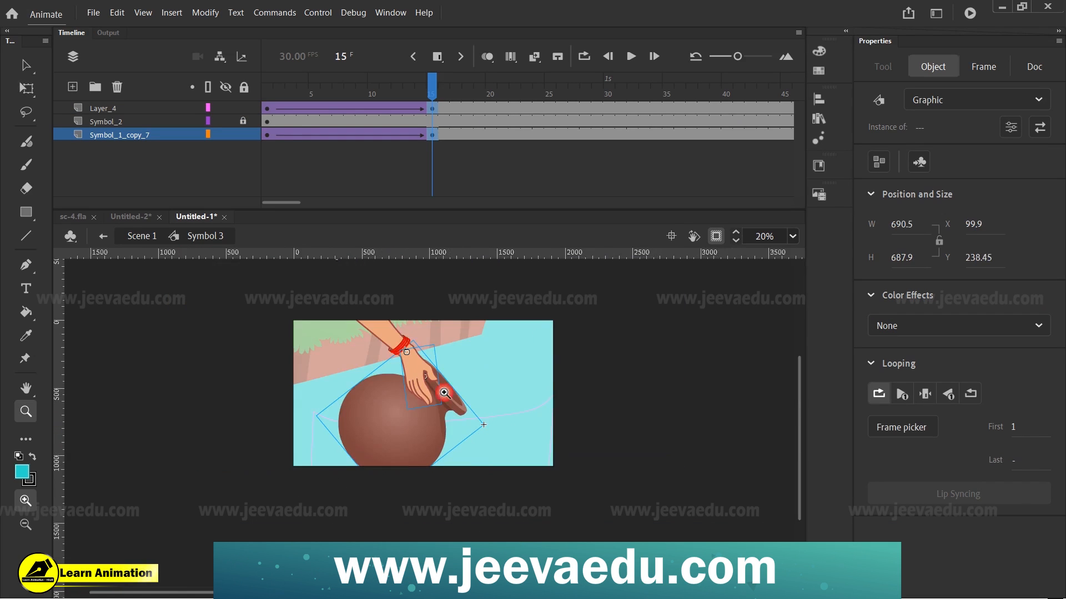
{"action": "left_click", "coordinate": [408, 393]}
{"action": "left_click", "coordinate": [444, 434], "text": "alt"}
{"action": "key", "text": "q"}
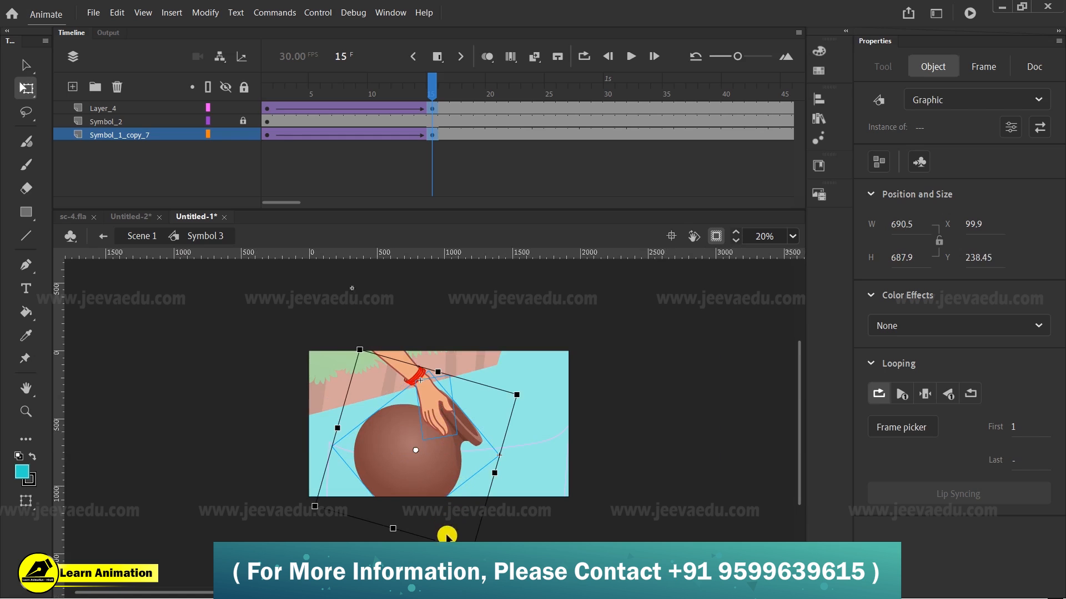
{"action": "left_click_drag", "start_coordinate": [475, 555], "coordinate": [485, 549]}
{"action": "key", "text": "ctrl+z"}
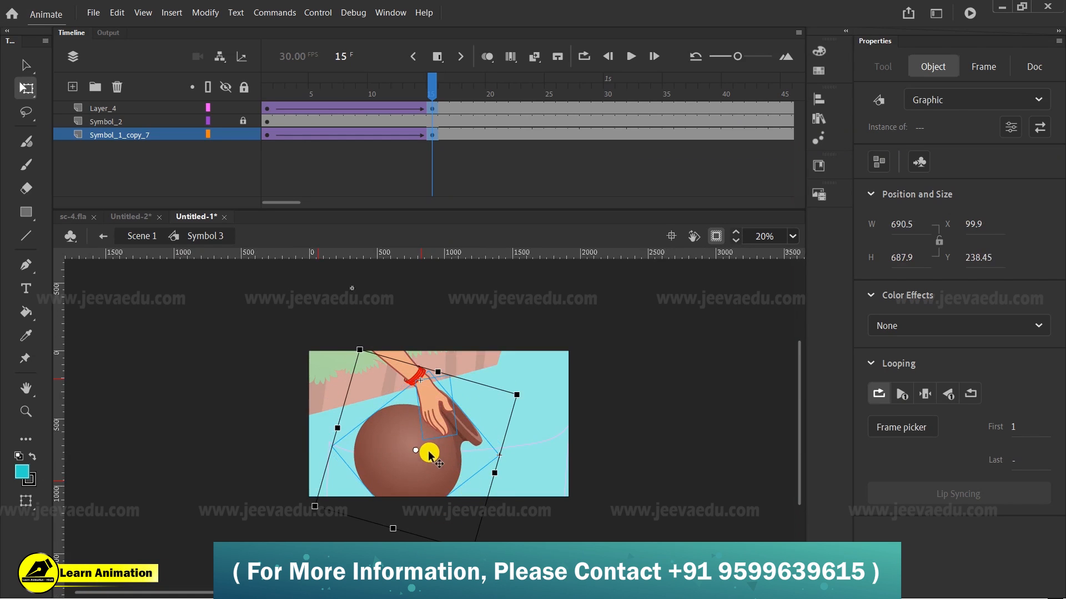
{"action": "left_click_drag", "start_coordinate": [414, 449], "coordinate": [428, 392]}
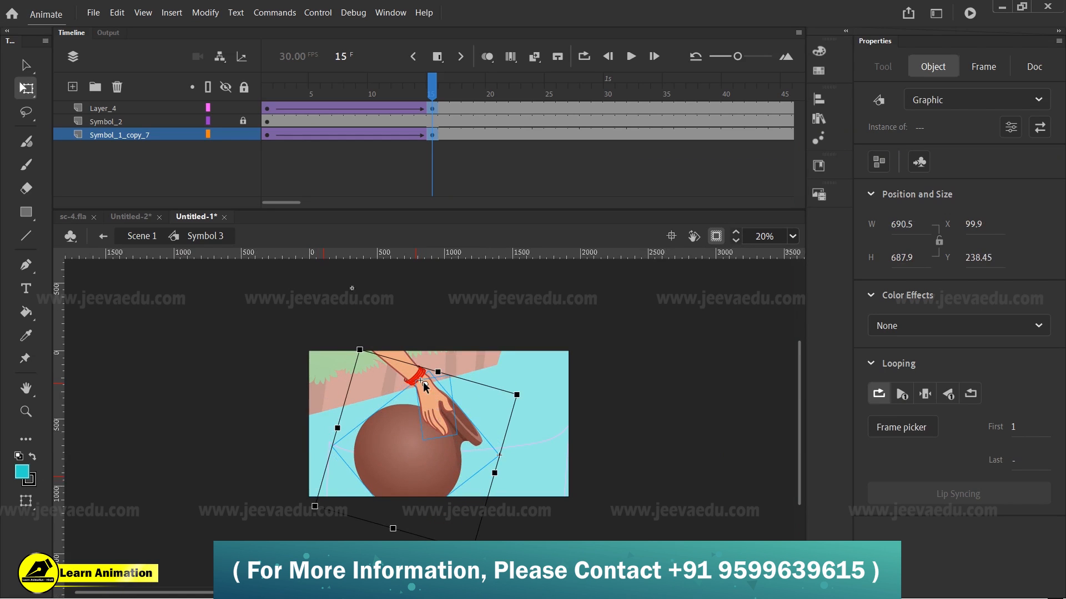
{"action": "left_click_drag", "start_coordinate": [473, 552], "coordinate": [500, 532]}
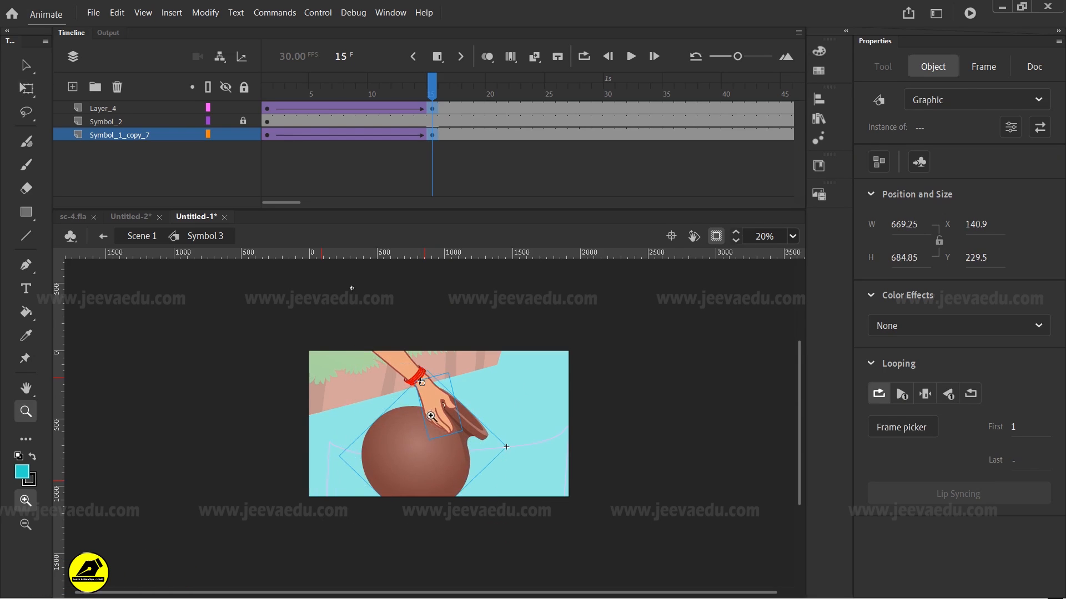
{"action": "key", "text": "z"}
{"action": "left_click", "coordinate": [428, 391]}
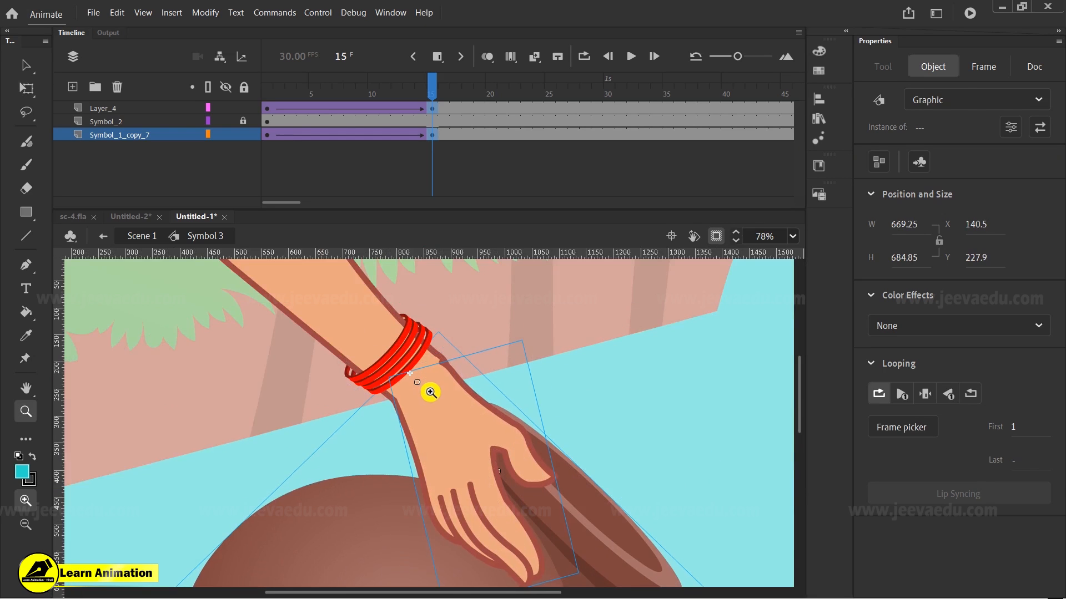
{"action": "left_click", "coordinate": [415, 486], "text": "alt"}
{"action": "left_click", "coordinate": [416, 486], "text": "alt"}
Step: Return to Scene 1 and move the hand-and-pot symbol at frame 28 down and slightly right into the water
{"action": "left_click", "coordinate": [432, 135]}
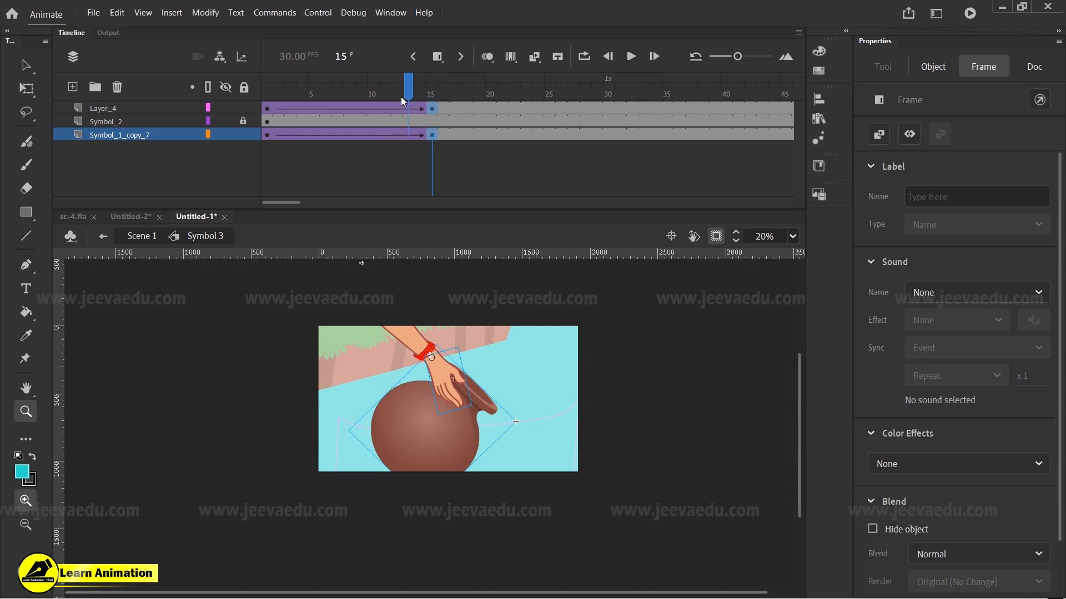
{"action": "left_click", "coordinate": [141, 235]}
{"action": "left_click_drag", "start_coordinate": [450, 93], "coordinate": [526, 175]}
{"action": "key", "text": "v"}
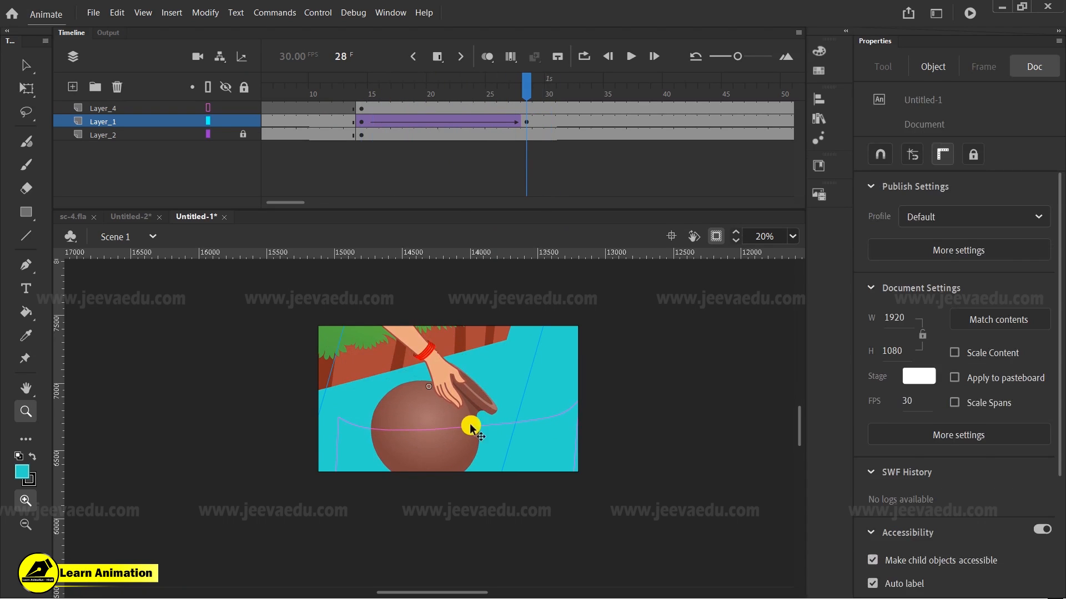
{"action": "left_click", "coordinate": [451, 420]}
{"action": "left_click_drag", "start_coordinate": [453, 413], "coordinate": [466, 438]}
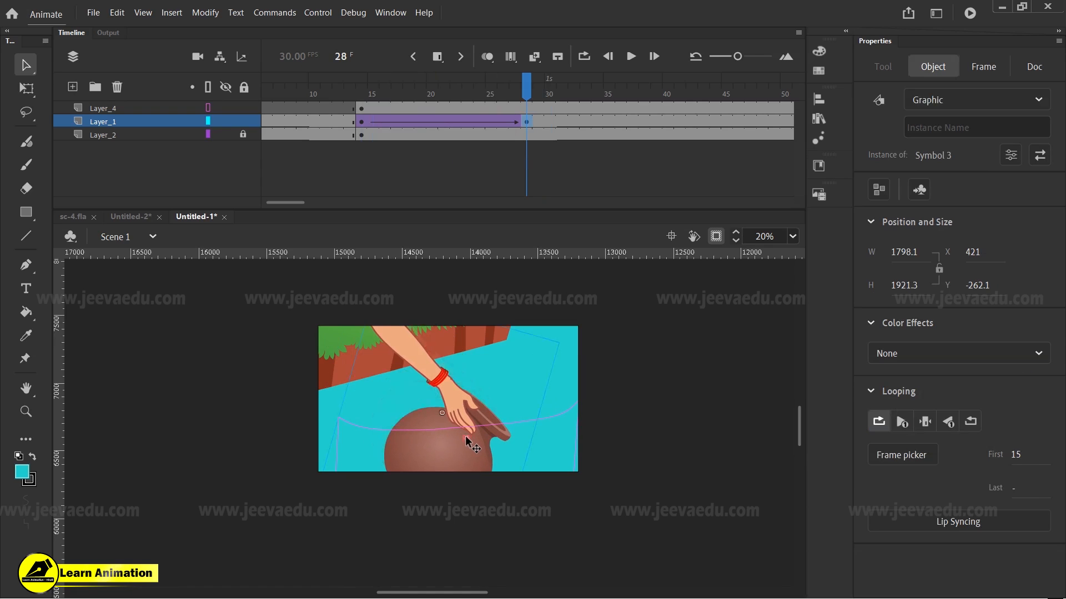
Step: Play the scene from frame 9 and turn off outline display for Layer_4
{"action": "left_click_drag", "start_coordinate": [525, 94], "coordinate": [307, 136]}
{"action": "key", "text": "Return"}
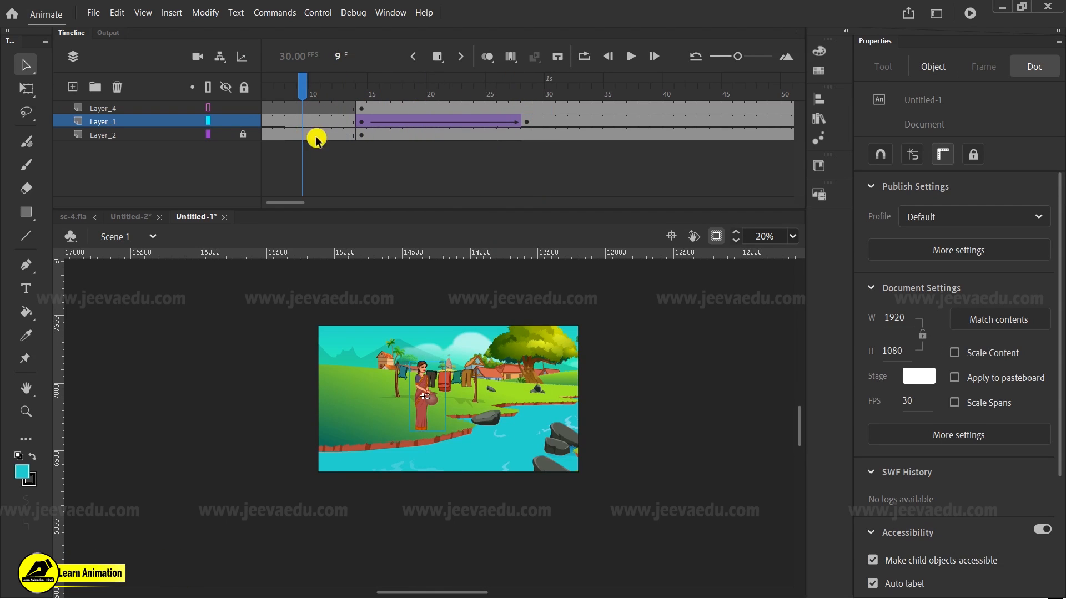
{"action": "key", "text": "Return"}
{"action": "left_click", "coordinate": [209, 111]}
Step: Add a keyframe at frame 39 on Layer_1, clear its frame-28 keyframe and play the lengthened tween
{"action": "left_click_drag", "start_coordinate": [554, 98], "coordinate": [668, 116]}
{"action": "left_click", "coordinate": [657, 123]}
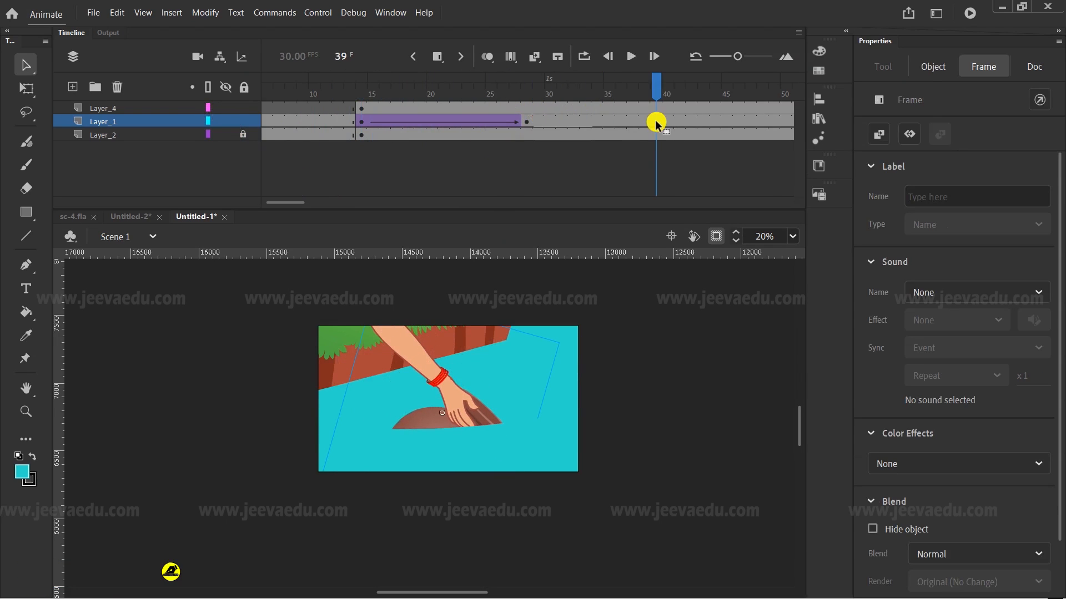
{"action": "right_click", "coordinate": [526, 122]}
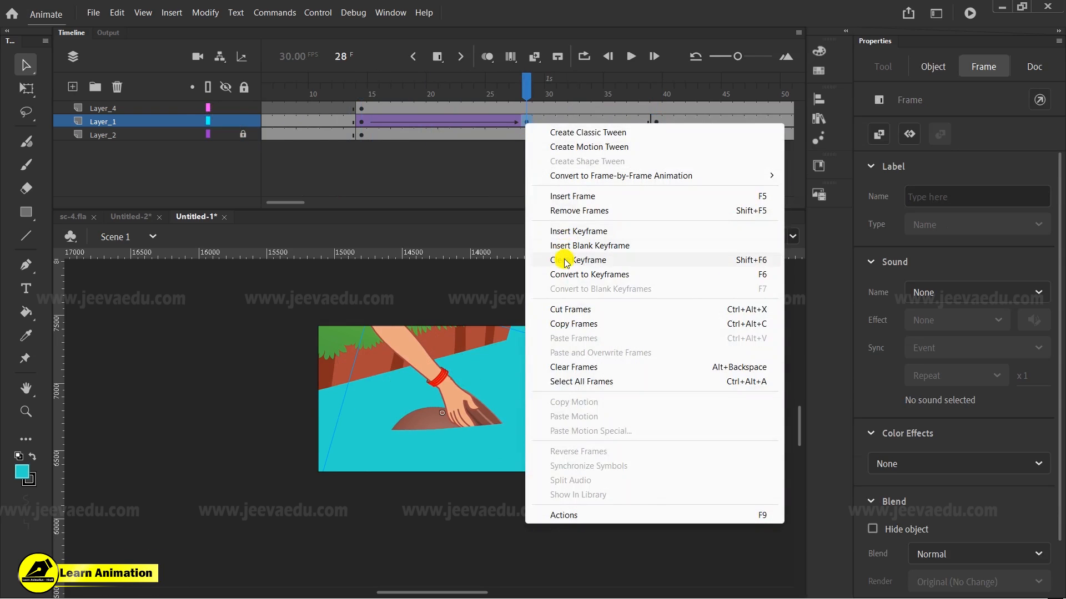
{"action": "left_click", "coordinate": [563, 259]}
{"action": "key", "text": "Return"}
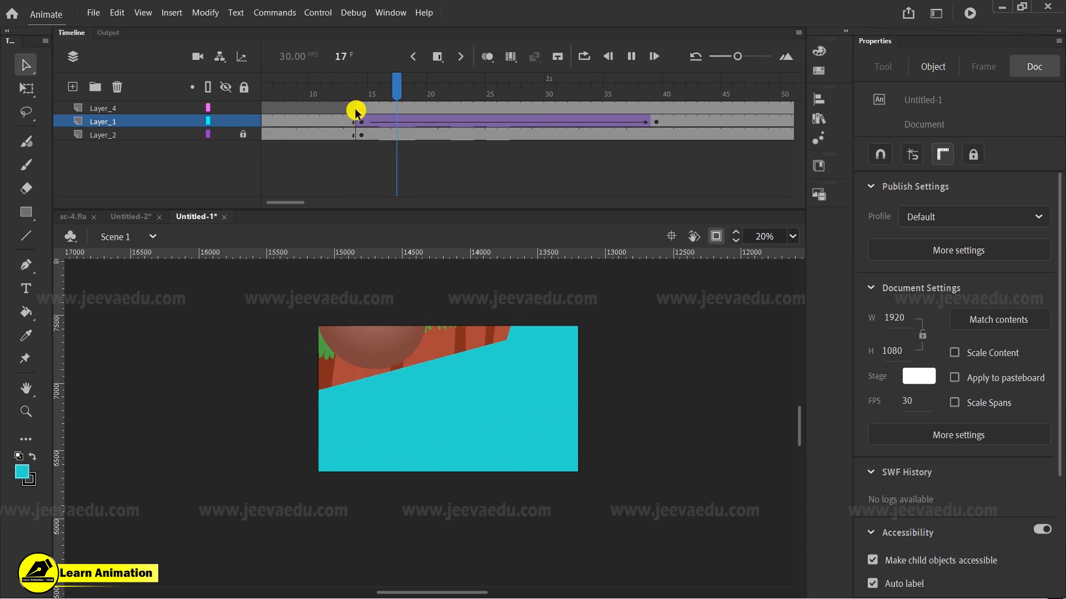
Step: Find where the pot meets the water, add a layer above Layer_4 and insert a blank keyframe at frame 22
{"action": "left_click", "coordinate": [364, 119]}
{"action": "left_click_drag", "start_coordinate": [365, 117], "coordinate": [464, 141]}
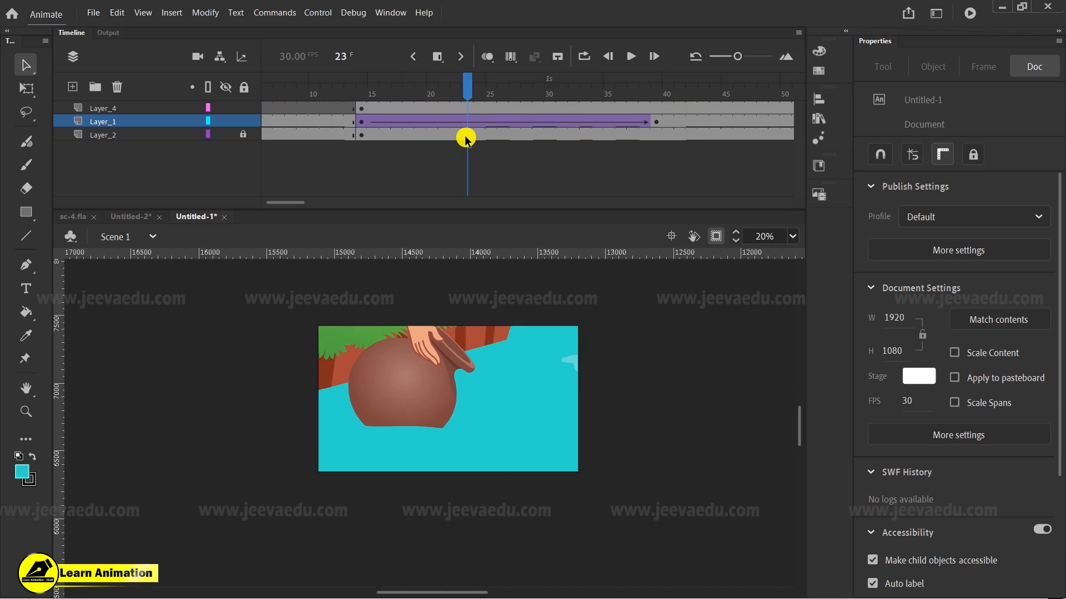
{"action": "mouse_move", "coordinate": [465, 95]}
{"action": "left_mouse_down"}
{"action": "mouse_move", "coordinate": [435, 90]}
{"action": "mouse_move", "coordinate": [457, 100]}
{"action": "left_mouse_up"}
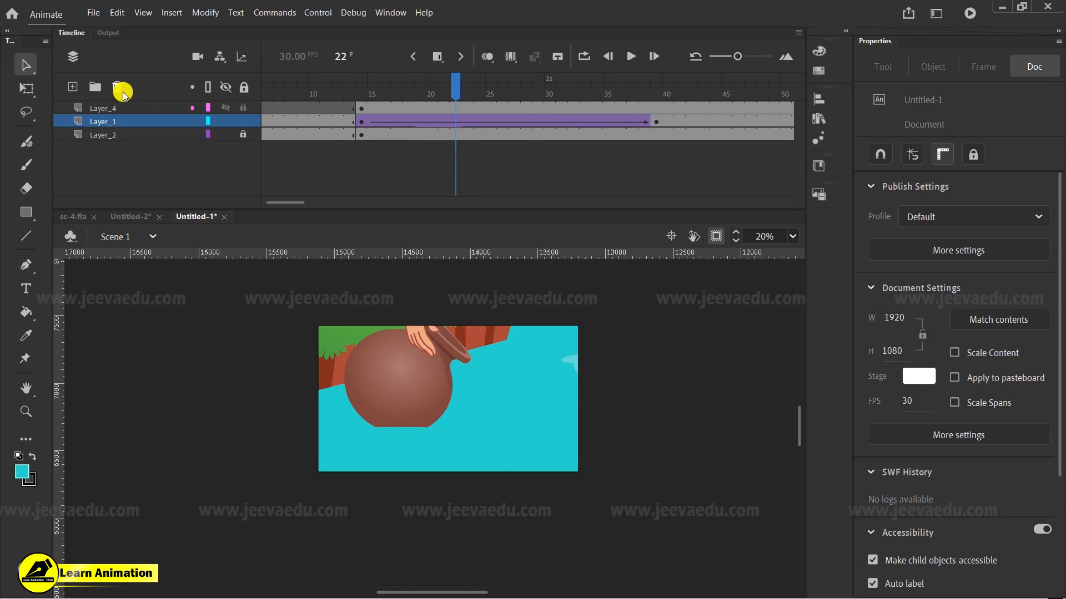
{"action": "left_click", "coordinate": [126, 109]}
{"action": "left_click", "coordinate": [73, 87]}
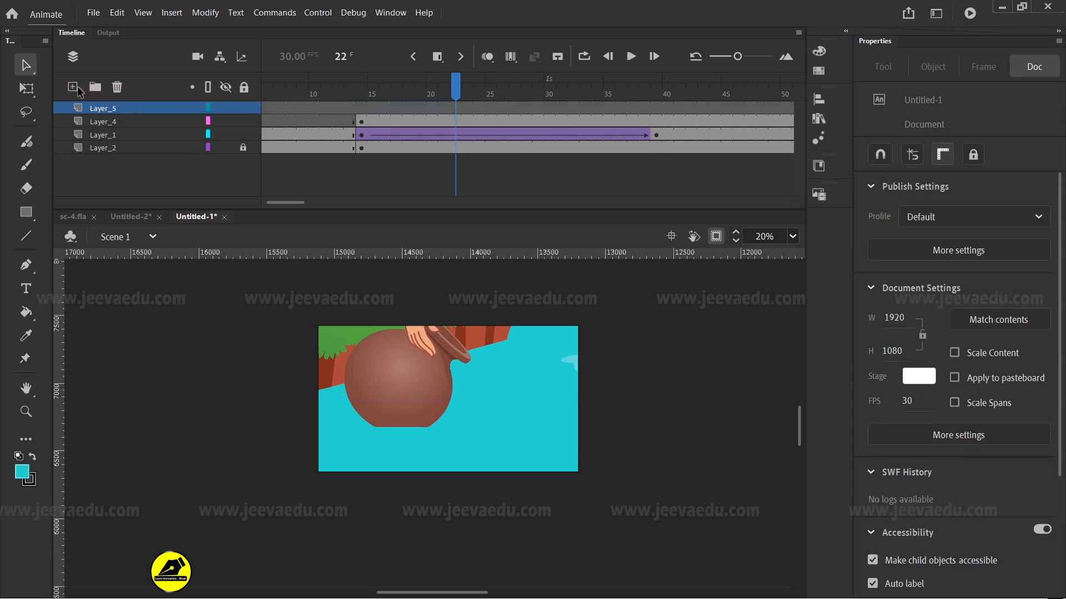
{"action": "left_click", "coordinate": [459, 109]}
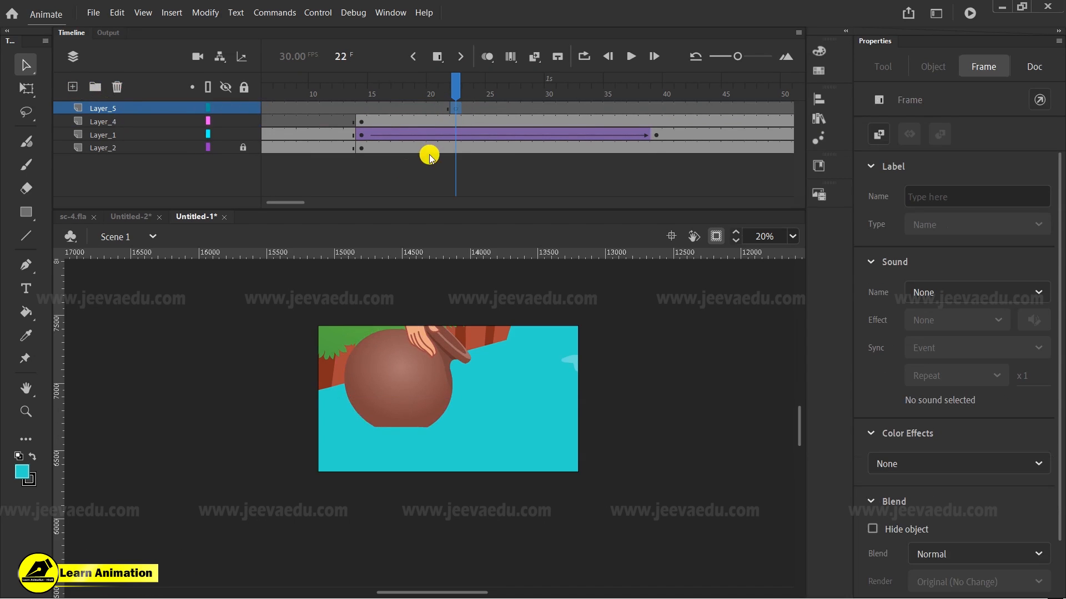
Step: Copy the water ripple symbol from the Untitled-2 document and paste it into Layer_5 at frame 22 of Untitled-1
{"action": "left_click", "coordinate": [135, 217]}
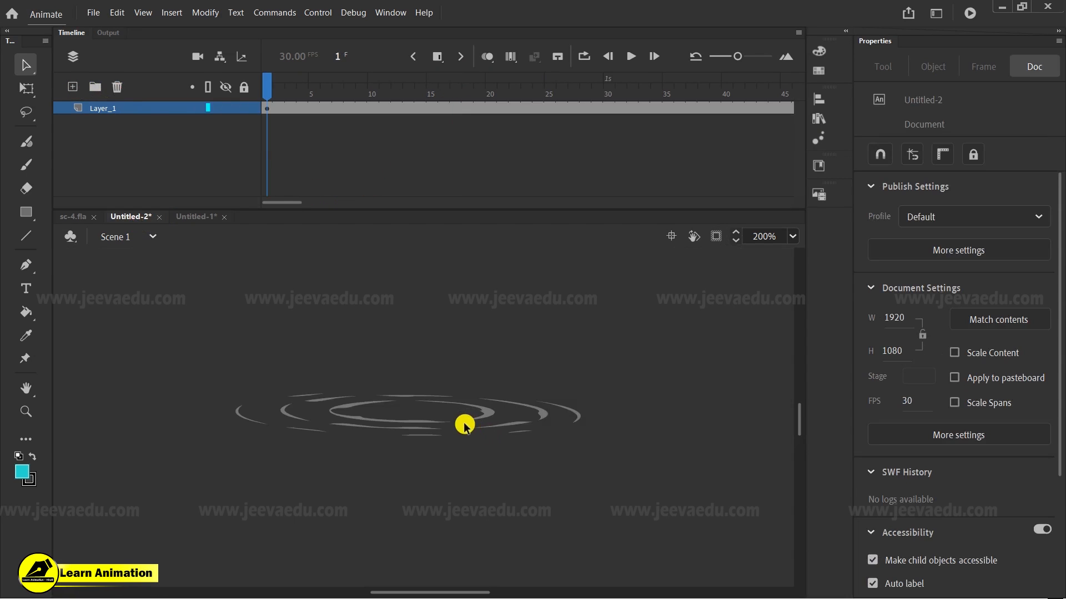
{"action": "left_click_drag", "start_coordinate": [294, 89], "coordinate": [527, 166]}
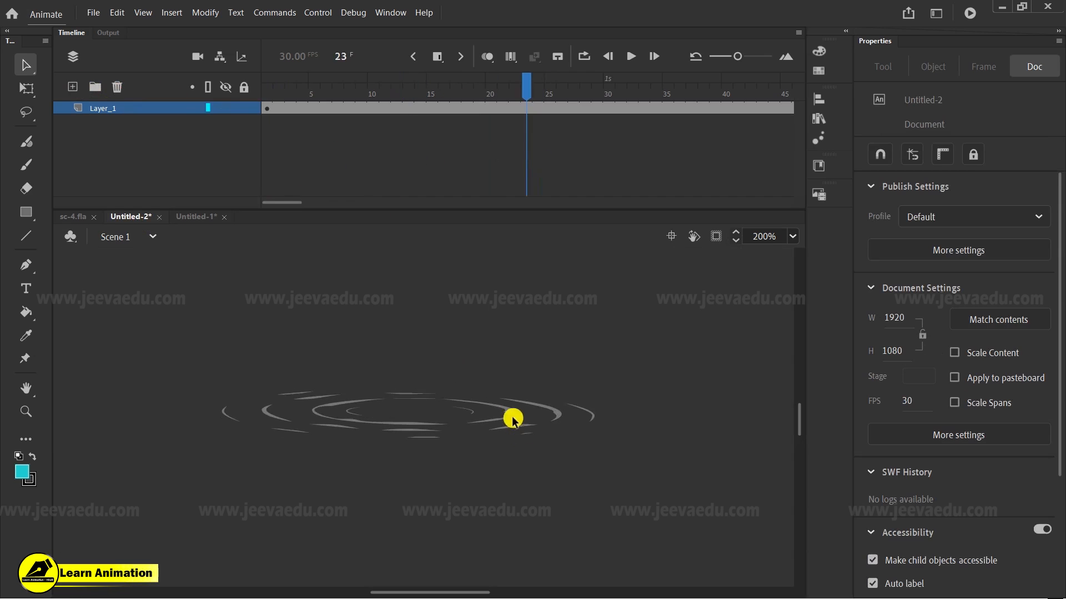
{"action": "double_click", "coordinate": [511, 415]}
{"action": "left_click_drag", "start_coordinate": [338, 87], "coordinate": [265, 165]}
{"action": "left_click", "coordinate": [150, 180]}
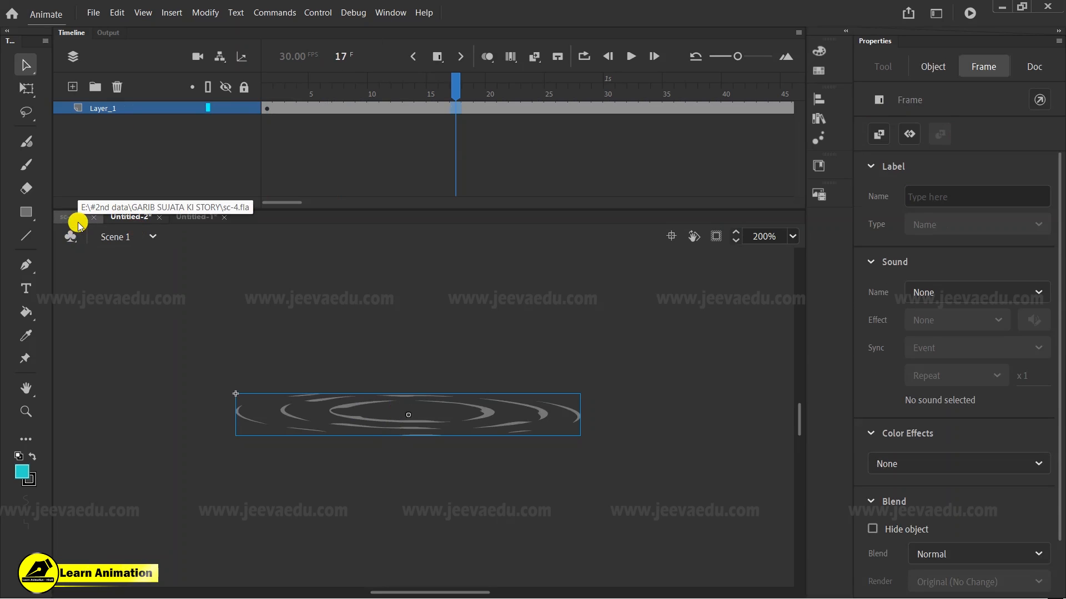
{"action": "left_click", "coordinate": [188, 217]}
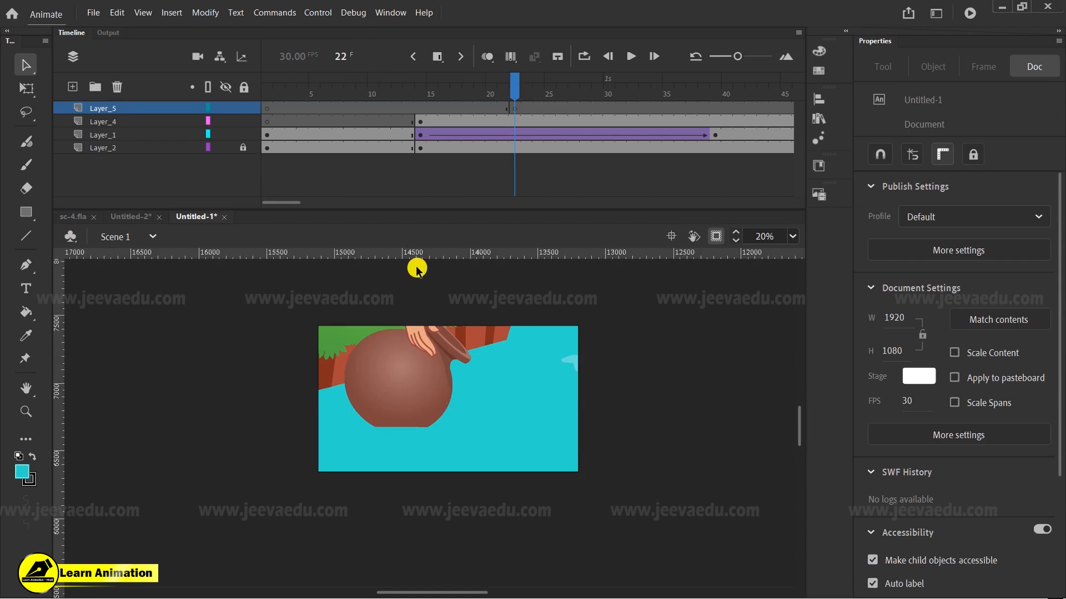
{"action": "left_click", "coordinate": [516, 109]}
{"action": "key", "text": "ctrl+v"}
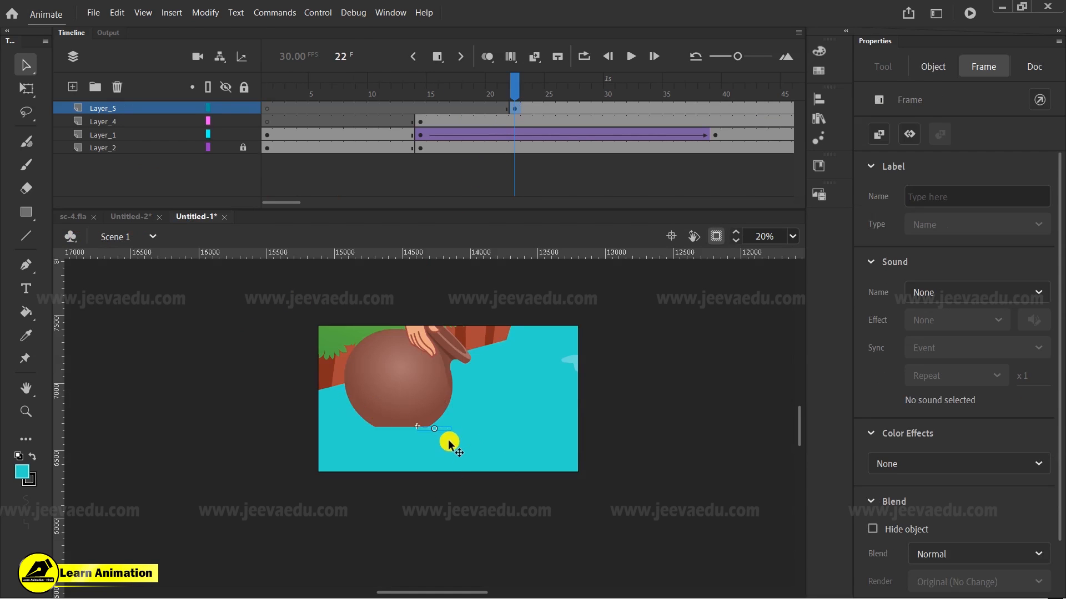
Step: Enlarge the ripple to about 1919 px wide, tilt it slightly and position it around the pot's waterline
{"action": "left_click", "coordinate": [440, 428]}
{"action": "scroll", "coordinate": [444, 428], "scroll_direction": "up", "scroll_amount": 3}
{"action": "key", "text": "q"}
{"action": "left_click_drag", "start_coordinate": [449, 421], "coordinate": [661, 394]}
{"action": "left_click_drag", "start_coordinate": [528, 431], "coordinate": [485, 421]}
{"action": "mouse_move", "coordinate": [632, 383]}
{"action": "left_mouse_down"}
{"action": "mouse_move", "coordinate": [619, 371]}
{"action": "mouse_move", "coordinate": [620, 381]}
{"action": "left_mouse_up"}
Step: Set the ripple symbol's alpha to 45% at frame 22 of Layer_5
{"action": "left_click_drag", "start_coordinate": [514, 92], "coordinate": [526, 133]}
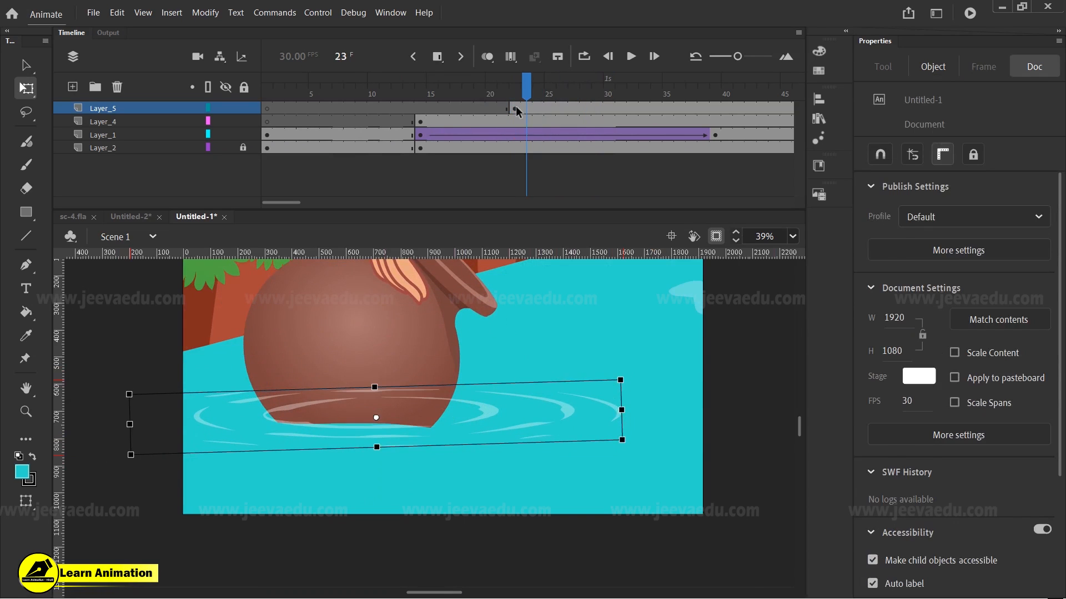
{"action": "left_click", "coordinate": [515, 110]}
{"action": "left_click", "coordinate": [495, 414]}
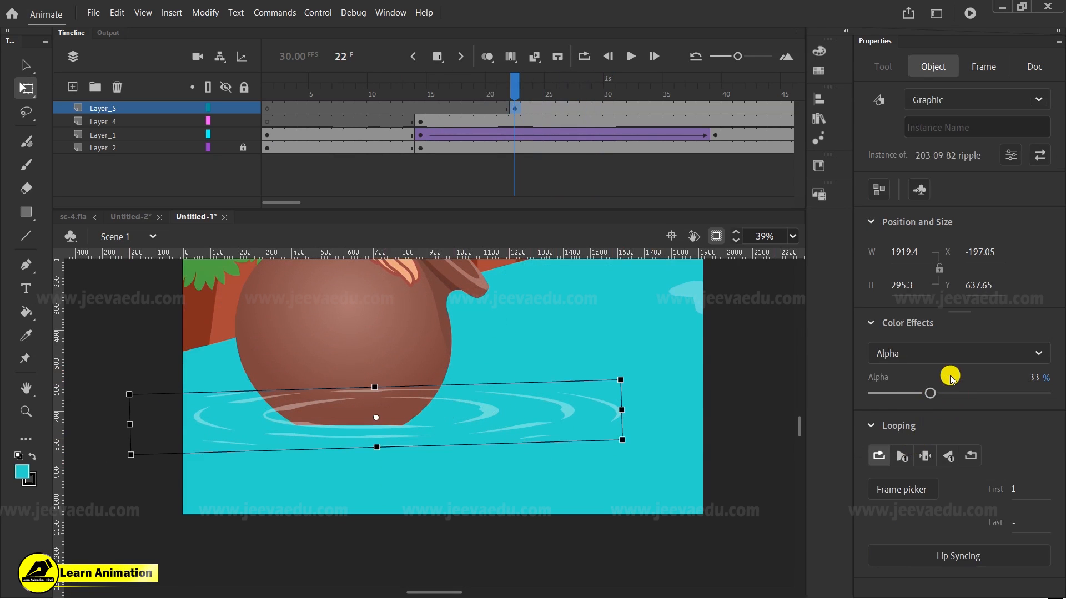
{"action": "left_click_drag", "start_coordinate": [511, 92], "coordinate": [531, 105]}
{"action": "left_click", "coordinate": [515, 107]}
{"action": "left_click", "coordinate": [478, 412]}
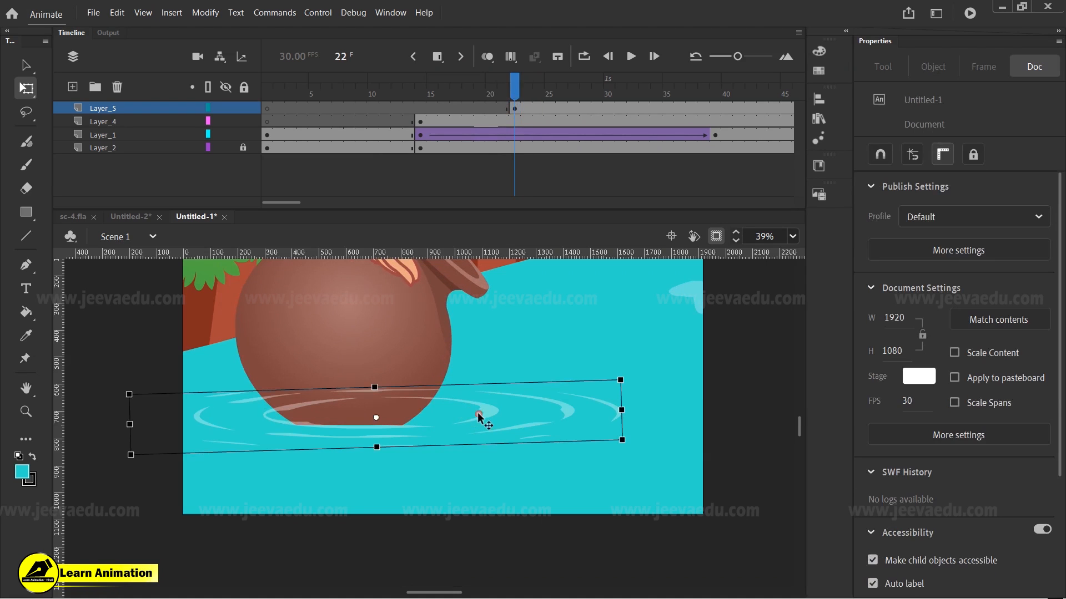
{"action": "left_click", "coordinate": [570, 413]}
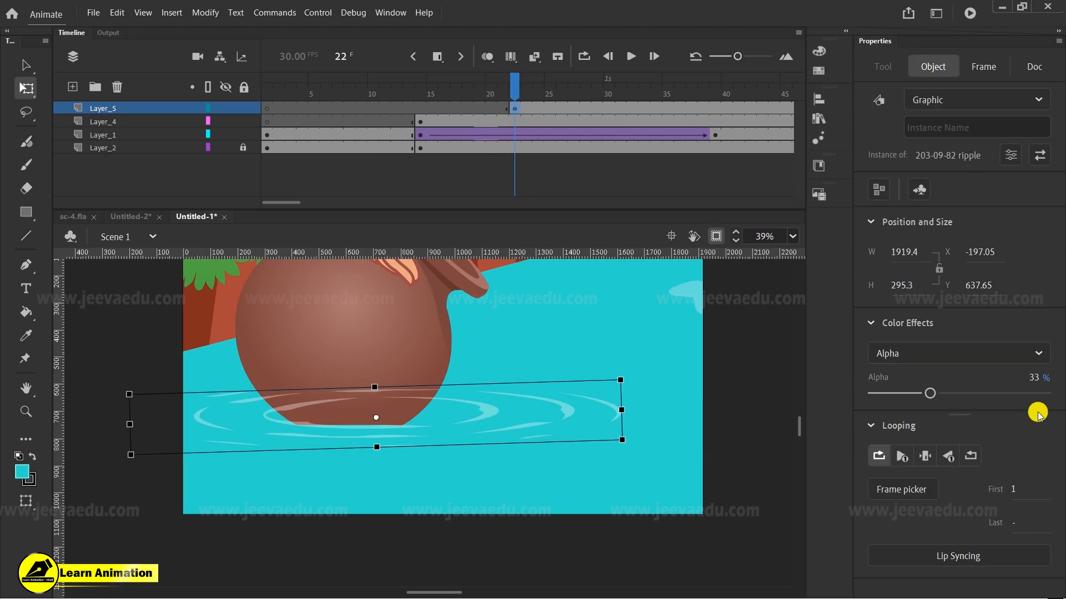
{"action": "mouse_move", "coordinate": [931, 398]}
{"action": "left_mouse_down"}
{"action": "mouse_move", "coordinate": [1057, 394]}
{"action": "mouse_move", "coordinate": [933, 403]}
{"action": "mouse_move", "coordinate": [950, 402]}
{"action": "left_mouse_up"}
{"action": "left_click_drag", "start_coordinate": [516, 91], "coordinate": [517, 131]}
{"action": "left_click", "coordinate": [511, 106]}
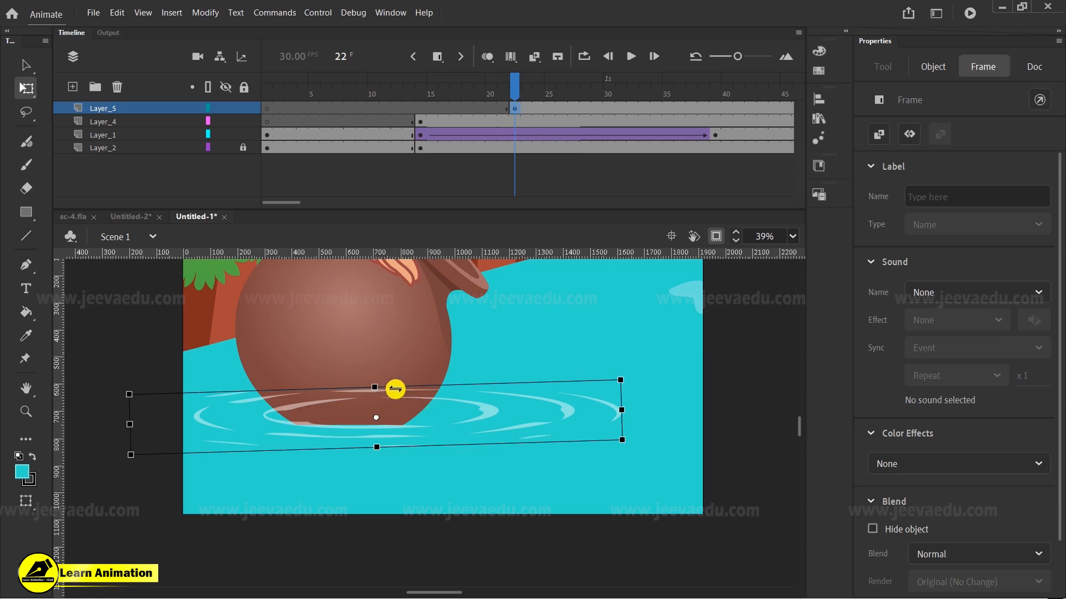
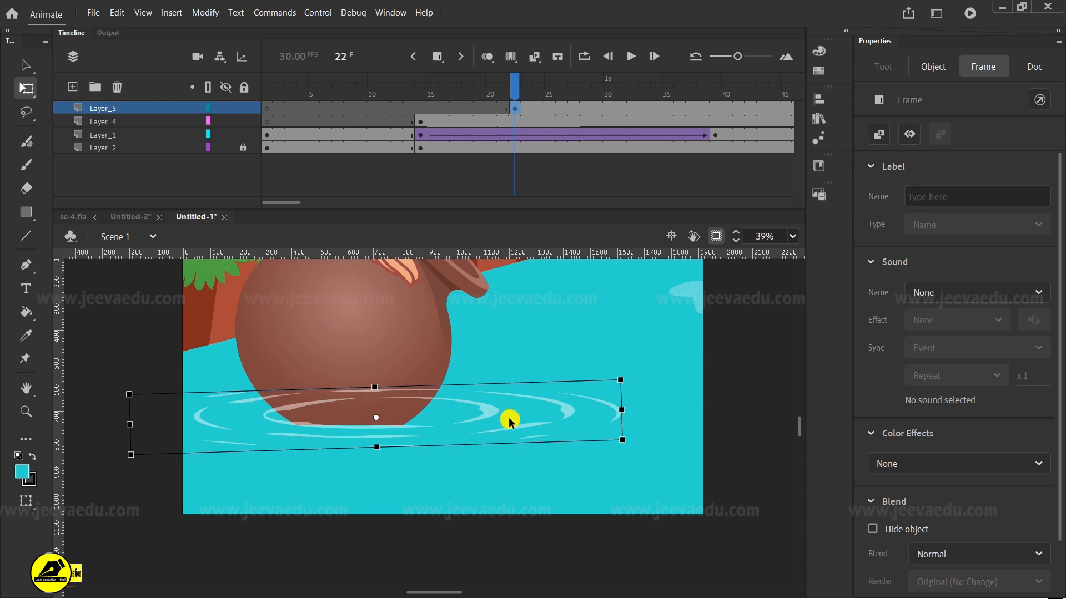
Step: Insert a keyframe at frame 33 of Layer_5 and create a classic tween for the ripple between frames 22 and 33
{"action": "left_click", "coordinate": [419, 122]}
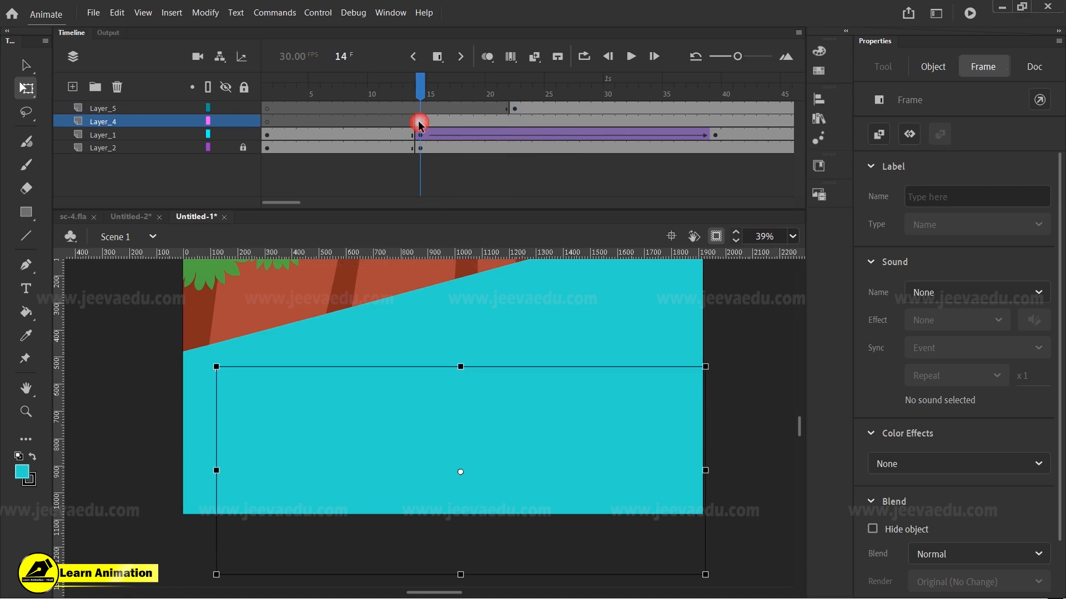
{"action": "left_click_drag", "start_coordinate": [443, 97], "coordinate": [512, 115]}
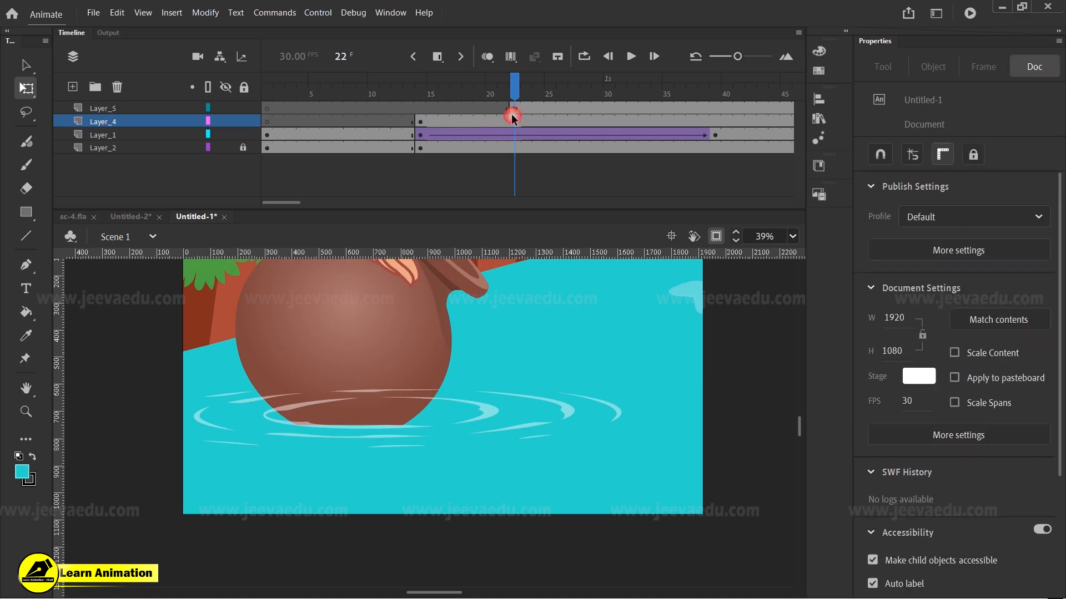
{"action": "left_click", "coordinate": [481, 409]}
{"action": "left_click", "coordinate": [419, 403]}
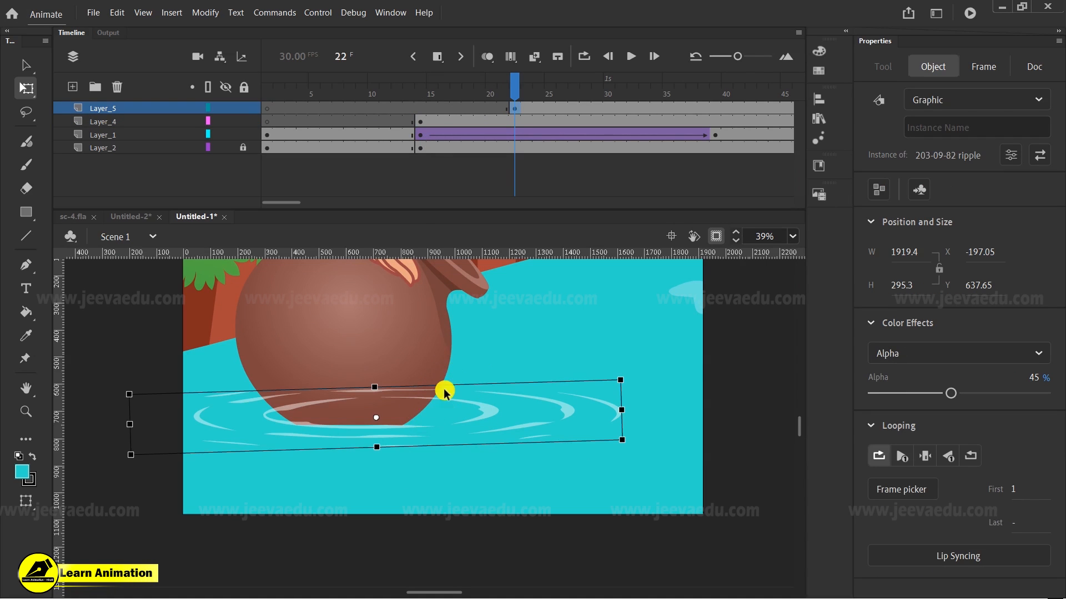
{"action": "left_click_drag", "start_coordinate": [518, 89], "coordinate": [647, 133]}
{"action": "left_click", "coordinate": [642, 110]}
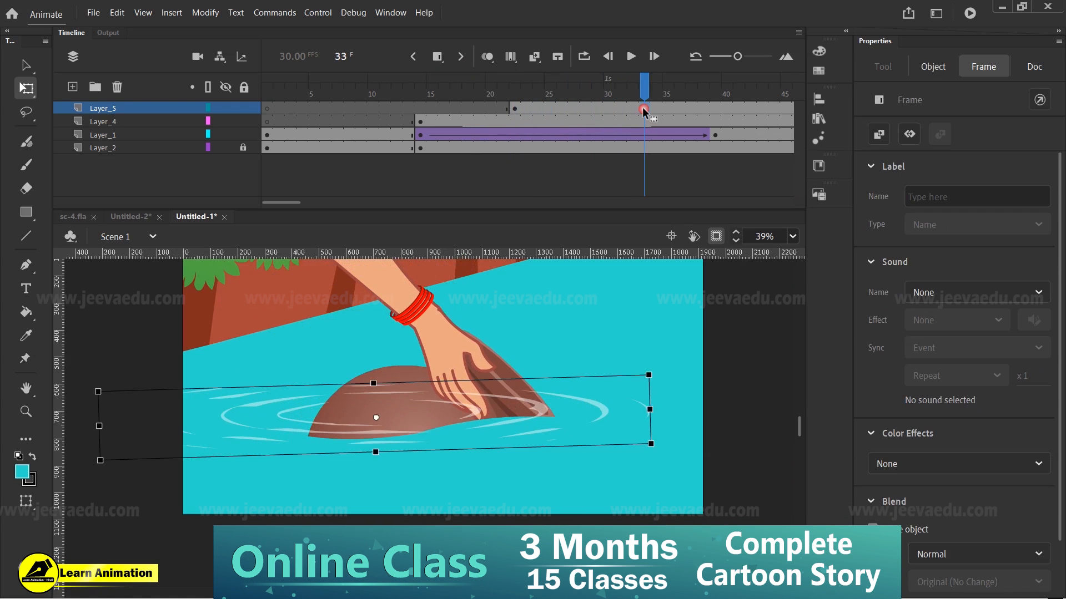
{"action": "right_click", "coordinate": [611, 110]}
{"action": "left_click", "coordinate": [627, 112]}
Step: Narrow the ripple at frame 22 to about 828 px wide and position it around the pot's base
{"action": "left_click", "coordinate": [511, 110]}
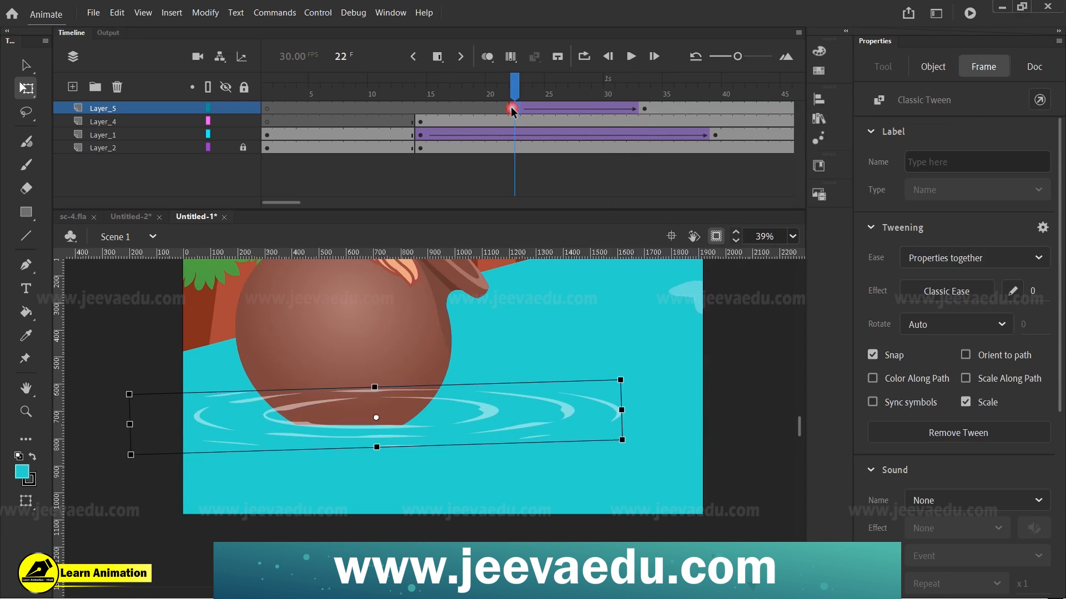
{"action": "left_click_drag", "start_coordinate": [624, 409], "coordinate": [481, 386]}
{"action": "left_click", "coordinate": [434, 417]}
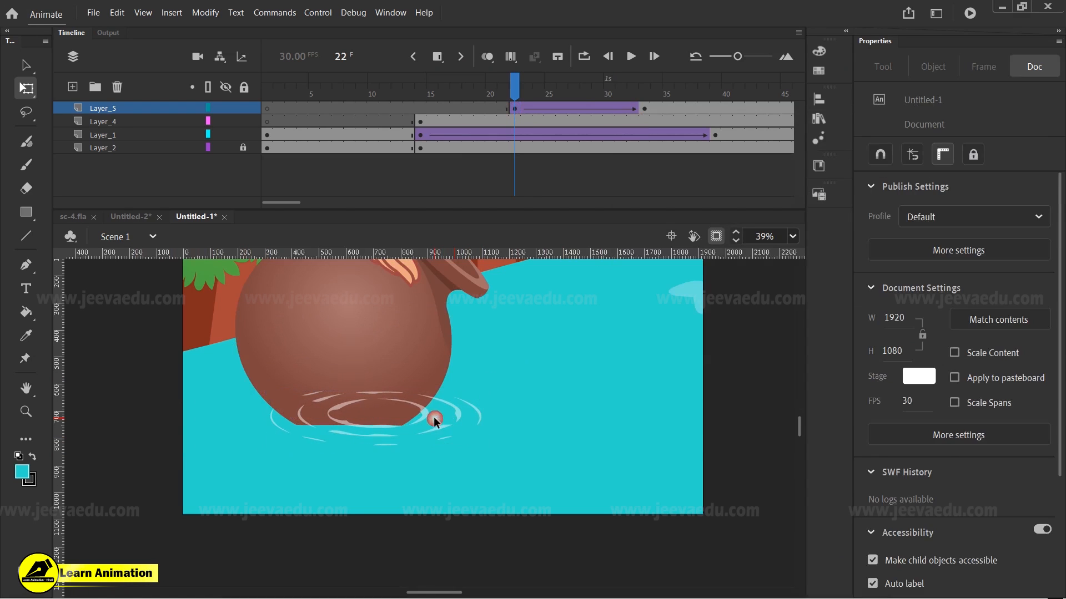
{"action": "left_click", "coordinate": [420, 414]}
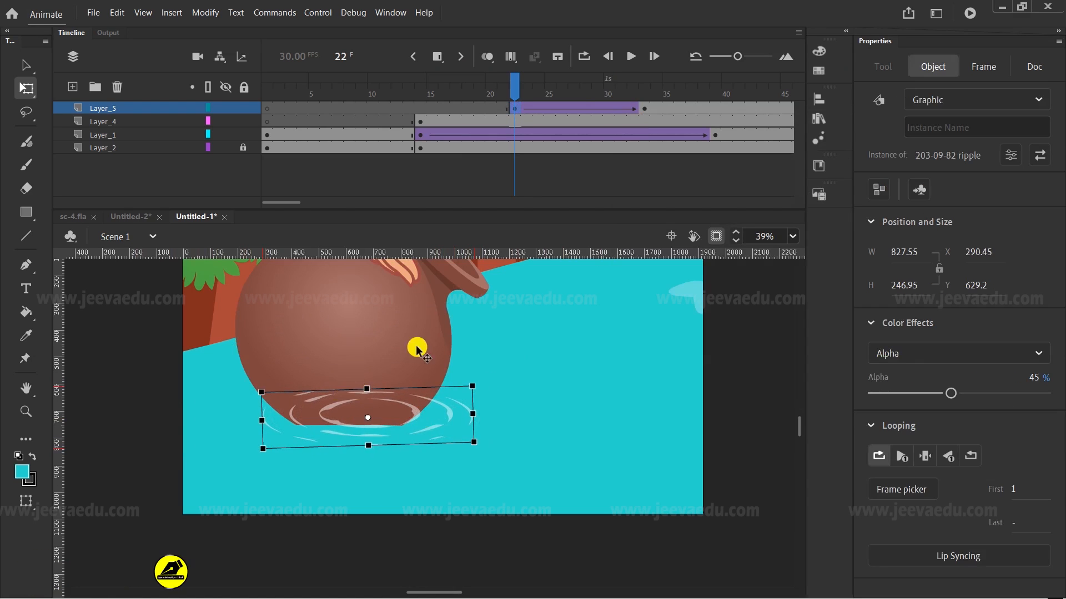
Step: Shift the ripple slightly right at frame 33 of Layer_5 to centre it on the submerged pot
{"action": "left_click", "coordinate": [442, 108]}
{"action": "left_click_drag", "start_coordinate": [440, 107], "coordinate": [645, 123]}
{"action": "left_click", "coordinate": [542, 412]}
{"action": "left_click_drag", "start_coordinate": [563, 410], "coordinate": [579, 409]}
Step: Play and scrub the pot's entry into the water to check the tweened ripple's timing and spread
{"action": "left_click_drag", "start_coordinate": [616, 91], "coordinate": [362, 158]}
{"action": "key", "text": "Return"}
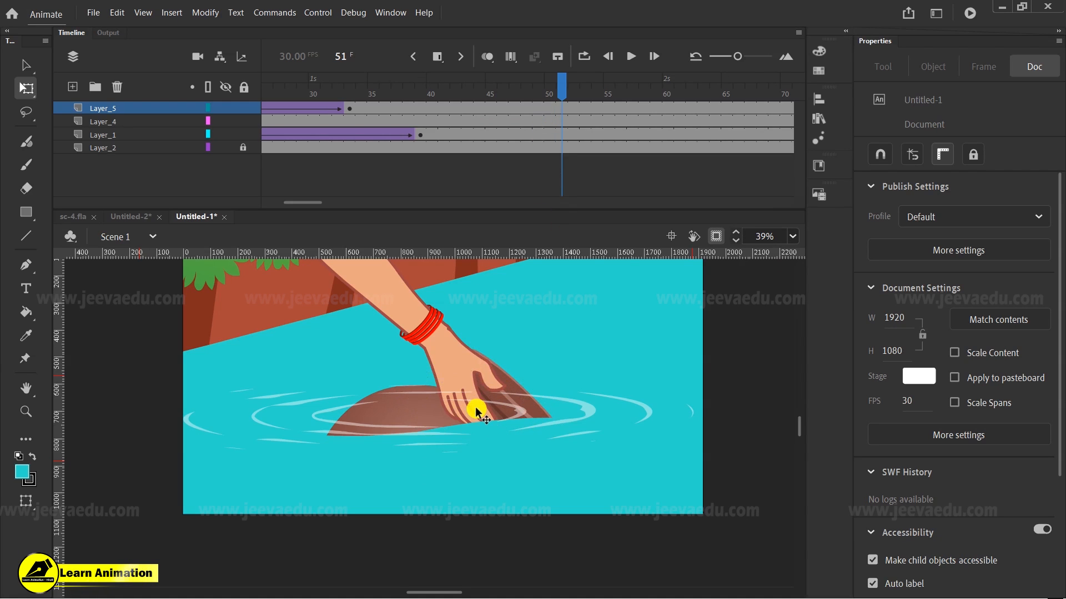
{"action": "left_click_drag", "start_coordinate": [515, 92], "coordinate": [564, 129]}
{"action": "key", "text": "Return"}
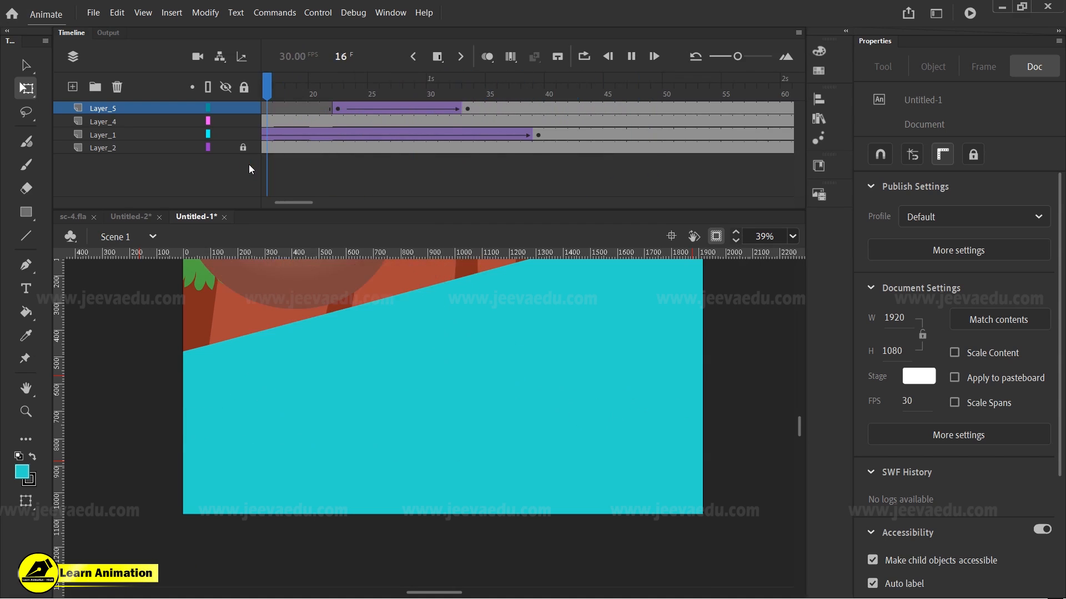
{"action": "key", "text": "Return"}
{"action": "key", "text": "Return"}
{"action": "key", "text": "Return"}
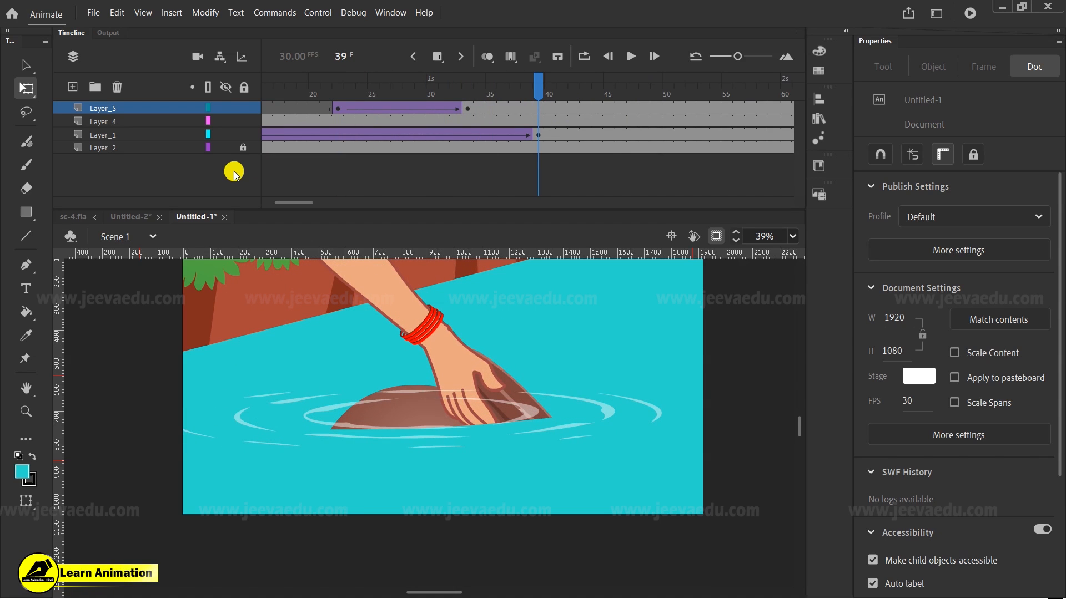
{"action": "left_click_drag", "start_coordinate": [509, 85], "coordinate": [378, 119]}
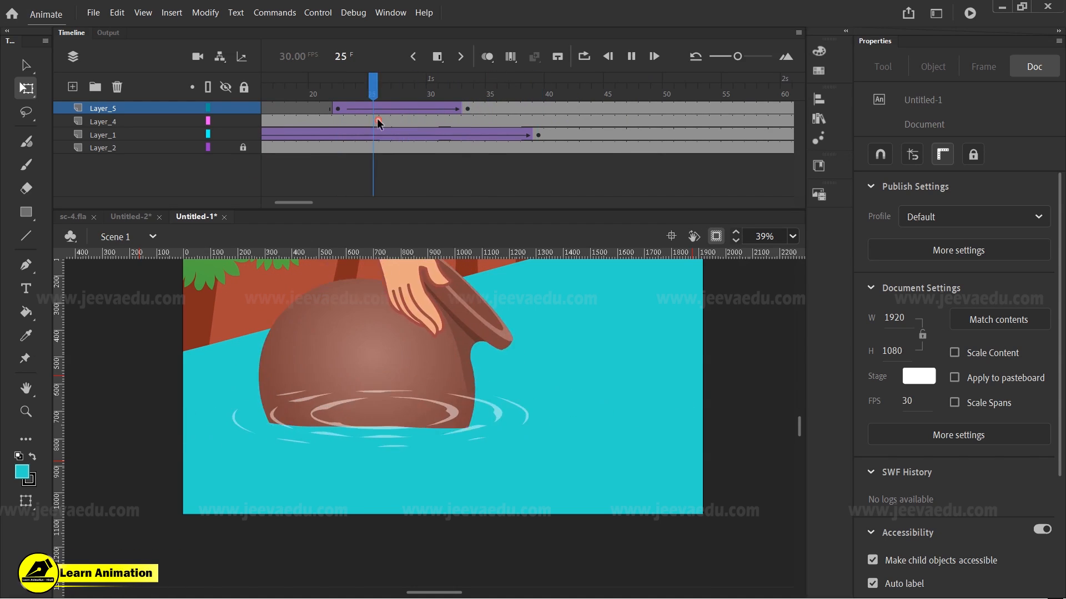
{"action": "key", "text": "Return"}
{"action": "left_click", "coordinate": [629, 133]}
{"action": "left_click_drag", "start_coordinate": [631, 93], "coordinate": [427, 102]}
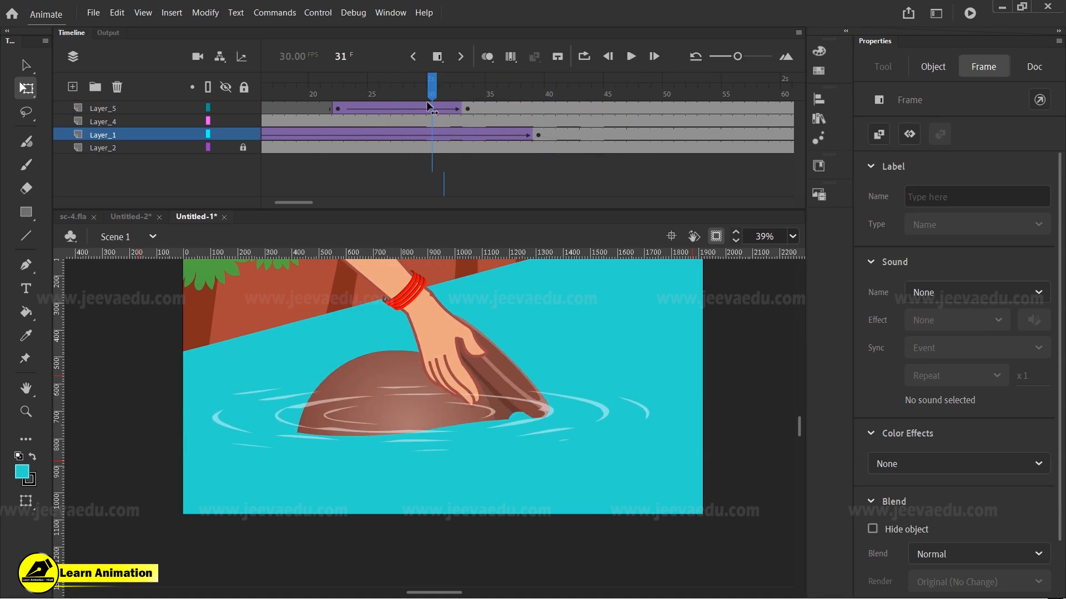
{"action": "key", "text": "Return"}
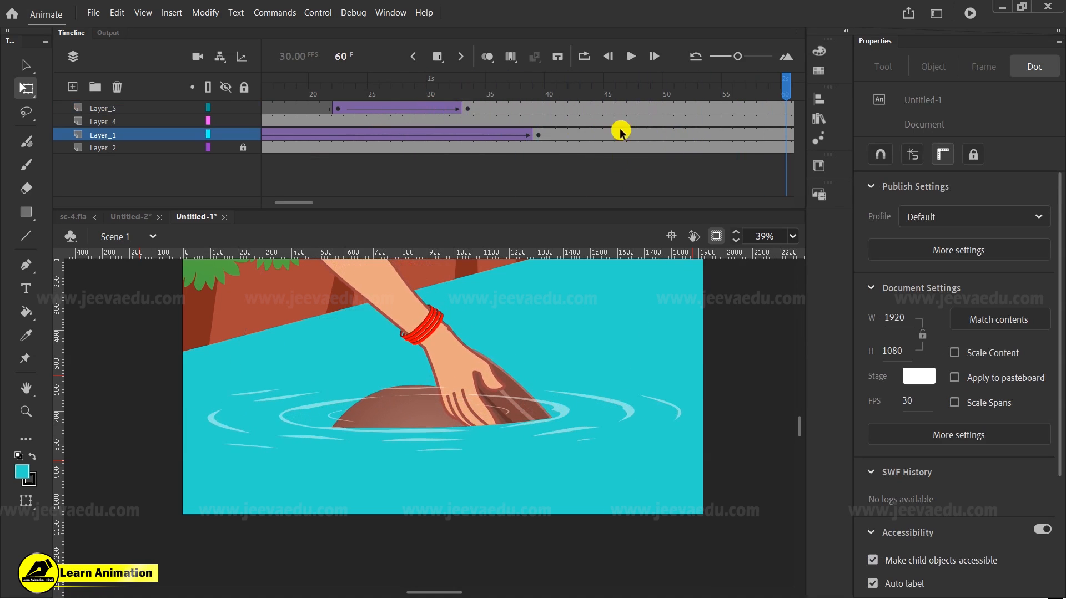
{"action": "key", "text": "Return"}
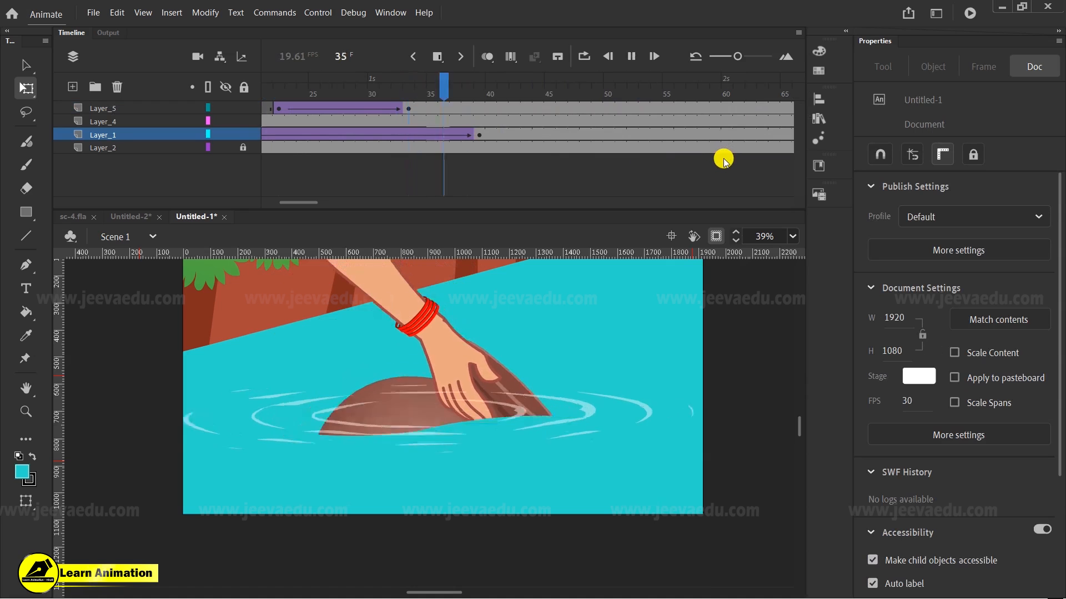
Step: Insert keyframes at frames 54 and 64 of Layer_1 and create a classic tween between them with ease 100
{"action": "left_click", "coordinate": [655, 134]}
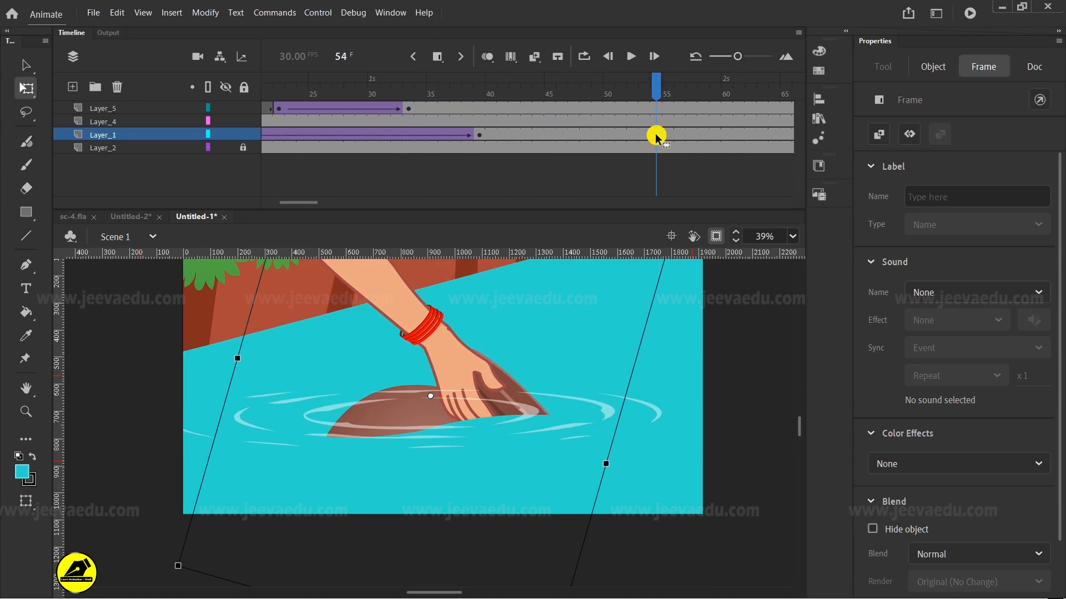
{"action": "left_click_drag", "start_coordinate": [659, 87], "coordinate": [464, 141]}
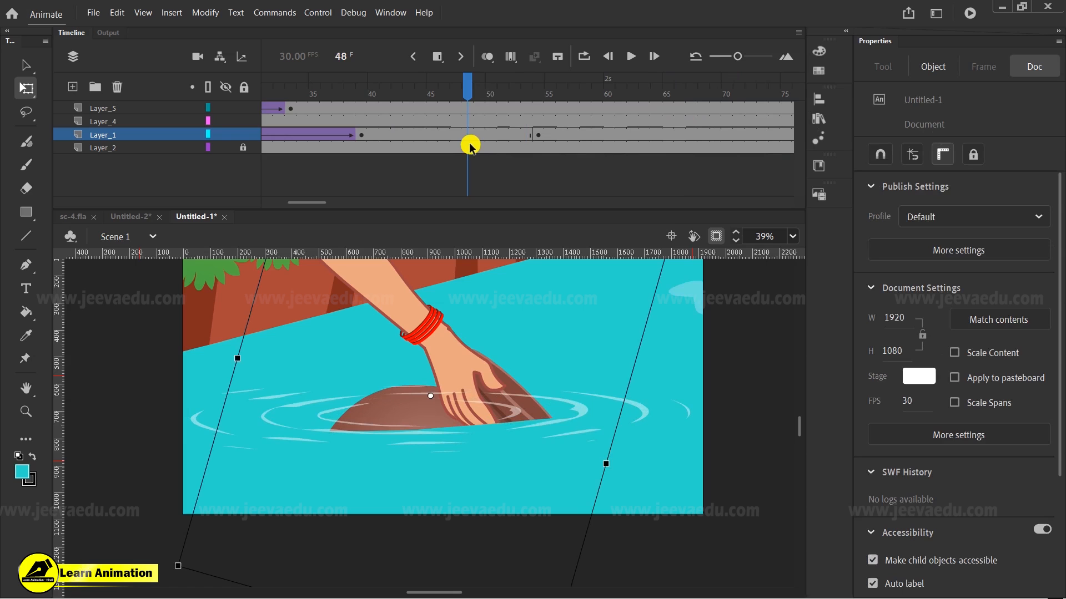
{"action": "key", "text": "Return"}
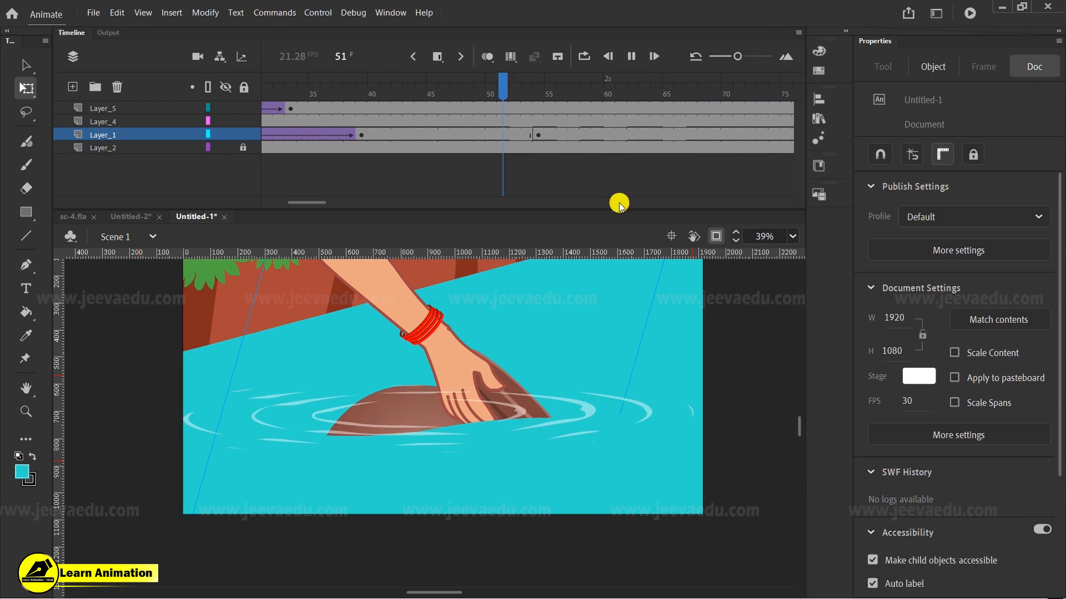
{"action": "left_click", "coordinate": [651, 133]}
{"action": "right_click", "coordinate": [594, 139]}
{"action": "left_click", "coordinate": [626, 145]}
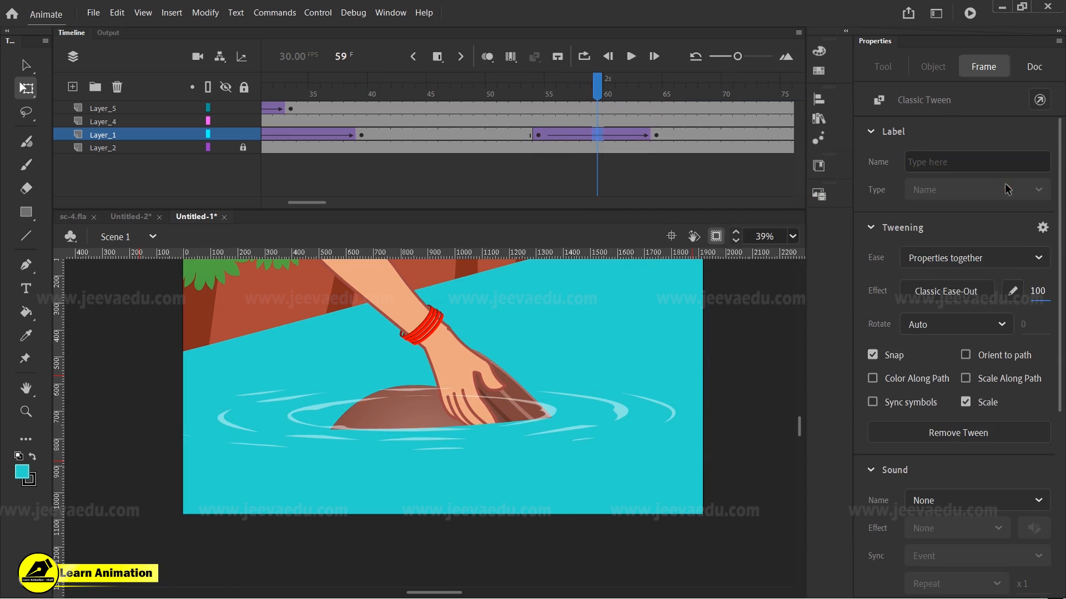
Step: Move the hand and pot slightly to the right at frame 64 of Layer_1 and play back the motion
{"action": "left_click", "coordinate": [656, 135]}
{"action": "left_click", "coordinate": [478, 360]}
{"action": "mouse_move", "coordinate": [478, 359]}
{"action": "left_mouse_down"}
{"action": "mouse_move", "coordinate": [460, 368]}
{"action": "mouse_move", "coordinate": [485, 366]}
{"action": "left_mouse_up"}
{"action": "left_click_drag", "start_coordinate": [610, 94], "coordinate": [336, 134]}
{"action": "key", "text": "Return"}
{"action": "key", "text": "Return"}
{"action": "key", "text": "Return"}
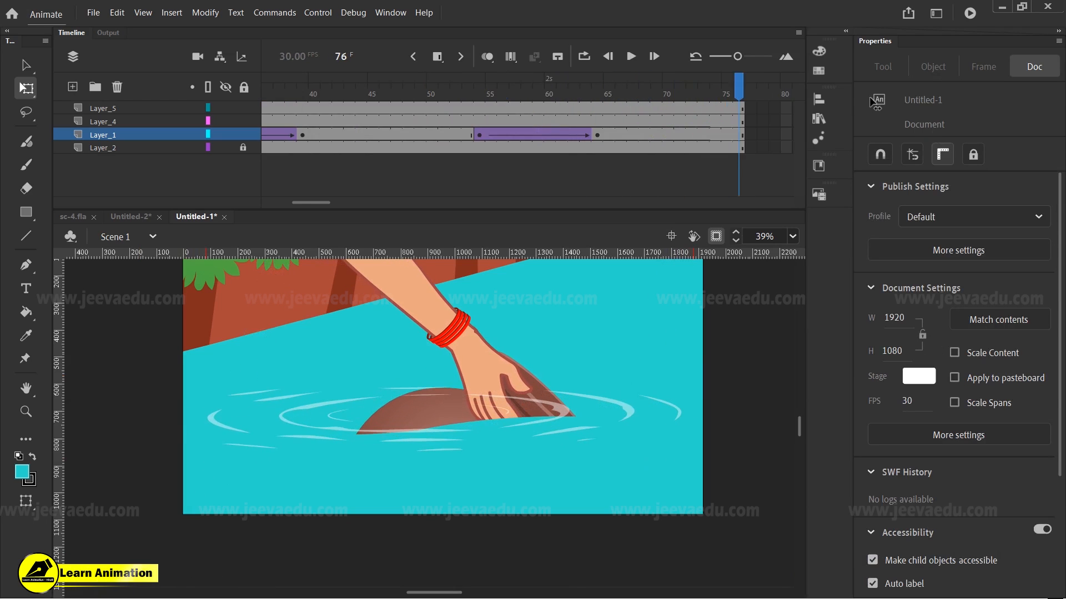
Step: Extend all four layers with additional frames beyond frame 76 and play back the lengthened timeline
{"action": "left_click", "coordinate": [576, 138]}
{"action": "left_click_drag", "start_coordinate": [579, 112], "coordinate": [722, 203]}
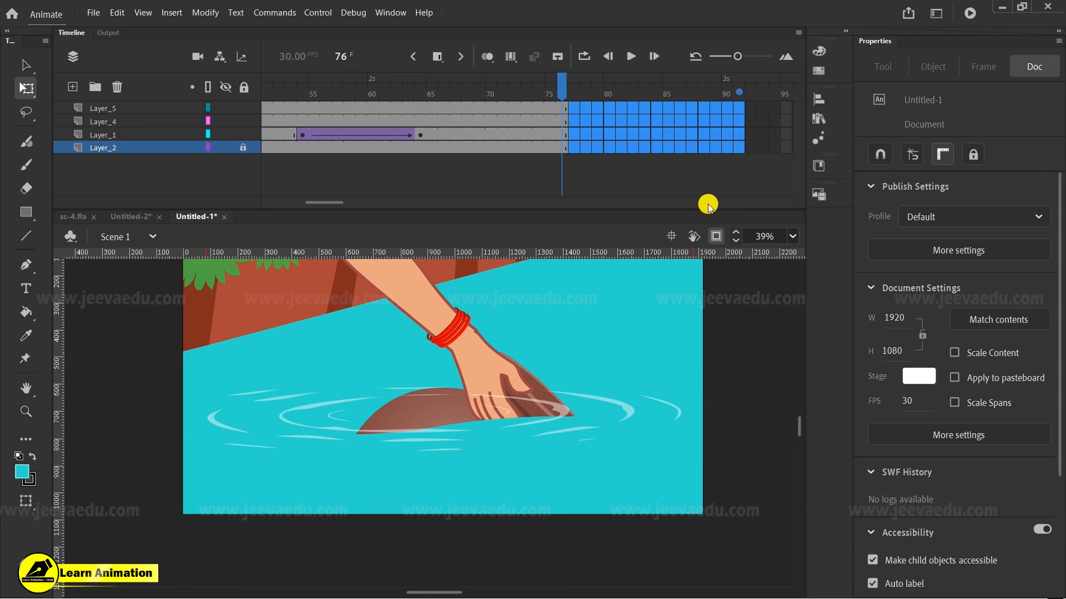
{"action": "key", "text": "F5"}
{"action": "key", "text": "F5"}
{"action": "left_click_drag", "start_coordinate": [722, 90], "coordinate": [326, 158]}
{"action": "key", "text": "Return"}
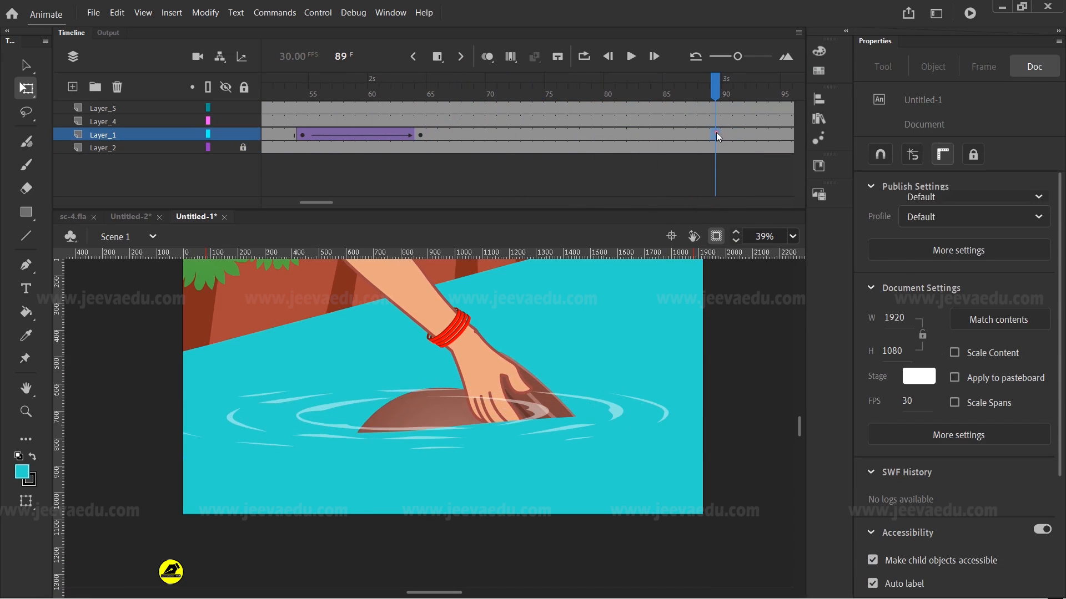
Step: Insert a keyframe at frame 89 of Layer_1 and create a classic tween from frame 64 with ease 100
{"action": "left_click", "coordinate": [716, 135]}
{"action": "right_click", "coordinate": [668, 135]}
{"action": "left_click", "coordinate": [696, 138]}
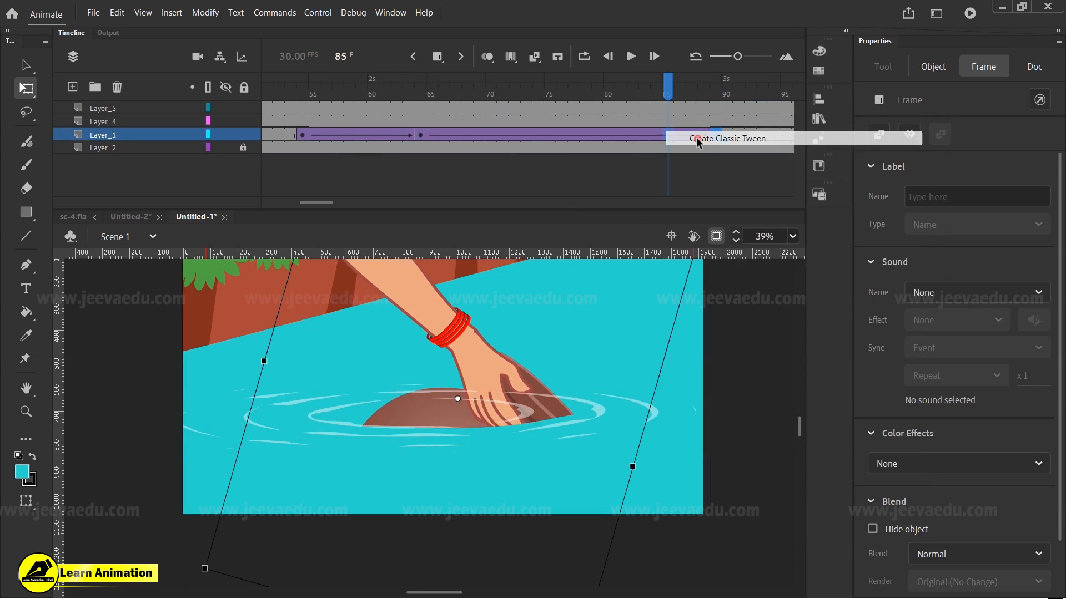
{"action": "left_click", "coordinate": [715, 135]}
{"action": "left_click", "coordinate": [679, 136]}
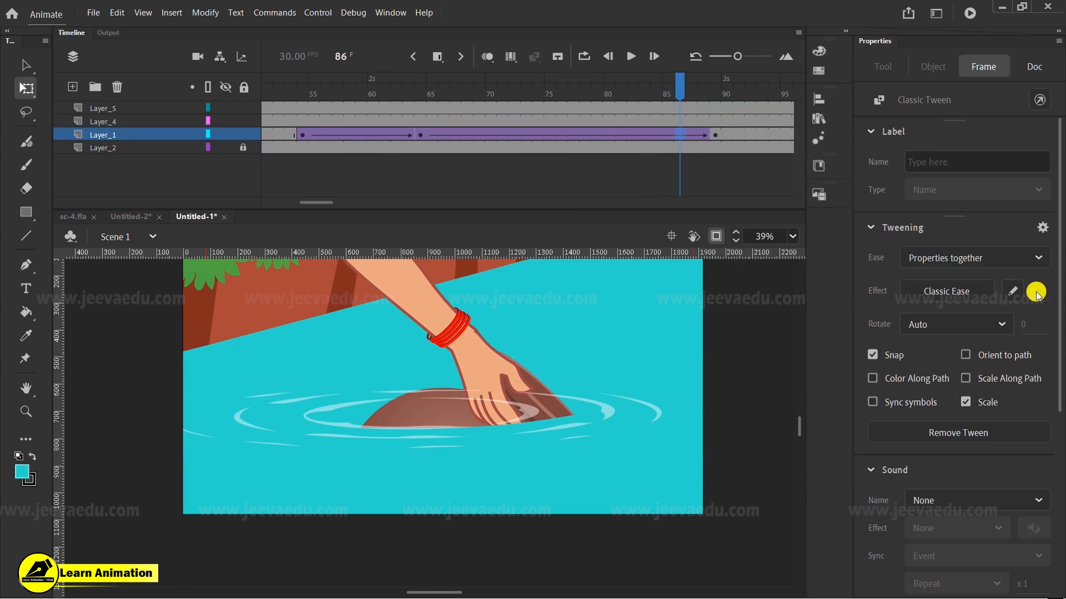
{"action": "left_click_drag", "start_coordinate": [645, 89], "coordinate": [531, 134]}
{"action": "left_click", "coordinate": [531, 135]}
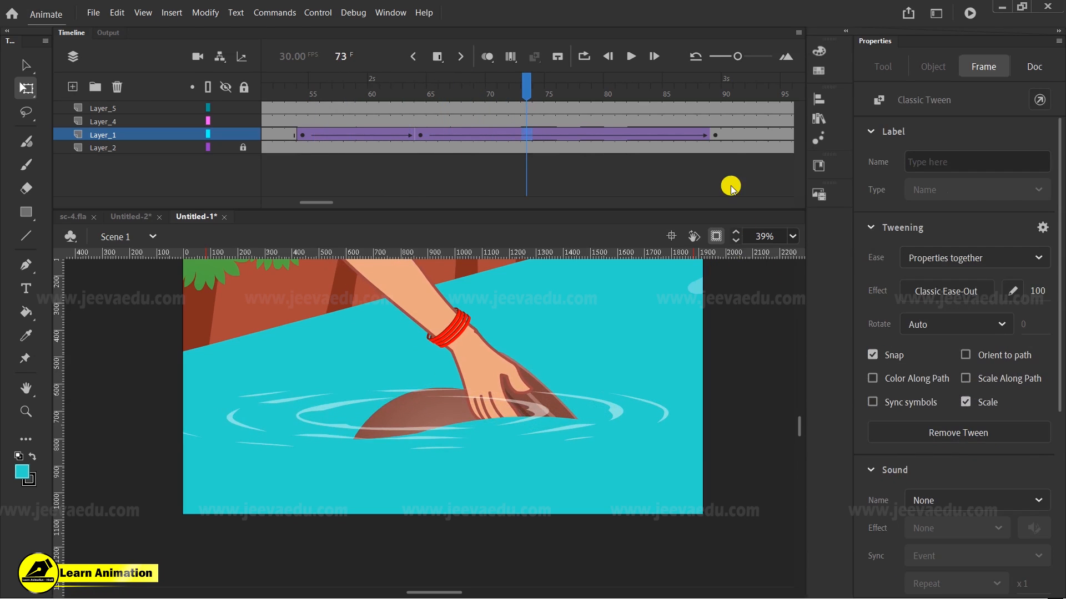
Step: Move the hand and pot at frame 89 of Layer_1 up out of the water, beyond the stage's upper edge
{"action": "left_click", "coordinate": [716, 135]}
{"action": "left_click_drag", "start_coordinate": [497, 372], "coordinate": [393, 155]}
{"action": "left_click_drag", "start_coordinate": [475, 463], "coordinate": [380, 207]}
Step: Play and scrub the whole dip-and-lift animation with the full stage in view, checking the pot against the ripples
{"action": "left_click_drag", "start_coordinate": [619, 81], "coordinate": [264, 149]}
{"action": "key", "text": "Return"}
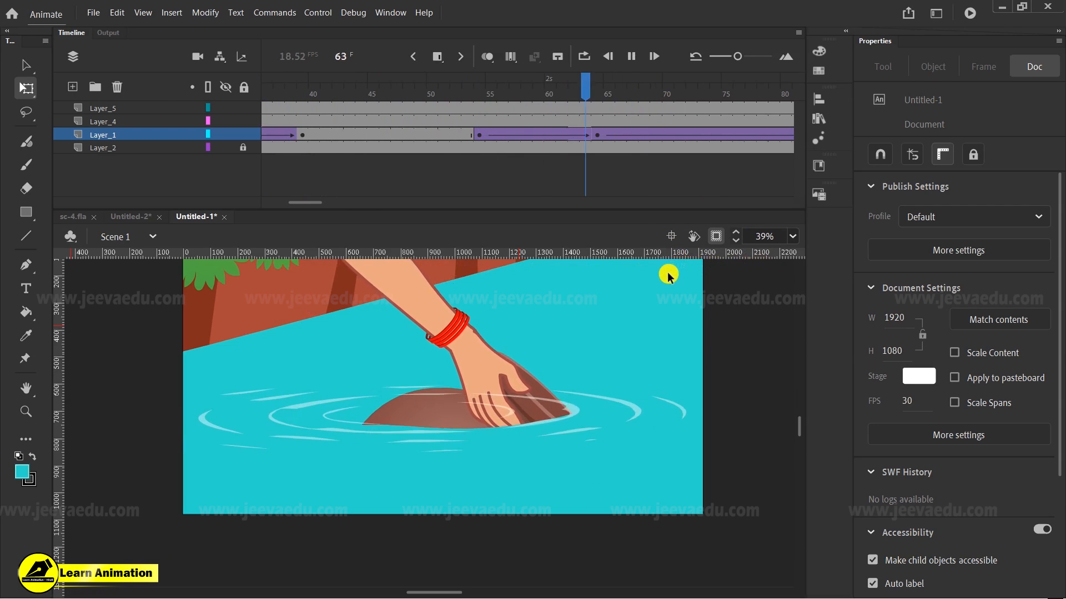
{"action": "key", "text": "Return"}
{"action": "left_click_drag", "start_coordinate": [94, 142], "coordinate": [537, 149]}
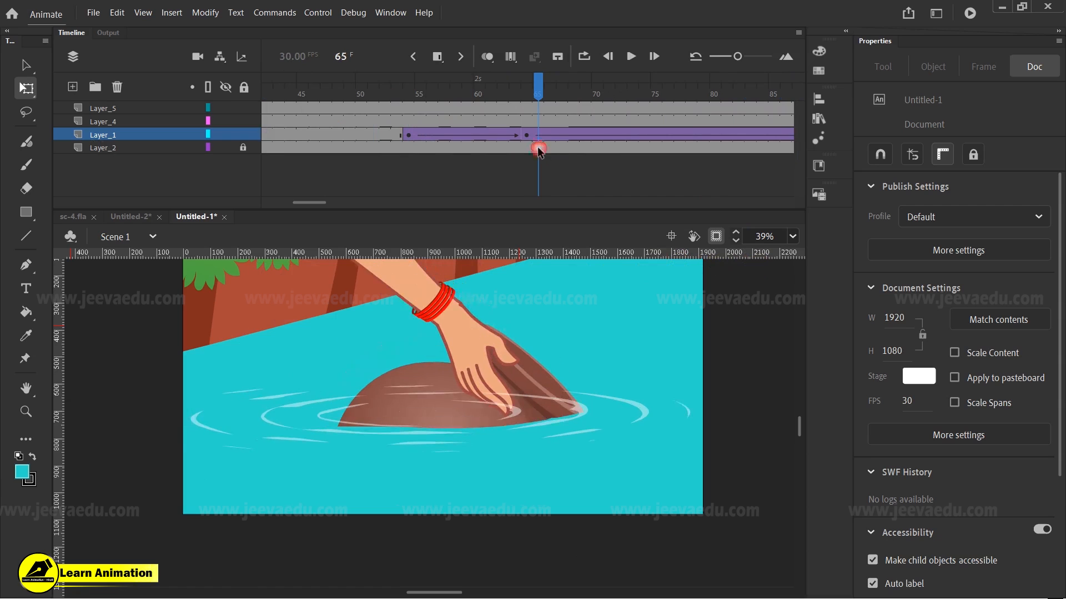
{"action": "left_click_drag", "start_coordinate": [553, 117], "coordinate": [651, 137]}
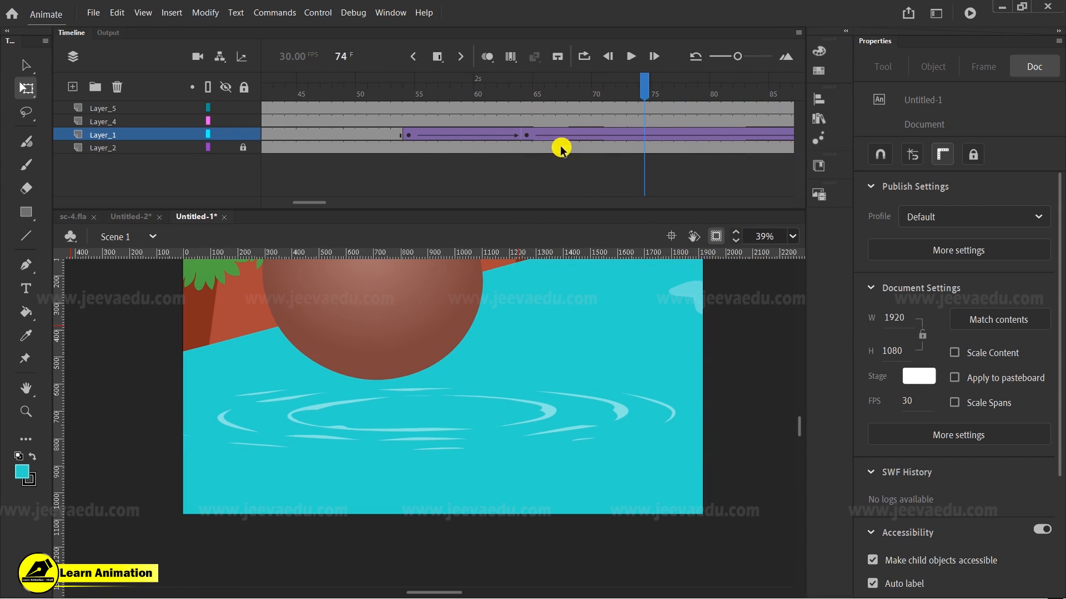
{"action": "key", "text": "z"}
{"action": "left_click", "coordinate": [470, 392], "text": "alt"}
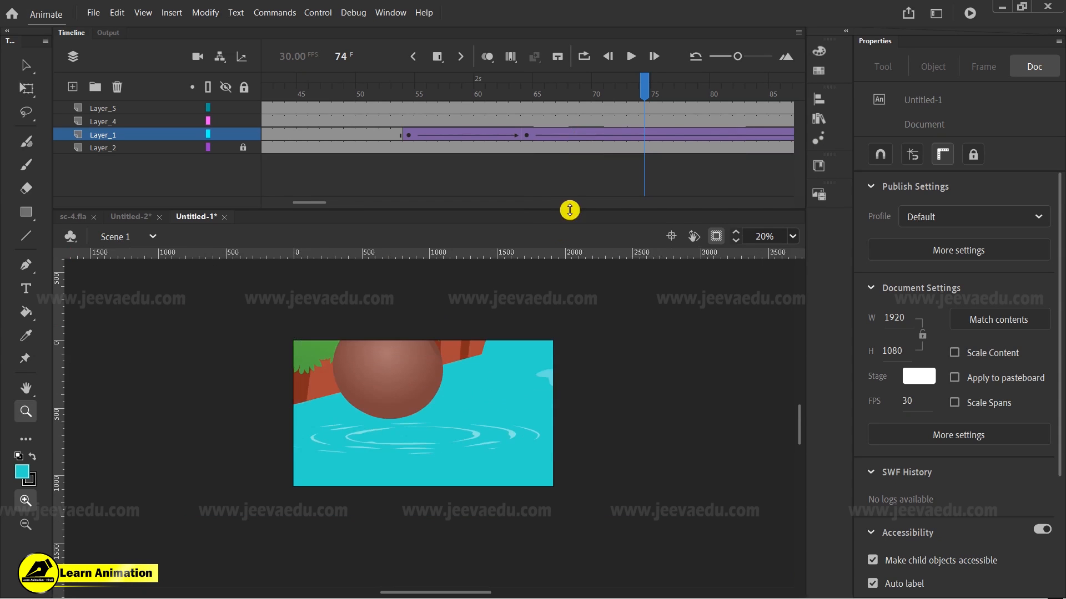
{"action": "left_click", "coordinate": [514, 265]}
{"action": "left_click_drag", "start_coordinate": [466, 458], "coordinate": [514, 400]}
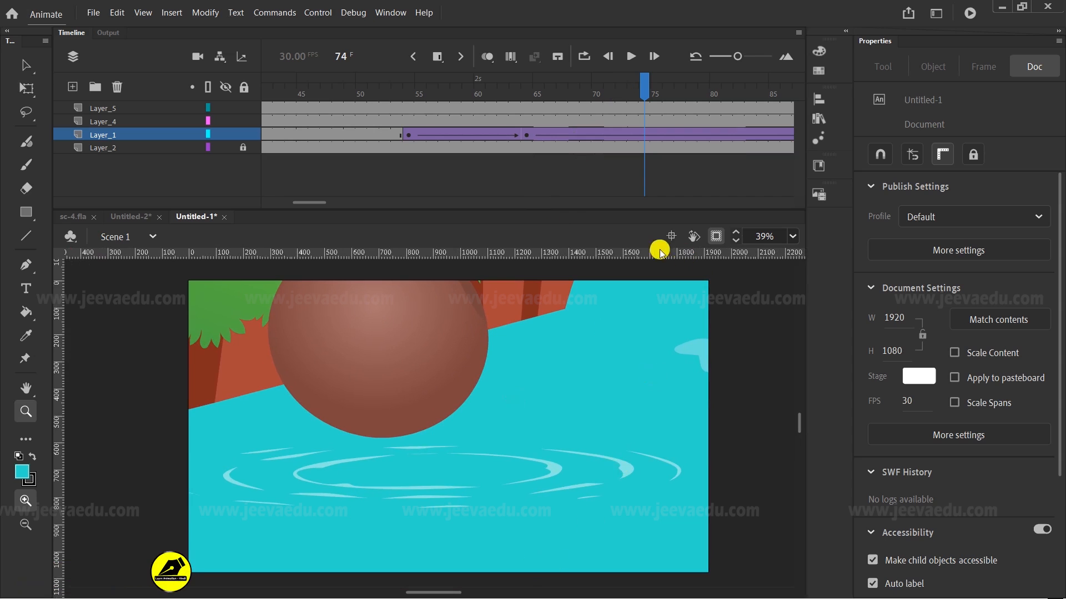
{"action": "left_click_drag", "start_coordinate": [627, 128], "coordinate": [515, 148]}
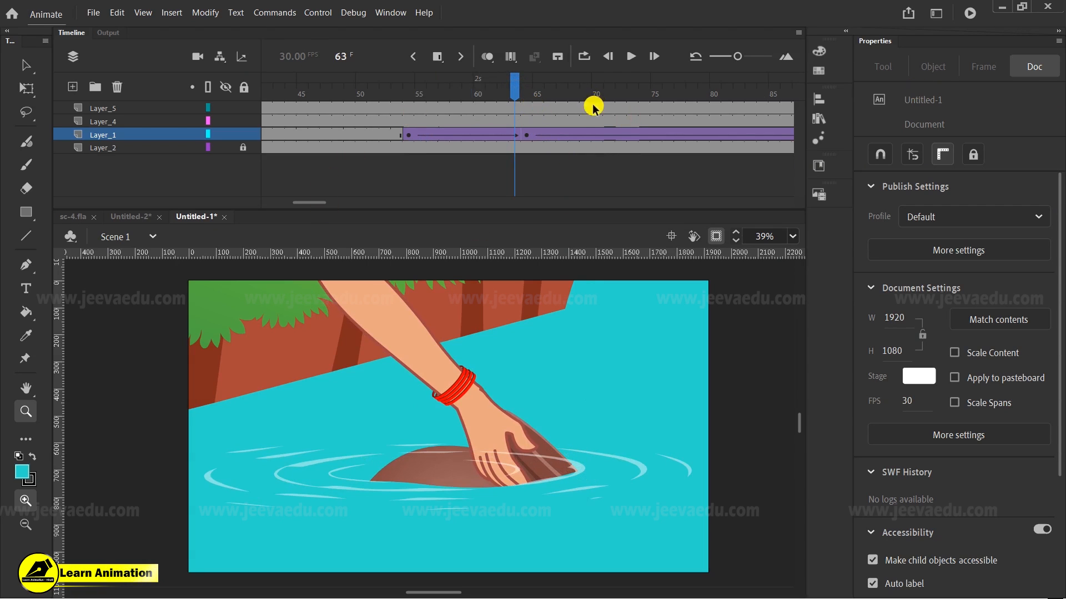
{"action": "left_click_drag", "start_coordinate": [522, 111], "coordinate": [19, 199]}
{"action": "left_click_drag", "start_coordinate": [320, 152], "coordinate": [576, 121]}
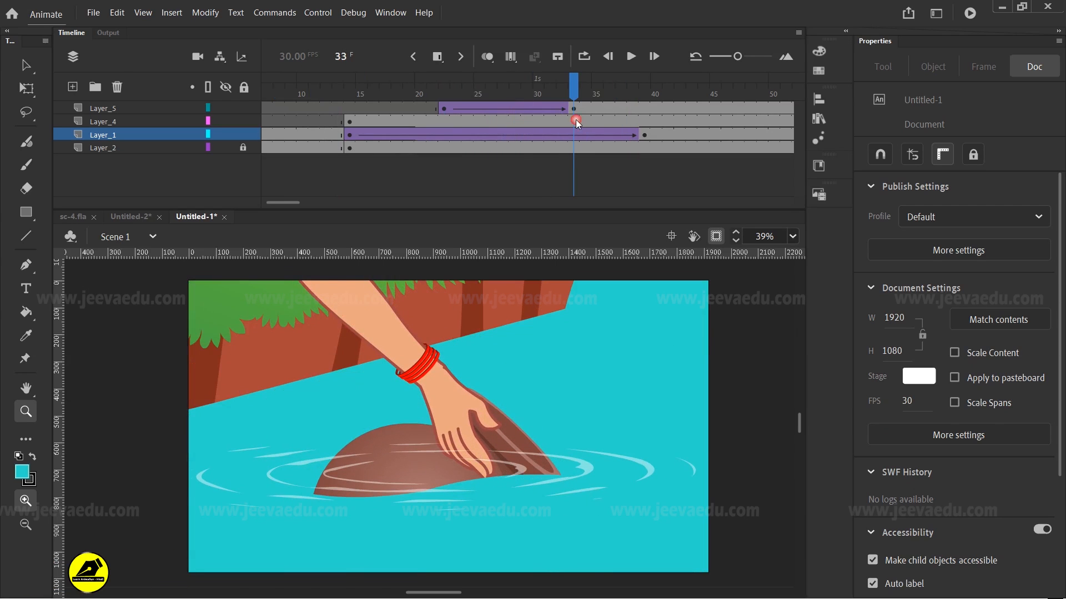
Step: Go to frame 24 and add a new layer above Layer_5
{"action": "left_click_drag", "start_coordinate": [521, 110], "coordinate": [467, 158]}
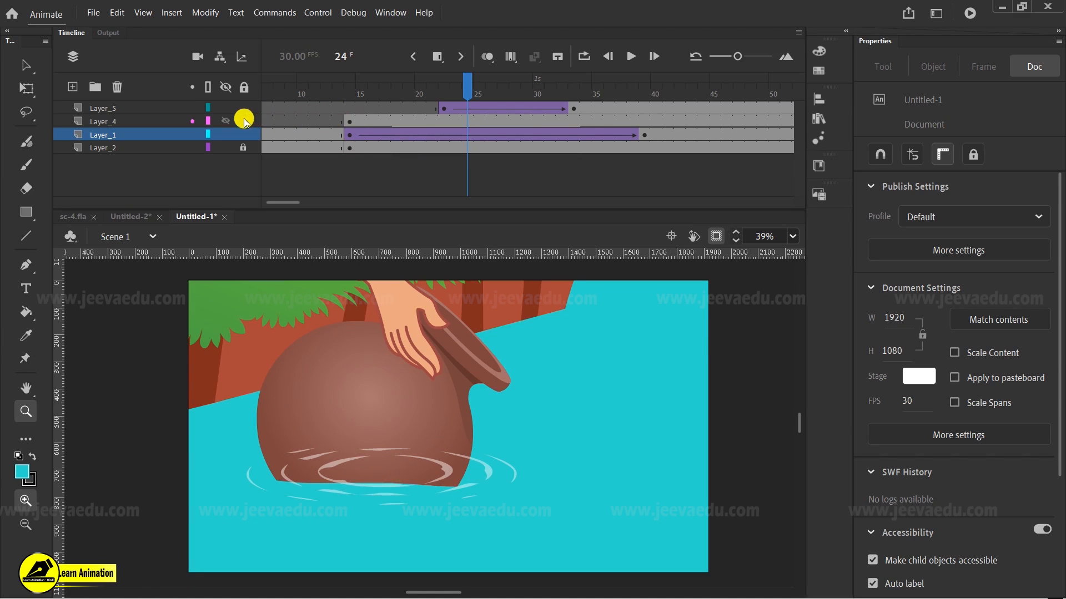
{"action": "left_click", "coordinate": [222, 120]}
{"action": "left_click", "coordinate": [221, 121]}
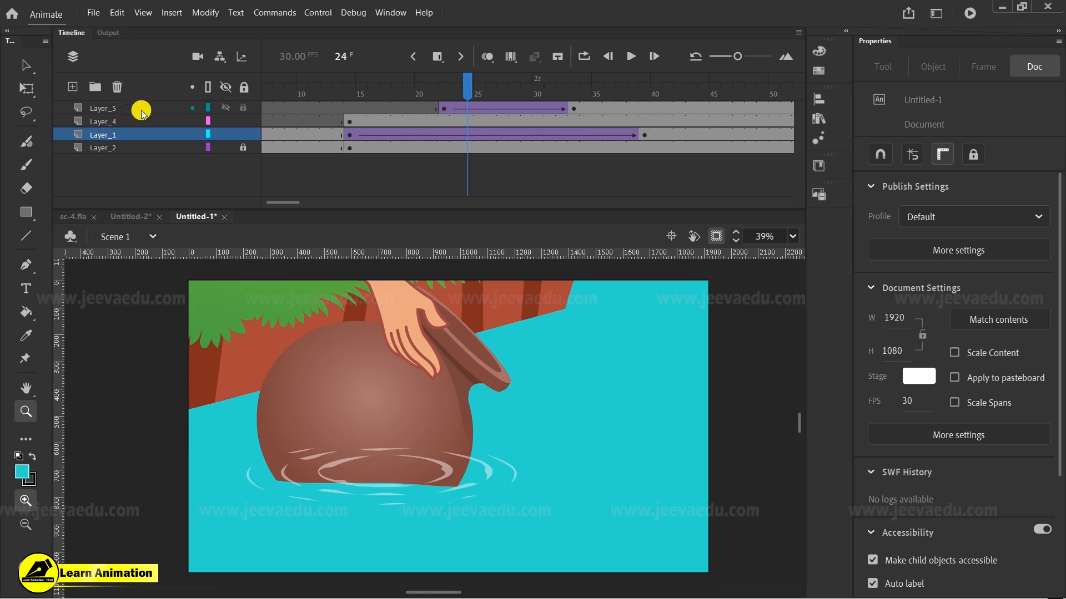
{"action": "left_click", "coordinate": [74, 87]}
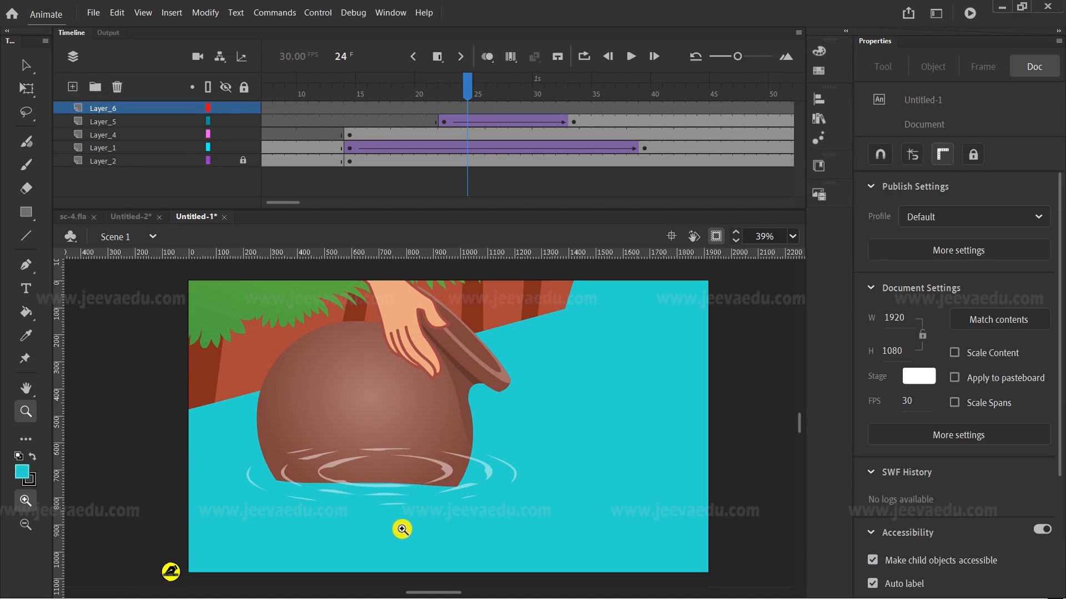
Step: Draw four crossing lines on Layer_6 enclosing the pot's submerged base and the ripples, curving the line beside the pot's neck
{"action": "key", "text": "y"}
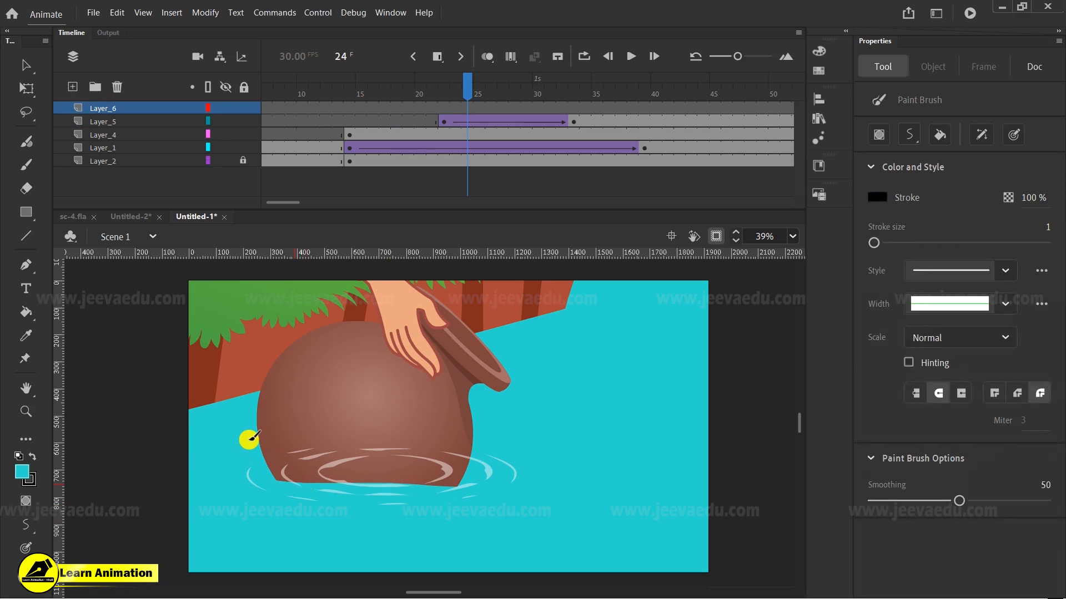
{"action": "key", "text": "n"}
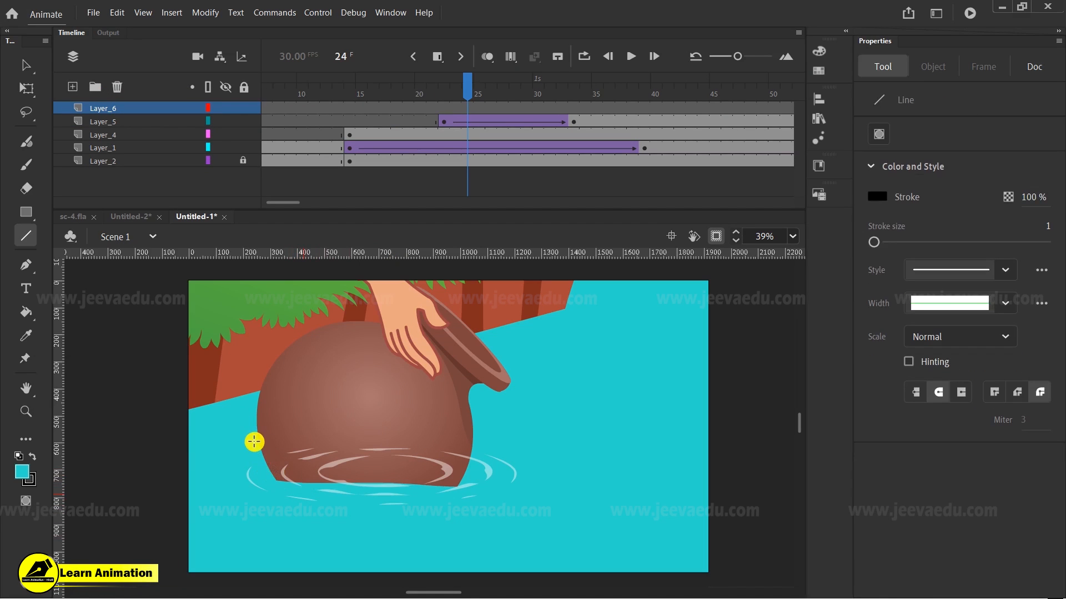
{"action": "left_click_drag", "start_coordinate": [269, 531], "coordinate": [269, 531]}
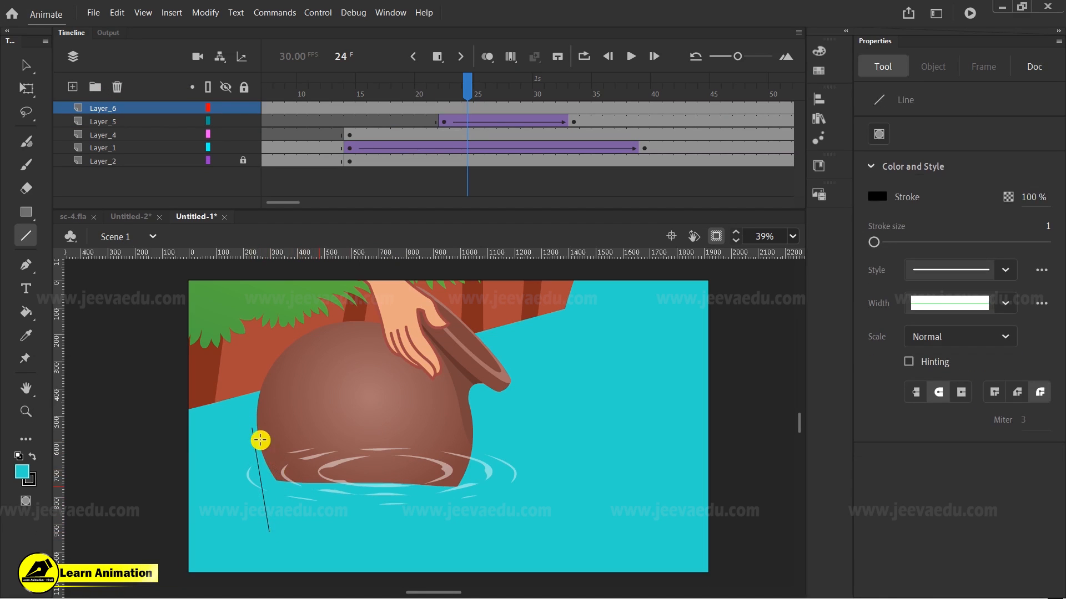
{"action": "left_click_drag", "start_coordinate": [239, 441], "coordinate": [565, 426]}
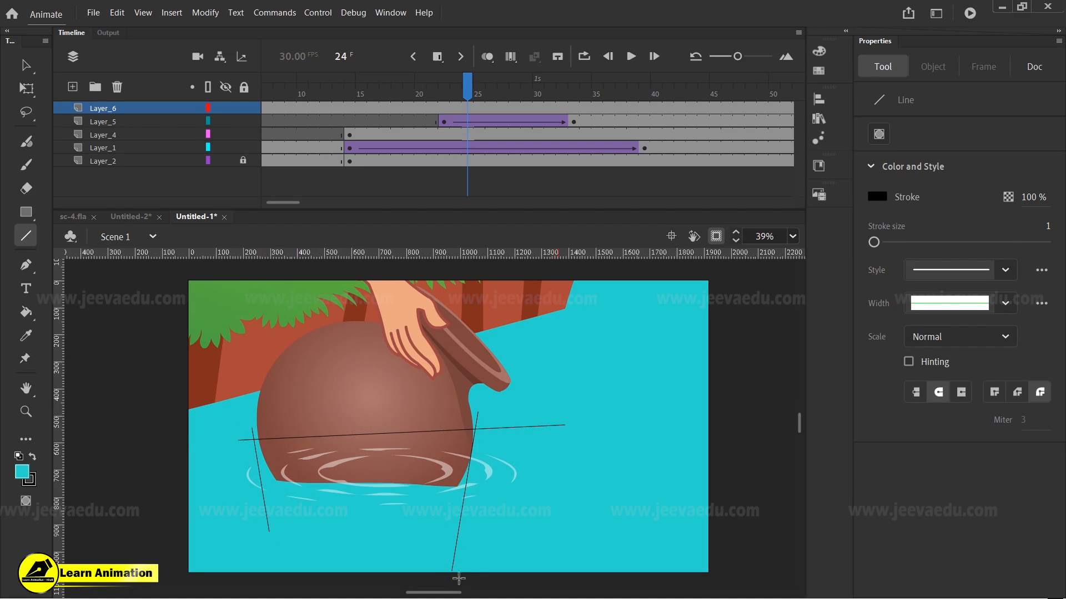
{"action": "key", "text": "v"}
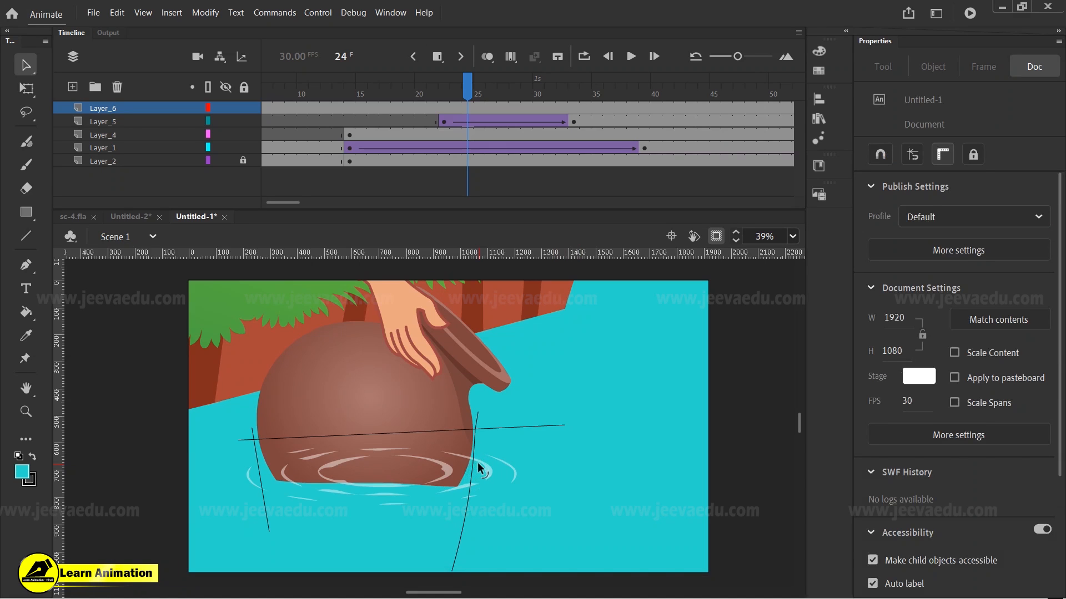
{"action": "key", "text": "n"}
{"action": "left_click_drag", "start_coordinate": [246, 518], "coordinate": [526, 522]}
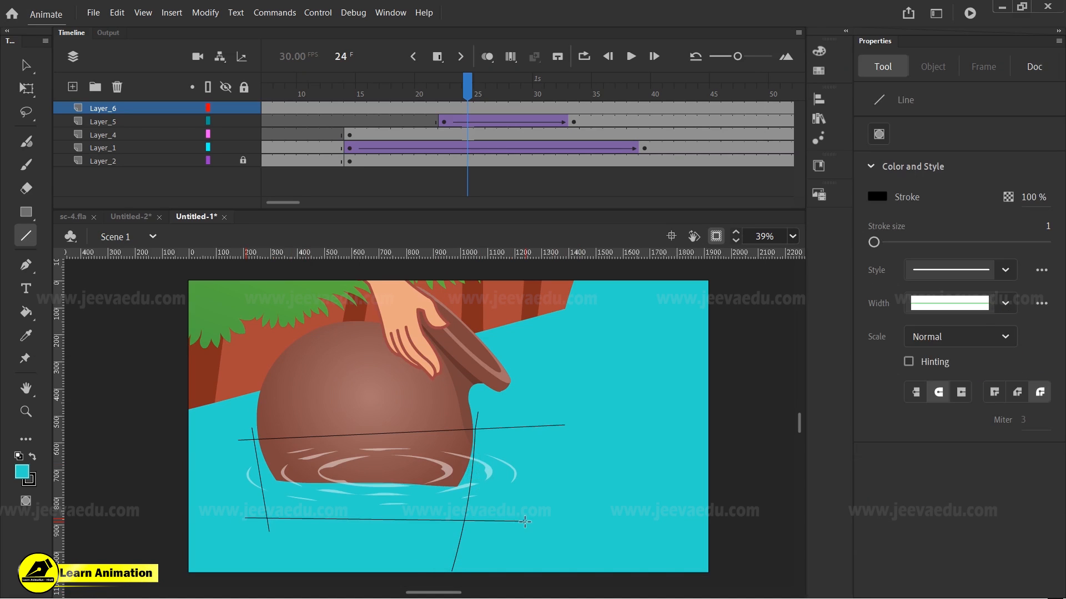
Step: Fill the area enclosed by the four lines and recolour the fill to green #00FF00
{"action": "key", "text": "v"}
{"action": "key", "text": "k"}
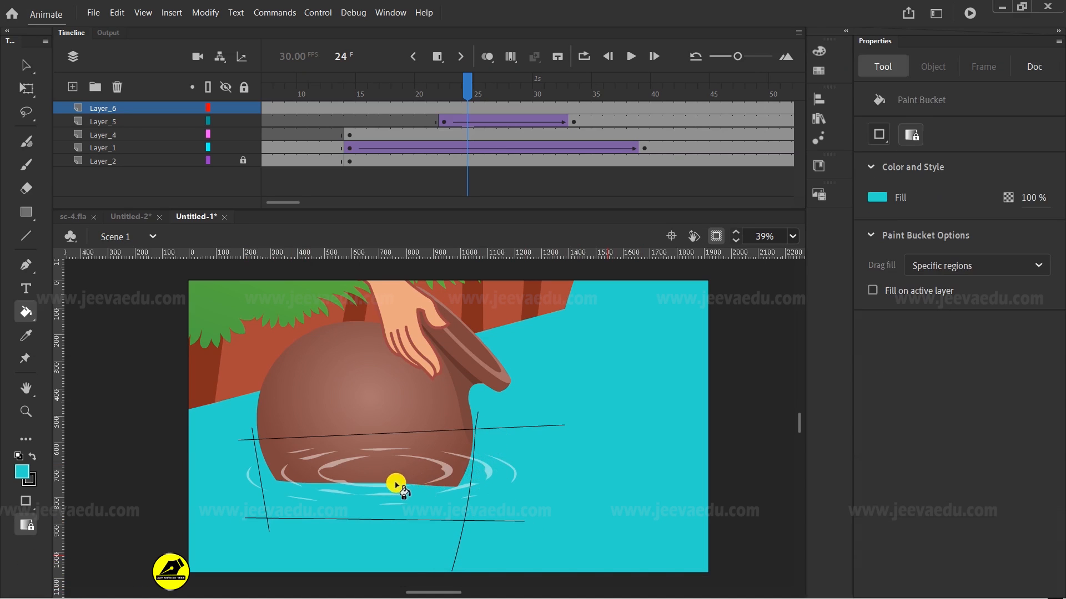
{"action": "left_click", "coordinate": [395, 488]}
{"action": "key", "text": "v"}
{"action": "left_click", "coordinate": [385, 494]}
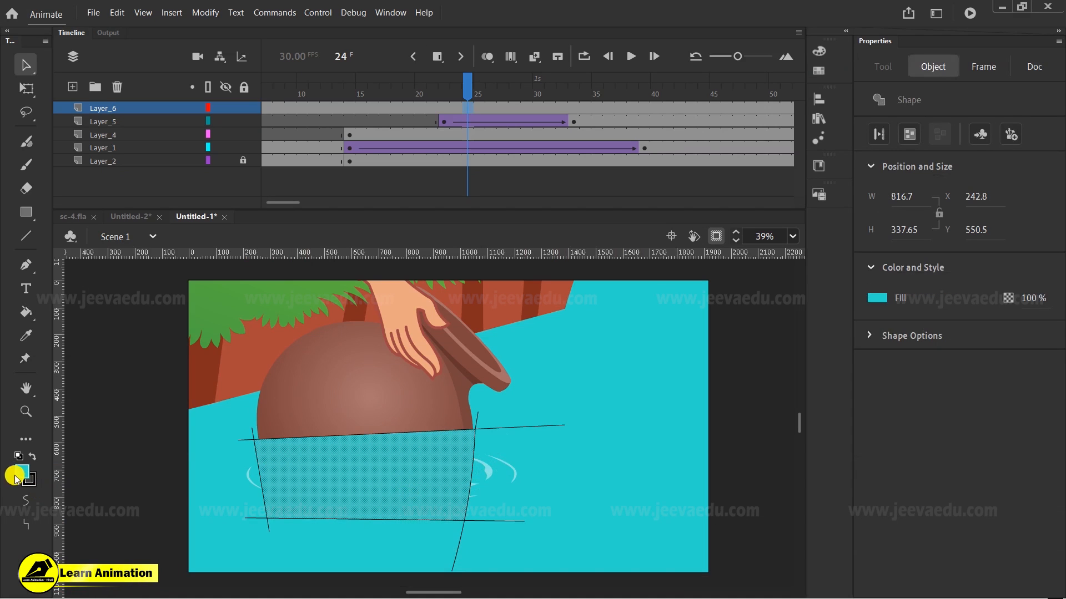
{"action": "left_click", "coordinate": [22, 472]}
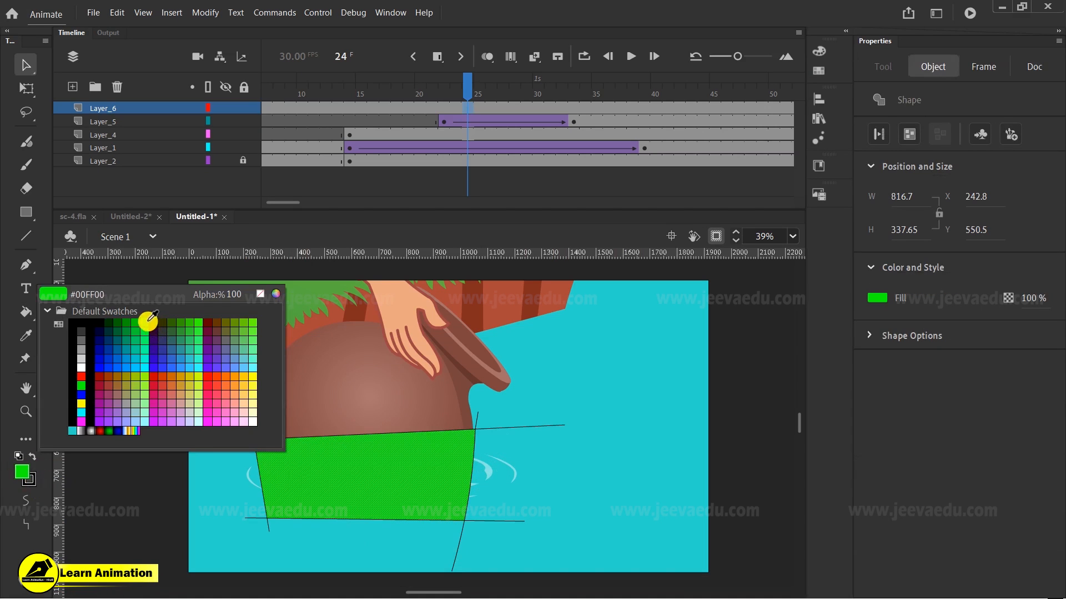
{"action": "left_click", "coordinate": [148, 324]}
Step: Delete the black lines around the green shape and display Layer_6 as outlines
{"action": "double_click", "coordinate": [494, 428]}
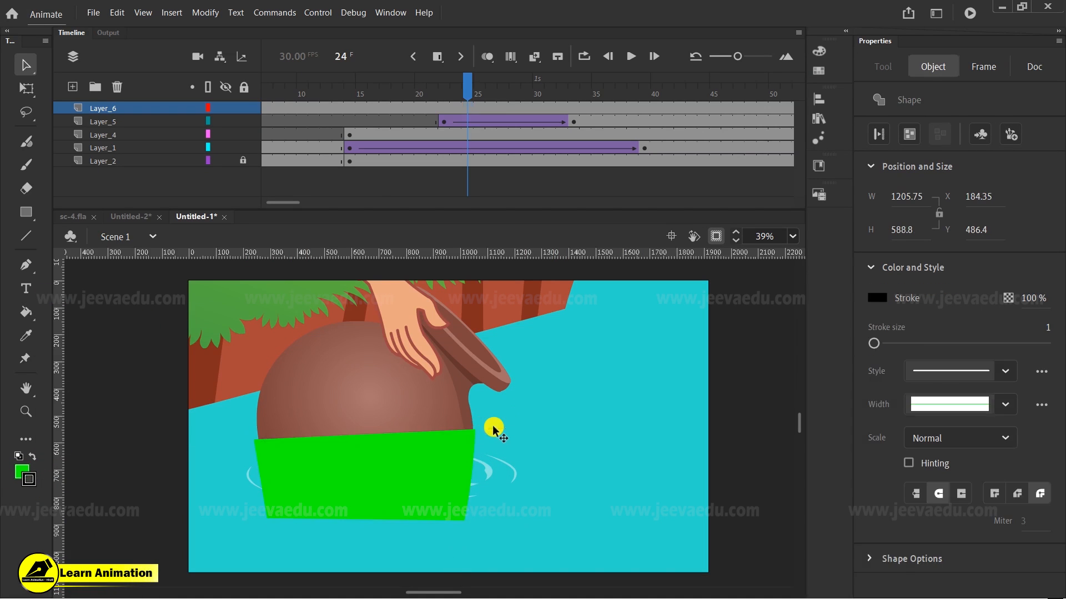
{"action": "key", "text": "Delete"}
{"action": "left_click", "coordinate": [208, 108]}
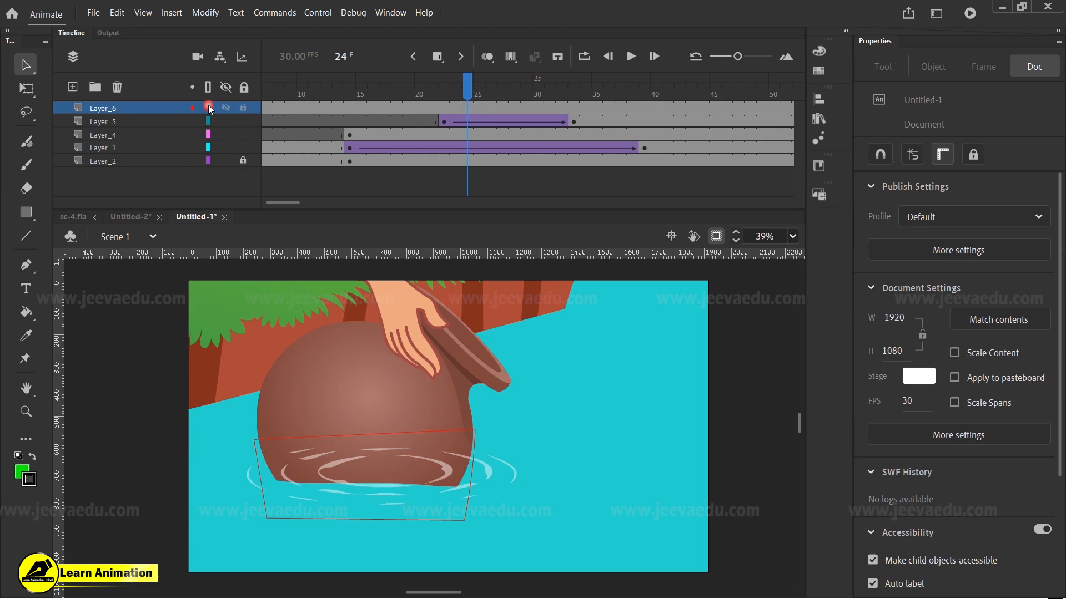
Step: Move the Layer_6 keyframe holding the shape from frame 1 to frame 22
{"action": "left_click_drag", "start_coordinate": [463, 91], "coordinate": [7, 159]}
{"action": "left_click", "coordinate": [268, 108]}
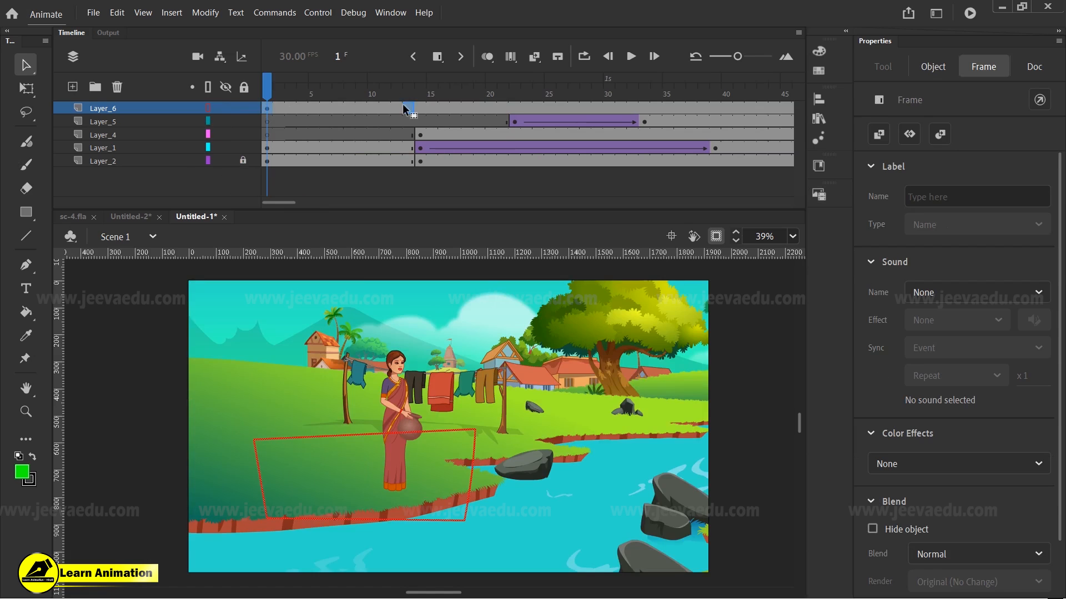
{"action": "left_click_drag", "start_coordinate": [514, 106], "coordinate": [541, 94]}
{"action": "left_click", "coordinate": [552, 108]}
{"action": "left_click", "coordinate": [564, 109]}
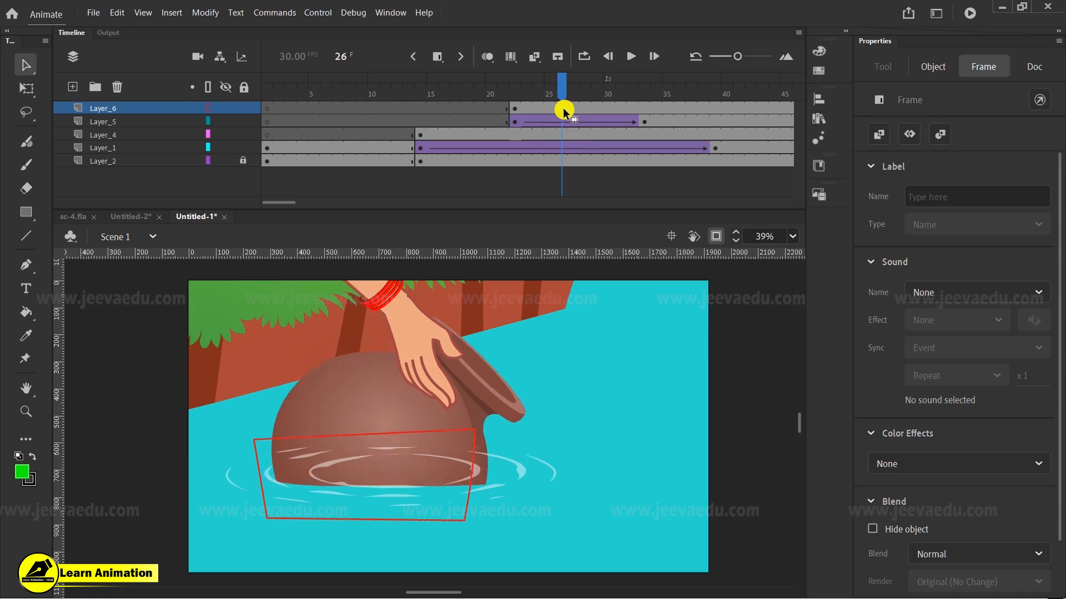
Step: Insert a keyframe at frame 33 of Layer_6 and create a shape tween from frame 22
{"action": "left_click", "coordinate": [630, 108]}
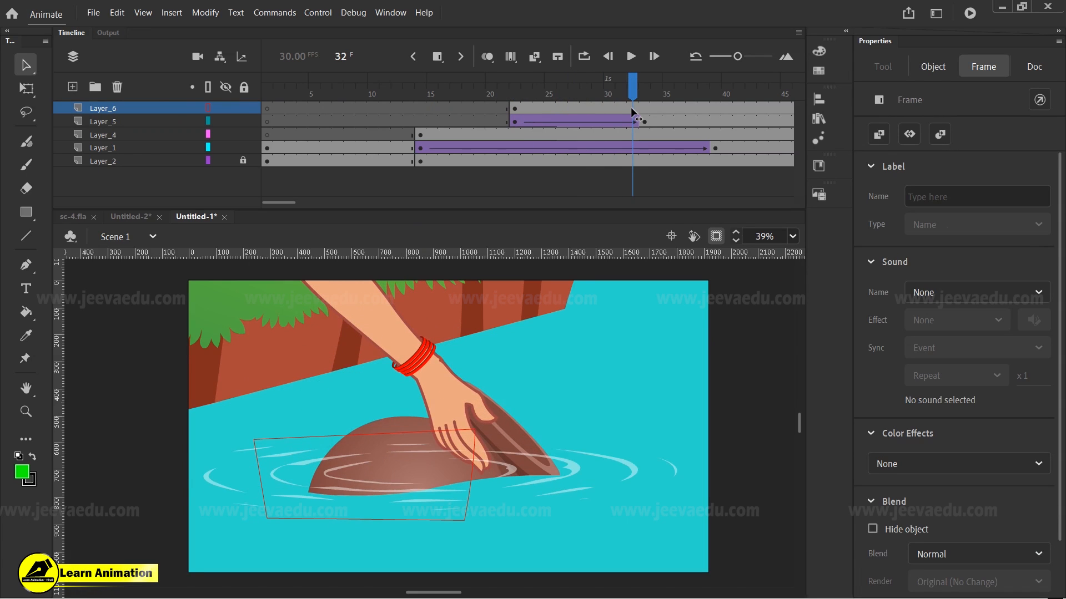
{"action": "left_click", "coordinate": [643, 110]}
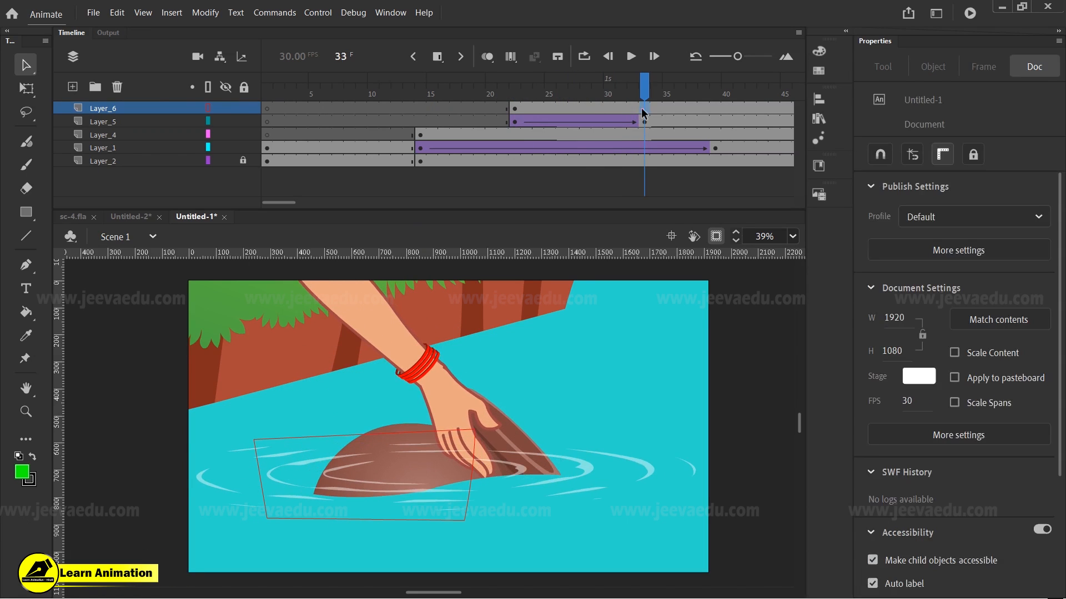
{"action": "key", "text": "F6"}
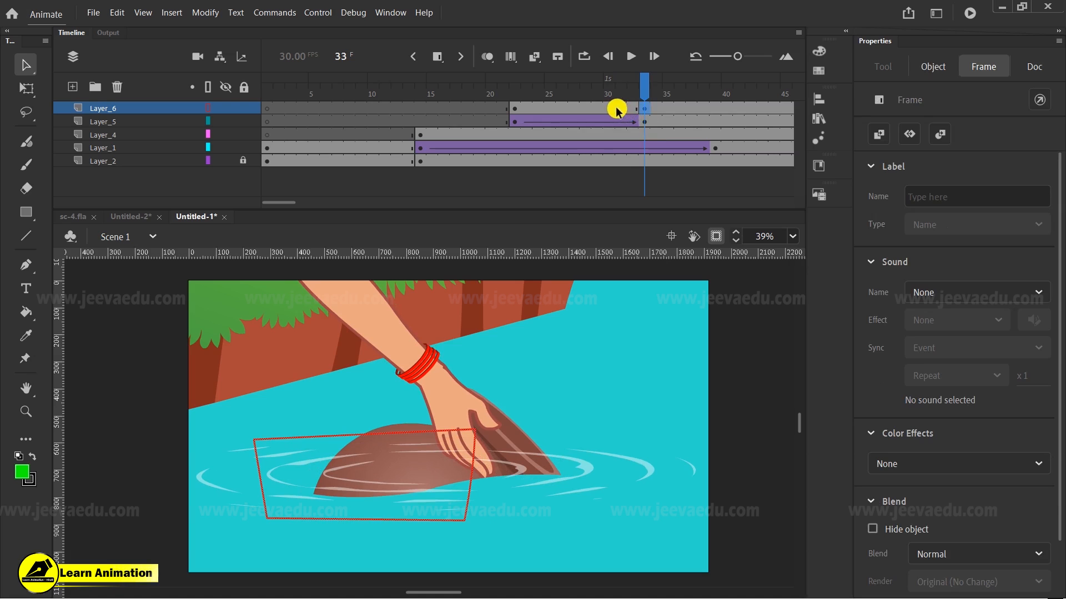
{"action": "right_click", "coordinate": [610, 111]}
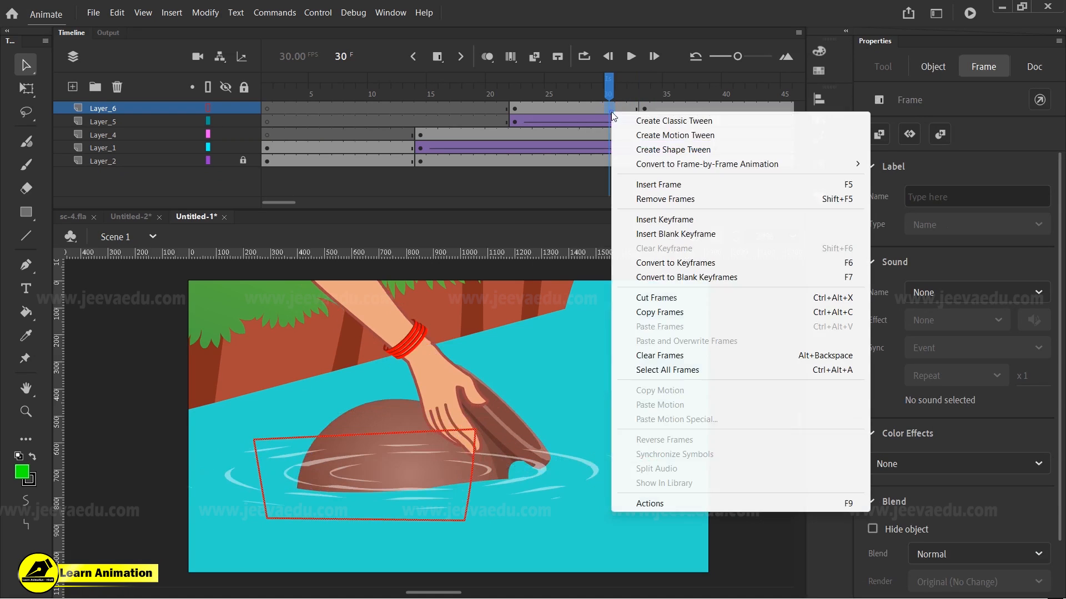
{"action": "left_click", "coordinate": [656, 151]}
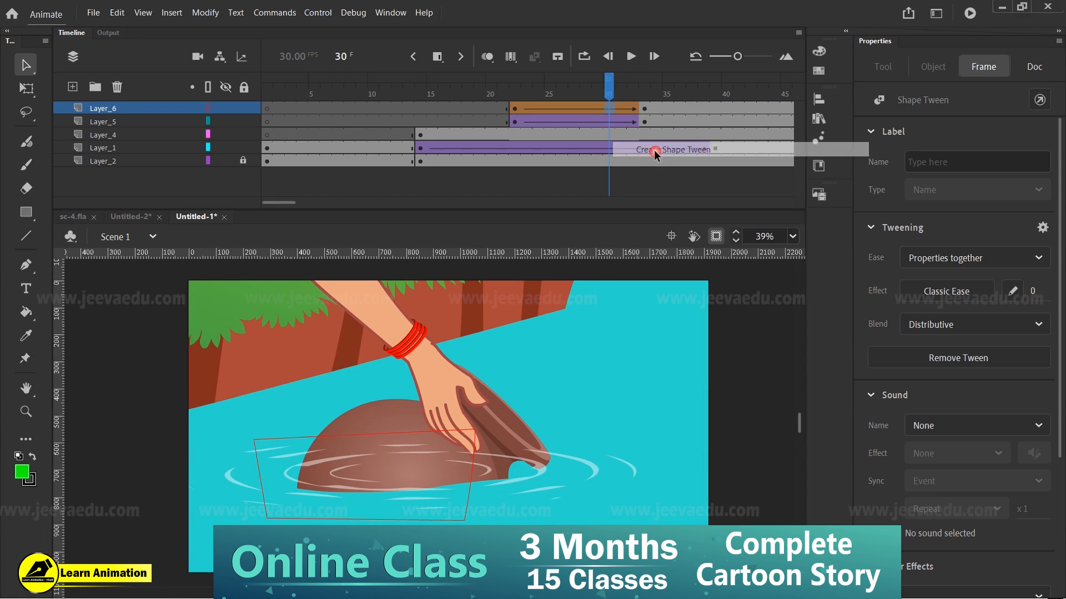
Step: Free-transform the shape at frame 33 of Layer_6, widening and slanting it over the submerged part of the pot
{"action": "left_click", "coordinate": [619, 121]}
{"action": "left_click_drag", "start_coordinate": [610, 92], "coordinate": [638, 103]}
{"action": "left_click", "coordinate": [581, 118]}
{"action": "left_click", "coordinate": [608, 121]}
{"action": "left_click", "coordinate": [642, 108]}
{"action": "key", "text": "q"}
{"action": "left_click", "coordinate": [480, 483]}
{"action": "left_click_drag", "start_coordinate": [477, 476], "coordinate": [577, 419]}
{"action": "left_click_drag", "start_coordinate": [257, 484], "coordinate": [292, 483]}
{"action": "left_click", "coordinate": [125, 499]}
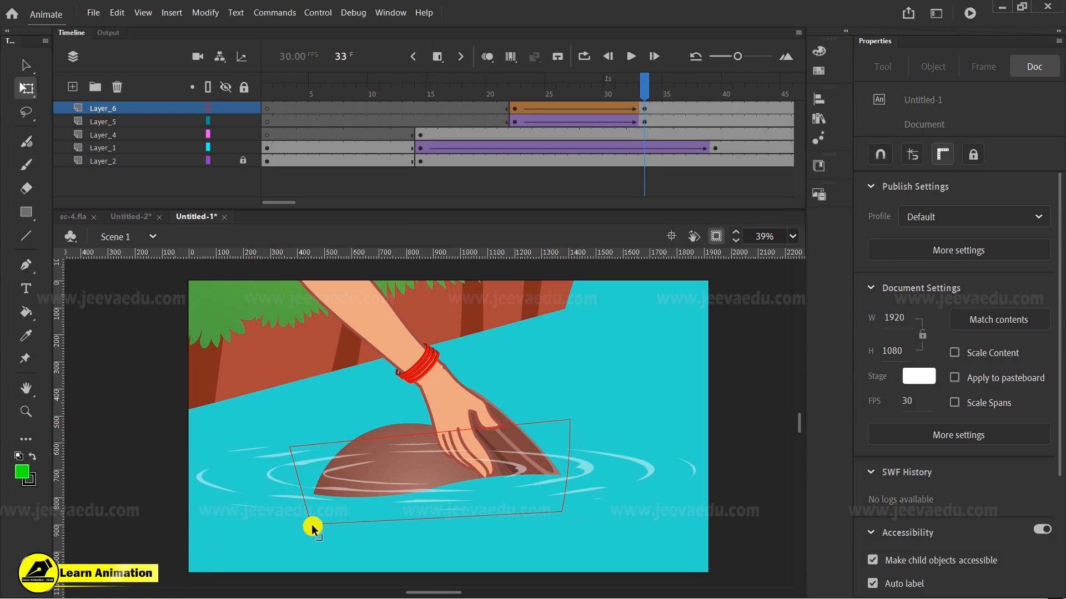
Step: Adjust the shape at frame 33 against the pot, narrowing it to about 994 px wide
{"action": "left_click", "coordinate": [565, 101]}
{"action": "left_click_drag", "start_coordinate": [566, 102], "coordinate": [649, 137]}
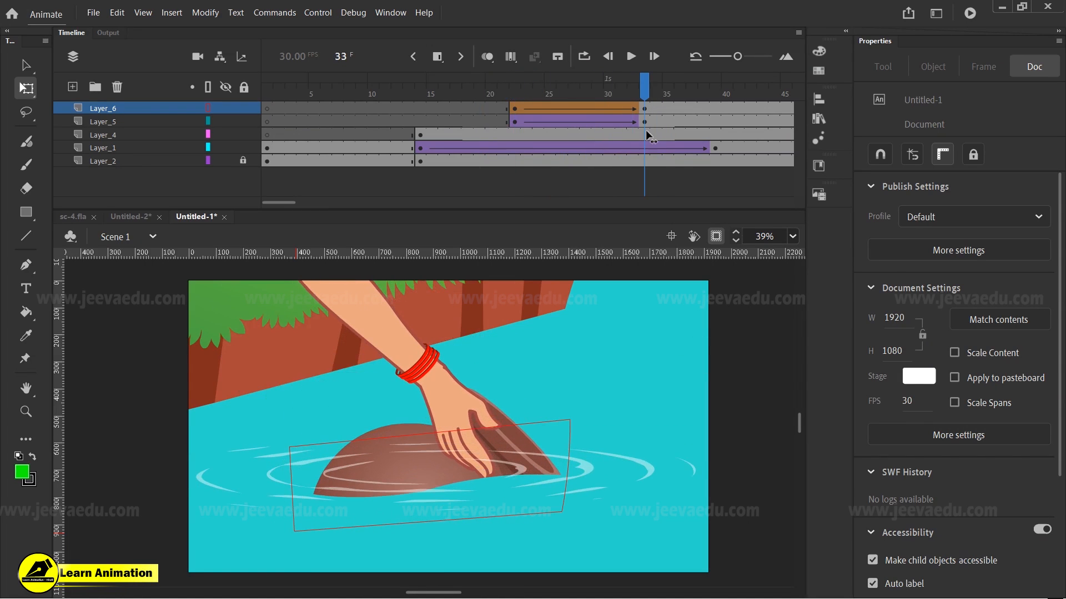
{"action": "left_click_drag", "start_coordinate": [291, 448], "coordinate": [326, 438]}
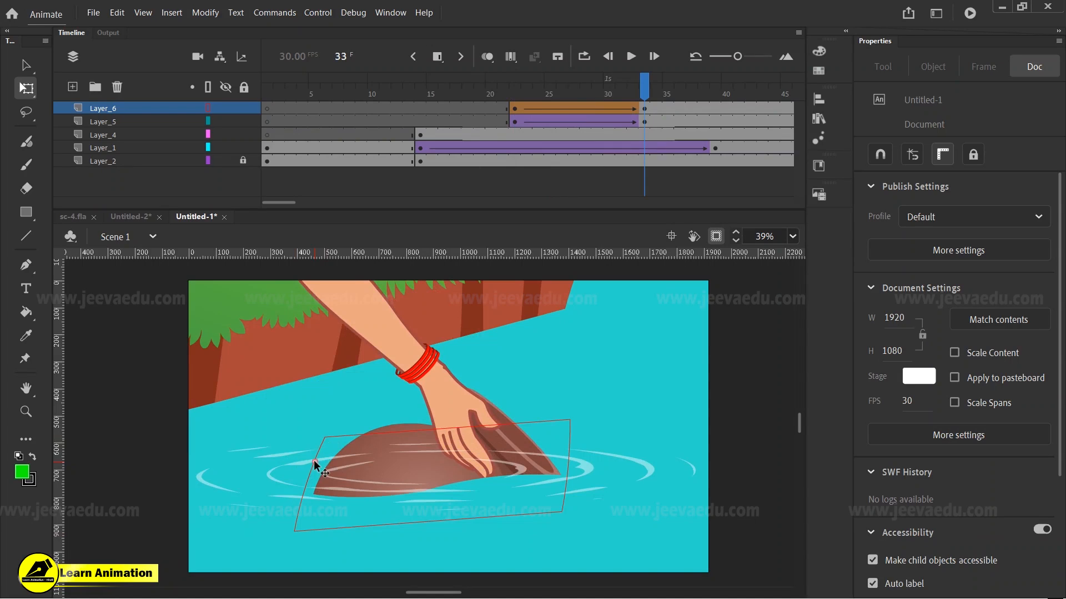
{"action": "left_click_drag", "start_coordinate": [618, 105], "coordinate": [648, 123]}
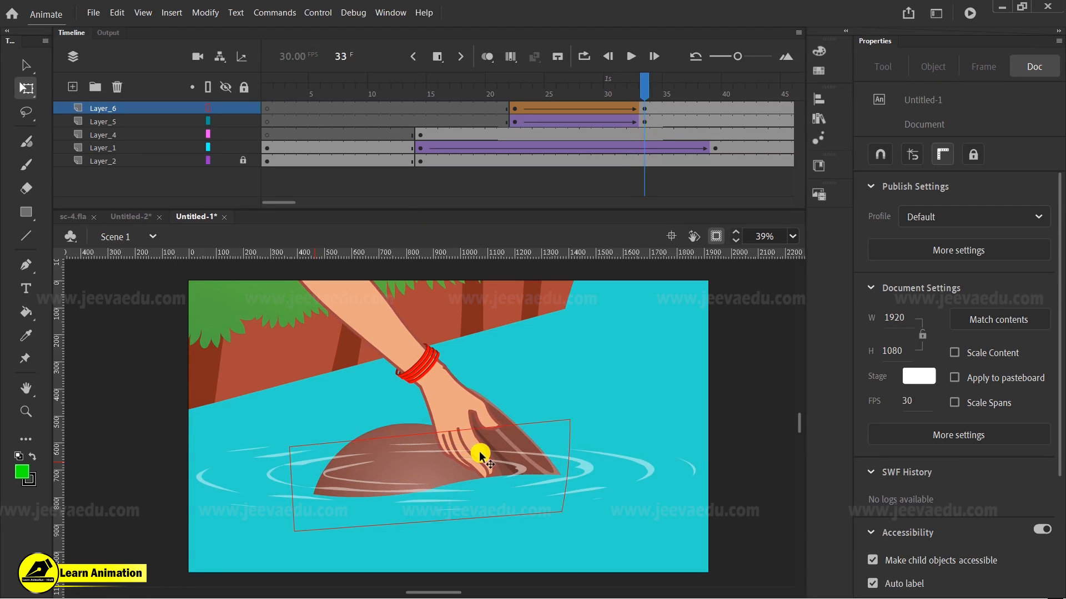
{"action": "left_click", "coordinate": [292, 482]}
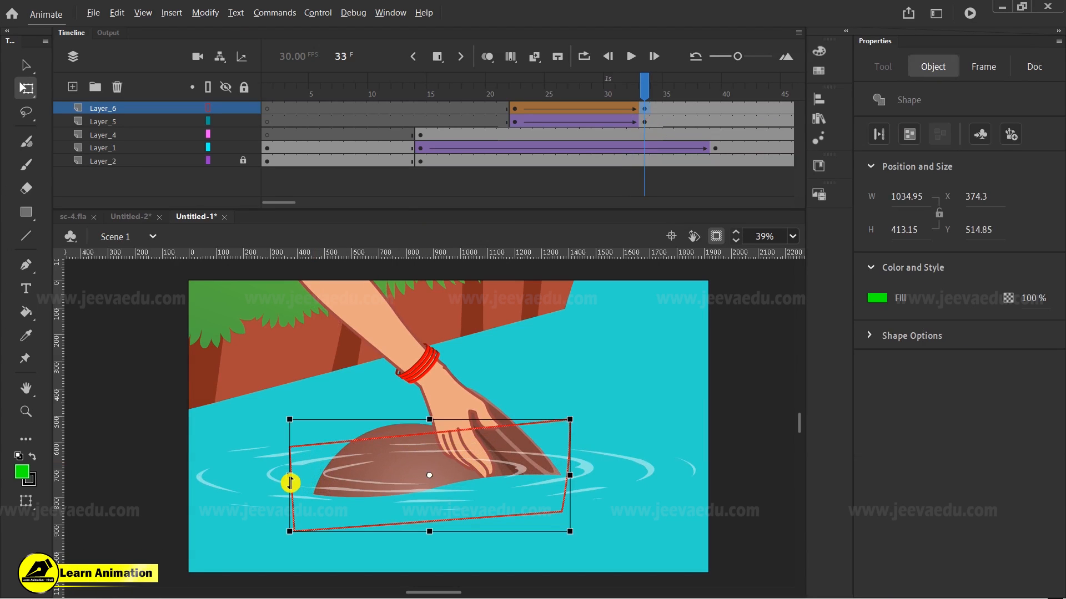
{"action": "left_click_drag", "start_coordinate": [290, 478], "coordinate": [301, 476]}
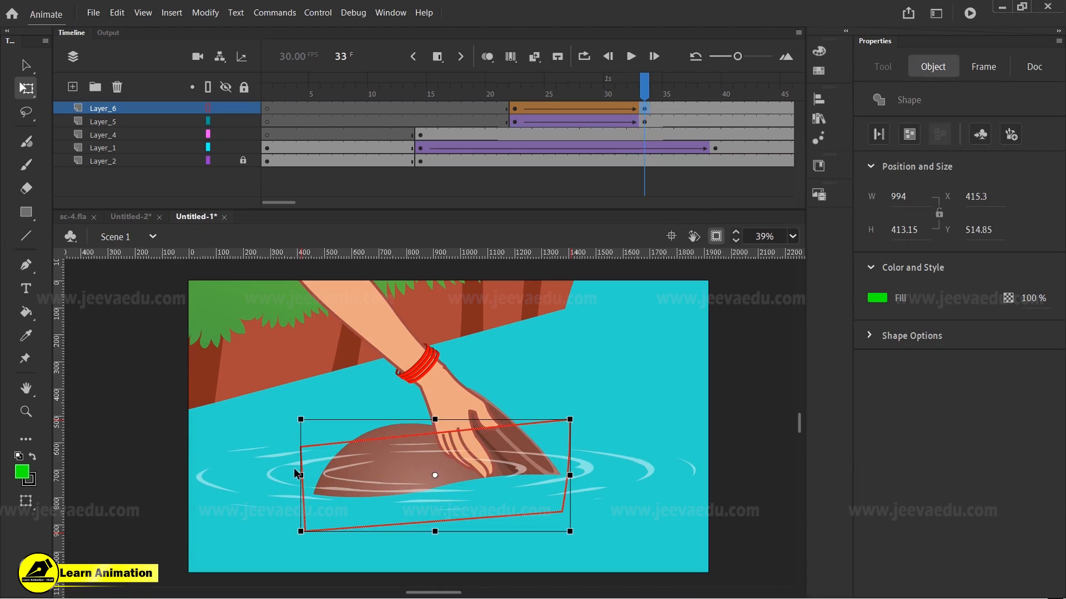
{"action": "left_click_drag", "start_coordinate": [642, 92], "coordinate": [642, 151]}
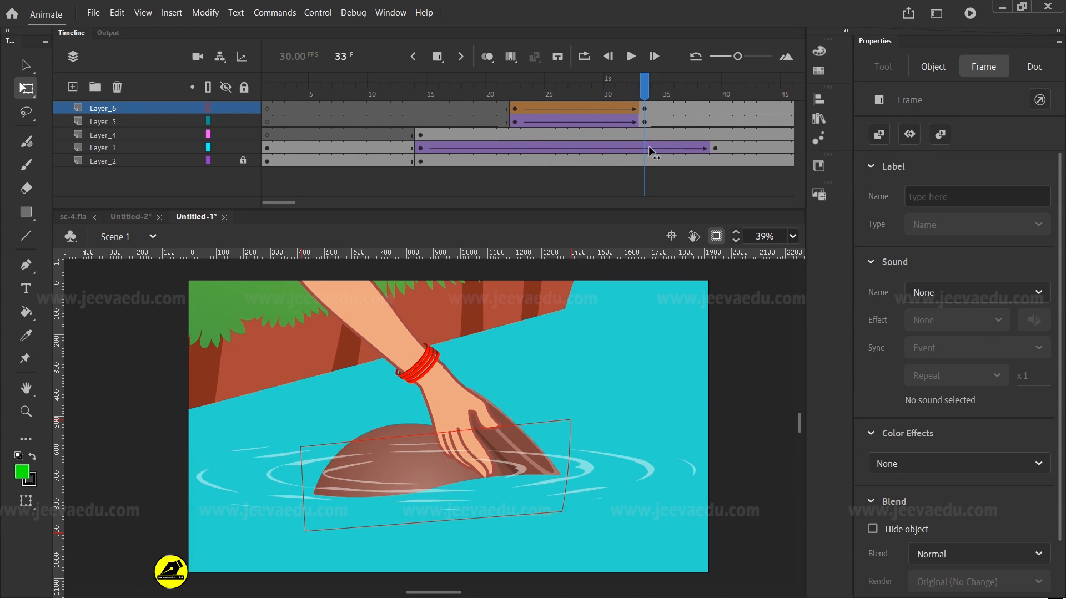
Step: Try to turn Layer_6 into a mask layer
{"action": "left_click", "coordinate": [638, 105]}
{"action": "right_click", "coordinate": [149, 110]}
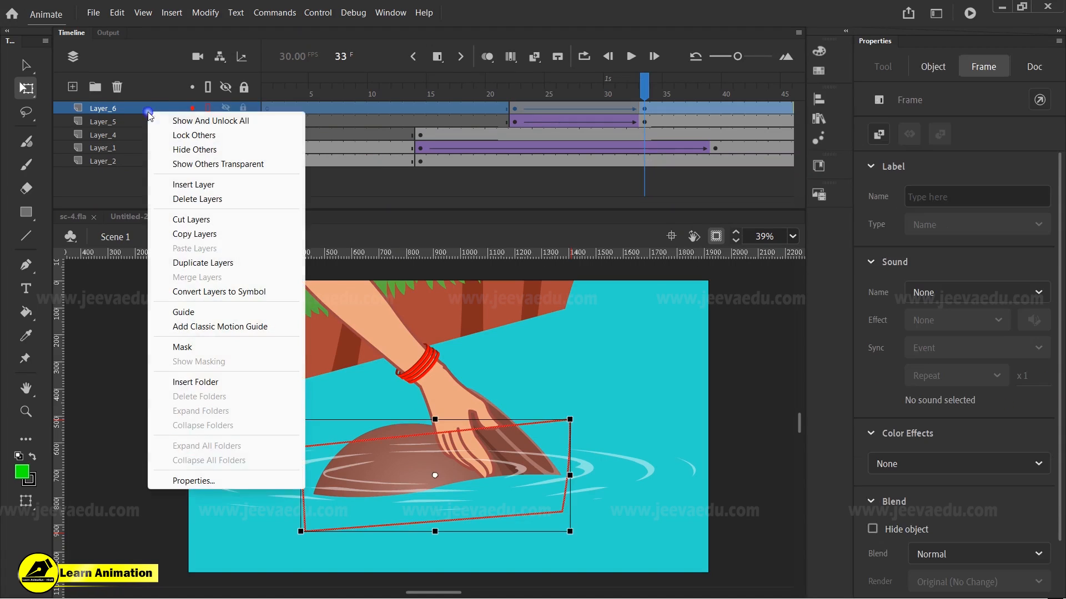
{"action": "left_click", "coordinate": [203, 352]}
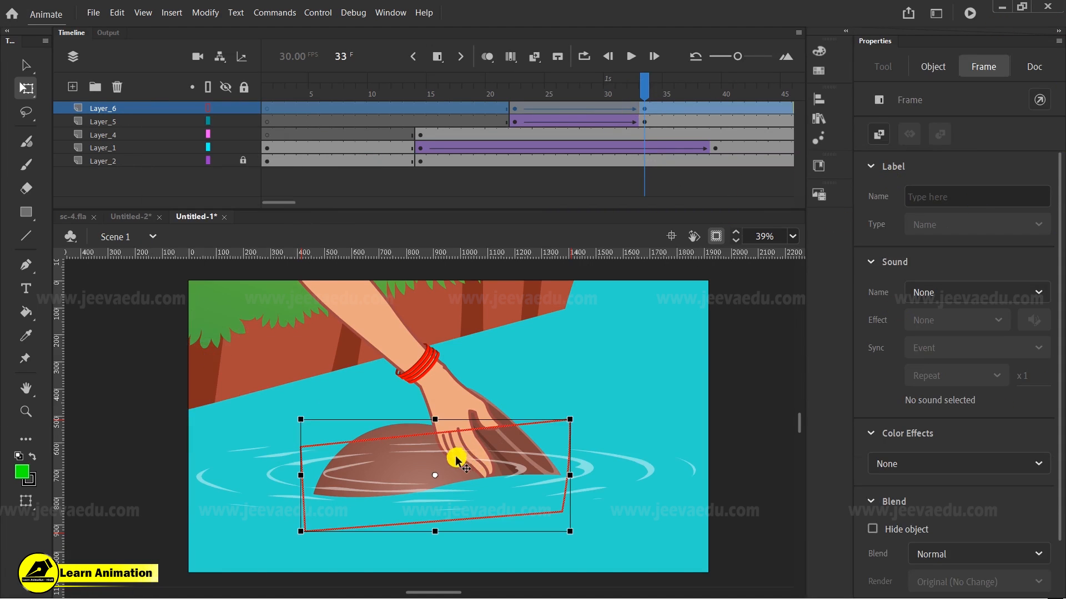
Step: Remove the shape tween between frames 22 and 33 of Layer_6
{"action": "left_click", "coordinate": [549, 107]}
{"action": "right_click", "coordinate": [560, 108]}
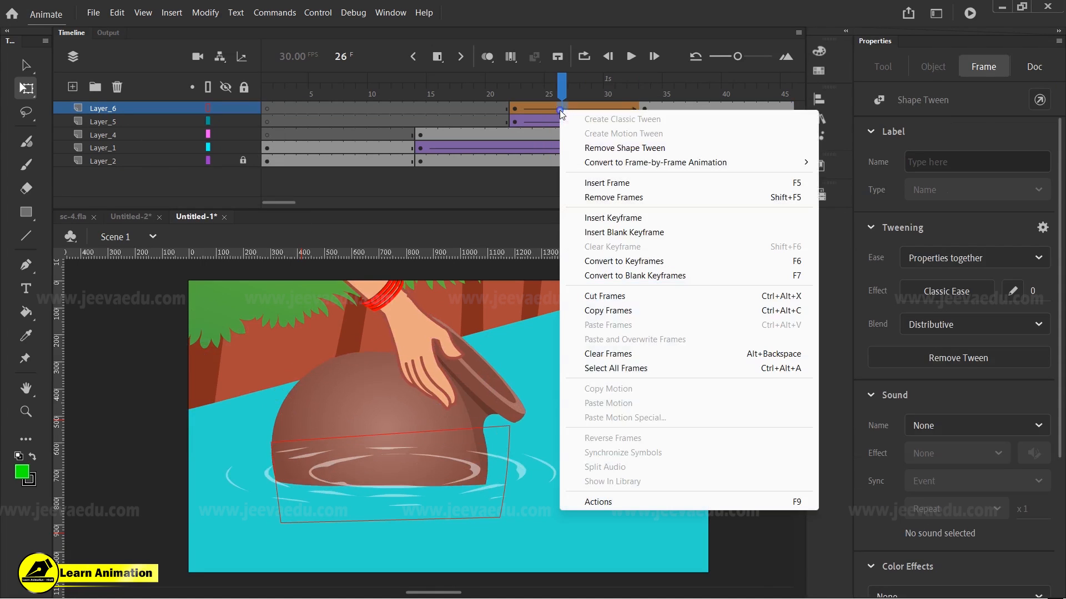
{"action": "left_click", "coordinate": [604, 149]}
Step: Turn off the outline display of Layer_6, give the frame 22 shape a black stroke and delete its green fill
{"action": "left_click_drag", "start_coordinate": [564, 95], "coordinate": [516, 105]}
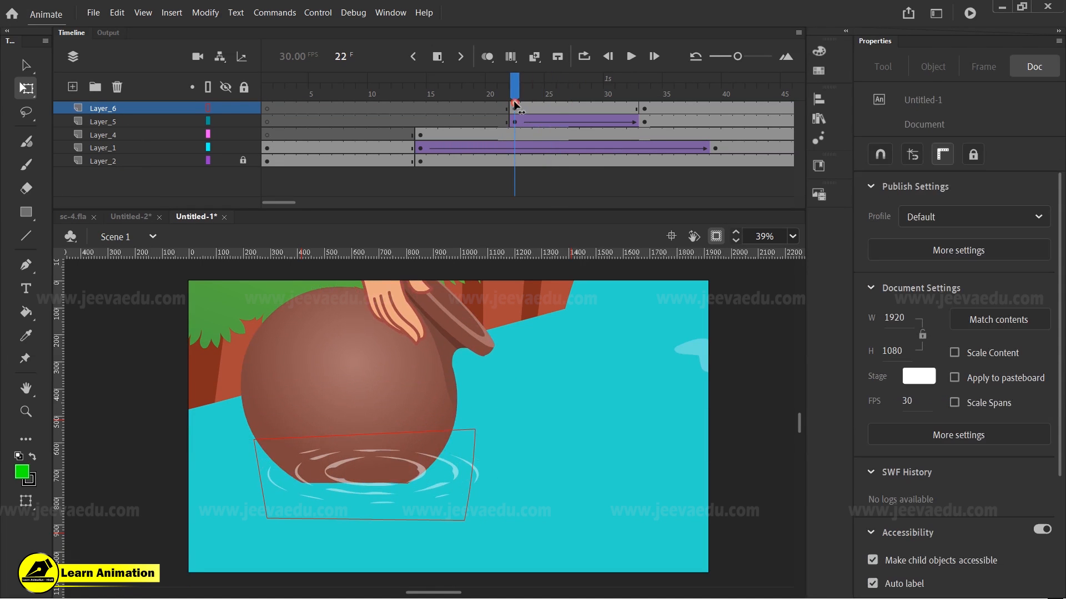
{"action": "left_click", "coordinate": [206, 108]}
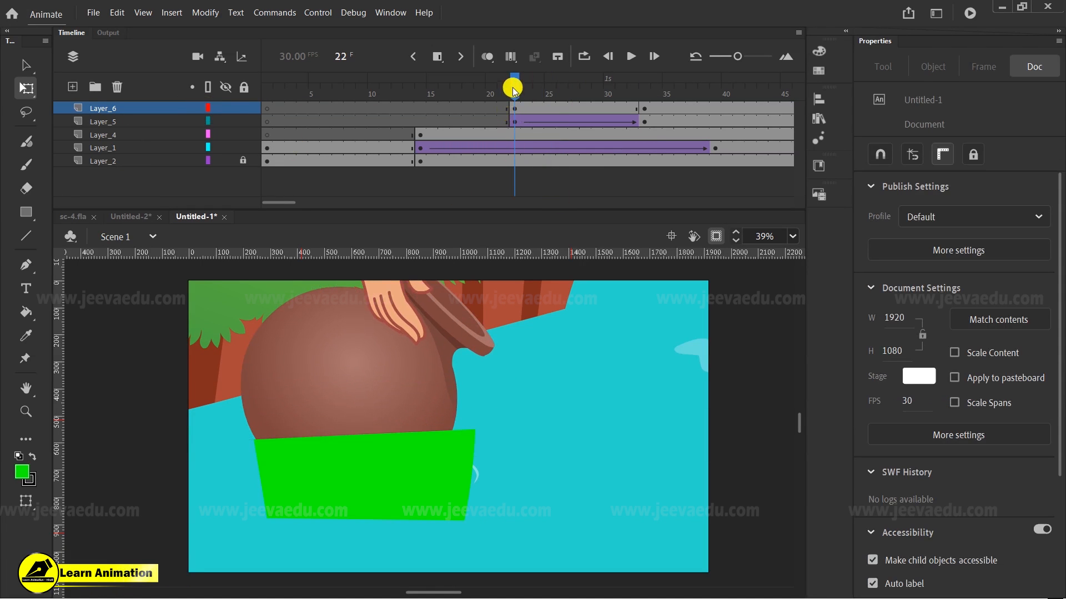
{"action": "left_click", "coordinate": [421, 467]}
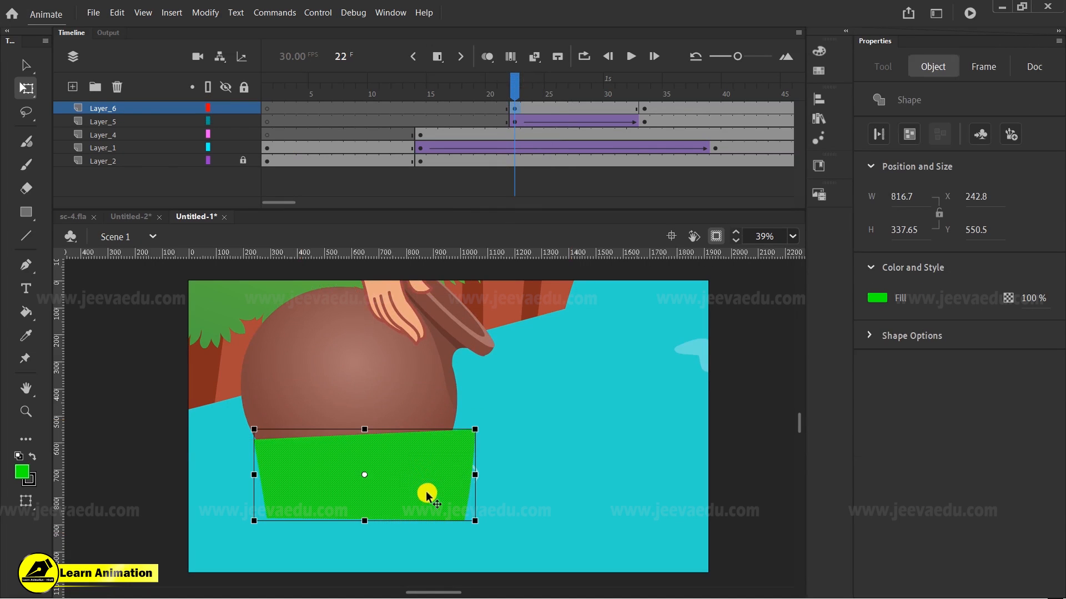
{"action": "key", "text": "k"}
{"action": "left_click", "coordinate": [471, 460]}
{"action": "key", "text": "v"}
{"action": "key", "text": "Delete"}
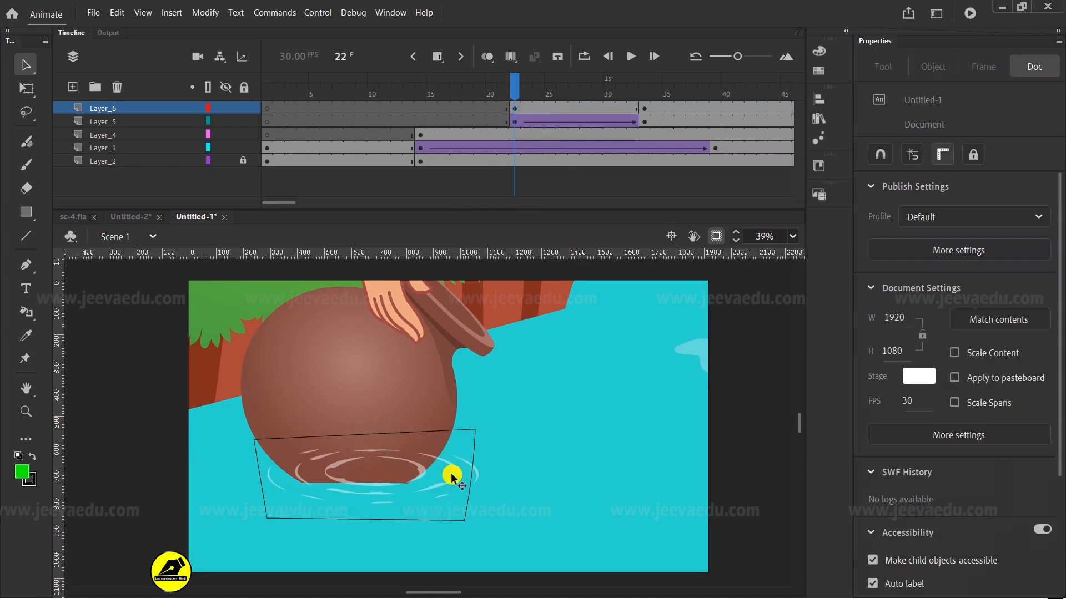
Step: Clear the keyframe at frame 33 of Layer_6 and return to frame 22
{"action": "key", "text": "z"}
{"action": "left_click", "coordinate": [397, 488], "text": "alt"}
{"action": "left_click", "coordinate": [433, 425]}
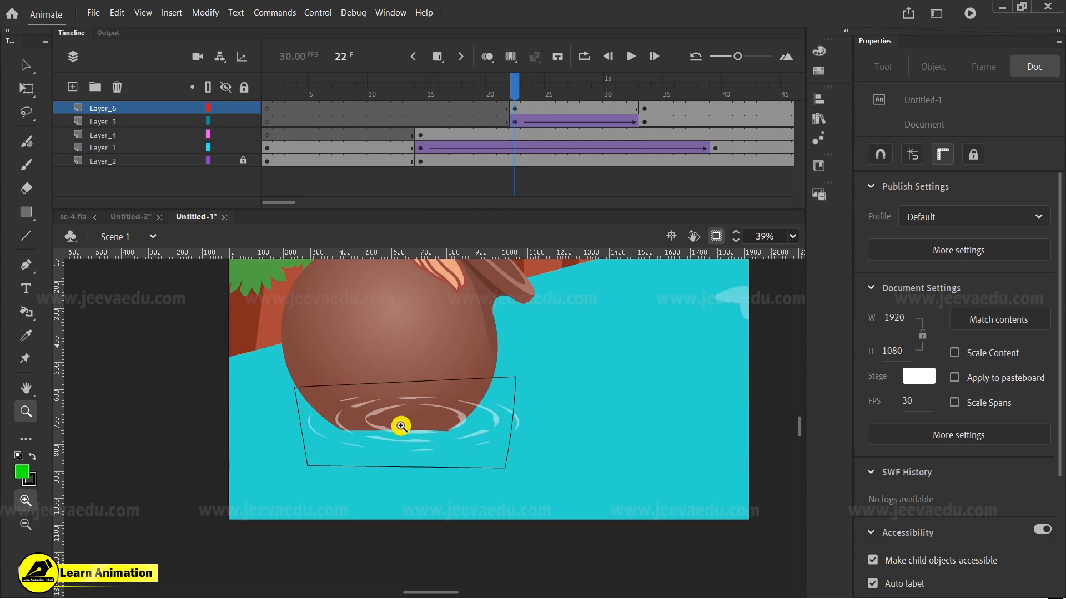
{"action": "left_click_drag", "start_coordinate": [514, 88], "coordinate": [642, 116]}
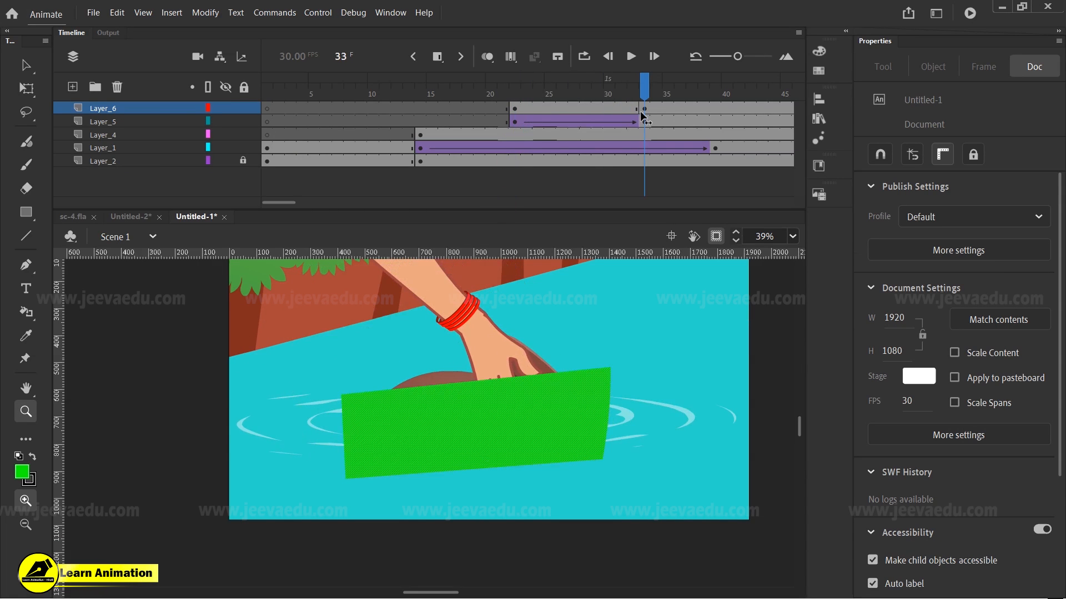
{"action": "right_click", "coordinate": [644, 106]}
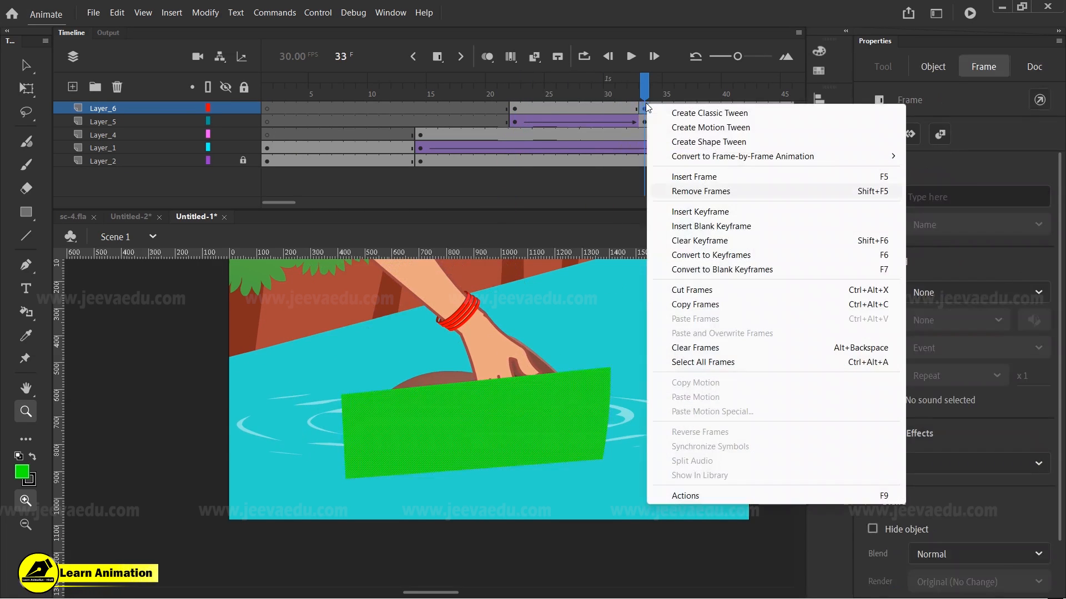
{"action": "left_click", "coordinate": [681, 233]}
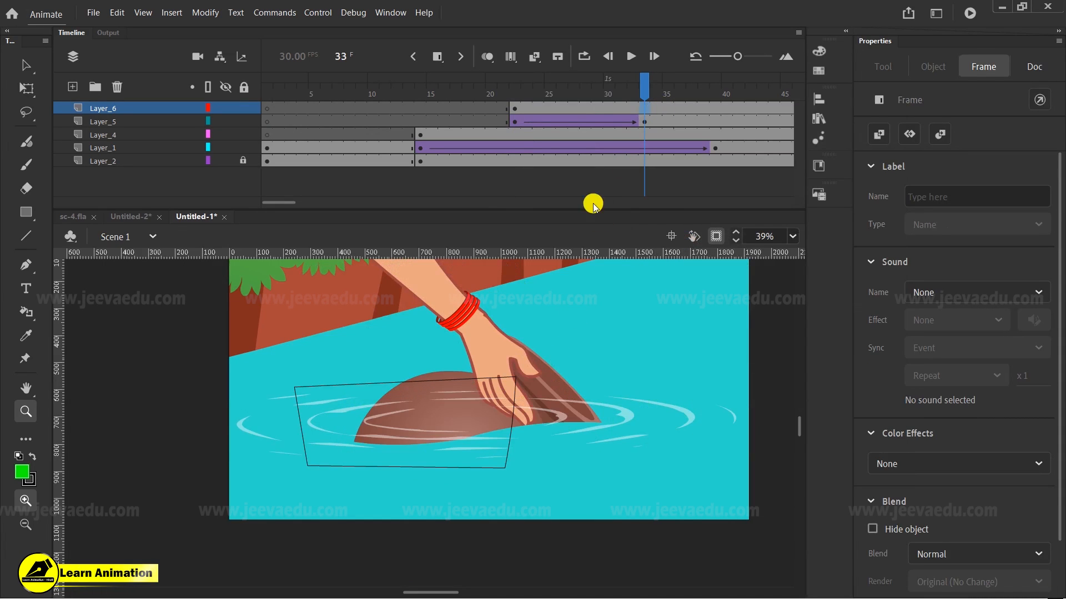
{"action": "left_click", "coordinate": [534, 106]}
{"action": "left_click", "coordinate": [517, 109]}
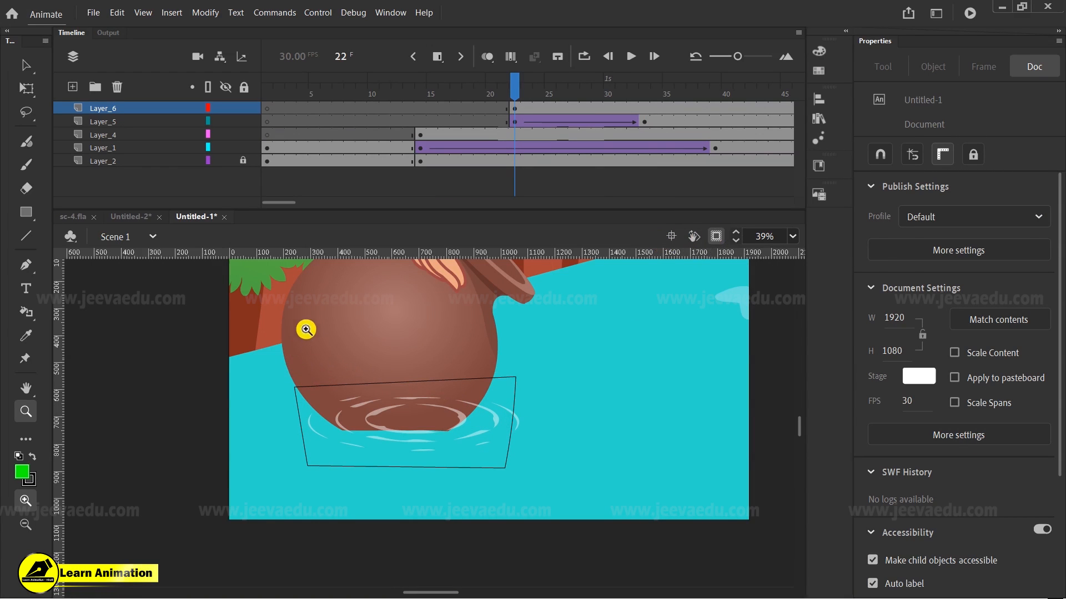
Step: Widen the water ripple on Layer_5 at frame 33 to about 2232 px and position it around the submerged pot
{"action": "left_click_drag", "start_coordinate": [526, 79], "coordinate": [644, 143]}
{"action": "key", "text": "v"}
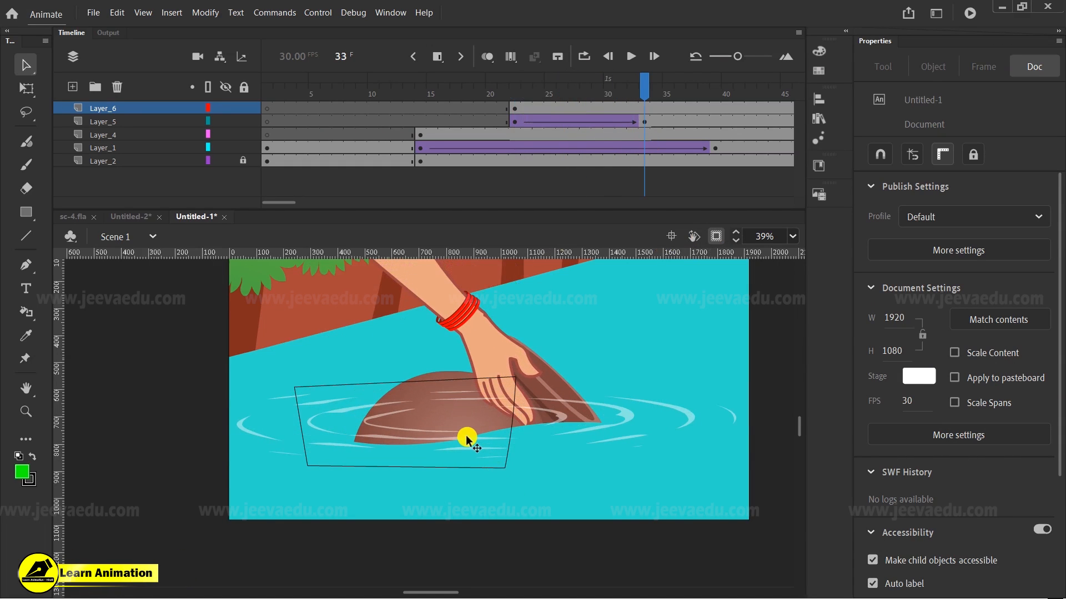
{"action": "left_click", "coordinate": [465, 435]}
{"action": "left_click_drag", "start_coordinate": [626, 101], "coordinate": [644, 127]}
{"action": "left_click_drag", "start_coordinate": [476, 442], "coordinate": [472, 451]}
{"action": "key", "text": "q"}
{"action": "left_click_drag", "start_coordinate": [734, 431], "coordinate": [757, 426]}
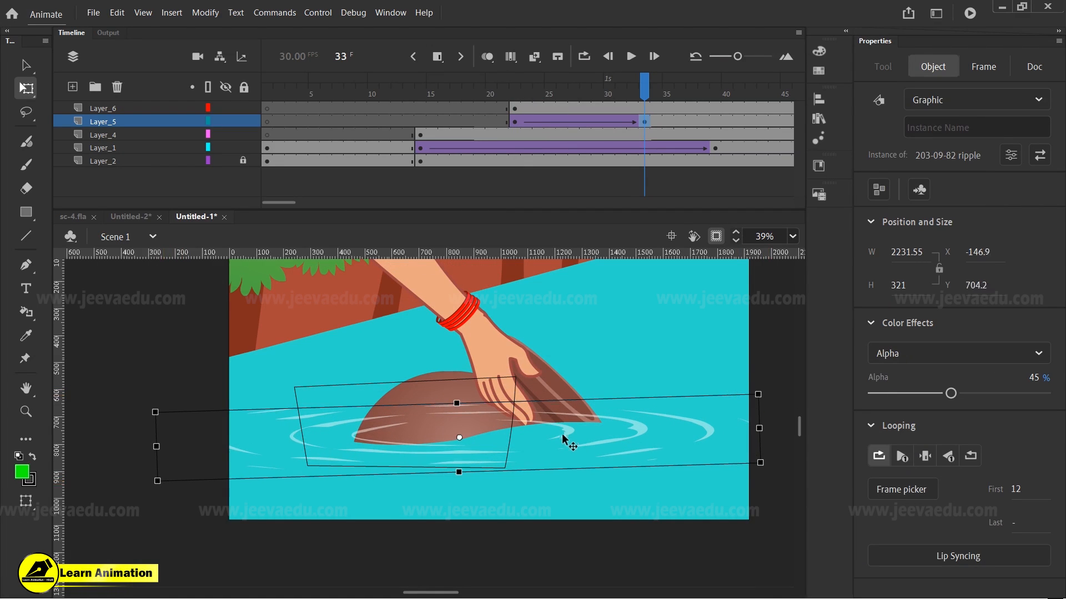
{"action": "mouse_move", "coordinate": [642, 111]}
{"action": "left_mouse_down"}
{"action": "mouse_move", "coordinate": [541, 114]}
{"action": "mouse_move", "coordinate": [654, 123]}
{"action": "mouse_move", "coordinate": [646, 125]}
{"action": "left_mouse_up"}
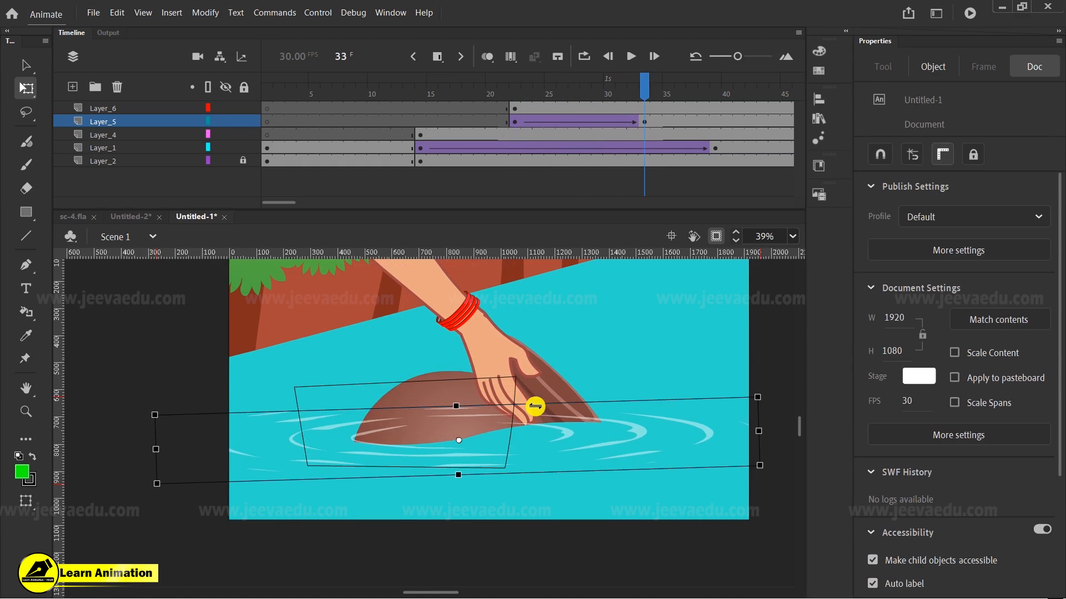
Step: Stretch the four corners of the four-sided outline on Layer_6 at frame 33 so it encloses the whole ripple
{"action": "left_click", "coordinate": [716, 236]}
{"action": "key", "text": "z"}
{"action": "left_click", "coordinate": [486, 453], "text": "alt"}
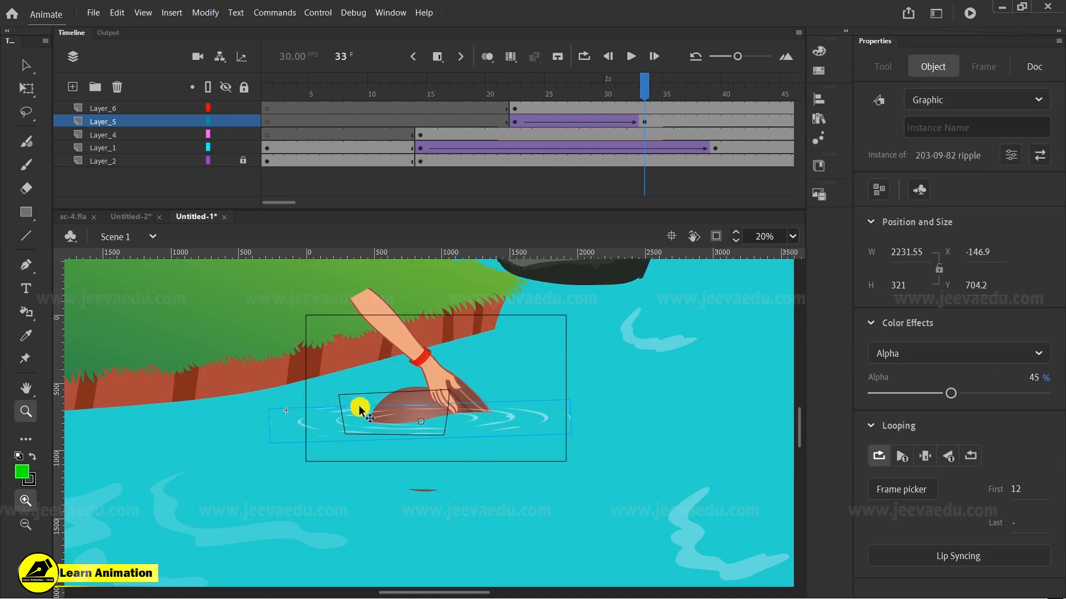
{"action": "key", "text": "v"}
{"action": "left_click", "coordinate": [275, 341]}
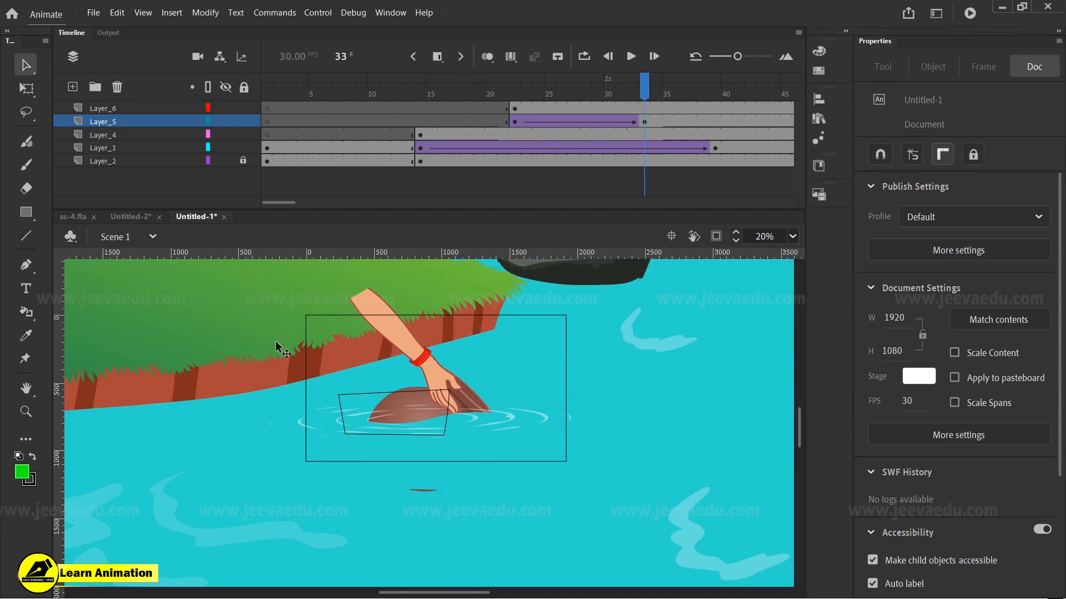
{"action": "left_click_drag", "start_coordinate": [309, 393], "coordinate": [279, 395]}
{"action": "left_click_drag", "start_coordinate": [344, 435], "coordinate": [300, 454]}
{"action": "left_click_drag", "start_coordinate": [448, 387], "coordinate": [548, 385]}
{"action": "left_click_drag", "start_coordinate": [444, 436], "coordinate": [555, 453]}
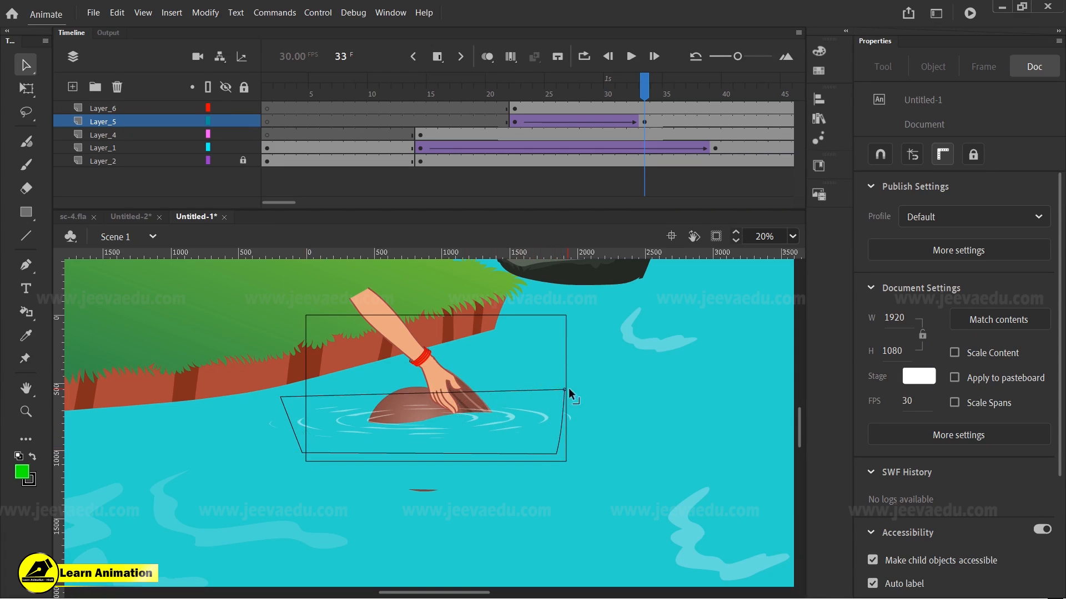
{"action": "left_click_drag", "start_coordinate": [555, 454], "coordinate": [586, 438]}
{"action": "left_click_drag", "start_coordinate": [307, 457], "coordinate": [279, 466]}
{"action": "left_click_drag", "start_coordinate": [580, 462], "coordinate": [589, 471]}
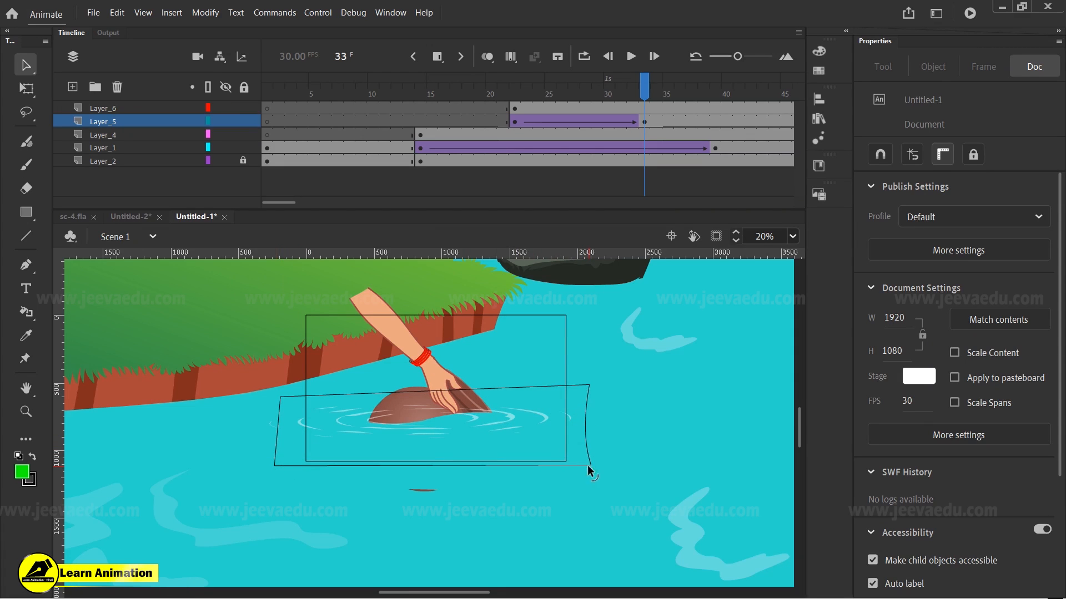
Step: Draw a slanted line across the pot's left edge and a line beneath the pot, bending it along the waterline
{"action": "left_click", "coordinate": [427, 425]}
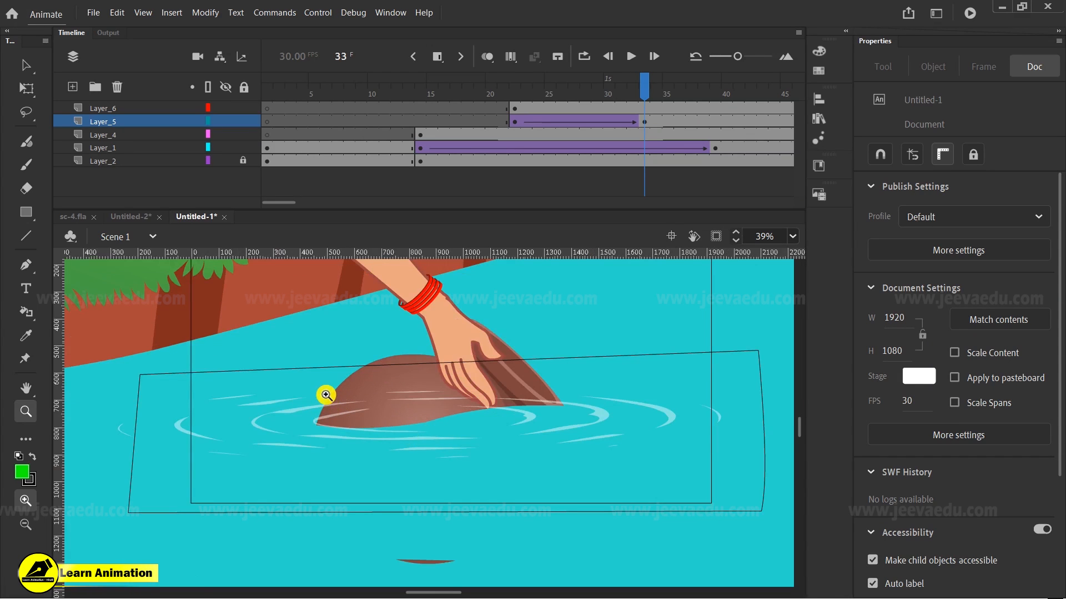
{"action": "key", "text": "n"}
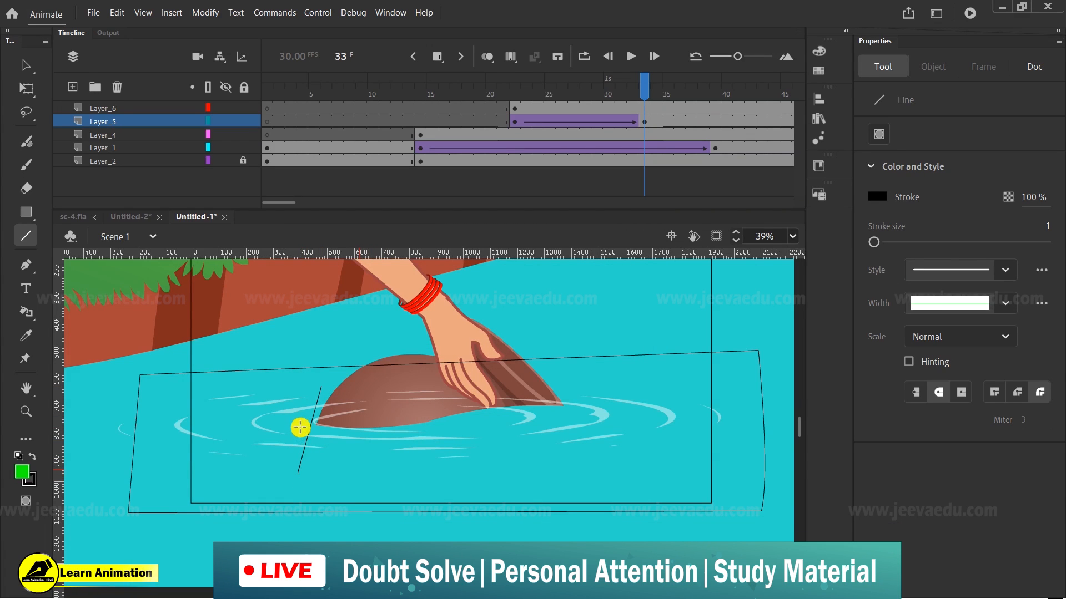
{"action": "left_click_drag", "start_coordinate": [394, 434], "coordinate": [597, 409]}
{"action": "key", "text": "v"}
{"action": "left_click_drag", "start_coordinate": [474, 418], "coordinate": [474, 430]}
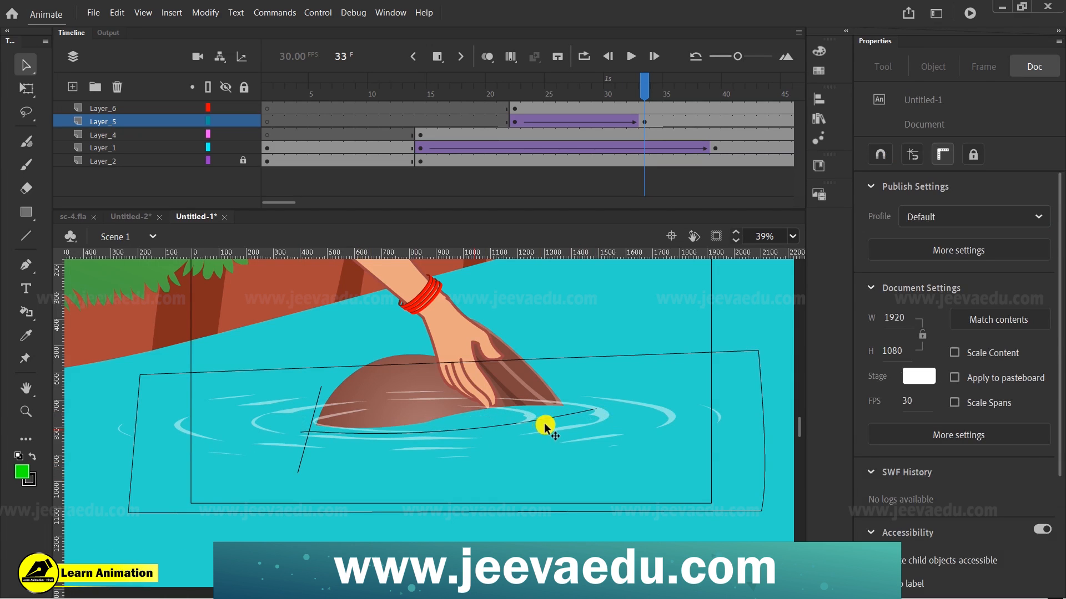
Step: Draw a near-vertical line at the pot's mouth and extend both side lines above the outline's upper edge, undoing the extra line across the mouth
{"action": "key", "text": "n"}
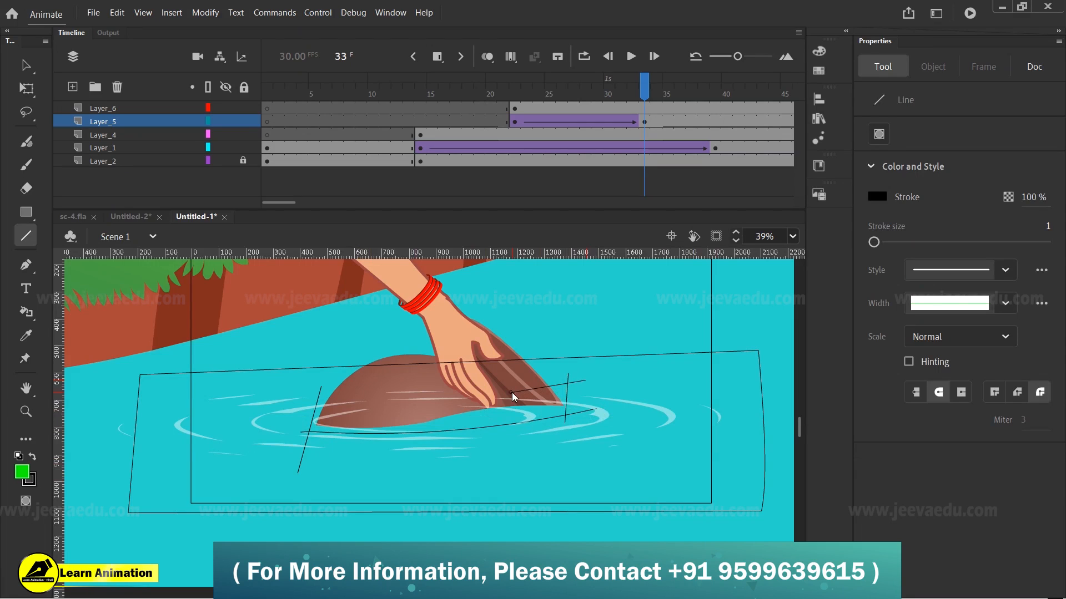
{"action": "key", "text": "ctrl+z"}
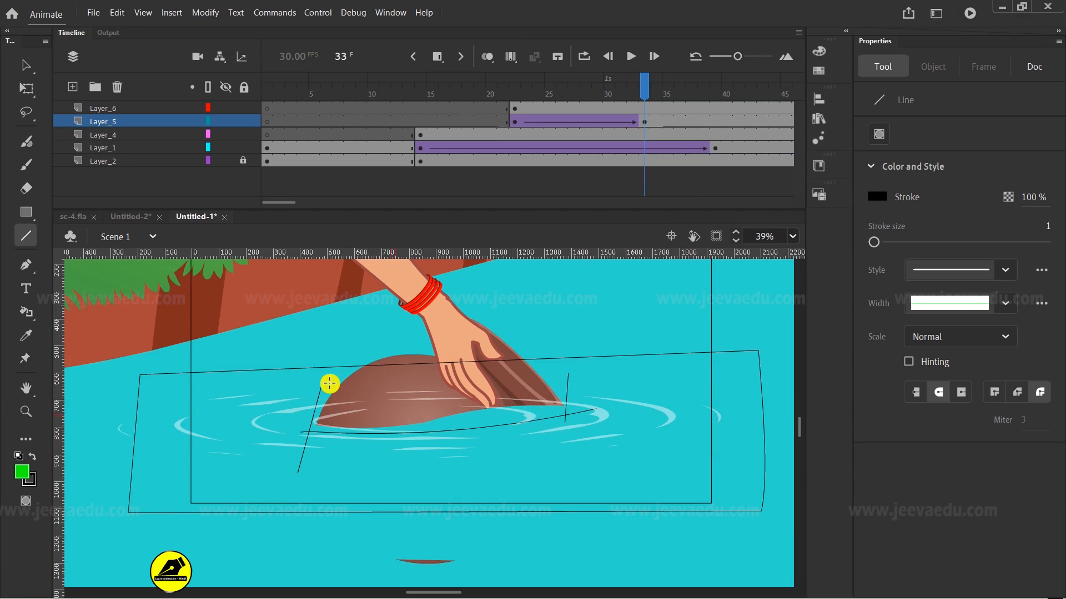
{"action": "key", "text": "v"}
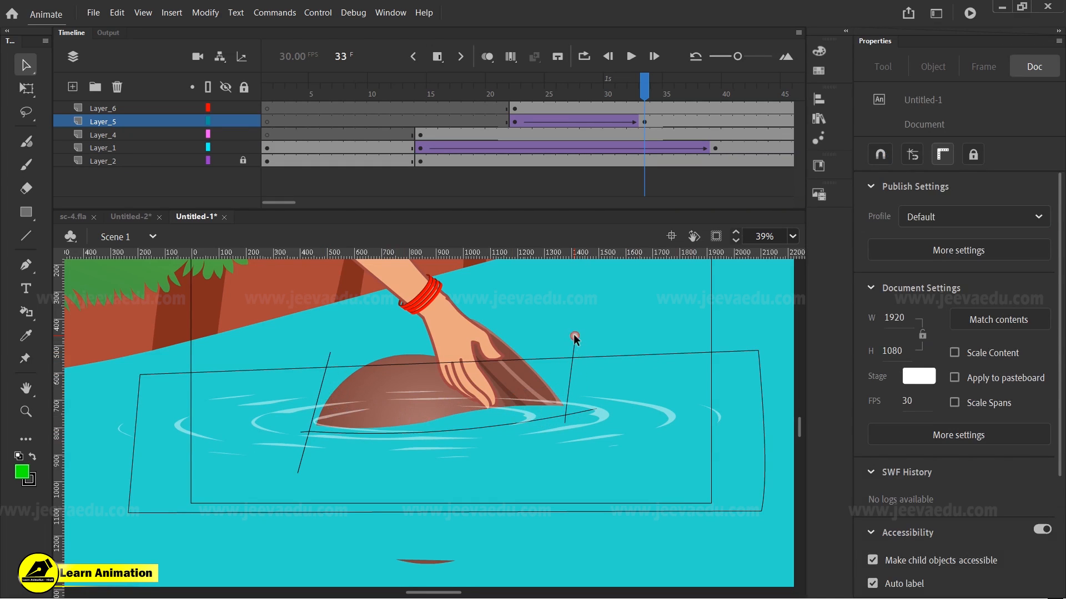
{"action": "key", "text": "k"}
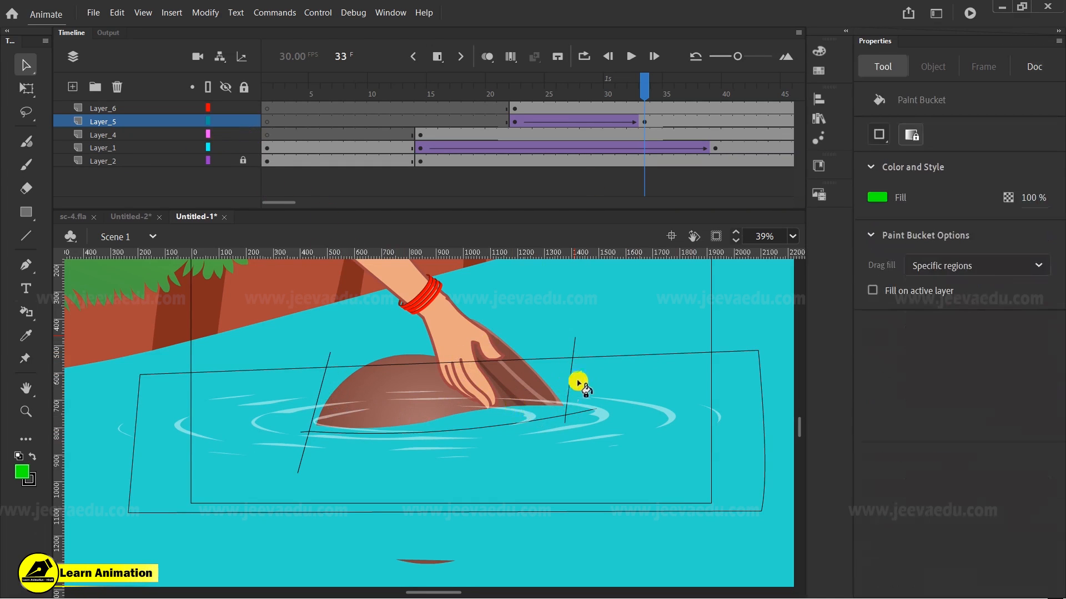
{"action": "left_click", "coordinate": [584, 384]}
{"action": "key", "text": "ctrl+z"}
{"action": "key", "text": "v"}
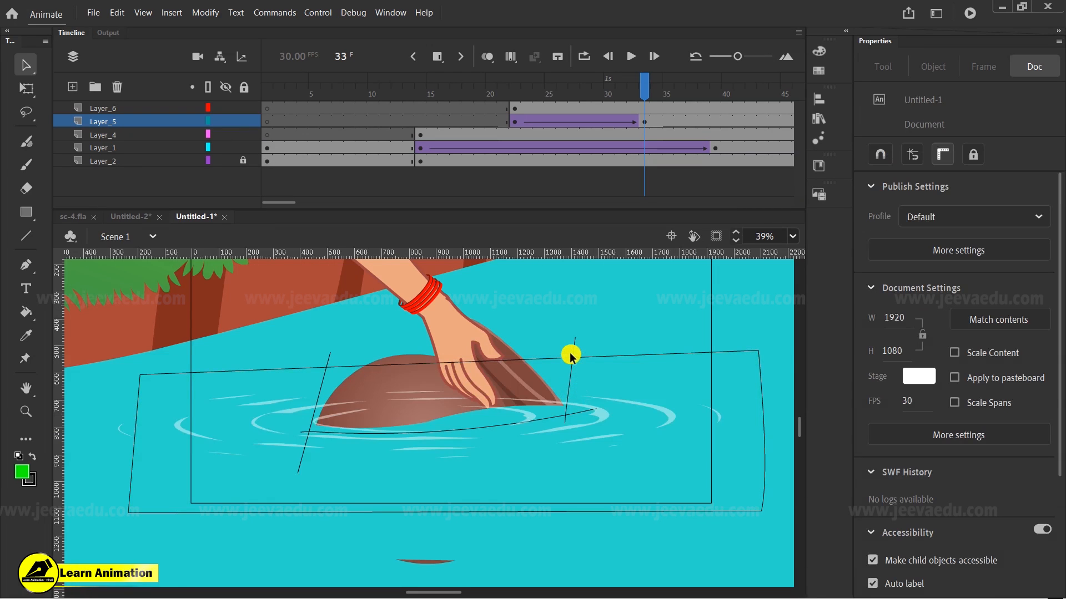
Step: Cut the three pot boundary lines from Layer_5 and paste them in place on Layer_6 with the outline
{"action": "left_click", "coordinate": [575, 353]}
{"action": "key", "text": "Delete"}
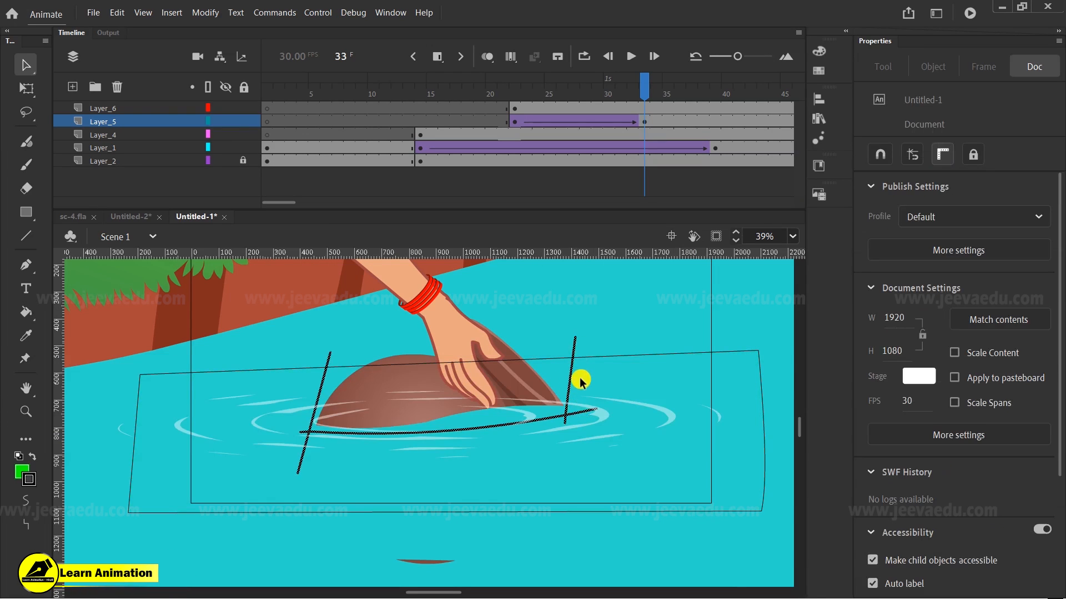
{"action": "left_click", "coordinate": [587, 358]}
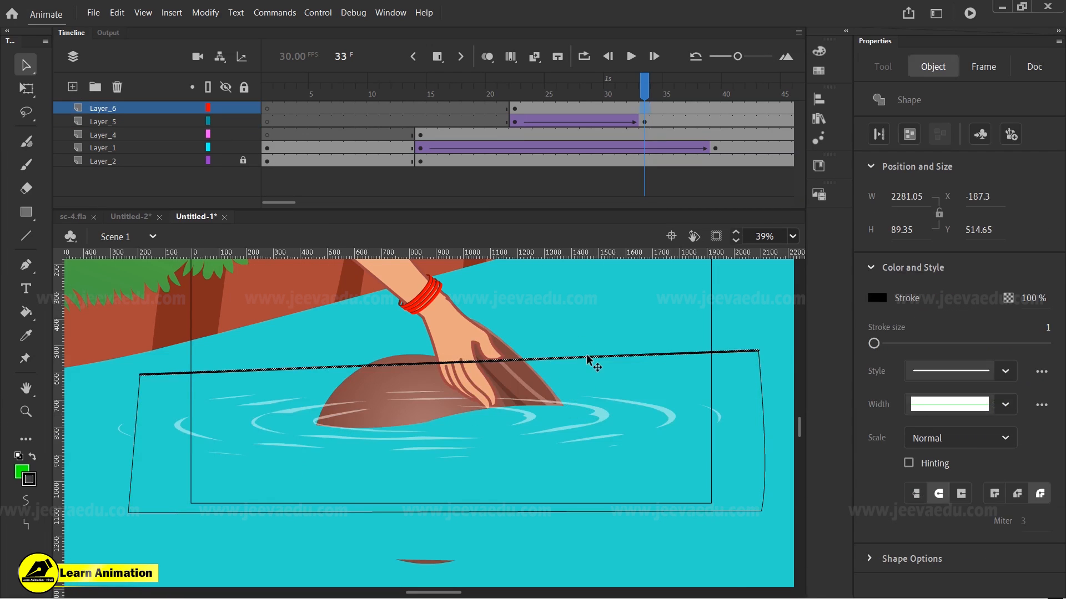
{"action": "left_click", "coordinate": [721, 237]}
{"action": "key", "text": "z"}
{"action": "left_click", "coordinate": [477, 392], "text": "alt"}
{"action": "left_click", "coordinate": [716, 236]}
{"action": "left_click", "coordinate": [469, 410], "text": "alt"}
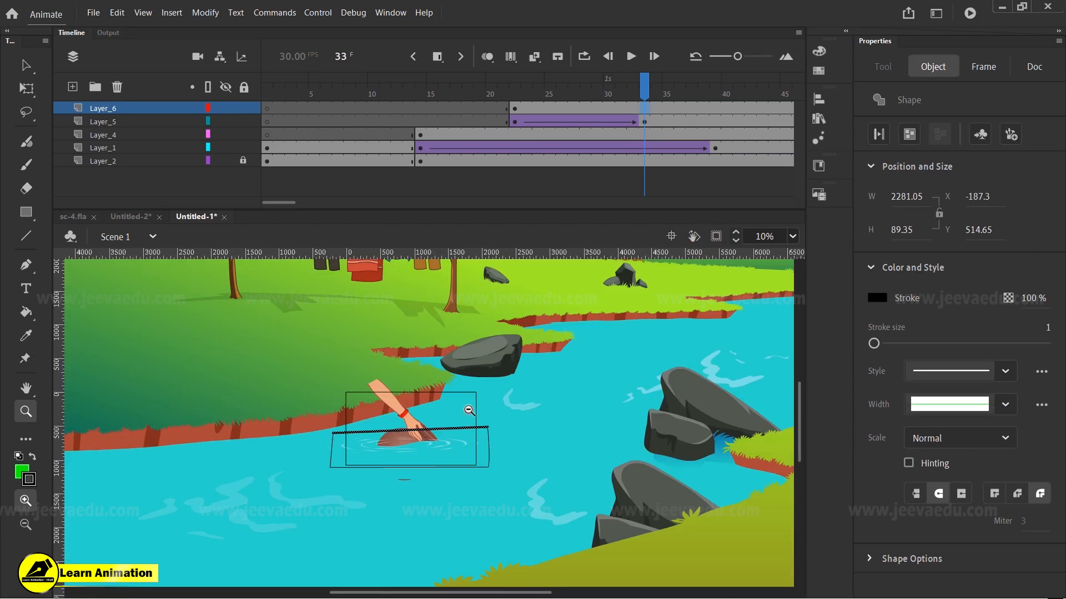
{"action": "left_click", "coordinate": [411, 467], "text": "alt"}
{"action": "key", "text": "v"}
{"action": "right_click", "coordinate": [104, 392]}
{"action": "left_click", "coordinate": [166, 444]}
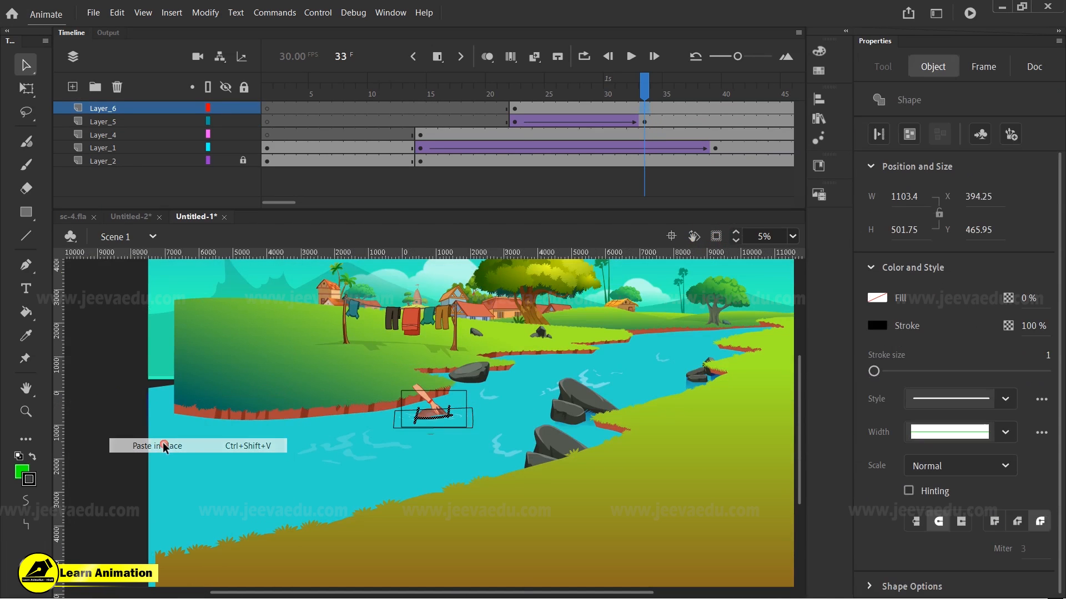
Step: Fill the outlined water area around the pot on Layer_6 with green, leaving the pot's notch empty
{"action": "left_click", "coordinate": [717, 237]}
{"action": "key", "text": "z"}
{"action": "left_click", "coordinate": [436, 411]}
{"action": "left_click", "coordinate": [436, 410]}
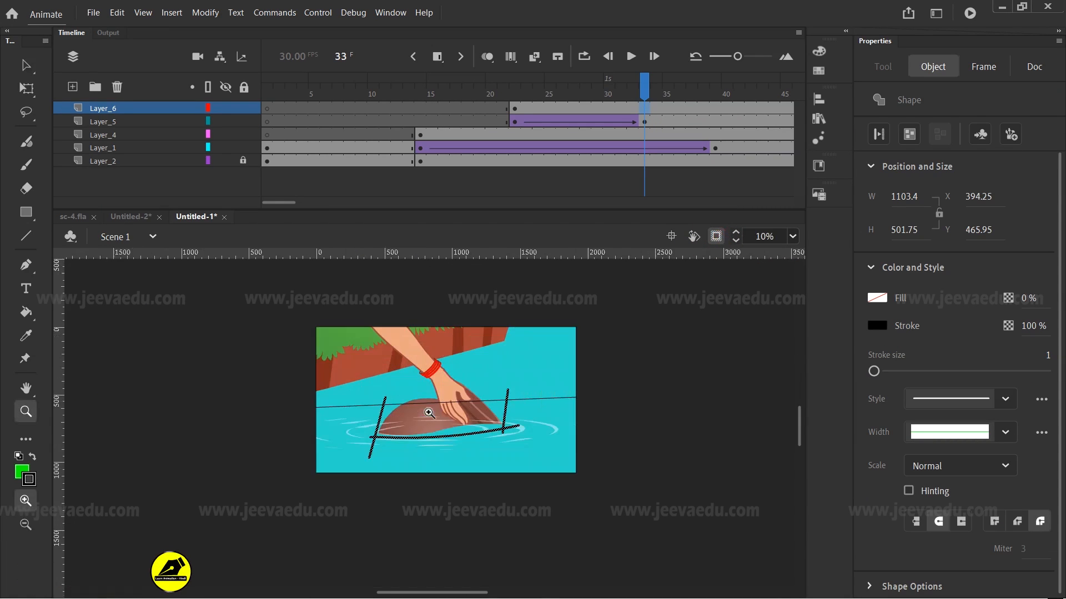
{"action": "left_click", "coordinate": [460, 411]}
{"action": "left_click", "coordinate": [716, 236]}
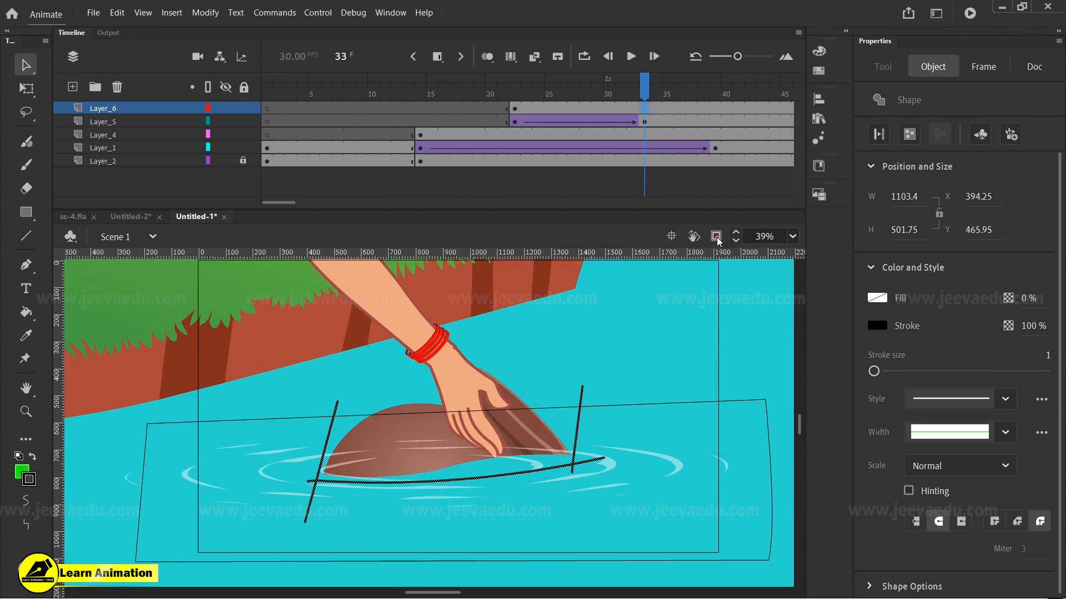
{"action": "key", "text": "k"}
{"action": "left_click", "coordinate": [625, 483]}
Step: Delete all black boundary strokes around the green fill and display Layer_6 as outlines
{"action": "key", "text": "v"}
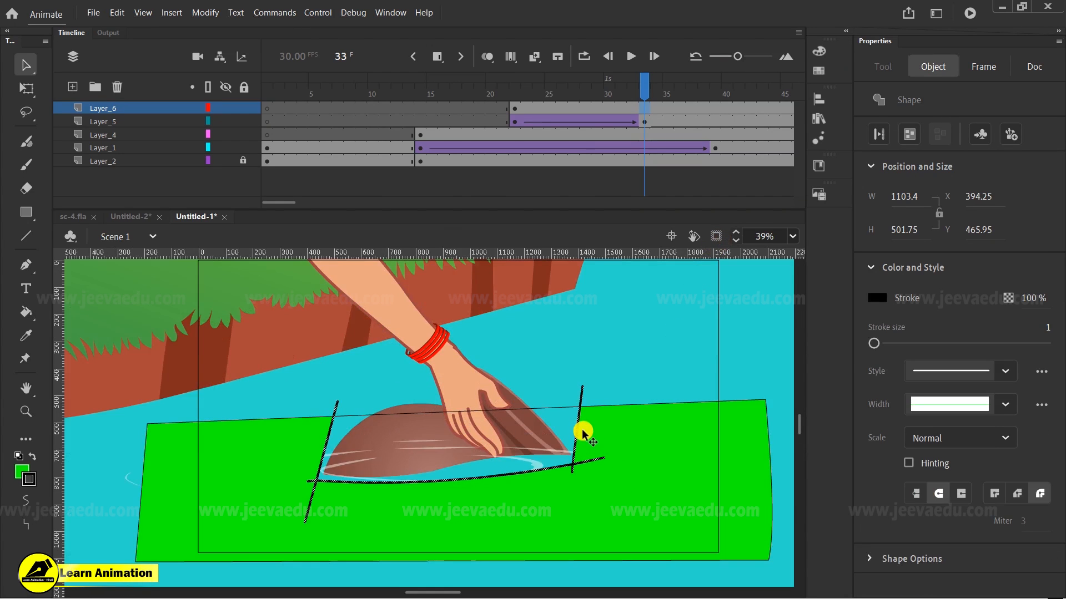
{"action": "key", "text": "Delete"}
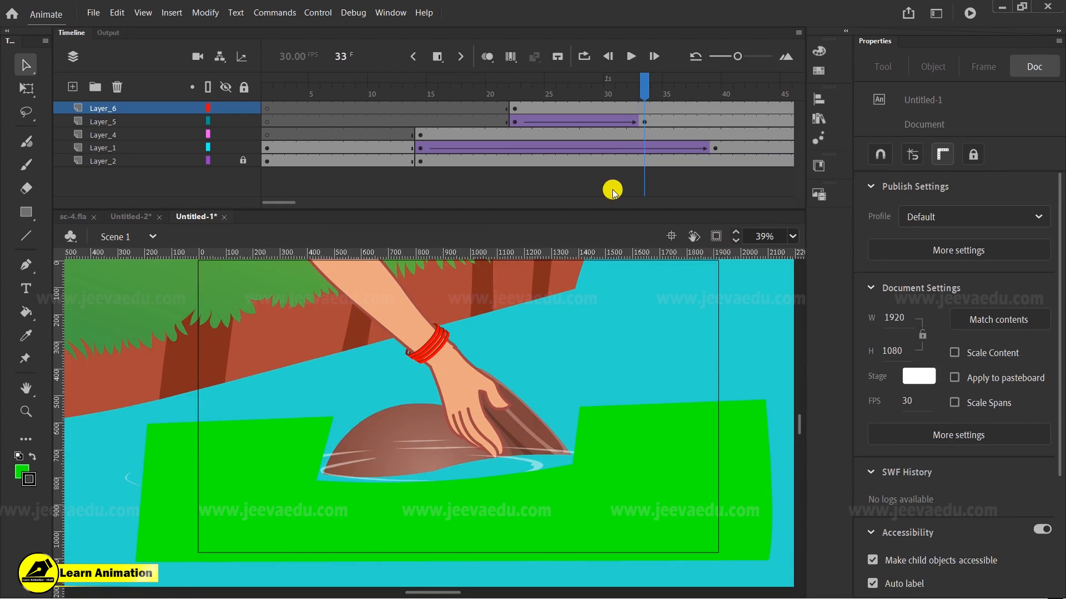
{"action": "left_click", "coordinate": [609, 445]}
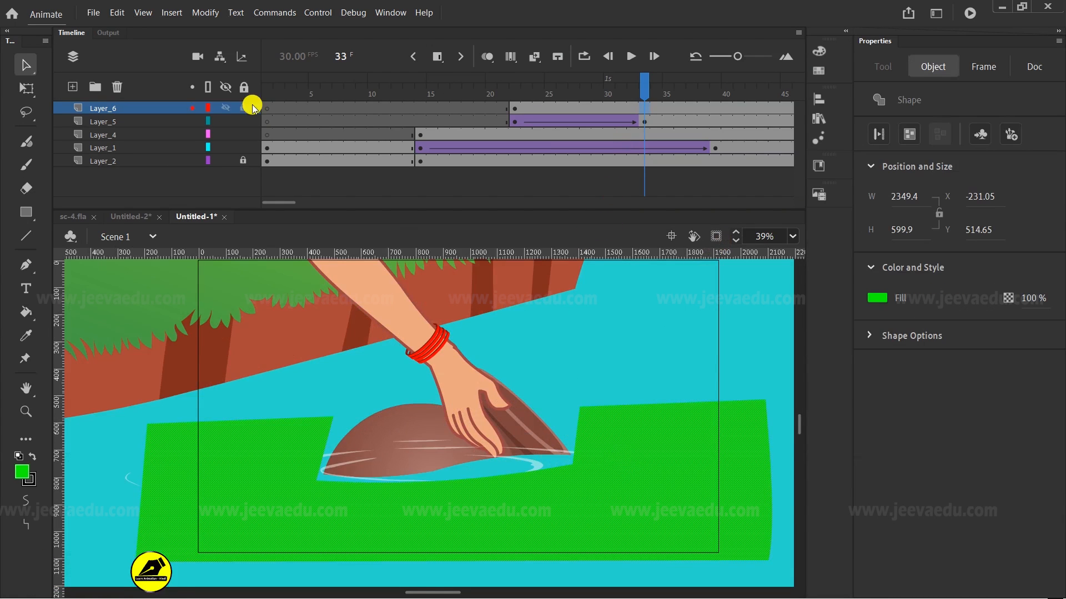
{"action": "left_click", "coordinate": [208, 107]}
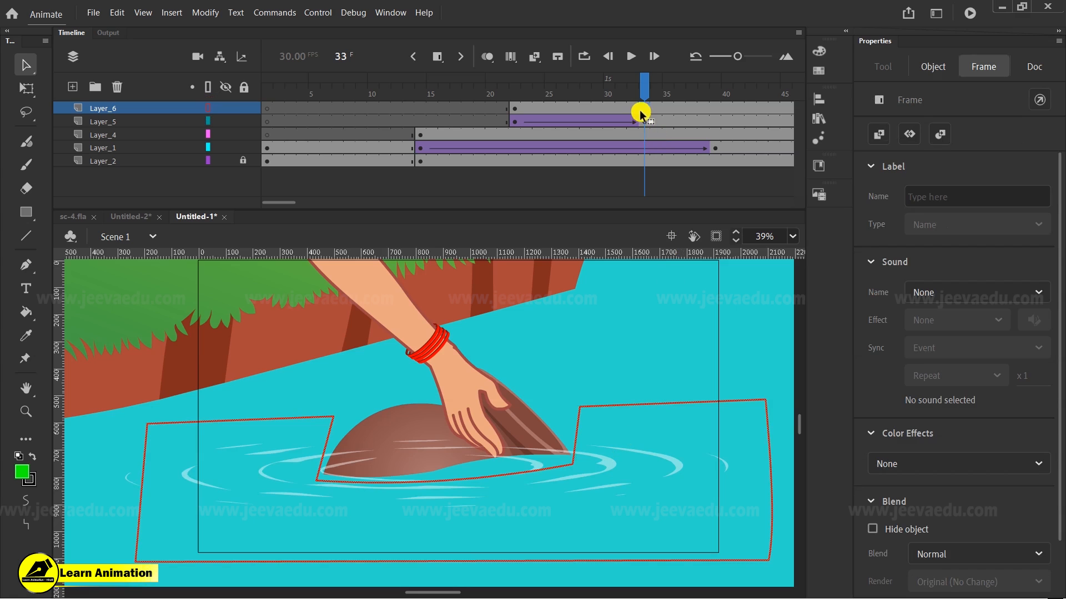
Step: Insert a keyframe at frame 33 on Layer_6 and create a shape tween from frame 22 to it
{"action": "mouse_move", "coordinate": [637, 89]}
{"action": "left_mouse_down"}
{"action": "mouse_move", "coordinate": [523, 89]}
{"action": "mouse_move", "coordinate": [643, 89]}
{"action": "left_mouse_up"}
{"action": "left_click", "coordinate": [645, 112]}
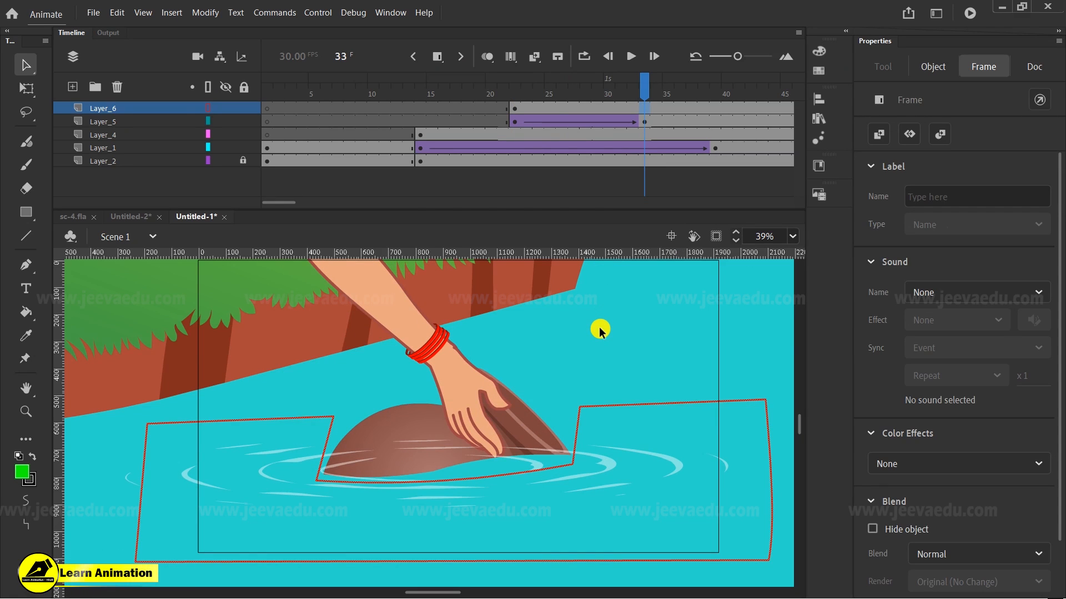
{"action": "key", "text": "F6"}
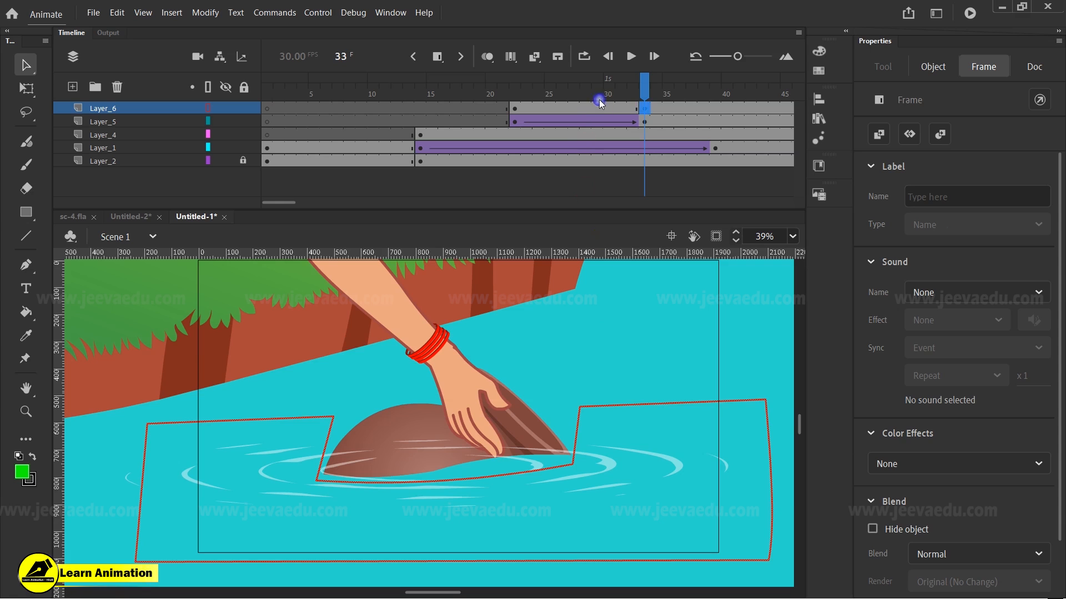
{"action": "right_click", "coordinate": [598, 108]}
{"action": "left_click", "coordinate": [644, 144]}
Step: At frame 22, shift the notched Layer_6 shape left under the pot and narrow it to about 1709 px wide
{"action": "left_click_drag", "start_coordinate": [606, 100], "coordinate": [514, 108]}
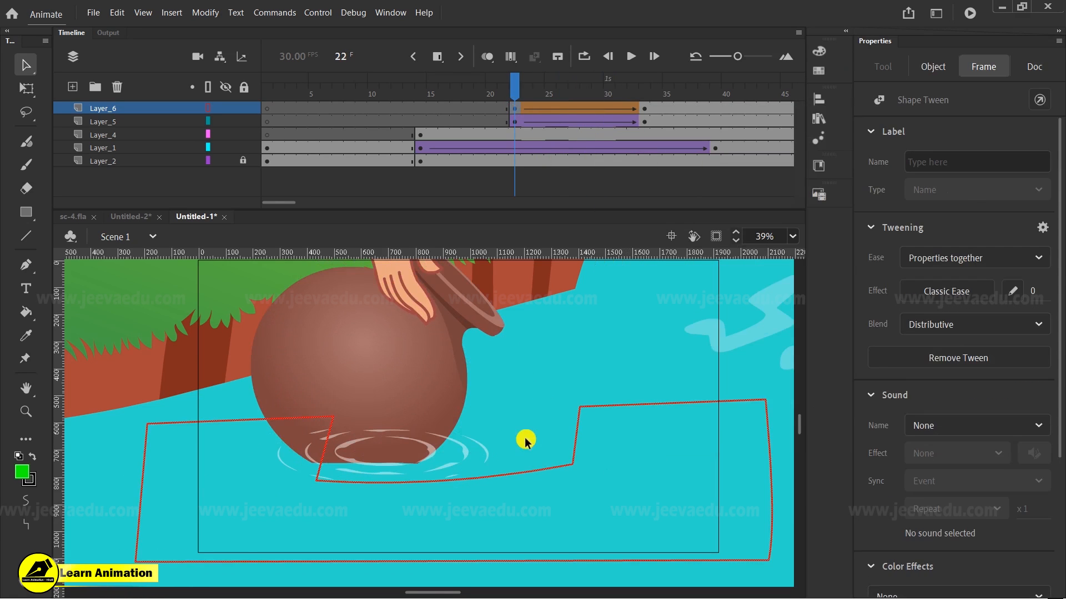
{"action": "key", "text": "q"}
{"action": "left_click", "coordinate": [554, 470]}
{"action": "left_click_drag", "start_coordinate": [554, 471], "coordinate": [465, 472]}
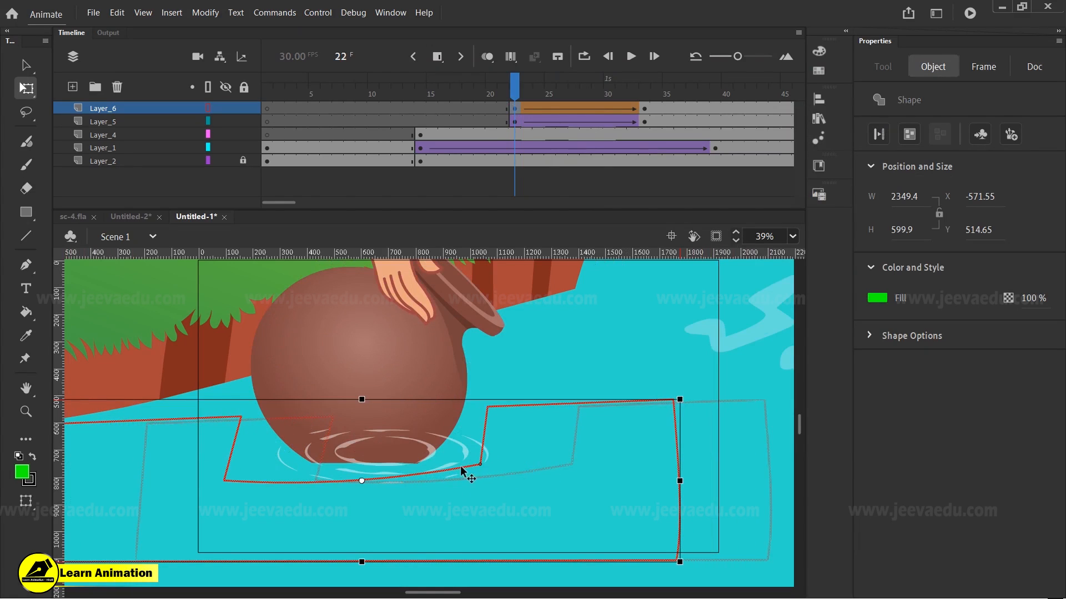
{"action": "left_click_drag", "start_coordinate": [680, 477], "coordinate": [593, 478]}
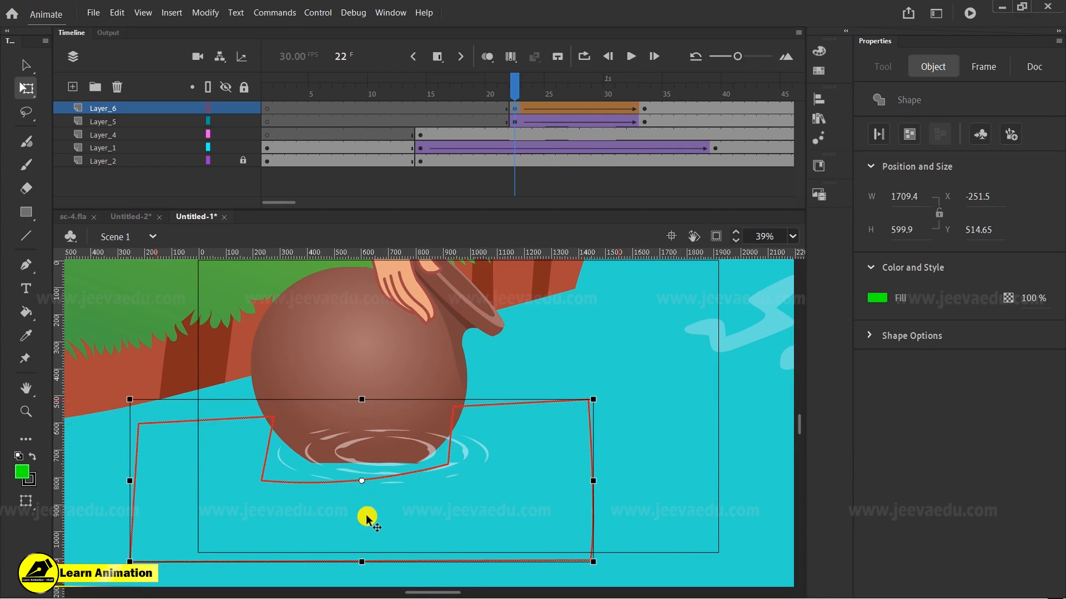
Step: Nudge the notched shape at frame 22 to X -175, Y 476.4 around the pot's base, and preview the tween at frame 23
{"action": "key", "text": "shift+Up"}
{"action": "key", "text": "shift+Up"}
{"action": "key", "text": "shift+Up"}
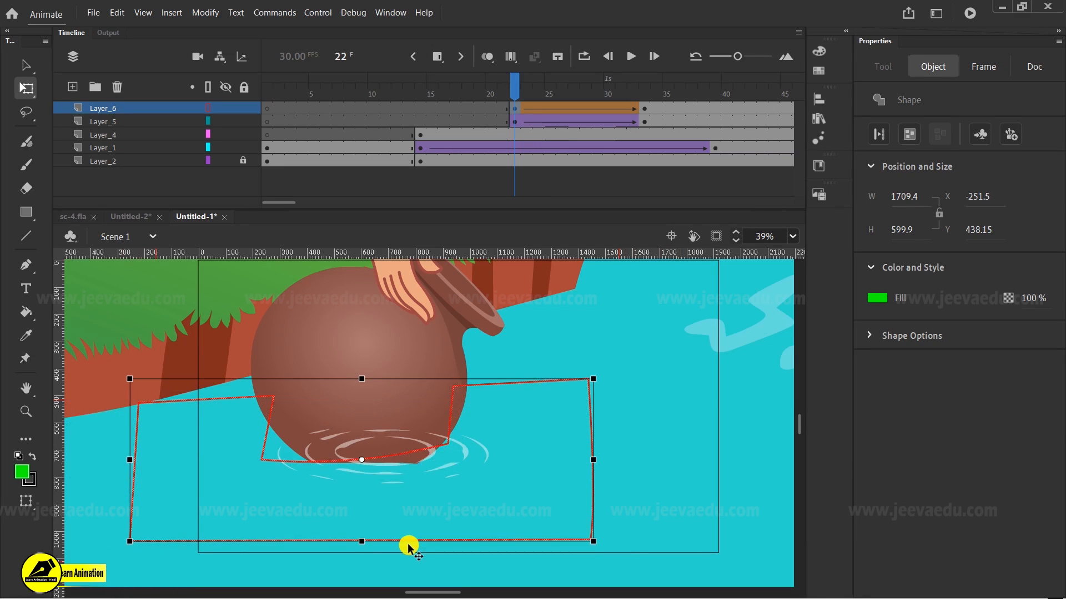
{"action": "key", "text": "shift+Right"}
{"action": "key", "text": "shift+Right"}
{"action": "key", "text": "shift+Right"}
{"action": "key", "text": "shift+Right"}
{"action": "key", "text": "shift+Right"}
{"action": "key", "text": "shift+Right"}
{"action": "key", "text": "shift+Right"}
{"action": "key", "text": "shift+Right"}
{"action": "key", "text": "shift+Right"}
{"action": "key", "text": "shift+Right"}
{"action": "key", "text": "shift+Right"}
{"action": "key", "text": "shift+Right"}
{"action": "key", "text": "shift+Right"}
{"action": "key", "text": "shift+Left"}
{"action": "key", "text": "shift+Left"}
{"action": "key", "text": "shift+Down"}
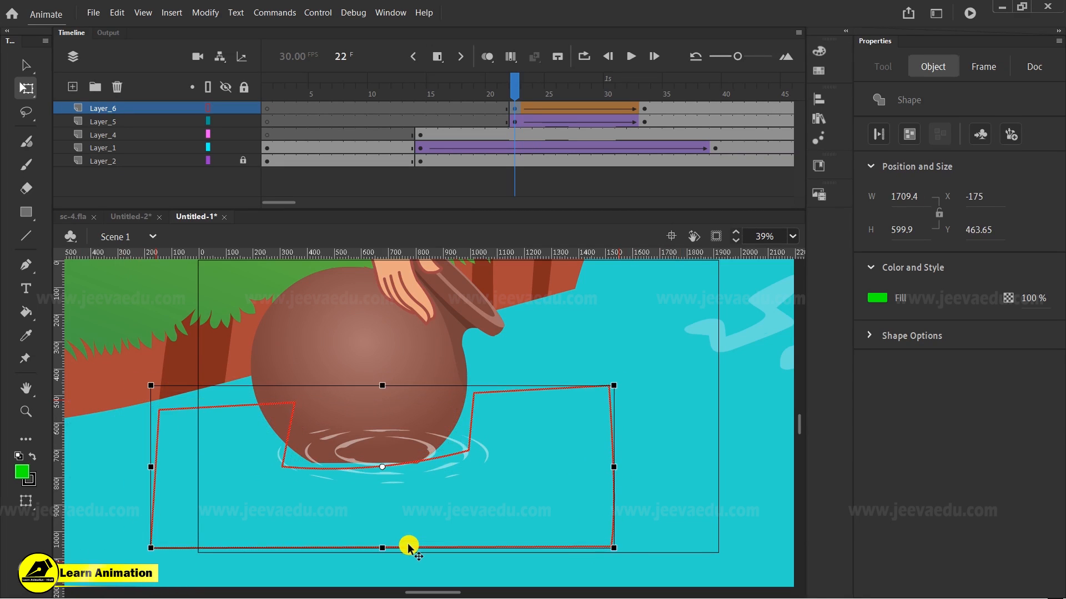
{"action": "key", "text": "Down"}
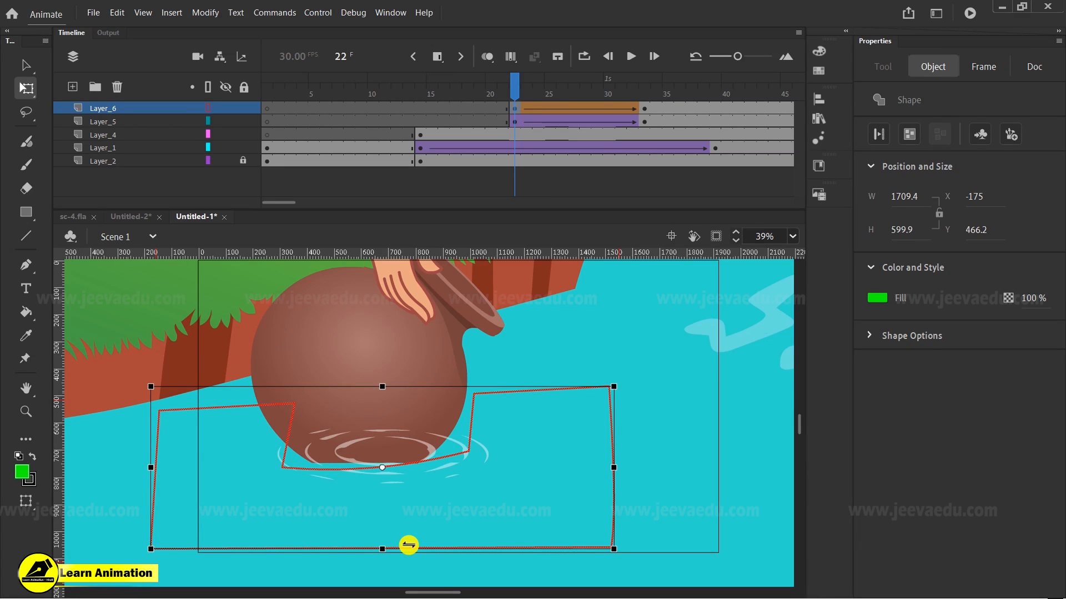
{"action": "key", "text": "Down"}
{"action": "key", "text": "Down"}
{"action": "key", "text": "Down"}
{"action": "key", "text": "Down"}
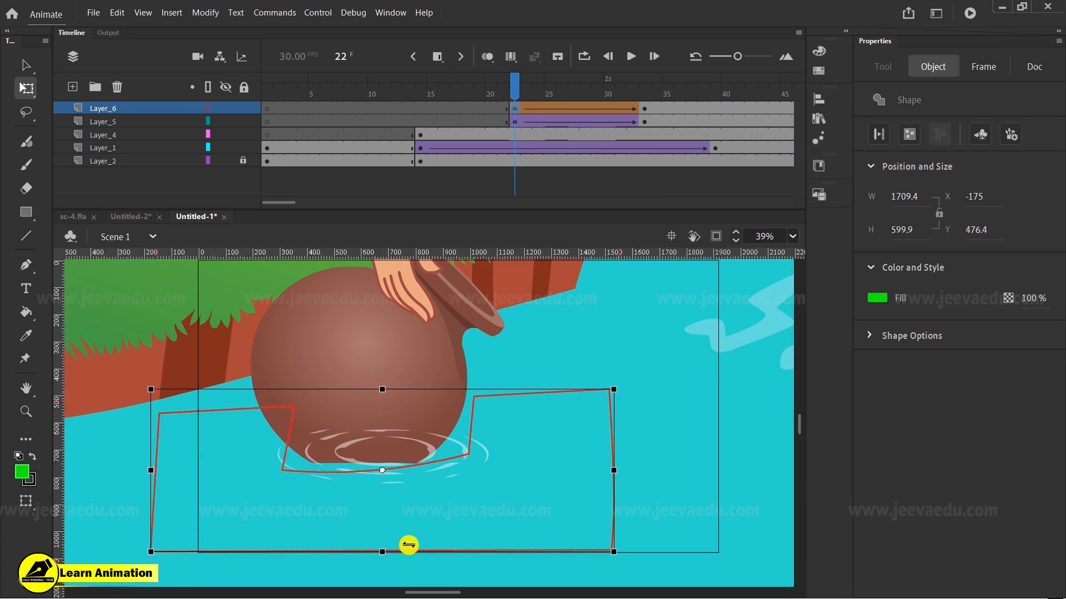
{"action": "left_click_drag", "start_coordinate": [545, 89], "coordinate": [530, 106]}
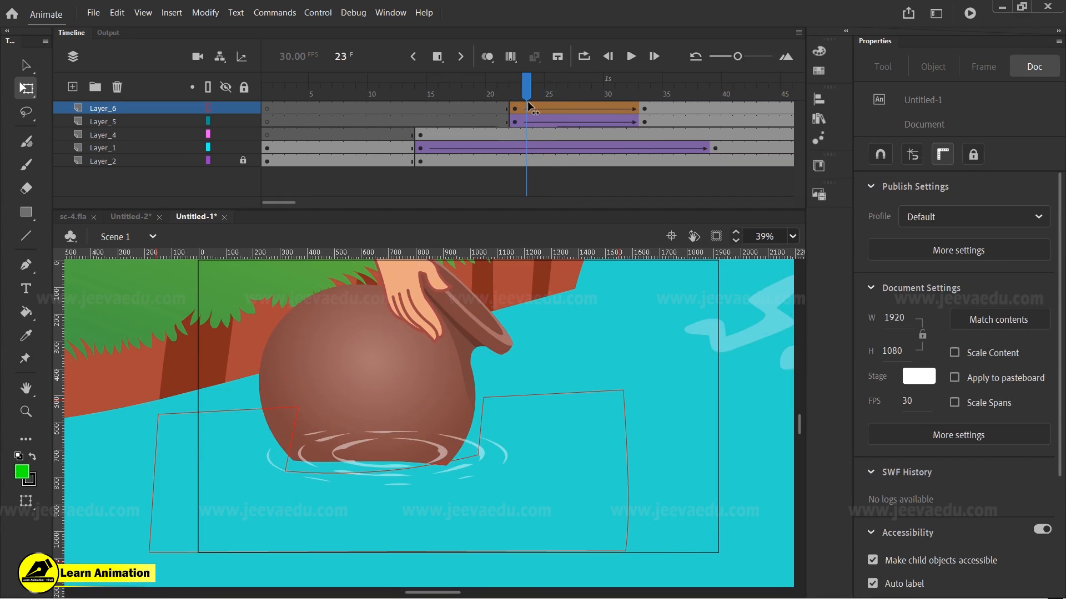
Step: Insert a keyframe at frame 24 on Layer_6 and stretch the notched shape's left side outward to about 1895 px wide
{"action": "left_click", "coordinate": [518, 109]}
{"action": "left_click", "coordinate": [527, 108]}
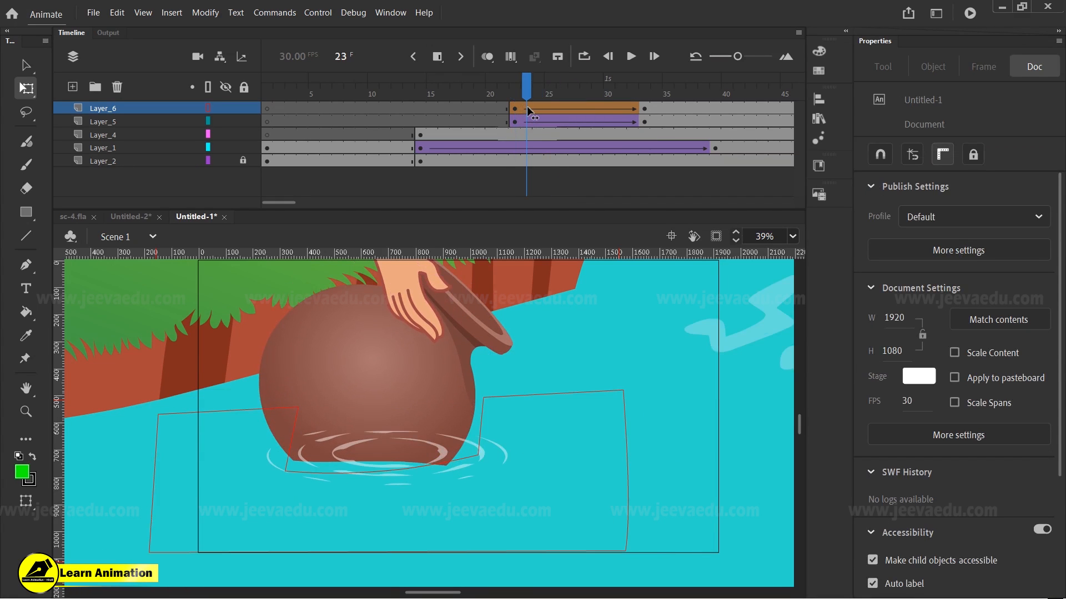
{"action": "left_click", "coordinate": [539, 109]}
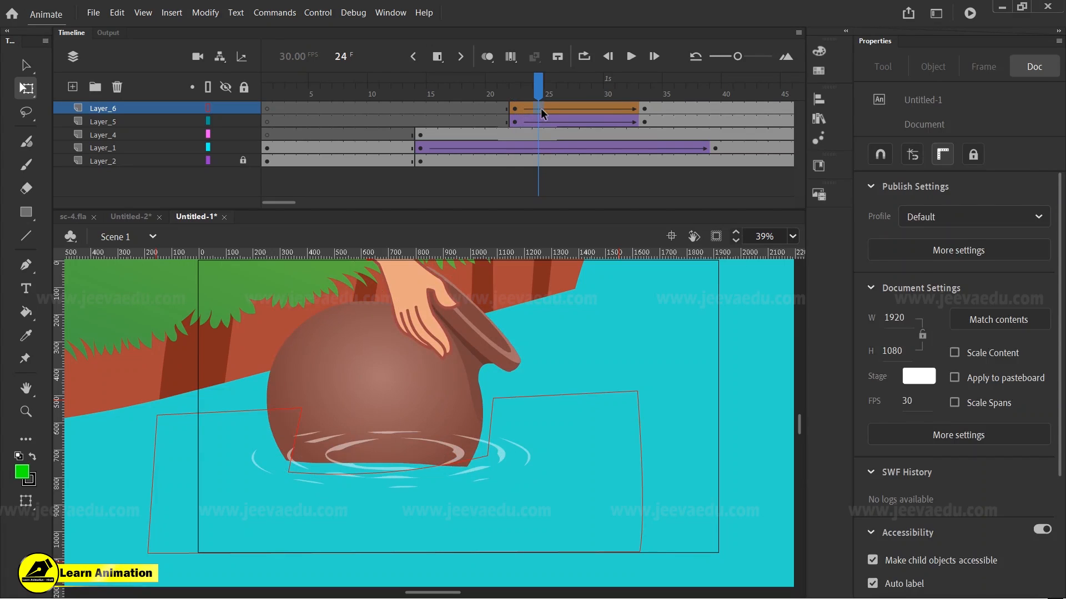
{"action": "left_click", "coordinate": [540, 109]}
{"action": "key", "text": "F6"}
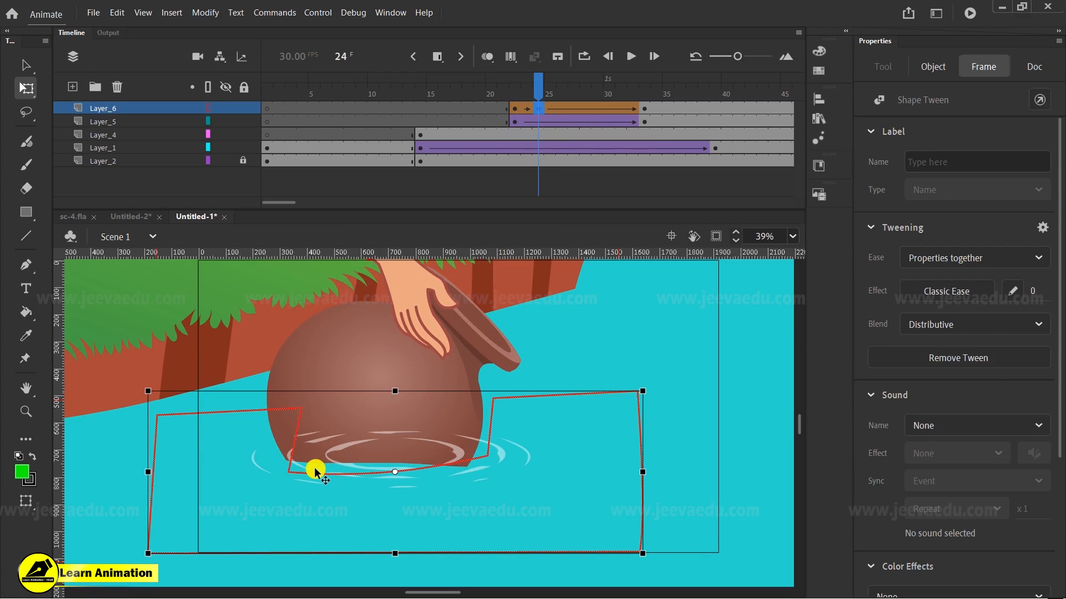
{"action": "left_click", "coordinate": [148, 473]}
{"action": "left_click_drag", "start_coordinate": [147, 473], "coordinate": [122, 477]}
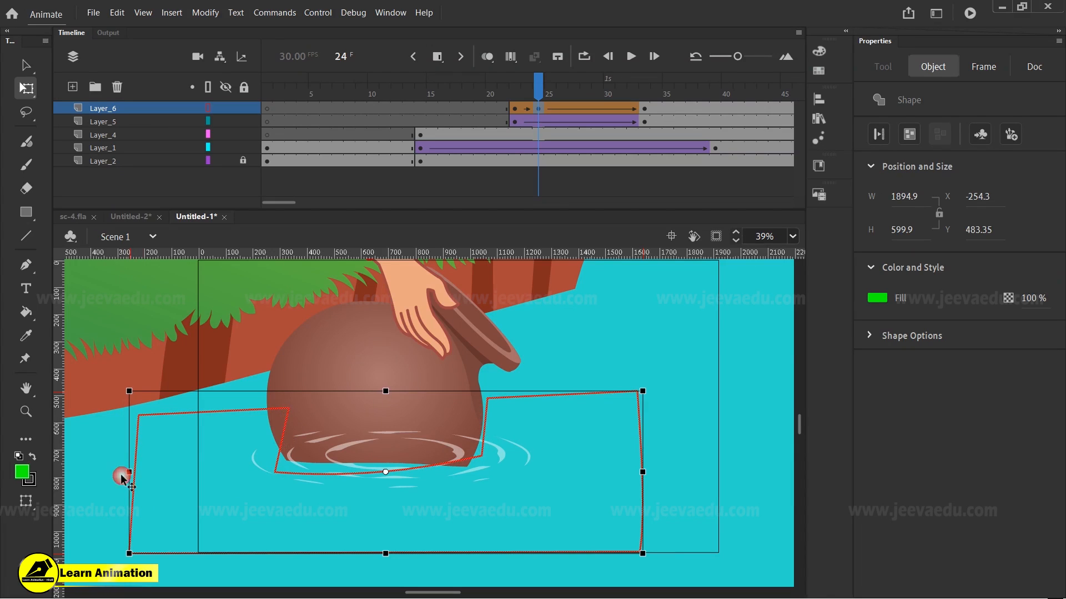
Step: Insert a keyframe at frame 27 on Layer_6 and widen the notched shape on both sides to about 2172 px
{"action": "left_click", "coordinate": [570, 108]}
{"action": "key", "text": "F6"}
{"action": "left_click_drag", "start_coordinate": [127, 476], "coordinate": [106, 476]}
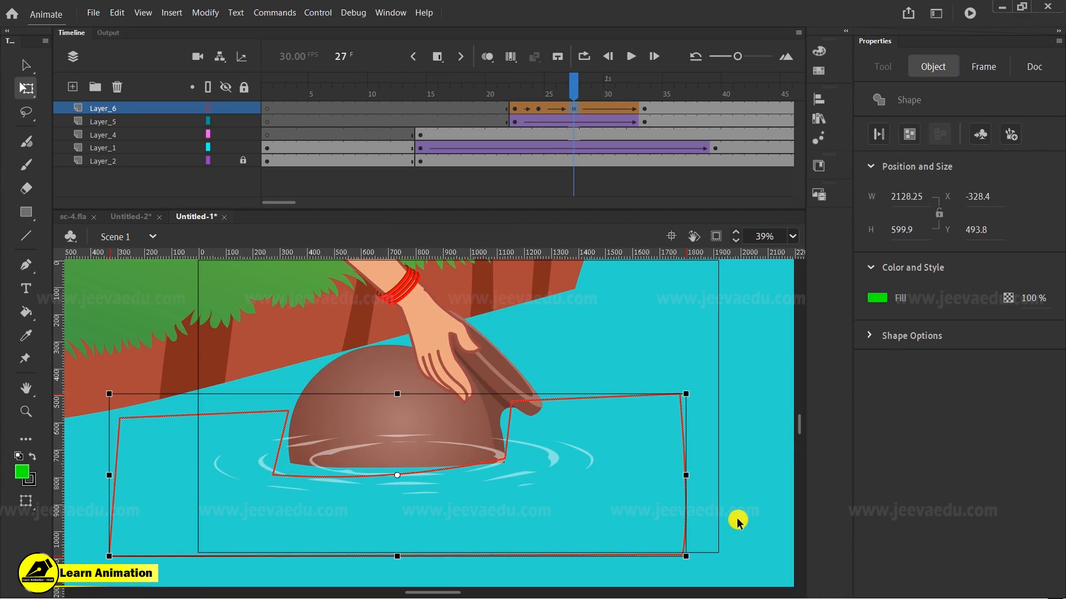
{"action": "left_click_drag", "start_coordinate": [687, 476], "coordinate": [694, 476]}
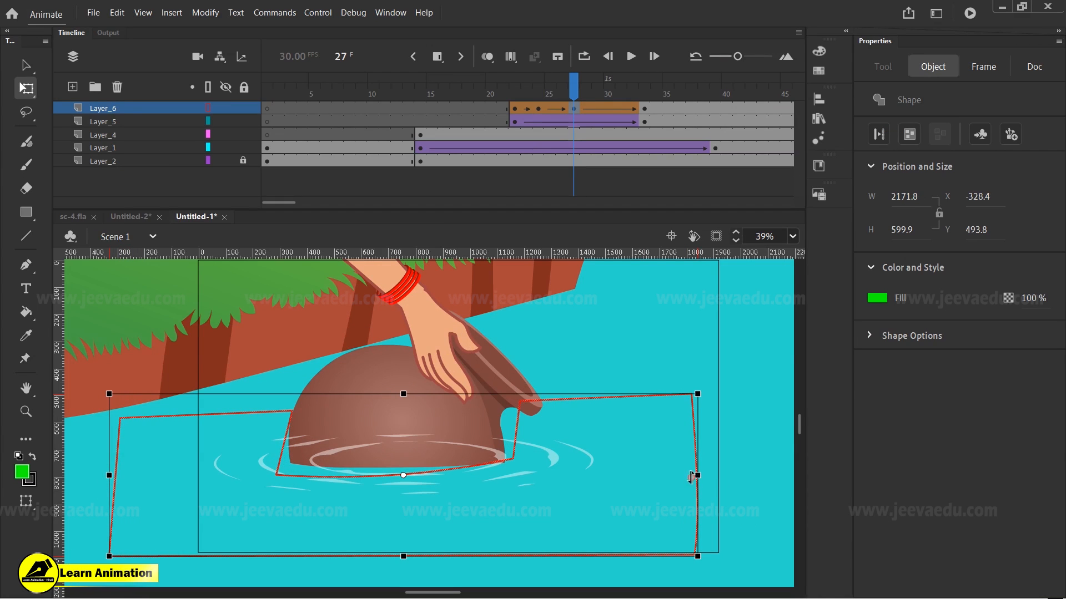
Step: Check the shape tween through frame 33, and convert Layer_6 into a mask for Layer_5
{"action": "left_click", "coordinate": [597, 109]}
{"action": "left_click_drag", "start_coordinate": [598, 111], "coordinate": [644, 109]}
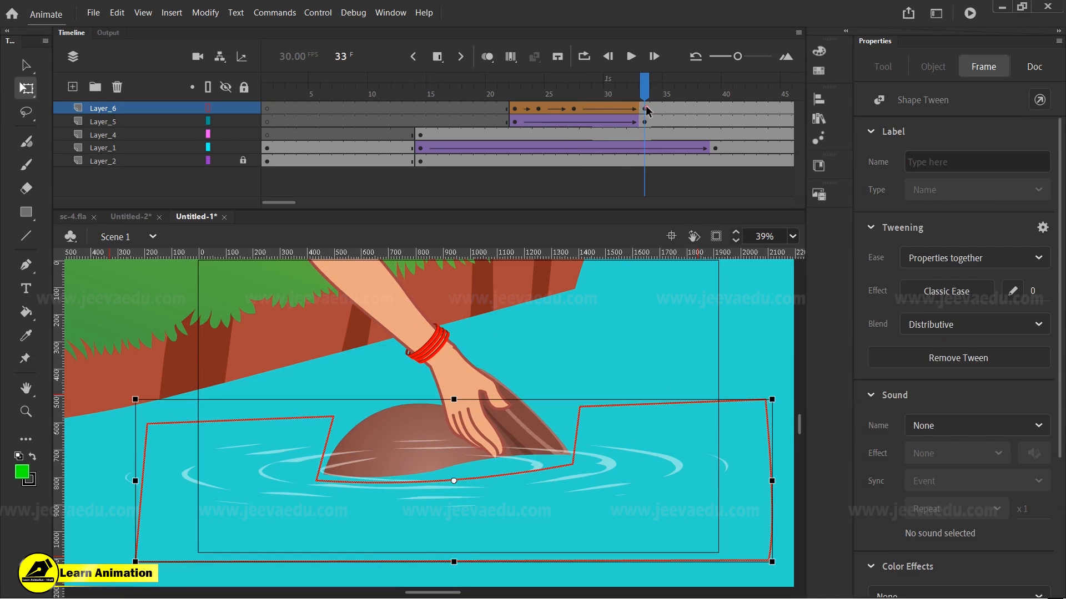
{"action": "right_click", "coordinate": [162, 111]}
{"action": "left_click", "coordinate": [202, 345]}
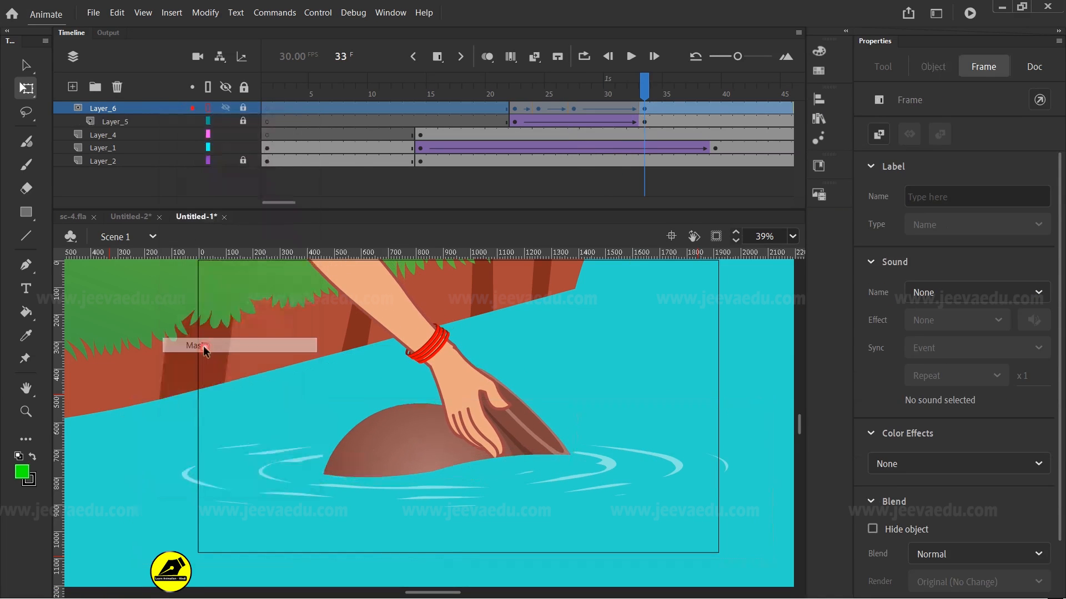
Step: Clip the content outside the stage and preview the masked ripple up to frame 31
{"action": "left_click_drag", "start_coordinate": [645, 86], "coordinate": [517, 181]}
{"action": "left_click", "coordinate": [715, 238]}
{"action": "left_click_drag", "start_coordinate": [550, 108], "coordinate": [628, 216]}
{"action": "left_click", "coordinate": [620, 96]}
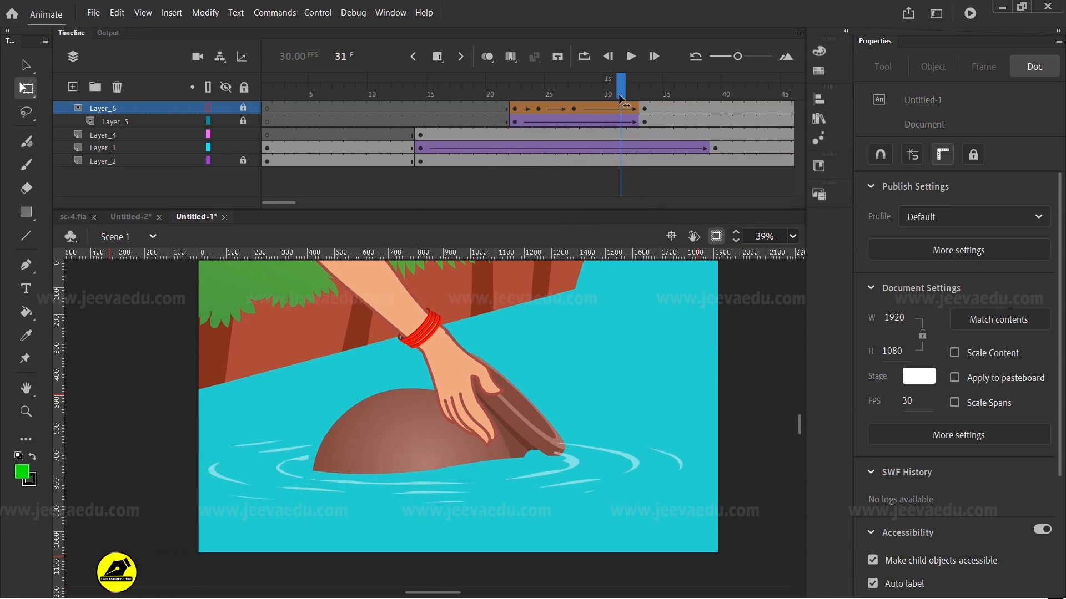
Step: Unlock Layer_6, add a keyframe at frame 31, widen the mask shape rightward to about 2344 px, and relock the layer
{"action": "left_click", "coordinate": [246, 114]}
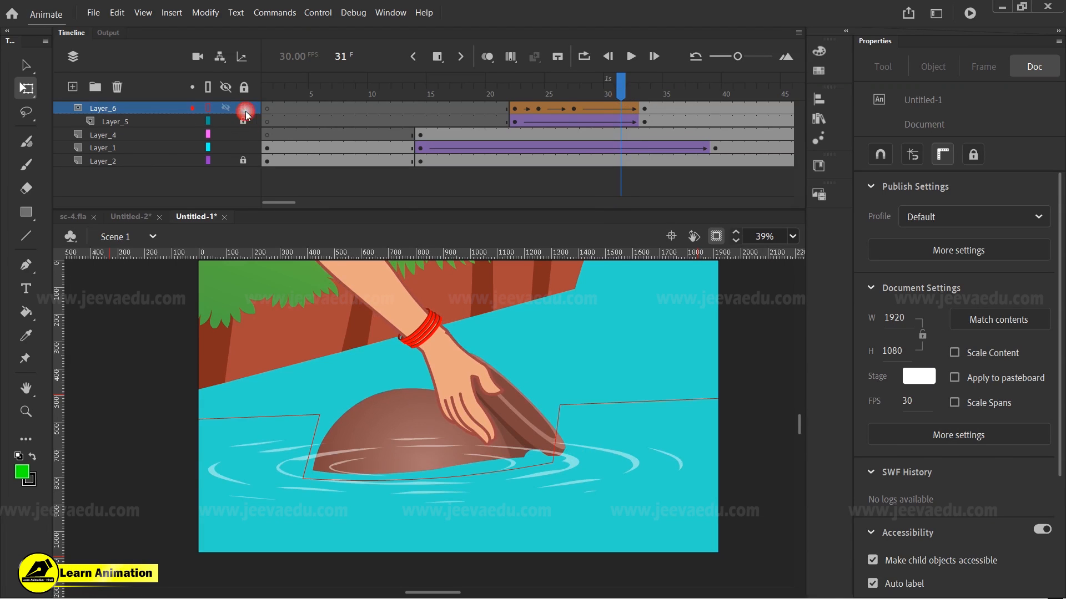
{"action": "left_click", "coordinate": [618, 110]}
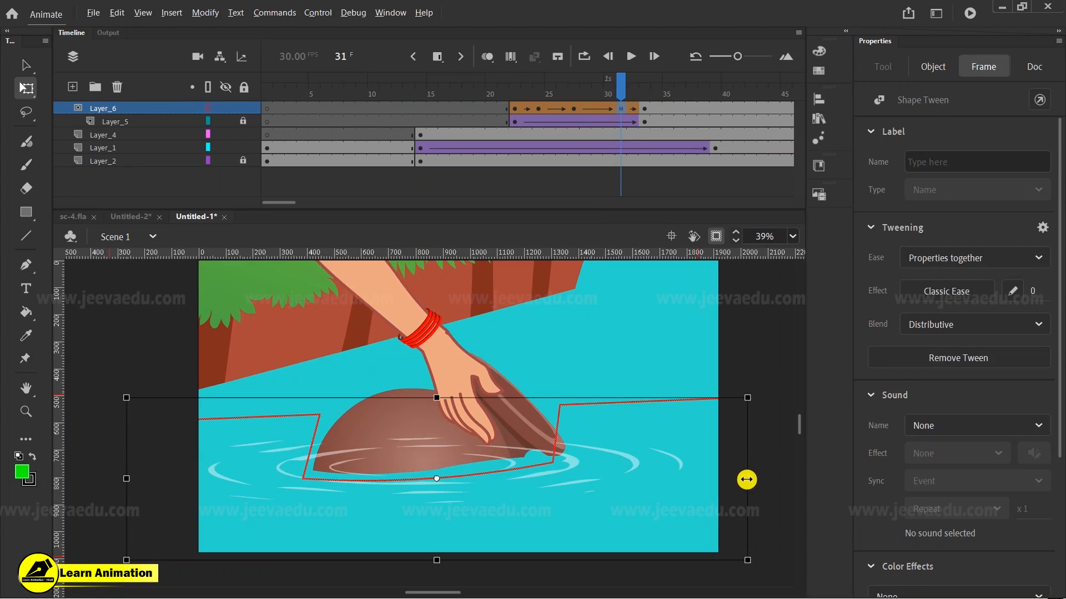
{"action": "left_click_drag", "start_coordinate": [744, 479], "coordinate": [758, 479]}
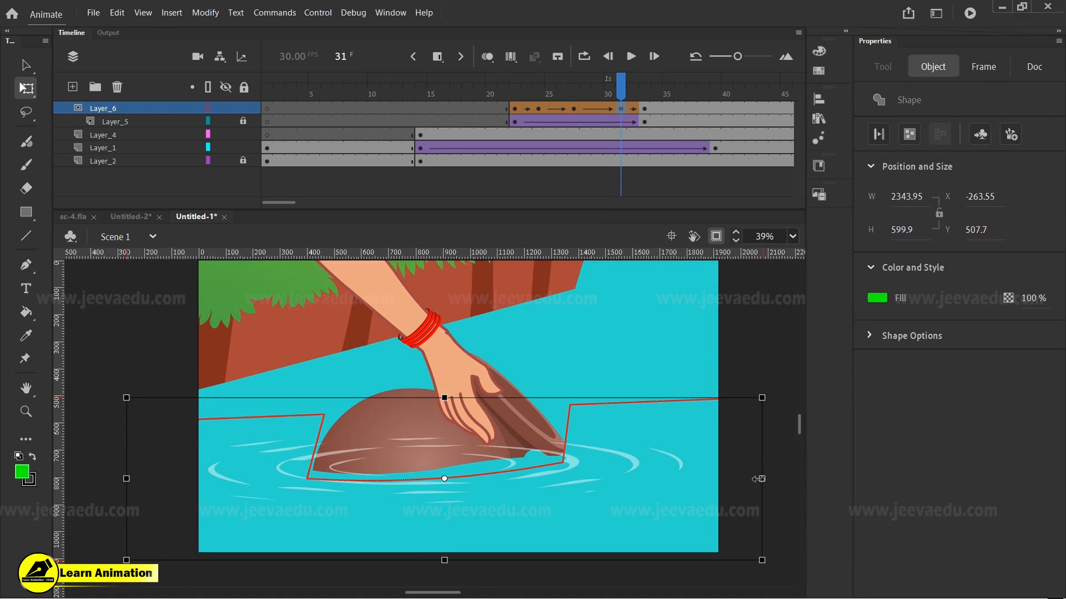
{"action": "left_click", "coordinate": [270, 184]}
{"action": "left_click", "coordinate": [242, 108]}
{"action": "left_click", "coordinate": [647, 129]}
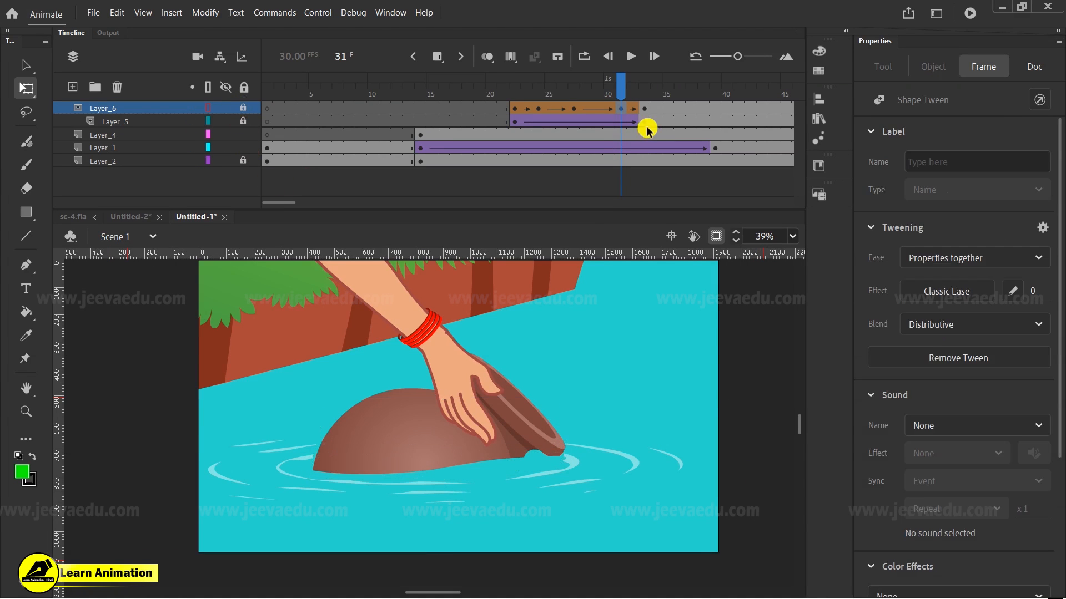
Step: Insert keyframes at frames 54 and 64 on Layer_6 and unlock the layer
{"action": "left_click_drag", "start_coordinate": [616, 114], "coordinate": [308, 204]}
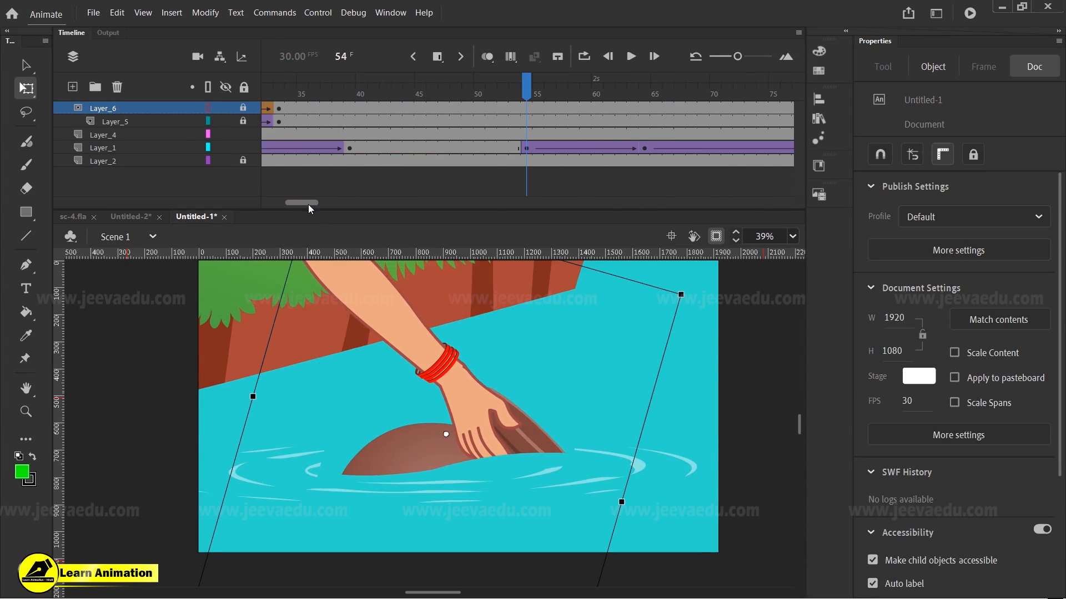
{"action": "left_click", "coordinate": [526, 109]}
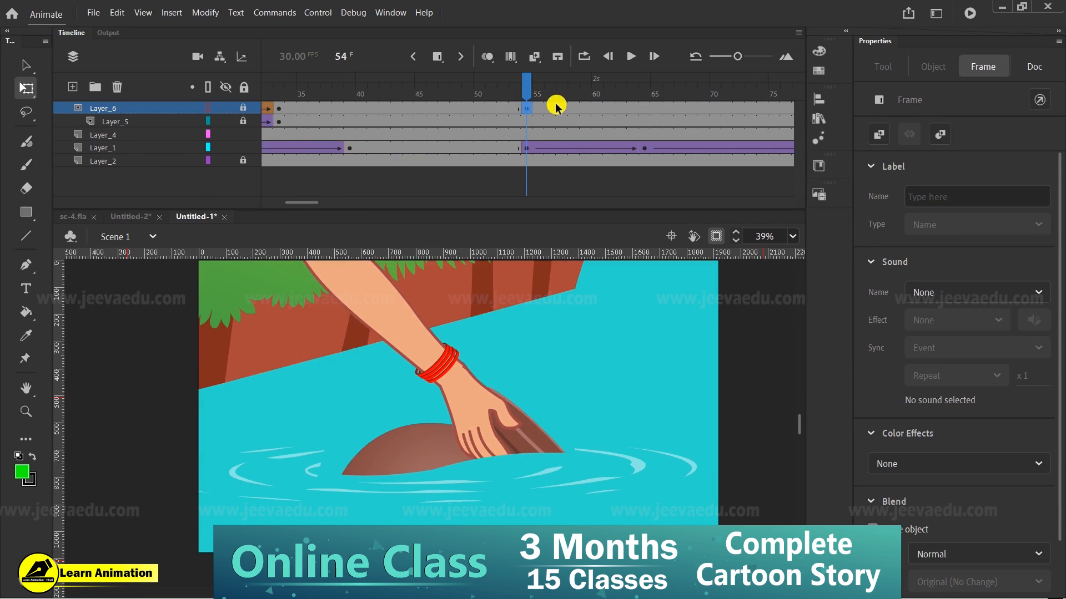
{"action": "left_click_drag", "start_coordinate": [532, 88], "coordinate": [645, 135]}
{"action": "left_click", "coordinate": [527, 107]}
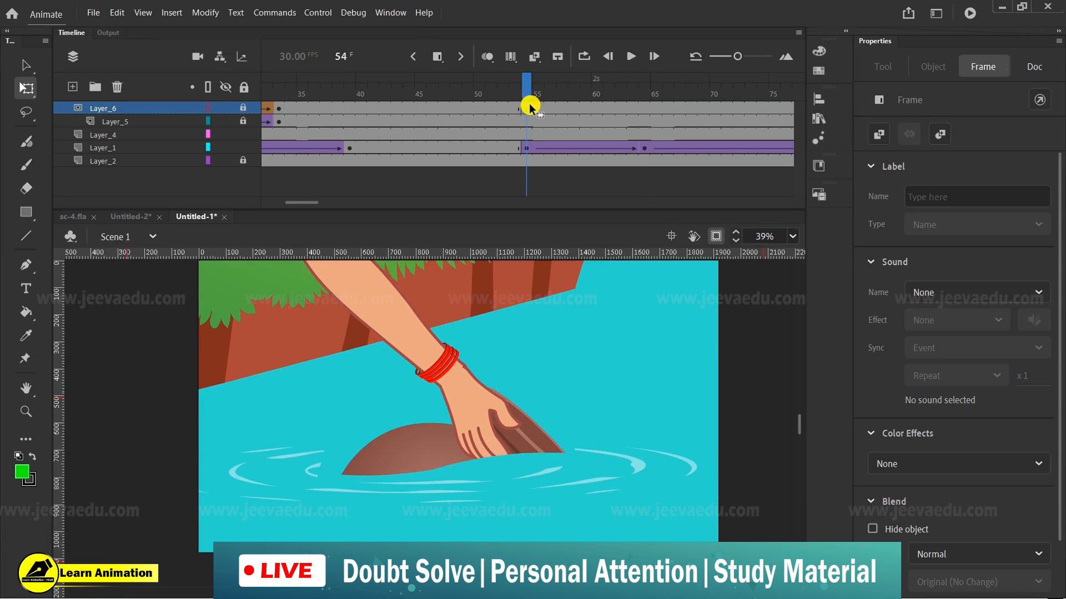
{"action": "left_click_drag", "start_coordinate": [531, 92], "coordinate": [642, 112]}
{"action": "left_click", "coordinate": [642, 109]}
{"action": "key", "text": "F6"}
{"action": "left_click", "coordinate": [241, 108]}
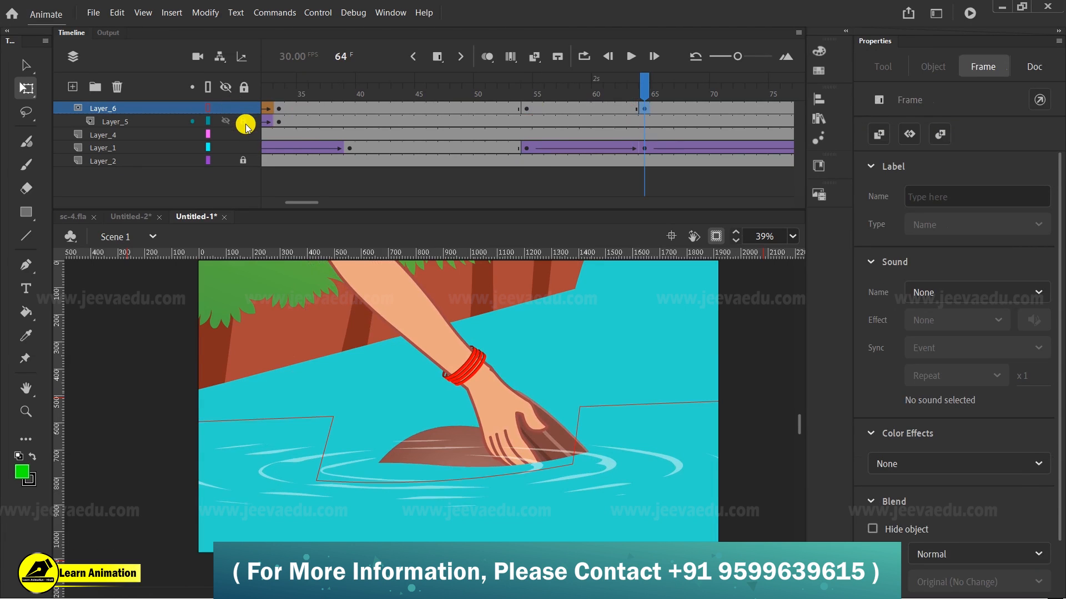
Step: Create a shape tween on Layer_6 between frames 54 and 64
{"action": "right_click", "coordinate": [612, 110]}
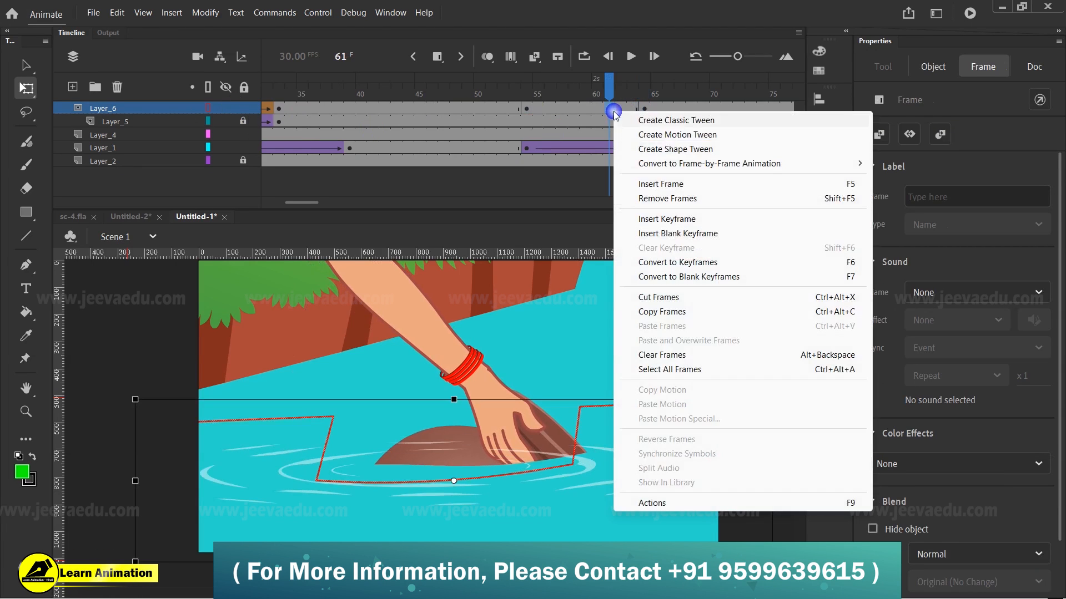
{"action": "left_click", "coordinate": [659, 121]}
{"action": "left_click", "coordinate": [666, 344]}
{"action": "right_click", "coordinate": [568, 109]}
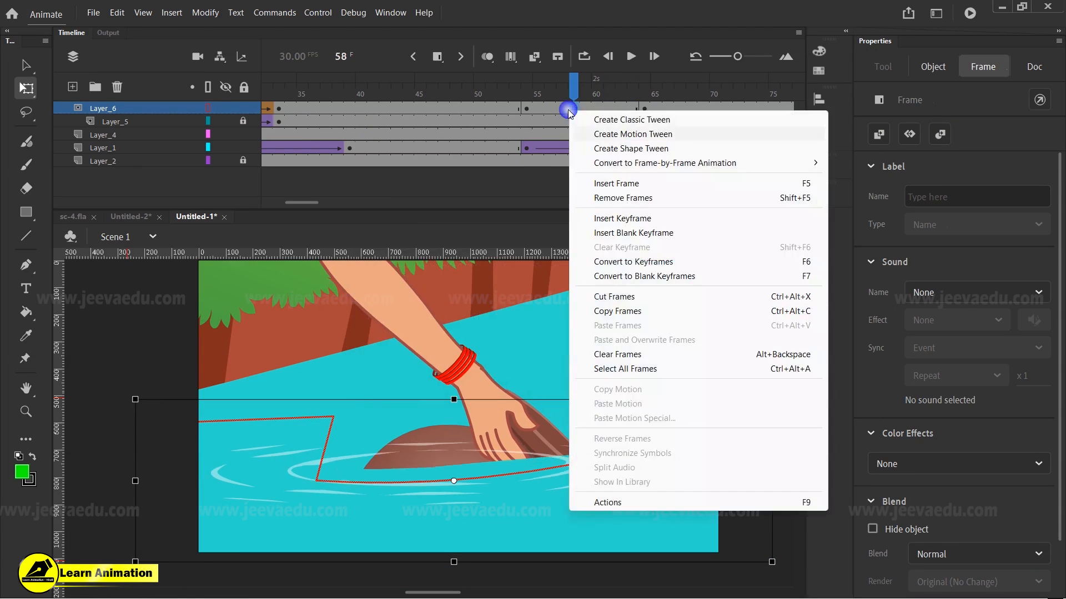
{"action": "left_click", "coordinate": [622, 148]}
Step: At frame 64, shift the mask shape right to follow the pot and narrow it from both sides to about 2114 px
{"action": "left_click", "coordinate": [644, 108]}
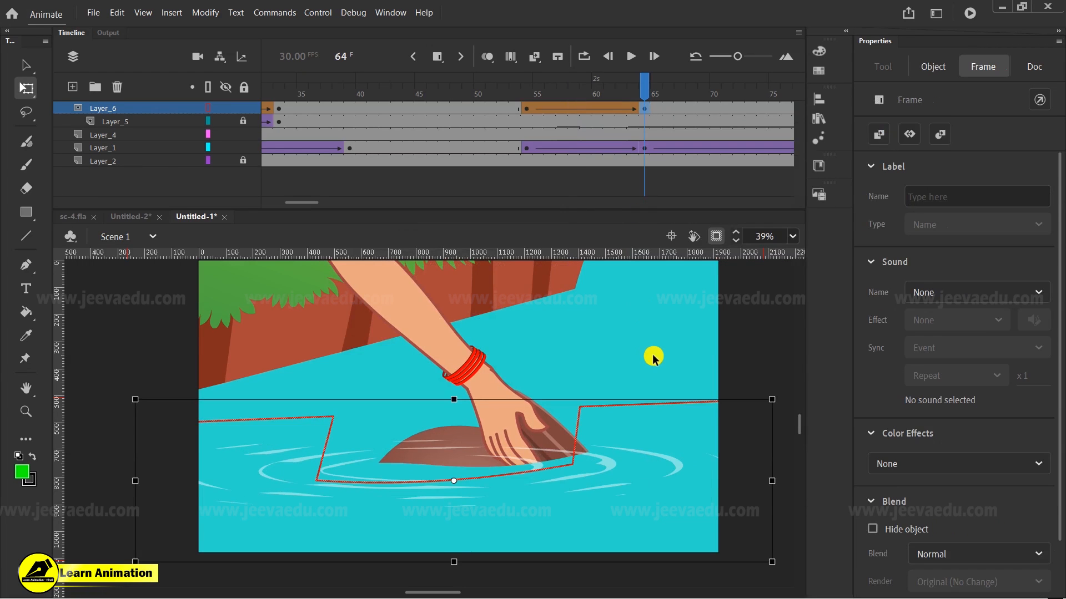
{"action": "key", "text": "shift+Right"}
{"action": "key", "text": "shift+Right"}
{"action": "key", "text": "shift+Right"}
{"action": "key", "text": "shift+Right"}
{"action": "key", "text": "shift+Right"}
{"action": "key", "text": "shift+Right"}
{"action": "key", "text": "shift+Right"}
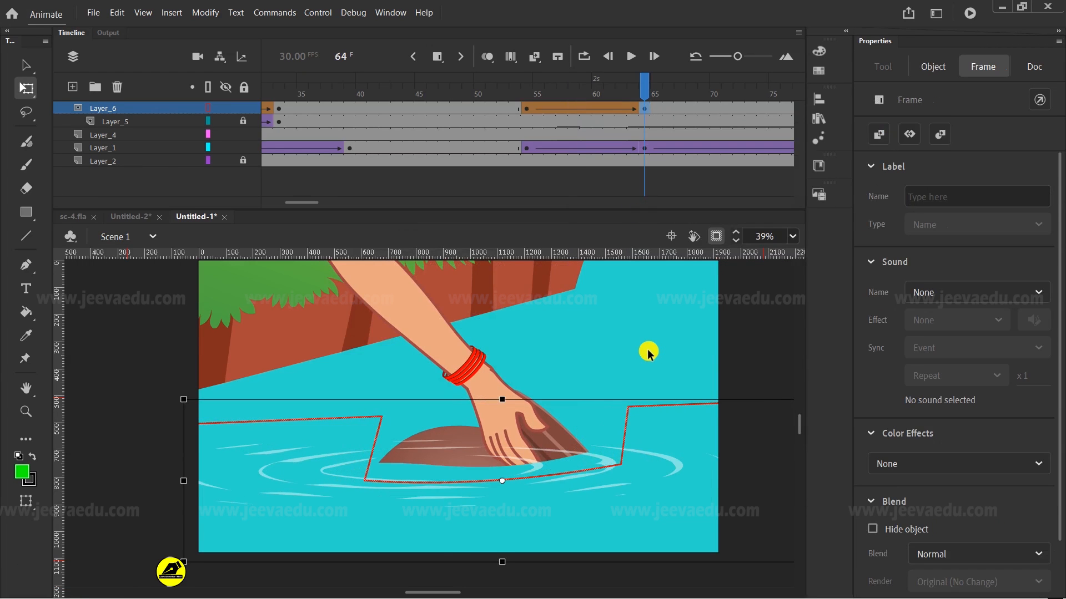
{"action": "key", "text": "ctrl+minus"}
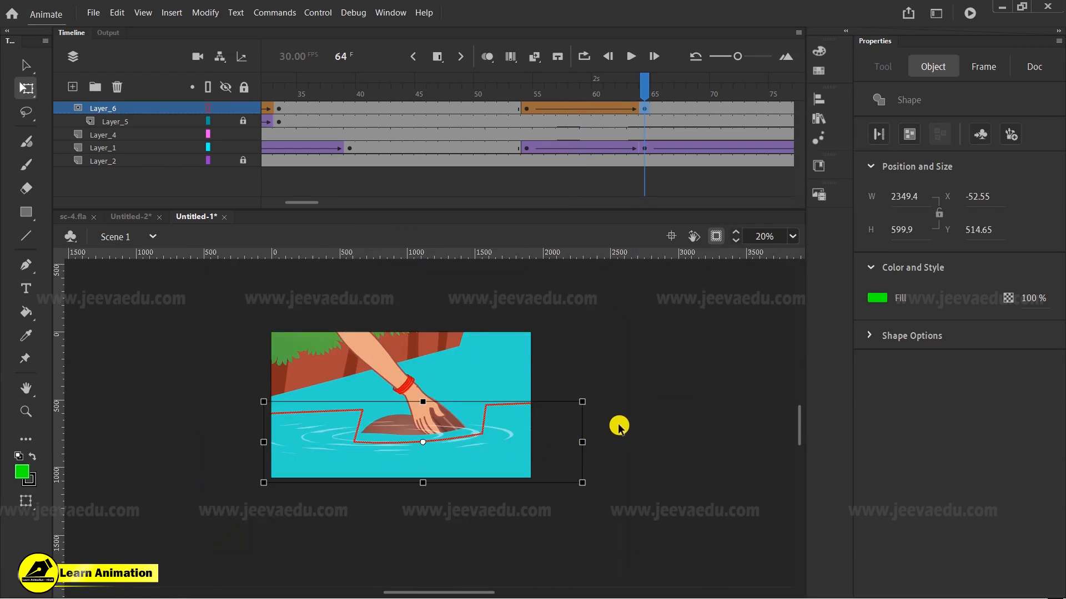
{"action": "left_click_drag", "start_coordinate": [585, 437], "coordinate": [561, 443]}
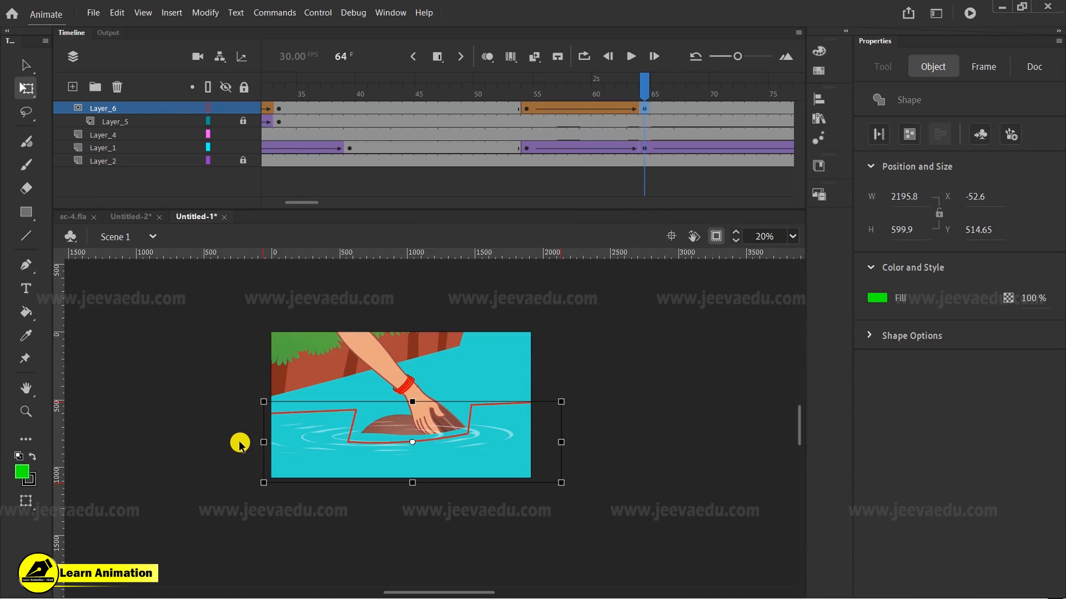
{"action": "left_click_drag", "start_coordinate": [262, 445], "coordinate": [272, 445]}
Step: Insert a keyframe at frame 71 on Layer_6 and create a shape tween from frame 64 to it
{"action": "left_click_drag", "start_coordinate": [645, 85], "coordinate": [727, 149]}
{"action": "left_click", "coordinate": [646, 109]}
{"action": "left_click_drag", "start_coordinate": [645, 109], "coordinate": [347, 157]}
{"action": "left_click_drag", "start_coordinate": [351, 150], "coordinate": [433, 143]}
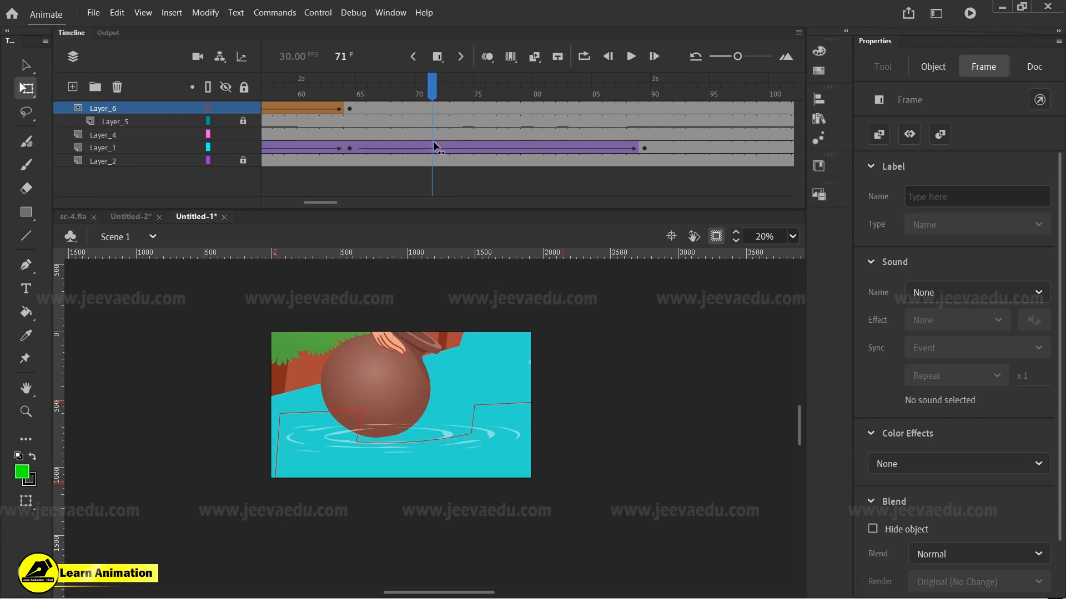
{"action": "left_click", "coordinate": [434, 110]}
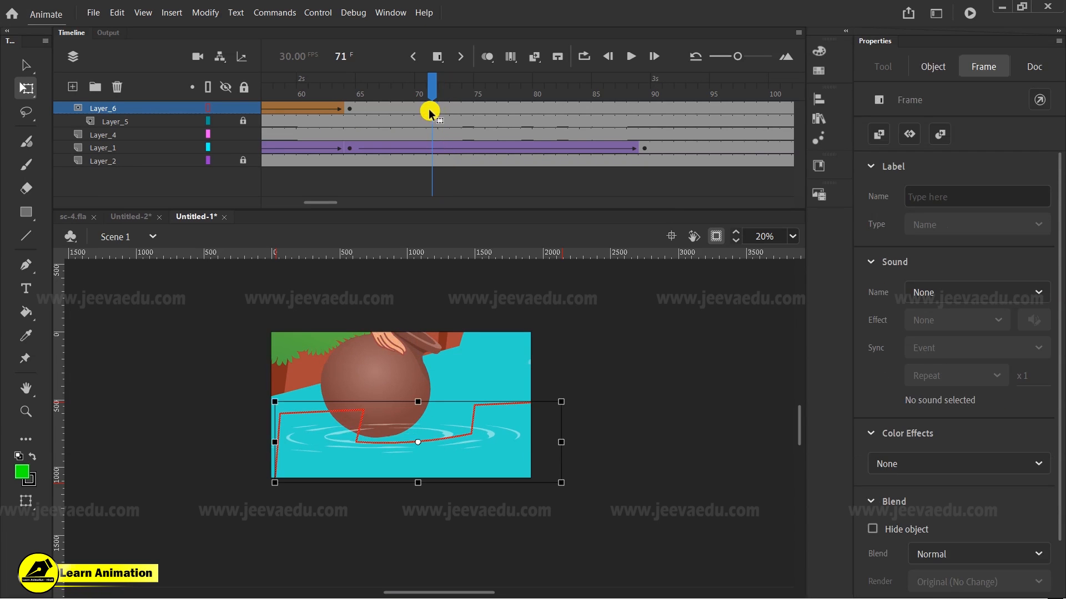
{"action": "left_click_drag", "start_coordinate": [431, 110], "coordinate": [412, 109]}
{"action": "right_click", "coordinate": [413, 109]}
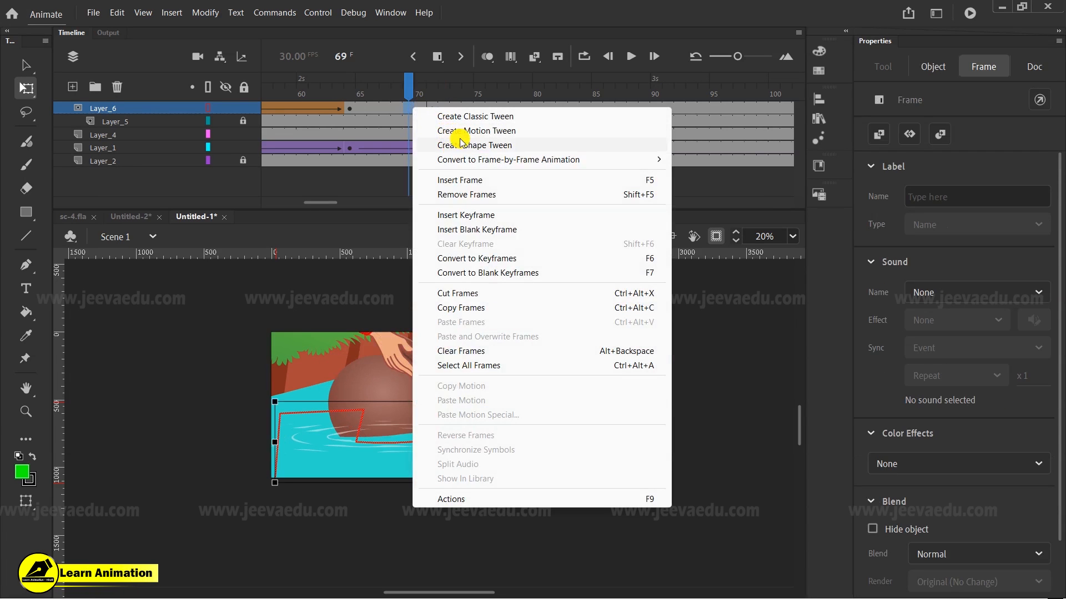
{"action": "left_click", "coordinate": [460, 144]}
Step: At frame 71, move the mask shape left under the pot's base to X -251.2, Y 507
{"action": "left_click", "coordinate": [433, 108]}
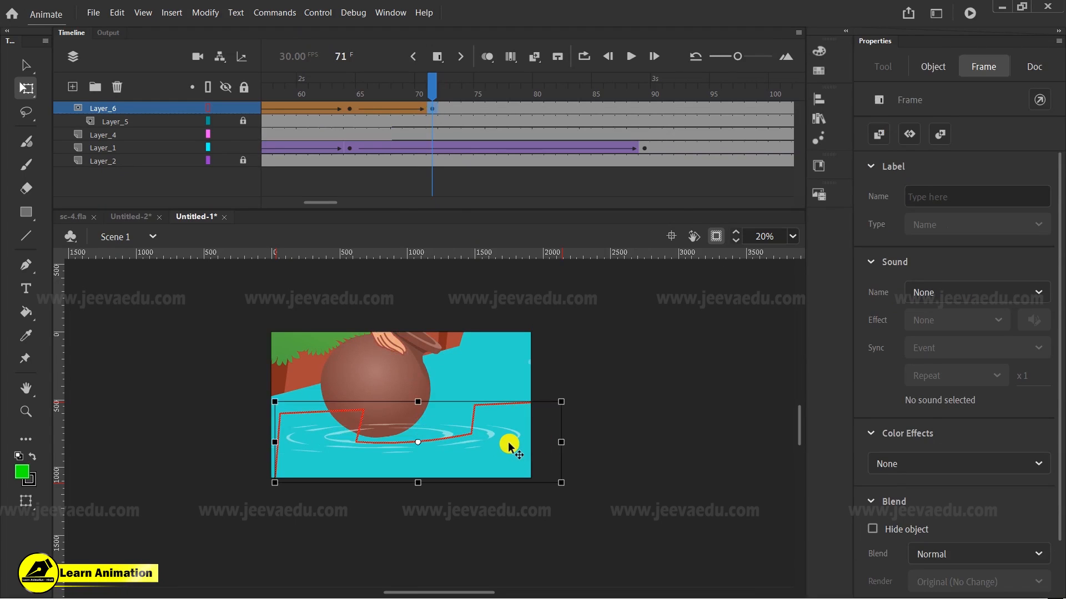
{"action": "key", "text": "shift+Left"}
{"action": "key", "text": "shift+Left"}
{"action": "key", "text": "shift+Left"}
{"action": "key", "text": "shift+Left"}
{"action": "key", "text": "shift+Left"}
{"action": "key", "text": "shift+Left"}
{"action": "key", "text": "z"}
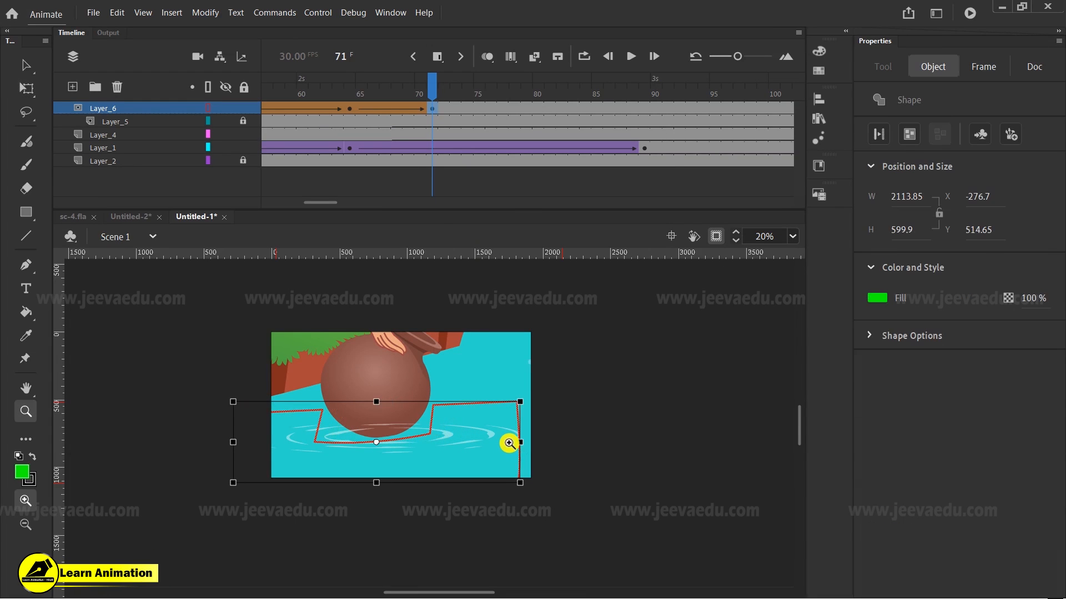
{"action": "left_click", "coordinate": [401, 433]}
{"action": "key", "text": "q"}
{"action": "key", "text": "shift+Right"}
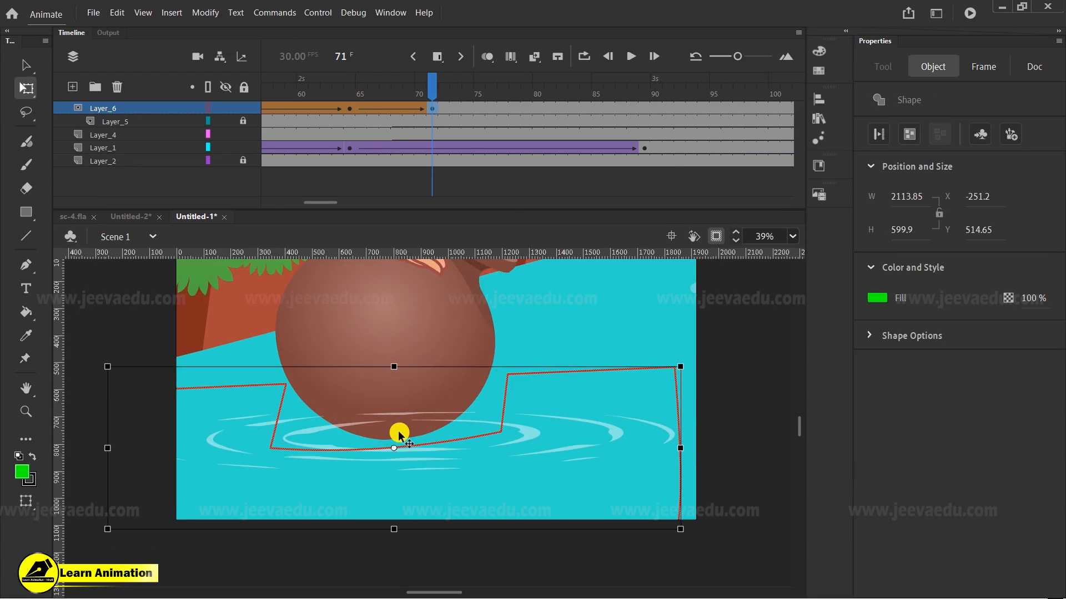
{"action": "key", "text": "Up"}
{"action": "key", "text": "Up"}
{"action": "key", "text": "Up"}
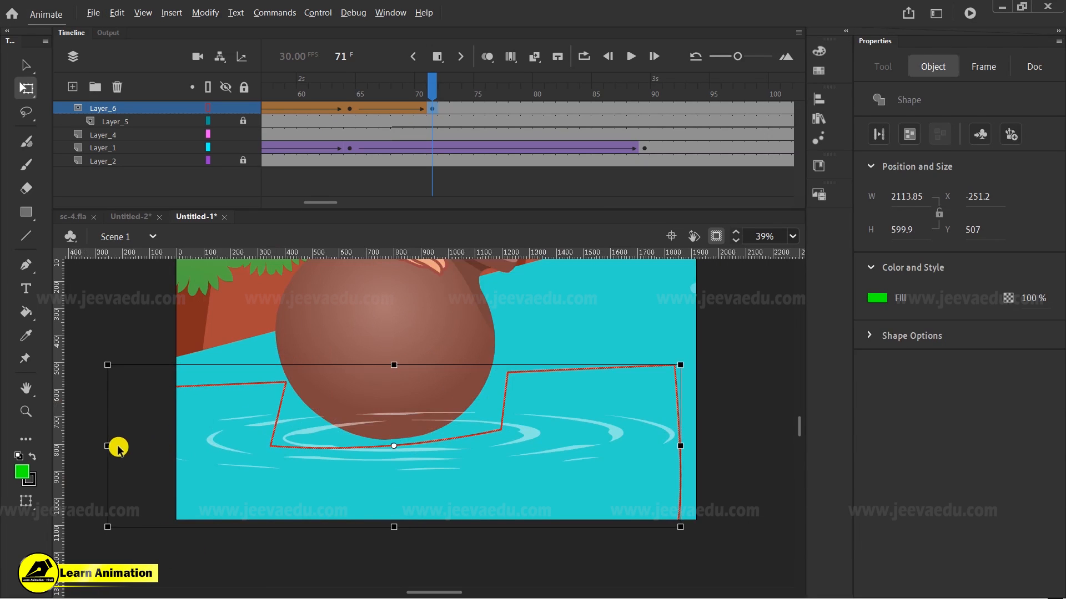
Step: Resize the frame 71 mask shape from both sides and the bottom to about 1561 by 577 px, fitting the notch around the pot's base
{"action": "left_click_drag", "start_coordinate": [107, 446], "coordinate": [150, 446]}
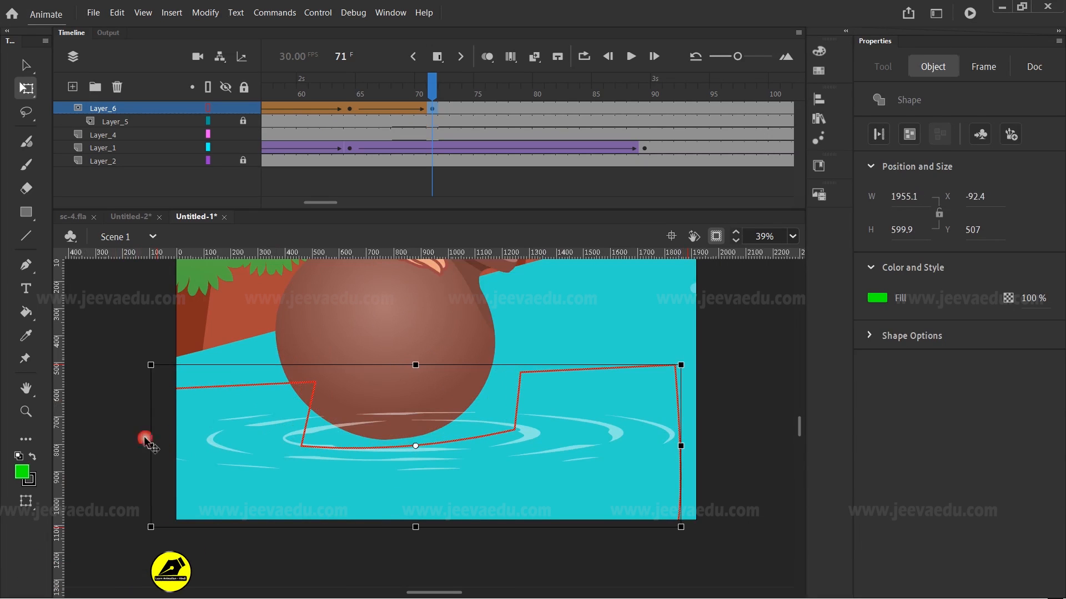
{"action": "left_click_drag", "start_coordinate": [415, 531], "coordinate": [414, 519]}
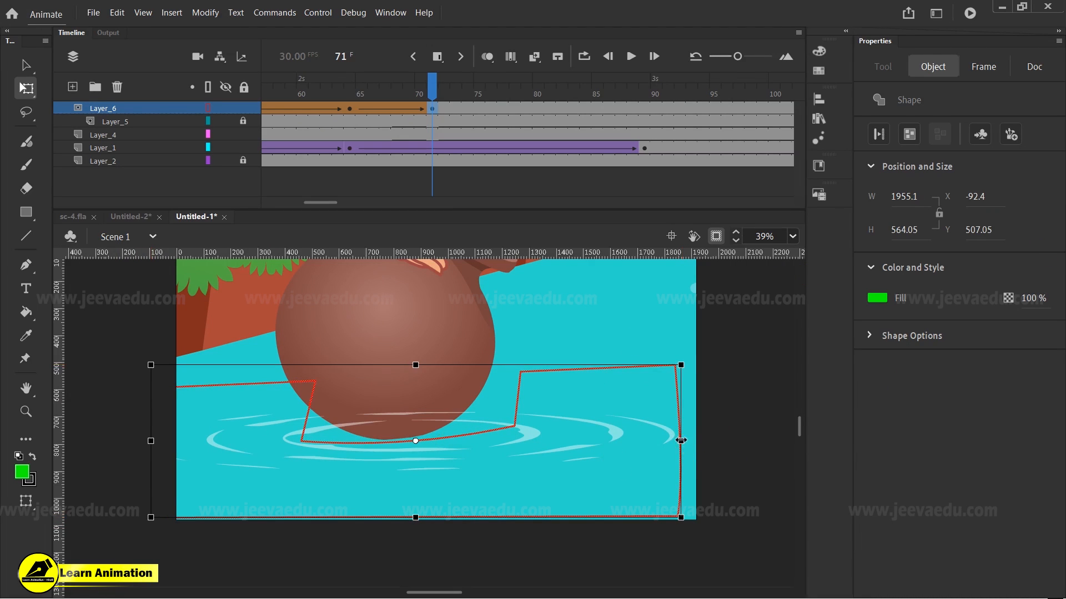
{"action": "left_click_drag", "start_coordinate": [681, 440], "coordinate": [610, 445]}
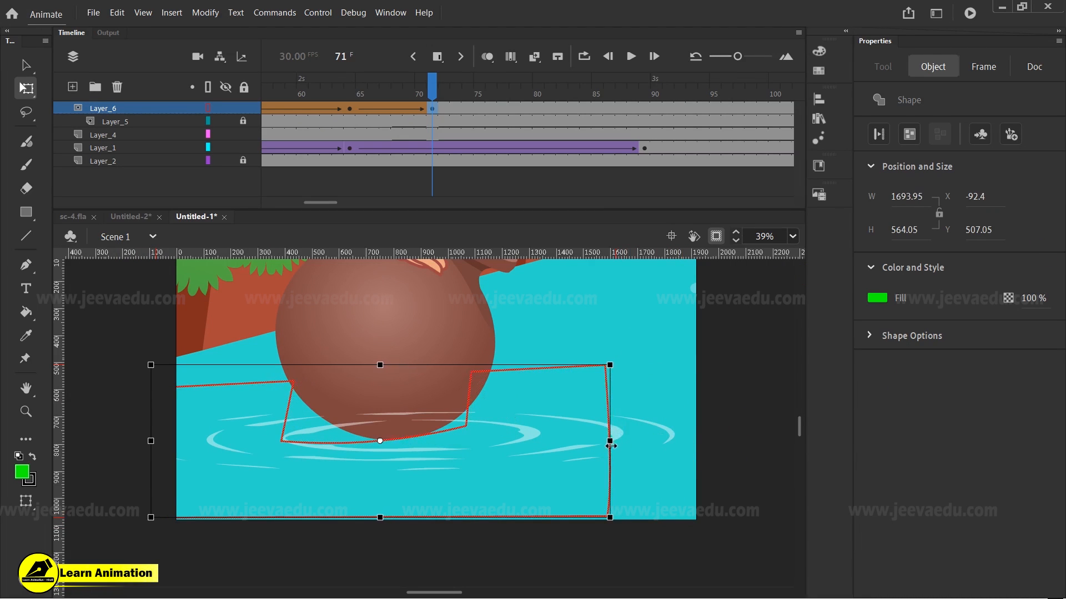
{"action": "left_click_drag", "start_coordinate": [611, 440], "coordinate": [622, 441]}
{"action": "left_click_drag", "start_coordinate": [390, 514], "coordinate": [388, 520]}
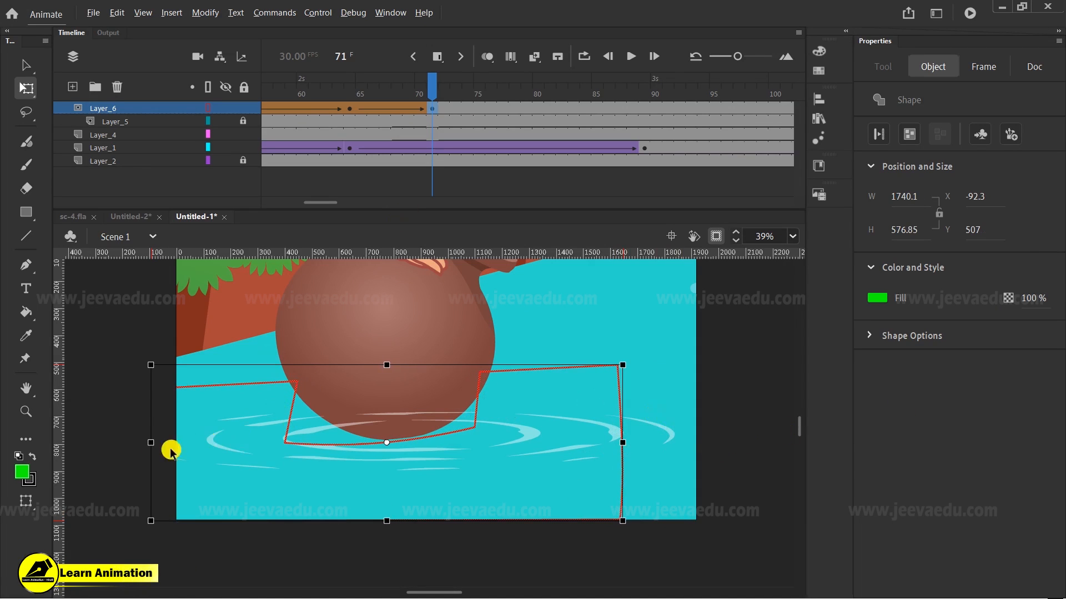
{"action": "left_click_drag", "start_coordinate": [151, 447], "coordinate": [172, 444]}
{"action": "left_click_drag", "start_coordinate": [627, 442], "coordinate": [597, 442]}
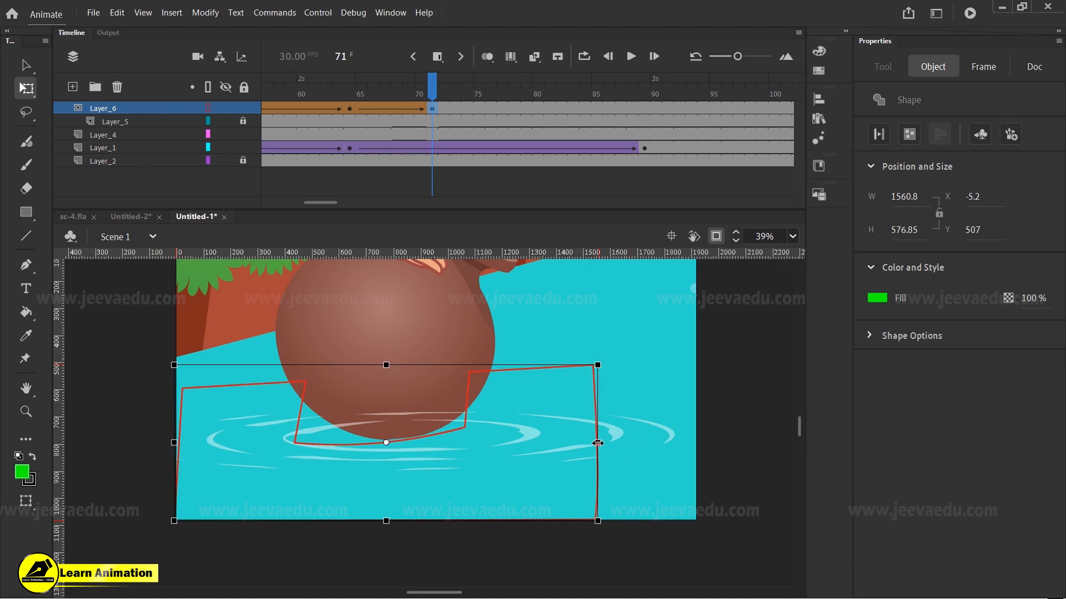
Step: Narrow the frame 71 mask shape, and keyframe Layer_6 at frame 66 with the mask extended left to about 2061 px wide
{"action": "left_click_drag", "start_coordinate": [175, 444], "coordinate": [189, 443]}
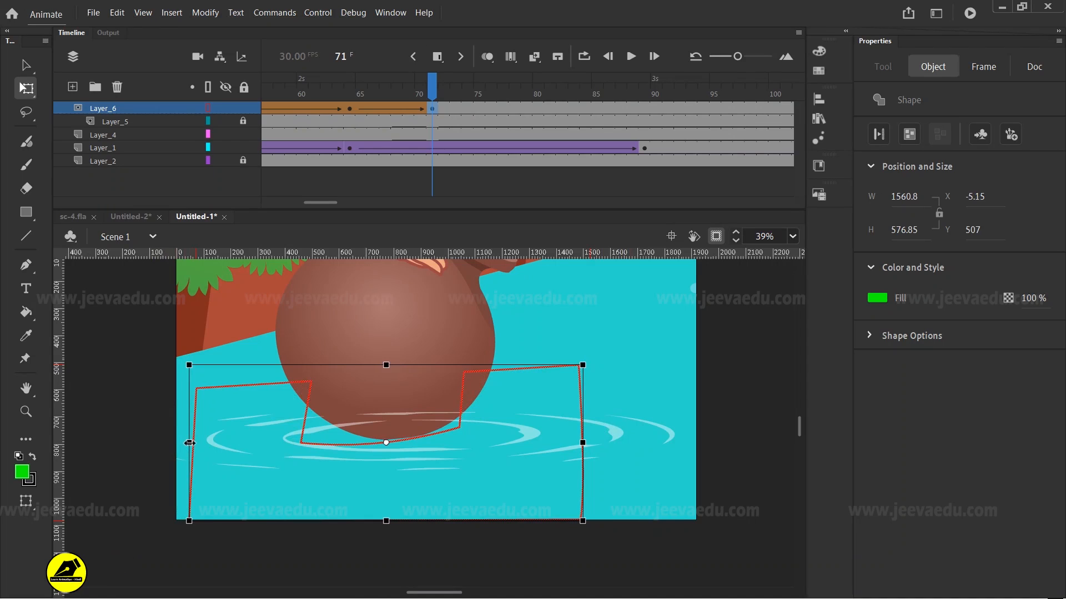
{"action": "left_click_drag", "start_coordinate": [433, 100], "coordinate": [371, 142]}
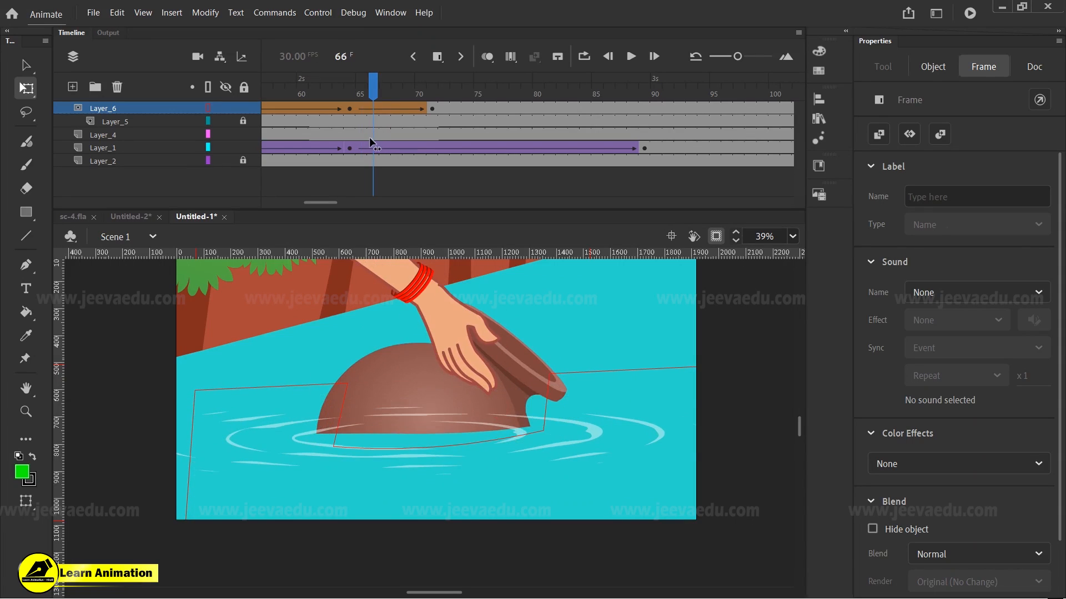
{"action": "left_click", "coordinate": [371, 108]}
{"action": "key", "text": "F6"}
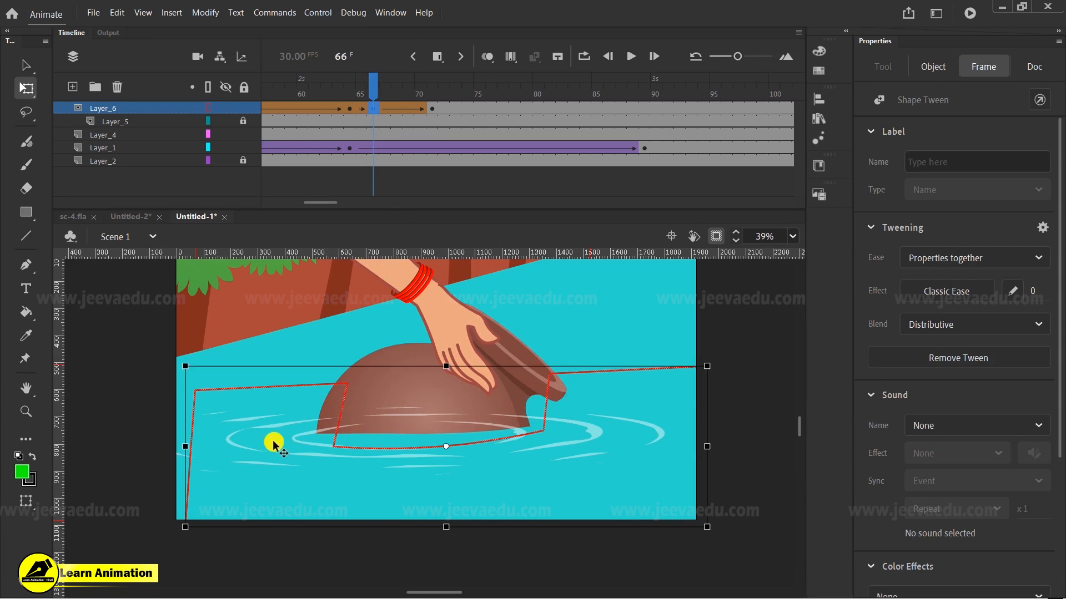
{"action": "left_click_drag", "start_coordinate": [177, 455], "coordinate": [148, 446]}
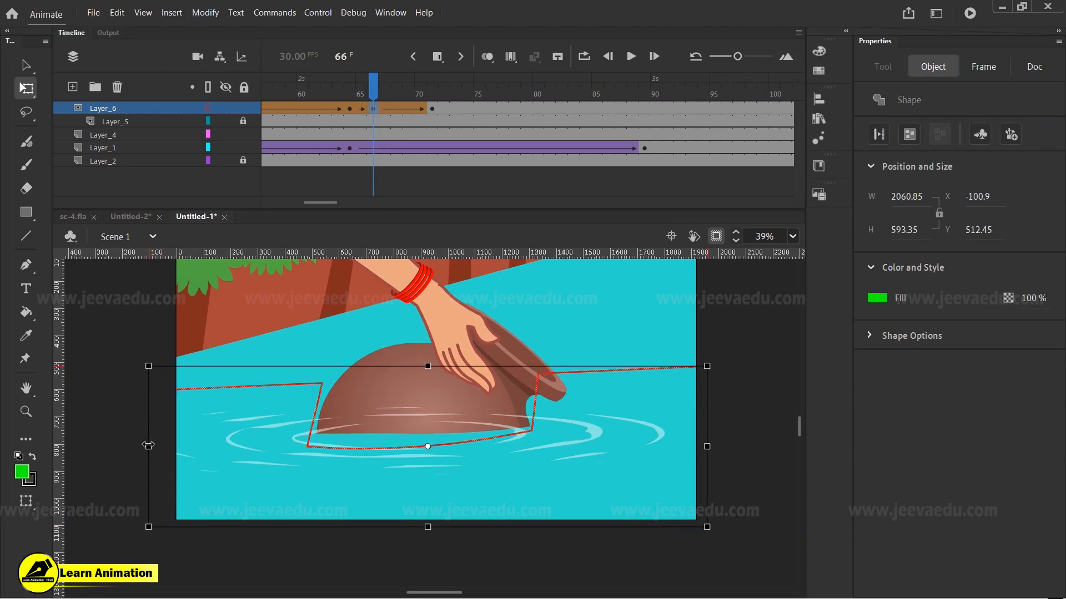
{"action": "mouse_move", "coordinate": [375, 96]}
{"action": "left_mouse_down"}
{"action": "mouse_move", "coordinate": [363, 100]}
{"action": "mouse_move", "coordinate": [373, 103]}
{"action": "left_mouse_up"}
Step: Insert a keyframe at frame 68 on Layer_6 and widen the mask shape on both sides so its notch fits the pot's base
{"action": "left_click", "coordinate": [388, 108]}
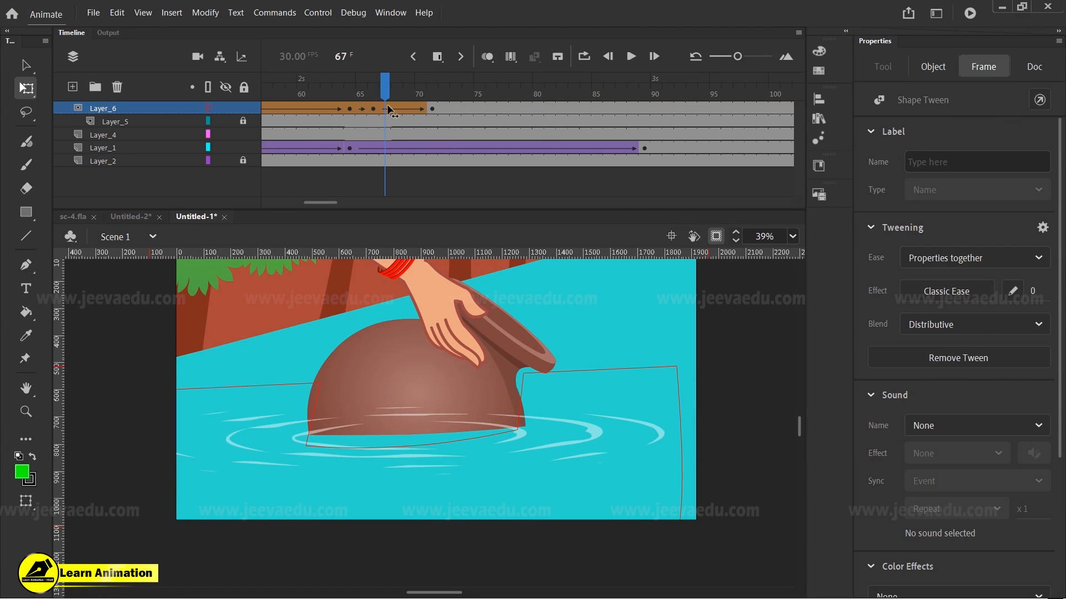
{"action": "left_click", "coordinate": [394, 109]}
{"action": "left_click", "coordinate": [395, 111]}
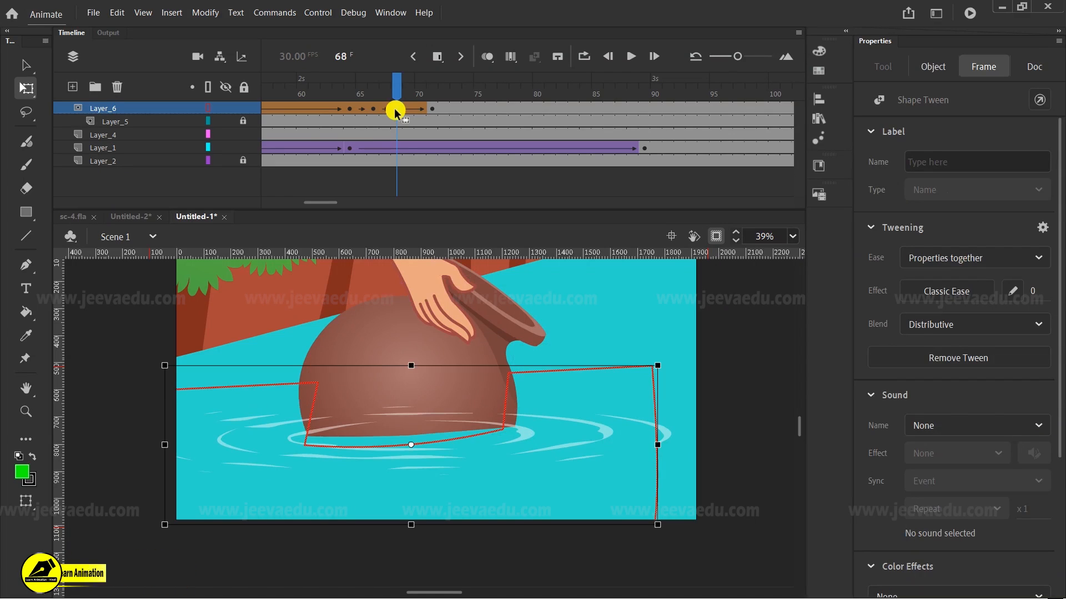
{"action": "left_click_drag", "start_coordinate": [161, 447], "coordinate": [143, 444]}
{"action": "left_click_drag", "start_coordinate": [656, 443], "coordinate": [690, 444]}
{"action": "left_click_drag", "start_coordinate": [148, 446], "coordinate": [130, 445]}
{"action": "left_click_drag", "start_coordinate": [712, 445], "coordinate": [695, 444]}
{"action": "left_click", "coordinate": [374, 108]}
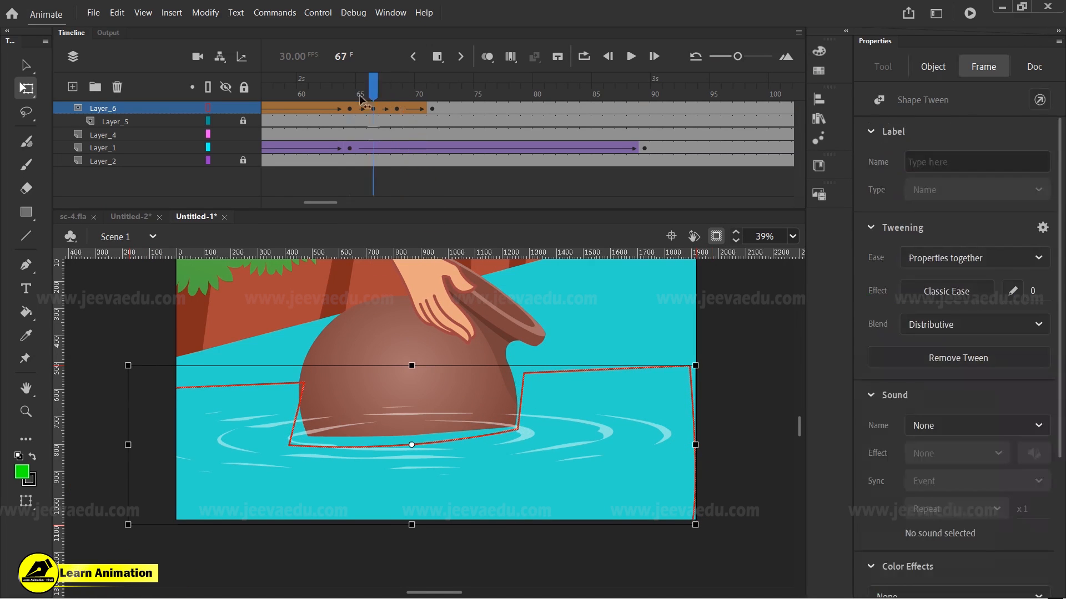
{"action": "left_click_drag", "start_coordinate": [376, 95], "coordinate": [418, 97]}
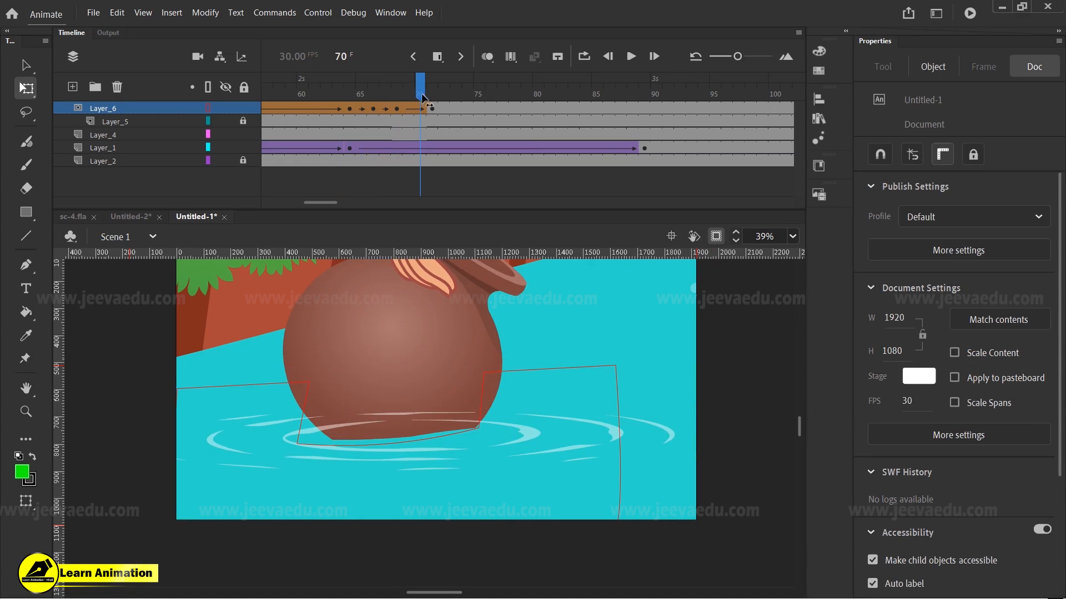
{"action": "left_click_drag", "start_coordinate": [420, 99], "coordinate": [433, 104]}
{"action": "left_click", "coordinate": [435, 104]}
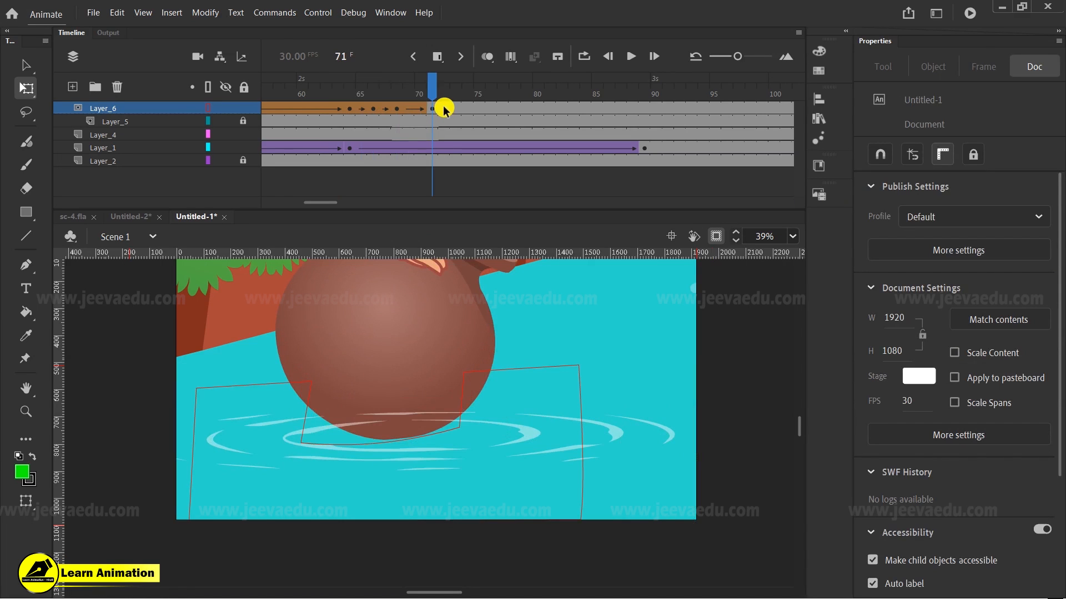
{"action": "mouse_move", "coordinate": [435, 104]}
{"action": "left_mouse_down"}
{"action": "mouse_move", "coordinate": [346, 113]}
{"action": "mouse_move", "coordinate": [429, 117]}
{"action": "left_mouse_up"}
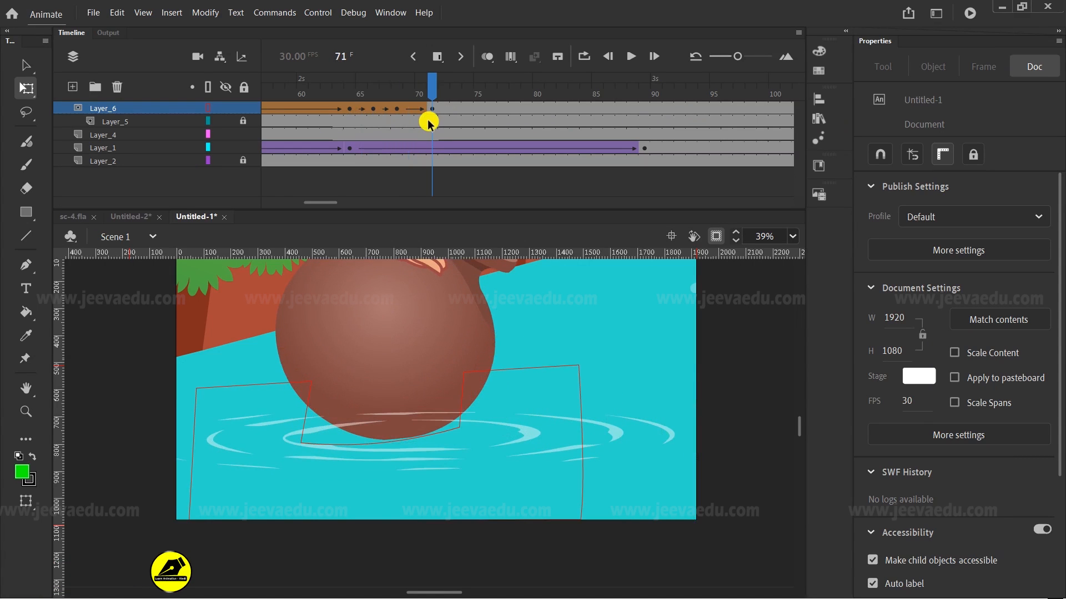
{"action": "left_click", "coordinate": [520, 440]}
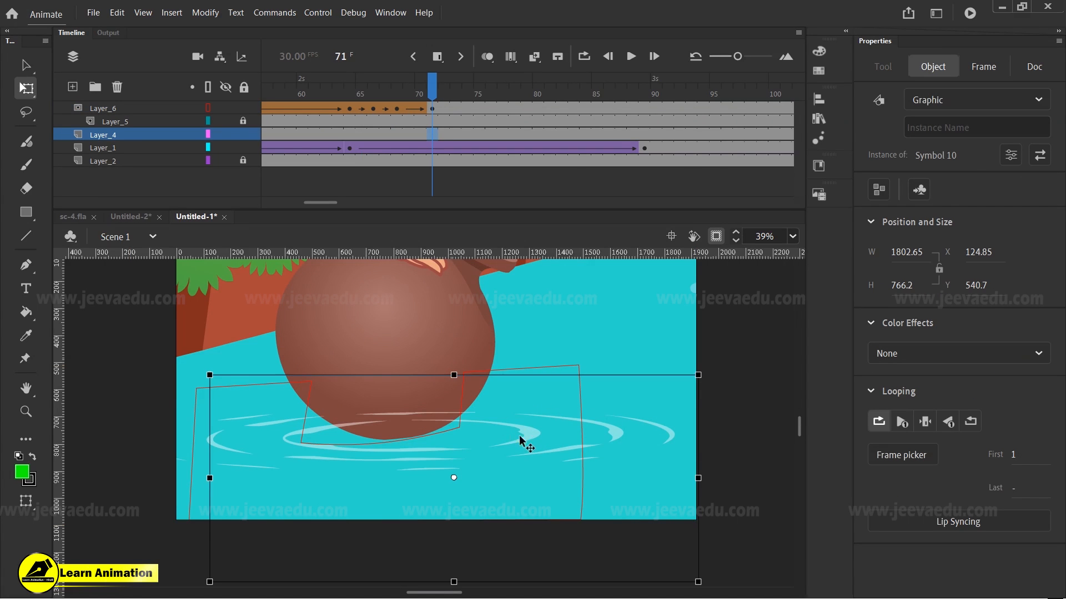
{"action": "left_click", "coordinate": [353, 108]}
{"action": "left_click", "coordinate": [352, 130]}
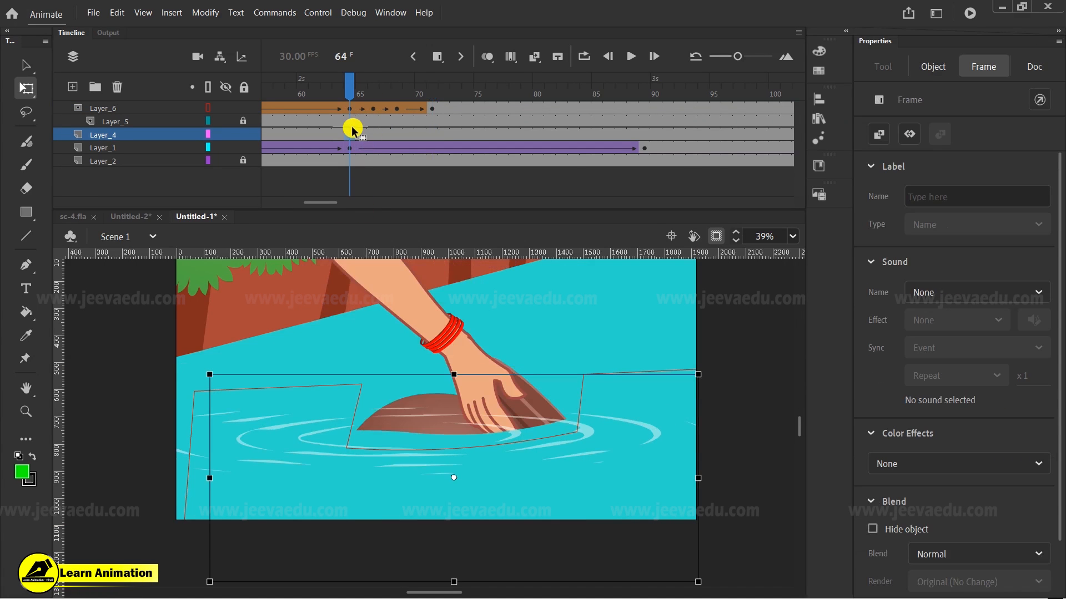
{"action": "left_click", "coordinate": [432, 135]}
{"action": "right_click", "coordinate": [401, 136]}
{"action": "left_click", "coordinate": [444, 142]}
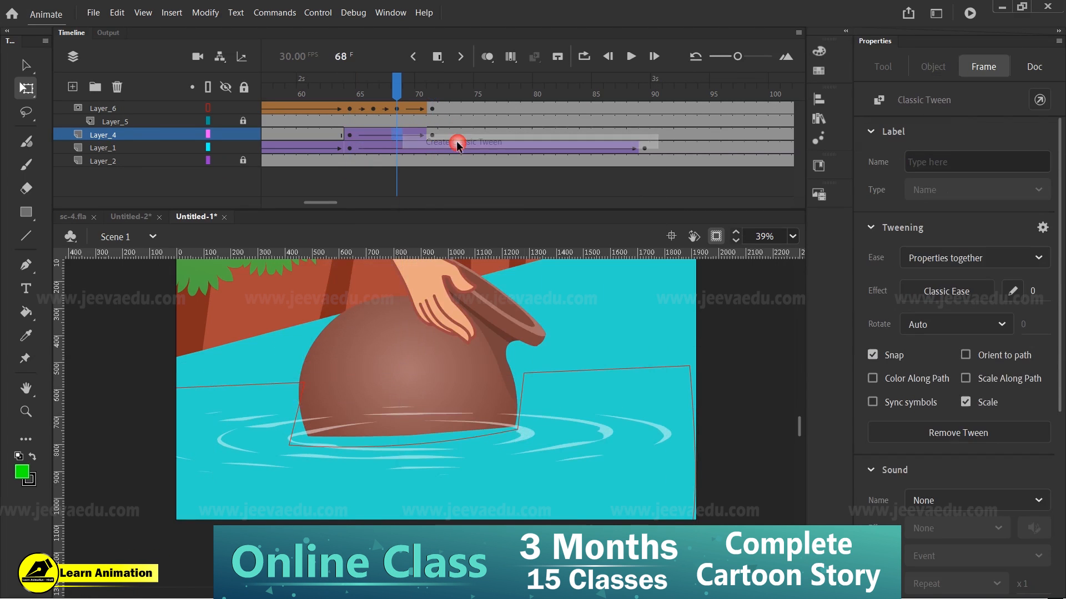
{"action": "left_click", "coordinate": [432, 135]}
{"action": "left_click_drag", "start_coordinate": [697, 475], "coordinate": [606, 479]}
{"action": "key", "text": "ctrl+z"}
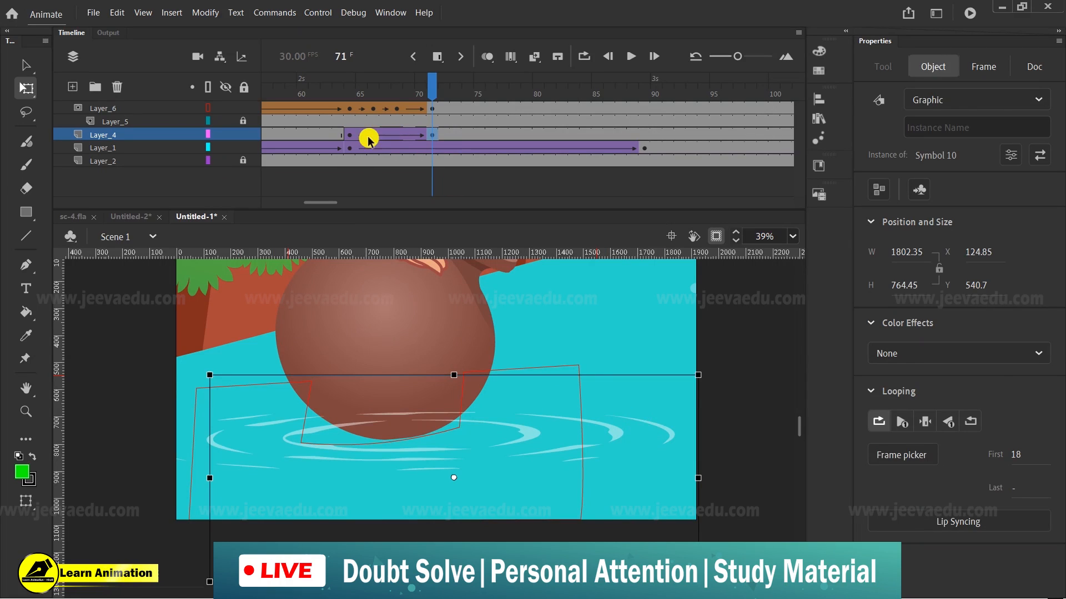
{"action": "key", "text": "ctrl+z"}
{"action": "key", "text": "ctrl+z"}
{"action": "key", "text": "ctrl+z"}
{"action": "key", "text": "ctrl+z"}
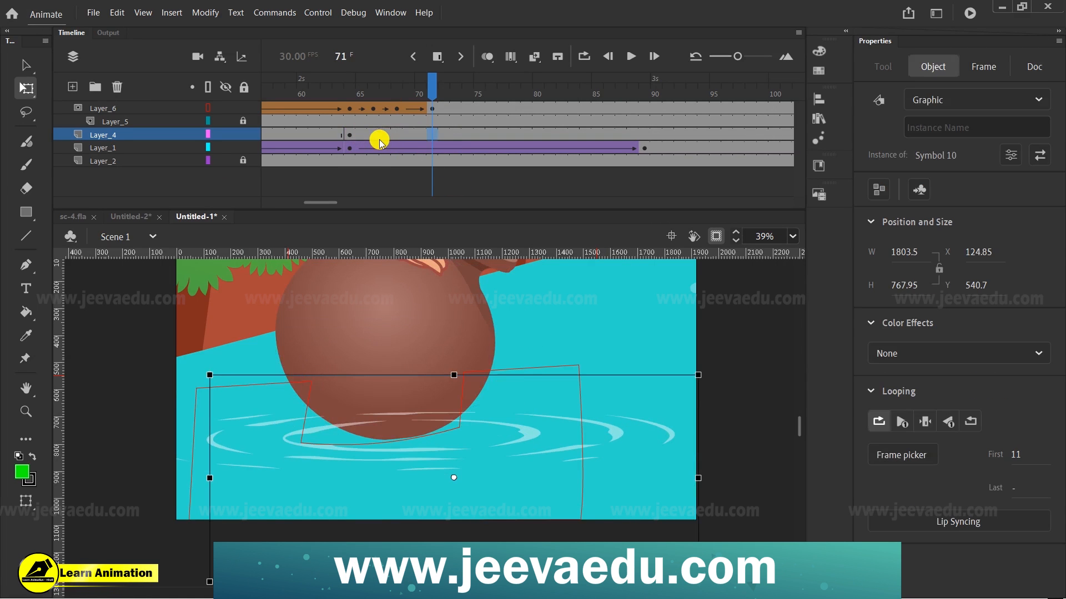
{"action": "key", "text": "ctrl+z"}
Step: Insert keyframes at frames 64 and 71 on Layer_5 and create a classic tween between them
{"action": "left_click", "coordinate": [350, 121]}
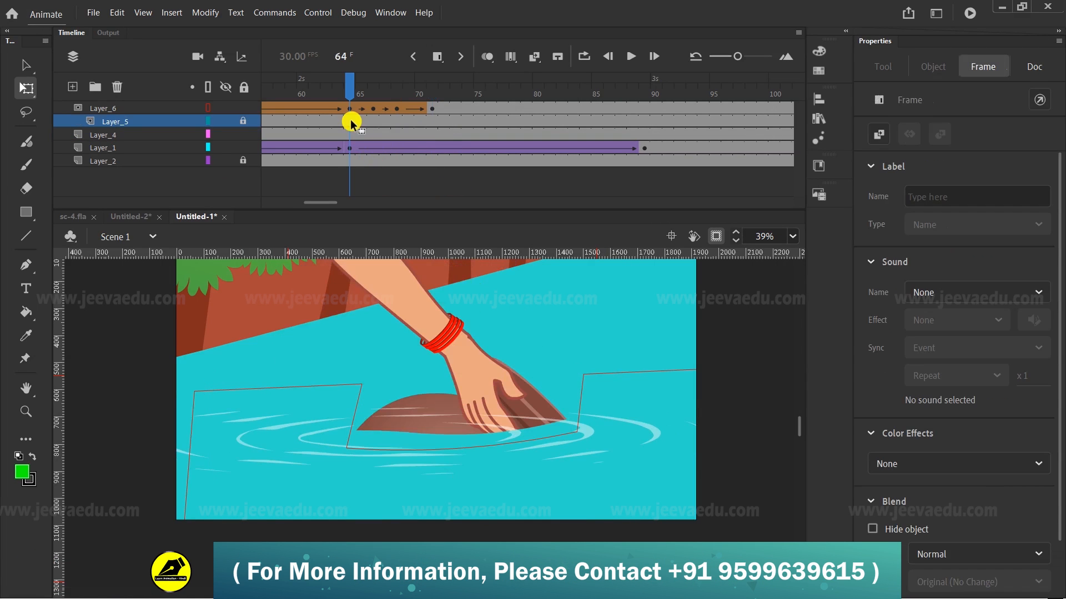
{"action": "left_click", "coordinate": [432, 121]}
{"action": "right_click", "coordinate": [389, 121]}
{"action": "left_click", "coordinate": [444, 128]}
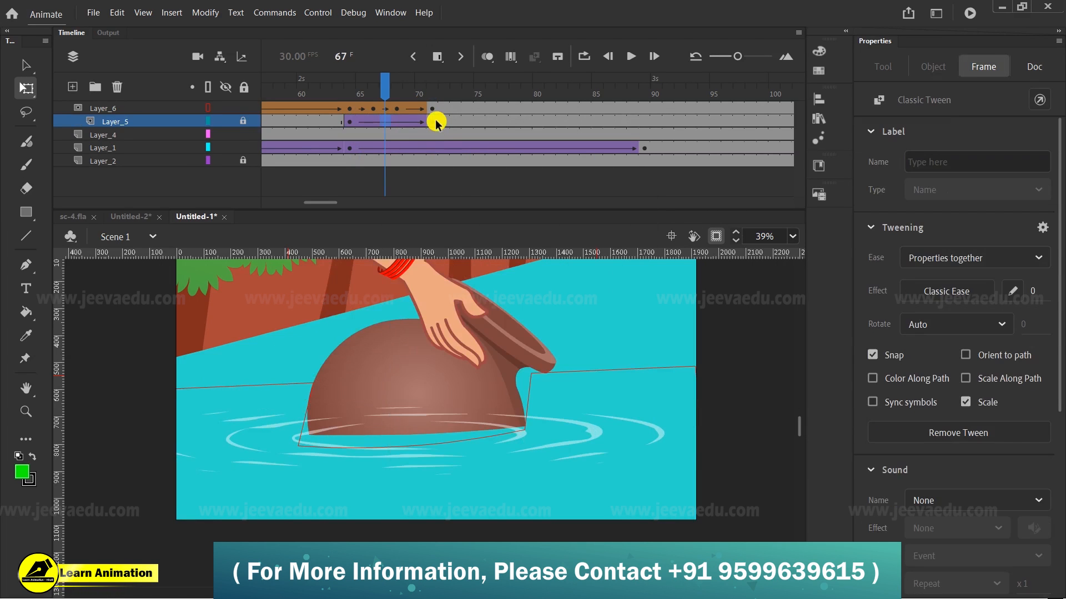
Step: At frame 71 on Layer_5, narrow the ripple symbol around its center to roughly the width of the pot
{"action": "left_click", "coordinate": [433, 121]}
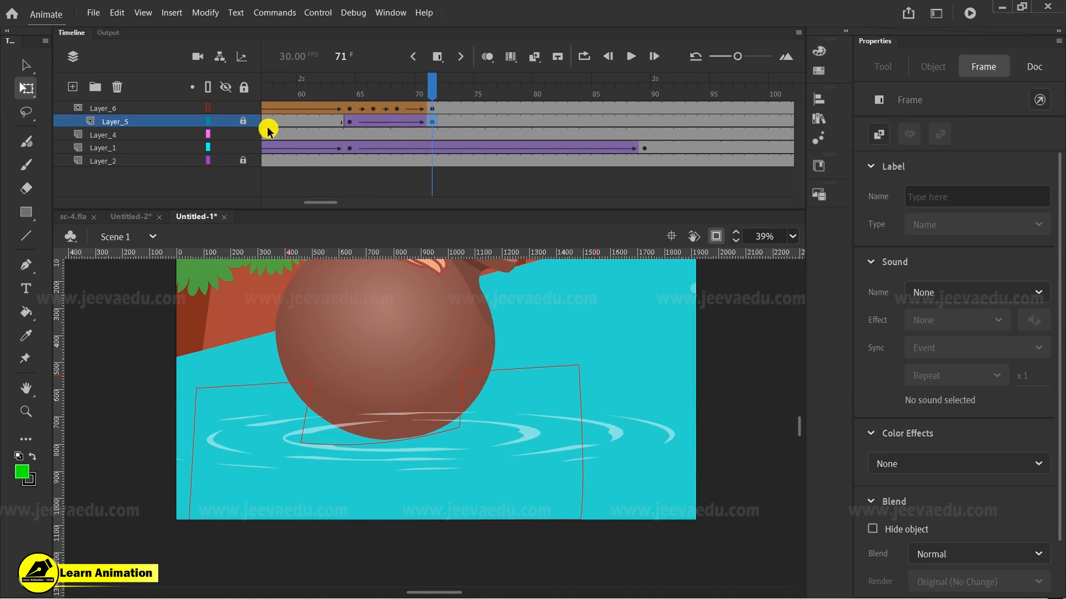
{"action": "left_click", "coordinate": [618, 433]}
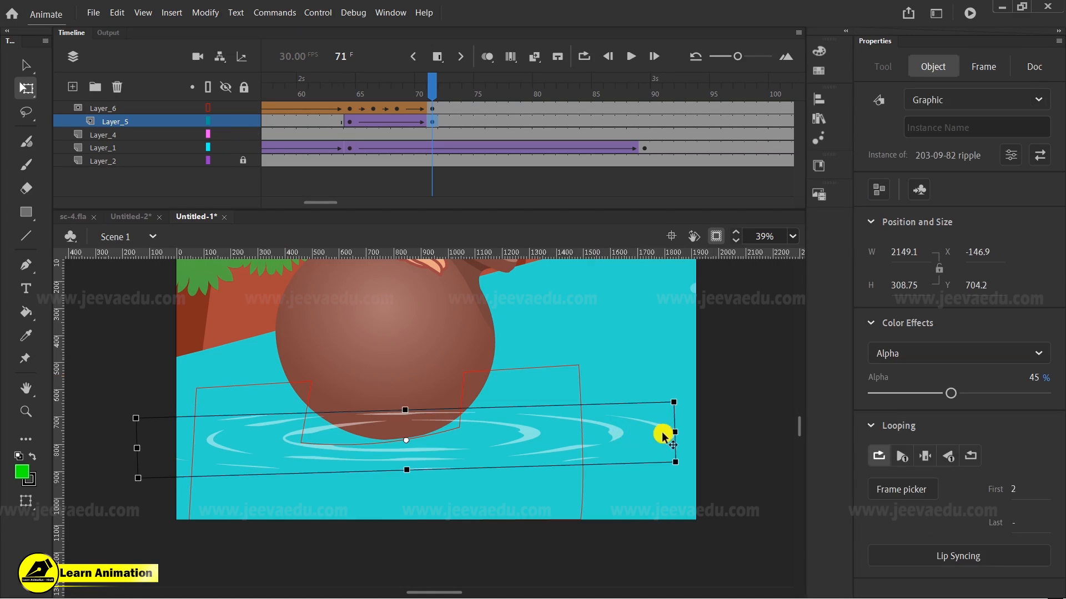
{"action": "left_click_drag", "start_coordinate": [672, 435], "coordinate": [519, 427]}
{"action": "left_click_drag", "start_coordinate": [404, 86], "coordinate": [445, 115]}
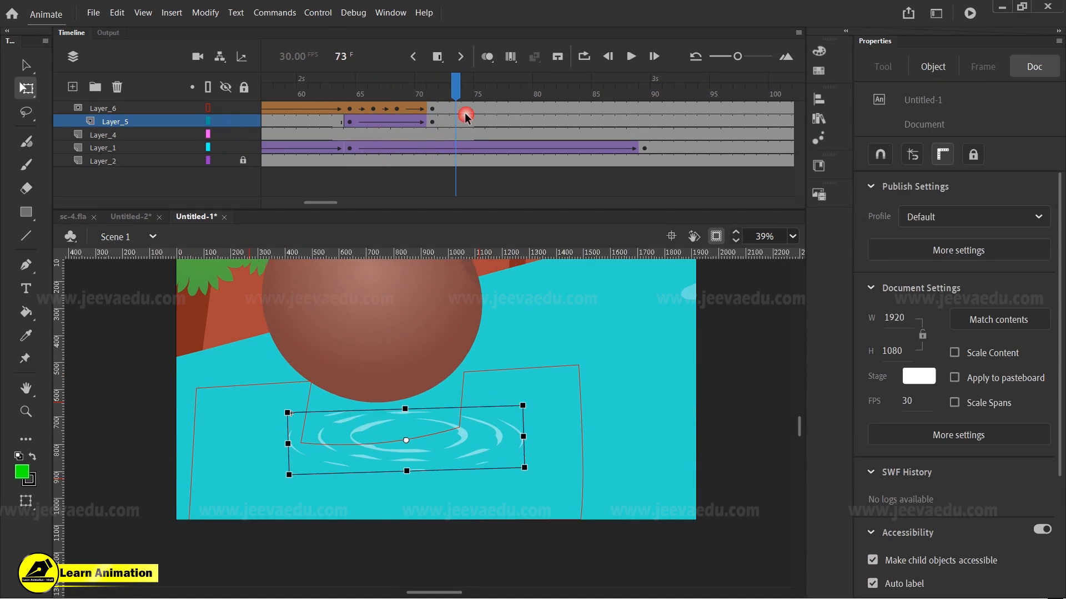
Step: Insert blank keyframes at frame 72 on Layer_6 and Layer_5 to end the mask and ripple
{"action": "left_click", "coordinate": [446, 119]}
{"action": "key", "text": "F7"}
{"action": "left_click_drag", "start_coordinate": [444, 90], "coordinate": [490, 131]}
Step: Lock all layers and scrub back through the masked animation to frame 33
{"action": "left_click", "coordinate": [232, 85]}
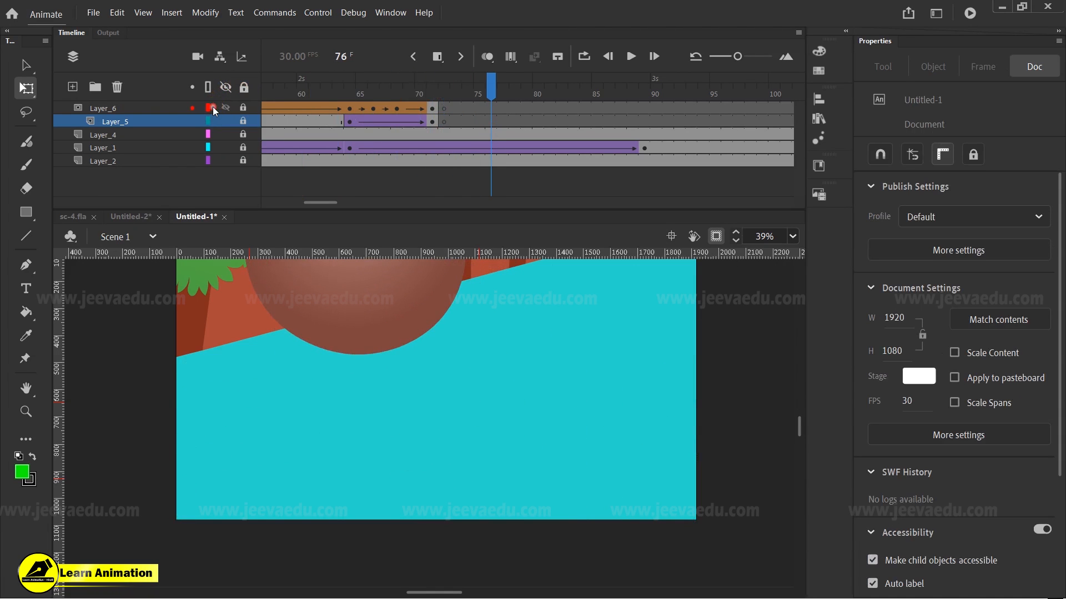
{"action": "left_click_drag", "start_coordinate": [487, 84], "coordinate": [380, 174]}
{"action": "left_click_drag", "start_coordinate": [444, 132], "coordinate": [648, 99]}
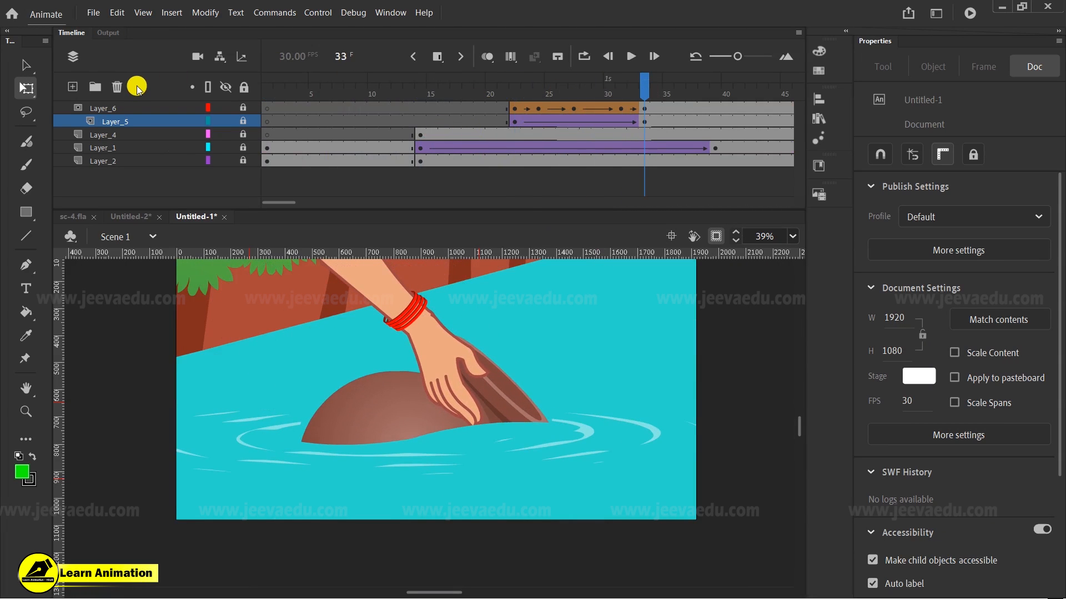
Step: Create a new, unmasked layer above Layer_6
{"action": "left_click", "coordinate": [73, 86]}
{"action": "key", "text": "ctrl+z"}
{"action": "left_click", "coordinate": [148, 109]}
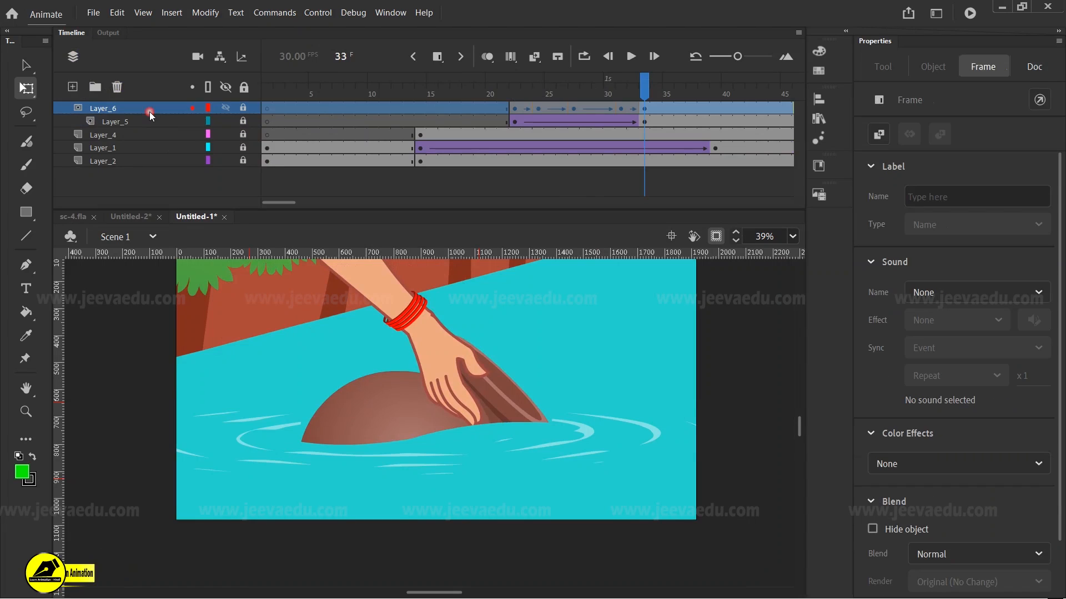
{"action": "left_click", "coordinate": [73, 87]}
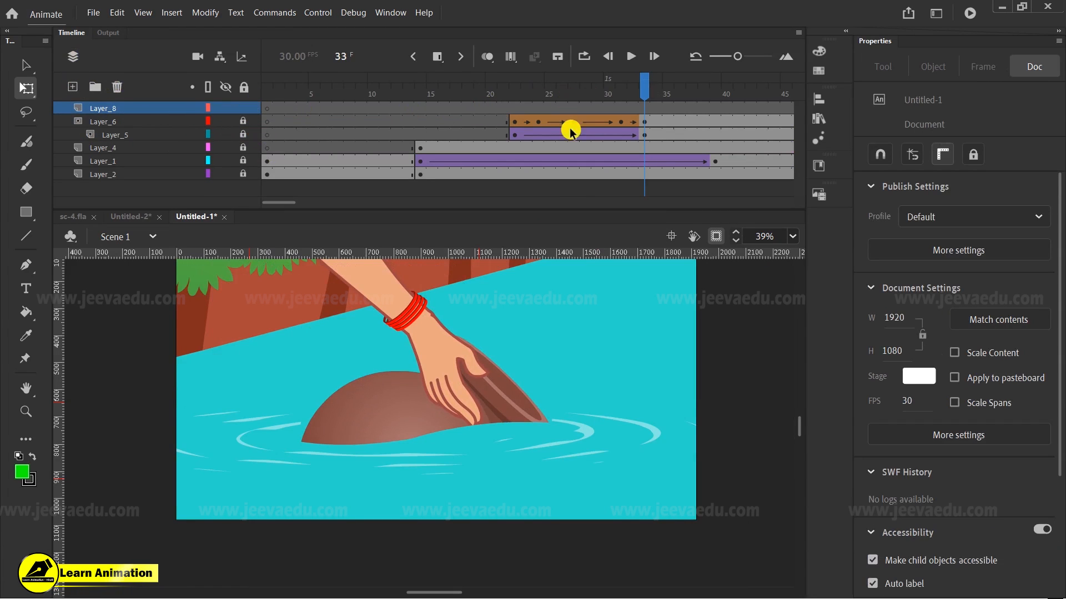
Step: Draw a closed splash outline about 175 by 136 px at the tip of the pot's rim with the Paint Brush
{"action": "key", "text": "y"}
{"action": "key", "text": "z"}
{"action": "left_click", "coordinate": [520, 420]}
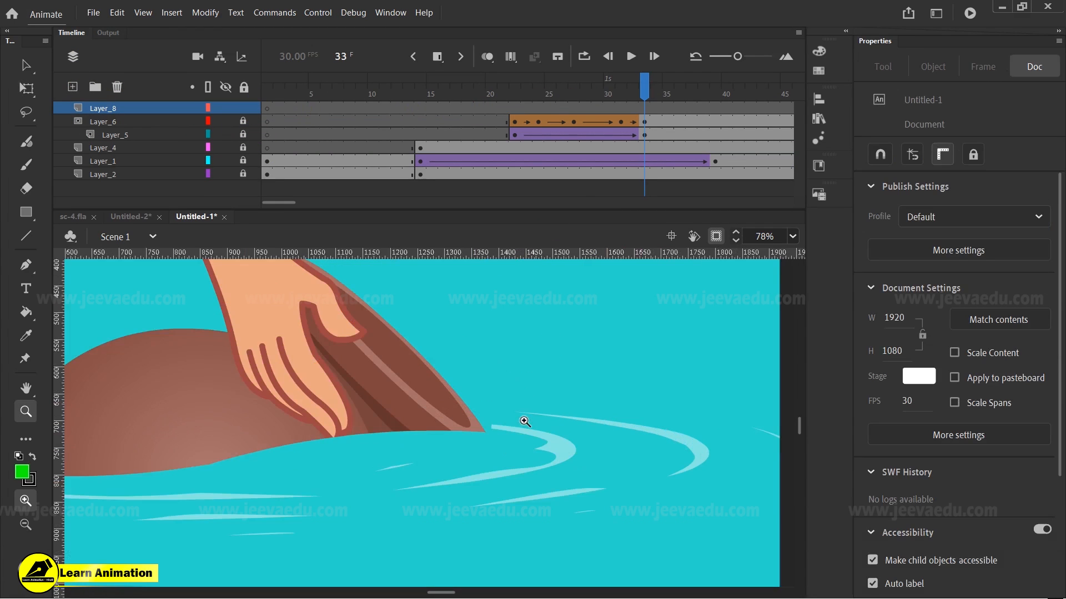
{"action": "key", "text": "y"}
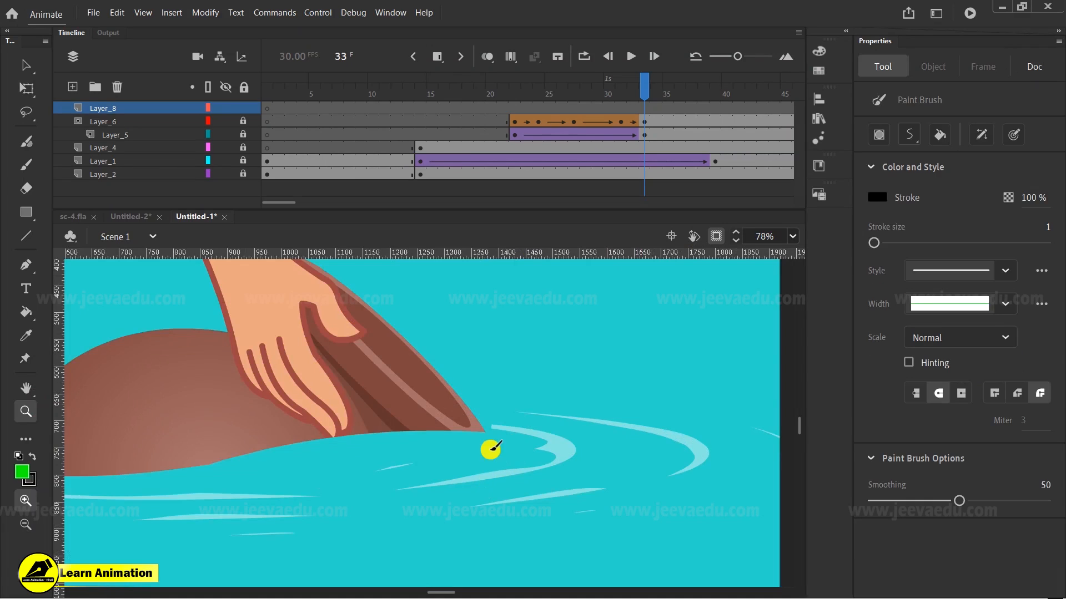
{"action": "mouse_move", "coordinate": [476, 447]}
{"action": "left_mouse_down"}
{"action": "mouse_move", "coordinate": [516, 464]}
{"action": "mouse_move", "coordinate": [549, 445]}
{"action": "mouse_move", "coordinate": [548, 418]}
{"action": "mouse_move", "coordinate": [522, 408]}
{"action": "left_mouse_up"}
{"action": "left_click", "coordinate": [502, 467]}
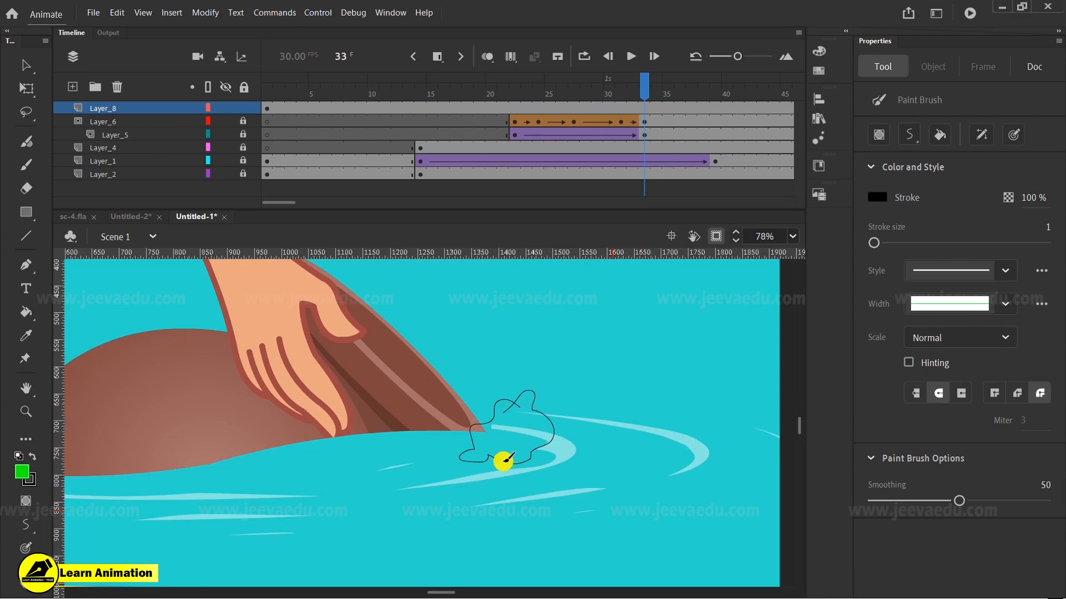
Step: Fill the splash outline with the water color #29D6CD sampled from the river and delete its black stroke
{"action": "key", "text": "k"}
{"action": "left_click", "coordinate": [524, 429]}
{"action": "key", "text": "i"}
{"action": "left_click", "coordinate": [603, 373]}
{"action": "left_click", "coordinate": [527, 453]}
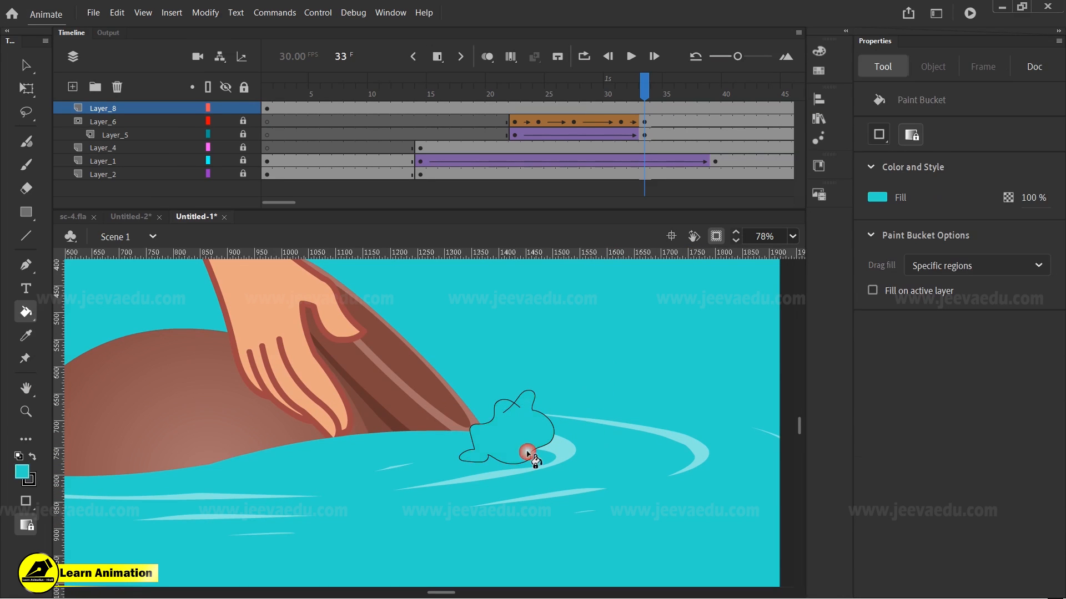
{"action": "key", "text": "v"}
{"action": "left_click", "coordinate": [529, 454]}
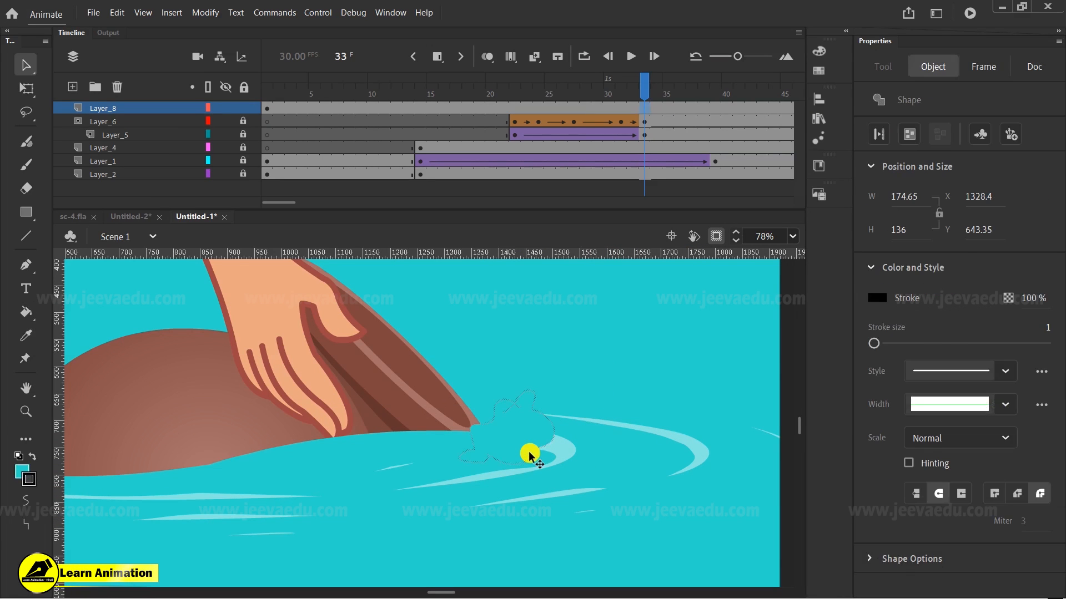
{"action": "key", "text": "Delete"}
Step: Move the splash shape over the tip of the pot's rim to X 1286.15, Y 611.35
{"action": "left_click", "coordinate": [514, 439]}
{"action": "left_click_drag", "start_coordinate": [494, 451], "coordinate": [463, 430]}
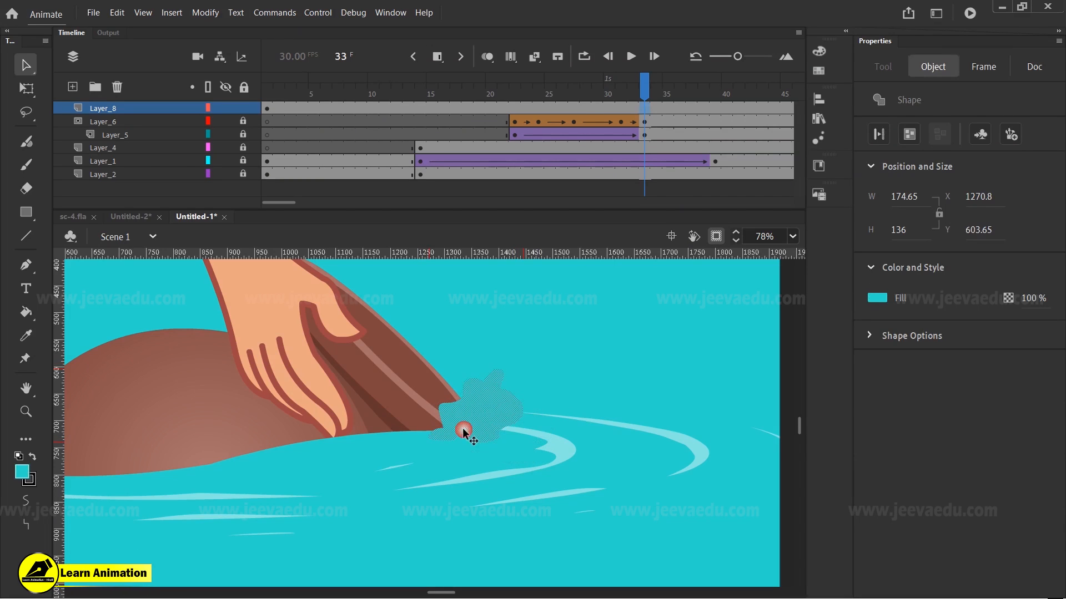
{"action": "left_click", "coordinate": [481, 416]}
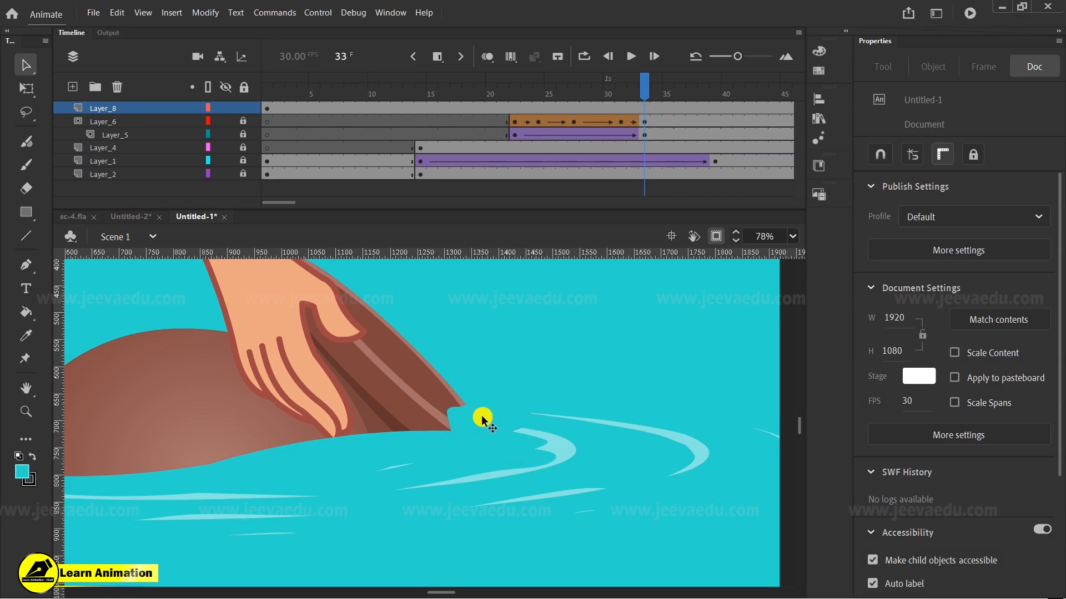
{"action": "left_click", "coordinate": [510, 435]}
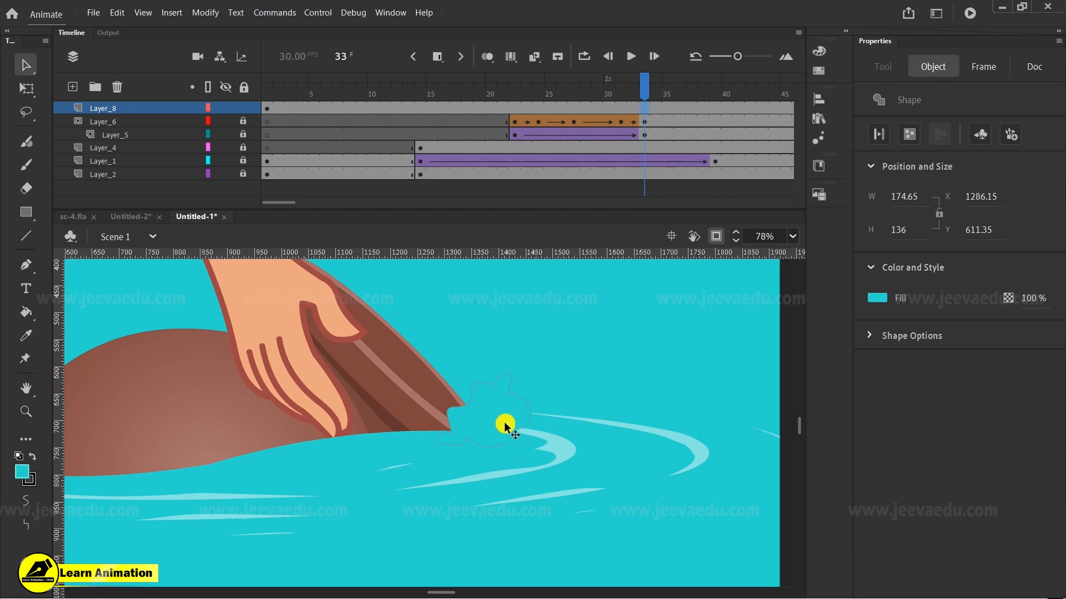
Step: Recolor the splash shape to #5CD6D0 by lowering its fill saturation to 57%
{"action": "left_click", "coordinate": [22, 472]}
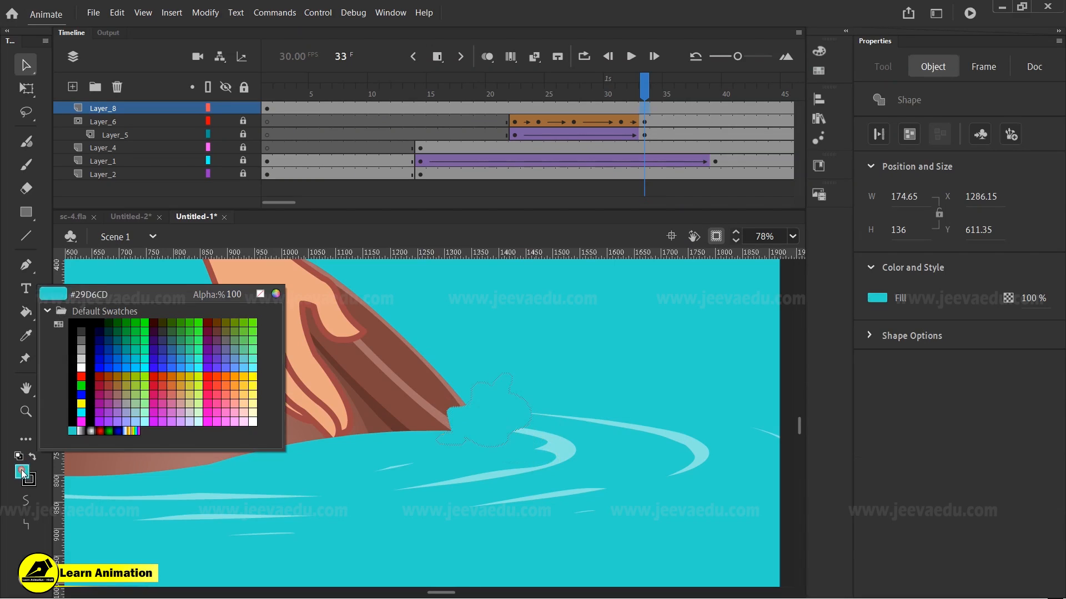
{"action": "left_click", "coordinate": [278, 289]}
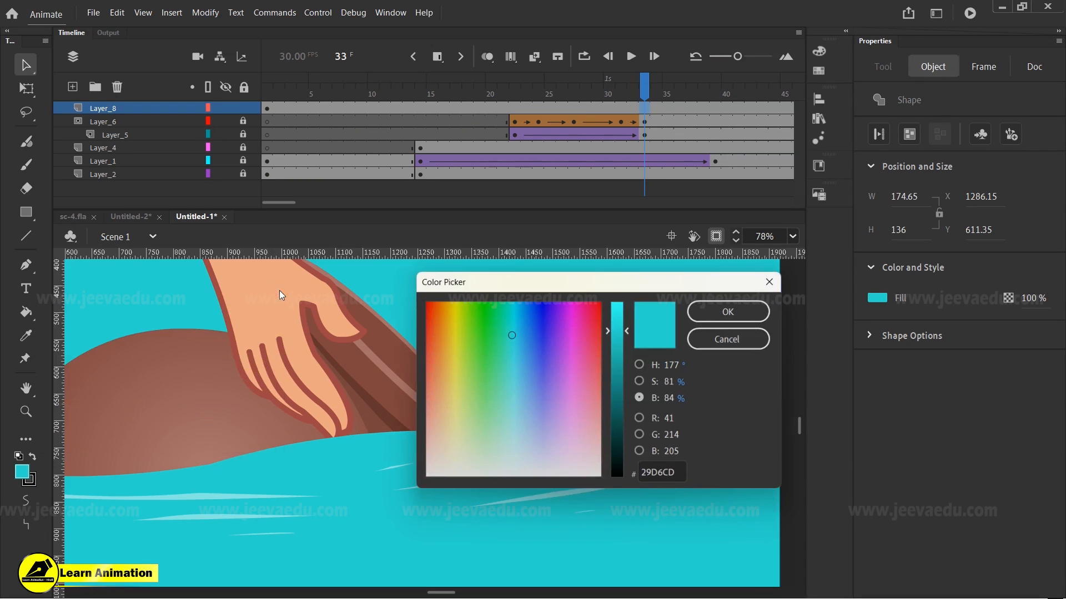
{"action": "left_click", "coordinate": [639, 382]}
{"action": "left_click_drag", "start_coordinate": [616, 351], "coordinate": [621, 378]}
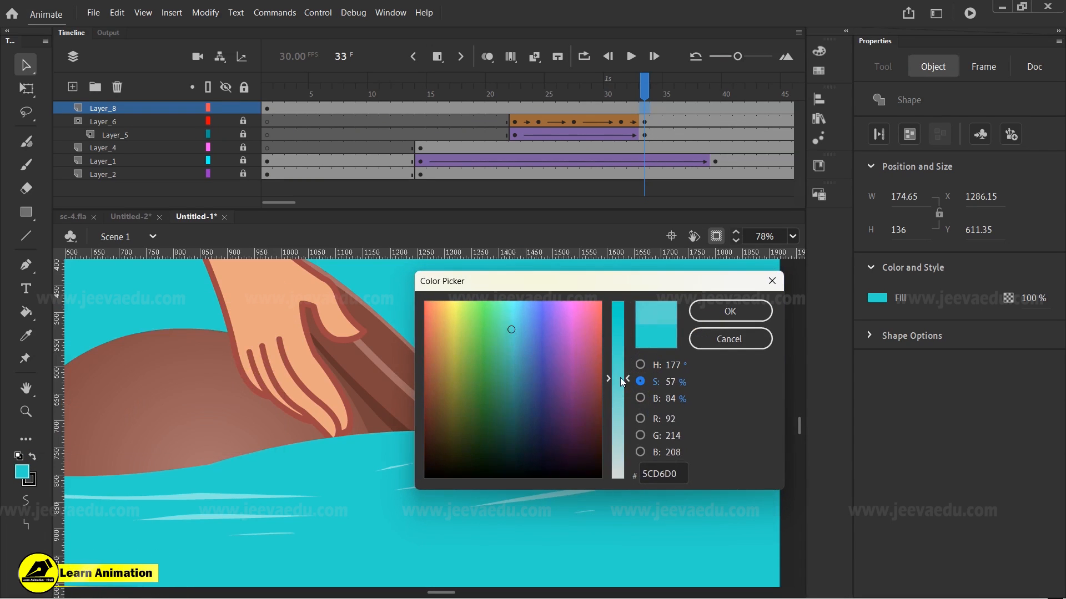
{"action": "left_click", "coordinate": [717, 310]}
{"action": "left_click", "coordinate": [578, 427]}
Step: Convert the splash shape at the pot's rim into a Graphic symbol
{"action": "left_click", "coordinate": [498, 428]}
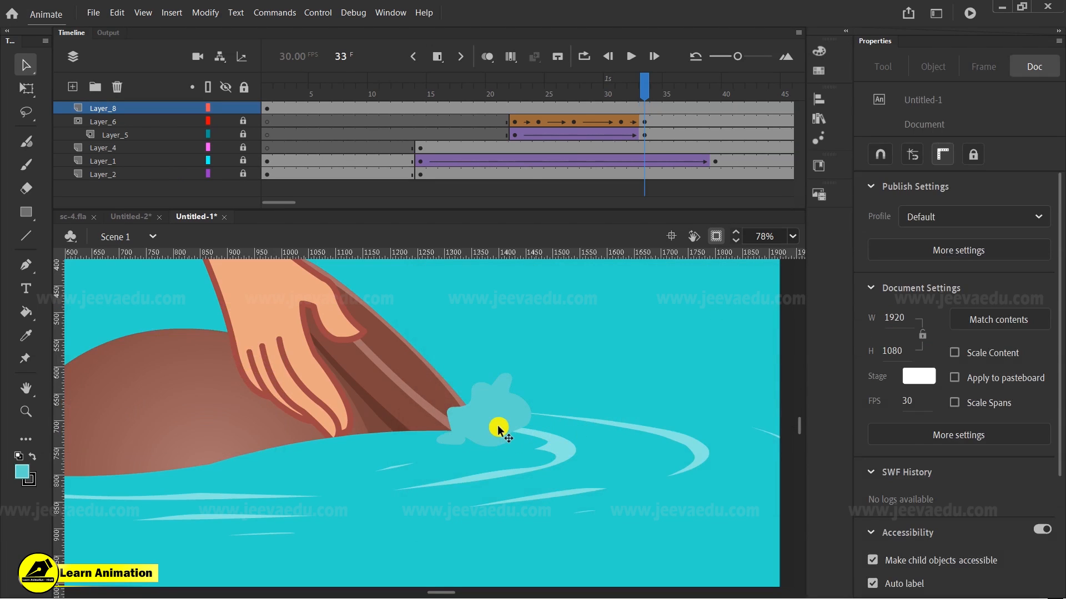
{"action": "key", "text": "F8"}
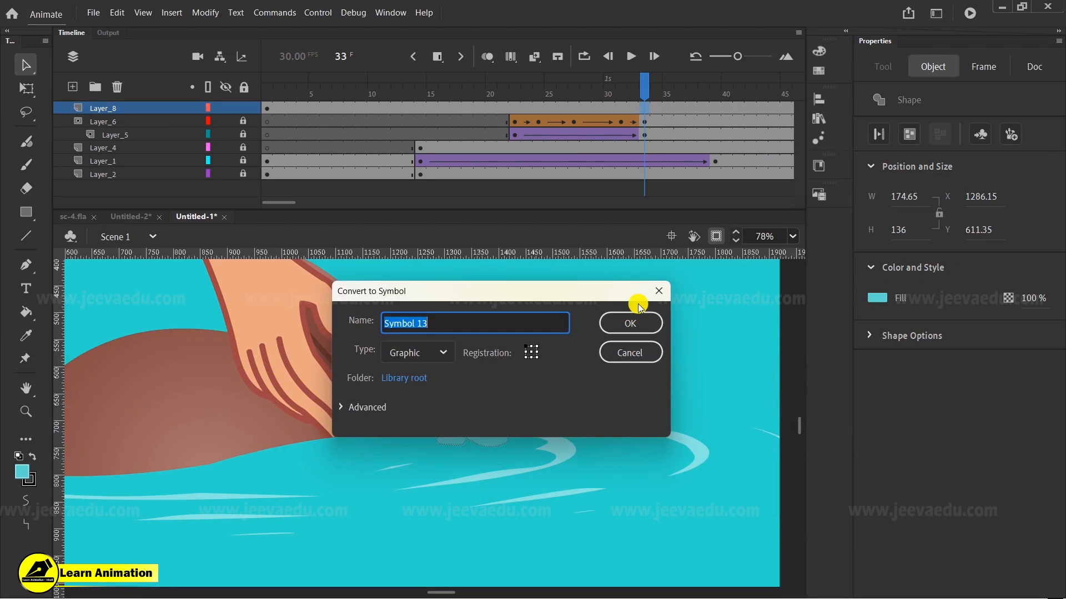
{"action": "left_click", "coordinate": [637, 322]}
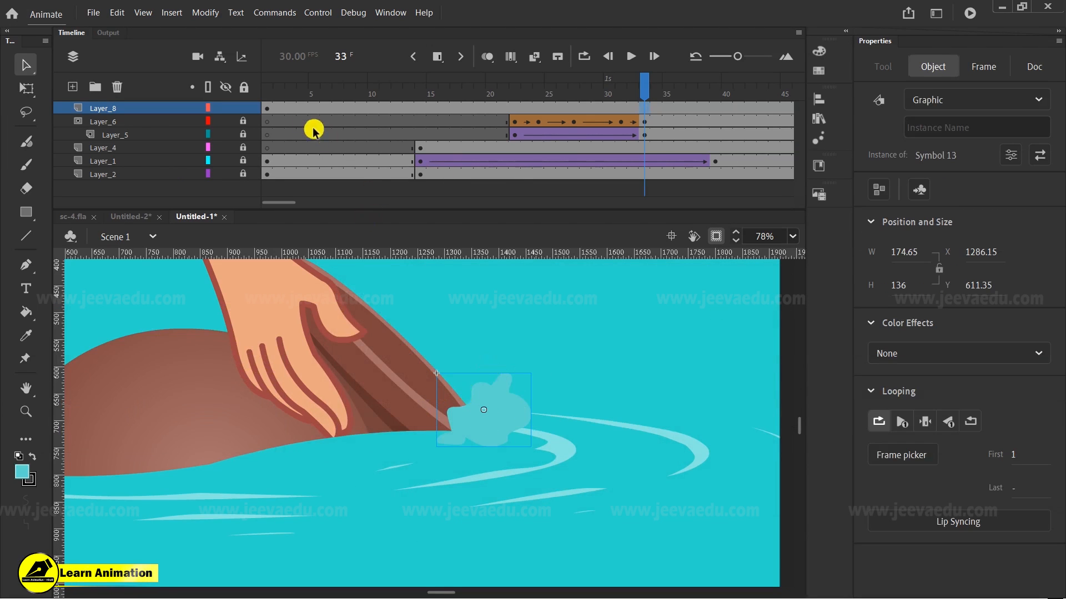
Step: Move the splash keyframe on Layer_8 from frame 1 to frame 39, where the pot's tween ends
{"action": "left_click", "coordinate": [267, 109]}
{"action": "left_click_drag", "start_coordinate": [592, 117], "coordinate": [700, 157]}
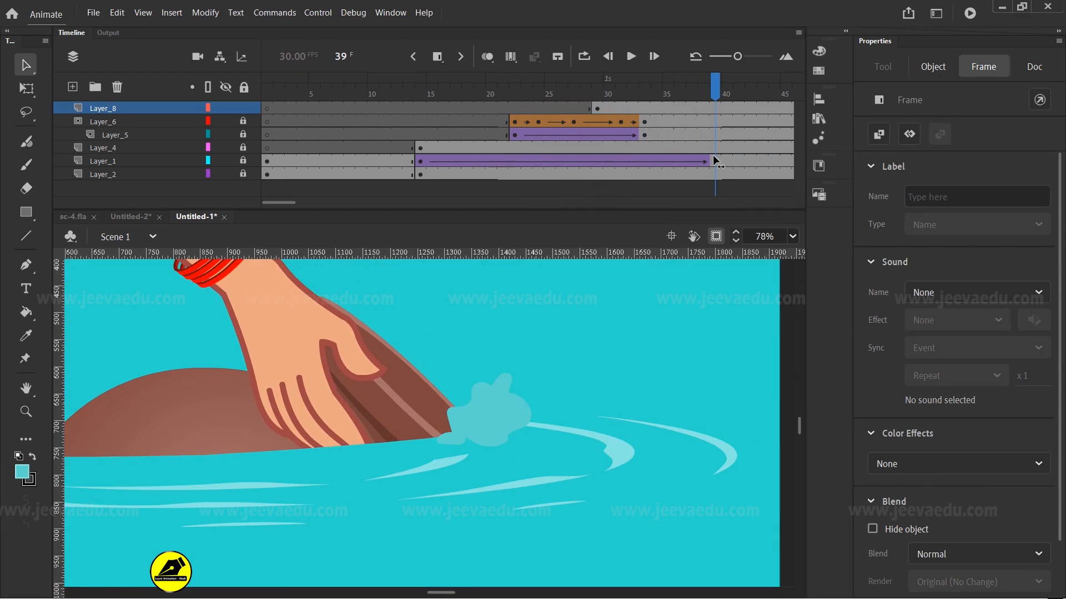
{"action": "left_click", "coordinate": [598, 108]}
{"action": "left_click_drag", "start_coordinate": [667, 109], "coordinate": [705, 116]}
{"action": "left_click", "coordinate": [705, 93]}
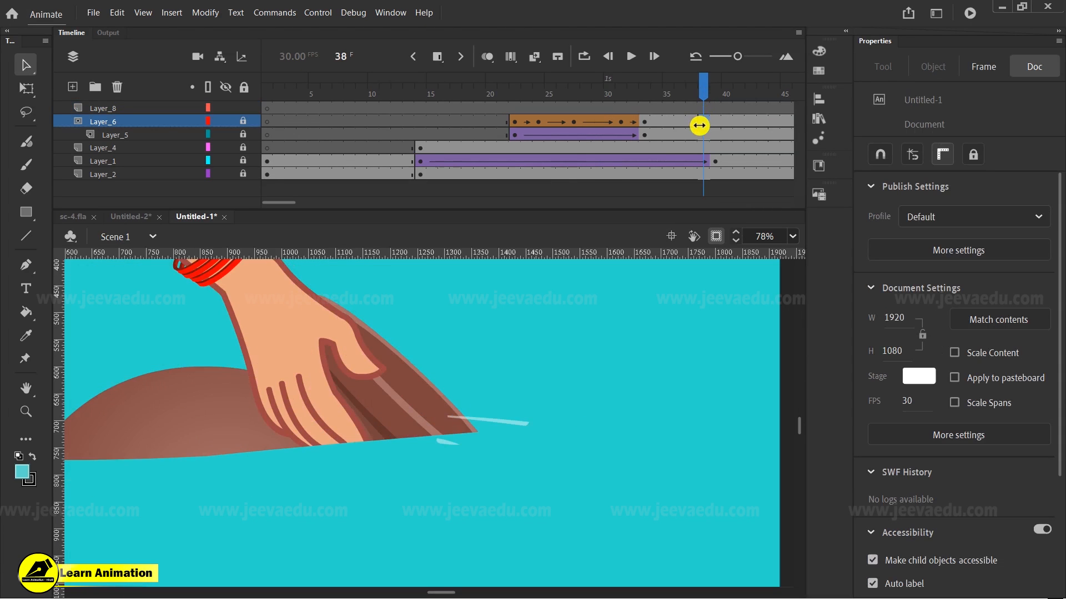
{"action": "key", "text": "ctrl+z"}
{"action": "left_click_drag", "start_coordinate": [599, 108], "coordinate": [733, 123]}
{"action": "left_click", "coordinate": [715, 109]}
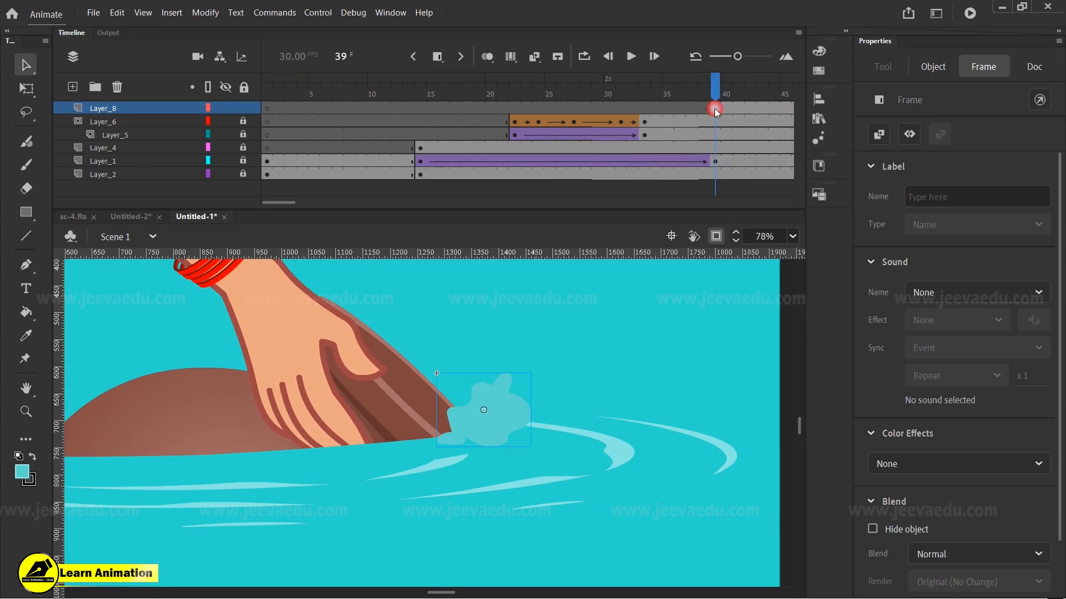
Step: Inside the splash symbol, reduce the fill's saturation slightly and nudge the shape toward the pot's rim
{"action": "left_click", "coordinate": [496, 419]}
{"action": "double_click", "coordinate": [497, 428]}
{"action": "left_click", "coordinate": [499, 432]}
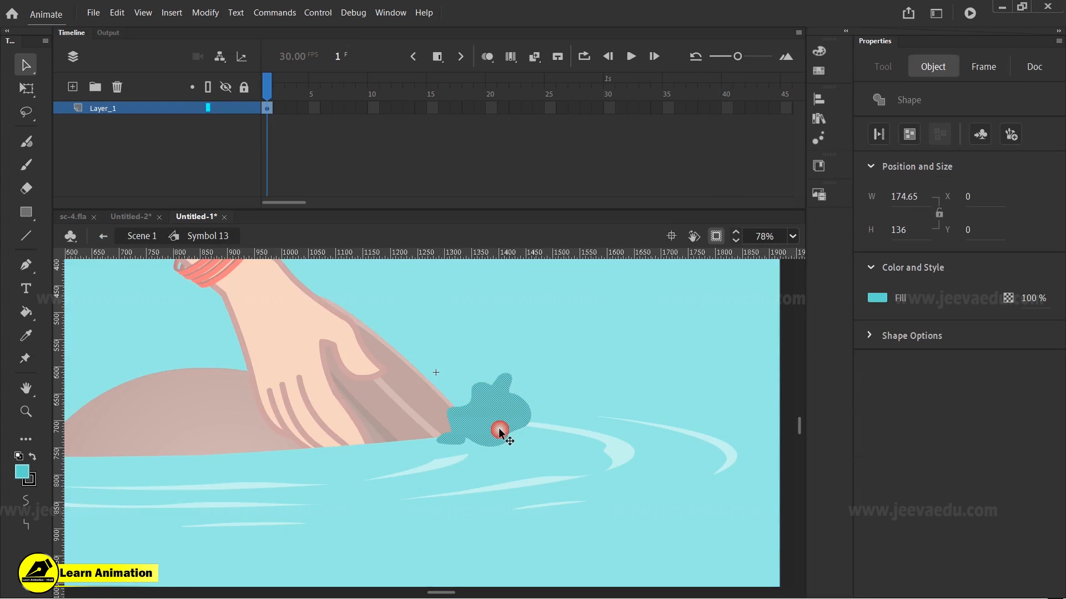
{"action": "left_click", "coordinate": [25, 486]}
{"action": "left_click", "coordinate": [279, 294]}
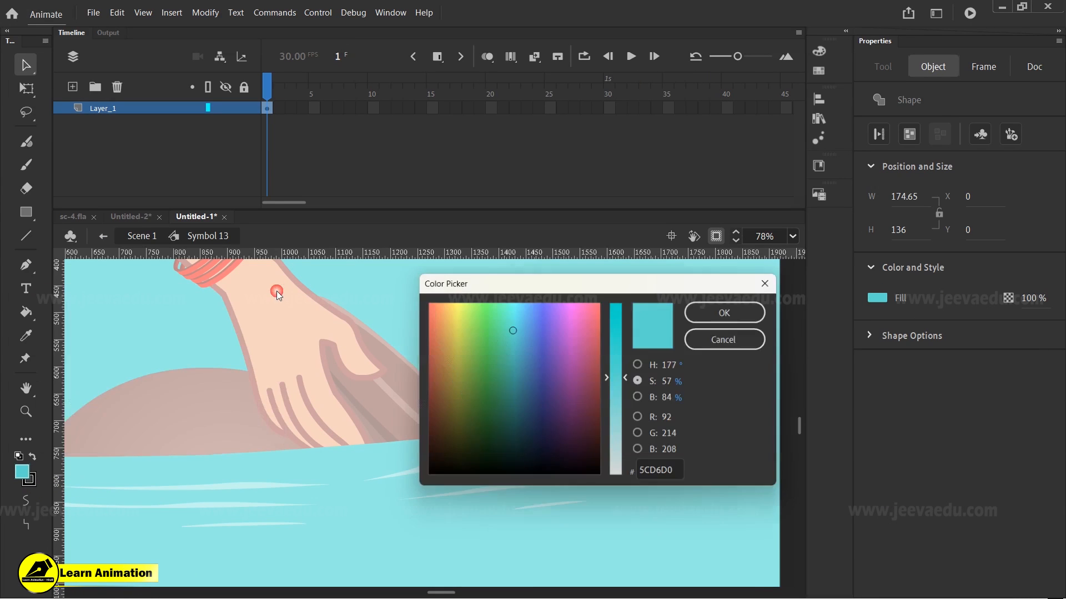
{"action": "left_click_drag", "start_coordinate": [624, 337], "coordinate": [614, 388]}
{"action": "left_click", "coordinate": [722, 311]}
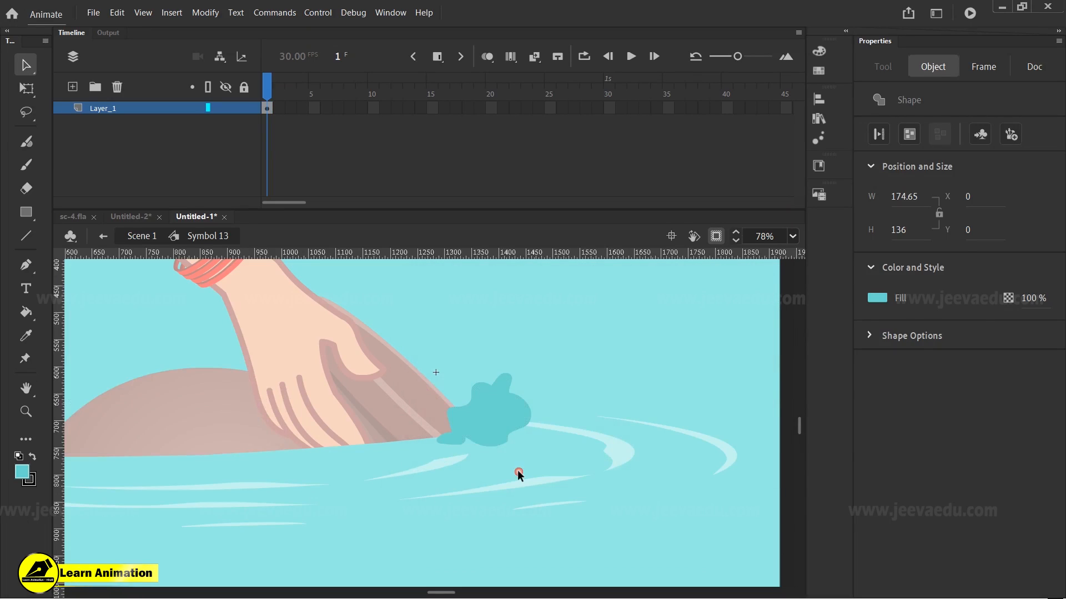
{"action": "left_click", "coordinate": [551, 409]}
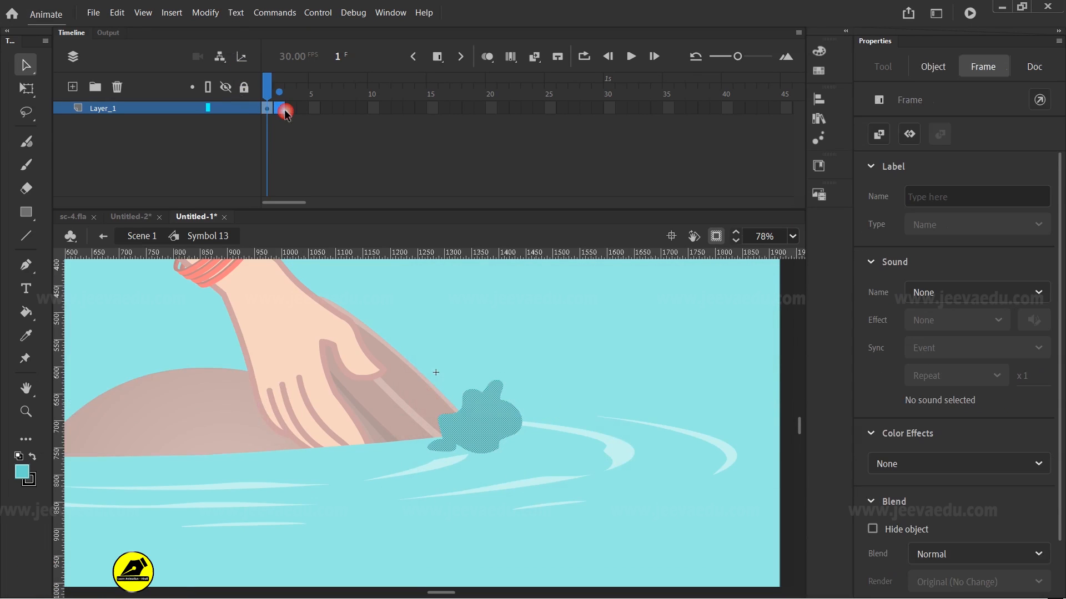
Step: Turn on onion skinning and insert a blank keyframe at frame 2 of the splash symbol
{"action": "left_click", "coordinate": [295, 139]}
{"action": "left_click", "coordinate": [287, 109]}
{"action": "left_click", "coordinate": [487, 57]}
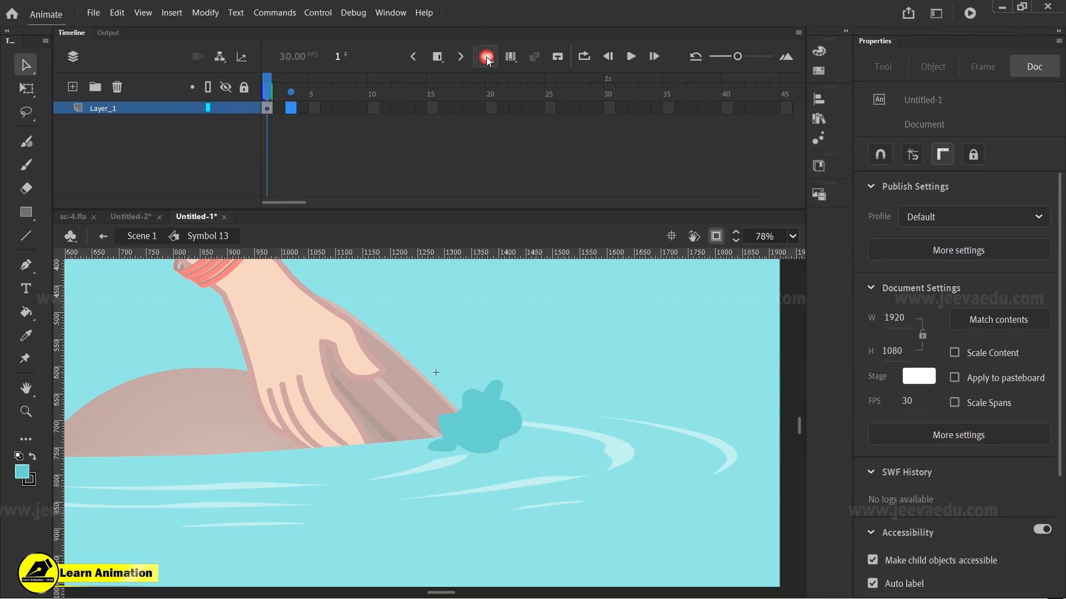
{"action": "left_click", "coordinate": [282, 107]}
{"action": "key", "text": "F7"}
{"action": "left_click", "coordinate": [543, 384]}
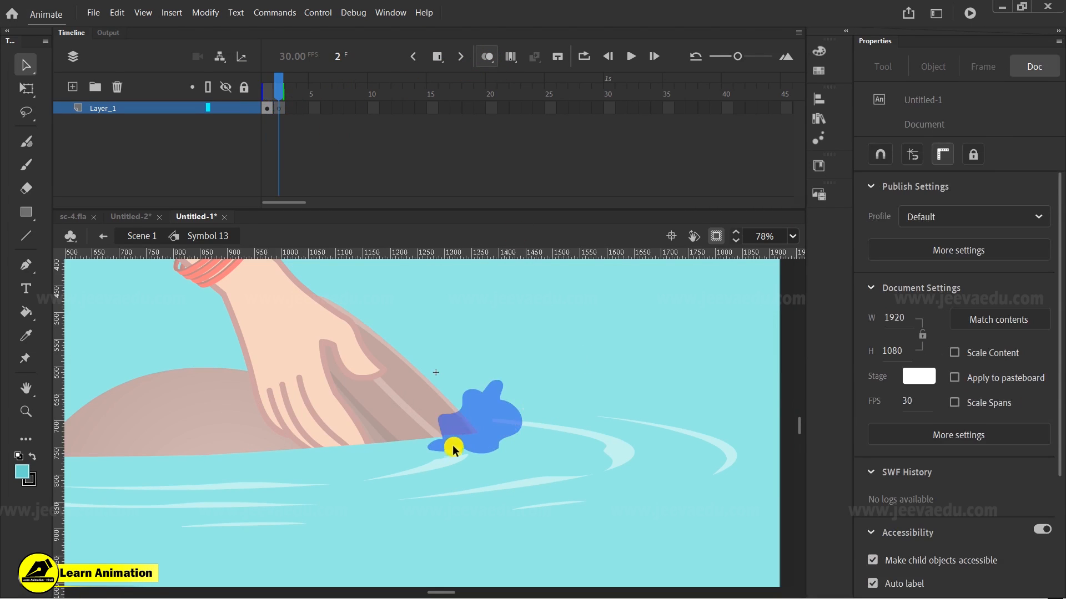
Step: Draw a second splash outline on frame 2 with the Paint Brush, fill it with the splash color and delete its black stroke
{"action": "key", "text": "y"}
{"action": "mouse_move", "coordinate": [420, 431]}
{"action": "left_mouse_down"}
{"action": "mouse_move", "coordinate": [455, 459]}
{"action": "mouse_move", "coordinate": [474, 441]}
{"action": "mouse_move", "coordinate": [508, 439]}
{"action": "mouse_move", "coordinate": [482, 400]}
{"action": "mouse_move", "coordinate": [462, 410]}
{"action": "left_mouse_up"}
{"action": "key", "text": "k"}
{"action": "left_click", "coordinate": [466, 437]}
{"action": "key", "text": "v"}
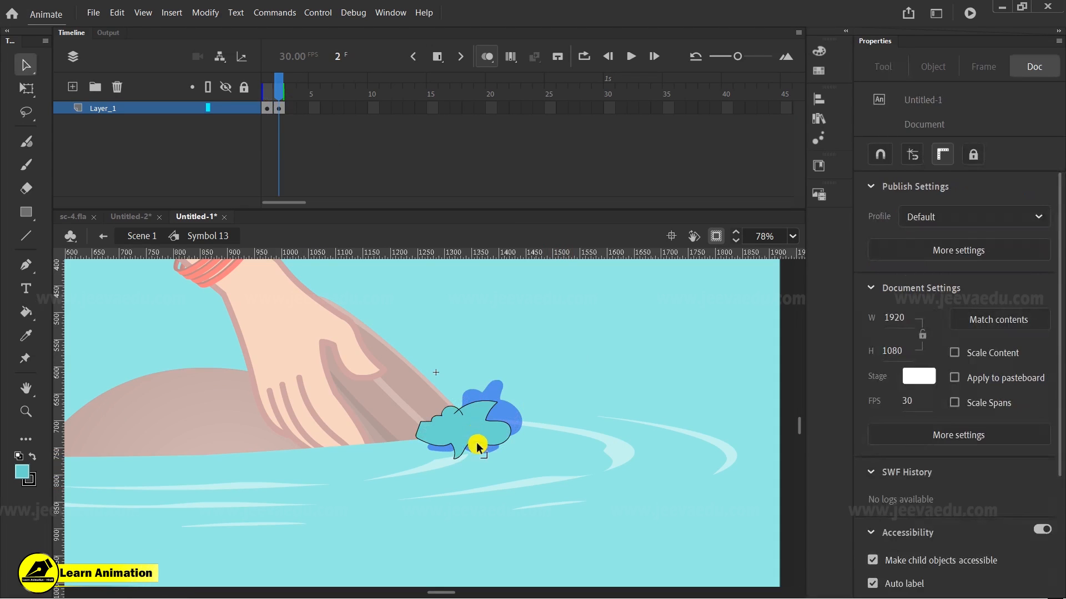
{"action": "double_click", "coordinate": [477, 444]}
{"action": "key", "text": "Delete"}
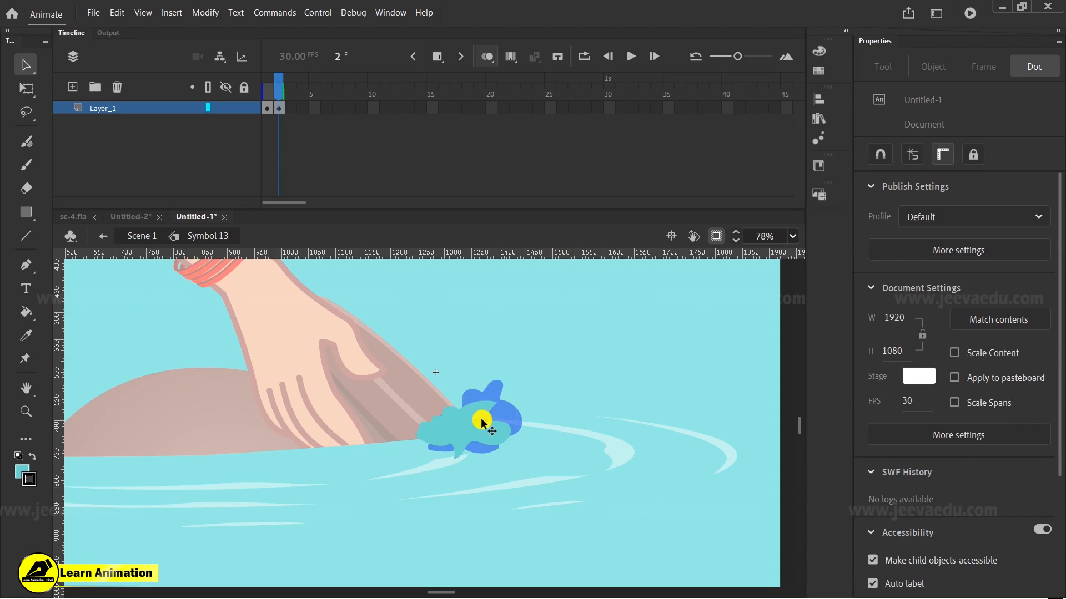
Step: Draw a third splash shape on a blank keyframe at frame 3, fill it and delete its black stroke
{"action": "left_click", "coordinate": [291, 110]}
{"action": "key", "text": "F7"}
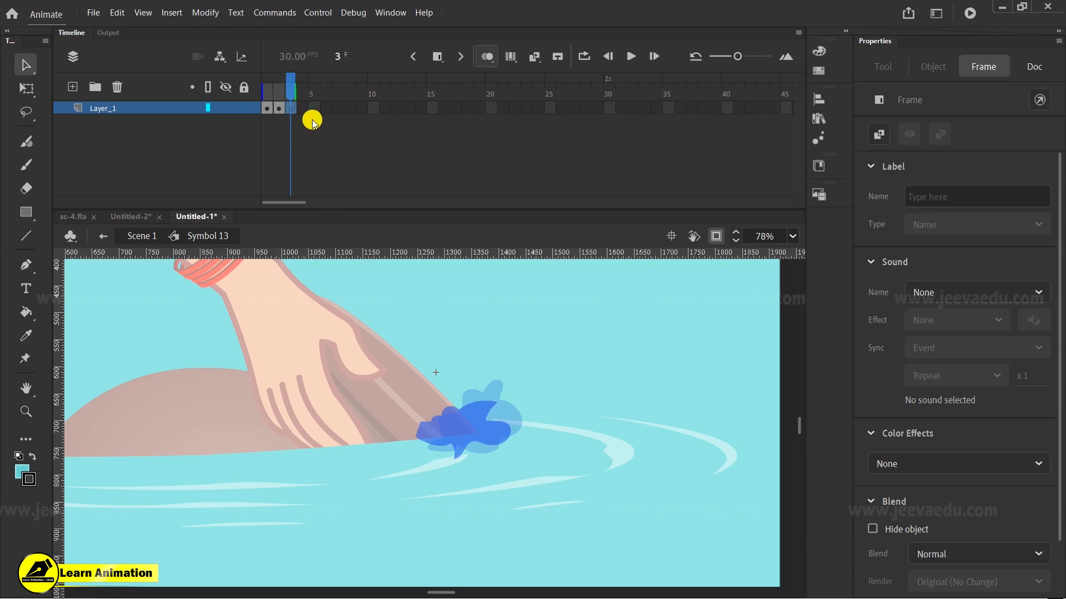
{"action": "key", "text": "y"}
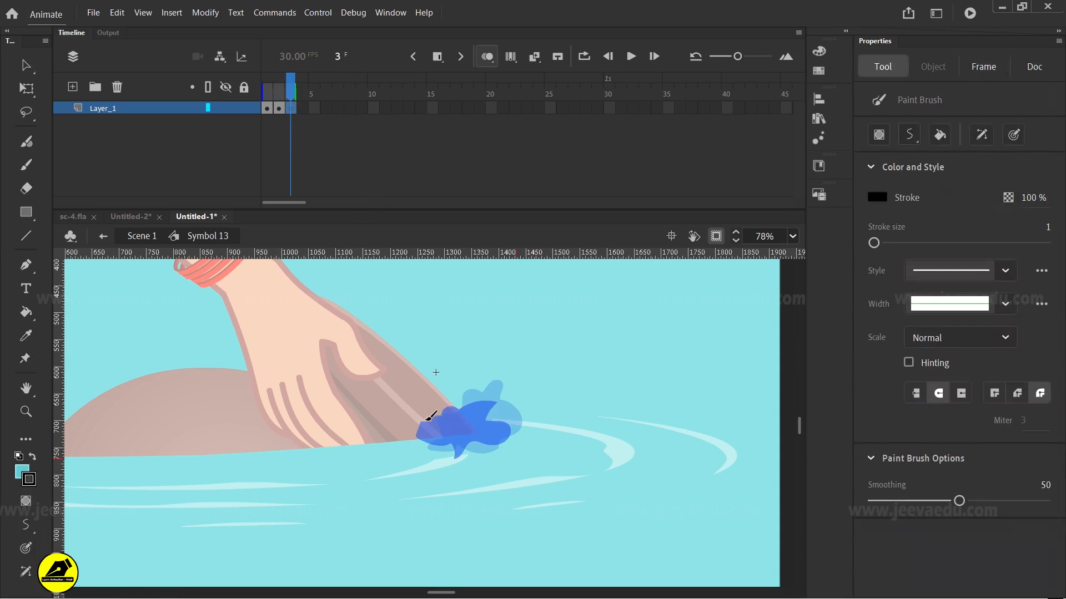
{"action": "left_click_drag", "start_coordinate": [425, 417], "coordinate": [460, 405]}
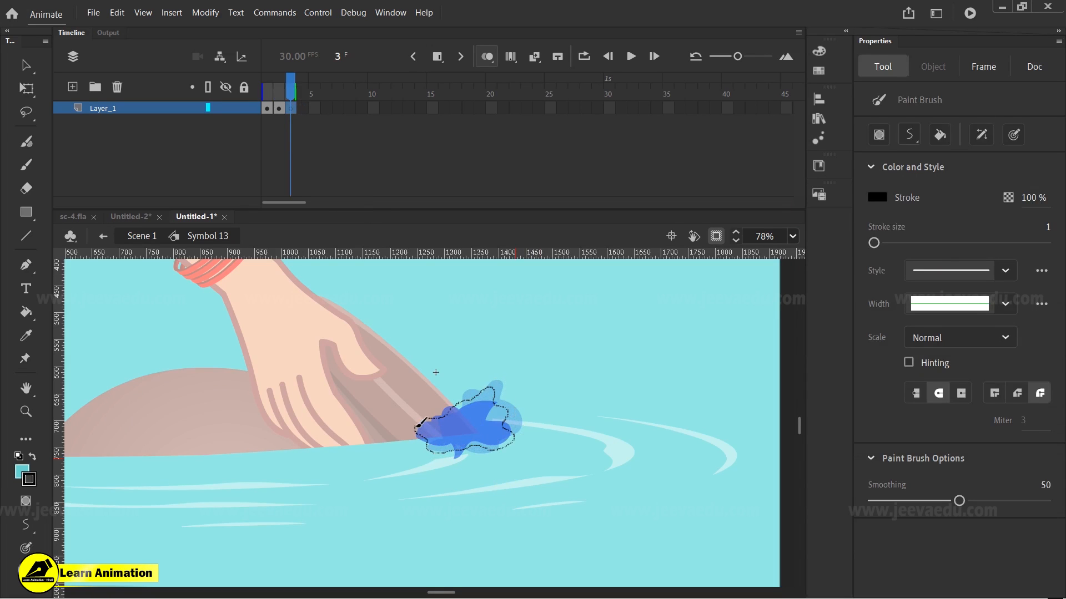
{"action": "left_click_drag", "start_coordinate": [432, 416], "coordinate": [438, 417]}
{"action": "key", "text": "k"}
{"action": "left_click", "coordinate": [467, 438]}
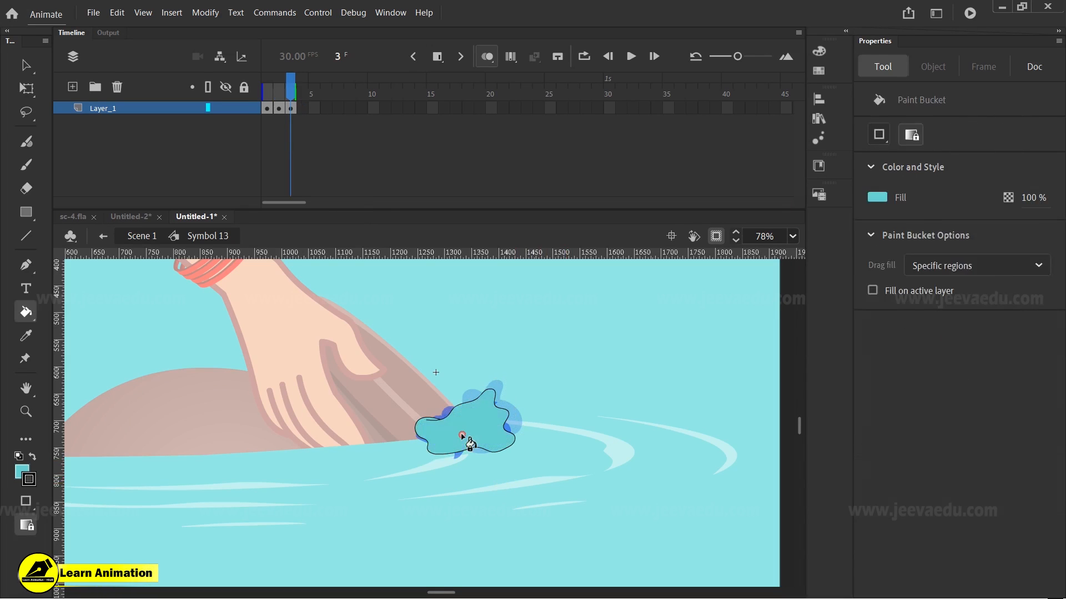
{"action": "key", "text": "v"}
{"action": "double_click", "coordinate": [481, 452]}
{"action": "key", "text": "Delete"}
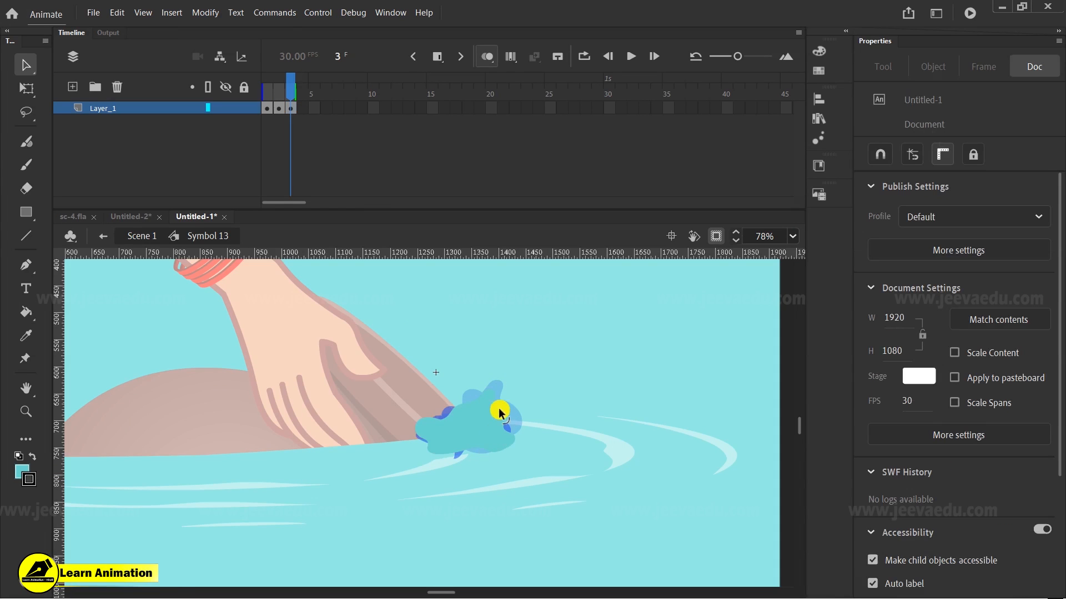
Step: Draw a fourth, flatter splash shape on a blank keyframe at frame 4, fill it and delete its black stroke
{"action": "left_click", "coordinate": [308, 111]}
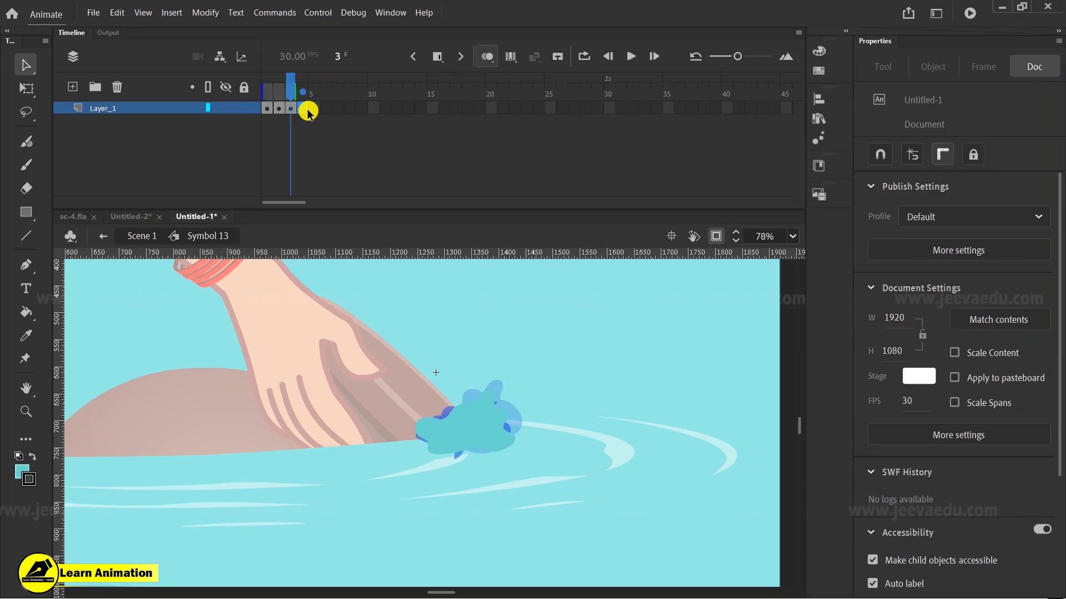
{"action": "key", "text": "b"}
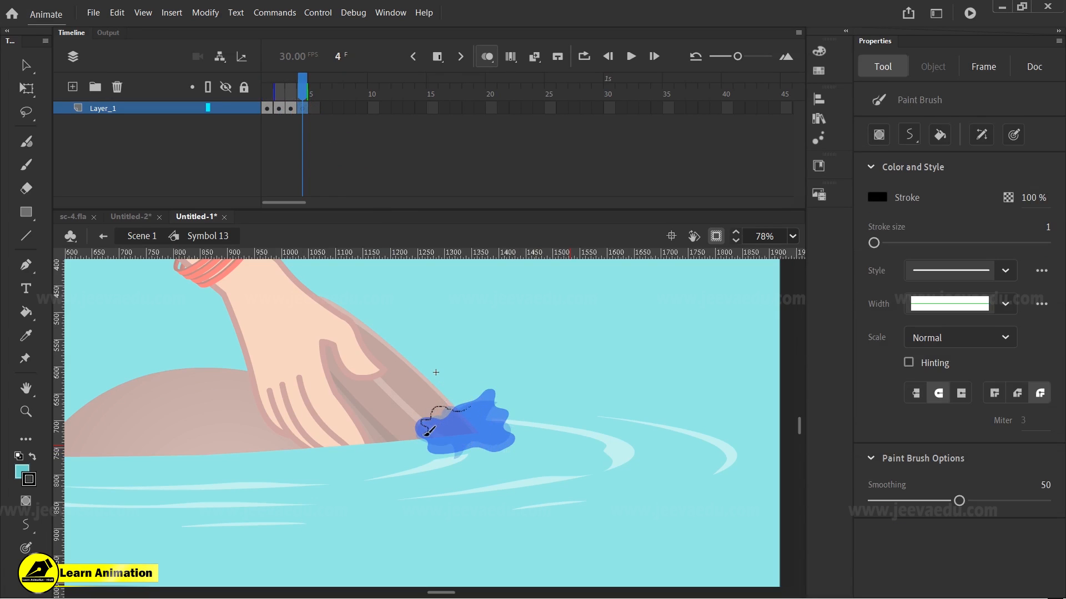
{"action": "mouse_move", "coordinate": [449, 442]}
{"action": "left_mouse_down"}
{"action": "mouse_move", "coordinate": [518, 442]}
{"action": "mouse_move", "coordinate": [509, 419]}
{"action": "mouse_move", "coordinate": [479, 401]}
{"action": "mouse_move", "coordinate": [460, 408]}
{"action": "mouse_move", "coordinate": [458, 435]}
{"action": "left_mouse_up"}
{"action": "key", "text": "k"}
{"action": "left_click", "coordinate": [469, 440]}
{"action": "key", "text": "v"}
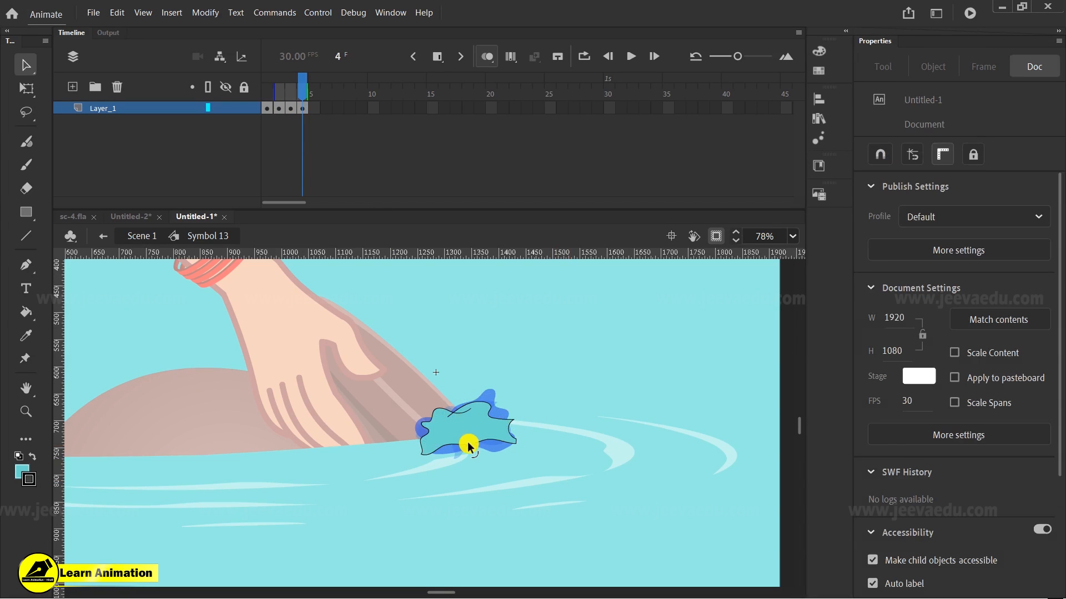
{"action": "double_click", "coordinate": [469, 444]}
{"action": "key", "text": "Delete"}
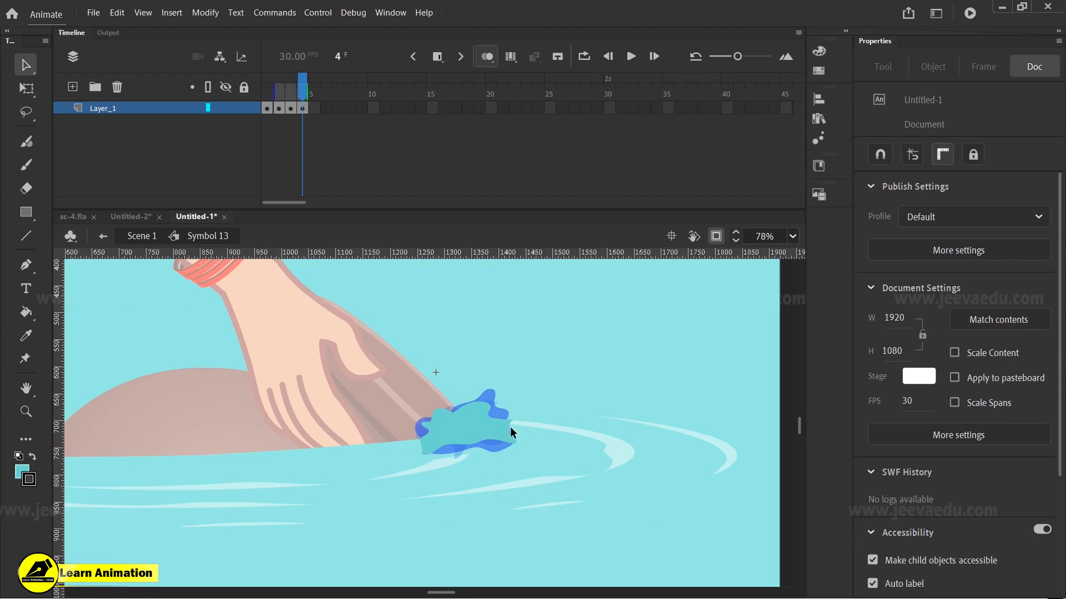
Step: Turn off onion skinning and extend the splash drawings so they start two frames apart
{"action": "left_click", "coordinate": [487, 56]}
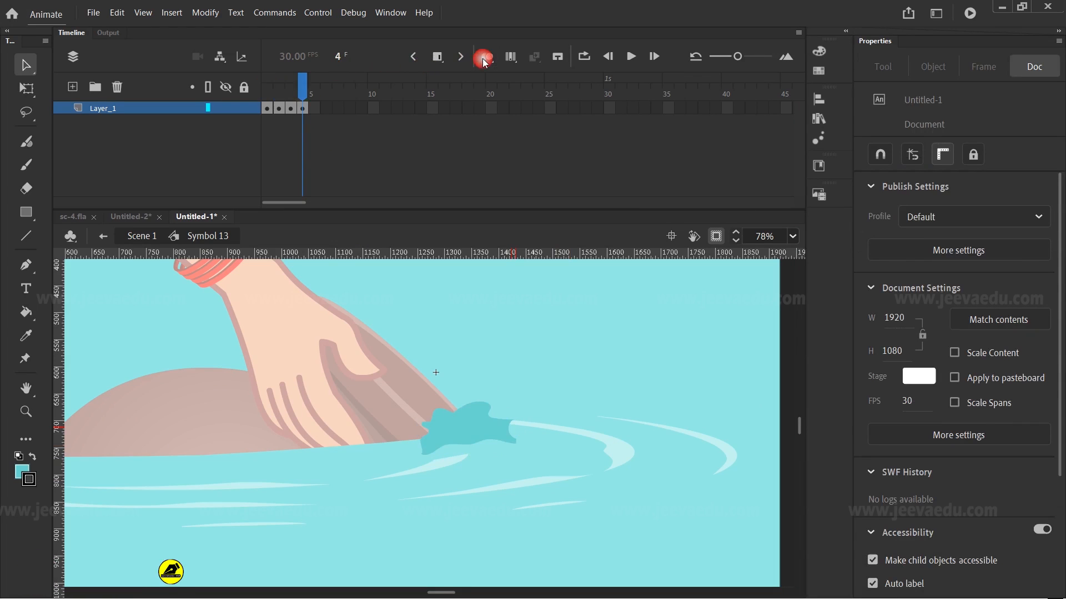
{"action": "left_click", "coordinate": [263, 94]}
{"action": "key", "text": "F5"}
{"action": "left_click_drag", "start_coordinate": [280, 85], "coordinate": [337, 90]}
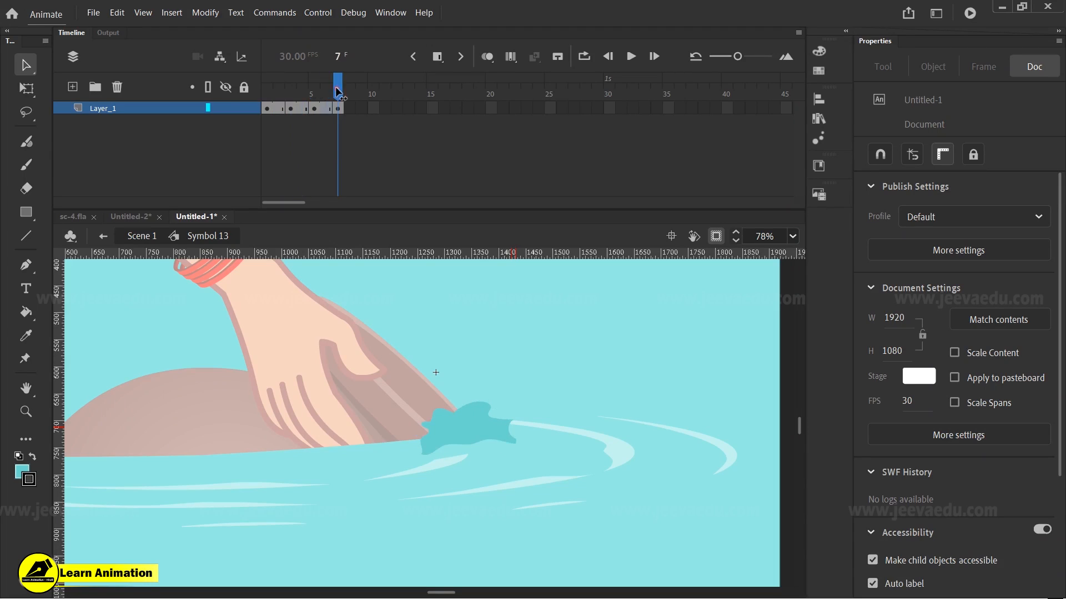
Step: Copy the first splash keyframe to frame 9, extend it to frame 11 and play back the animation
{"action": "left_click", "coordinate": [278, 108]}
{"action": "left_click", "coordinate": [268, 108]}
{"action": "left_click_drag", "start_coordinate": [268, 108], "coordinate": [360, 107]}
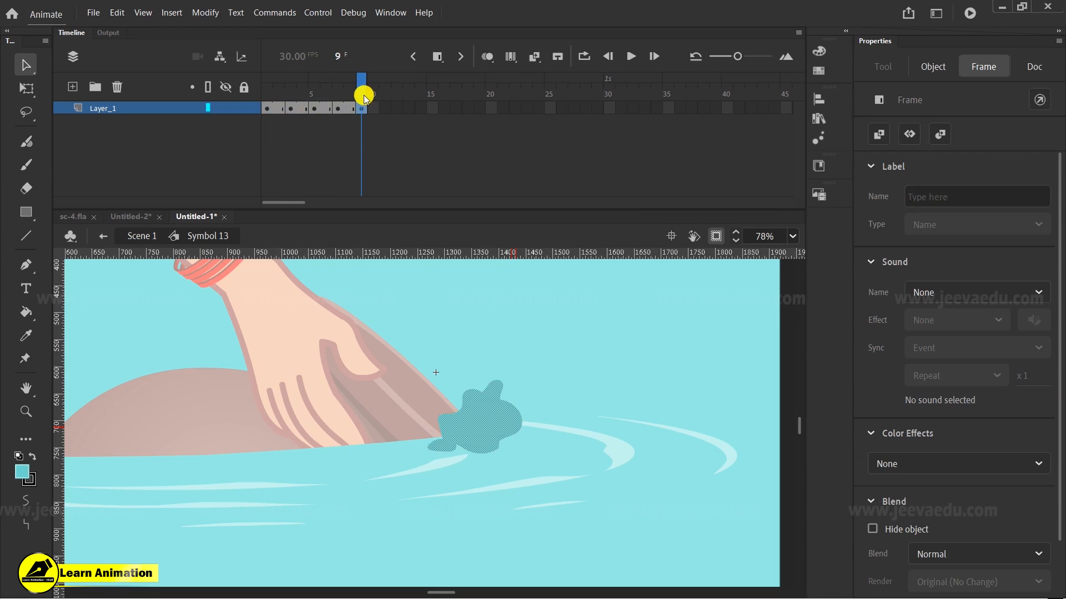
{"action": "left_click", "coordinate": [232, 109]}
{"action": "key", "text": "Return"}
{"action": "left_click_drag", "start_coordinate": [383, 90], "coordinate": [376, 118]}
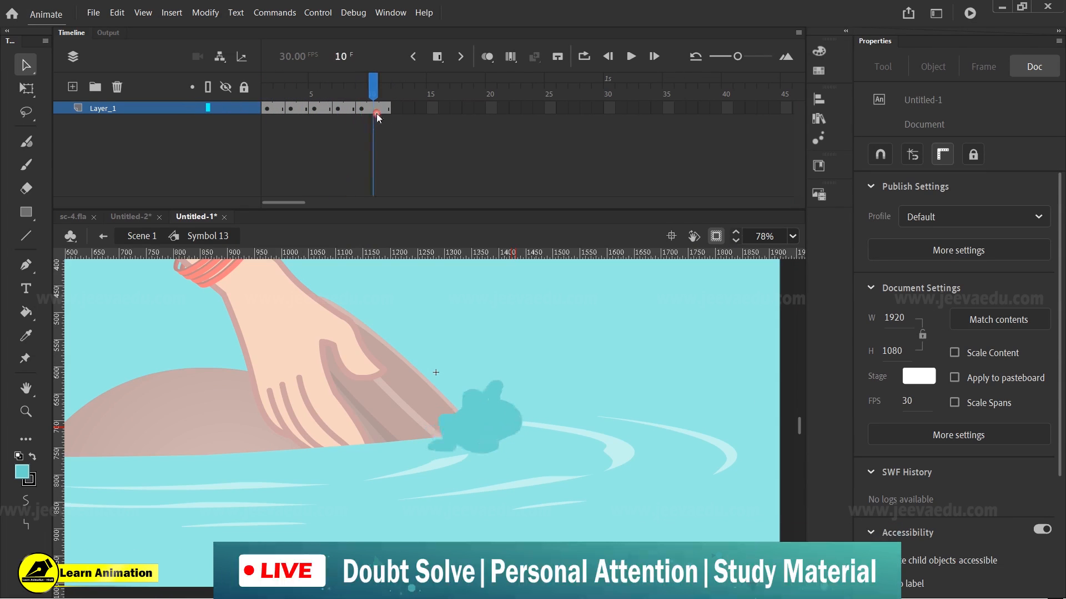
Step: Clear all keyframes after frame 1 in the splash symbol, keeping its 11-frame length
{"action": "left_click_drag", "start_coordinate": [297, 109], "coordinate": [384, 109]}
{"action": "right_click", "coordinate": [365, 109]}
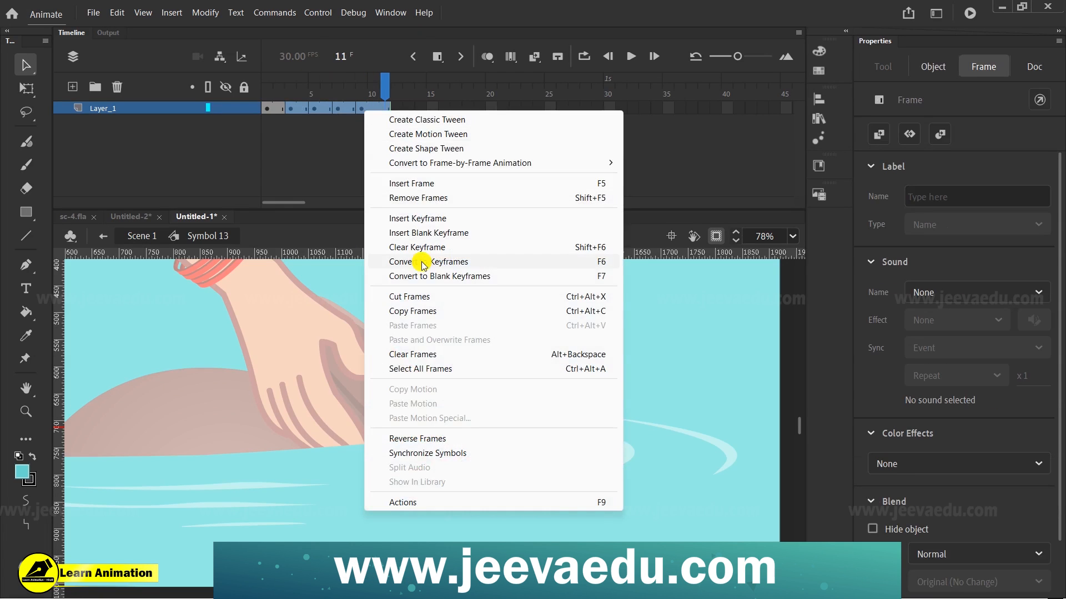
{"action": "left_click", "coordinate": [409, 247]}
{"action": "left_click", "coordinate": [267, 108]}
{"action": "left_click", "coordinate": [476, 349]}
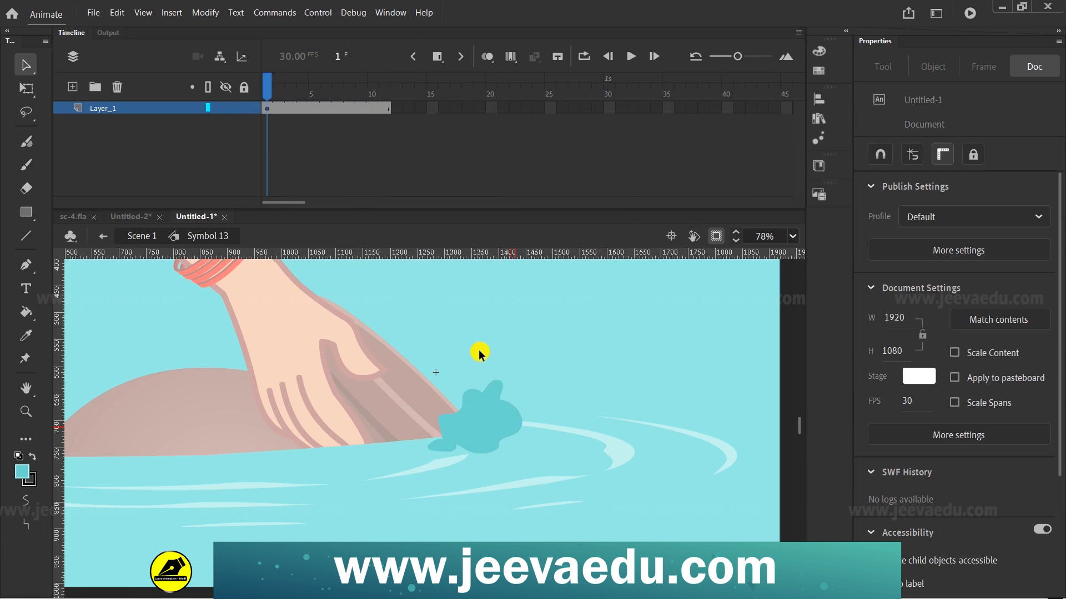
Step: Add a keyframe at frame 3 and trace a new, more slanted splash outline over the copied shape with a black stroke
{"action": "left_click_drag", "start_coordinate": [268, 108], "coordinate": [290, 111]}
{"action": "left_click", "coordinate": [524, 401]}
{"action": "key", "text": "z"}
{"action": "left_click", "coordinate": [472, 416]}
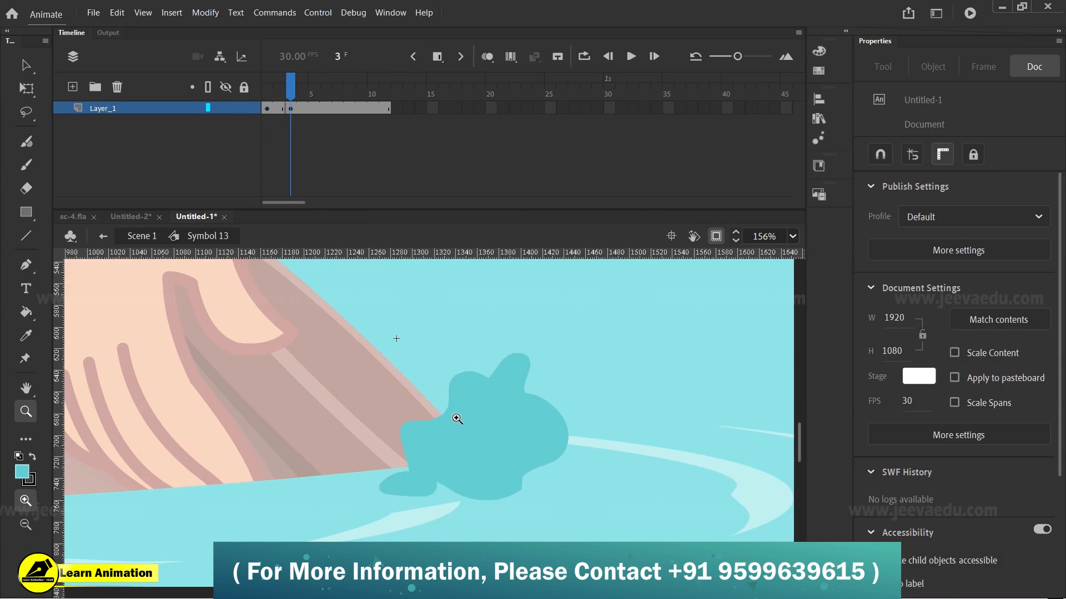
{"action": "key", "text": "y"}
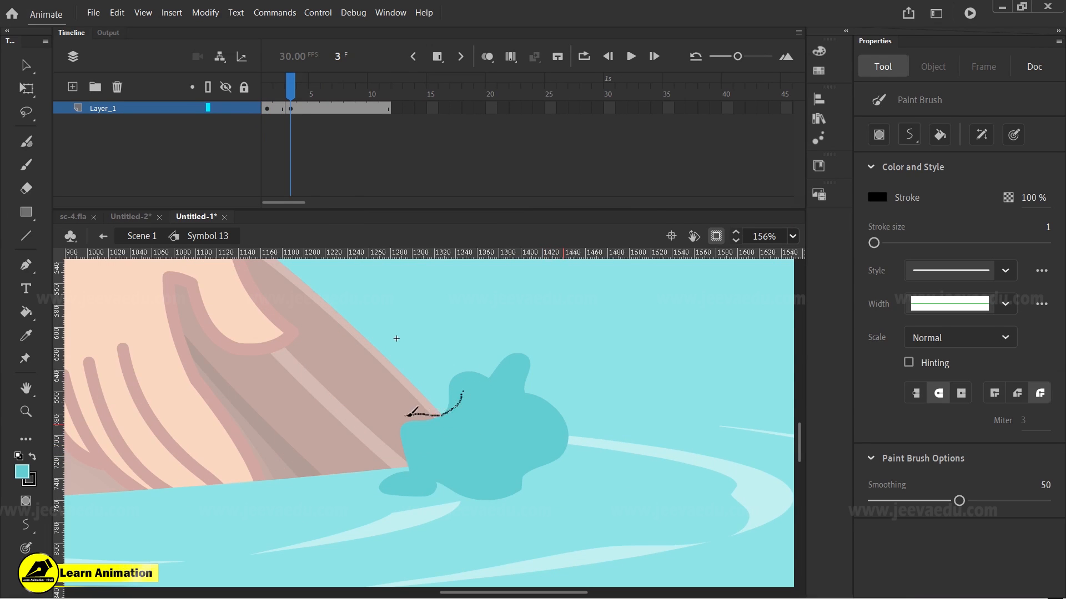
{"action": "mouse_move", "coordinate": [396, 436]}
{"action": "left_mouse_down"}
{"action": "mouse_move", "coordinate": [395, 460]}
{"action": "mouse_move", "coordinate": [375, 482]}
{"action": "left_mouse_up"}
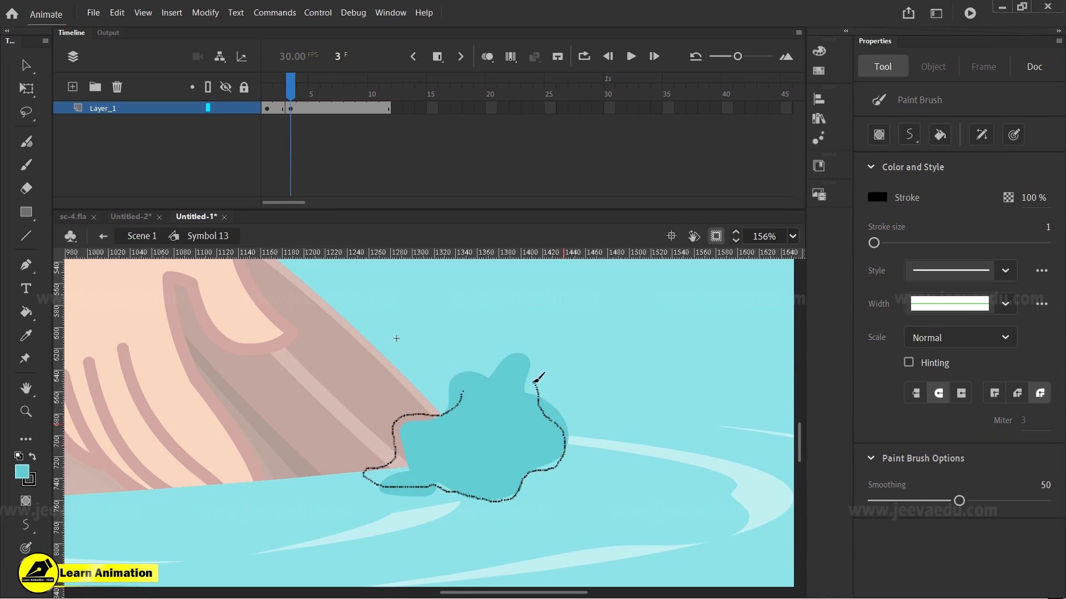
{"action": "left_click_drag", "start_coordinate": [480, 379], "coordinate": [482, 378]}
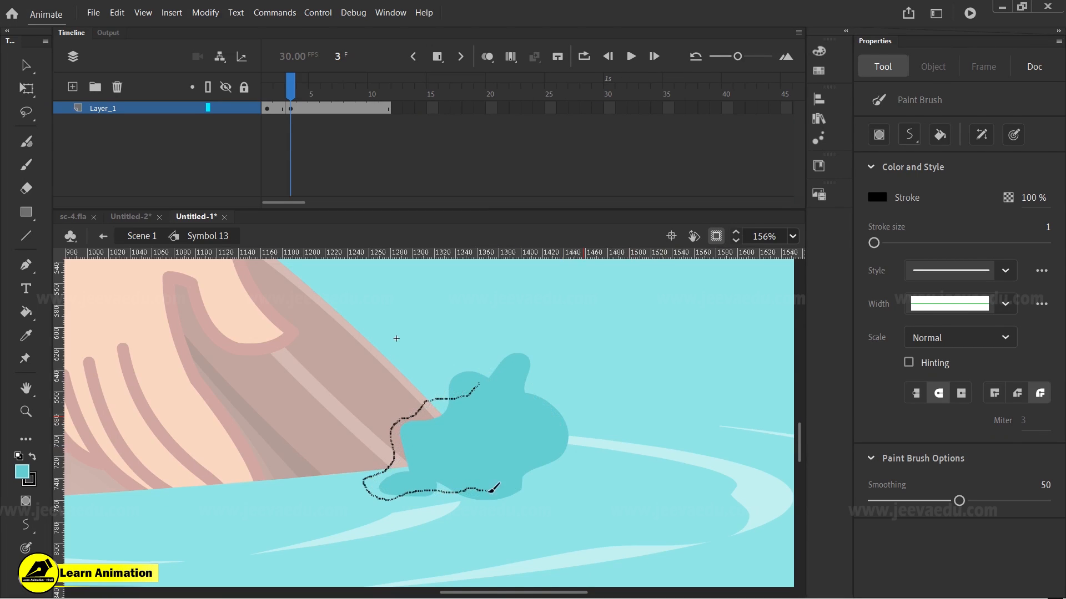
{"action": "mouse_move", "coordinate": [526, 389]}
{"action": "left_mouse_down"}
{"action": "mouse_move", "coordinate": [529, 366]}
{"action": "mouse_move", "coordinate": [502, 358]}
{"action": "mouse_move", "coordinate": [435, 420]}
{"action": "left_mouse_up"}
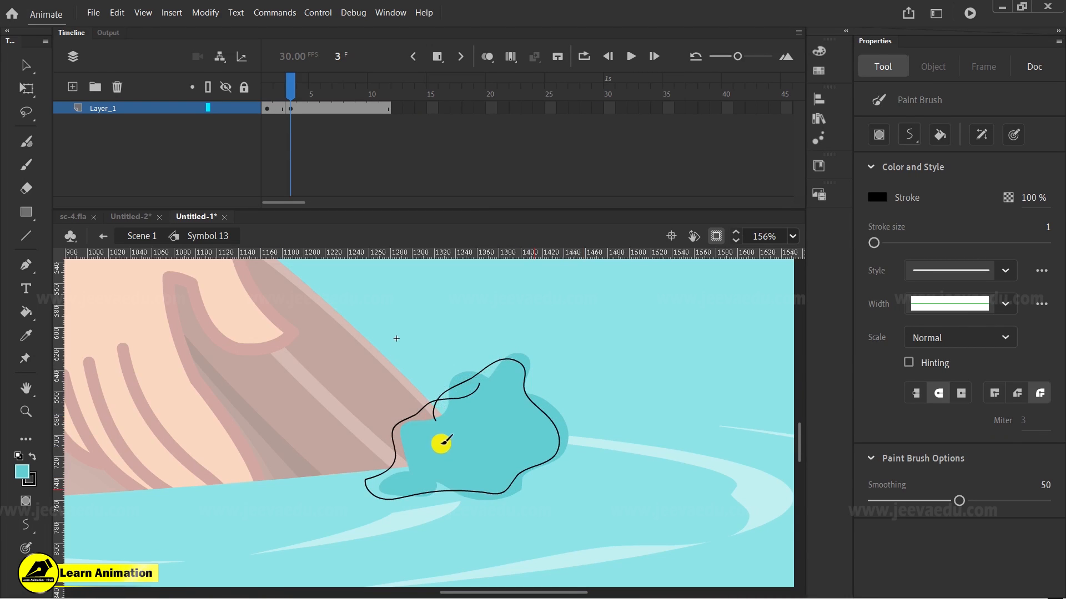
Step: Fill the empty areas inside the frame 3 splash outline with the teal fill
{"action": "key", "text": "k"}
{"action": "left_click", "coordinate": [472, 457]}
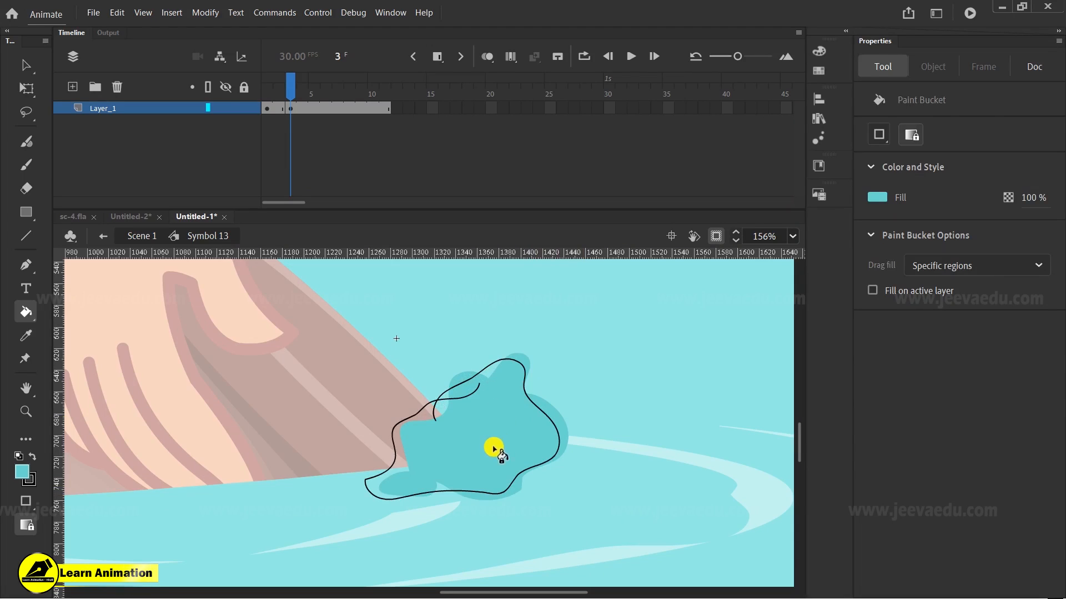
{"action": "key", "text": "b"}
{"action": "key", "text": "k"}
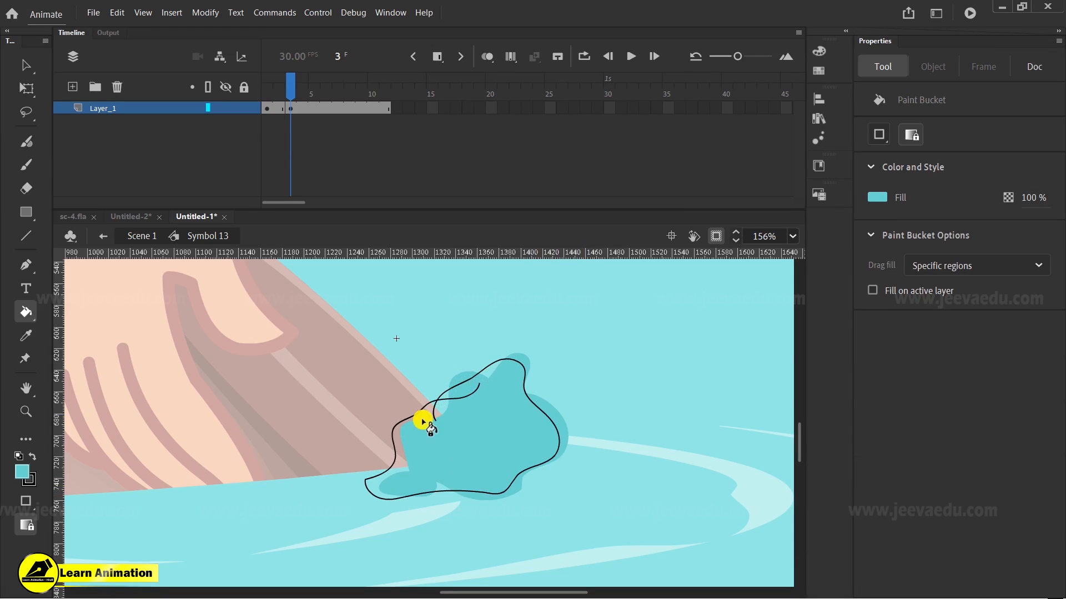
{"action": "left_click", "coordinate": [425, 422]}
{"action": "left_click", "coordinate": [459, 387]}
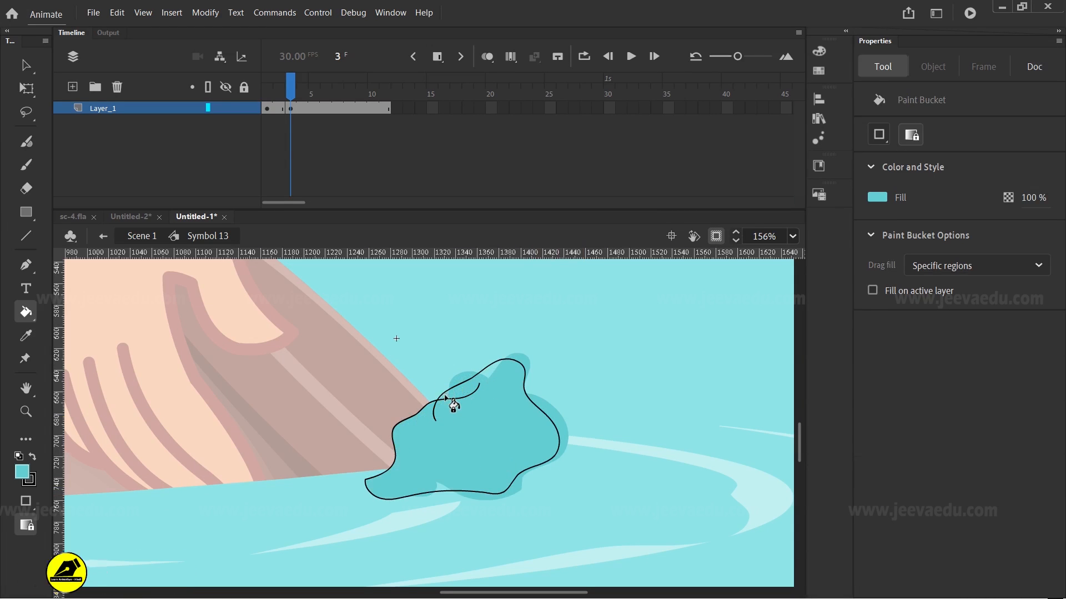
{"action": "left_click", "coordinate": [535, 446]}
{"action": "left_click", "coordinate": [440, 486]}
Step: Delete the old fill outside the frame 3 splash outline and remove the black outline stroke
{"action": "key", "text": "v"}
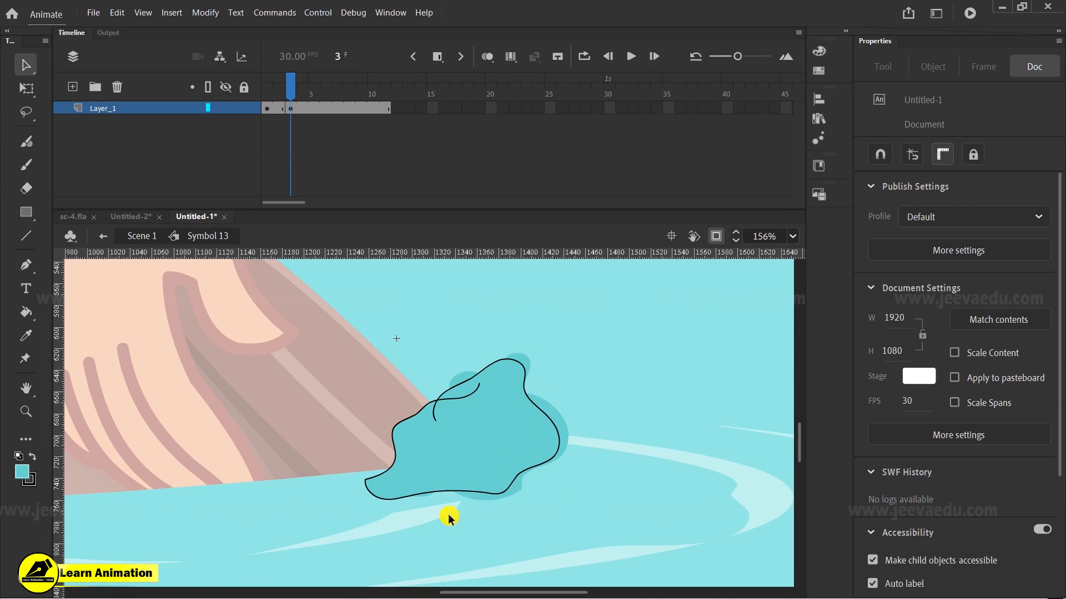
{"action": "left_click", "coordinate": [428, 495]}
{"action": "left_click", "coordinate": [504, 497]}
{"action": "left_click", "coordinate": [505, 497]}
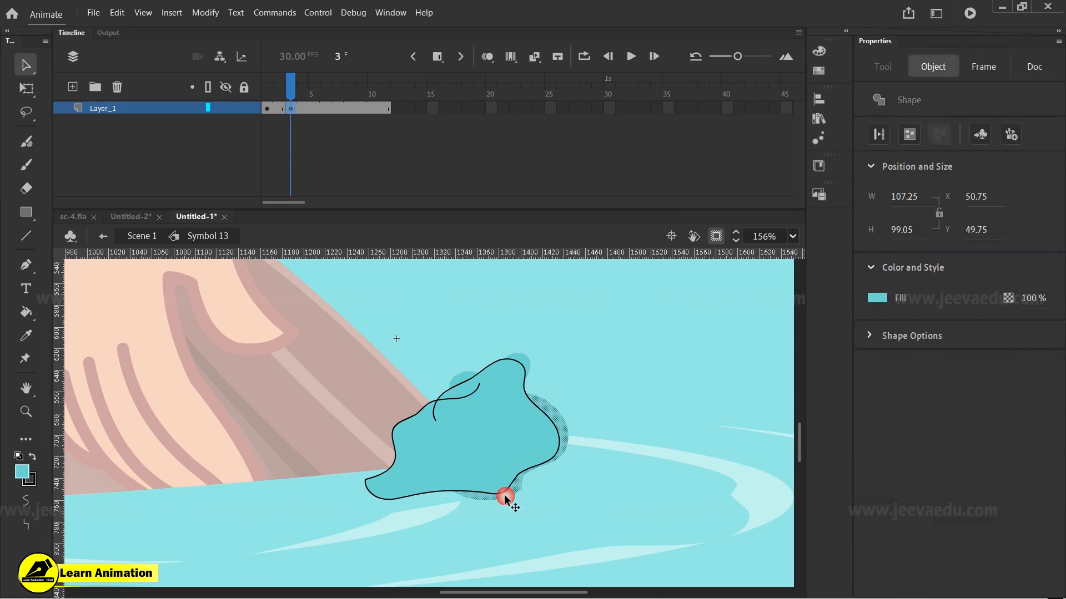
{"action": "key", "text": "Delete"}
{"action": "left_click", "coordinate": [524, 356]}
{"action": "key", "text": "Delete"}
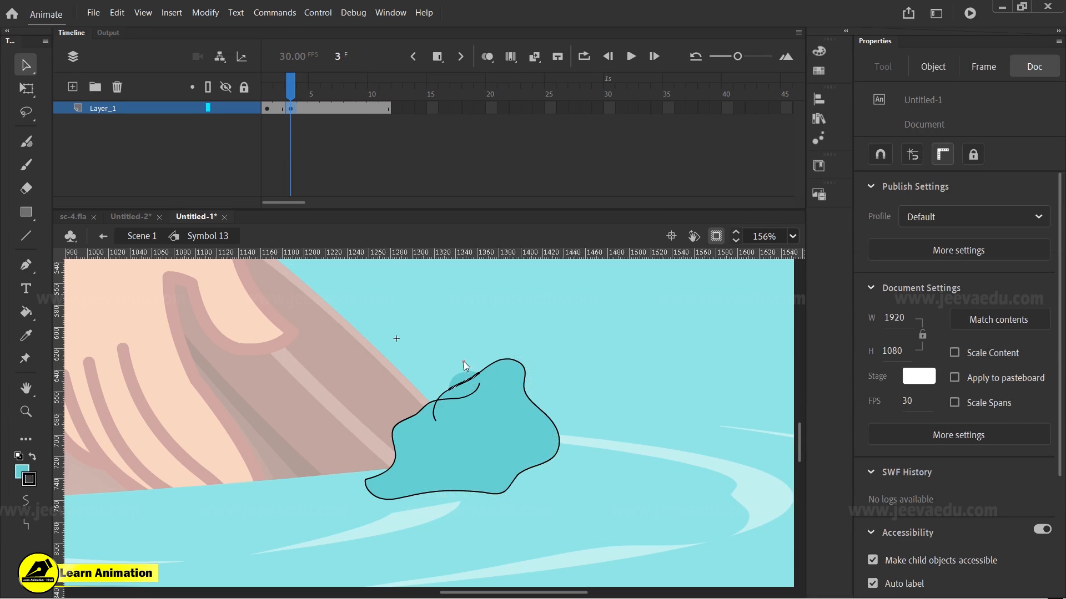
{"action": "left_click", "coordinate": [461, 380]}
{"action": "key", "text": "Delete"}
{"action": "double_click", "coordinate": [474, 377]}
{"action": "key", "text": "Delete"}
{"action": "mouse_move", "coordinate": [291, 89]}
{"action": "left_mouse_down"}
{"action": "mouse_move", "coordinate": [269, 100]}
{"action": "mouse_move", "coordinate": [290, 108]}
{"action": "left_mouse_up"}
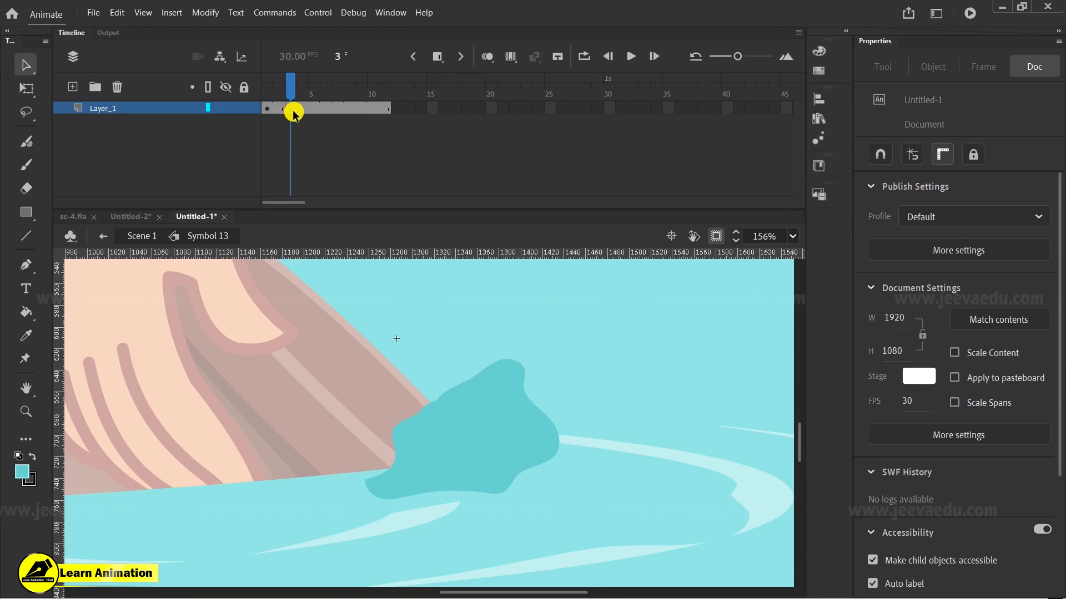
Step: Add a keyframe at frame 6 and trace a wavier splash outline extending further along the waterline
{"action": "left_click", "coordinate": [322, 109]}
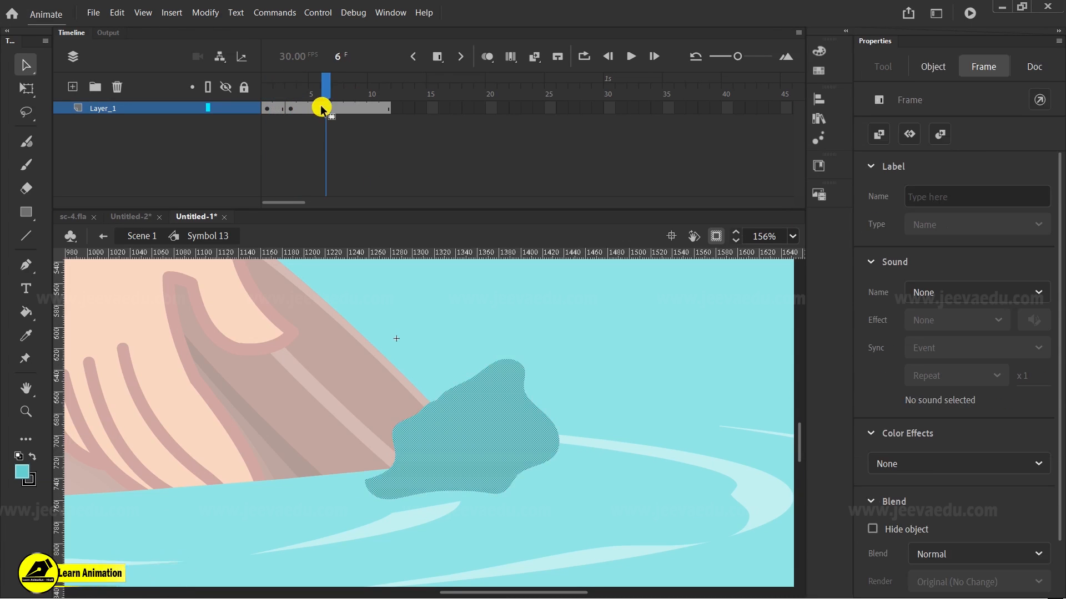
{"action": "left_click", "coordinate": [587, 418]}
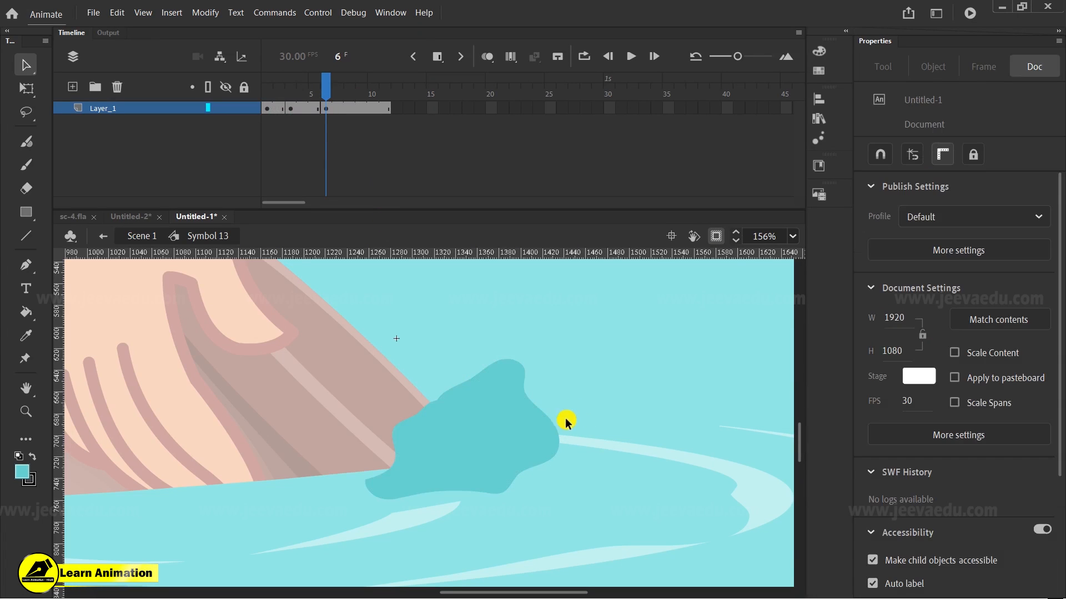
{"action": "key", "text": "b"}
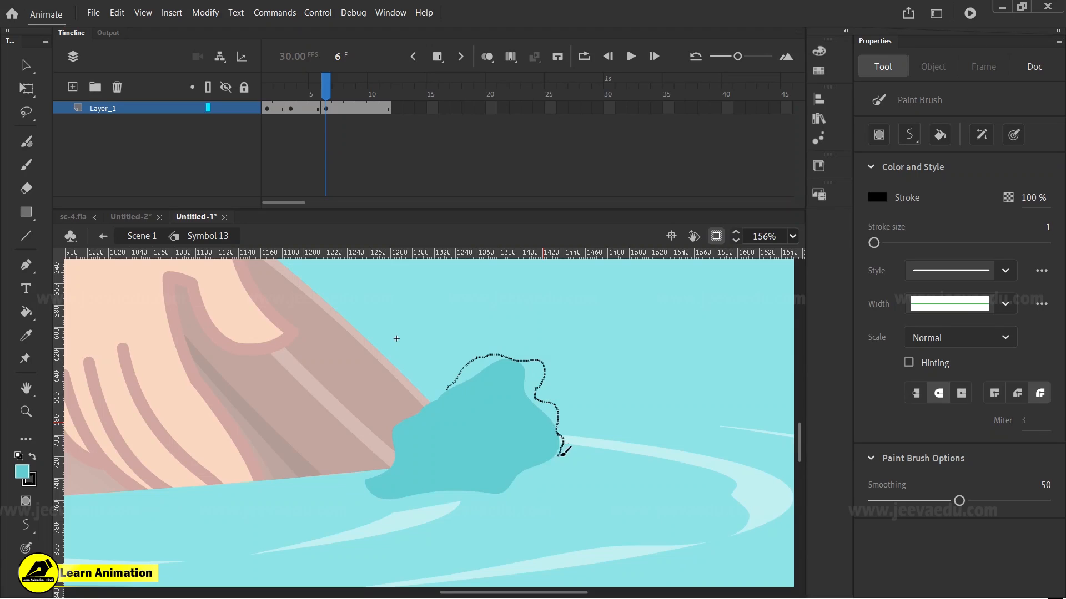
{"action": "mouse_move", "coordinate": [413, 497]}
{"action": "left_mouse_down"}
{"action": "mouse_move", "coordinate": [348, 496]}
{"action": "mouse_move", "coordinate": [349, 471]}
{"action": "mouse_move", "coordinate": [384, 465]}
{"action": "mouse_move", "coordinate": [394, 429]}
{"action": "mouse_move", "coordinate": [420, 423]}
{"action": "left_mouse_up"}
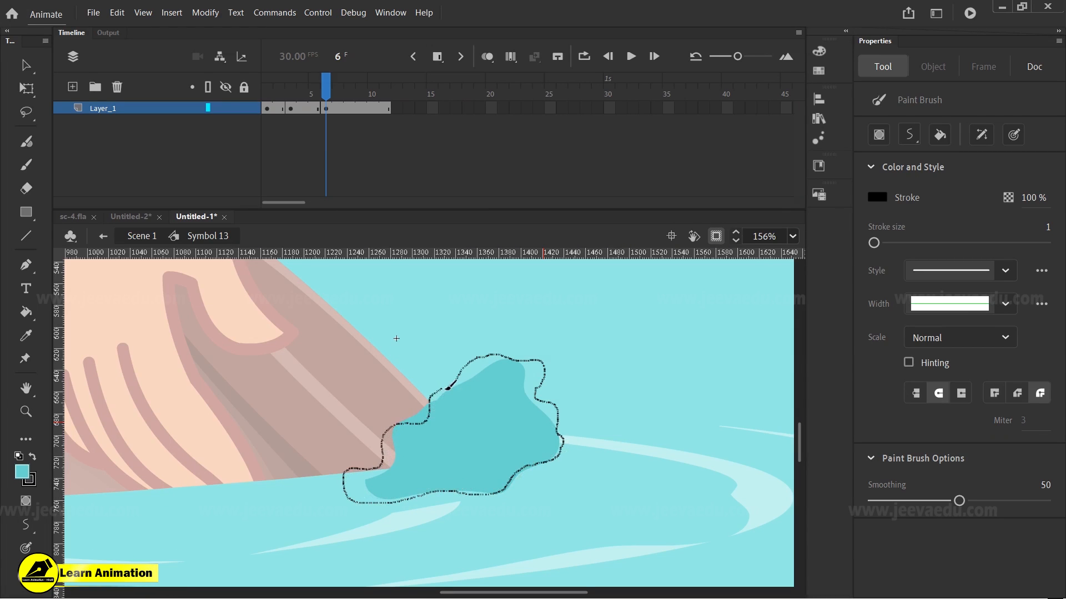
{"action": "left_click_drag", "start_coordinate": [472, 381], "coordinate": [470, 383]}
Step: Fill the empty areas inside the frame 6 splash outline with the teal fill
{"action": "key", "text": "k"}
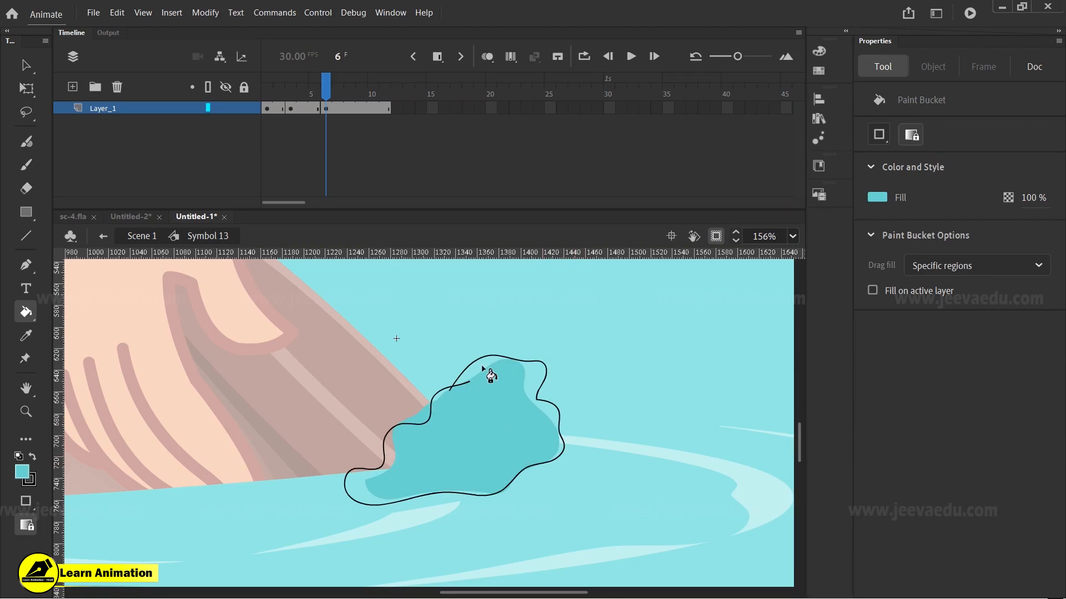
{"action": "left_click", "coordinate": [488, 373]}
{"action": "left_click", "coordinate": [433, 399]}
{"action": "left_click", "coordinate": [361, 484]}
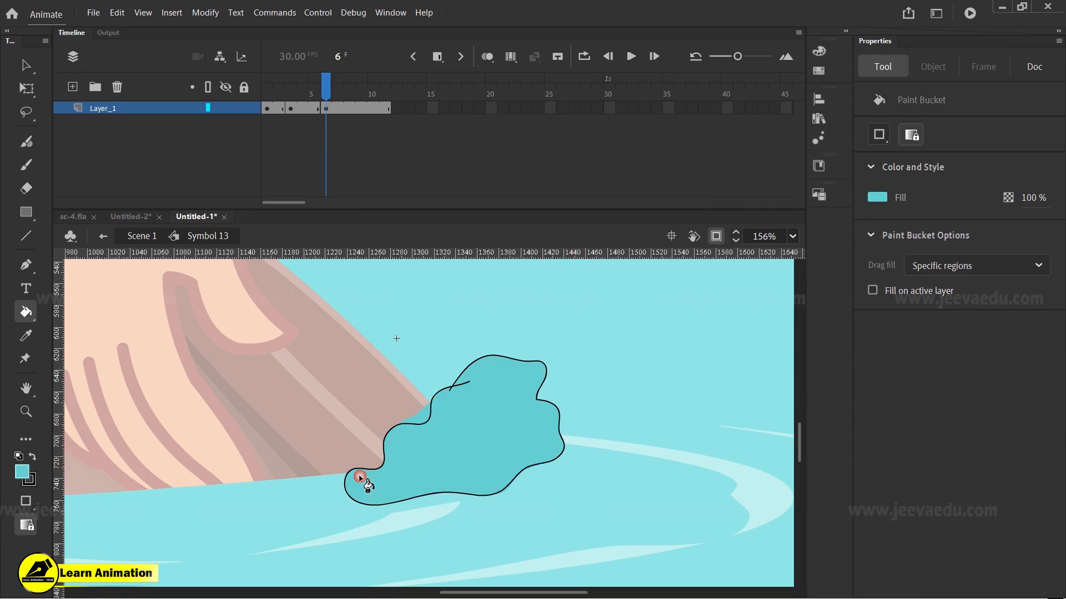
Step: Delete the leftover fill and black stroke of the frame 6 splash, and review the drawings by scrubbing the frames
{"action": "key", "text": "v"}
{"action": "left_click", "coordinate": [425, 412]}
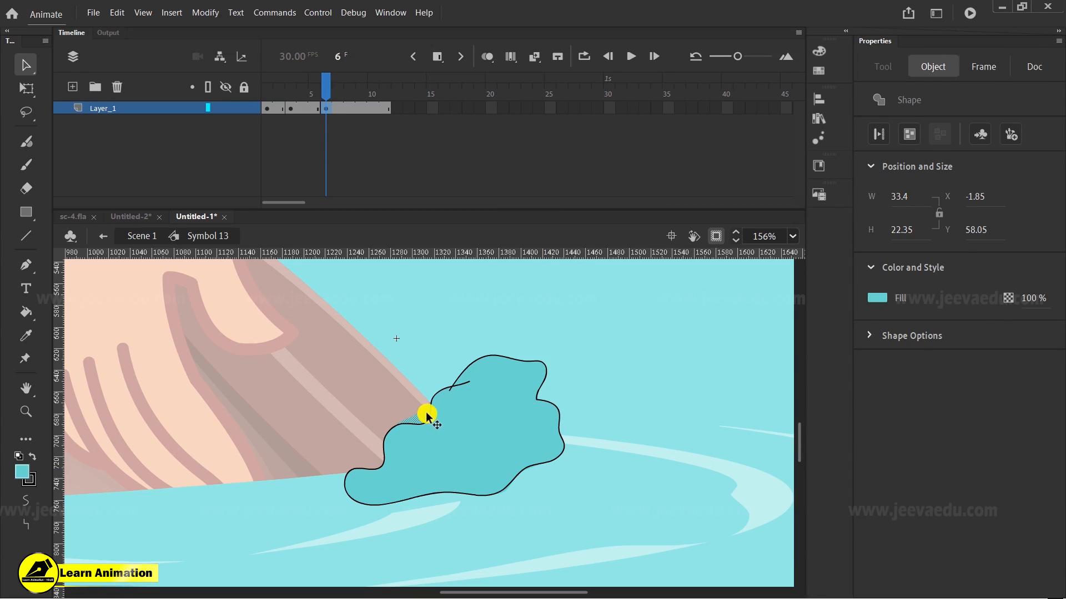
{"action": "key", "text": "Delete"}
{"action": "double_click", "coordinate": [451, 389]}
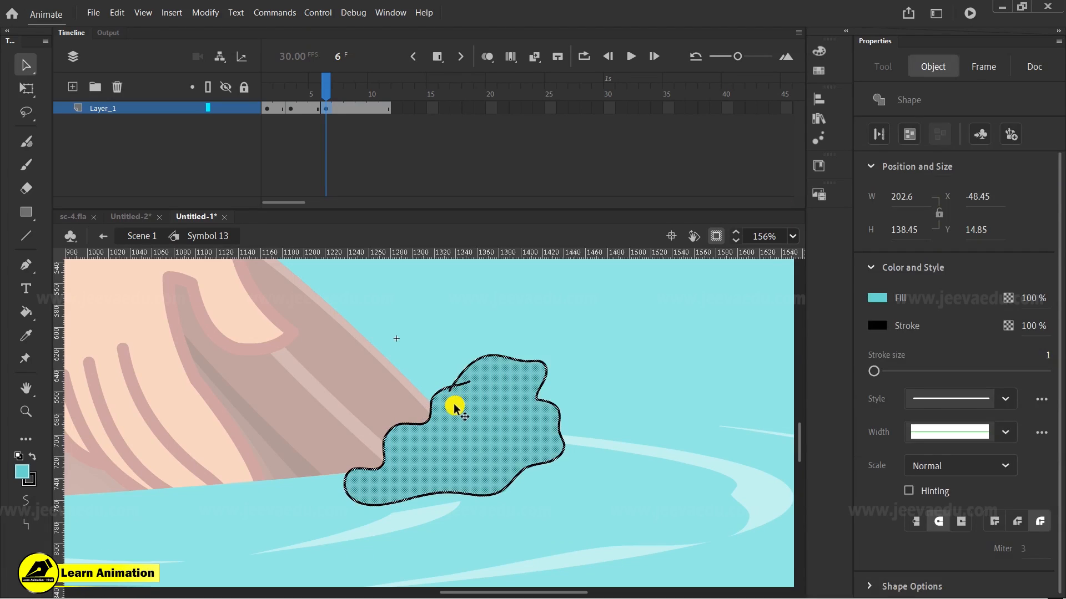
{"action": "left_click", "coordinate": [449, 375]}
{"action": "double_click", "coordinate": [451, 380]}
{"action": "key", "text": "Delete"}
{"action": "left_click", "coordinate": [293, 107]}
{"action": "left_click_drag", "start_coordinate": [295, 102], "coordinate": [339, 114]}
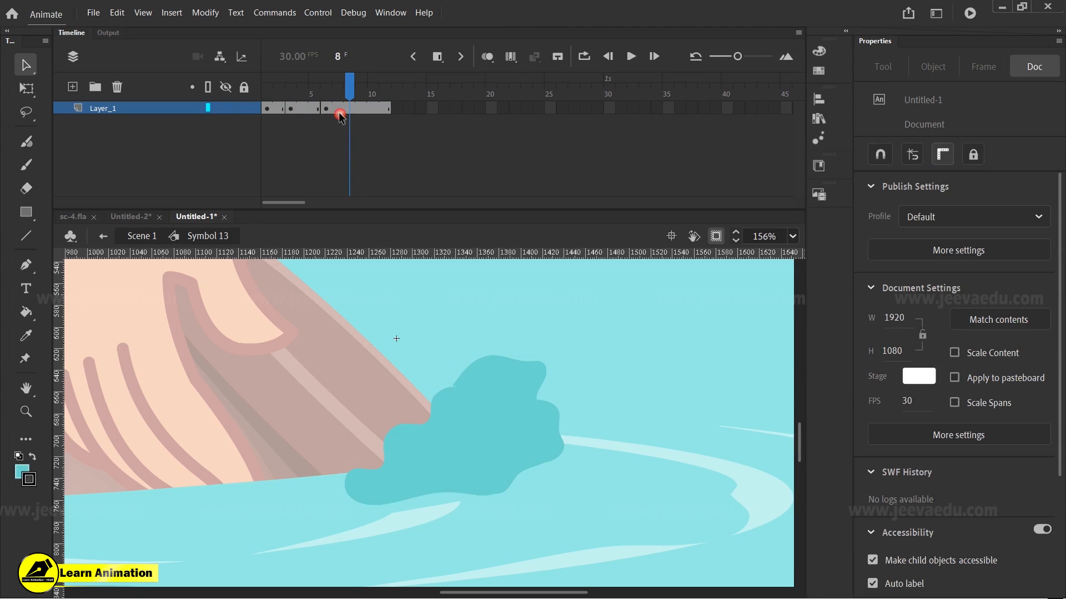
{"action": "left_click", "coordinate": [266, 108]}
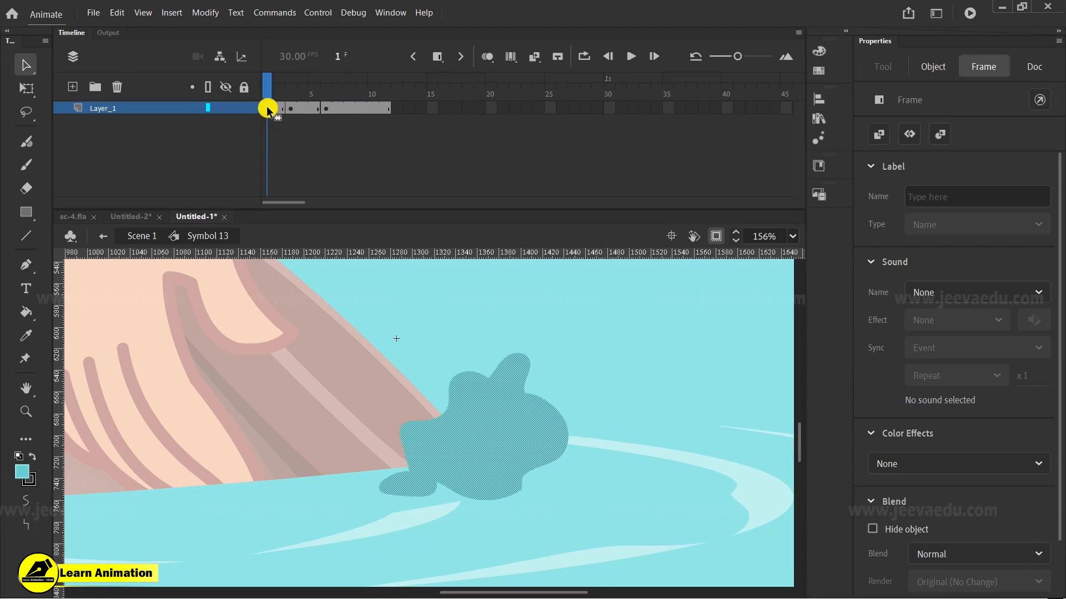
{"action": "left_click", "coordinate": [326, 107]}
Step: Add a keyframe at frame 9 and shrink its splash copy to about 190 px wide and slightly less high
{"action": "left_click", "coordinate": [361, 108]}
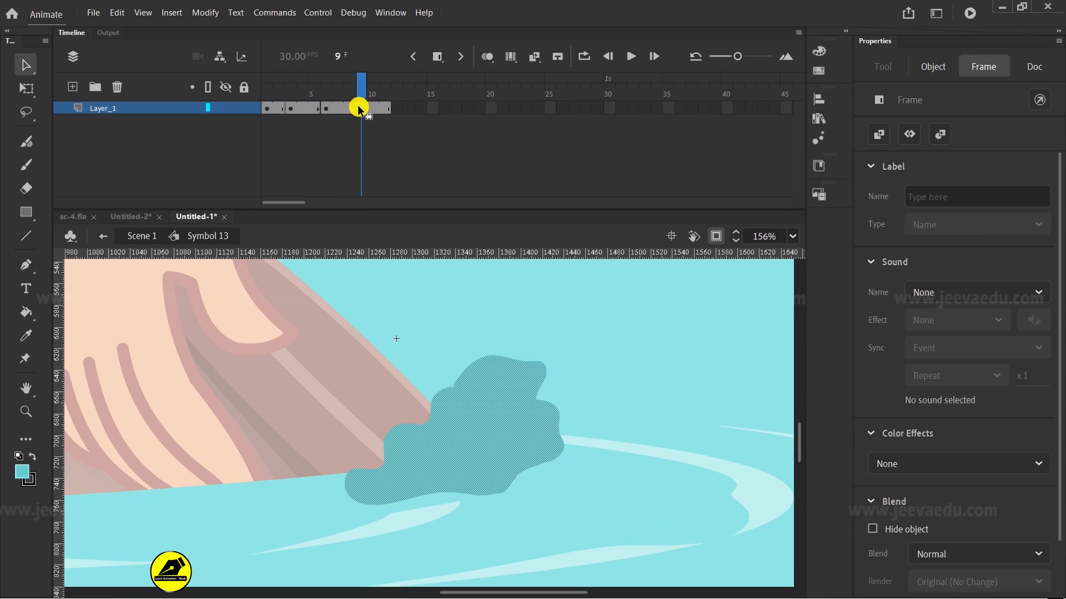
{"action": "key", "text": "q"}
{"action": "left_click", "coordinate": [550, 417]}
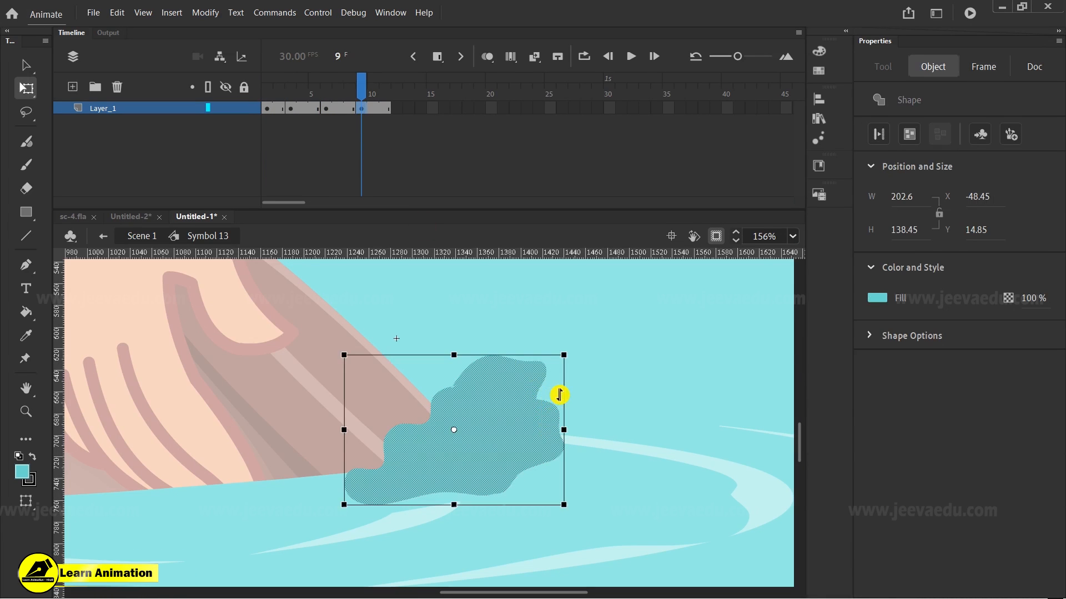
{"action": "left_click_drag", "start_coordinate": [564, 430], "coordinate": [558, 429]}
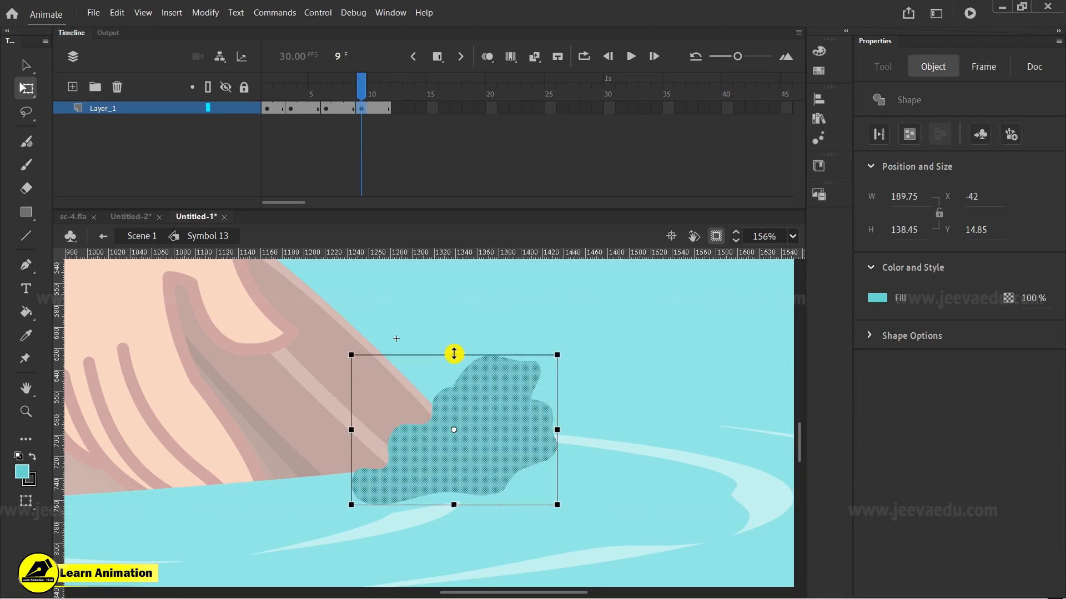
{"action": "left_click", "coordinate": [361, 109]}
{"action": "left_click", "coordinate": [348, 107]}
{"action": "mouse_move", "coordinate": [344, 104]}
{"action": "left_mouse_down"}
{"action": "mouse_move", "coordinate": [371, 106]}
{"action": "mouse_move", "coordinate": [161, 106]}
{"action": "mouse_move", "coordinate": [238, 124]}
{"action": "mouse_move", "coordinate": [335, 79]}
{"action": "mouse_move", "coordinate": [384, 95]}
{"action": "mouse_move", "coordinate": [353, 104]}
{"action": "mouse_move", "coordinate": [369, 90]}
{"action": "mouse_move", "coordinate": [373, 111]}
{"action": "mouse_move", "coordinate": [361, 104]}
{"action": "left_mouse_up"}
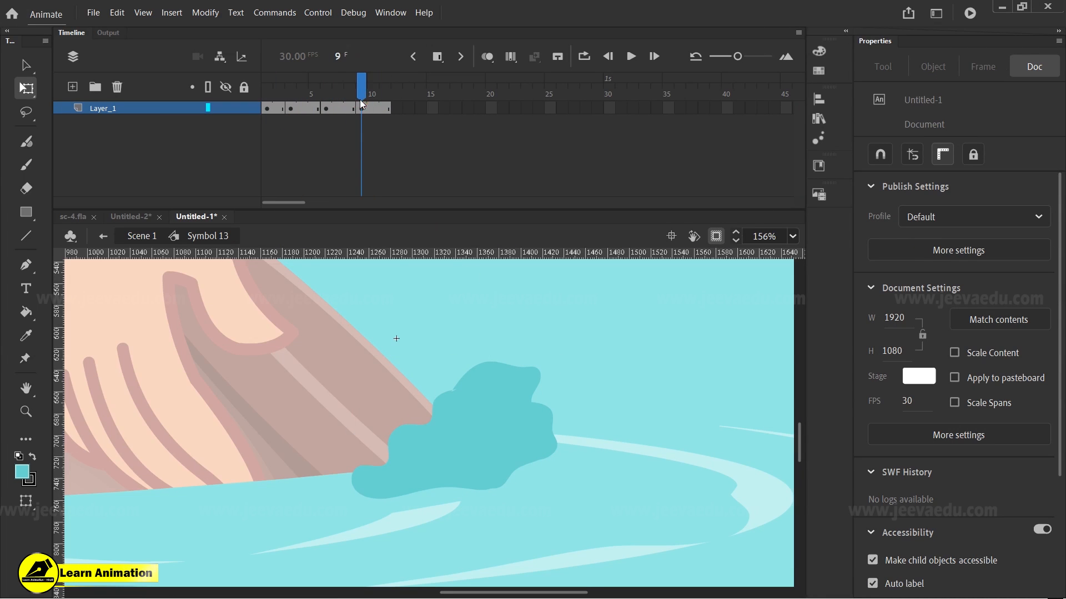
Step: Trace a smoother, slimmer outline over the frame 9 splash with a black stroke and fill the empty areas inside it
{"action": "key", "text": "y"}
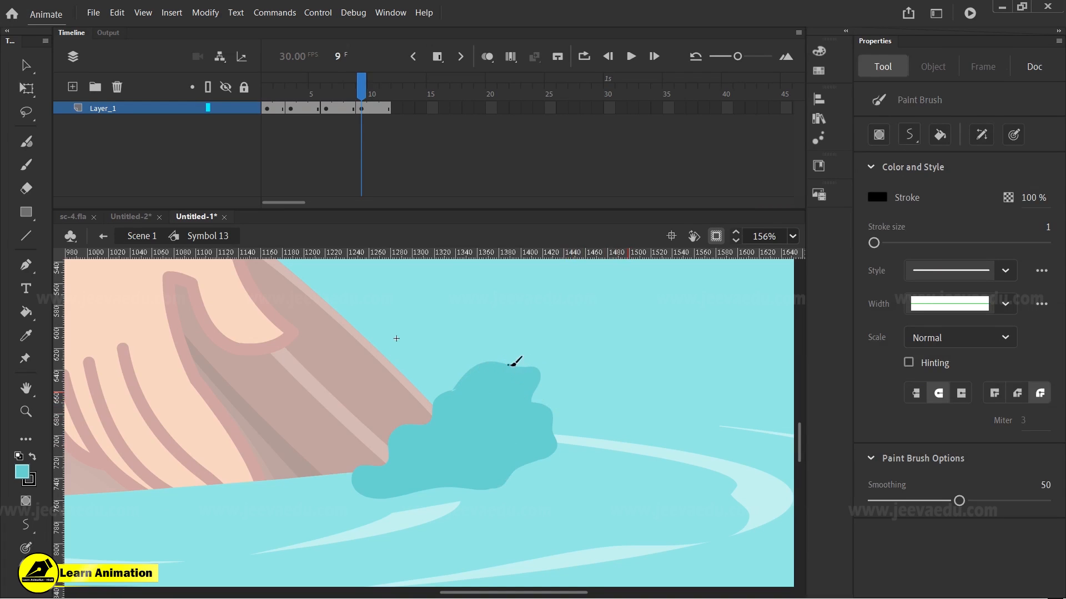
{"action": "left_click_drag", "start_coordinate": [452, 387], "coordinate": [406, 433]}
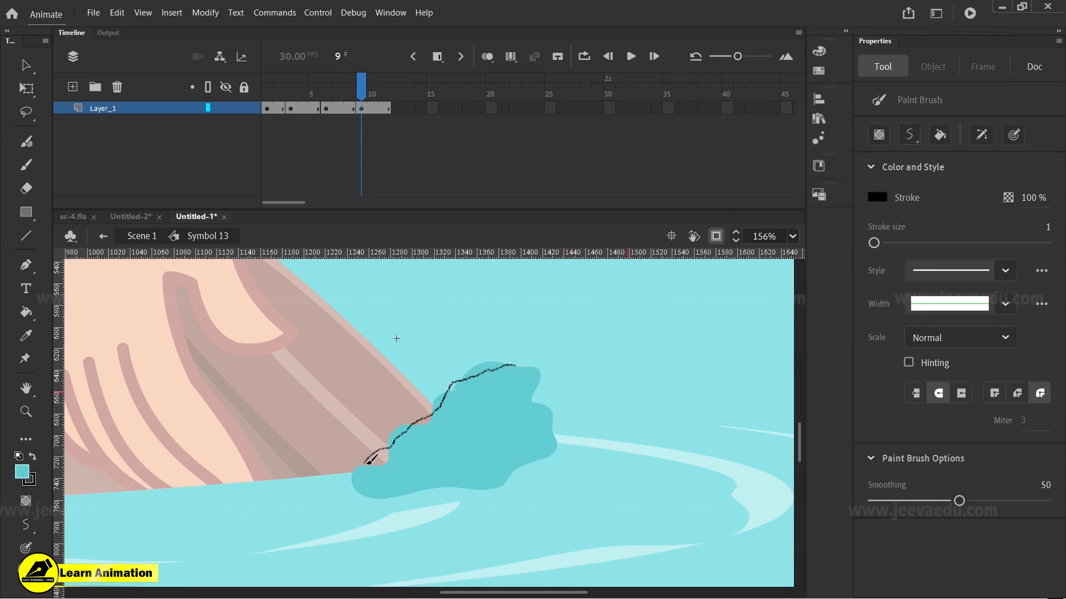
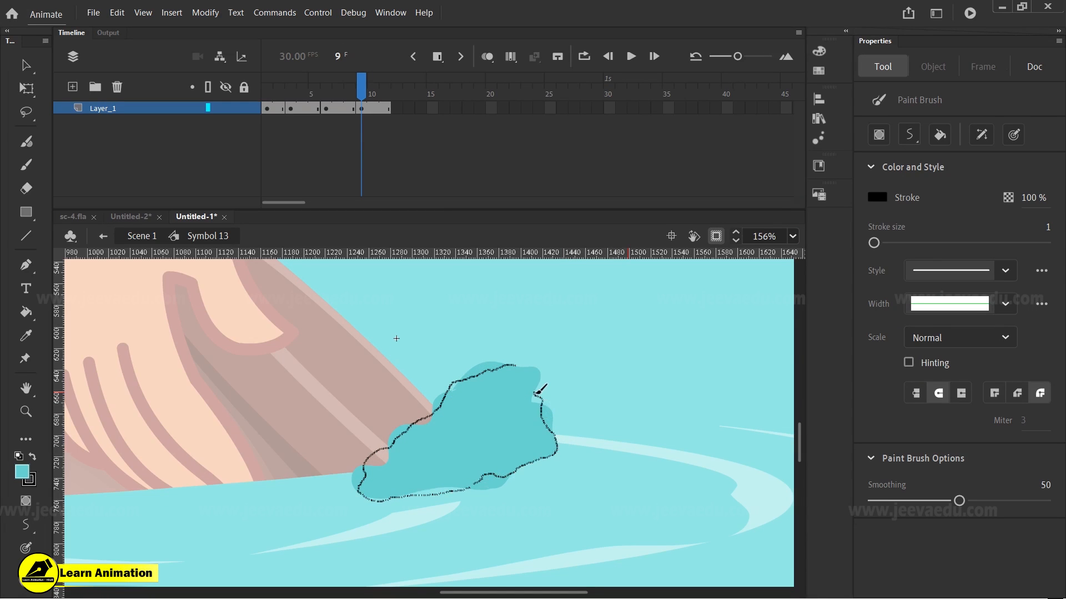
{"action": "left_click_drag", "start_coordinate": [504, 368], "coordinate": [496, 372]}
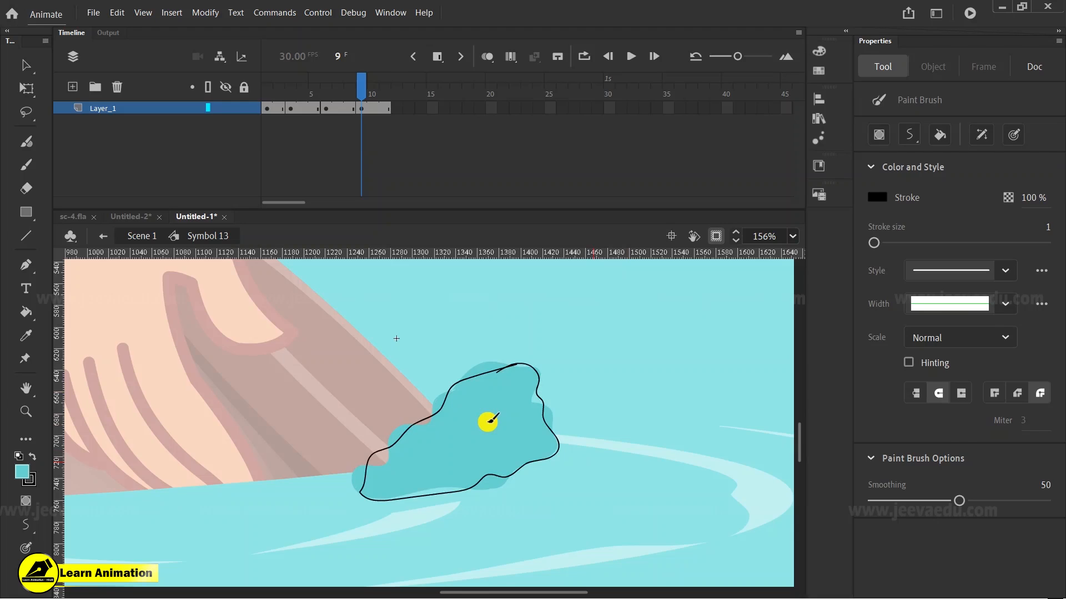
{"action": "key", "text": "k"}
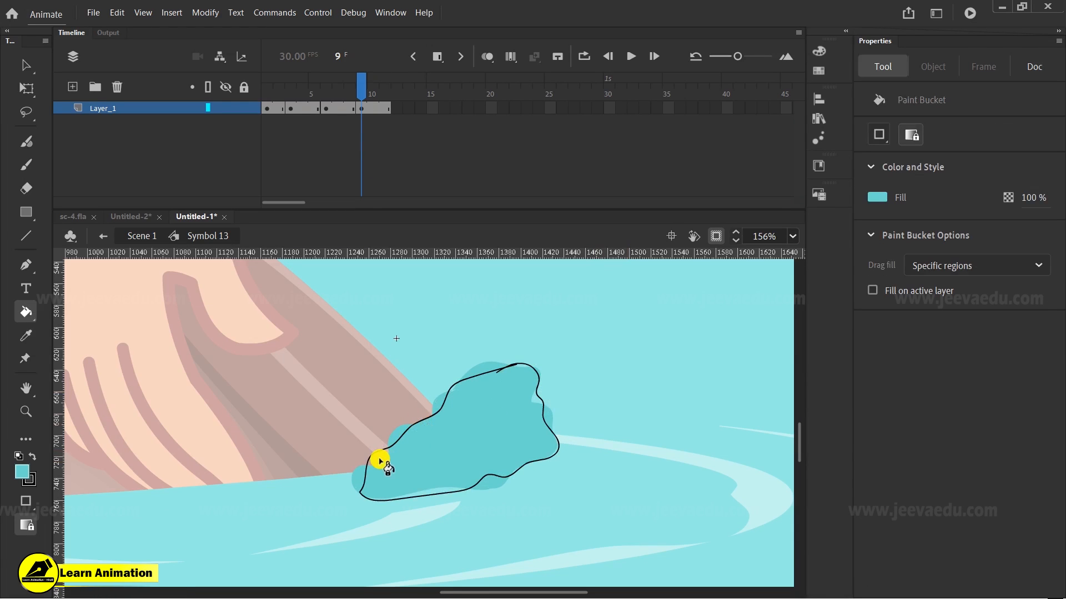
{"action": "left_click", "coordinate": [425, 494]}
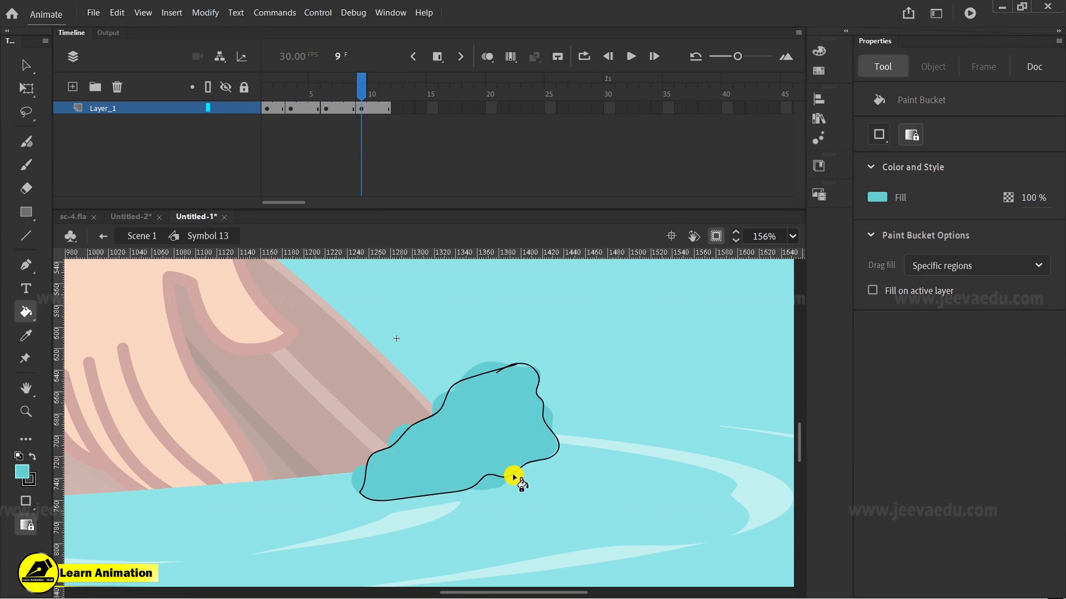
Step: Remove the leftover teal fill outside the upper edge of the frame 9 splash outline
{"action": "key", "text": "b"}
{"action": "key", "text": "v"}
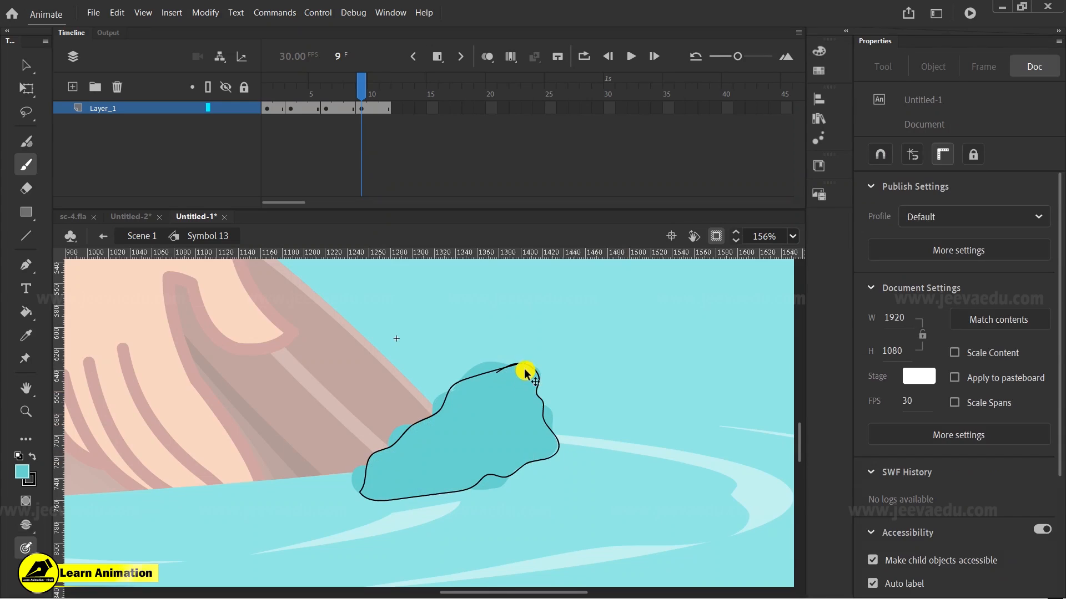
{"action": "left_click", "coordinate": [523, 355]}
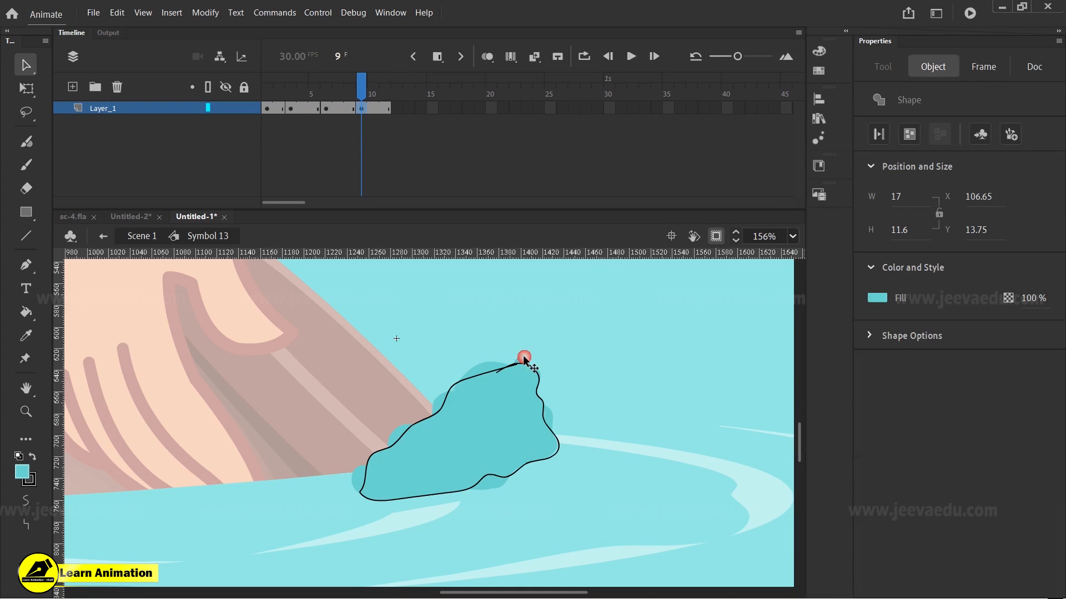
{"action": "left_click", "coordinate": [487, 369]}
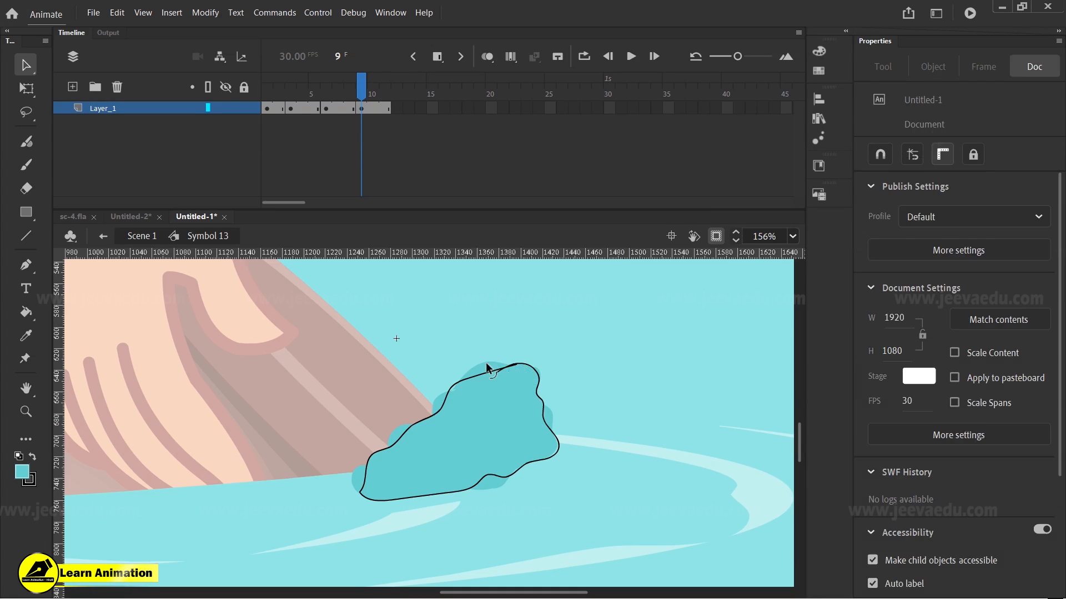
{"action": "left_click", "coordinate": [452, 378]}
{"action": "left_click", "coordinate": [455, 390]}
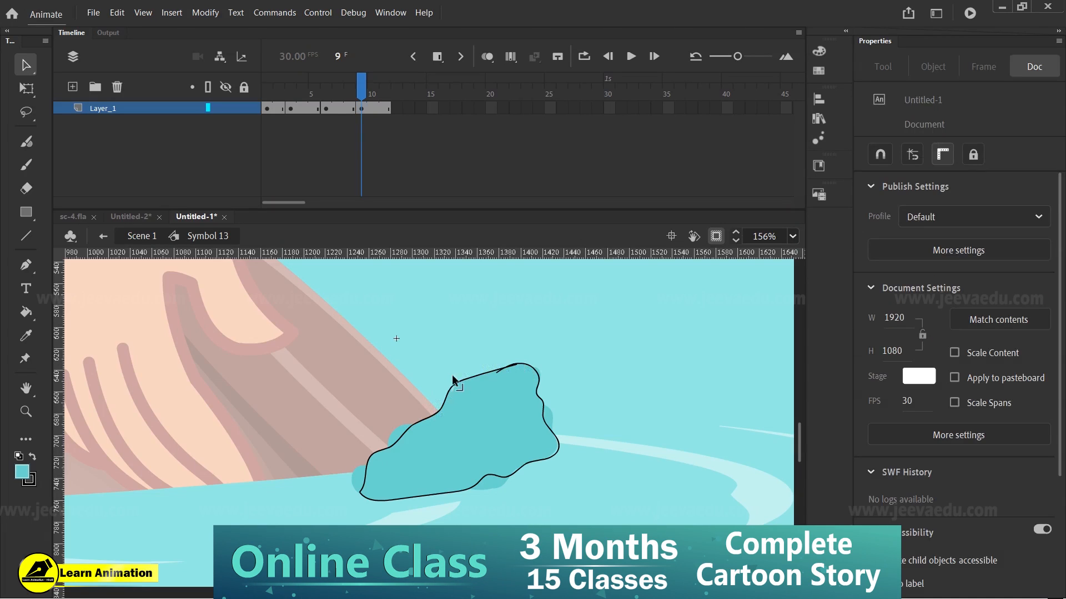
{"action": "left_click", "coordinate": [453, 385]}
{"action": "left_click", "coordinate": [456, 390]}
{"action": "left_click", "coordinate": [452, 375]}
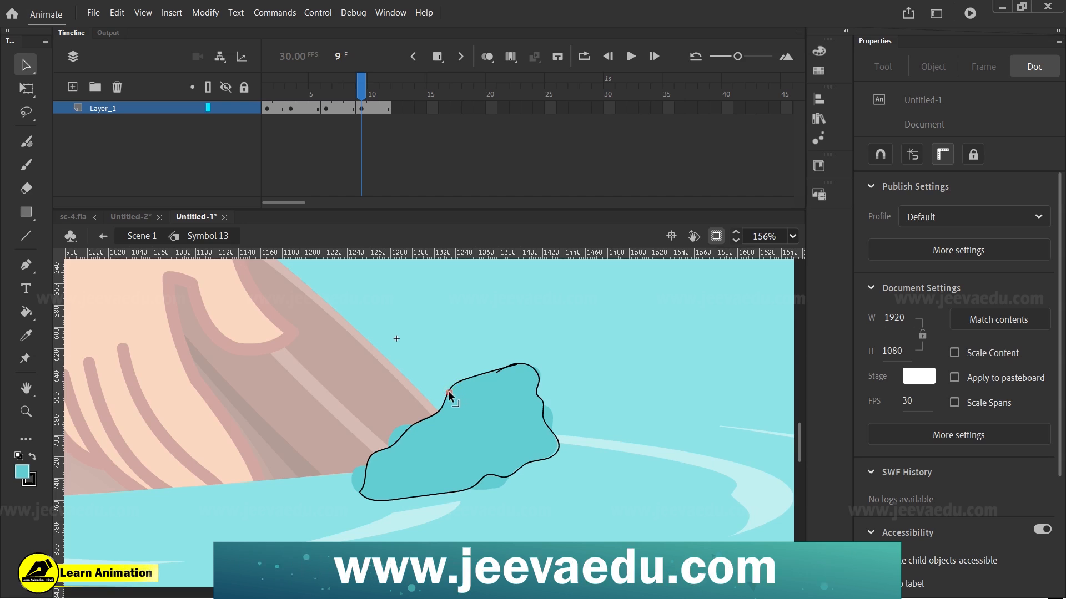
Step: Delete the remaining leftover fill around the frame 9 splash outline, along with its black stroke
{"action": "left_click", "coordinate": [395, 438]}
{"action": "key", "text": "Delete"}
{"action": "left_click", "coordinate": [358, 481]}
{"action": "key", "text": "Delete"}
{"action": "left_click", "coordinate": [499, 484]}
{"action": "key", "text": "Delete"}
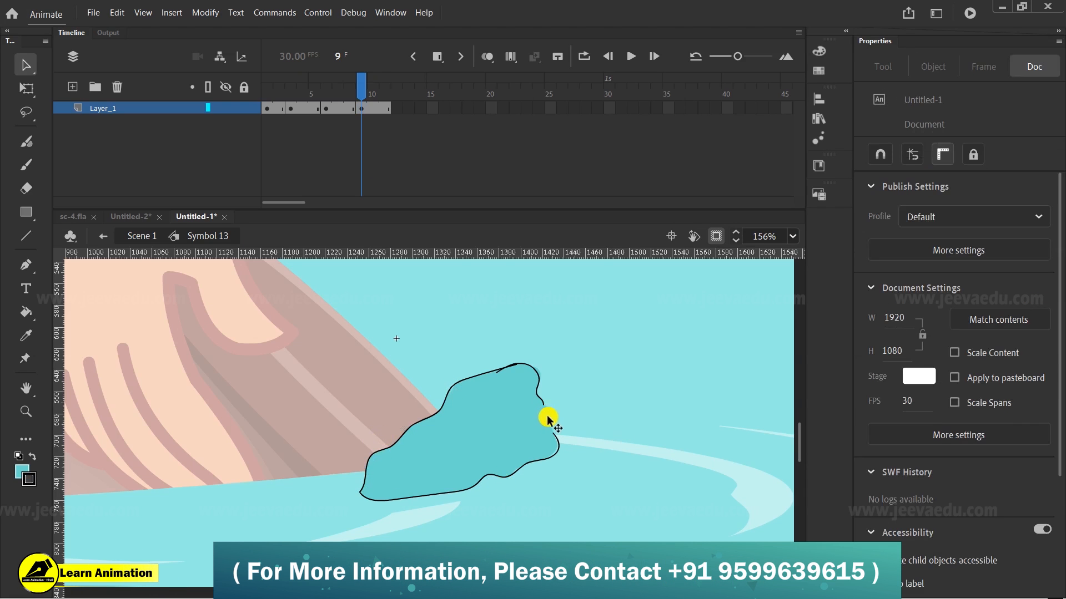
{"action": "left_click", "coordinate": [544, 419]}
{"action": "key", "text": "Delete"}
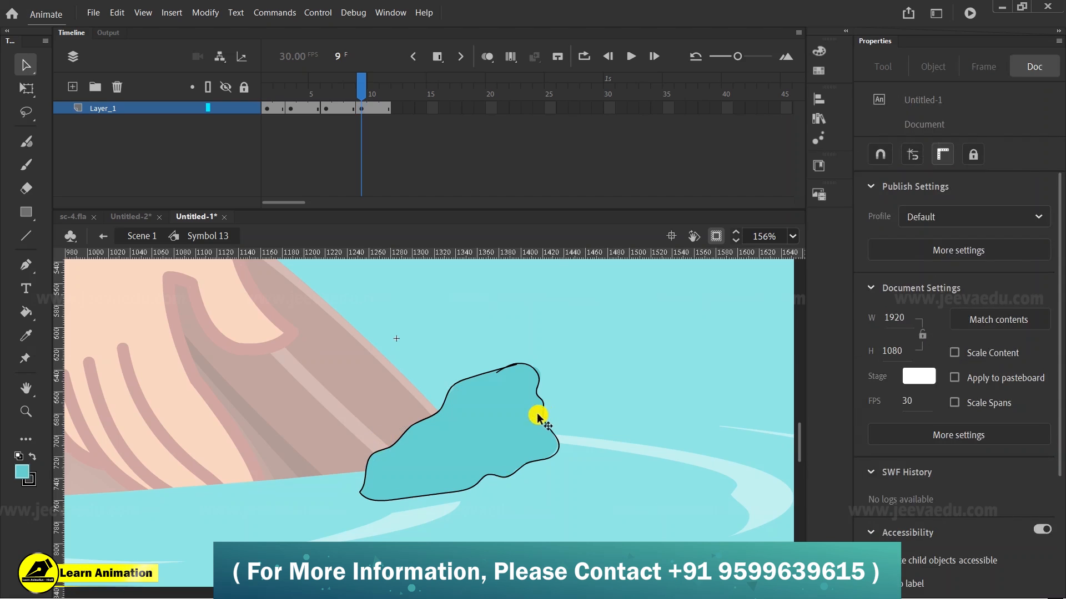
{"action": "left_click", "coordinate": [543, 414]}
{"action": "key", "text": "Delete"}
Step: Play and scrub the splash symbol's frames, and review the splash in Scene 1 around frame 39
{"action": "key", "text": "Return"}
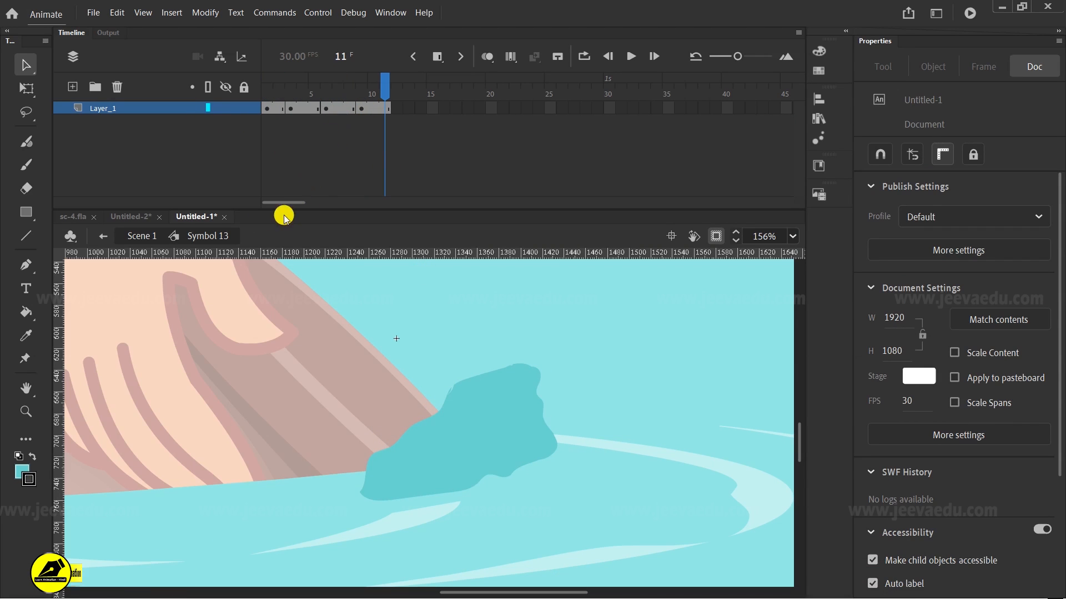
{"action": "left_click_drag", "start_coordinate": [374, 91], "coordinate": [315, 101]}
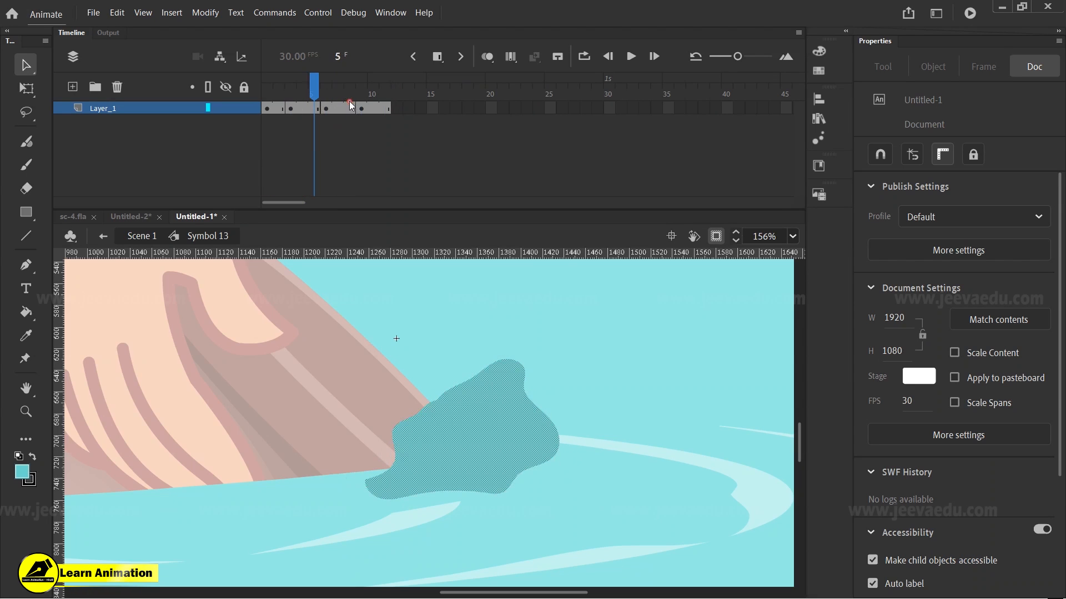
{"action": "left_click", "coordinate": [147, 238]}
{"action": "left_click_drag", "start_coordinate": [491, 98], "coordinate": [479, 142]}
{"action": "key", "text": "z"}
{"action": "left_click", "coordinate": [451, 377], "text": "alt"}
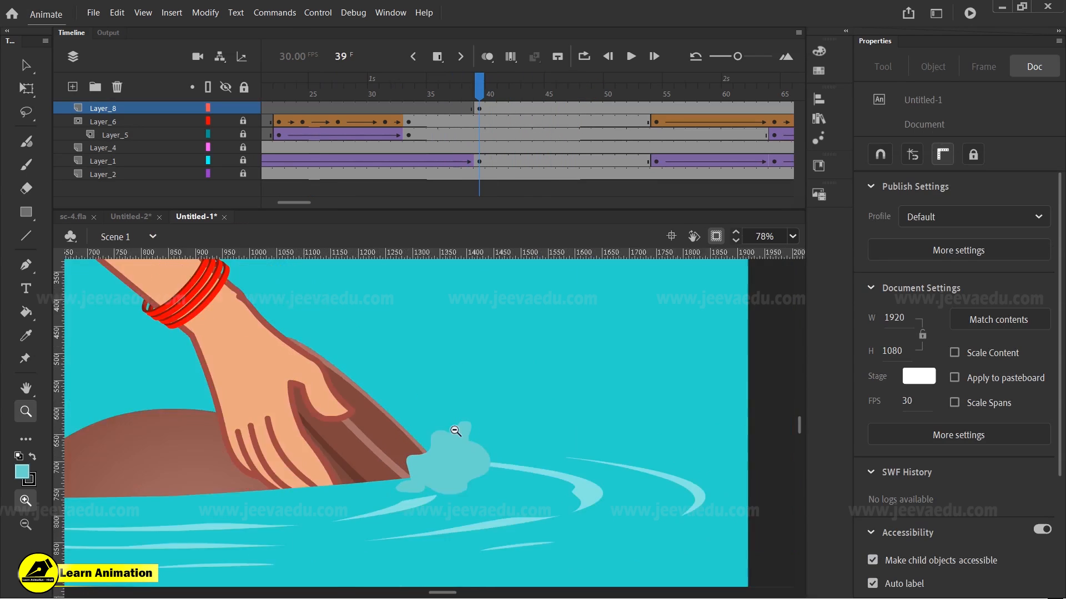
{"action": "left_click", "coordinate": [455, 427], "text": "alt"}
{"action": "left_click_drag", "start_coordinate": [487, 99], "coordinate": [497, 125]}
{"action": "left_click", "coordinate": [481, 110]}
Step: Reopen the splash symbol, convert its frame 1 drawing to a symbol and set the instance to Movie Clip
{"action": "key", "text": "v"}
{"action": "left_click", "coordinate": [433, 451]}
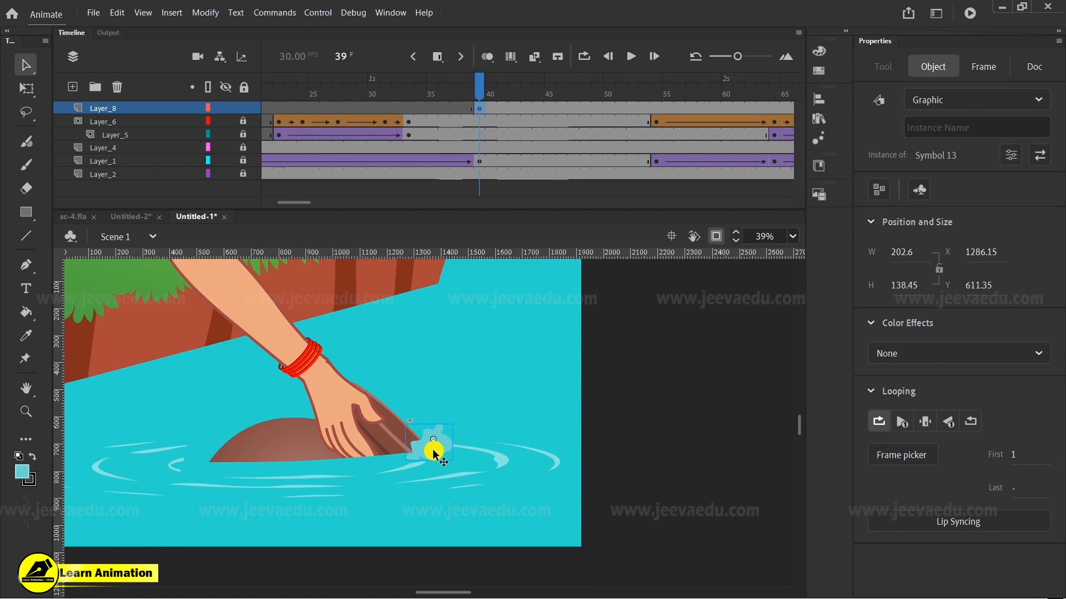
{"action": "double_click", "coordinate": [434, 454]}
{"action": "left_click", "coordinate": [271, 110]}
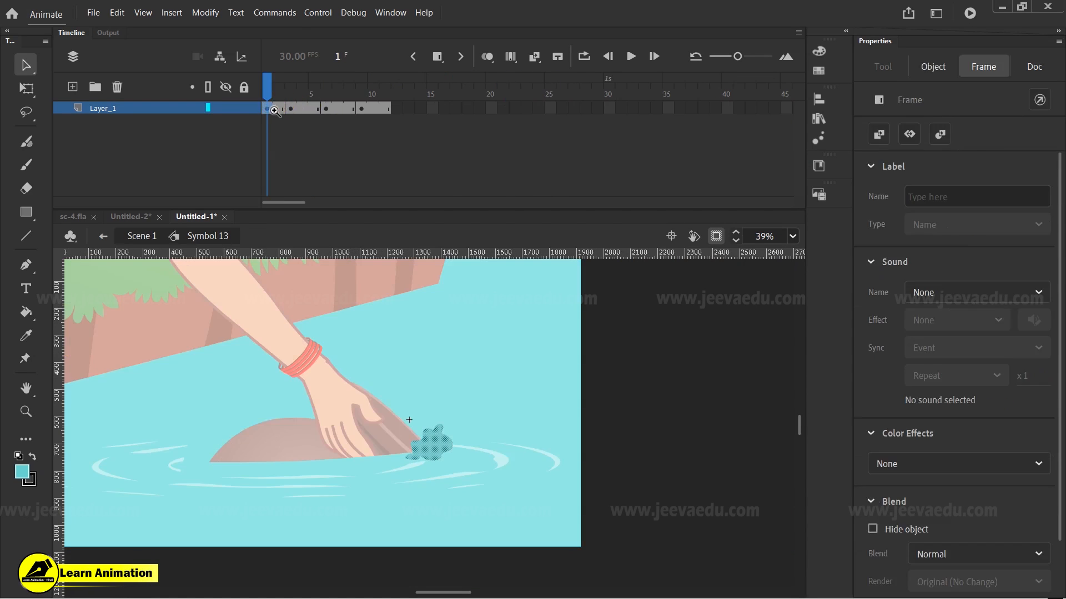
{"action": "key", "text": "z"}
{"action": "left_click", "coordinate": [414, 424]}
{"action": "left_click", "coordinate": [429, 457]}
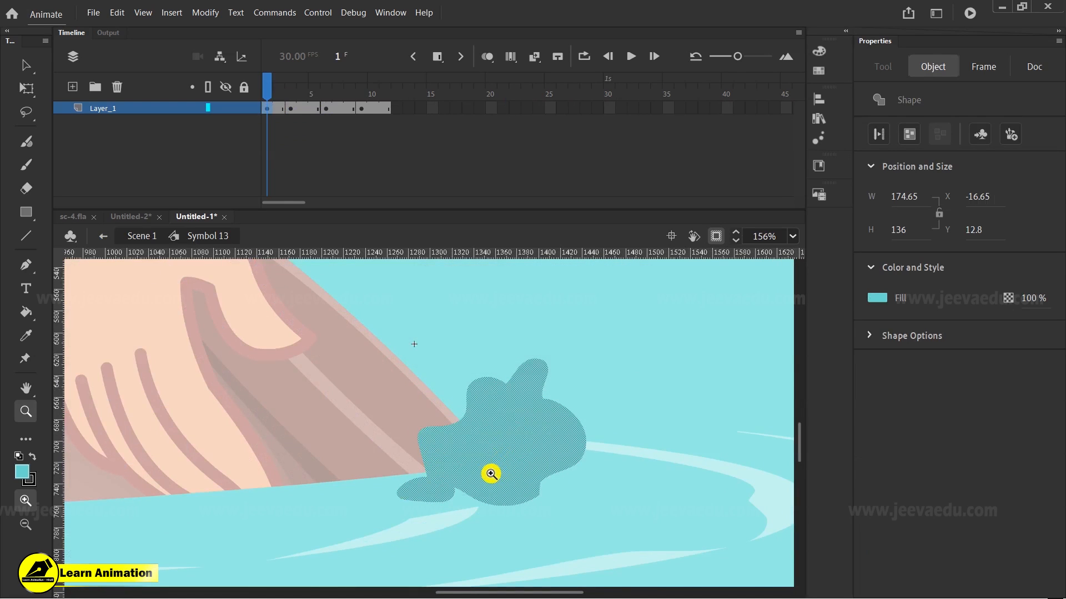
{"action": "key", "text": "F8"}
{"action": "left_click", "coordinate": [629, 322]}
{"action": "key", "text": "v"}
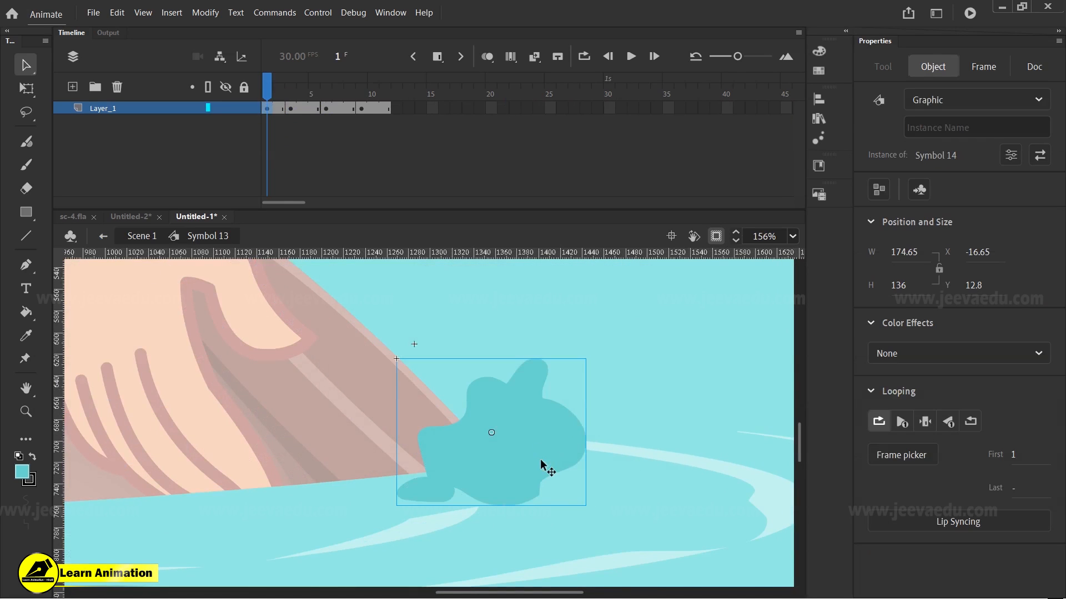
{"action": "left_click", "coordinate": [971, 100]}
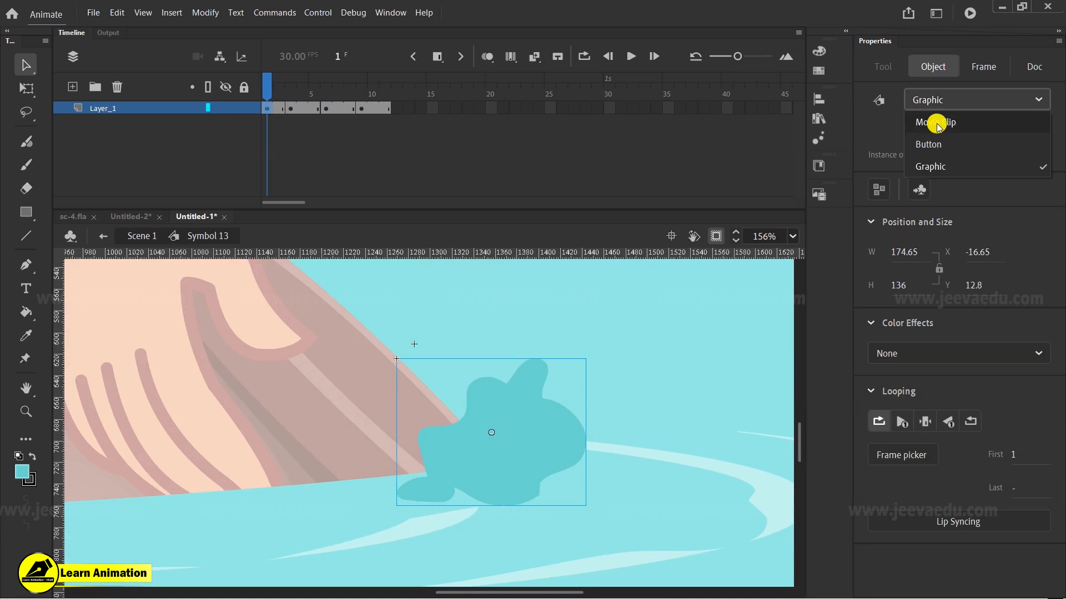
{"action": "left_click", "coordinate": [937, 125]}
{"action": "scroll", "coordinate": [1039, 444], "scroll_direction": "down", "scroll_amount": 2}
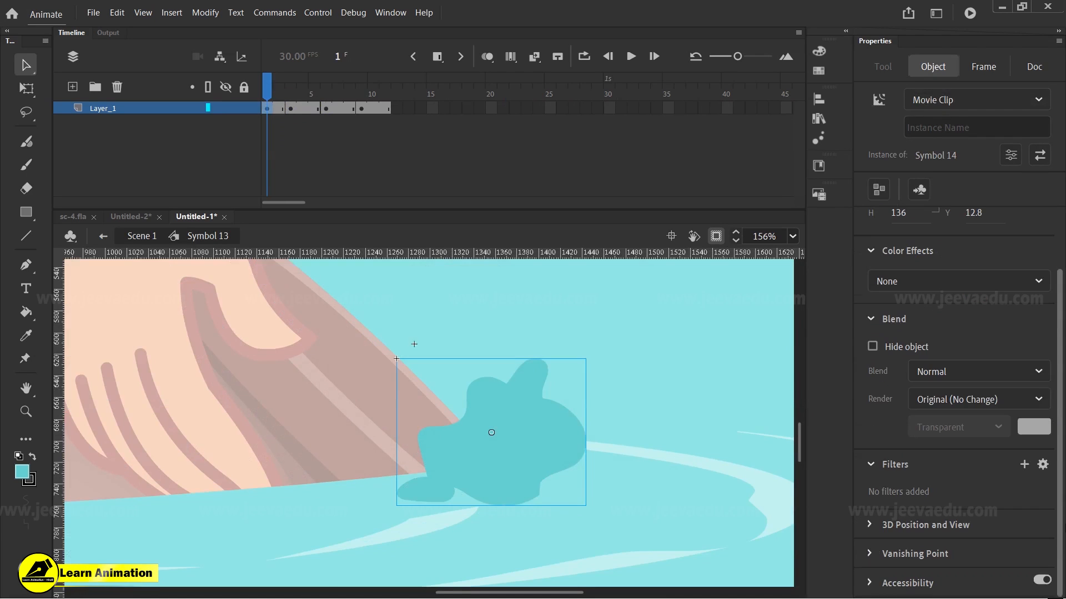
{"action": "left_click", "coordinate": [1024, 465]}
{"action": "left_click", "coordinate": [968, 362]}
{"action": "left_click", "coordinate": [969, 355]}
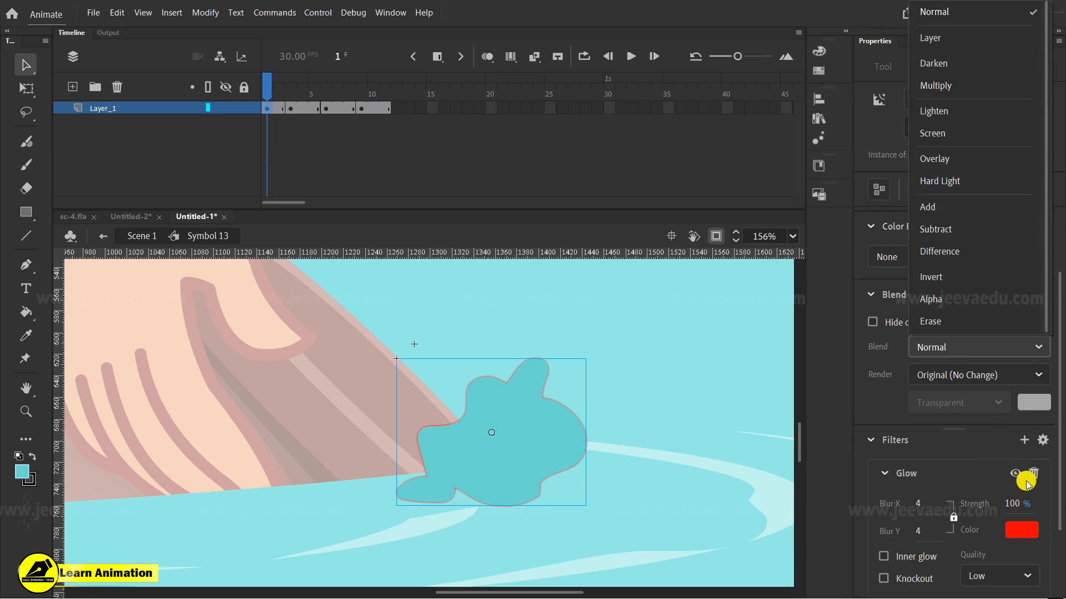
{"action": "left_click", "coordinate": [1025, 481]}
{"action": "left_click", "coordinate": [1033, 475]}
Step: Add a Blur filter to the frame 1 splash and raise its blur amount to soften the edges
{"action": "left_click", "coordinate": [1024, 464]}
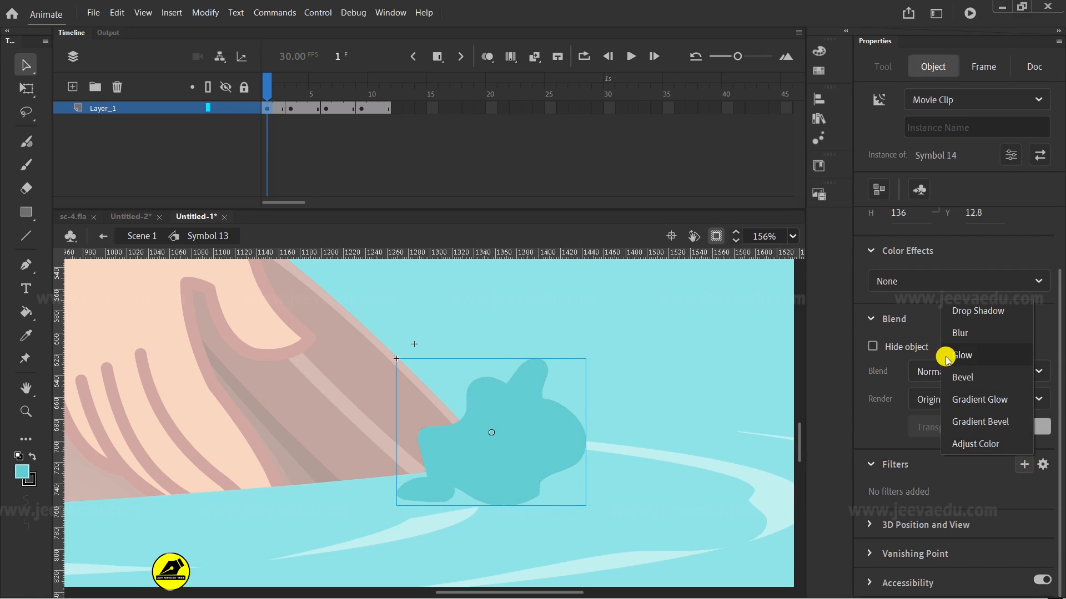
{"action": "left_click", "coordinate": [923, 335]}
{"action": "left_click_drag", "start_coordinate": [916, 528], "coordinate": [942, 527]}
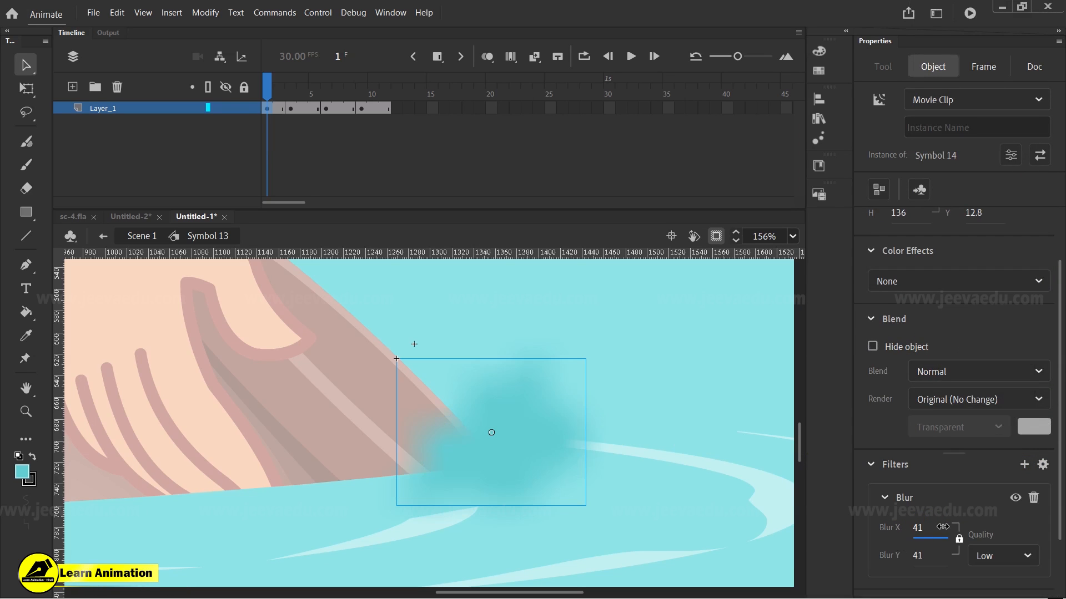
Step: Convert the frame 3 splash drawing to a symbol and set its instance to Movie Clip
{"action": "left_click", "coordinate": [290, 108]}
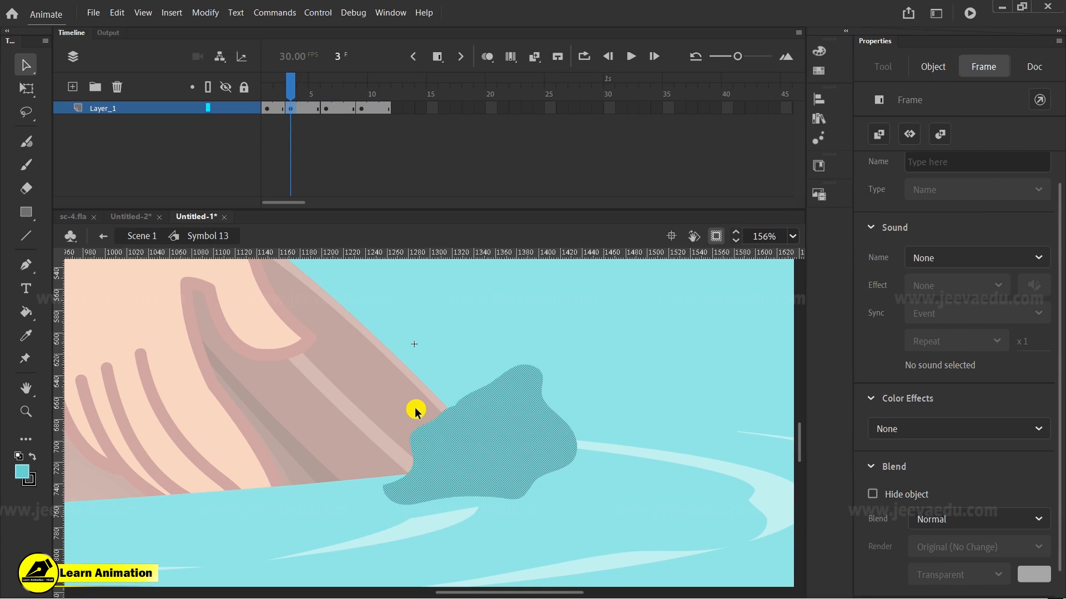
{"action": "key", "text": "F8"}
{"action": "left_click", "coordinate": [639, 325]}
{"action": "left_click", "coordinate": [977, 100]}
{"action": "left_click", "coordinate": [944, 118]}
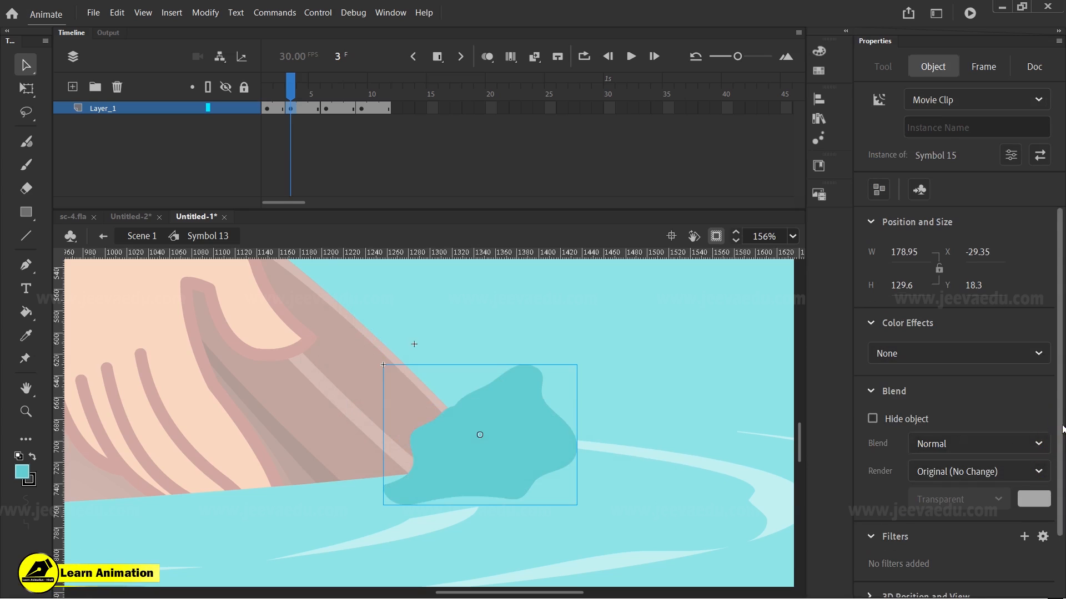
Step: Add a Blur filter to the frame 3 splash with Blur X and Y at 14
{"action": "scroll", "coordinate": [1063, 428], "scroll_direction": "down", "scroll_amount": 3}
{"action": "left_click", "coordinate": [1019, 466]}
{"action": "left_click", "coordinate": [970, 340]}
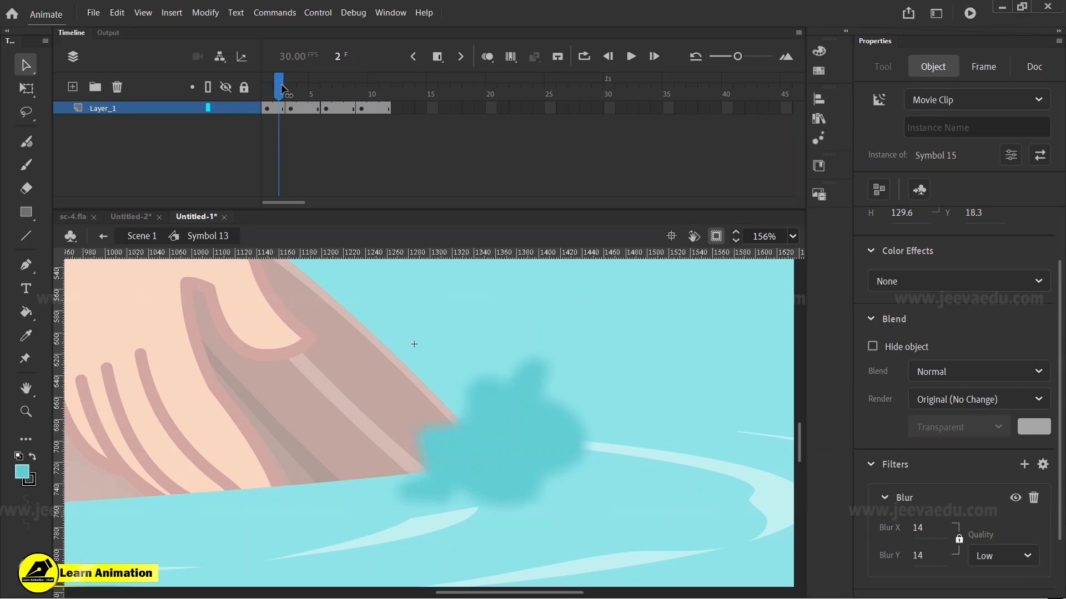
Step: Convert the frame 6 splash drawing to a symbol and set its instance to Movie Clip
{"action": "left_click", "coordinate": [327, 107]}
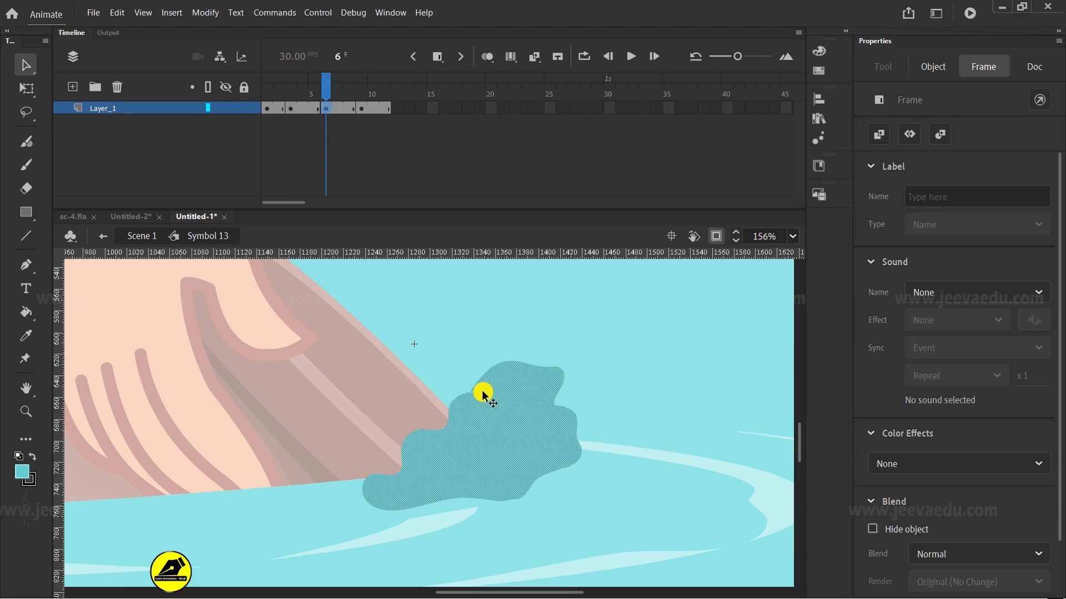
{"action": "key", "text": "F8"}
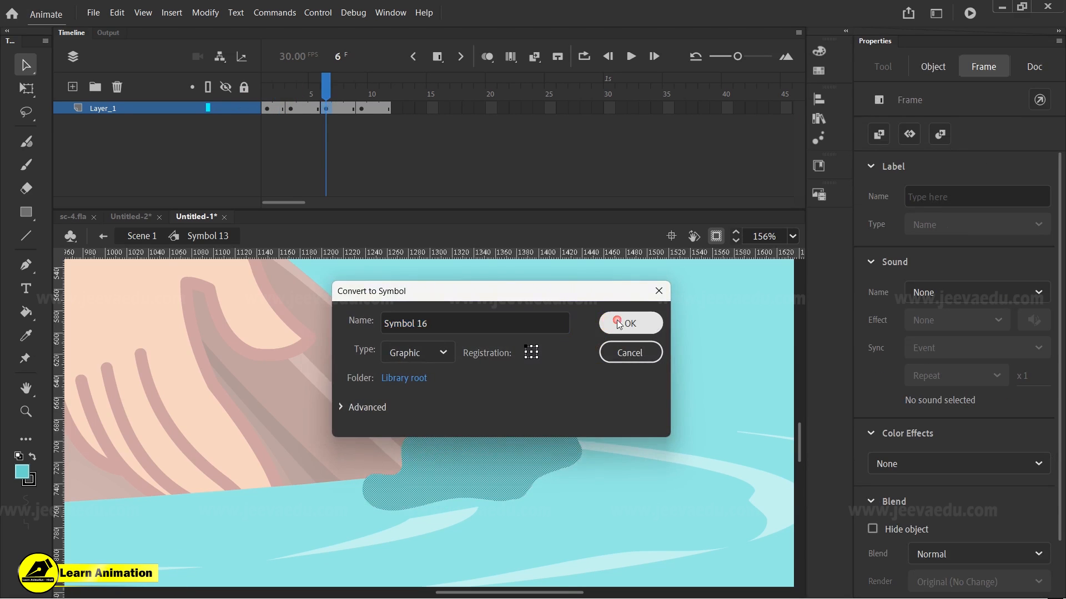
{"action": "left_click", "coordinate": [628, 323]}
{"action": "left_click", "coordinate": [962, 103]}
{"action": "left_click", "coordinate": [939, 122]}
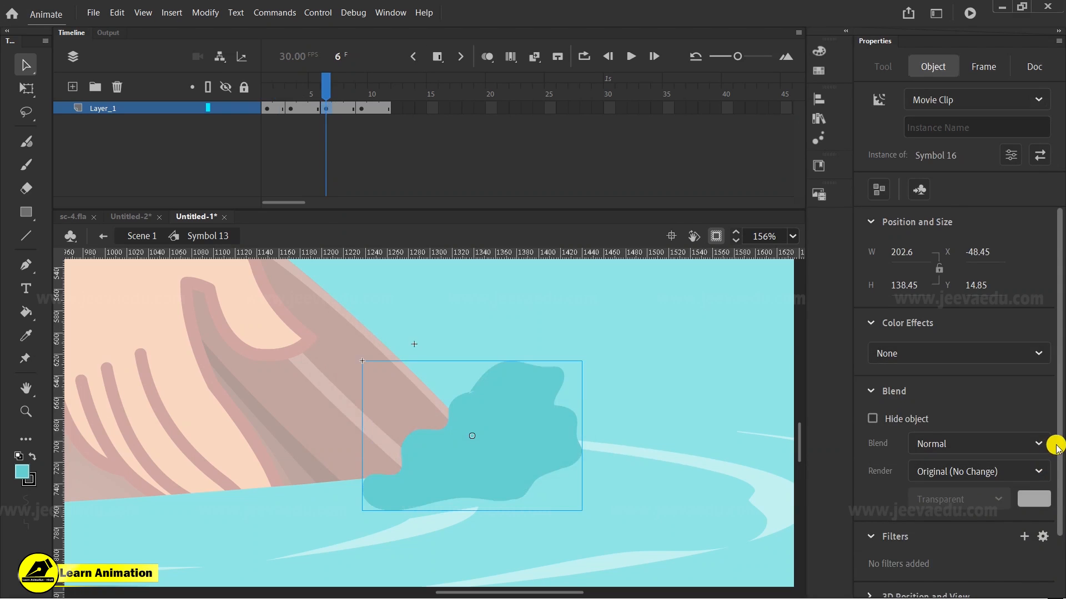
Step: Add a Blur filter to the frame 6 splash and raise its Blur X and Y to about 14
{"action": "scroll", "coordinate": [1052, 440], "scroll_direction": "down", "scroll_amount": 2}
{"action": "left_click", "coordinate": [1022, 465]}
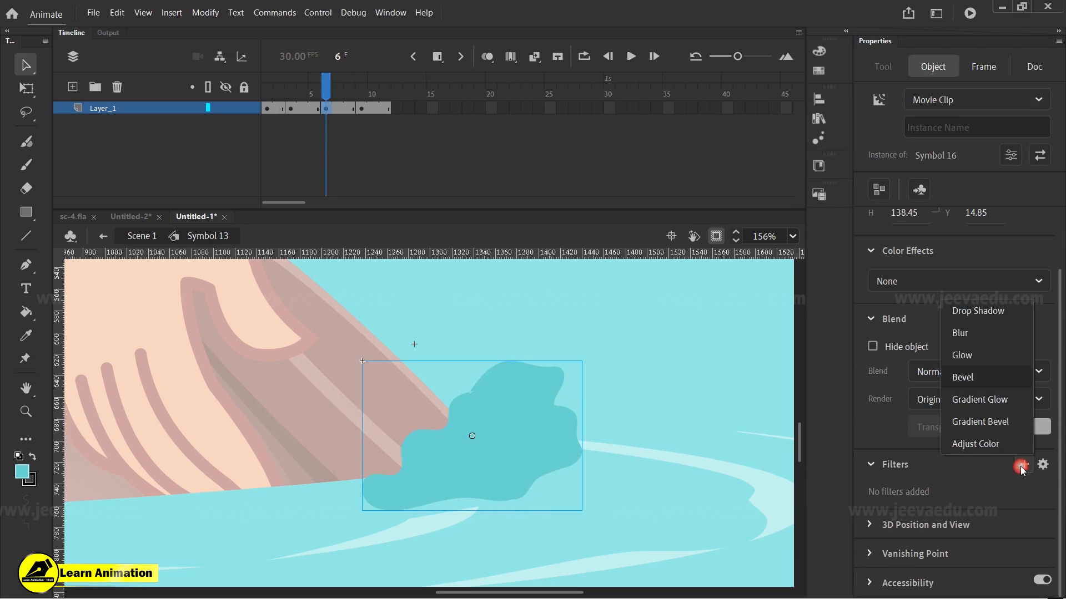
{"action": "left_click", "coordinate": [967, 338]}
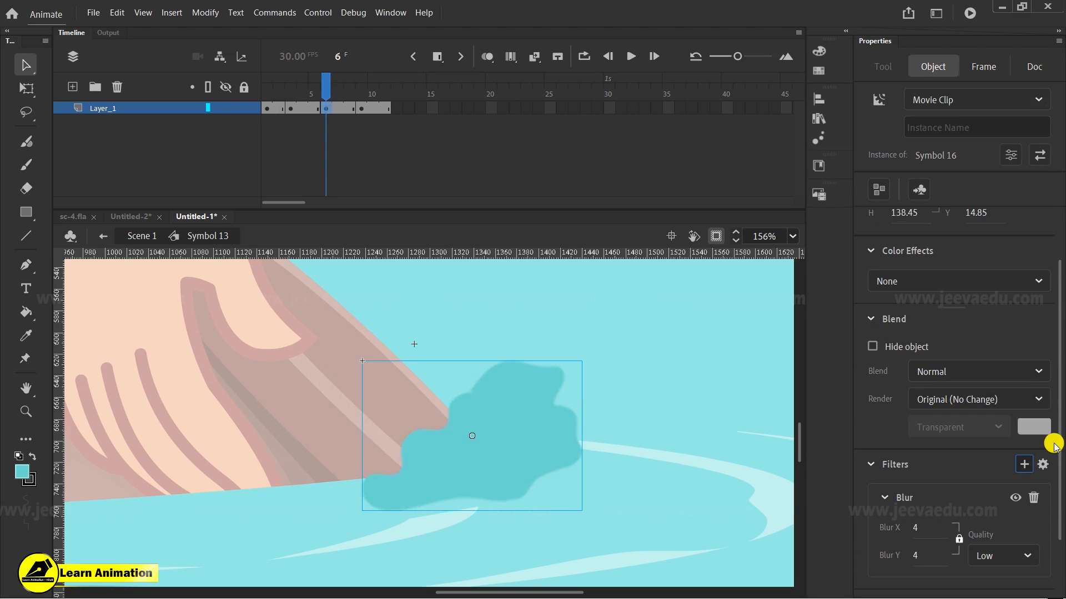
{"action": "scroll", "coordinate": [1055, 450], "scroll_direction": "down", "scroll_amount": 1}
{"action": "scroll", "coordinate": [1063, 447], "scroll_direction": "down", "scroll_amount": 2}
{"action": "left_click", "coordinate": [921, 454]}
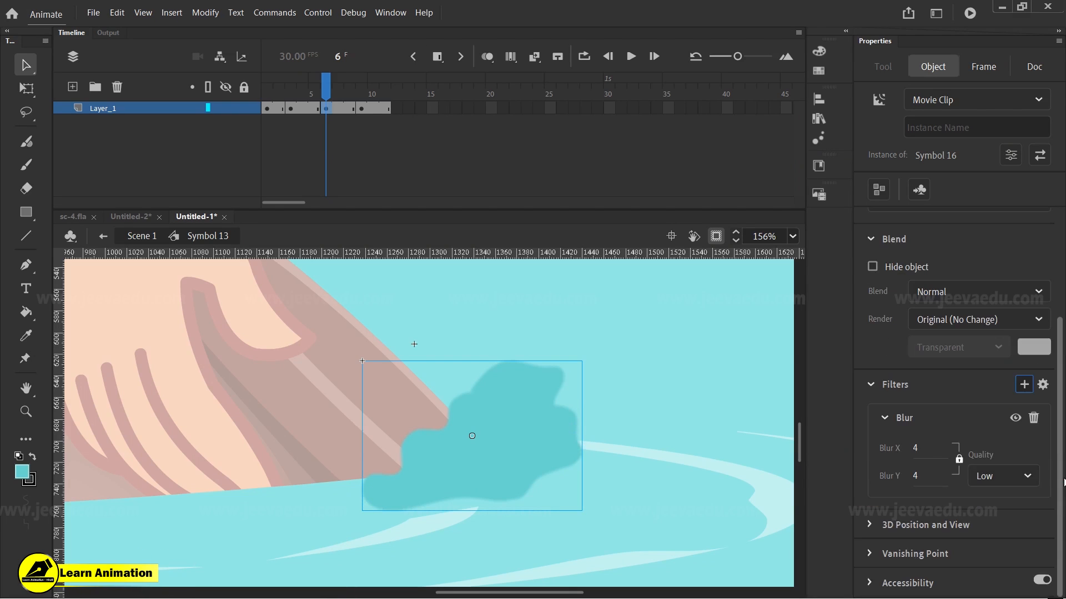
{"action": "left_click_drag", "start_coordinate": [916, 452], "coordinate": [919, 448]}
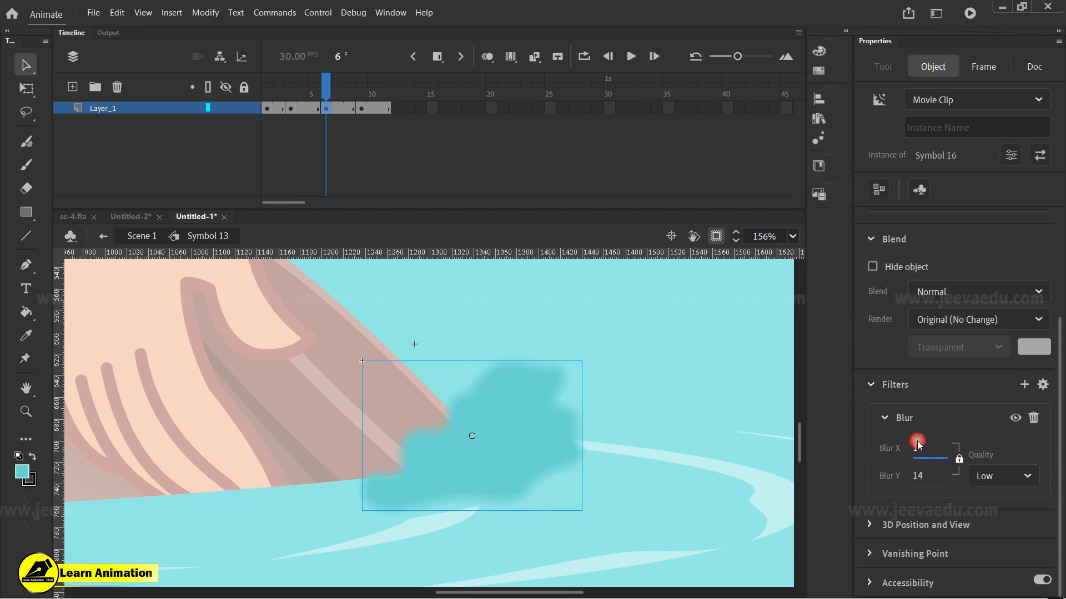
Step: Check the blur amount of the frame 3 splash and set the frame 6 splash's blur to 15
{"action": "left_click", "coordinate": [290, 109]}
{"action": "left_click", "coordinate": [488, 434]}
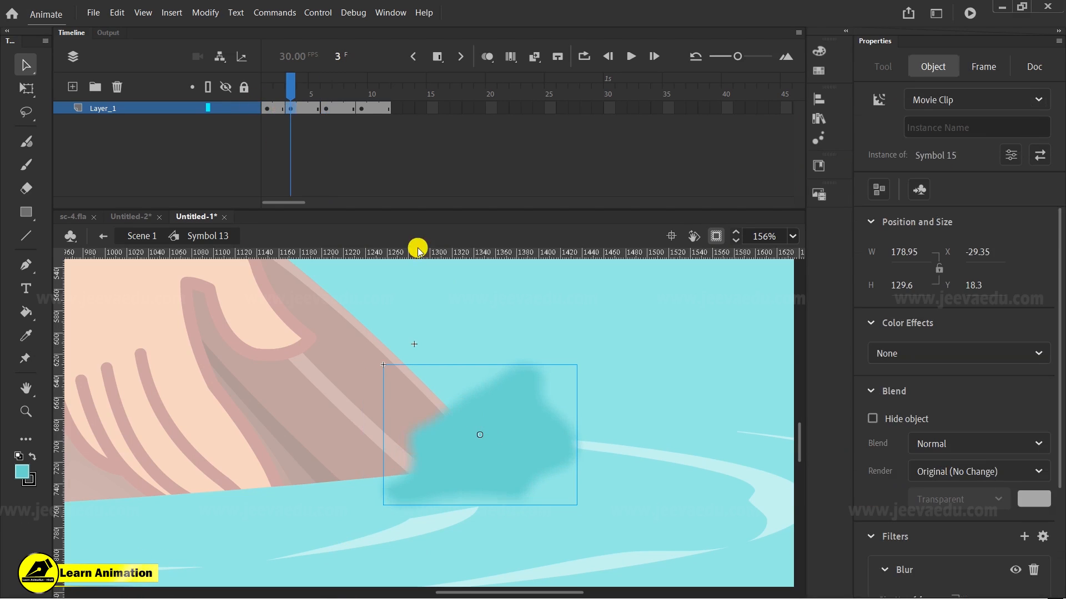
{"action": "left_click_drag", "start_coordinate": [1061, 336], "coordinate": [1062, 443]}
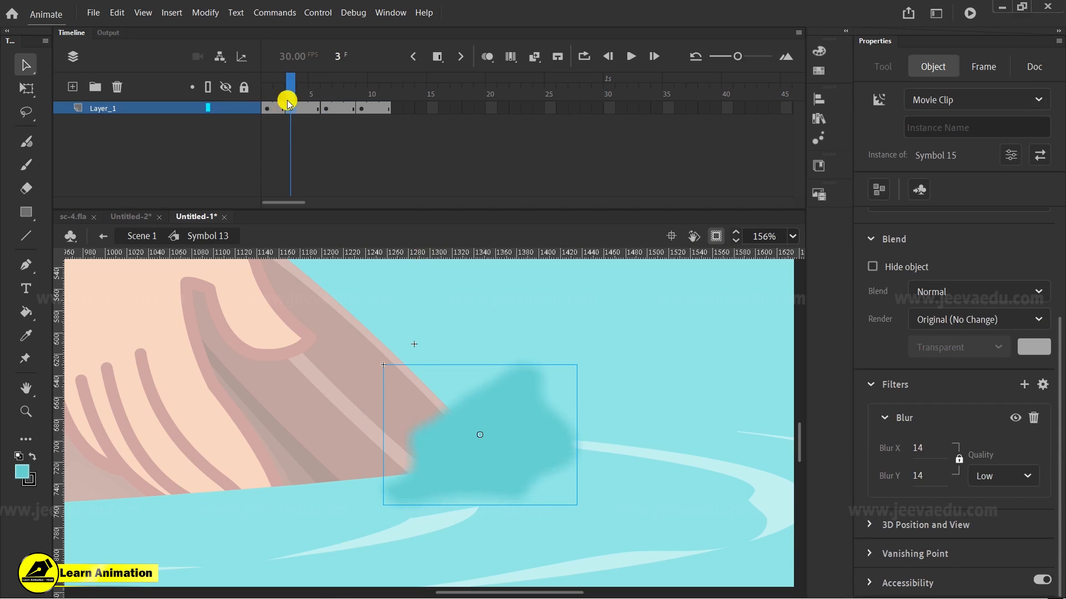
{"action": "left_click", "coordinate": [326, 108]}
{"action": "left_click", "coordinate": [535, 416]}
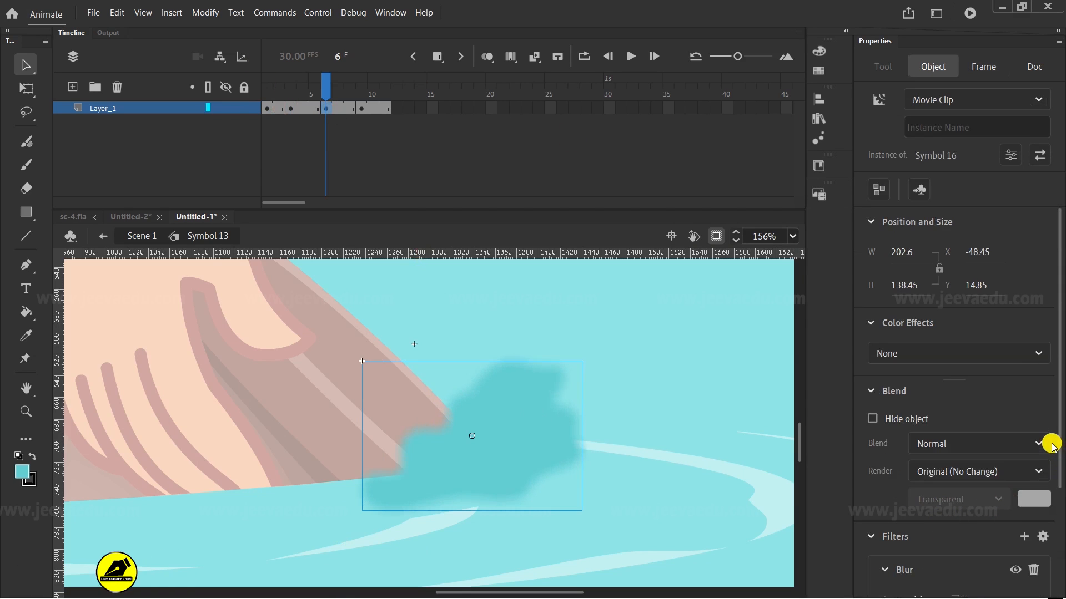
{"action": "left_click_drag", "start_coordinate": [1053, 449], "coordinate": [1059, 560]}
{"action": "type", "text": "15"}
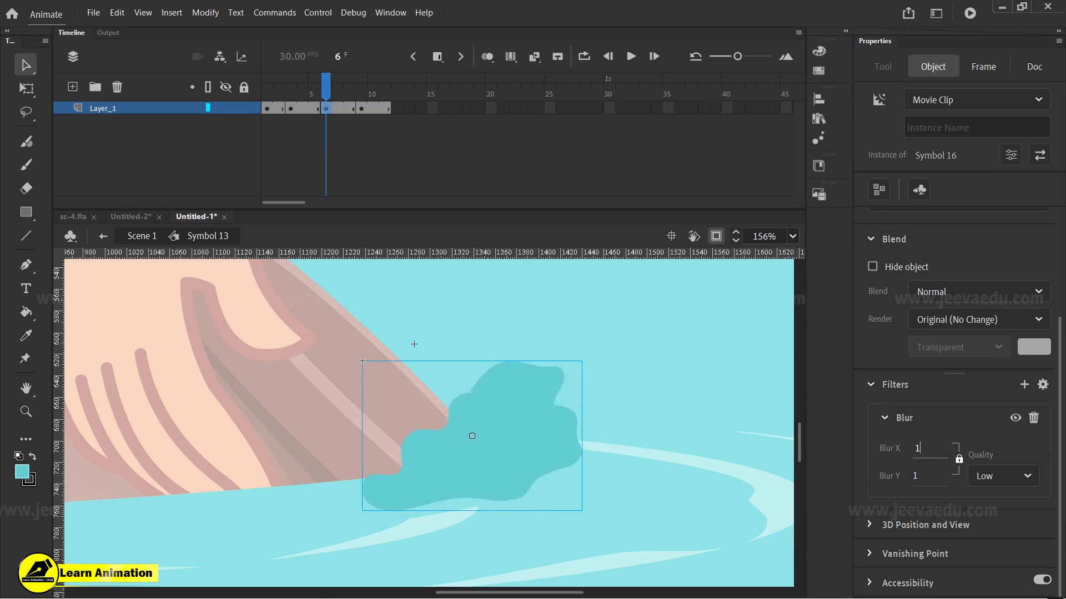
Step: Convert the frame 9 splash drawing to a symbol and set its instance to Movie Clip
{"action": "left_click", "coordinate": [361, 108]}
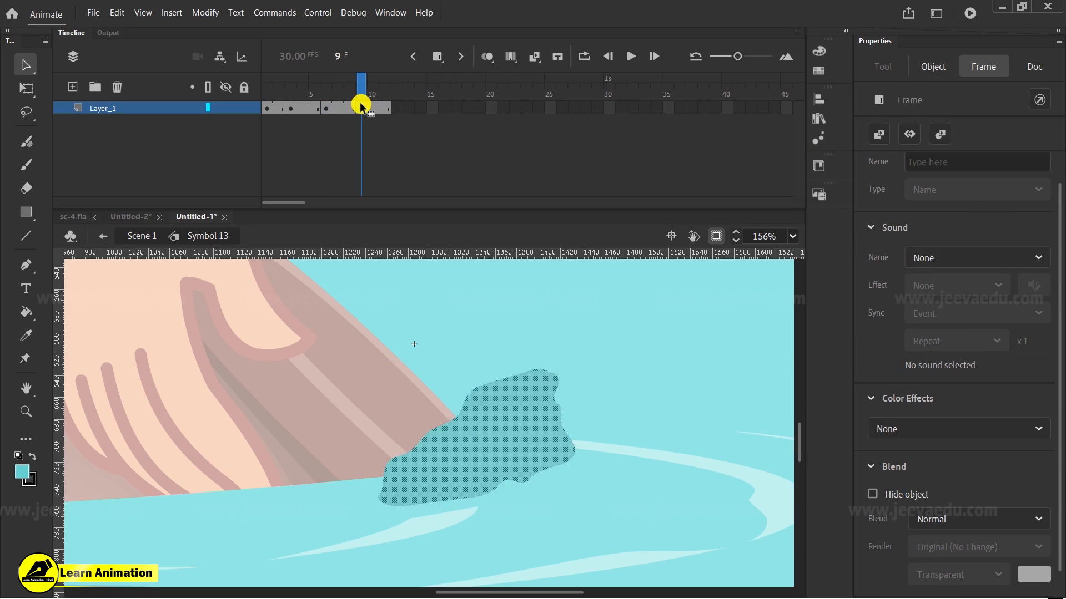
{"action": "key", "text": "F8"}
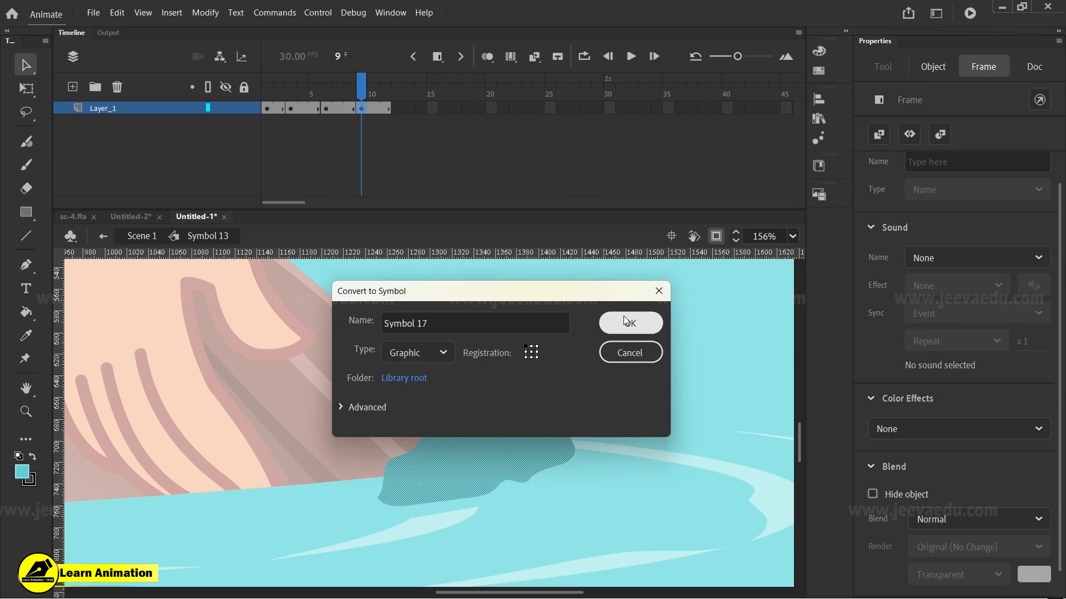
{"action": "left_click", "coordinate": [626, 321]}
{"action": "left_click", "coordinate": [990, 102]}
{"action": "left_click", "coordinate": [954, 122]}
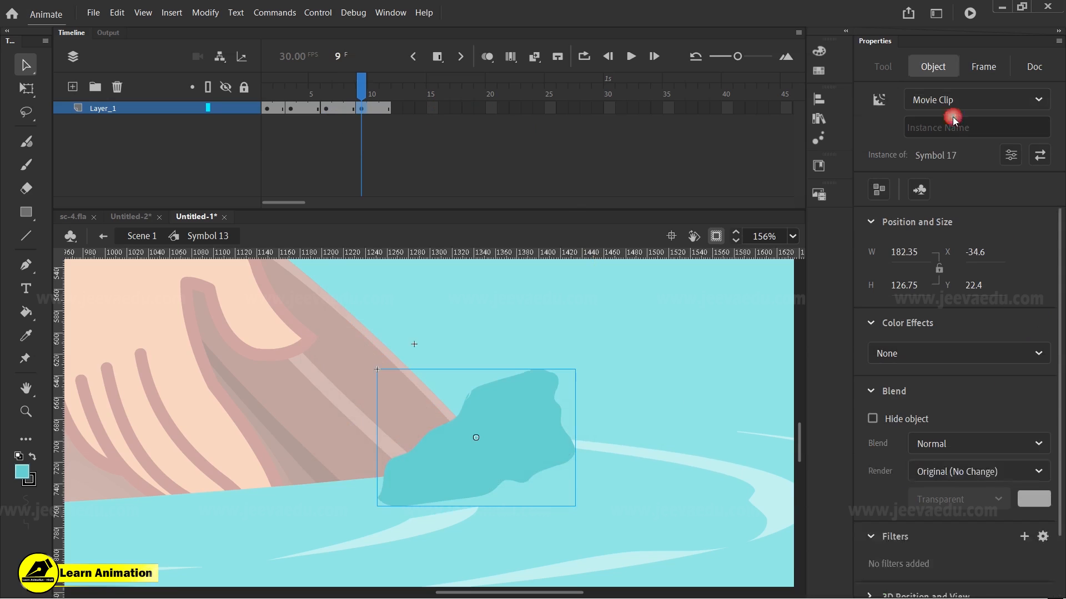
Step: Add a Blur filter to the frame 9 splash with Blur X and Y at 15
{"action": "left_click_drag", "start_coordinate": [1060, 259], "coordinate": [1061, 387]}
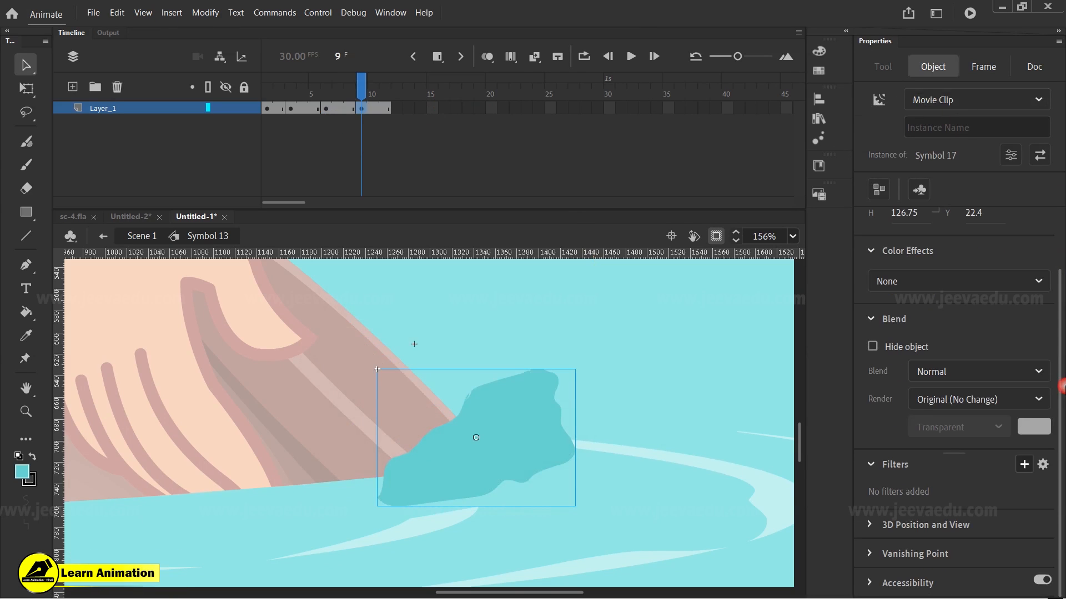
{"action": "left_click", "coordinate": [1024, 465]}
{"action": "left_click", "coordinate": [966, 339]}
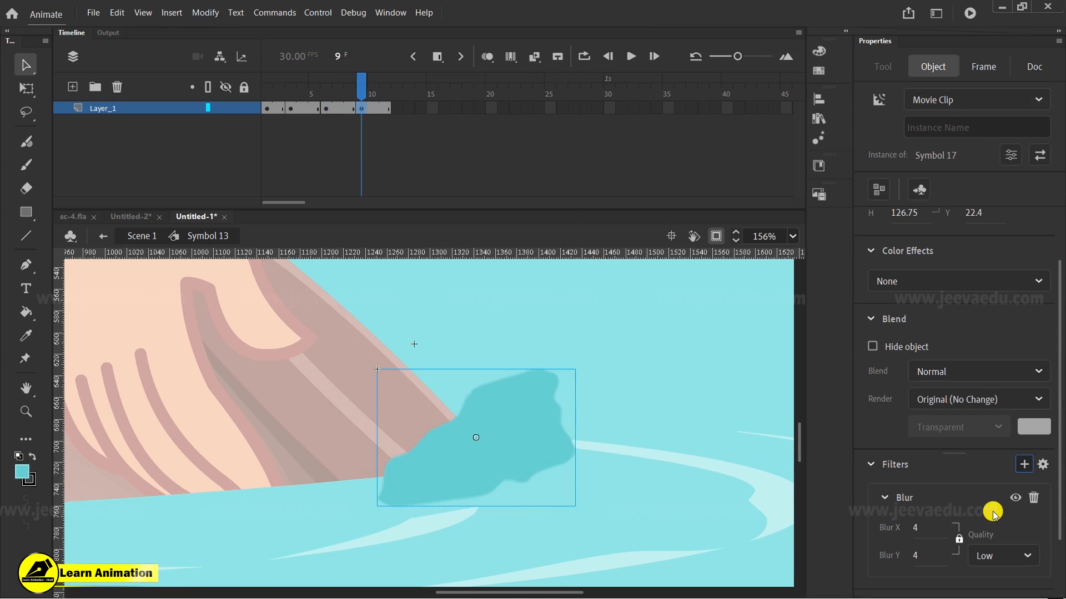
{"action": "left_click", "coordinate": [917, 533]}
{"action": "left_click", "coordinate": [917, 528]}
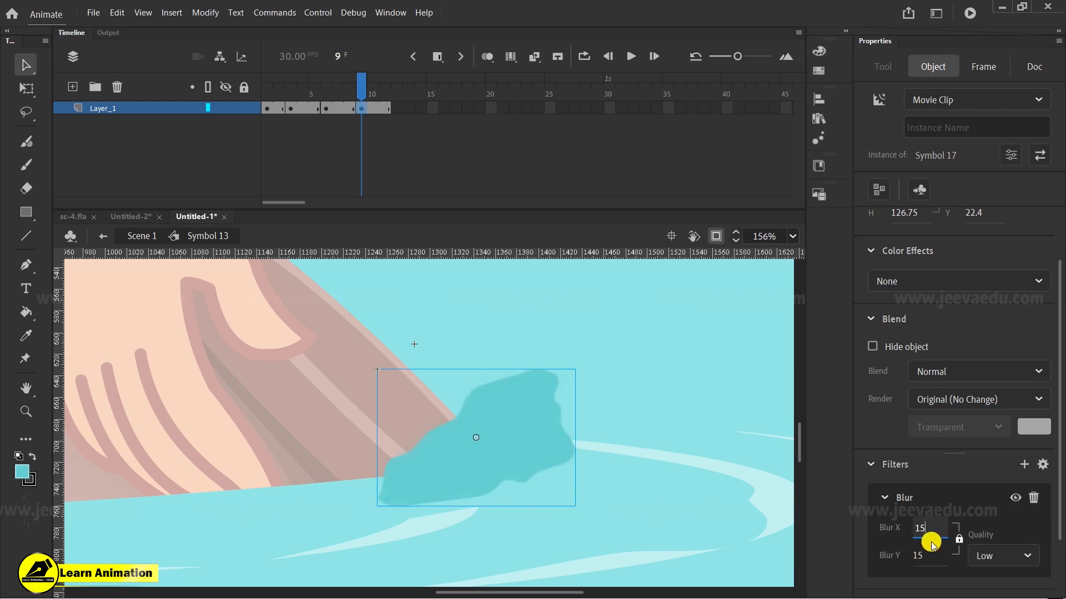
{"action": "left_click", "coordinate": [603, 413]}
{"action": "left_click_drag", "start_coordinate": [356, 97], "coordinate": [410, 100]}
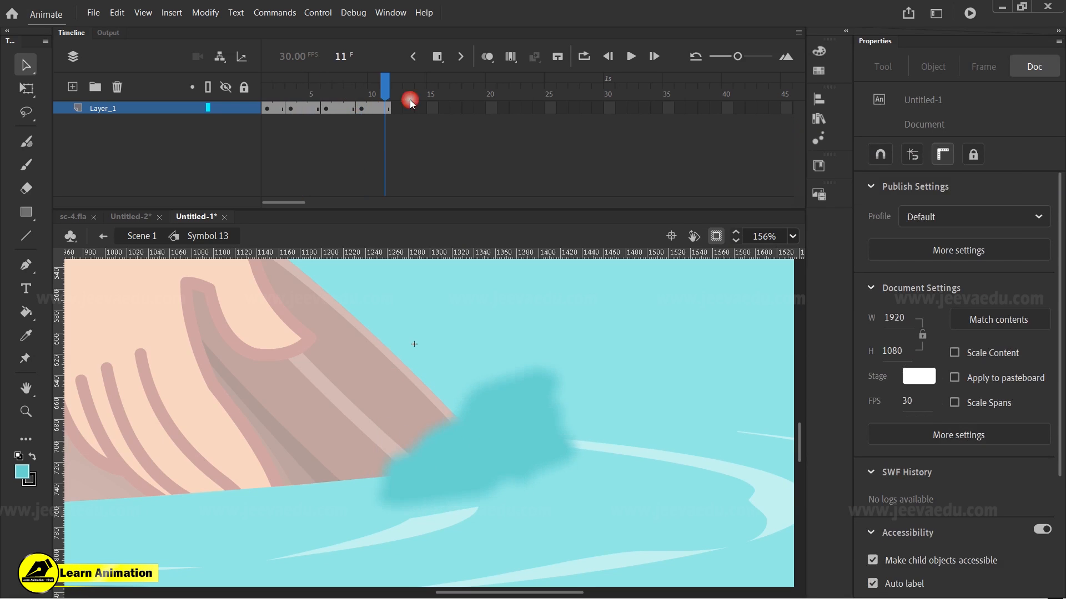
Step: Return from Symbol 13 to Scene 1 and go to the splash keyframe at frame 39 on Layer_8
{"action": "left_click", "coordinate": [145, 239]}
{"action": "key", "text": "z"}
{"action": "left_click", "coordinate": [481, 490], "text": "alt"}
{"action": "left_click", "coordinate": [461, 428], "text": "alt"}
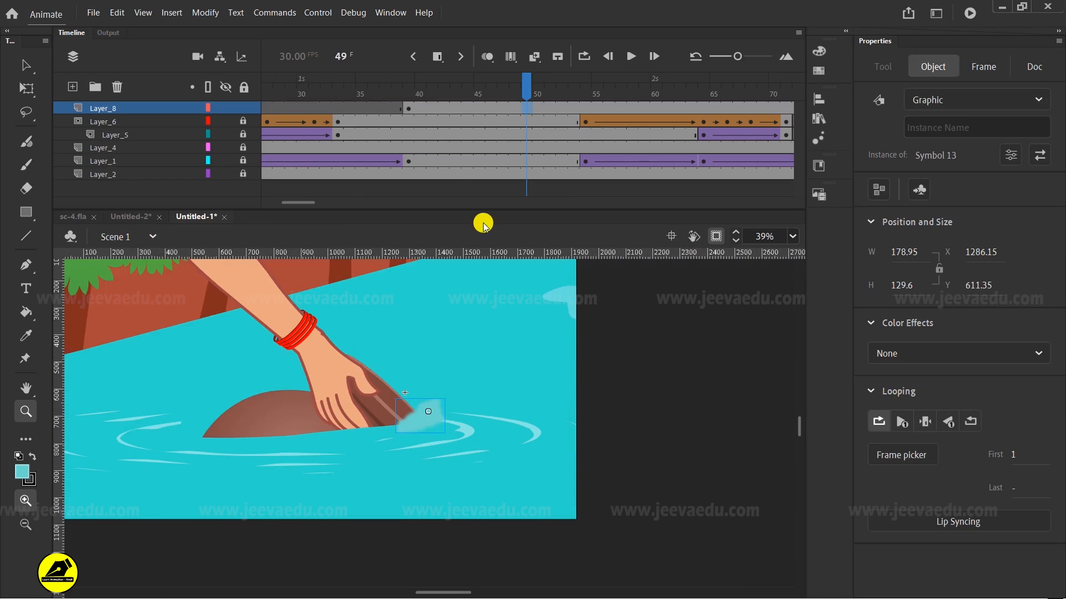
{"action": "mouse_move", "coordinate": [507, 93]}
{"action": "left_mouse_down"}
{"action": "mouse_move", "coordinate": [325, 105]}
{"action": "mouse_move", "coordinate": [470, 129]}
{"action": "mouse_move", "coordinate": [505, 102]}
{"action": "left_mouse_up"}
{"action": "left_click", "coordinate": [409, 109]}
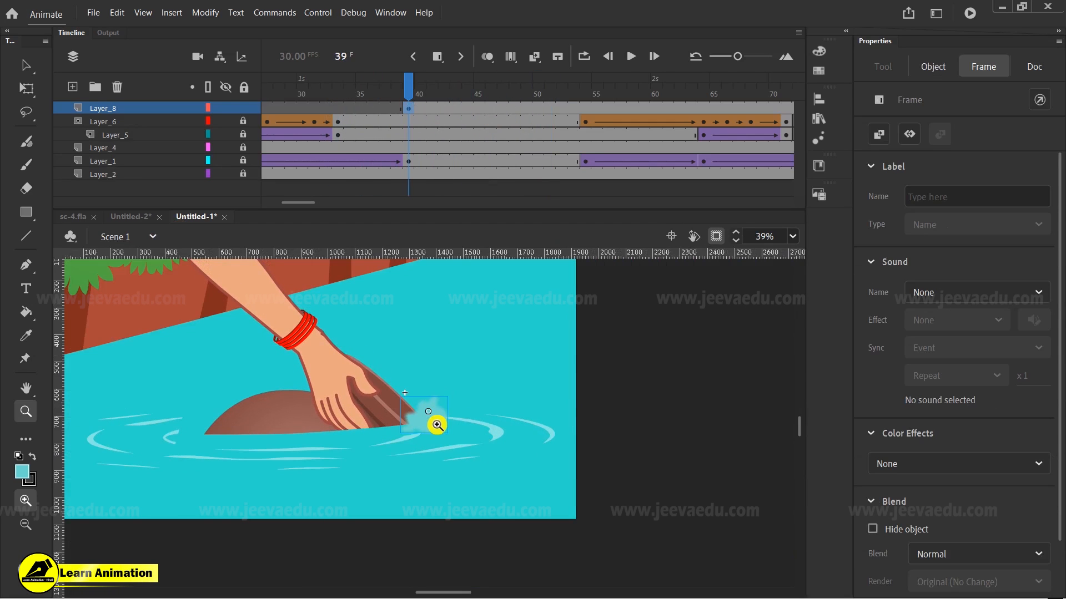
Step: Try an Alpha color effect on the frame 39 splash instance, ending at about 99%
{"action": "key", "text": "v"}
{"action": "left_click", "coordinate": [427, 413]}
{"action": "left_click", "coordinate": [970, 354]}
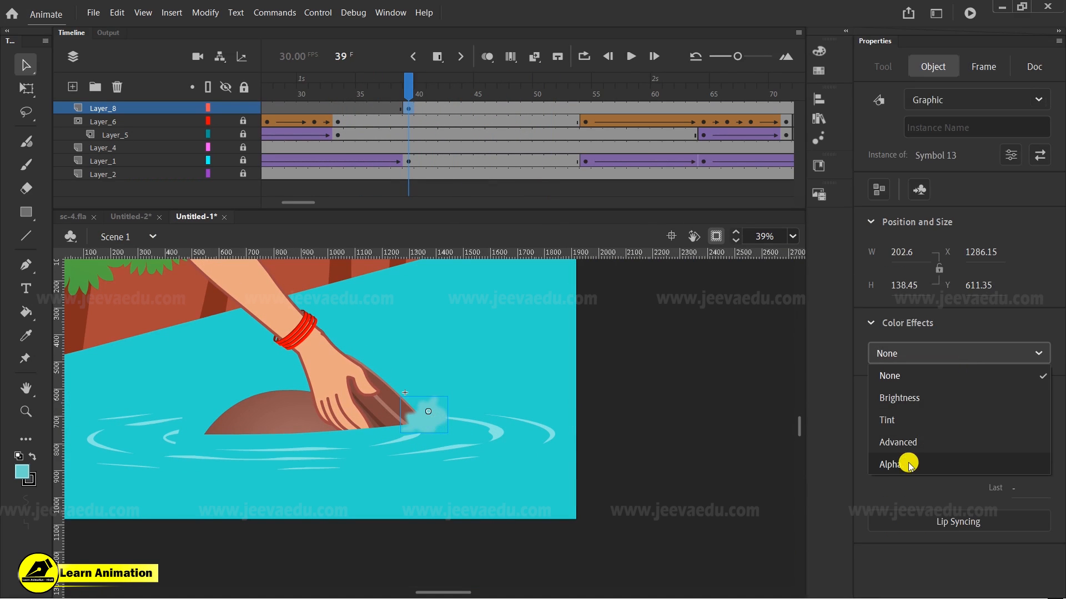
{"action": "left_click", "coordinate": [906, 464]}
{"action": "left_click_drag", "start_coordinate": [949, 390], "coordinate": [1053, 389]}
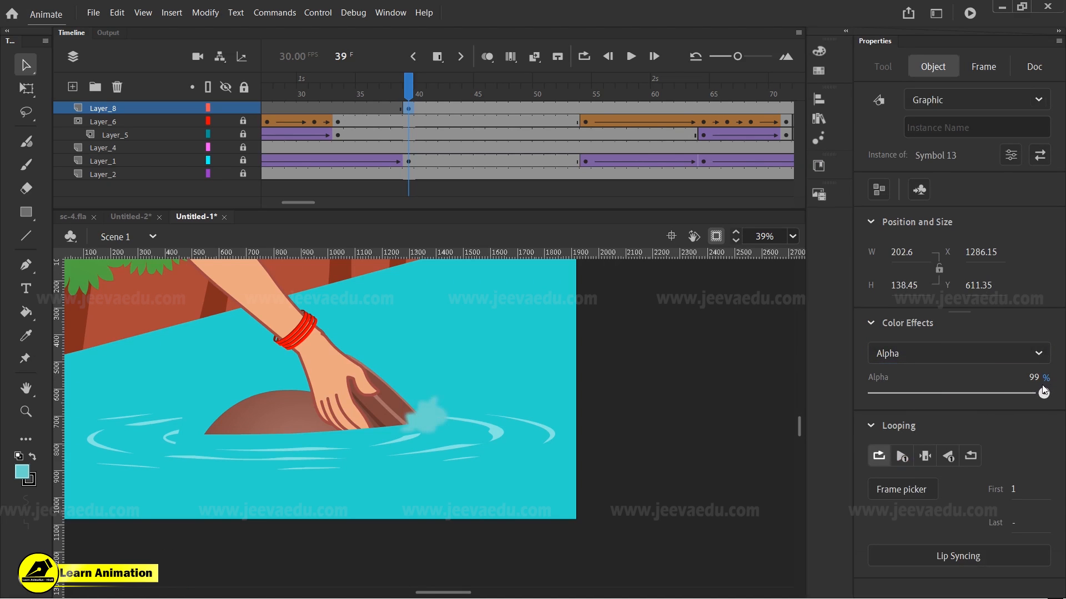
Step: Play the scene through the pot's dip and check the splash around frame 54
{"action": "left_click_drag", "start_coordinate": [409, 89], "coordinate": [240, 140]}
{"action": "key", "text": "Return"}
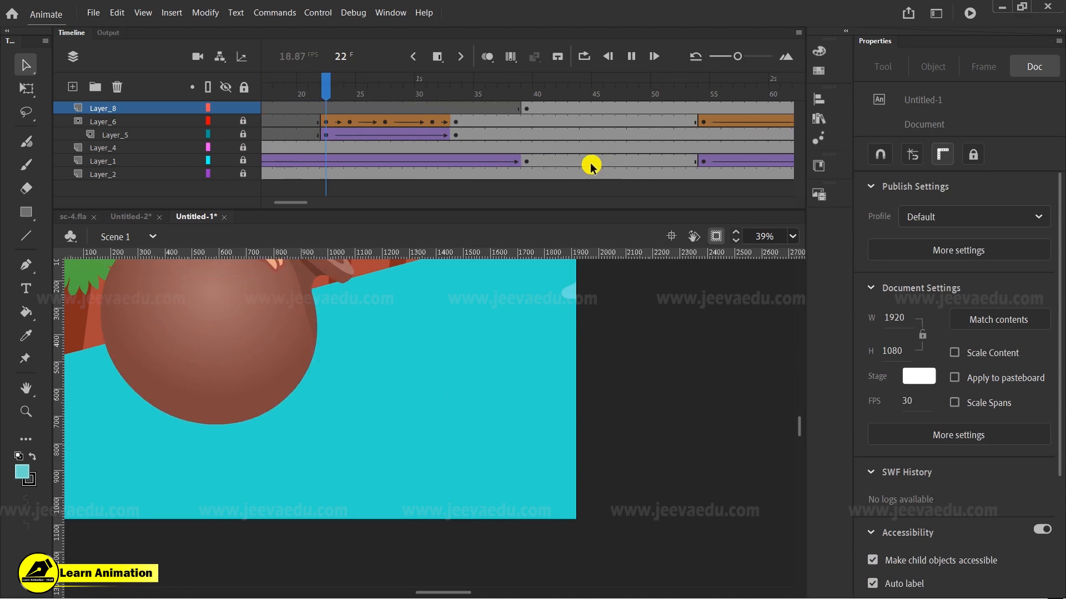
{"action": "key", "text": "Return"}
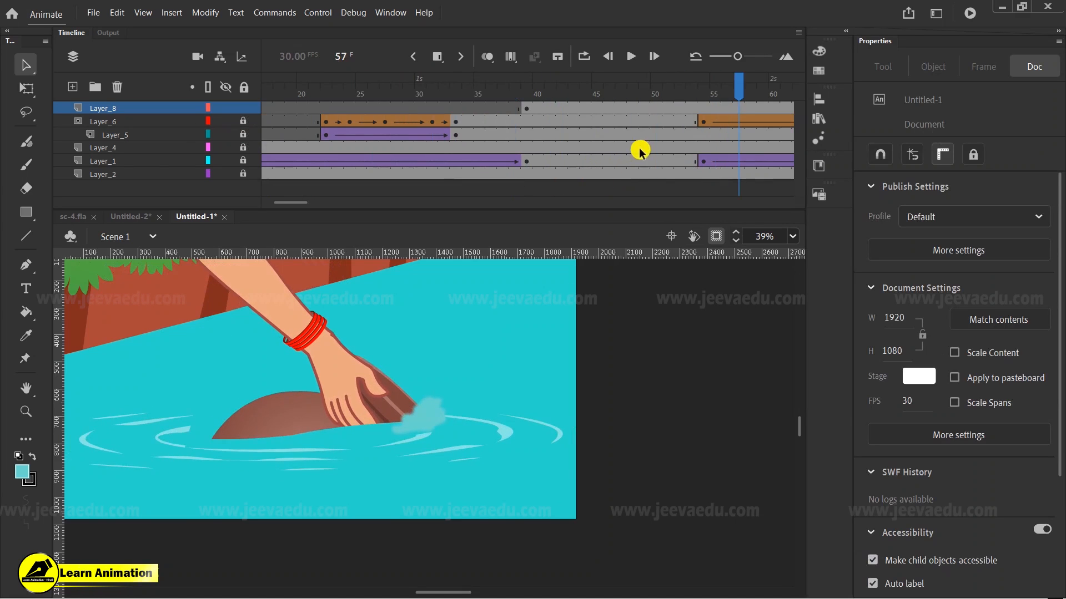
{"action": "mouse_move", "coordinate": [707, 95]}
{"action": "left_mouse_down"}
{"action": "mouse_move", "coordinate": [644, 103]}
{"action": "mouse_move", "coordinate": [708, 112]}
{"action": "left_mouse_up"}
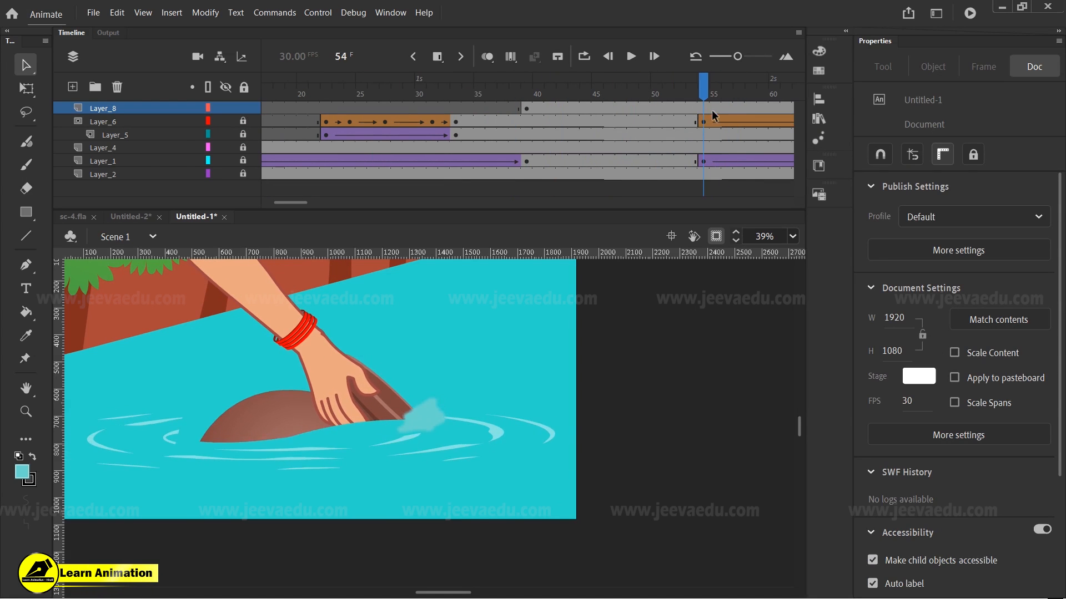
Step: Set the color effect of the frame 39 splash instance to None
{"action": "left_click", "coordinate": [526, 107]}
{"action": "left_click", "coordinate": [432, 423]}
{"action": "left_click", "coordinate": [888, 353]}
{"action": "left_click", "coordinate": [905, 373]}
Step: Play the scene repeatedly with the whole stage in view to review the splash timing against the pot's movement
{"action": "left_click", "coordinate": [526, 108]}
{"action": "key", "text": "Return"}
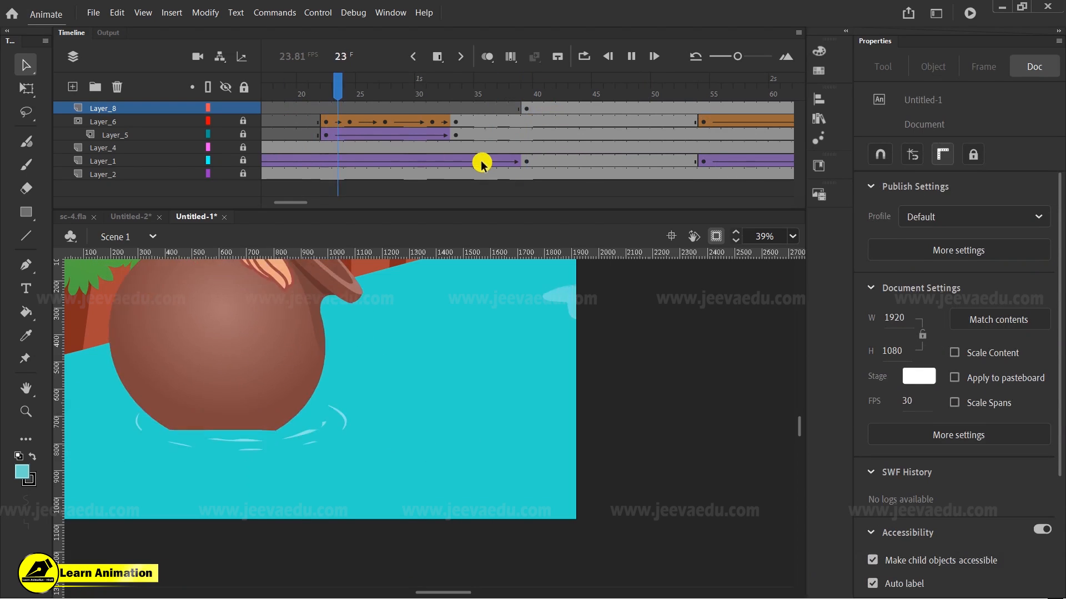
{"action": "key", "text": "Return"}
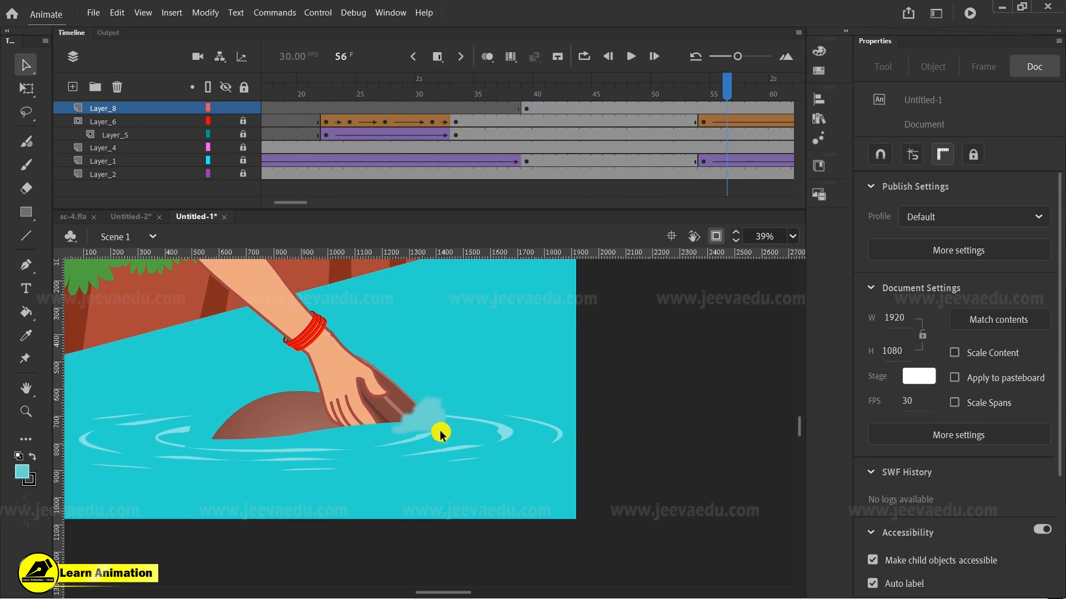
{"action": "left_click", "coordinate": [371, 414], "text": "ctrl+alt"}
{"action": "left_click", "coordinate": [397, 410], "text": "ctrl"}
{"action": "left_click_drag", "start_coordinate": [499, 490], "coordinate": [528, 507]}
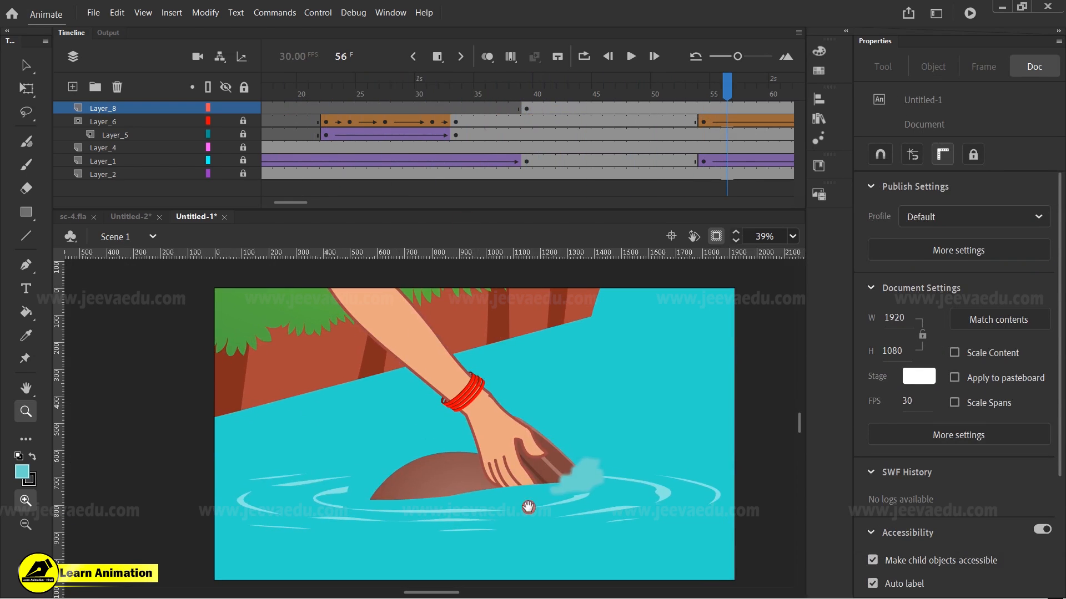
{"action": "left_click_drag", "start_coordinate": [685, 95], "coordinate": [300, 144]}
{"action": "key", "text": "Return"}
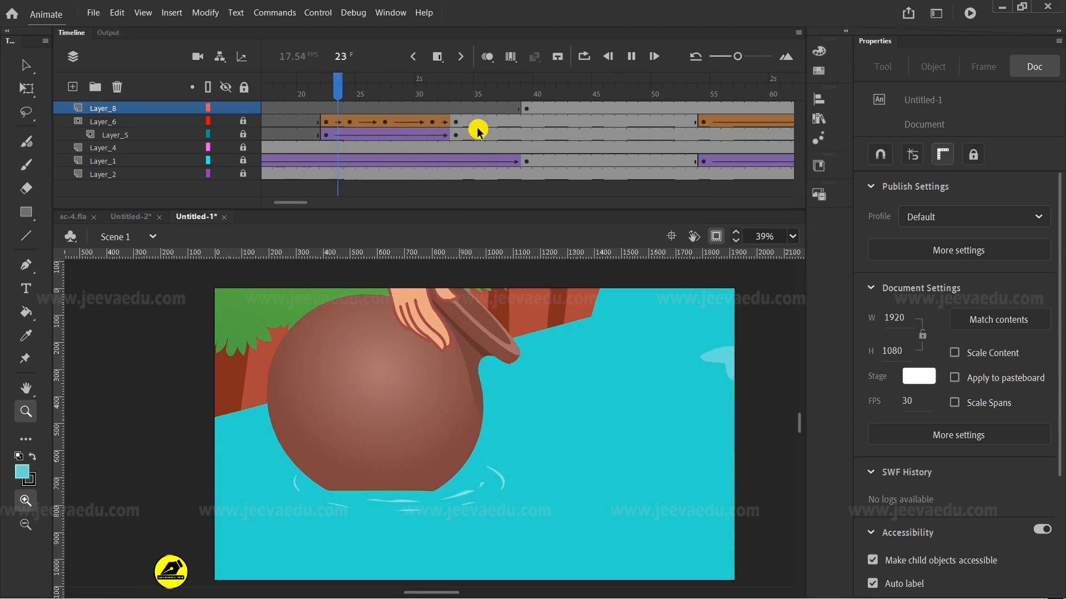
{"action": "key", "text": "Return"}
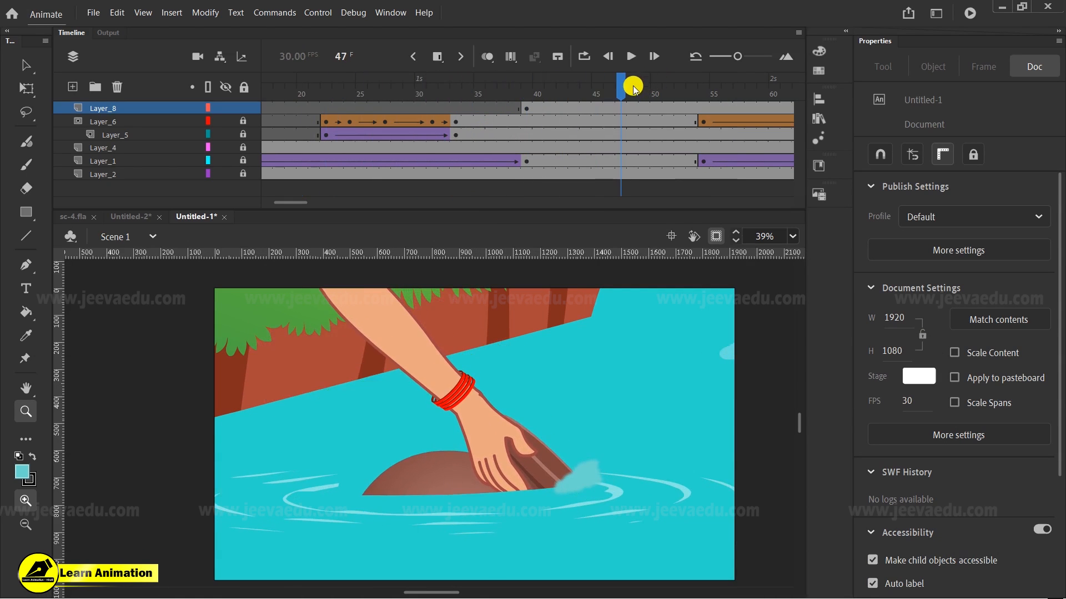
{"action": "key", "text": "Return"}
{"action": "key", "text": "Return"}
{"action": "left_click_drag", "start_coordinate": [699, 97], "coordinate": [602, 149]}
{"action": "key", "text": "Return"}
{"action": "key", "text": "Return"}
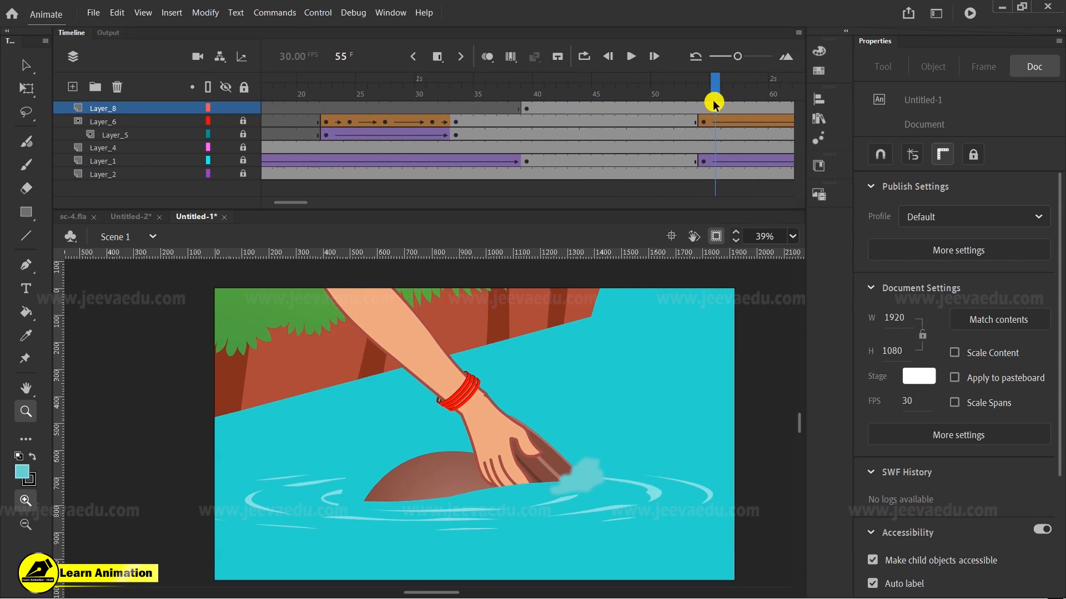
{"action": "key", "text": "Return"}
{"action": "key", "text": "Return"}
Step: Insert keyframes at frames 54 and 64 on Layer_8 and create a classic tween between them
{"action": "left_click_drag", "start_coordinate": [294, 89], "coordinate": [339, 109]}
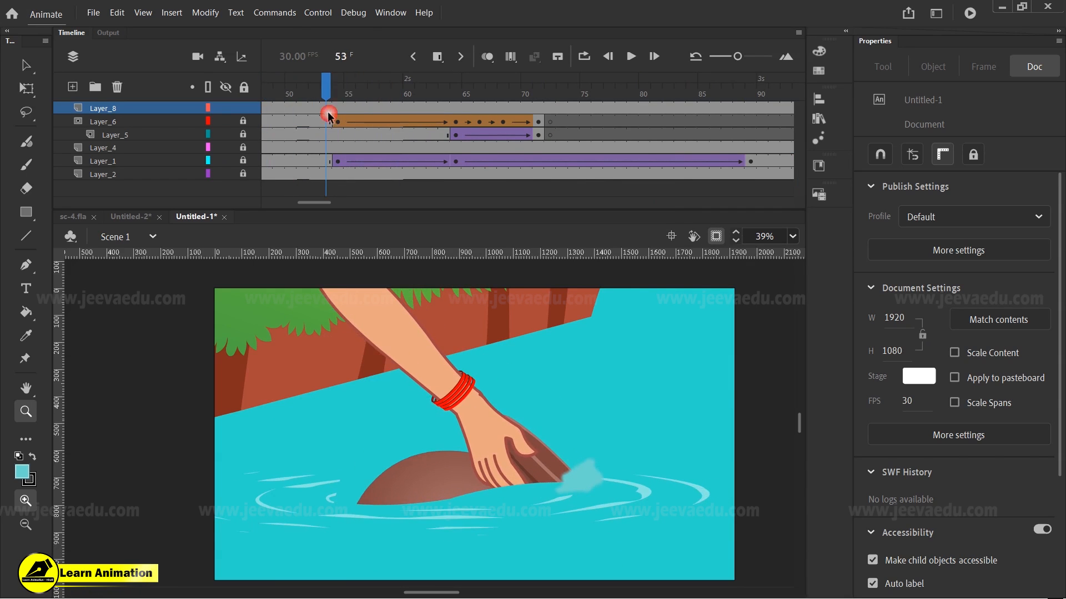
{"action": "left_click", "coordinate": [340, 108]}
{"action": "key", "text": "F7"}
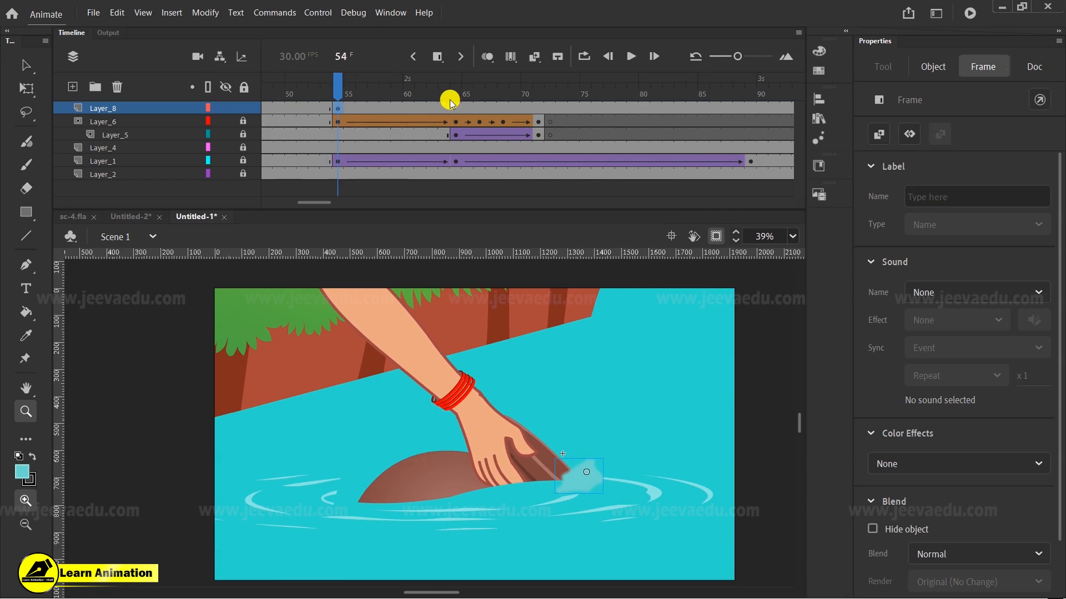
{"action": "left_click_drag", "start_coordinate": [408, 98], "coordinate": [456, 101]}
{"action": "key", "text": "F6"}
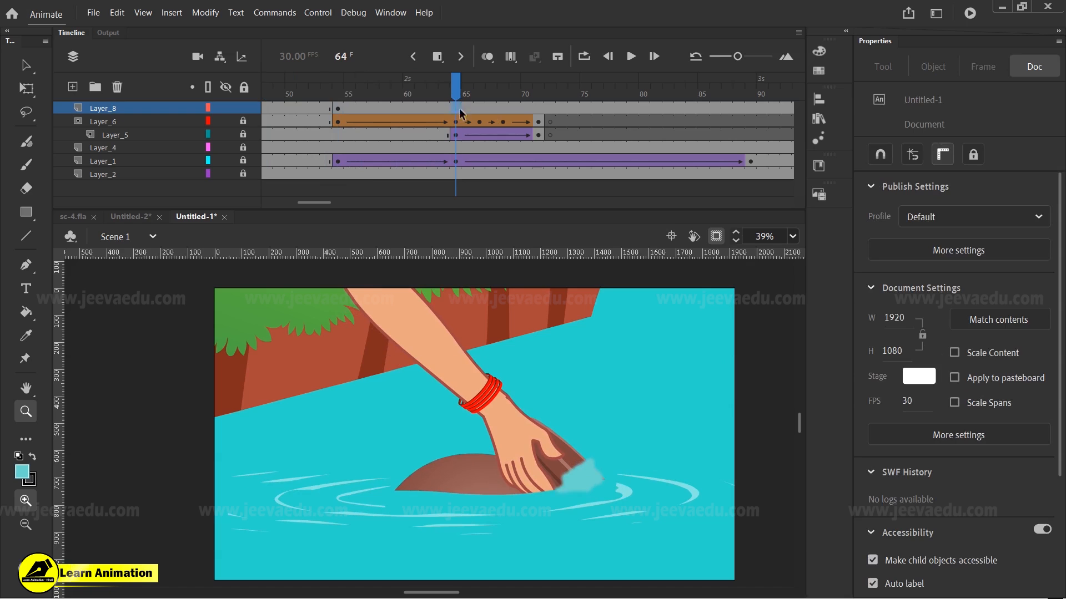
{"action": "right_click", "coordinate": [432, 106]}
{"action": "left_click", "coordinate": [494, 116]}
Step: Shift the frame 64 splash to the right so it follows the mouth of the pot
{"action": "left_click", "coordinate": [455, 109]}
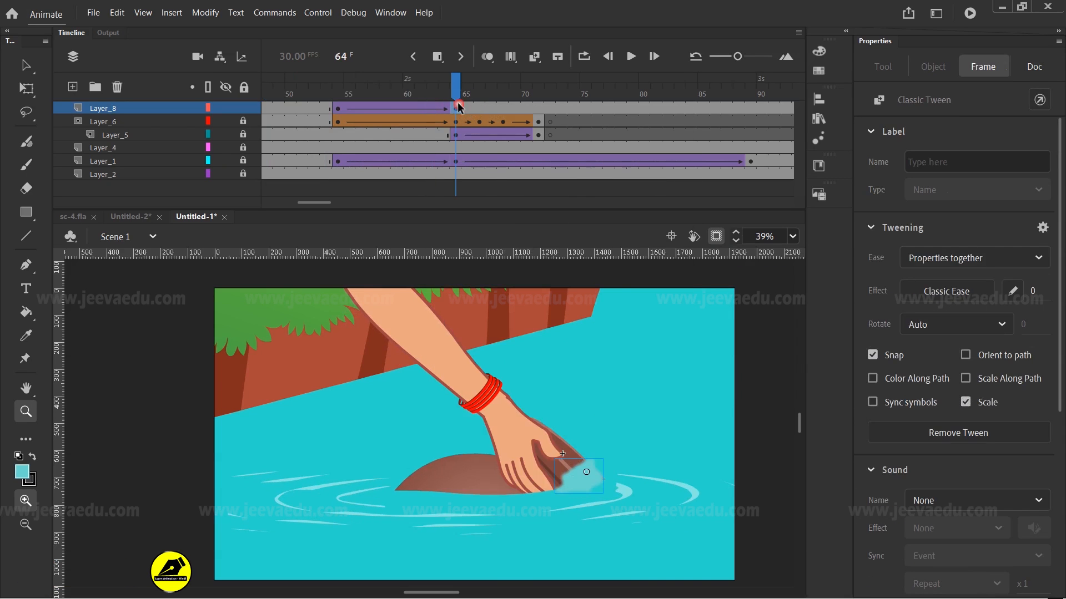
{"action": "key", "text": "v"}
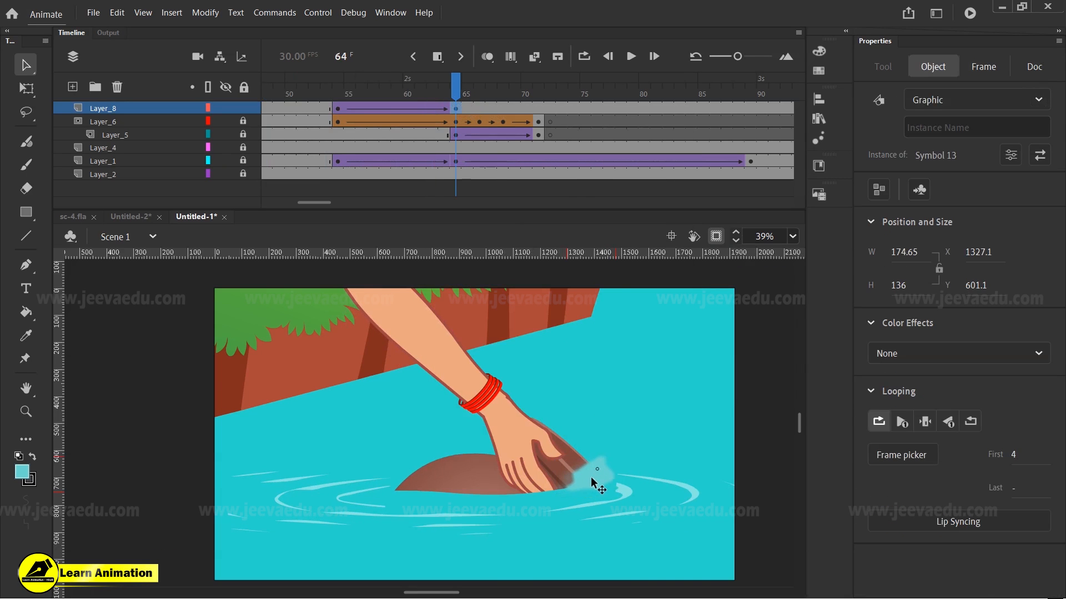
{"action": "left_click_drag", "start_coordinate": [455, 95], "coordinate": [465, 125]}
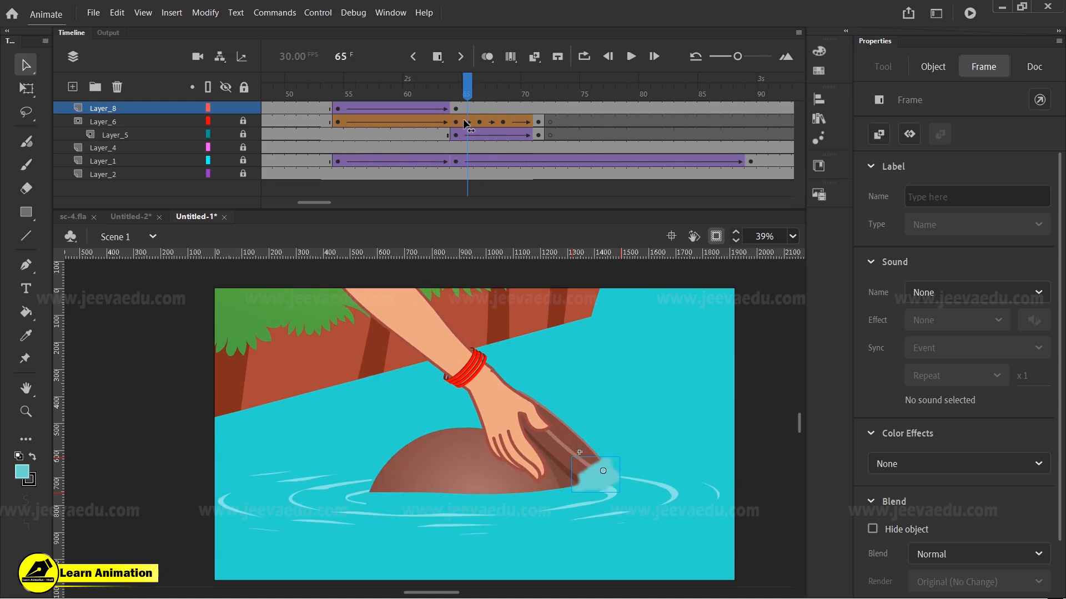
Step: Try blanking the splash on Layer_8 from frame 65 onward
{"action": "left_click", "coordinate": [470, 110]}
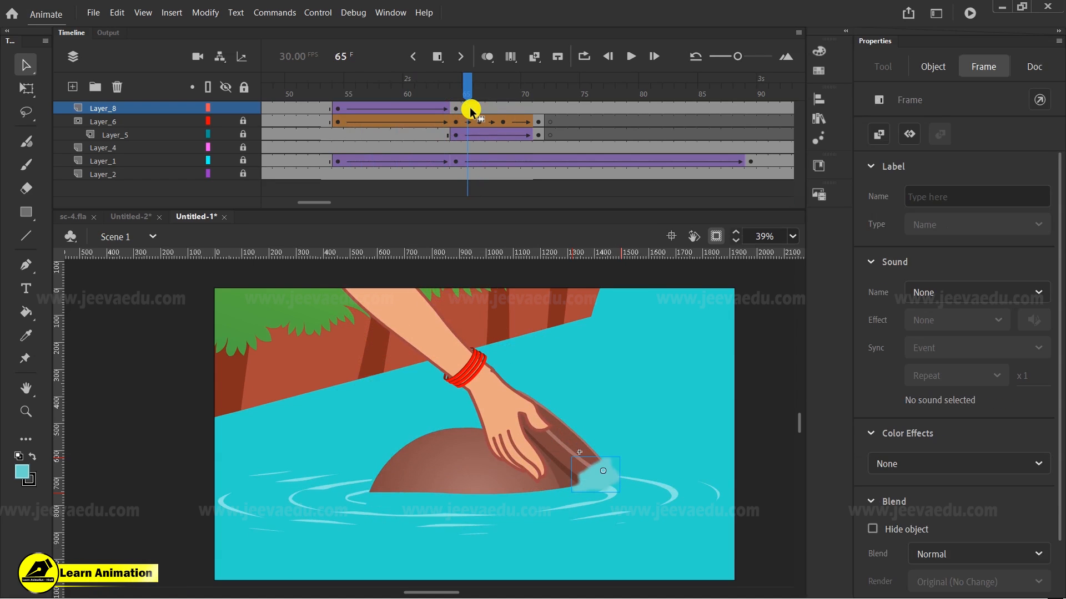
{"action": "left_click_drag", "start_coordinate": [470, 110], "coordinate": [464, 143]}
{"action": "left_click", "coordinate": [468, 110]}
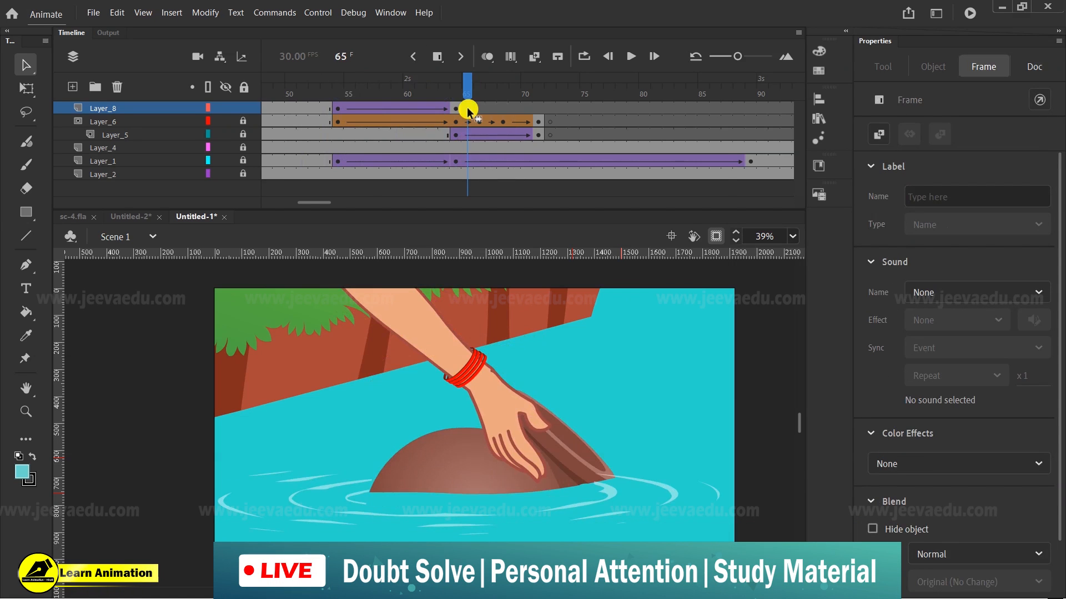
Step: Insert a keyframe at frame 65 on Layer_8 and shrink the splash to about 127 by 92 px
{"action": "right_click", "coordinate": [468, 111]}
{"action": "left_click", "coordinate": [478, 123]}
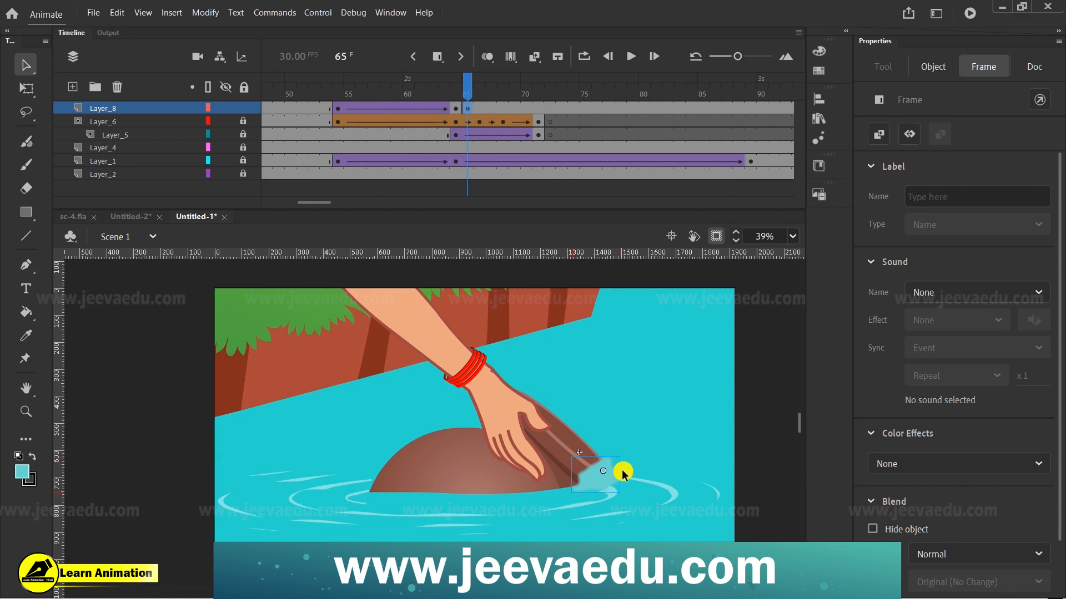
{"action": "key", "text": "q"}
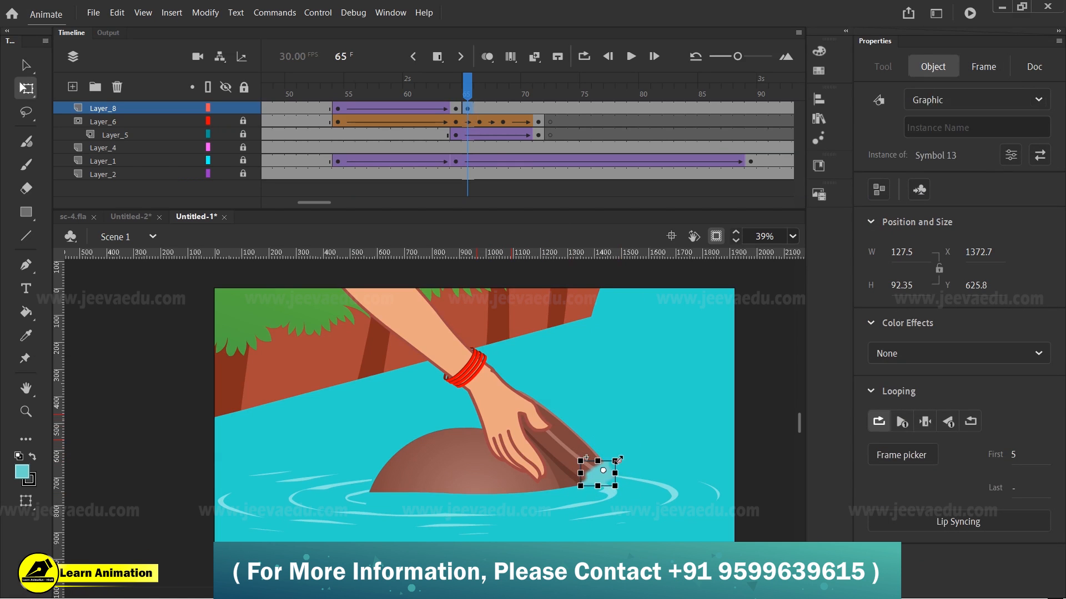
Step: End the splash with a blank keyframe at frame 66 on Layer_8
{"action": "left_click", "coordinate": [477, 111]}
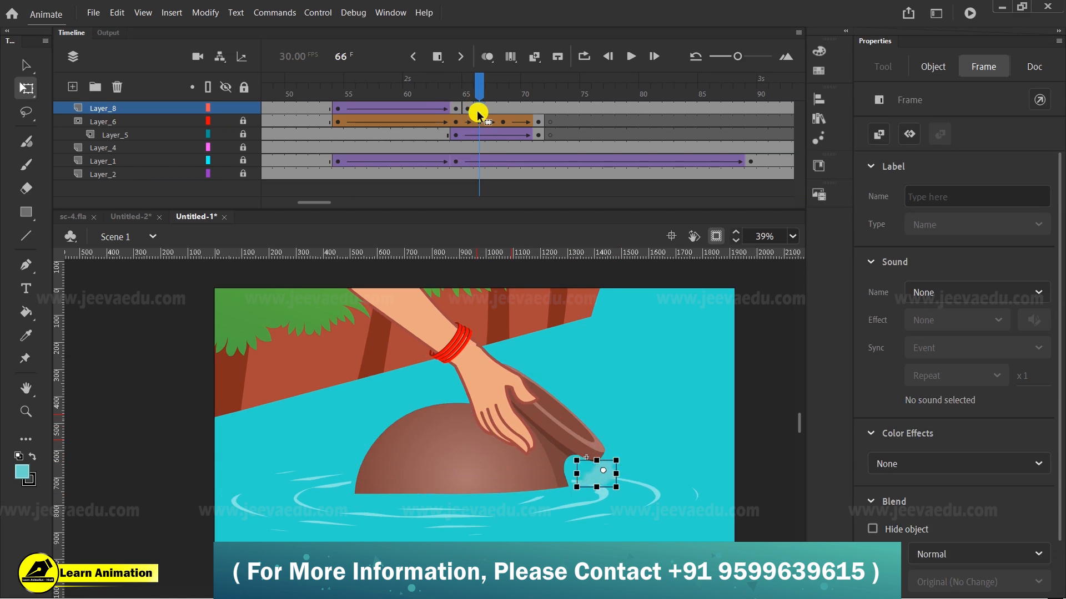
{"action": "left_click_drag", "start_coordinate": [478, 114], "coordinate": [503, 192]}
Step: Move the frame 89 pot on Layer_1 up completely off the stage and lock all layers
{"action": "key", "text": "v"}
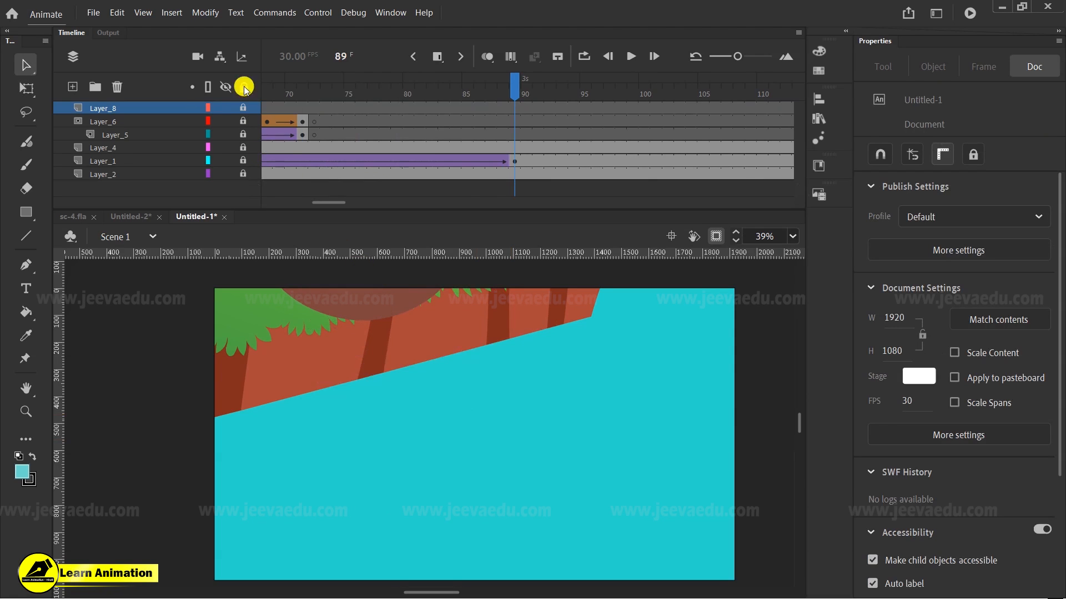
{"action": "left_click", "coordinate": [365, 296]}
{"action": "left_click_drag", "start_coordinate": [368, 313], "coordinate": [366, 279]}
{"action": "left_click", "coordinate": [245, 89]}
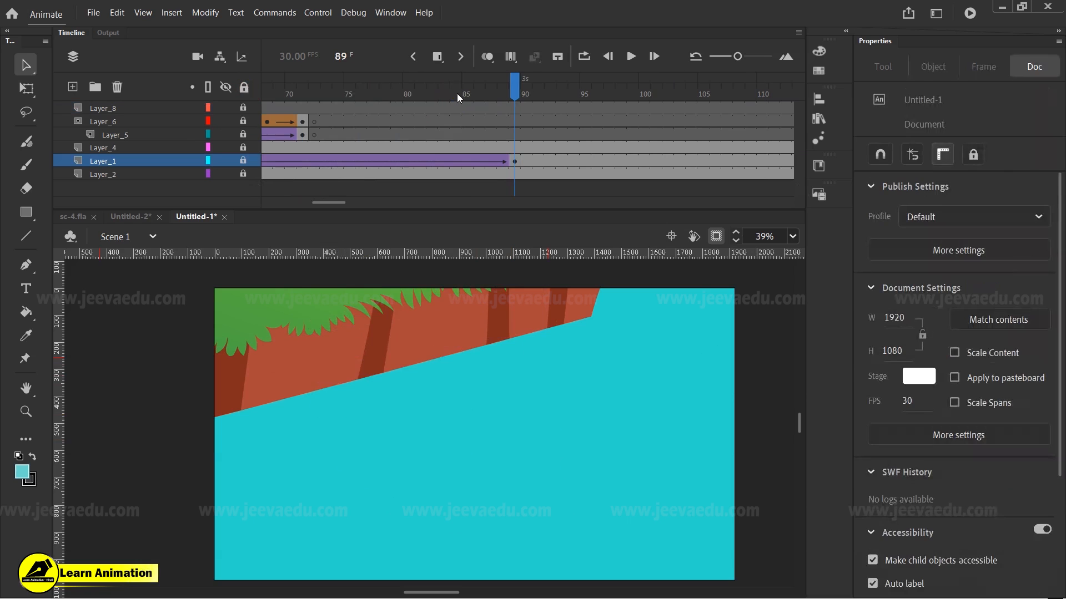
Step: Play the animation to review the splash ending and the pot's exit from the stage
{"action": "key", "text": "Return"}
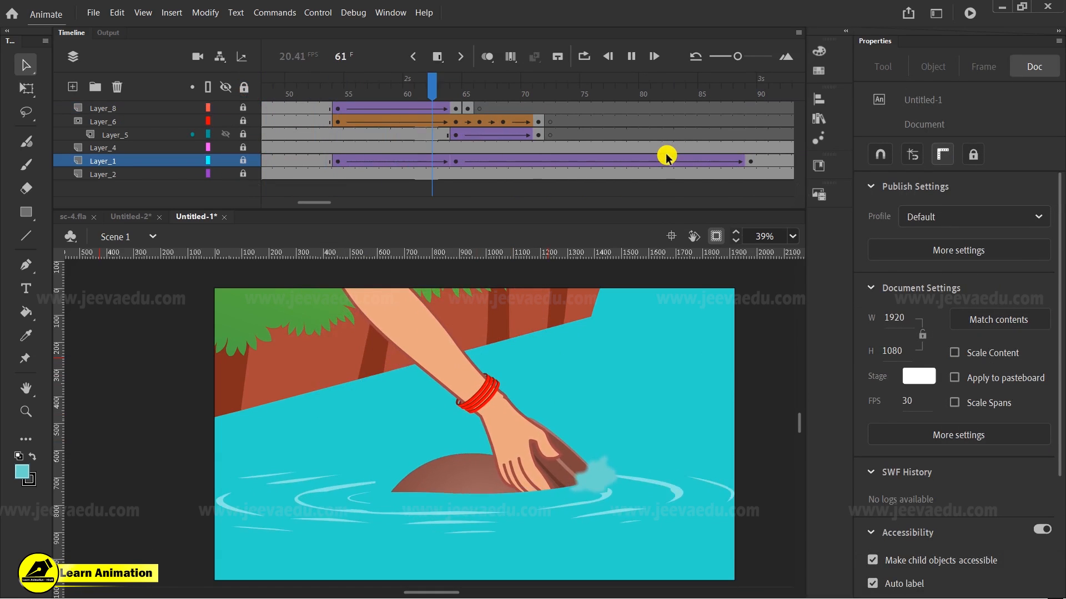
{"action": "key", "text": "Return"}
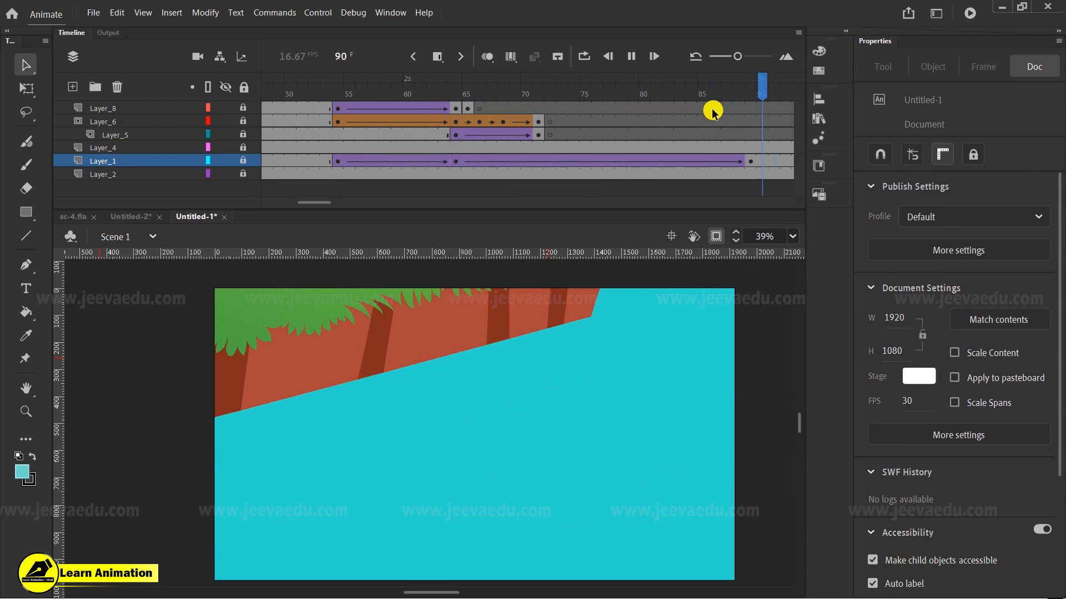
Step: Remove the frames from 96 onward on every layer and copy the frame 1 keyframes of Layer_1 and Layer_2 to frame 96
{"action": "left_click_drag", "start_coordinate": [327, 93], "coordinate": [794, 174]}
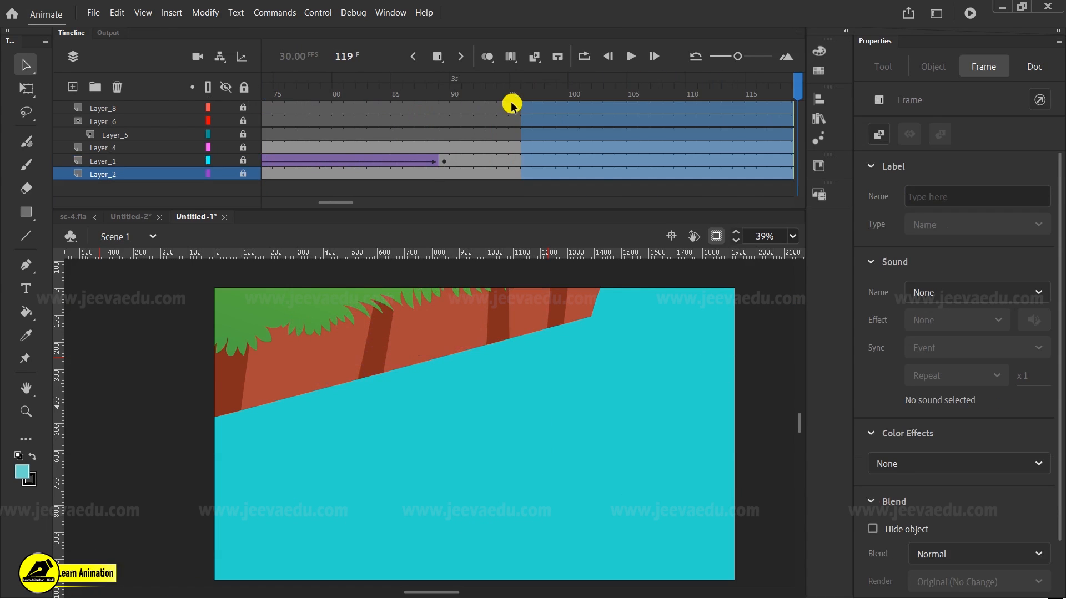
{"action": "key", "text": "shift+F5"}
{"action": "left_click_drag", "start_coordinate": [340, 203], "coordinate": [241, 200]}
{"action": "left_click", "coordinate": [275, 117]}
{"action": "left_click_drag", "start_coordinate": [273, 93], "coordinate": [259, 90]}
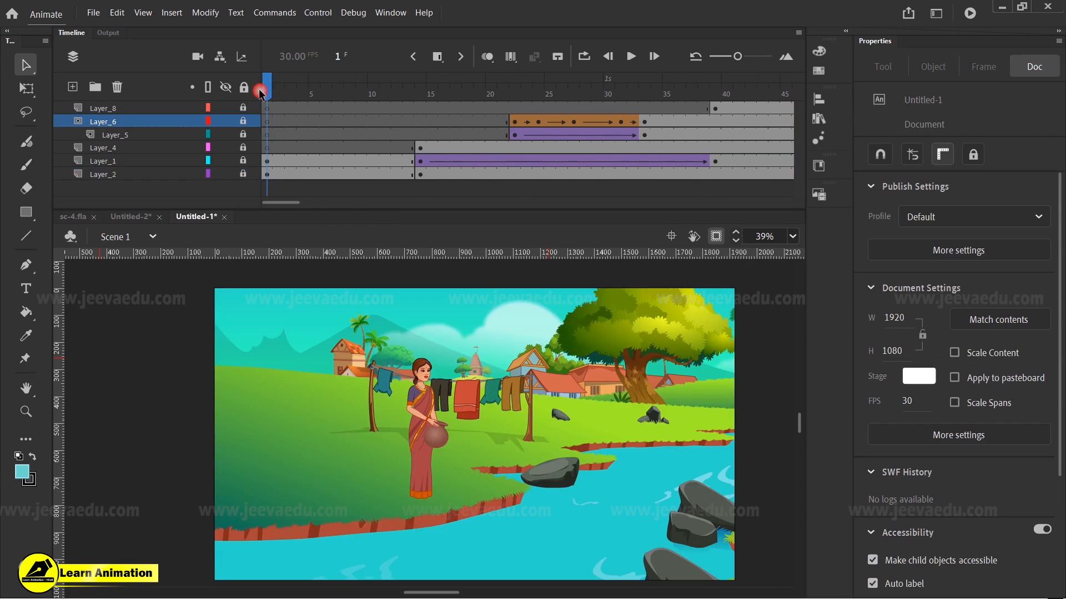
{"action": "left_click_drag", "start_coordinate": [268, 161], "coordinate": [713, 178]}
{"action": "left_click_drag", "start_coordinate": [508, 180], "coordinate": [504, 177]}
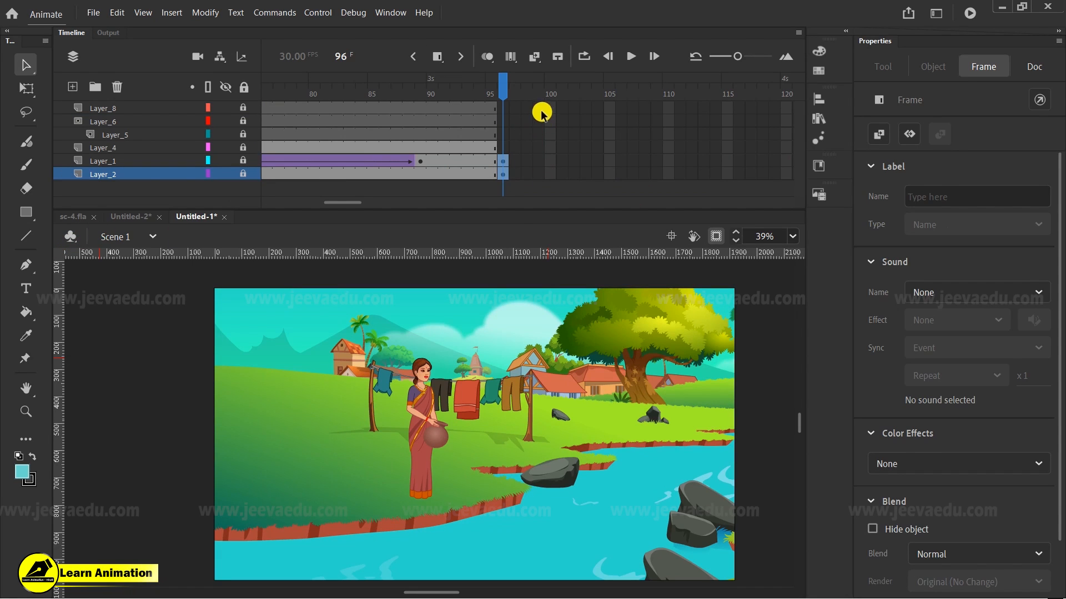
Step: Extend all layers beyond frame 120 and insert a blank keyframe at frame 96 on Layer_4
{"action": "left_click_drag", "start_coordinate": [565, 131], "coordinate": [698, 214]}
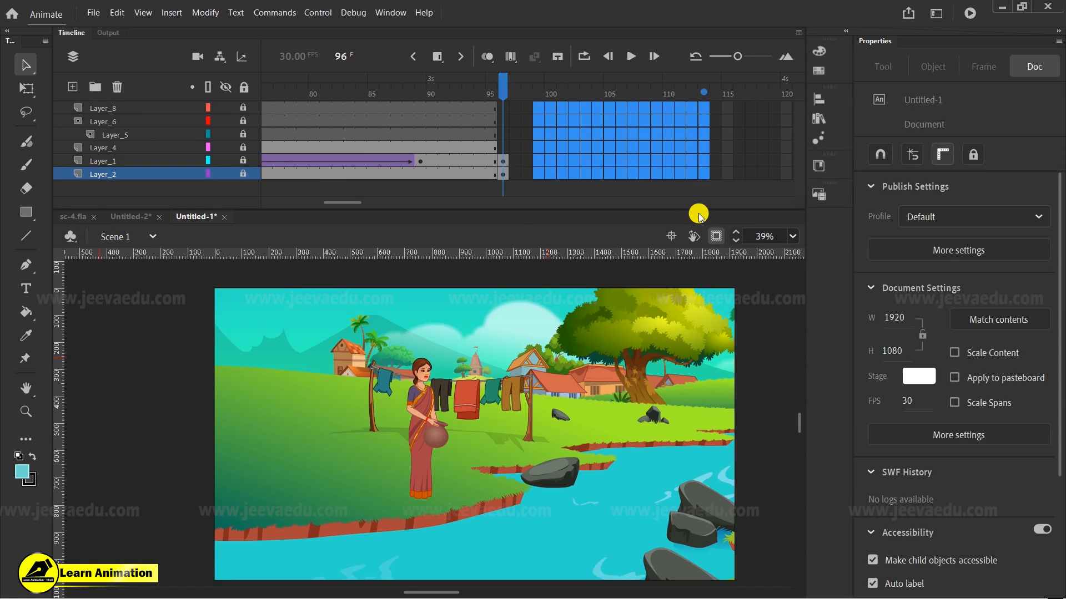
{"action": "key", "text": "F5"}
{"action": "left_click_drag", "start_coordinate": [696, 91], "coordinate": [503, 88]}
{"action": "left_click", "coordinate": [502, 147]}
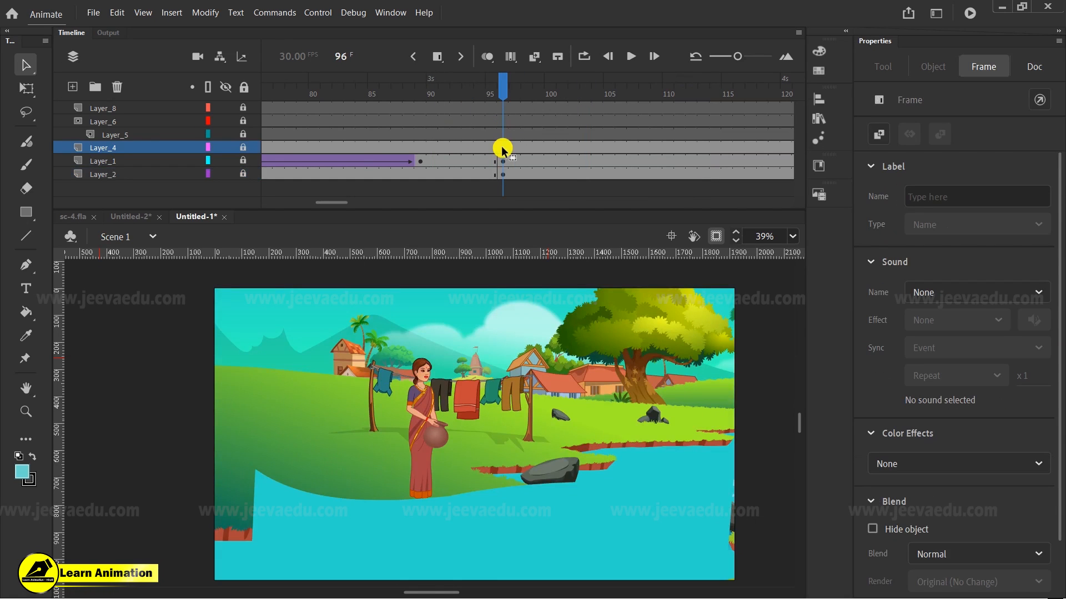
{"action": "key", "text": "F7"}
{"action": "left_click_drag", "start_coordinate": [503, 89], "coordinate": [408, 130]}
{"action": "left_click_drag", "start_coordinate": [476, 140], "coordinate": [502, 139]}
Step: Unlock all layers and open the woman's symbol at frame 96 of Layer_1 for editing
{"action": "left_click", "coordinate": [433, 436]}
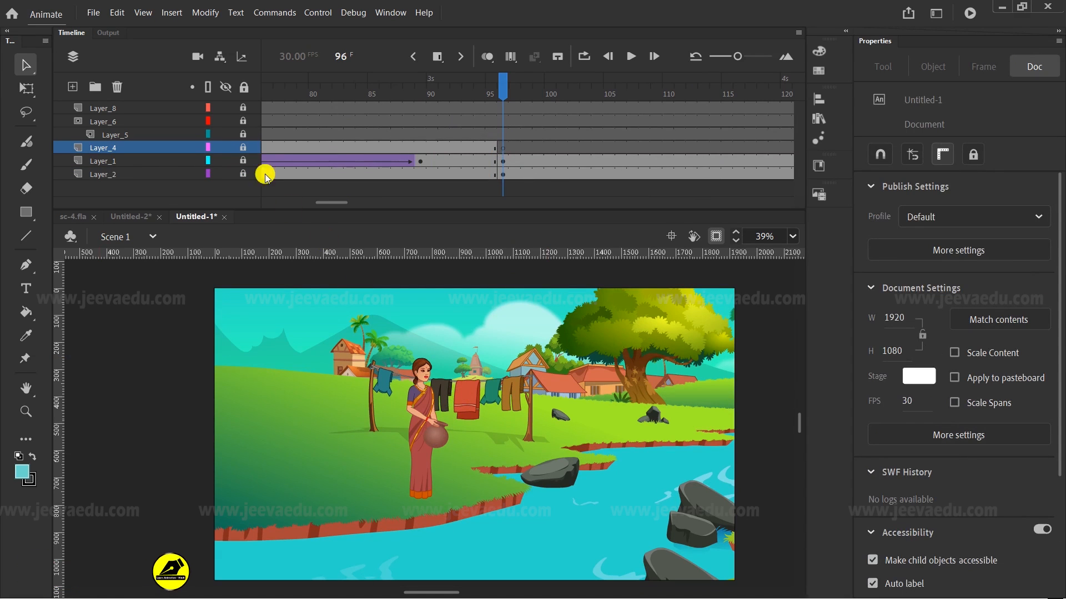
{"action": "left_click", "coordinate": [419, 427]}
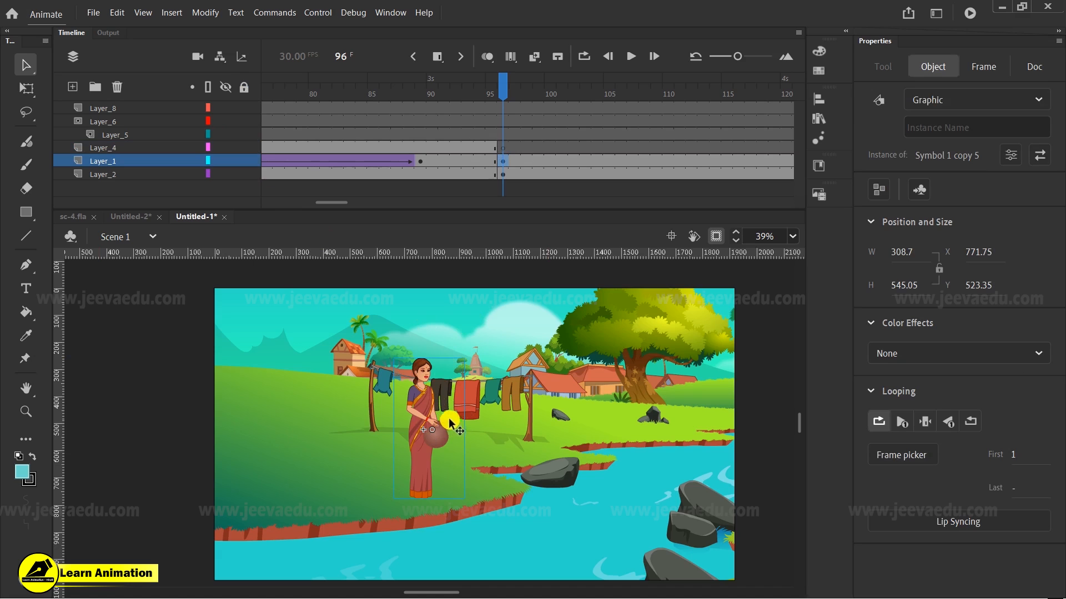
{"action": "double_click", "coordinate": [427, 427]}
Step: Insert keyframes at frame 21 on all layers of the woman's symbol
{"action": "left_click_drag", "start_coordinate": [311, 118], "coordinate": [435, 142]}
{"action": "left_click_drag", "start_coordinate": [438, 96], "coordinate": [505, 209]}
{"action": "left_click", "coordinate": [434, 133]}
{"action": "key", "text": "F6"}
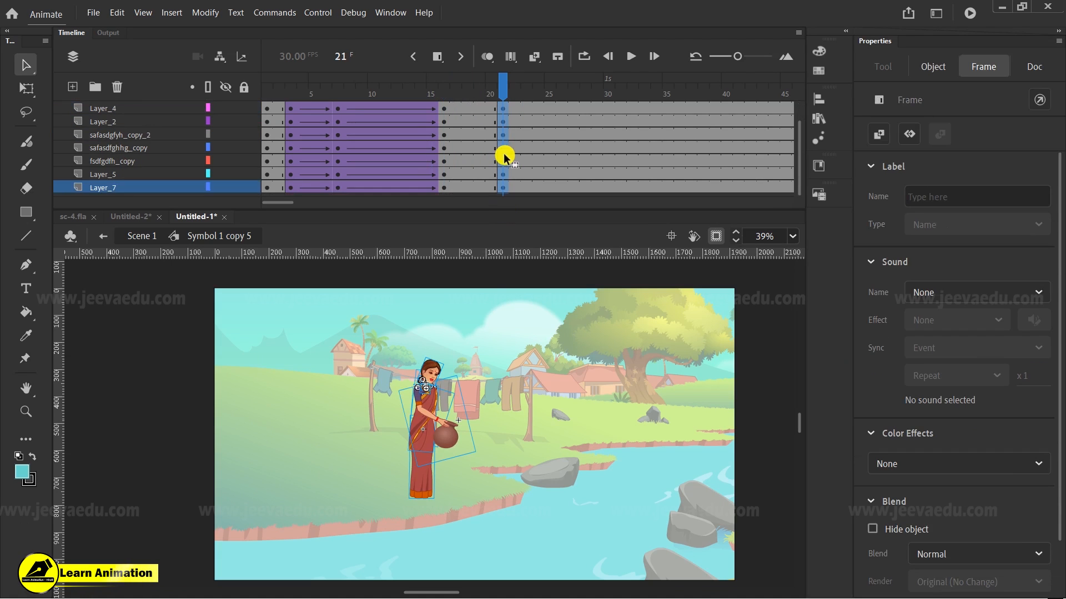
Step: Insert keyframes at frame 31 on all layers of the woman's symbol
{"action": "scroll", "coordinate": [505, 155], "scroll_direction": "up", "scroll_amount": 1}
{"action": "left_click_drag", "start_coordinate": [505, 89], "coordinate": [518, 93]}
{"action": "left_click", "coordinate": [515, 92]}
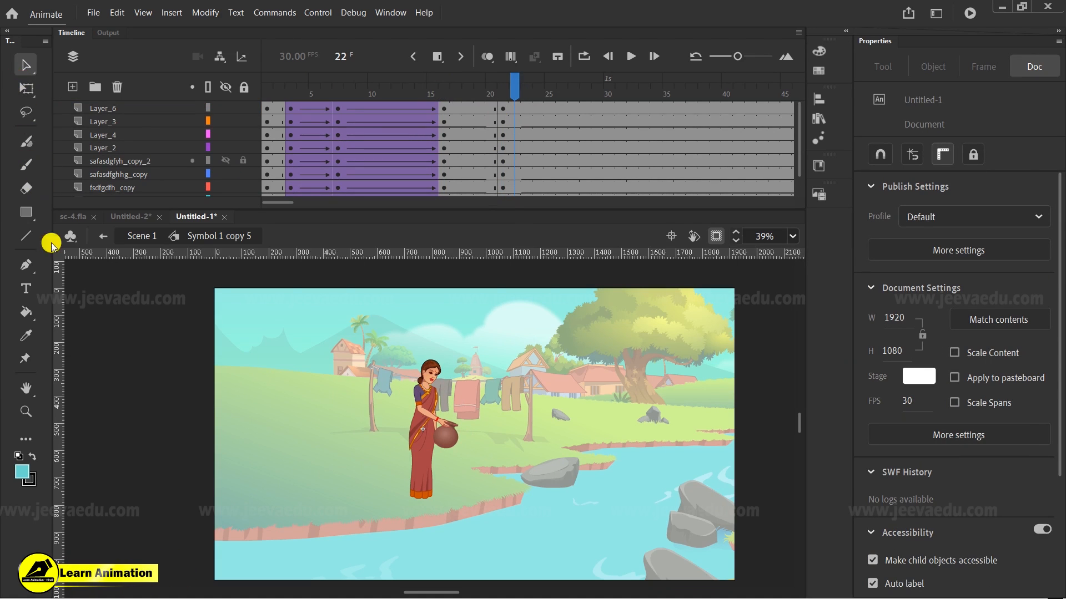
{"action": "left_click_drag", "start_coordinate": [485, 87], "coordinate": [543, 139]}
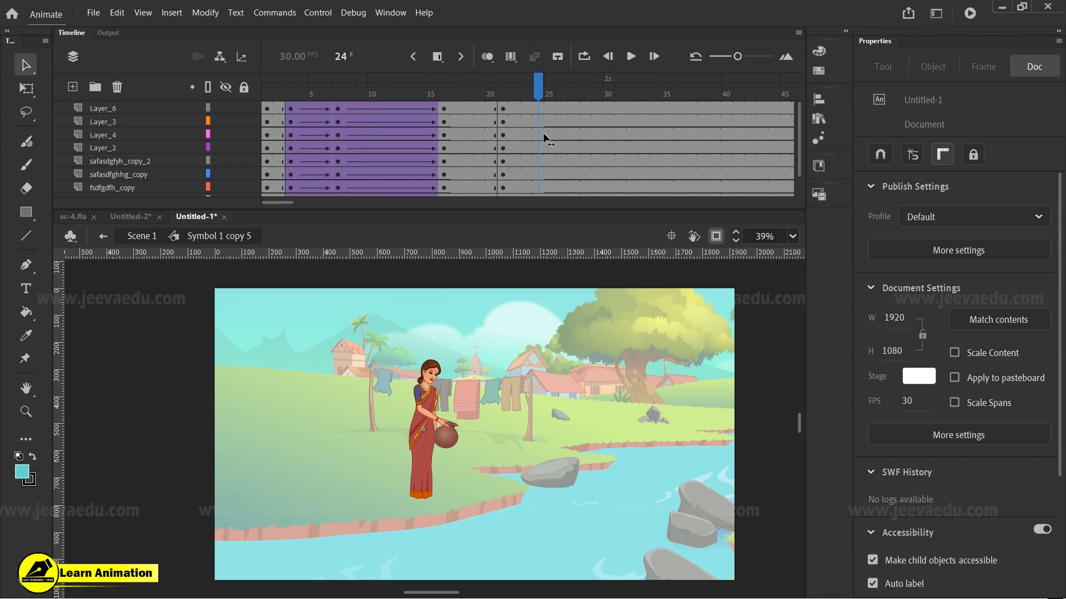
{"action": "left_click_drag", "start_coordinate": [555, 102], "coordinate": [612, 212]}
{"action": "left_click_drag", "start_coordinate": [625, 131], "coordinate": [626, 202]}
{"action": "key", "text": "F7"}
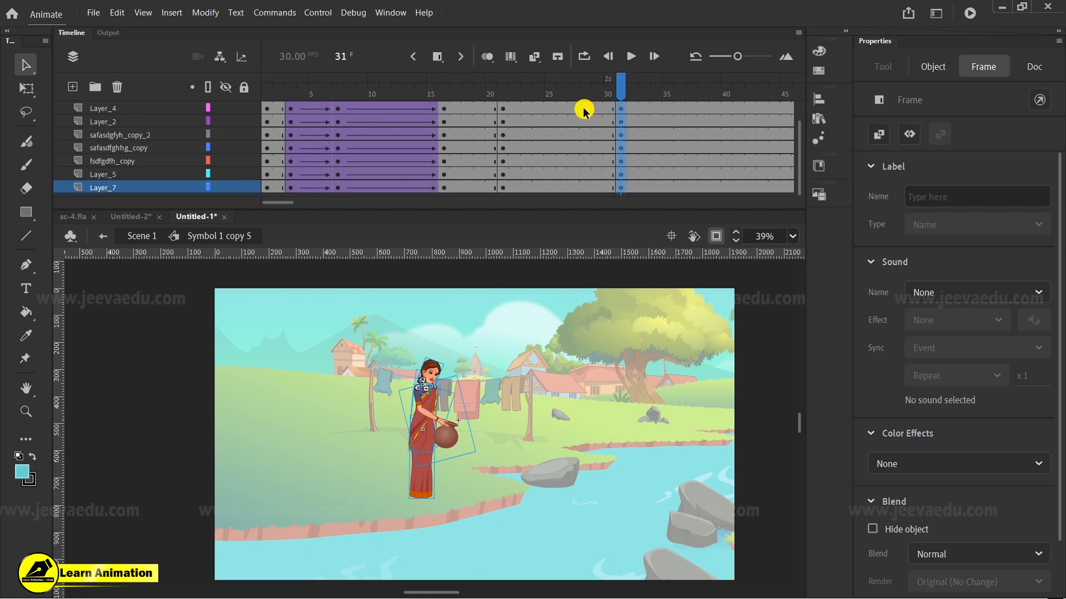
Step: Copy the frame 1 pose keyframes of all layers onto frame 31 in the woman's symbol
{"action": "left_click", "coordinate": [268, 110]}
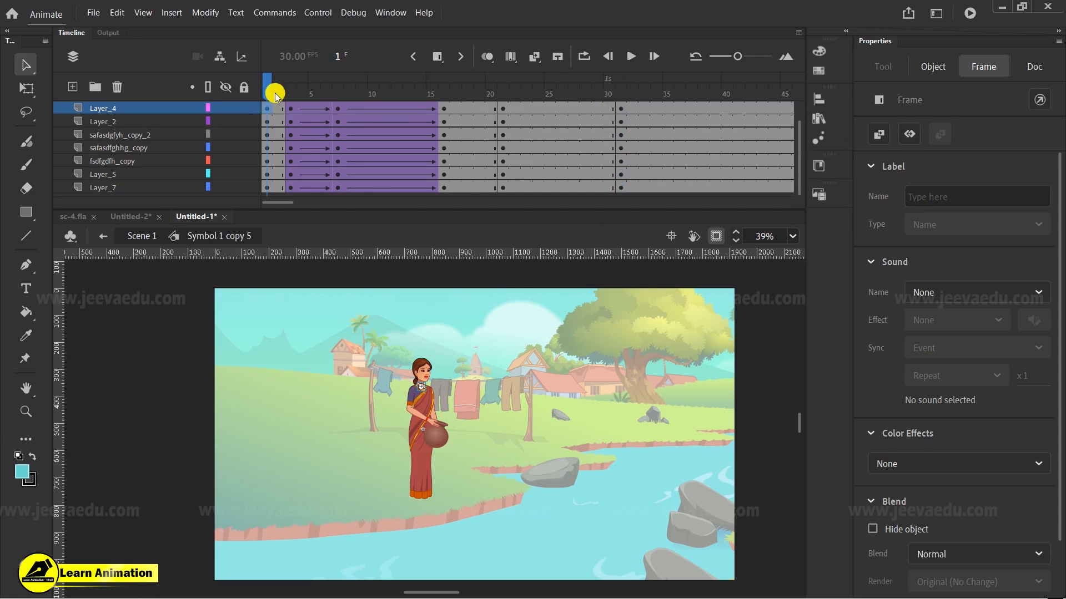
{"action": "left_click", "coordinate": [271, 122]}
{"action": "left_click_drag", "start_coordinate": [272, 214], "coordinate": [272, 214]}
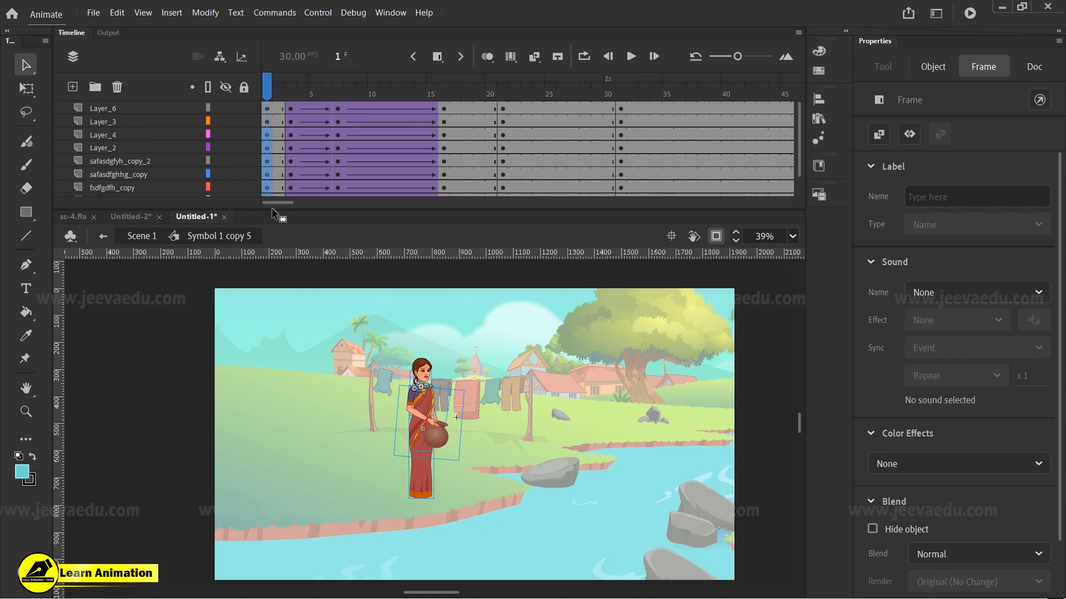
{"action": "left_click_drag", "start_coordinate": [265, 114], "coordinate": [623, 120]}
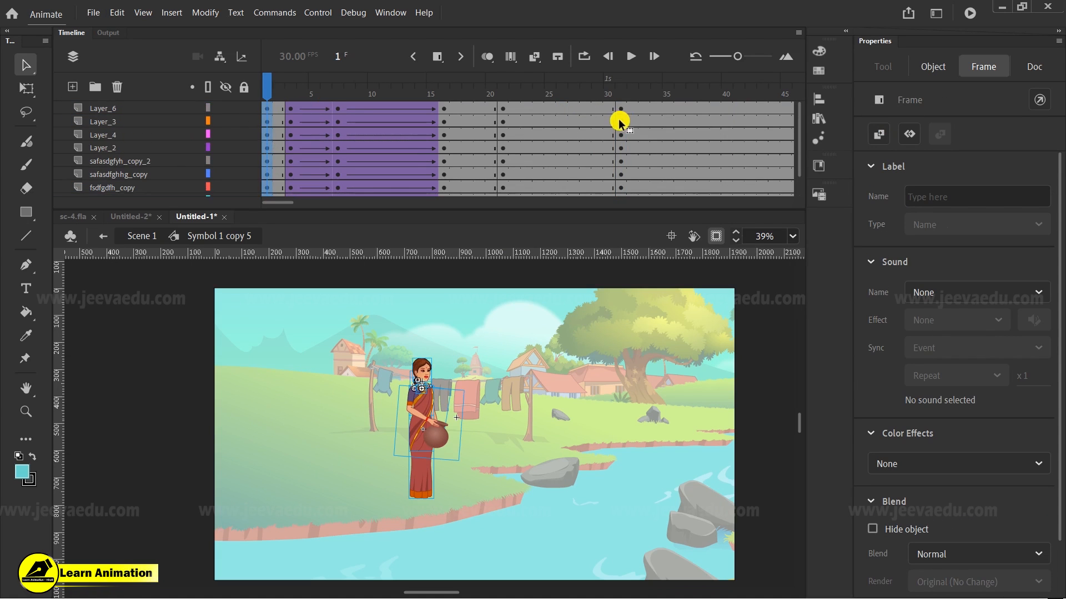
{"action": "left_click", "coordinate": [620, 121]}
Step: Create classic tweens from frame 21 to frame 31 on all layers with a Classic Ease-Out of 100
{"action": "left_click_drag", "start_coordinate": [581, 105], "coordinate": [568, 232]}
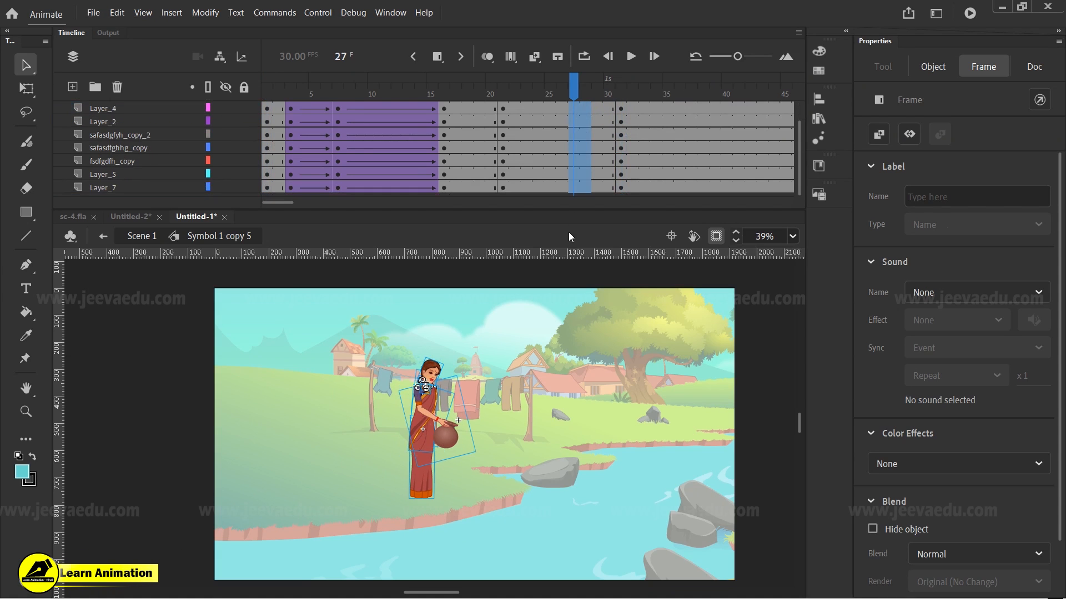
{"action": "right_click", "coordinate": [572, 187]}
{"action": "left_click", "coordinate": [600, 174]}
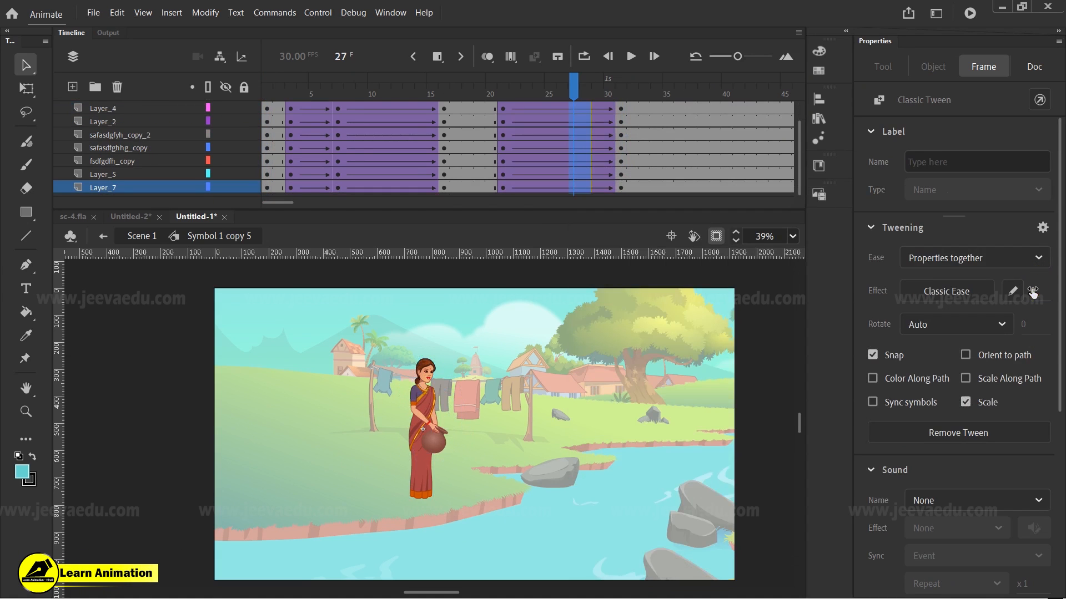
{"action": "left_click_drag", "start_coordinate": [1032, 293], "coordinate": [1012, 130]}
Step: Try to synchronize the nested symbols across all frames of the woman's symbol
{"action": "right_click", "coordinate": [622, 119]}
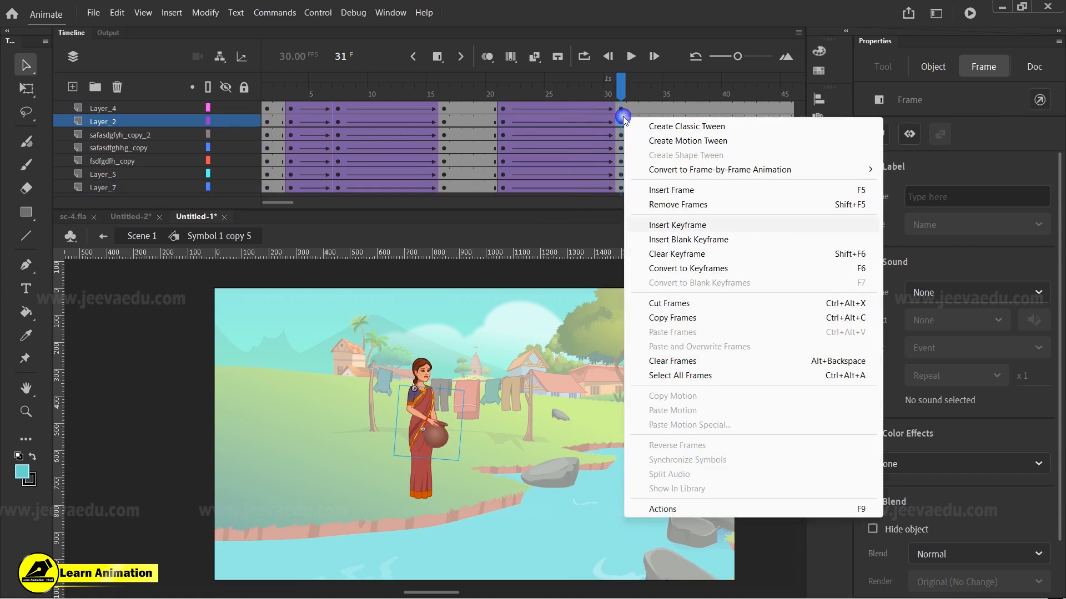
{"action": "left_click", "coordinate": [696, 376]}
{"action": "right_click", "coordinate": [614, 164]}
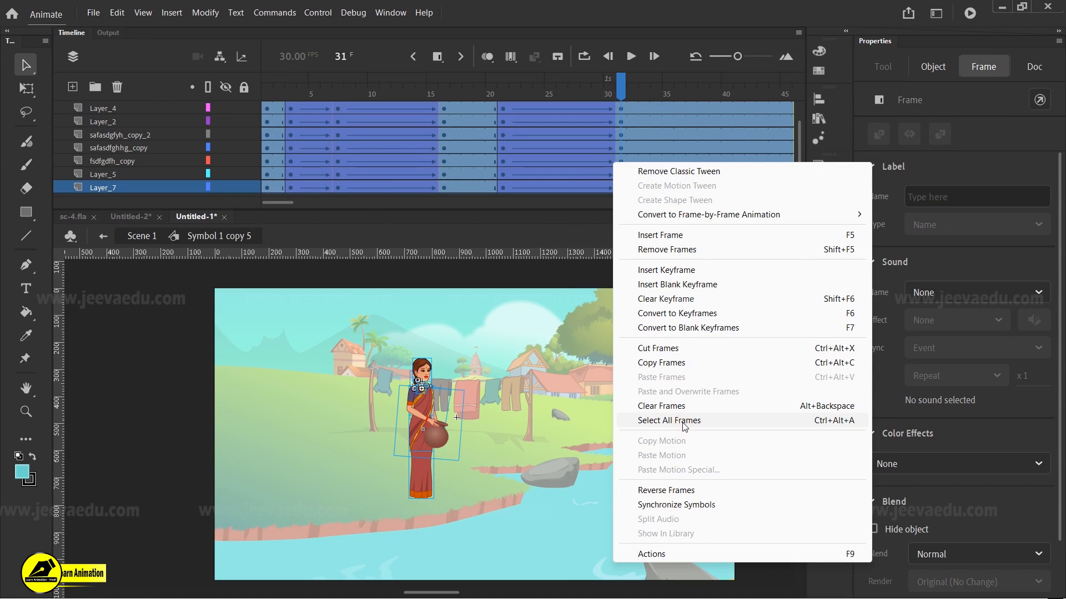
{"action": "left_click", "coordinate": [624, 76]}
{"action": "left_click_drag", "start_coordinate": [625, 76], "coordinate": [620, 128]}
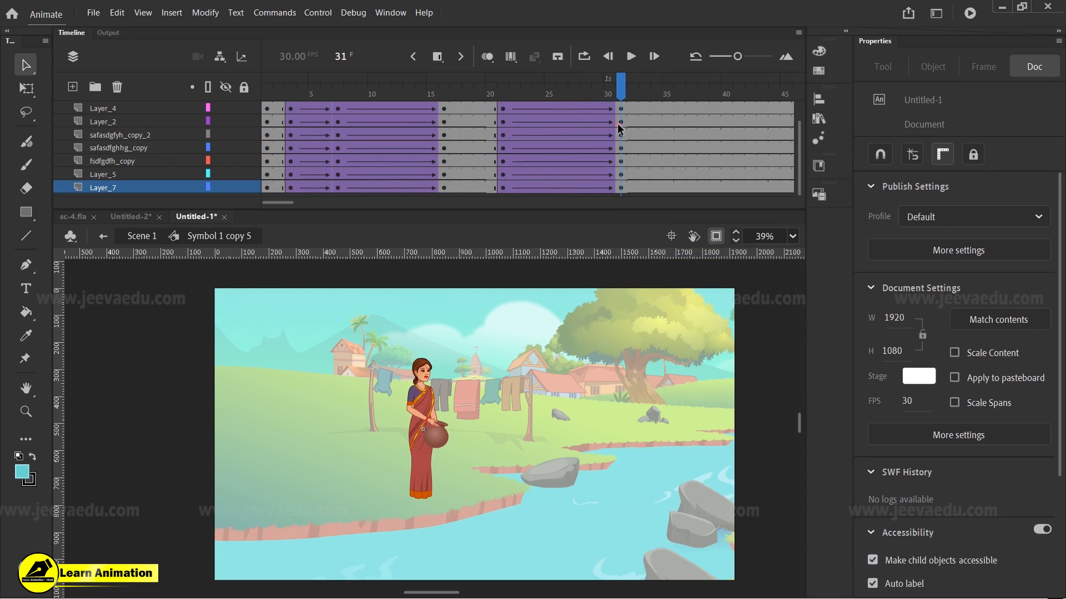
{"action": "right_click", "coordinate": [611, 108]}
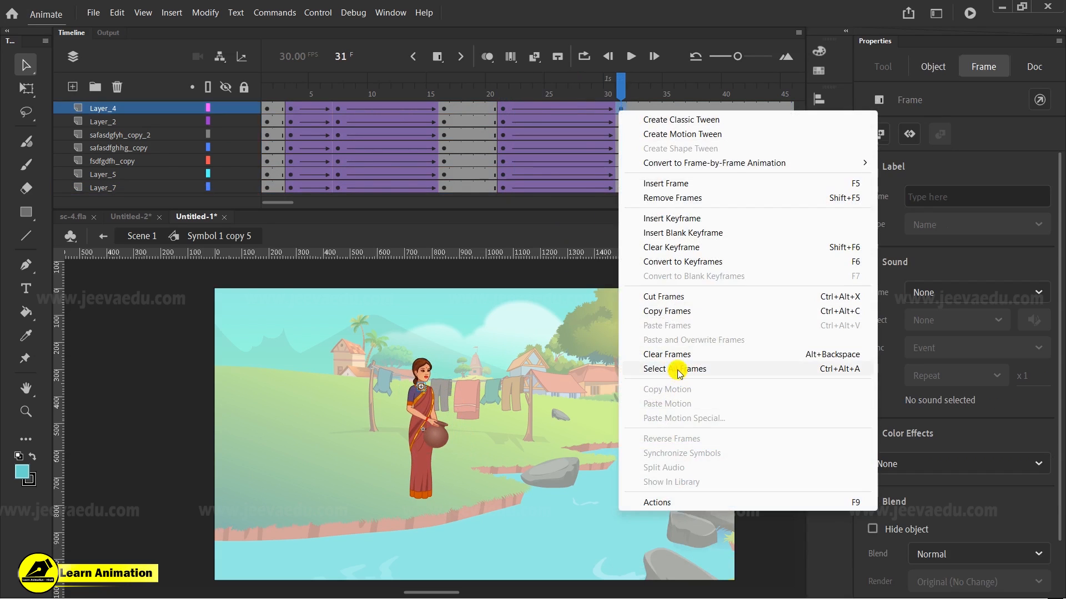
{"action": "left_click", "coordinate": [675, 368]}
{"action": "right_click", "coordinate": [603, 157]}
{"action": "left_click", "coordinate": [647, 228]}
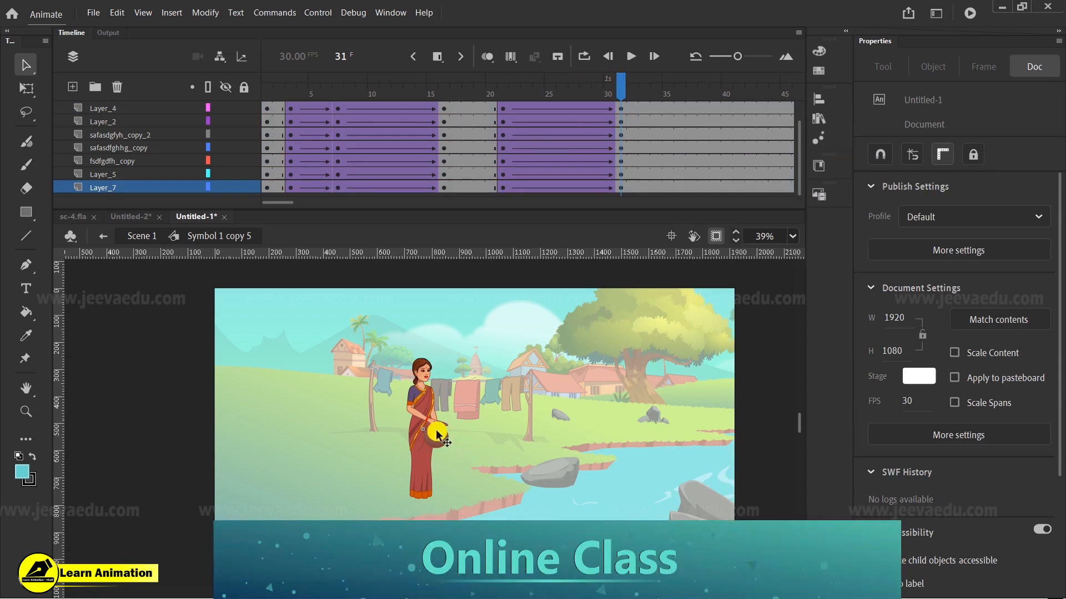
Step: Check the looping setting and nested timeline of the arm holding the pot at frame 31
{"action": "left_click", "coordinate": [621, 122]}
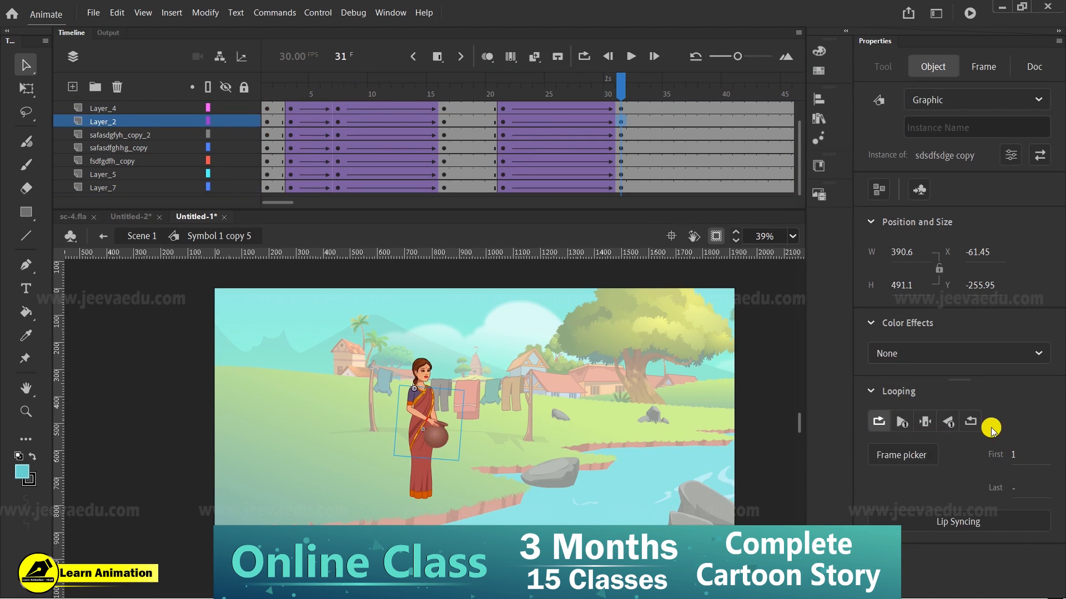
{"action": "double_click", "coordinate": [439, 442]}
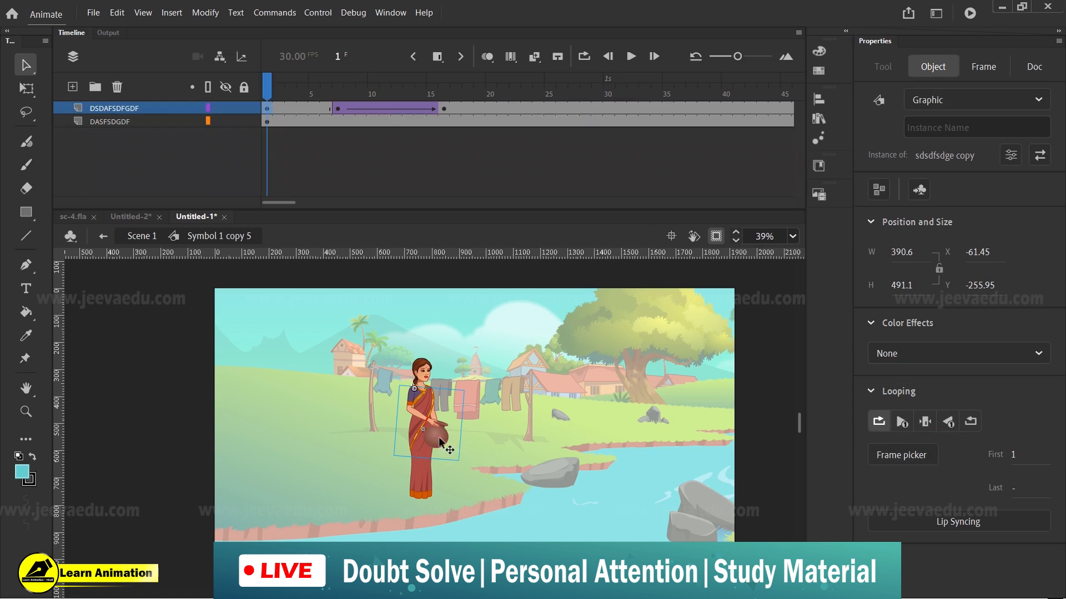
{"action": "double_click", "coordinate": [330, 325]}
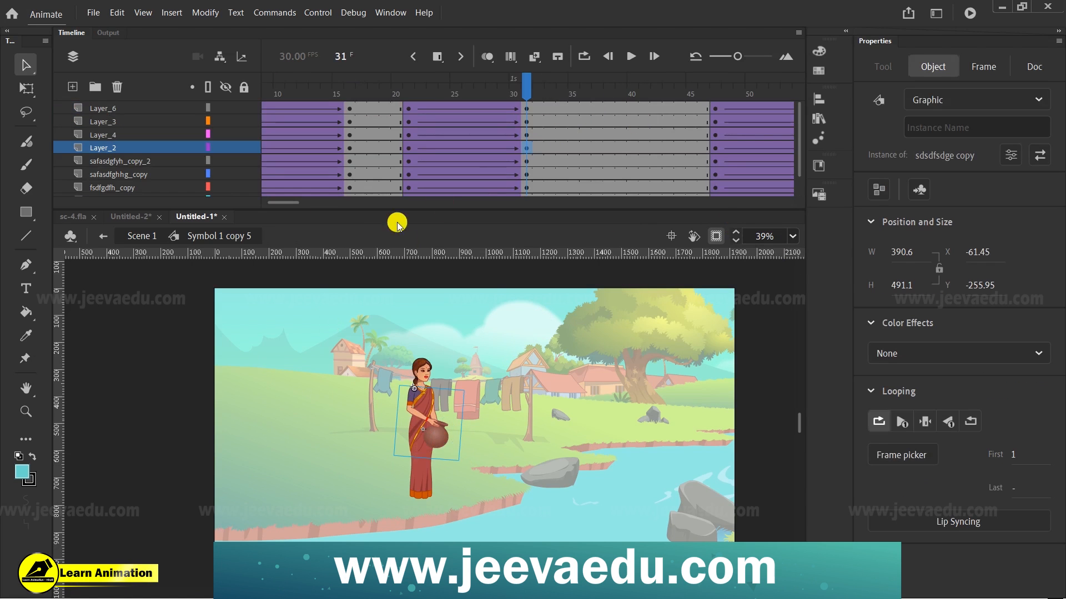
Step: Select all frames in the woman's symbol and synchronize the nested symbols
{"action": "left_click_drag", "start_coordinate": [290, 202], "coordinate": [249, 202]}
{"action": "left_click_drag", "start_coordinate": [602, 92], "coordinate": [618, 134]}
{"action": "right_click", "coordinate": [617, 136]}
{"action": "left_click", "coordinate": [673, 409]}
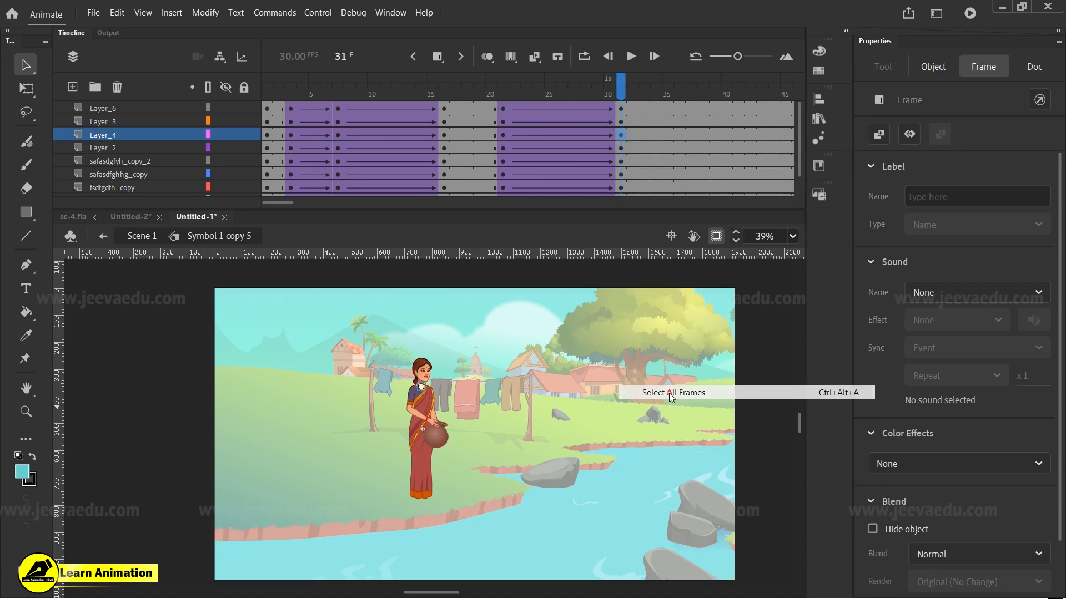
{"action": "right_click", "coordinate": [590, 155]}
{"action": "left_click", "coordinate": [668, 498]}
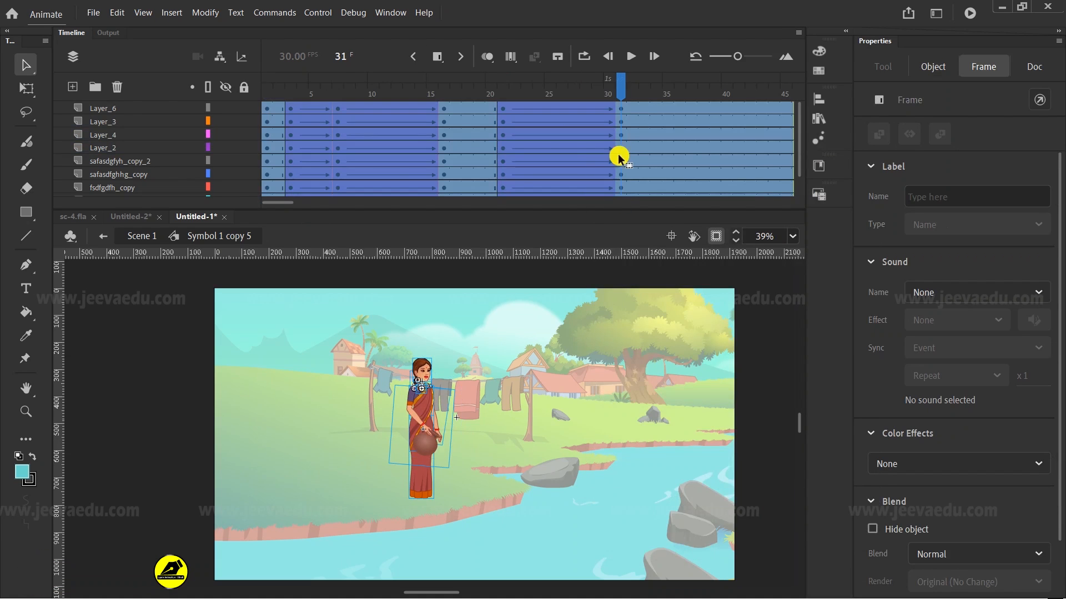
Step: Insert a keyframe at frame 21 on layer DSDAFSDFGDF inside the symbol of the arm holding the pot
{"action": "left_click", "coordinate": [431, 439]}
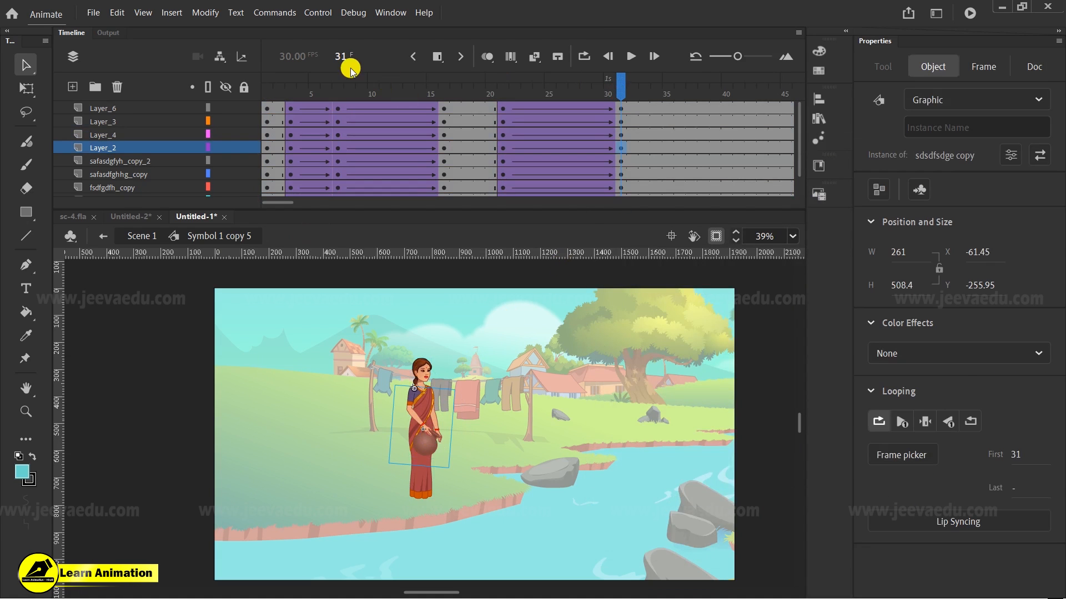
{"action": "left_click", "coordinate": [422, 417], "text": "ctrl"}
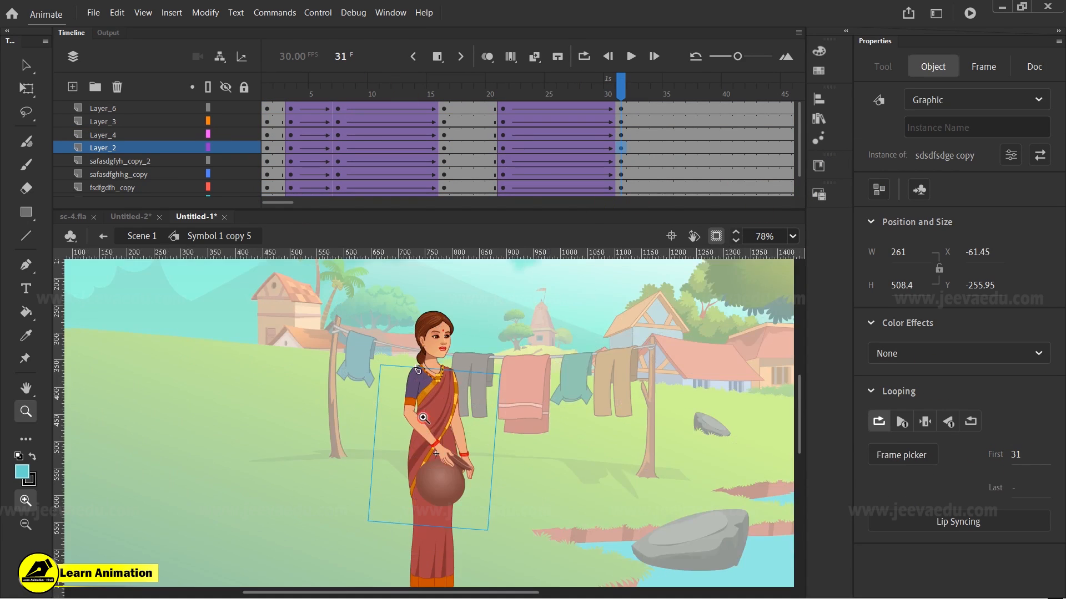
{"action": "left_click_drag", "start_coordinate": [568, 91], "coordinate": [502, 105]}
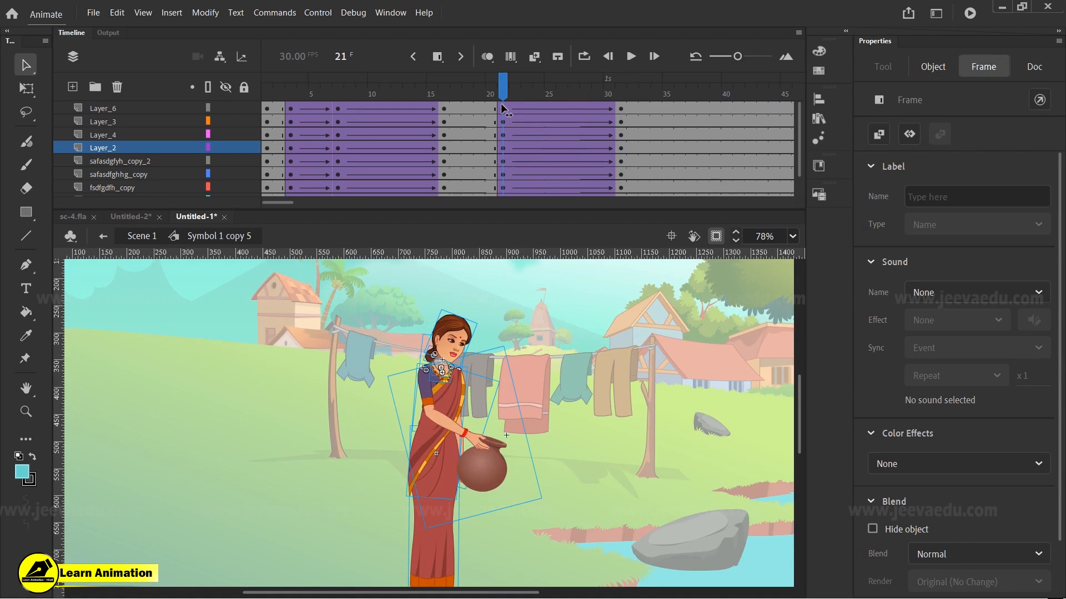
{"action": "mouse_move", "coordinate": [508, 102]}
{"action": "left_mouse_down"}
{"action": "mouse_move", "coordinate": [565, 118]}
{"action": "mouse_move", "coordinate": [502, 111]}
{"action": "left_mouse_up"}
{"action": "double_click", "coordinate": [476, 467]}
{"action": "left_click", "coordinate": [511, 131]}
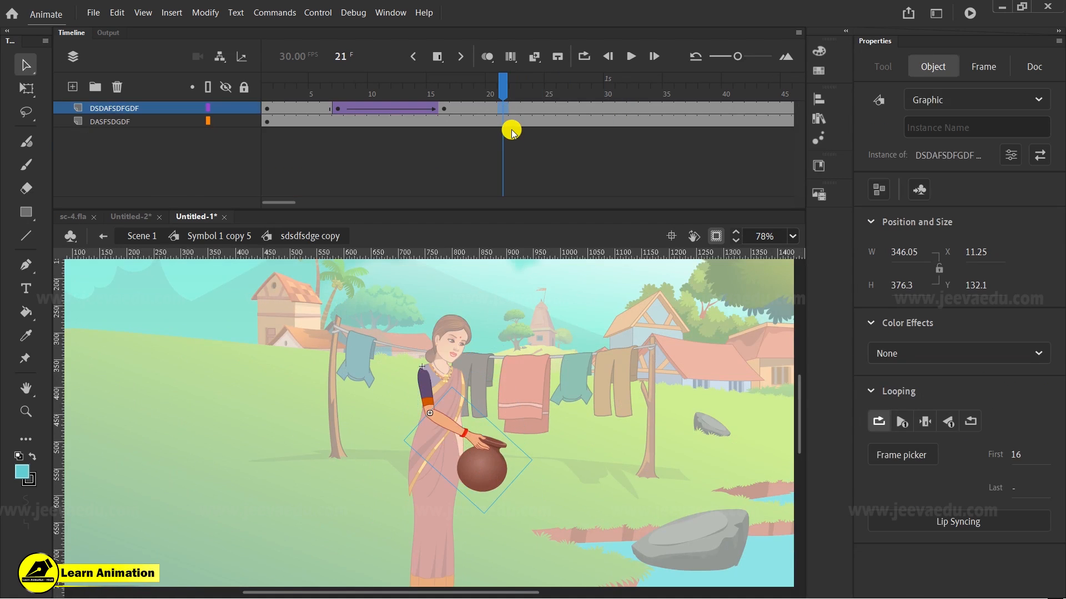
{"action": "double_click", "coordinate": [370, 450]}
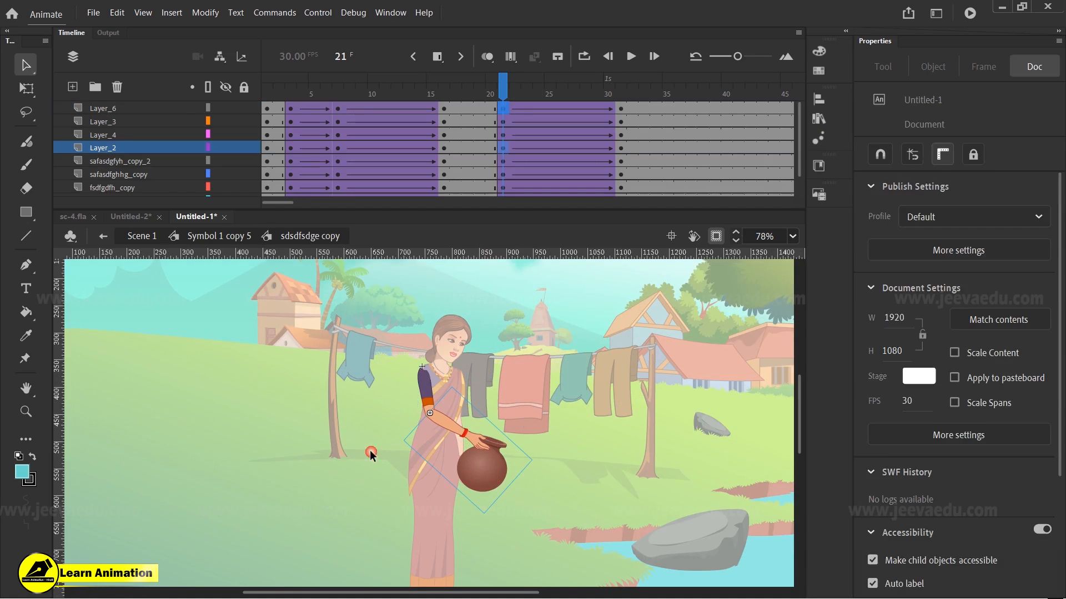
Step: Open the pot arm's symbol from frame 31 and select frame 31 on layer DSDAFSDFGDF
{"action": "left_click", "coordinate": [621, 108]}
{"action": "double_click", "coordinate": [449, 472]}
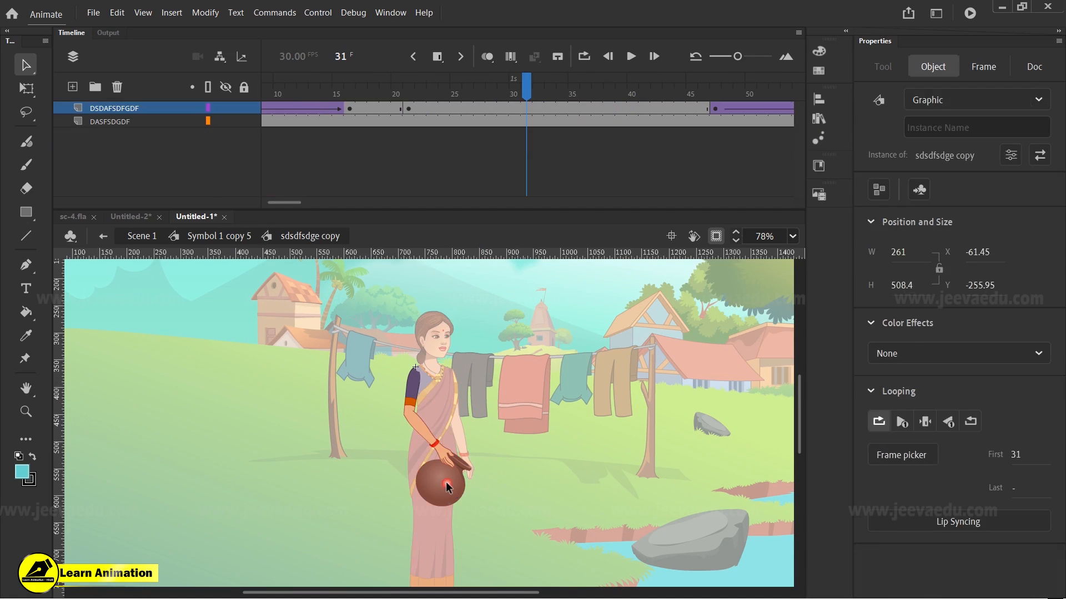
{"action": "left_click", "coordinate": [538, 104]}
{"action": "left_click", "coordinate": [528, 108]}
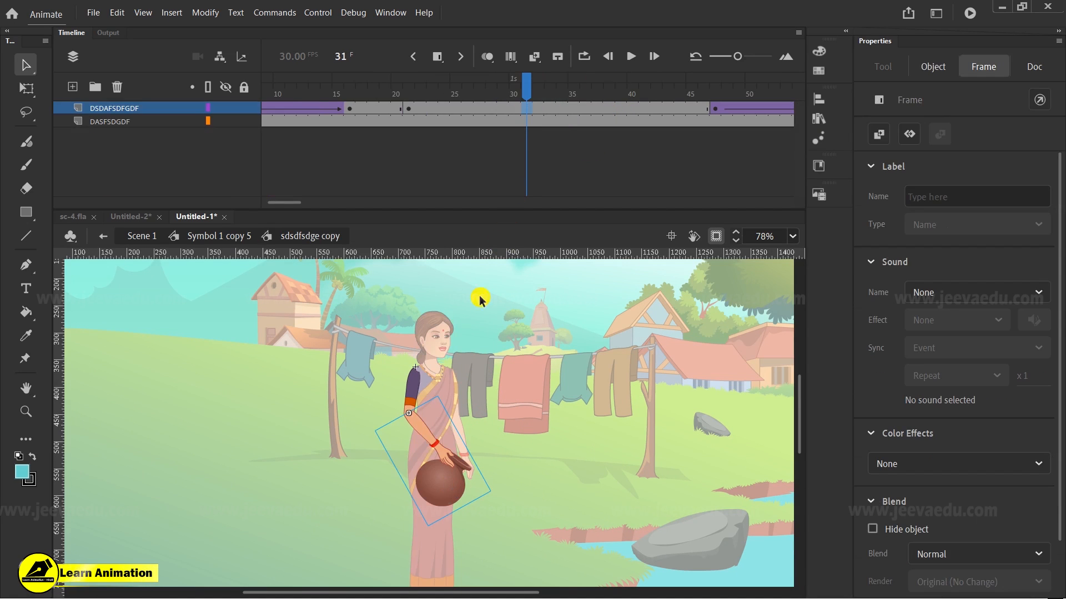
{"action": "double_click", "coordinate": [384, 393]}
Step: Clear the keyframes from about frame 46 to 60 across the layers of the woman's symbol
{"action": "left_click_drag", "start_coordinate": [527, 88], "coordinate": [574, 189]}
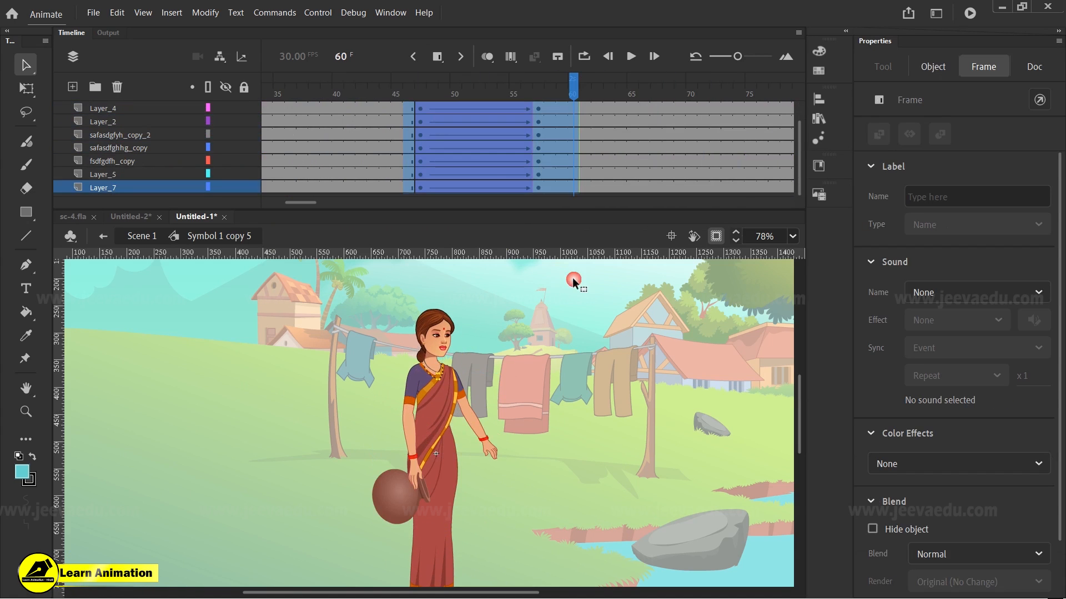
{"action": "right_click", "coordinate": [483, 170]}
{"action": "left_click", "coordinate": [517, 309]}
Step: Inside the pot arm's symbol, insert a keyframe at frame 31 on layer DSDAFSDFGDF and create a classic tween from frame 21
{"action": "left_click_drag", "start_coordinate": [569, 82], "coordinate": [611, 151]}
{"action": "left_click", "coordinate": [615, 147]}
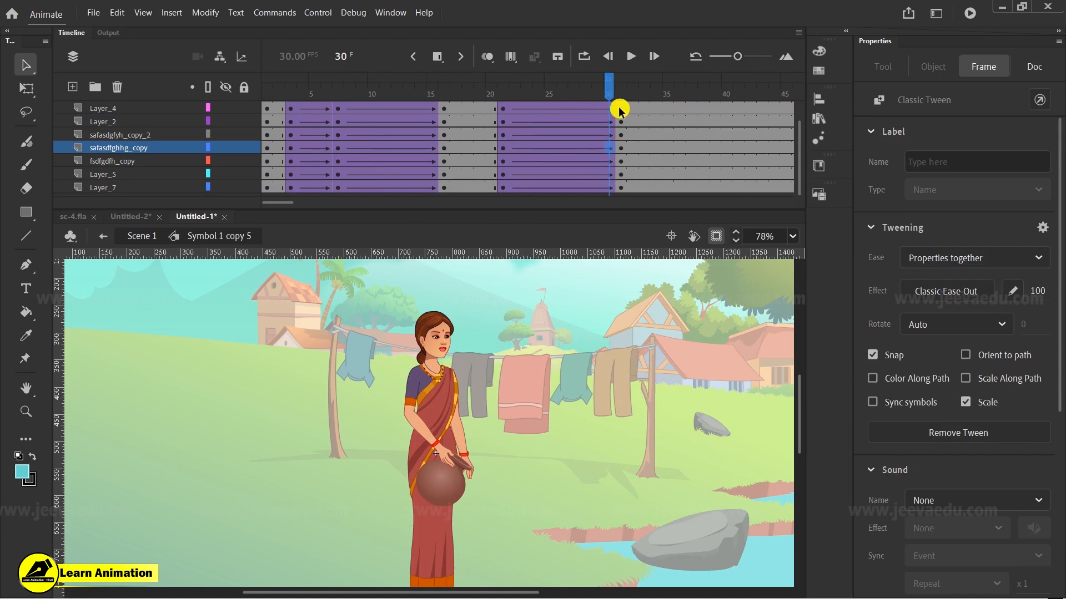
{"action": "left_click", "coordinate": [620, 110]}
{"action": "double_click", "coordinate": [445, 458]}
{"action": "left_click", "coordinate": [527, 121]}
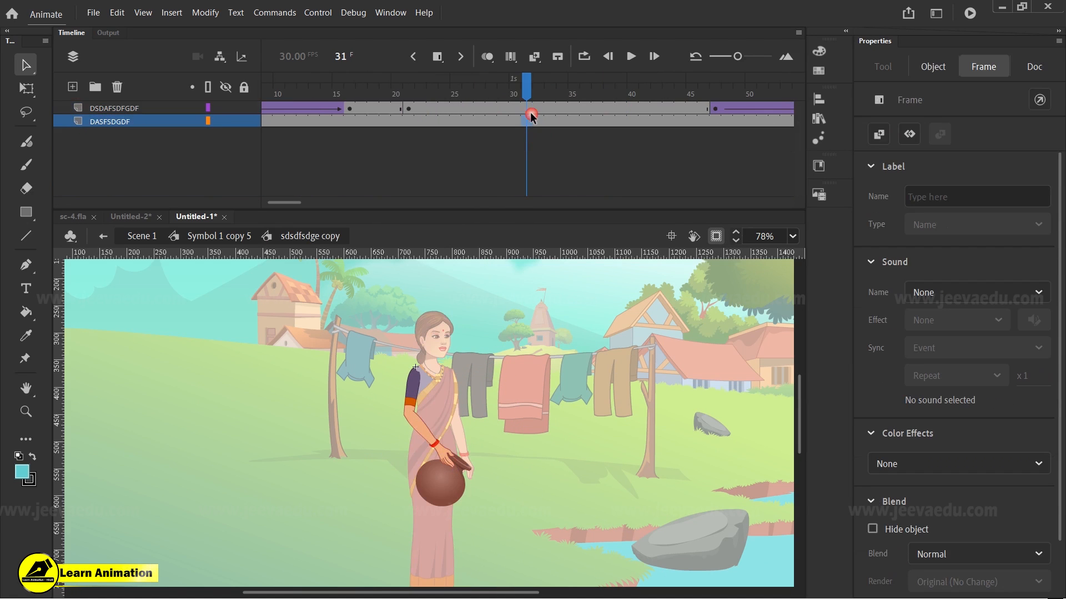
{"action": "left_click", "coordinate": [526, 109]}
{"action": "right_click", "coordinate": [500, 109]}
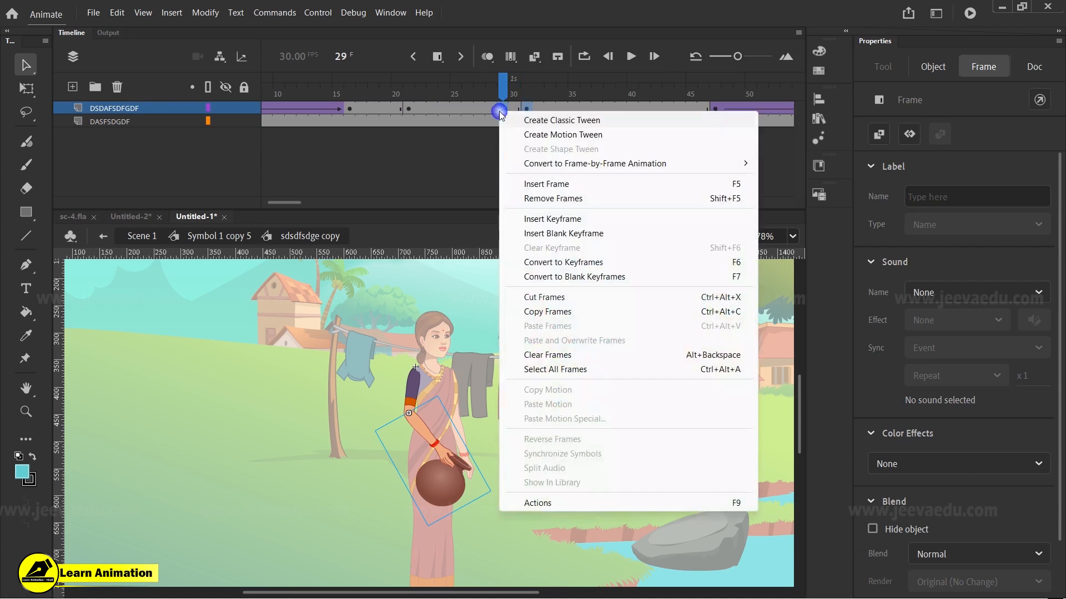
{"action": "left_click", "coordinate": [547, 117]}
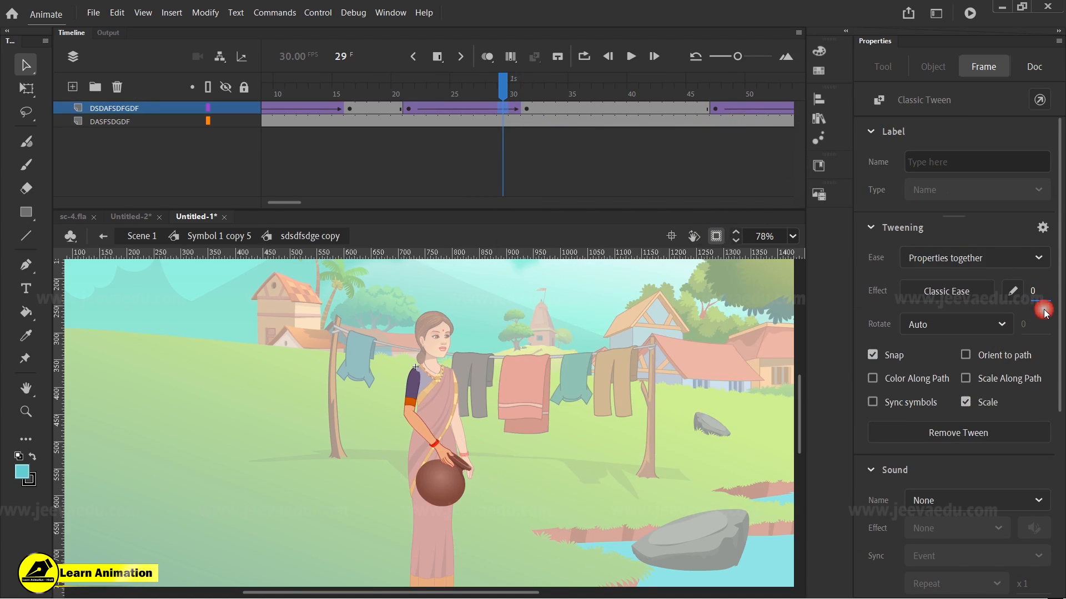
Step: Clear the keyframes after frame 31 on layer DSDAFSDFGDF
{"action": "left_click_drag", "start_coordinate": [739, 109], "coordinate": [580, 126]}
{"action": "right_click", "coordinate": [630, 105]}
{"action": "left_click", "coordinate": [673, 237]}
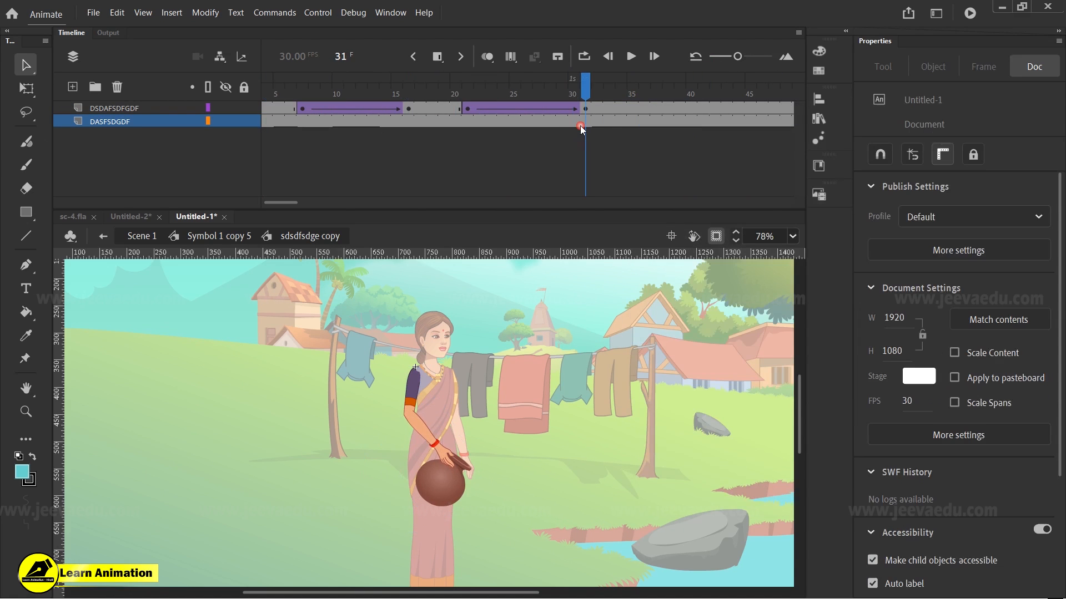
Step: Rotate the forearm with the pot upward at frame 31 and shorten it to about 351 by 296 px
{"action": "left_click", "coordinate": [441, 467]}
{"action": "key", "text": "q"}
{"action": "left_click_drag", "start_coordinate": [500, 493], "coordinate": [483, 428]}
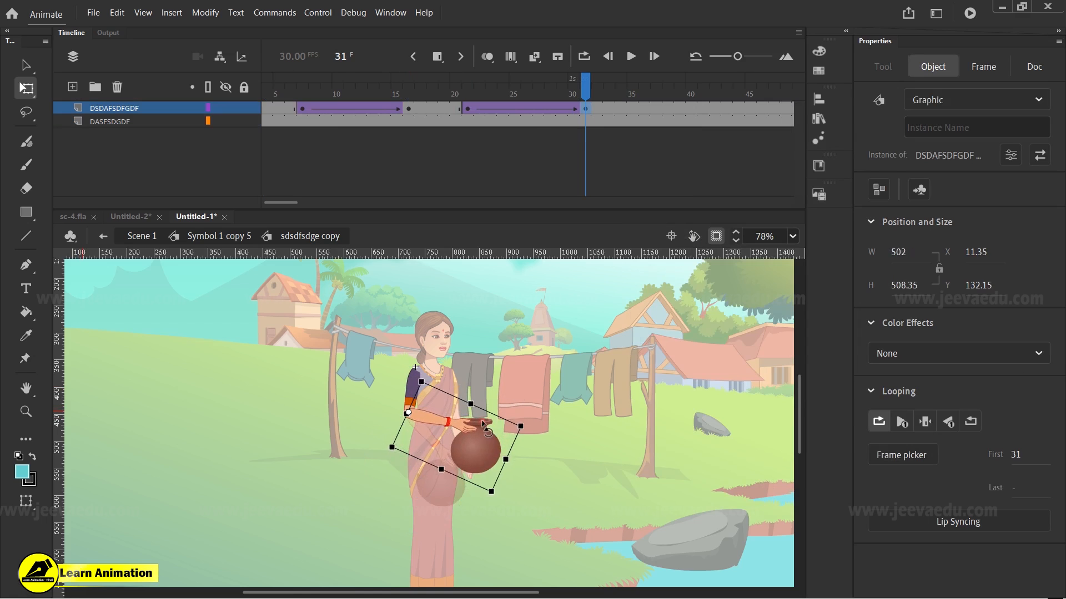
{"action": "scroll", "coordinate": [485, 433], "scroll_direction": "up", "scroll_amount": 1}
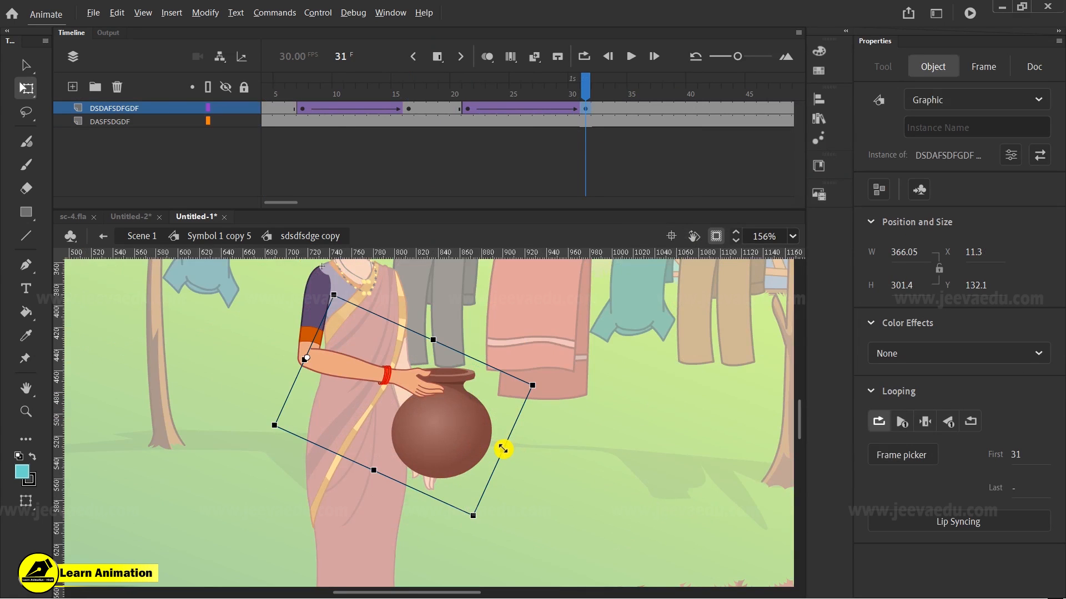
{"action": "left_click_drag", "start_coordinate": [501, 450], "coordinate": [491, 446]}
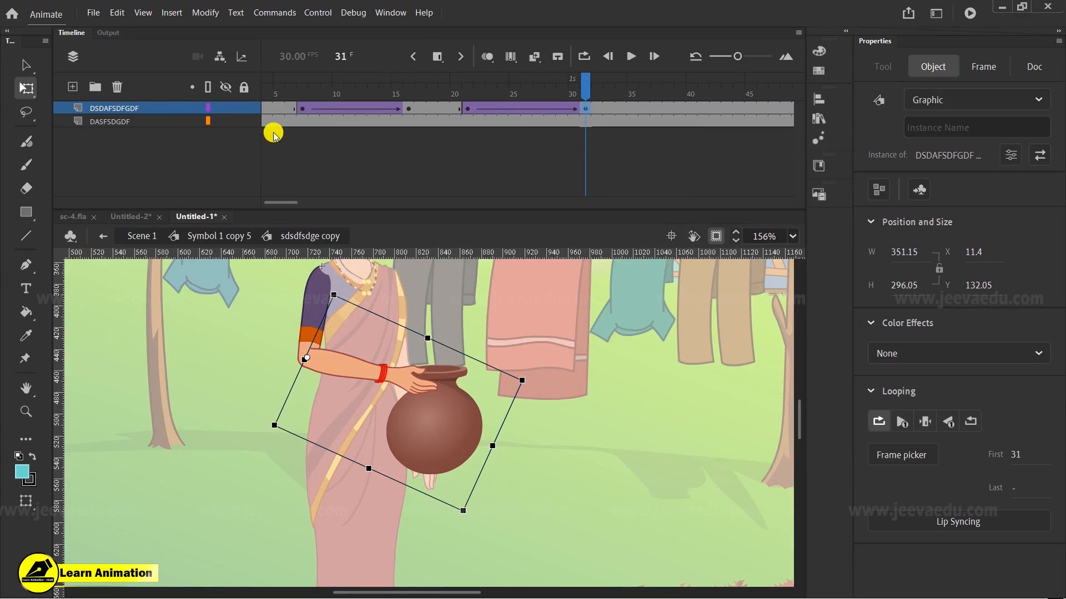
Step: Return to the woman's symbol and review the pot-raising motion between frames 21 and 31
{"action": "left_click", "coordinate": [242, 236]}
{"action": "left_click", "coordinate": [480, 108]}
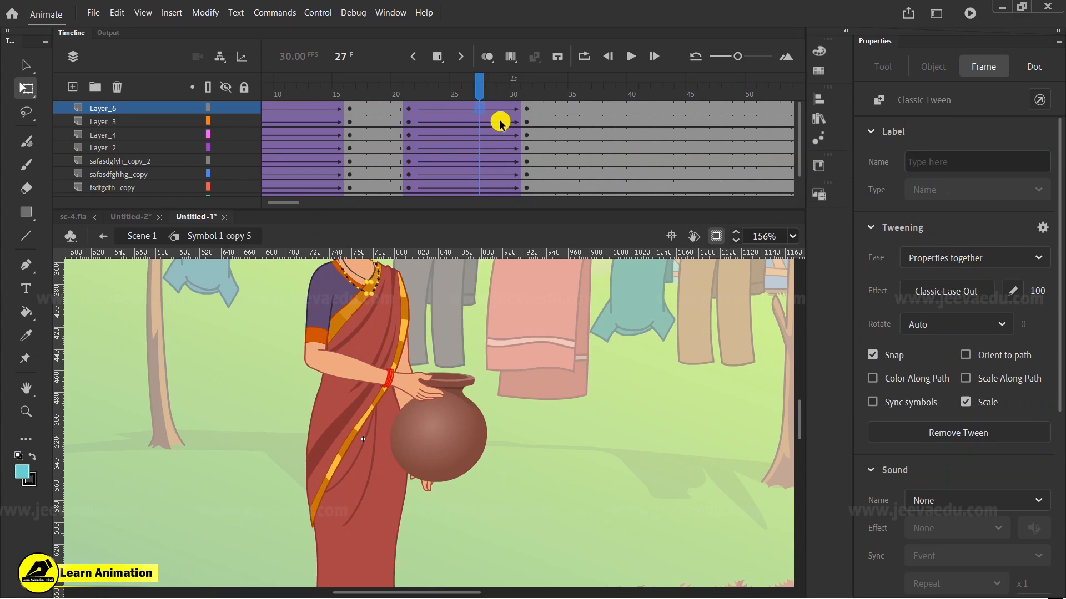
{"action": "left_click_drag", "start_coordinate": [481, 93], "coordinate": [529, 119]}
{"action": "key", "text": "z"}
{"action": "left_click", "coordinate": [410, 414], "text": "alt"}
{"action": "left_click", "coordinate": [410, 414]}
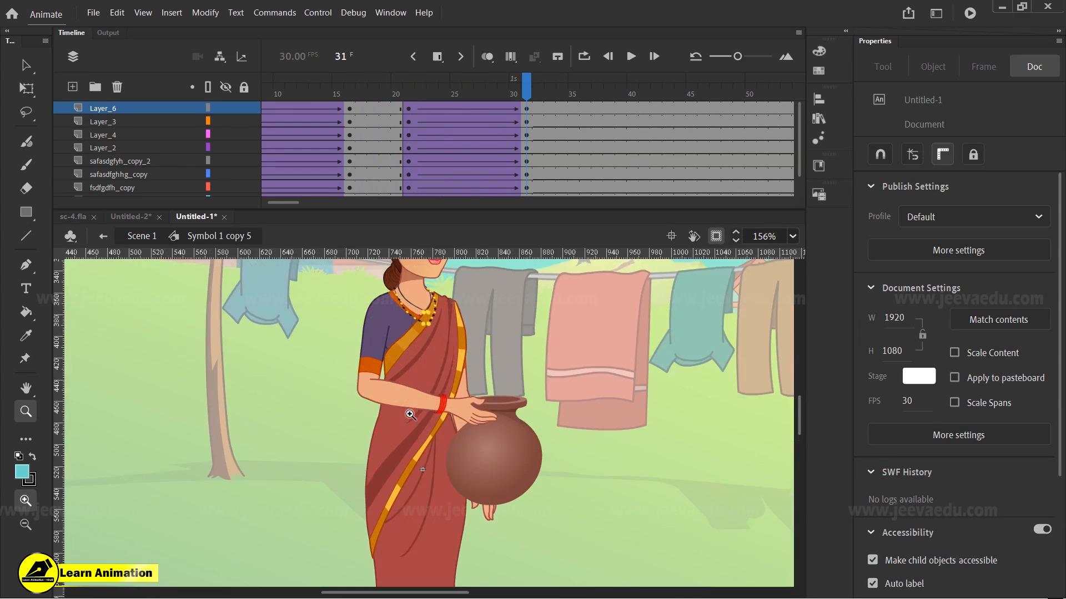
{"action": "key", "text": "v"}
{"action": "left_click", "coordinate": [489, 435]}
{"action": "left_click_drag", "start_coordinate": [485, 96], "coordinate": [526, 118]}
{"action": "key", "text": "z"}
{"action": "left_click", "coordinate": [450, 461], "text": "alt"}
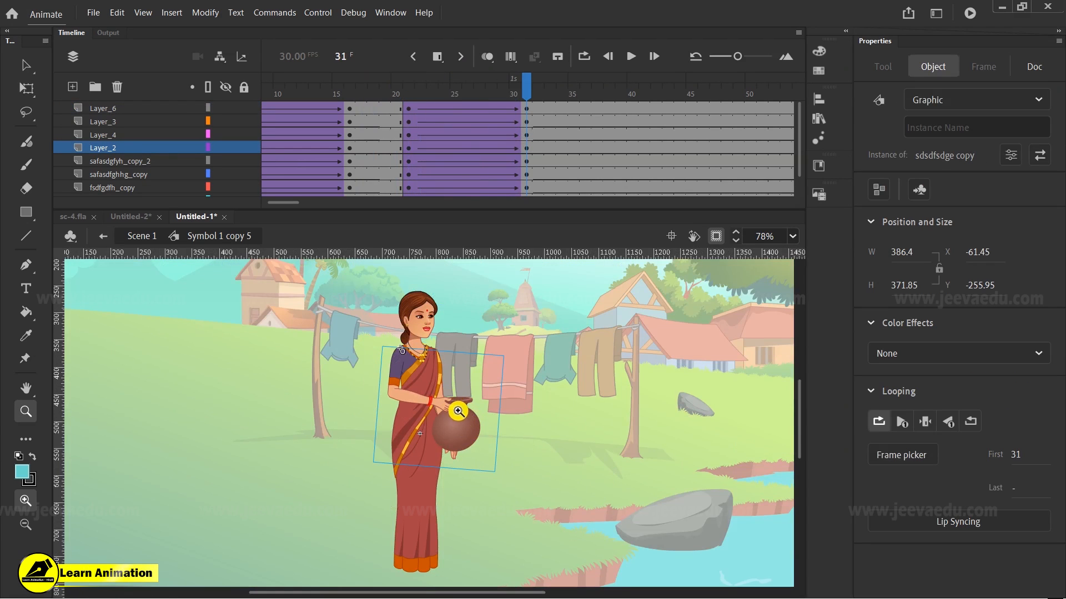
Step: Open the free arm's symbol at frame 21, insert a keyframe on layer DASAFF and delete the empty Layer_2
{"action": "left_click_drag", "start_coordinate": [494, 95], "coordinate": [407, 140]}
{"action": "key", "text": "v"}
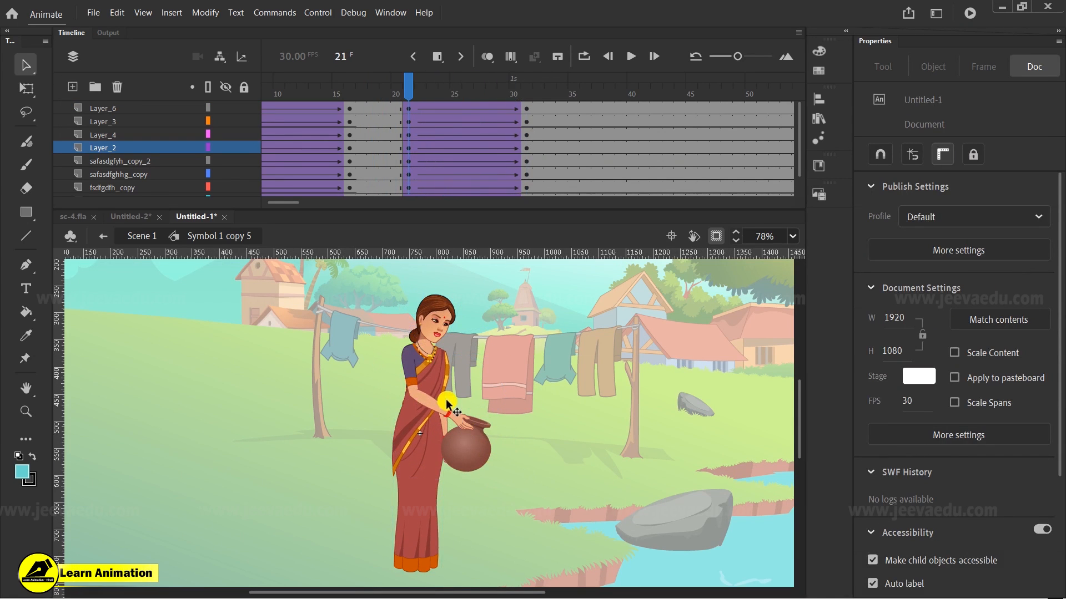
{"action": "left_click", "coordinate": [447, 403]}
{"action": "double_click", "coordinate": [447, 403]}
{"action": "left_click", "coordinate": [447, 408]}
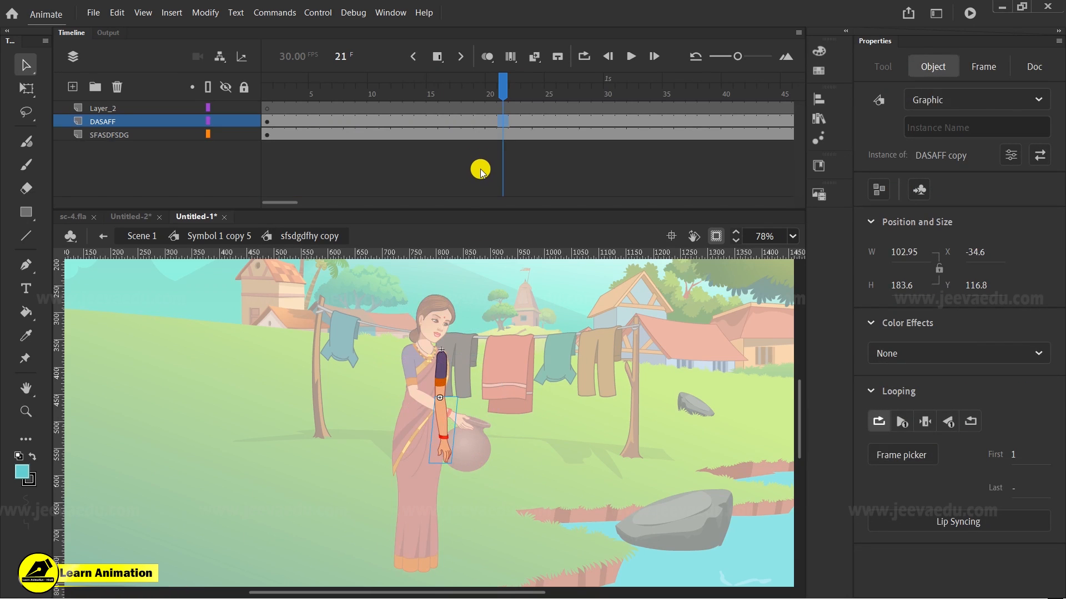
{"action": "left_click", "coordinate": [154, 108]}
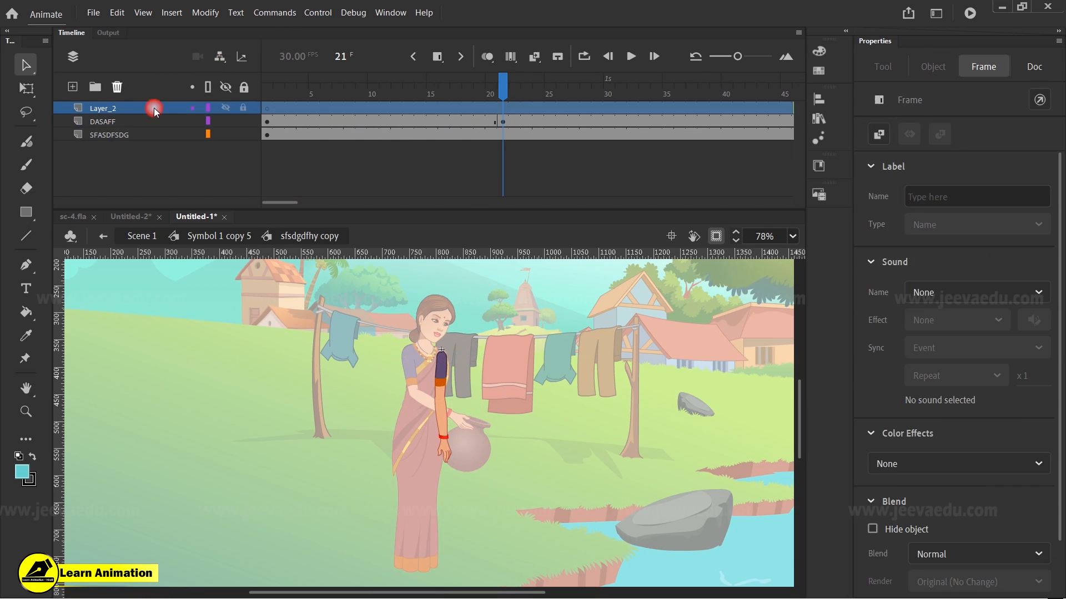
{"action": "left_click", "coordinate": [118, 87]}
Step: Rotate the free forearm up at frame 21 so its hand reaches the pot's rim, and return to the woman's symbol
{"action": "key", "text": "q"}
{"action": "left_click", "coordinate": [441, 434]}
{"action": "left_click_drag", "start_coordinate": [453, 469], "coordinate": [491, 435]}
{"action": "key", "text": "z"}
{"action": "left_click", "coordinate": [463, 428]}
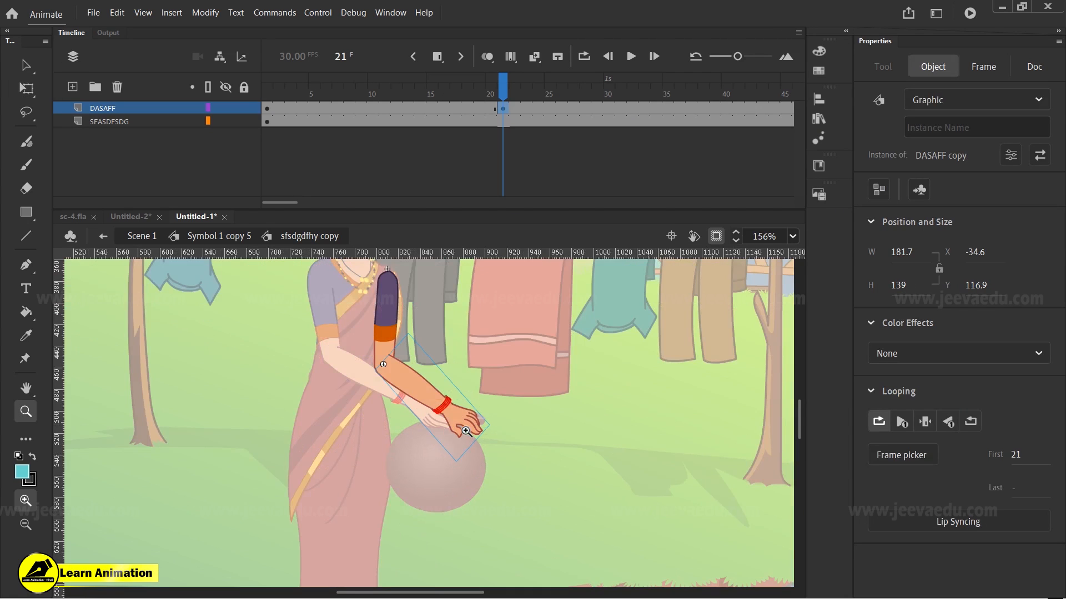
{"action": "key", "text": "v"}
{"action": "double_click", "coordinate": [521, 439]}
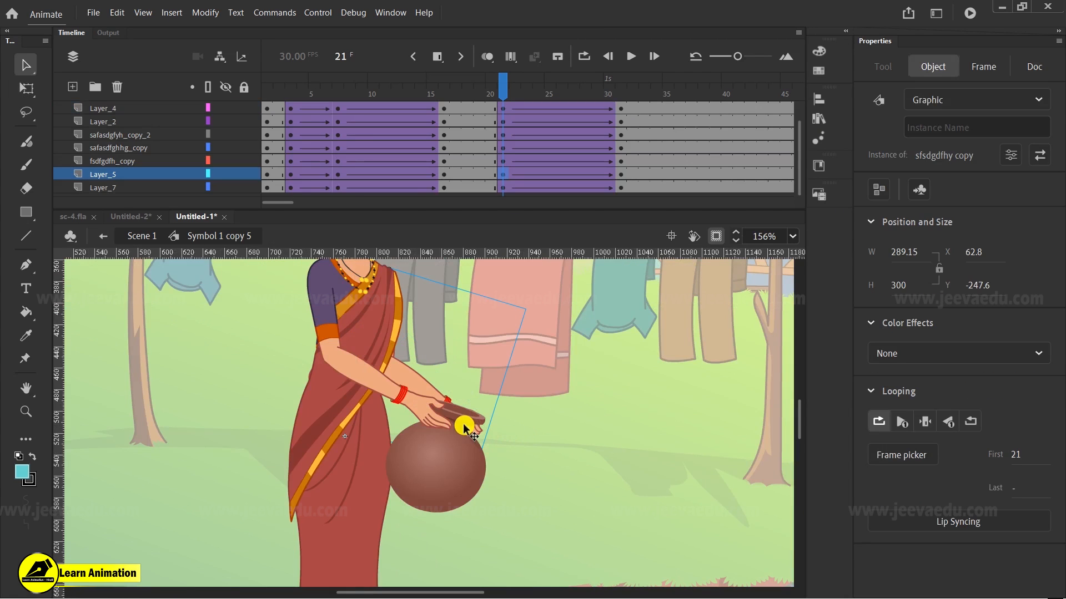
Step: Shorten the free arm's forearm slightly at frame 21 so the hand sits behind the pot's rim
{"action": "double_click", "coordinate": [424, 388]}
{"action": "key", "text": "q"}
{"action": "left_click_drag", "start_coordinate": [465, 437], "coordinate": [460, 433]}
{"action": "double_click", "coordinate": [515, 439]}
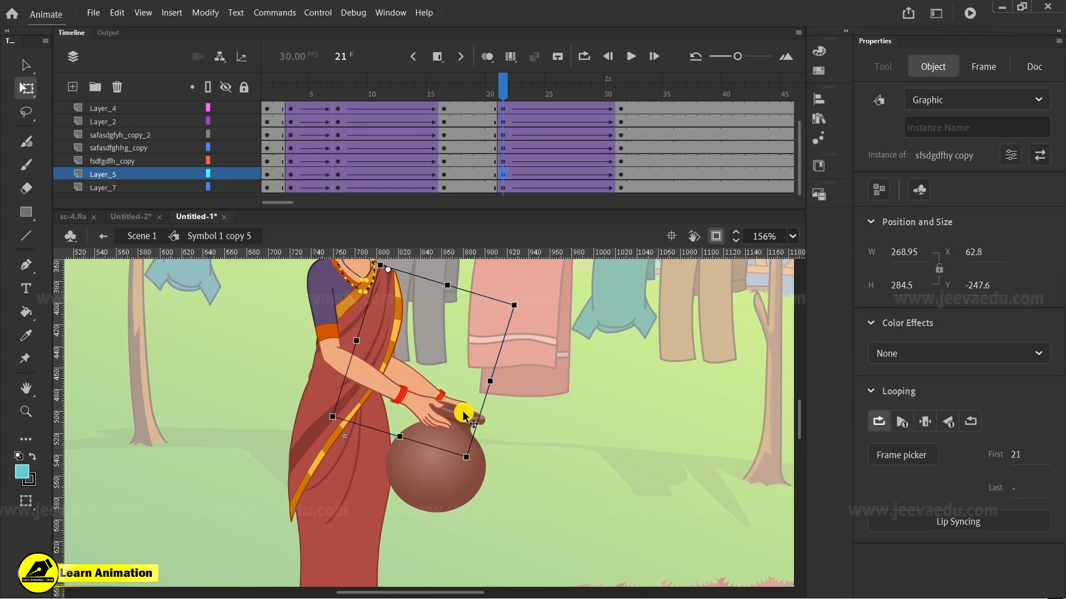
Step: In the free arm's symbol, insert a keyframe at frame 31 on layer DASAFF and create a classic tween from frame 21
{"action": "left_click_drag", "start_coordinate": [502, 121], "coordinate": [619, 132]}
{"action": "double_click", "coordinate": [472, 398]}
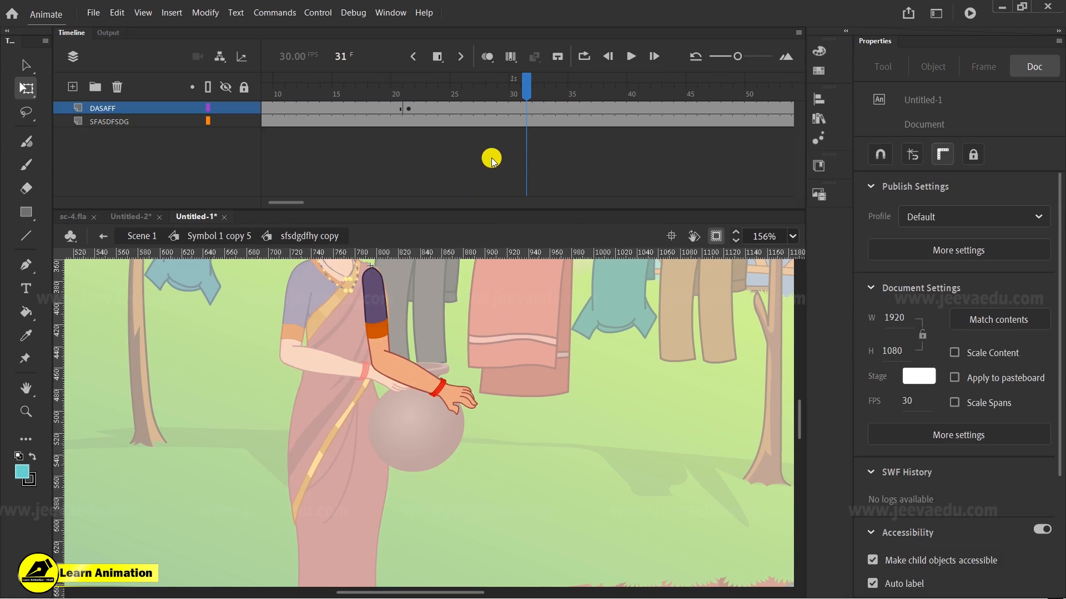
{"action": "left_click", "coordinate": [526, 120]}
{"action": "left_click", "coordinate": [526, 107]}
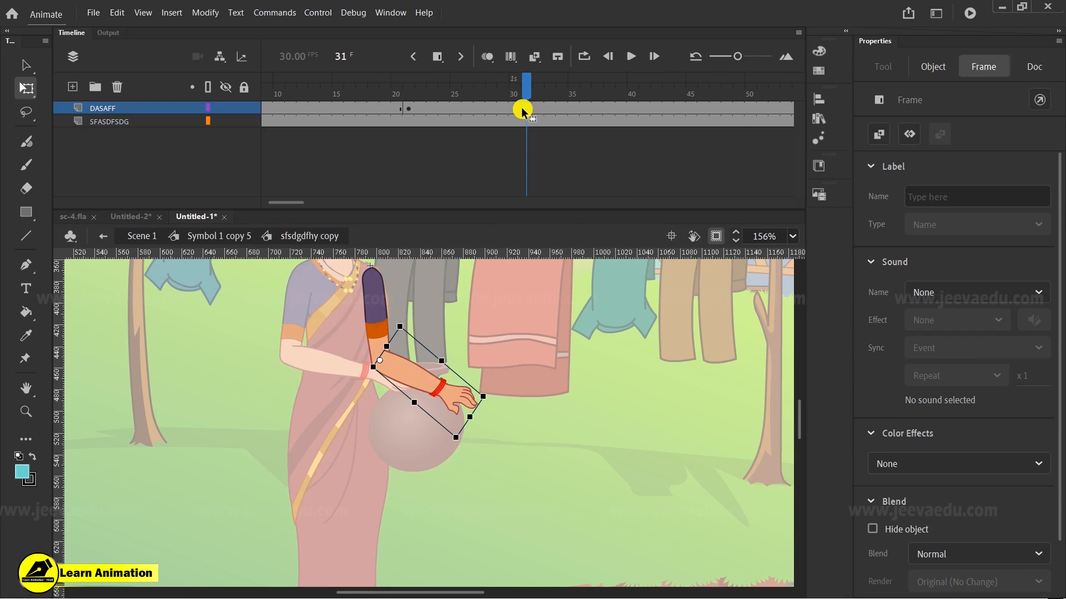
{"action": "right_click", "coordinate": [491, 108]}
{"action": "left_click", "coordinate": [555, 119]}
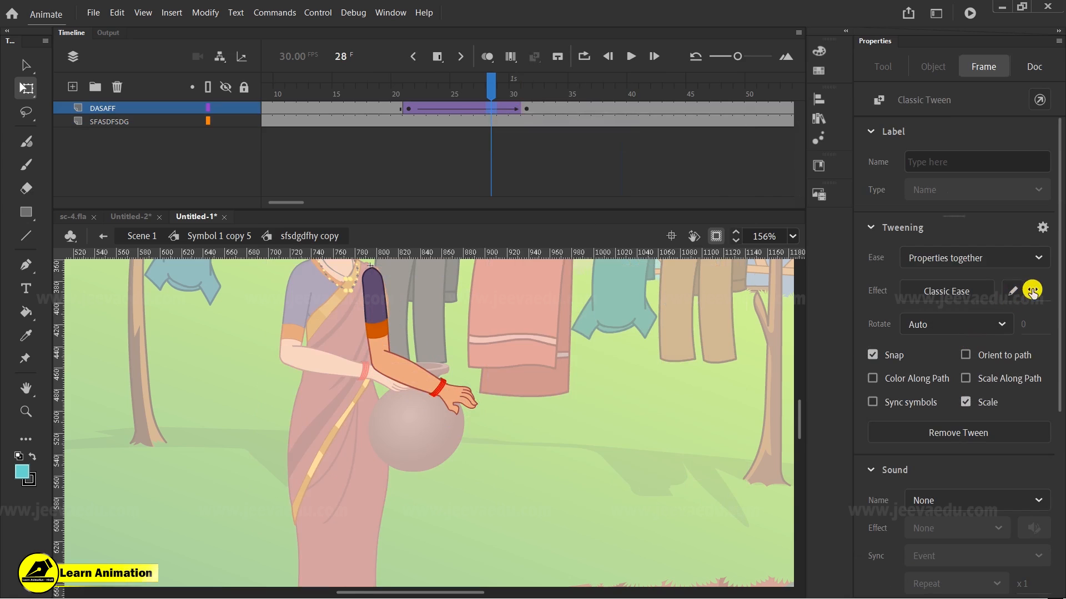
Step: Rotate the free forearm upward at frame 31 and shorten it to about 118 by 101 px
{"action": "left_click", "coordinate": [526, 108]}
{"action": "left_click_drag", "start_coordinate": [470, 420], "coordinate": [462, 368]}
{"action": "key", "text": "z"}
{"action": "left_click", "coordinate": [421, 375]}
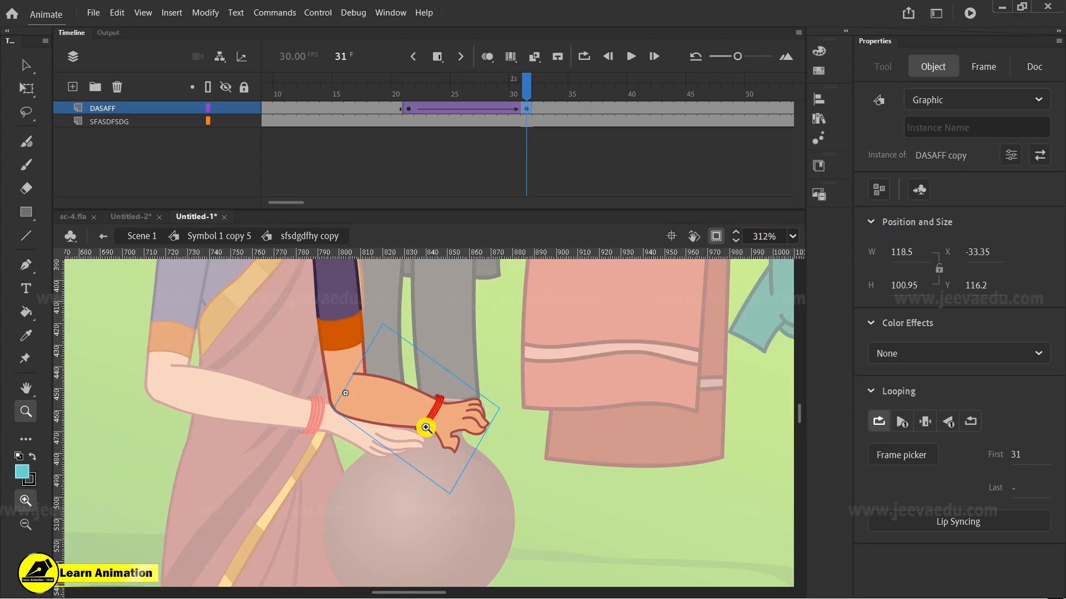
{"action": "key", "text": "y"}
{"action": "left_click_drag", "start_coordinate": [458, 345], "coordinate": [525, 363]}
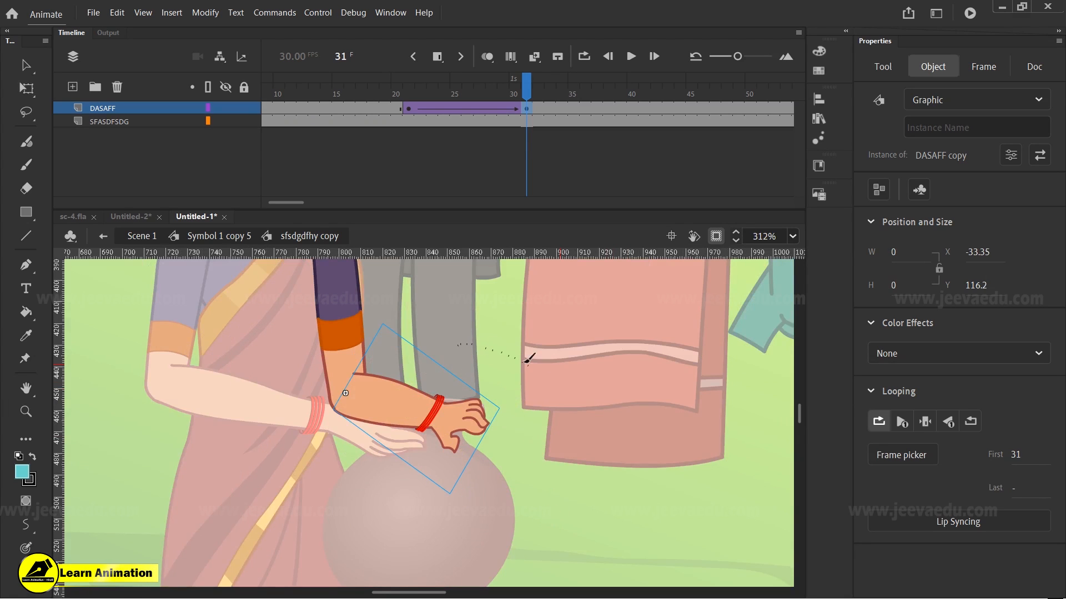
{"action": "left_click_drag", "start_coordinate": [585, 425], "coordinate": [576, 431]}
{"action": "key", "text": "ctrl+z"}
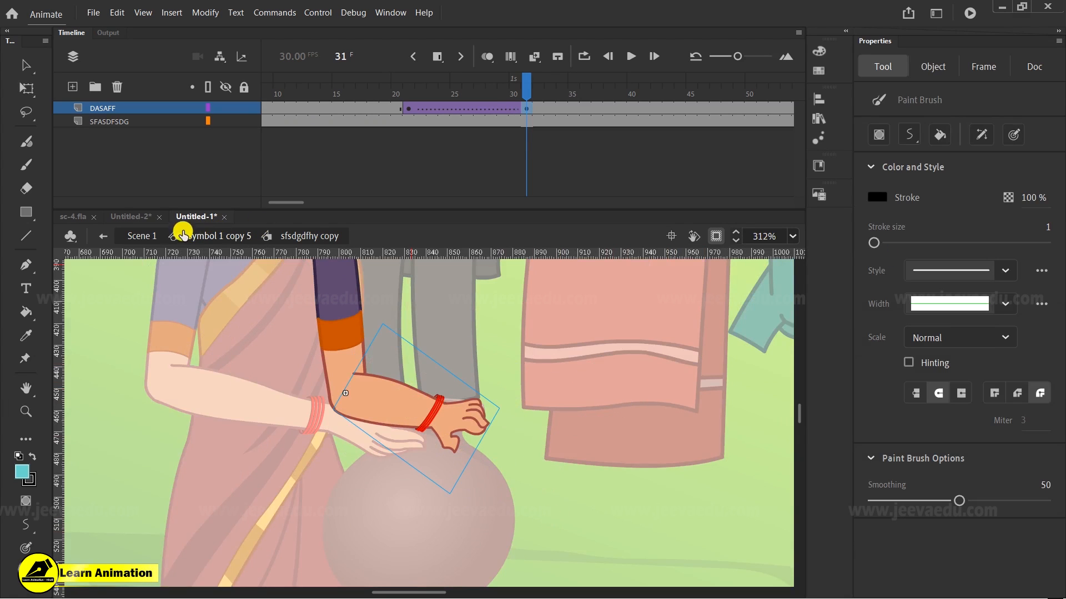
Step: Return to the woman's symbol and rotate the whole free arm on Layer_5 slightly toward her body at frame 31
{"action": "left_click", "coordinate": [183, 233]}
{"action": "left_click", "coordinate": [408, 102]}
{"action": "left_click_drag", "start_coordinate": [406, 102], "coordinate": [525, 118]}
{"action": "left_click", "coordinate": [526, 174]}
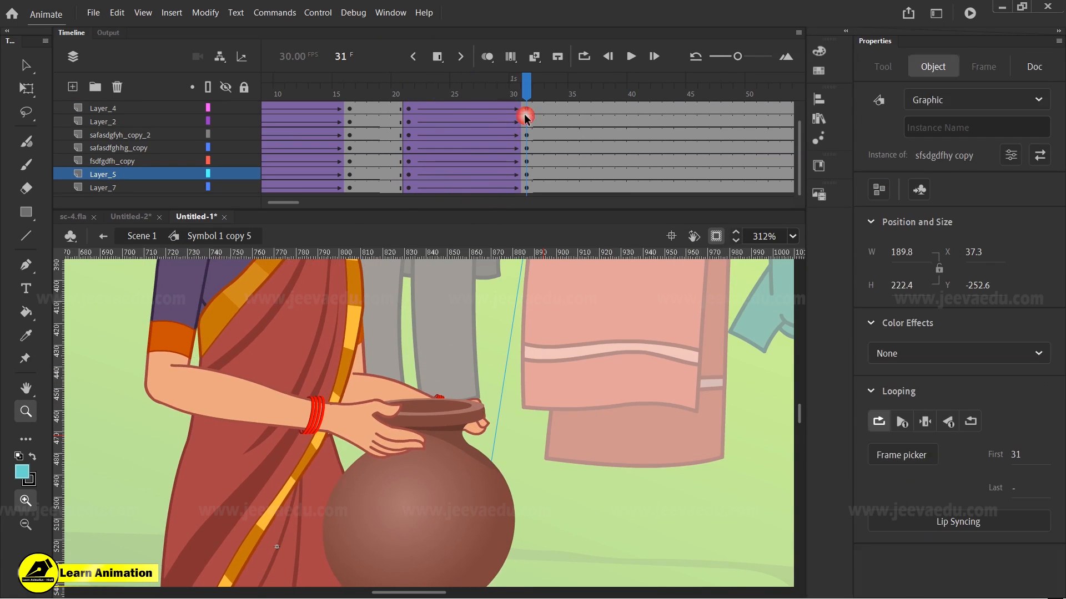
{"action": "key", "text": "q"}
{"action": "left_click_drag", "start_coordinate": [492, 501], "coordinate": [465, 511]}
Step: Rotate the free forearm up and lengthen it slightly inside its symbol so the hand grips the pot's rim at frame 31
{"action": "double_click", "coordinate": [362, 387]}
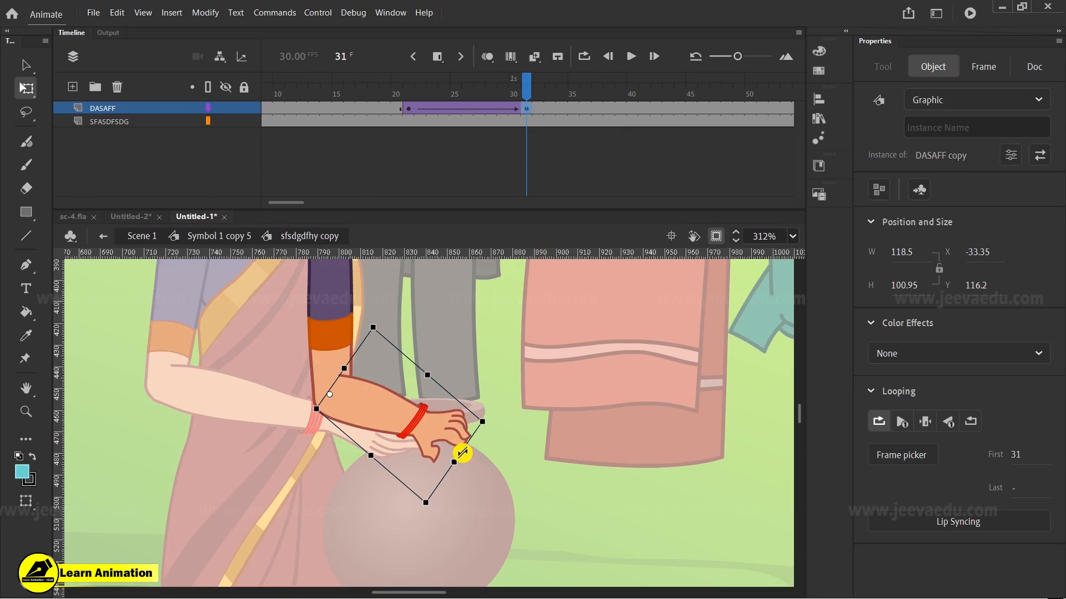
{"action": "left_click_drag", "start_coordinate": [481, 436], "coordinate": [493, 408]}
{"action": "left_click", "coordinate": [461, 441]}
{"action": "left_click", "coordinate": [457, 423]}
{"action": "left_click_drag", "start_coordinate": [463, 442], "coordinate": [467, 445]}
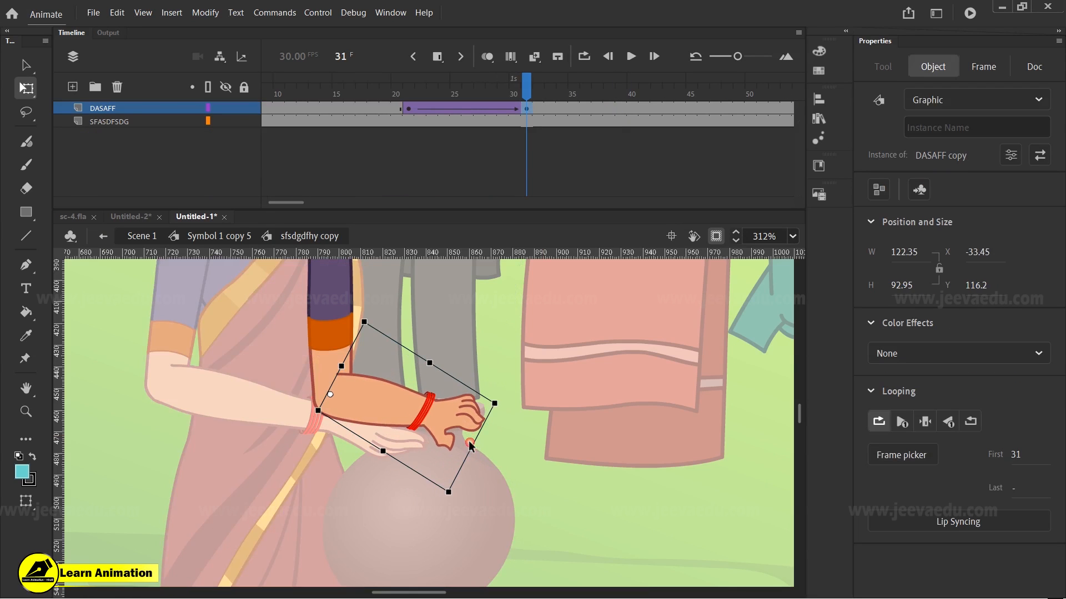
{"action": "double_click", "coordinate": [486, 441]}
{"action": "left_click", "coordinate": [451, 424]}
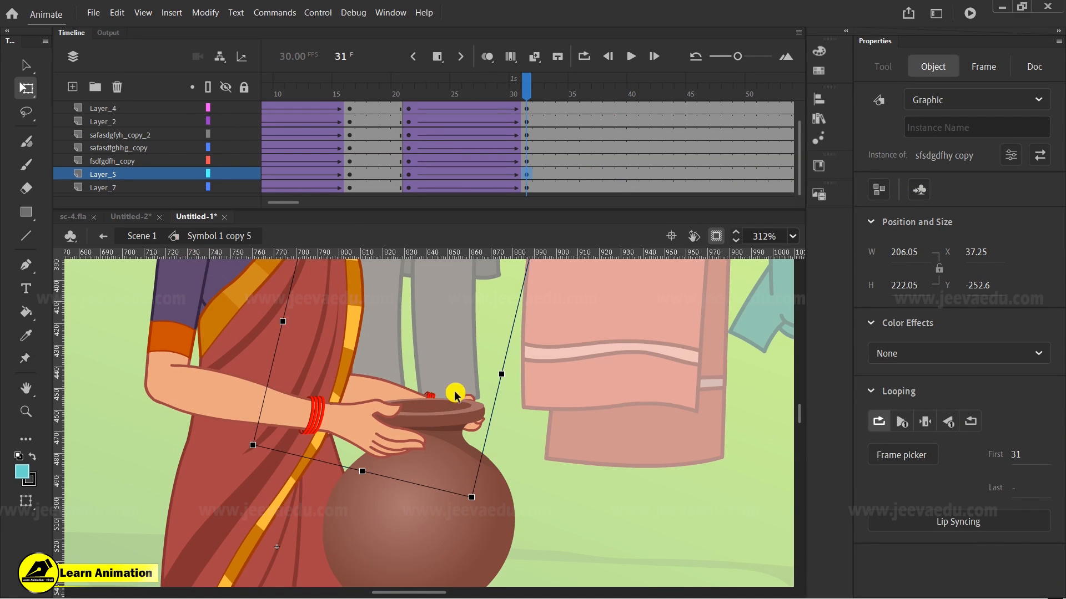
{"action": "key", "text": "shift+y"}
{"action": "mouse_move", "coordinate": [564, 383]}
{"action": "left_mouse_down"}
{"action": "mouse_move", "coordinate": [631, 383]}
{"action": "mouse_move", "coordinate": [562, 408]}
{"action": "left_mouse_up"}
{"action": "left_click_drag", "start_coordinate": [597, 470], "coordinate": [659, 487]}
{"action": "left_click_drag", "start_coordinate": [629, 413], "coordinate": [647, 478]}
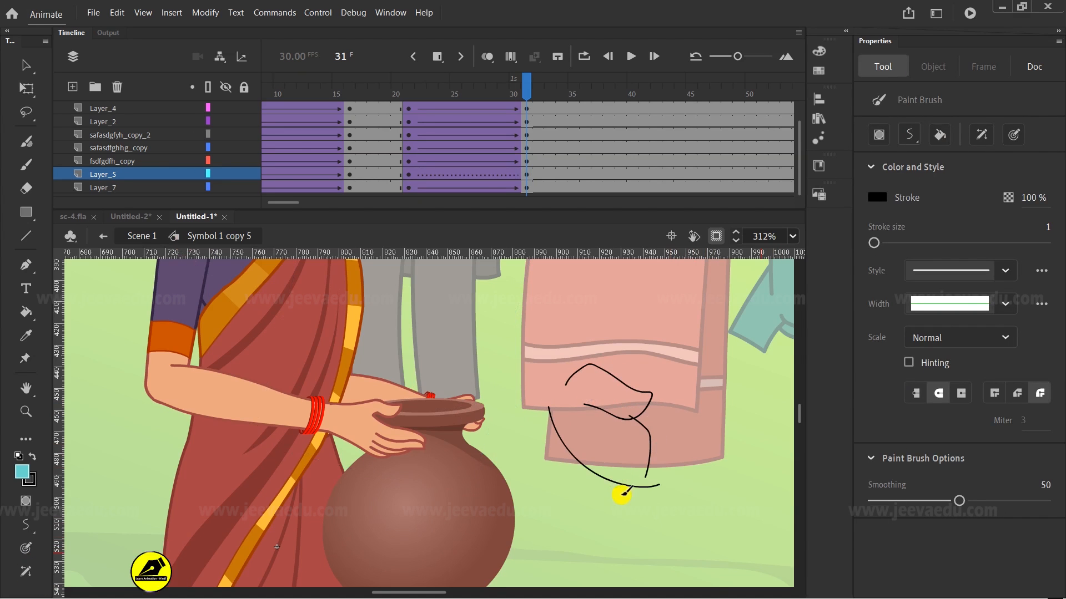
{"action": "key", "text": "ctrl+z"}
{"action": "key", "text": "ctrl+z"}
{"action": "key", "text": "ctrl+z"}
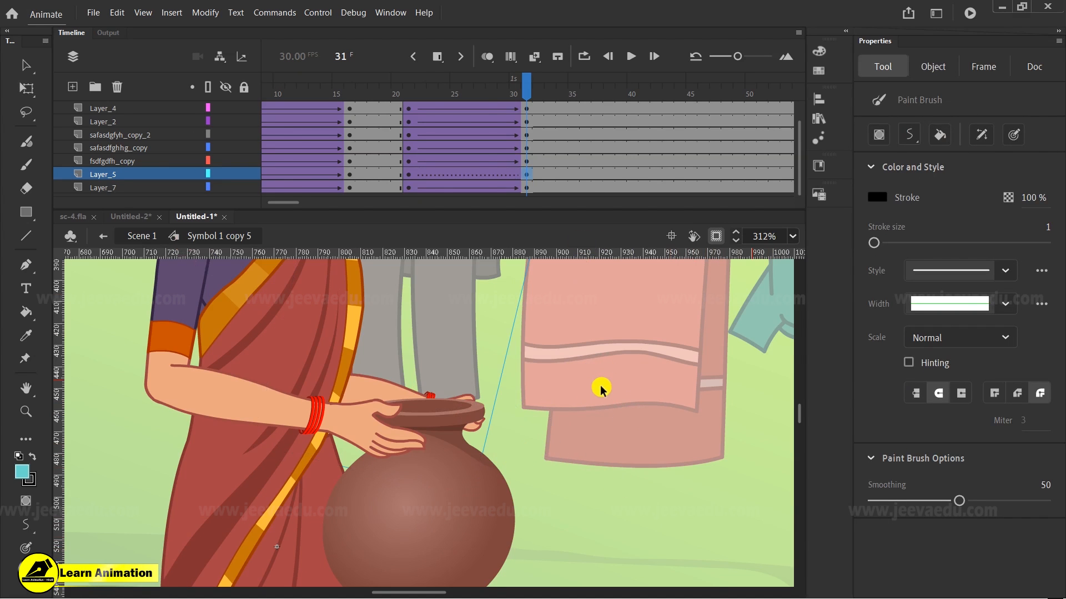
{"action": "key", "text": "ctrl+z"}
Step: Review both arms' motion from frame 31 back to frame 21 in the woman's symbol
{"action": "left_click", "coordinate": [197, 238]}
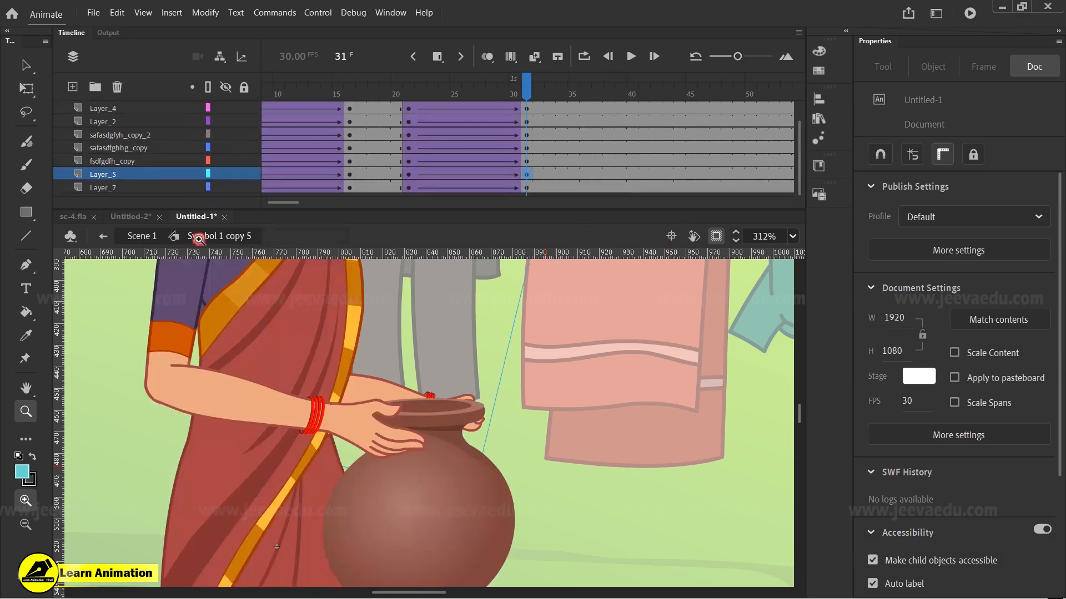
{"action": "key", "text": "ctrl+minus"}
{"action": "left_click_drag", "start_coordinate": [524, 91], "coordinate": [410, 157]}
Step: Return to Scene 1, clip the content outside the stage, and move back to frame 96 with the whole stage framed
{"action": "left_click", "coordinate": [145, 236]}
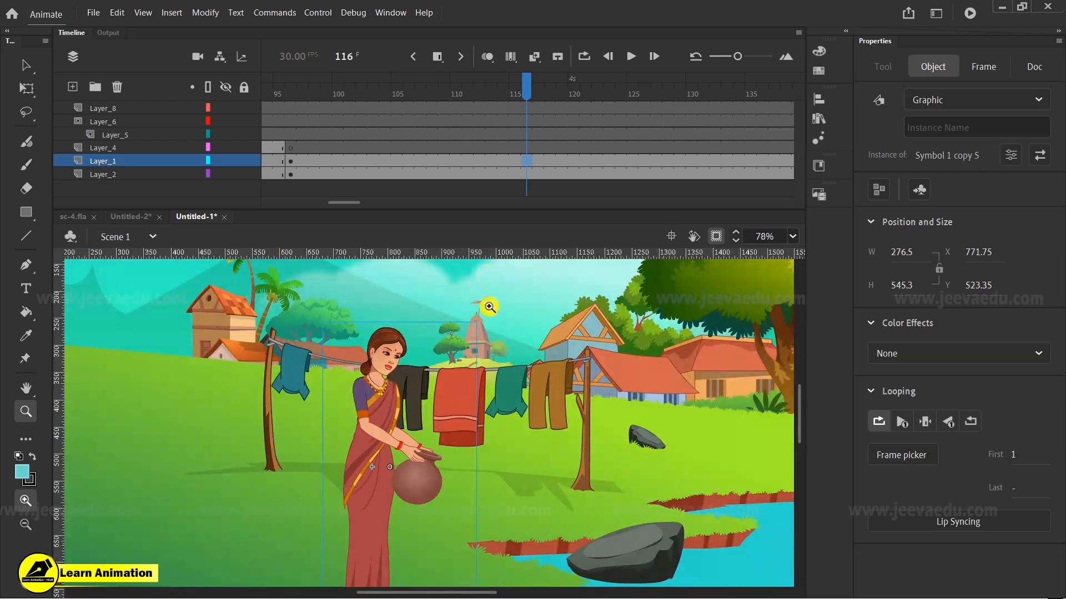
{"action": "key", "text": "ctrl+minus"}
{"action": "key", "text": "ctrl+minus"}
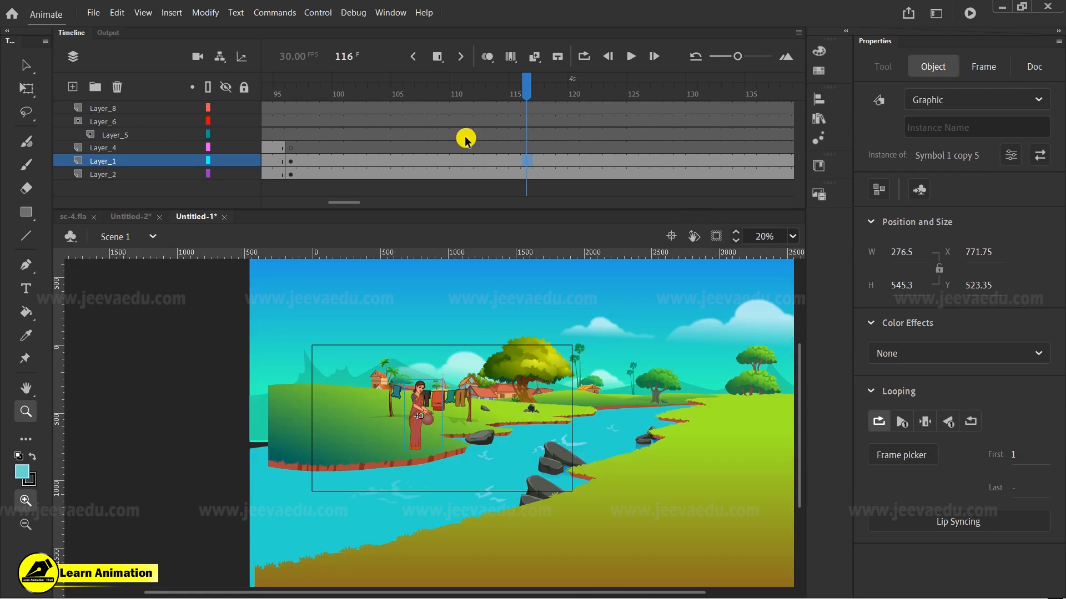
{"action": "left_click", "coordinate": [717, 236]}
{"action": "left_click_drag", "start_coordinate": [503, 134], "coordinate": [311, 136]}
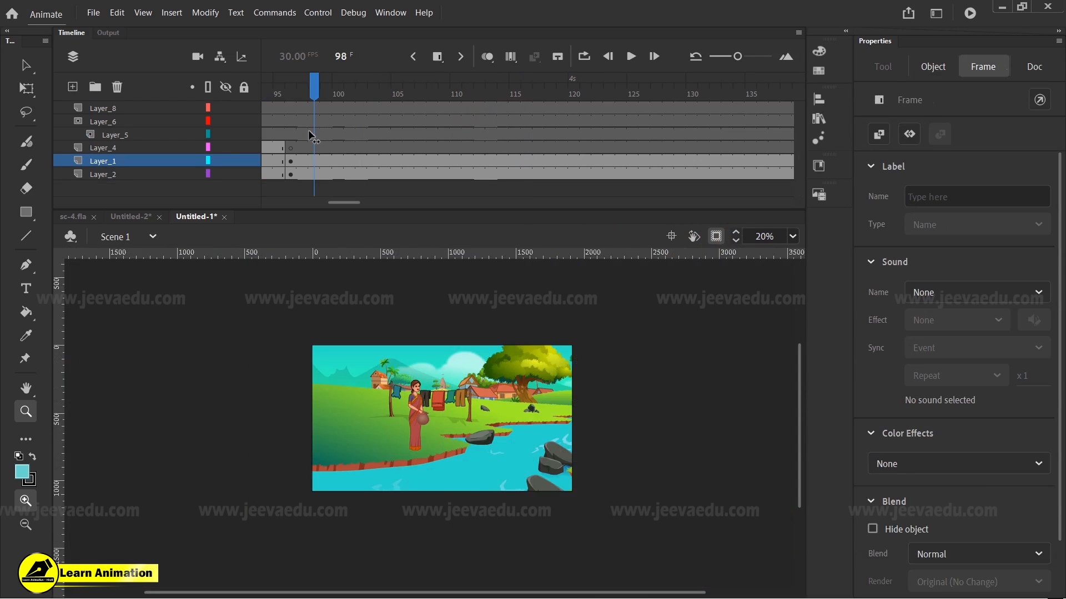
{"action": "left_click", "coordinate": [342, 205]}
{"action": "left_click_drag", "start_coordinate": [305, 333], "coordinate": [602, 532]}
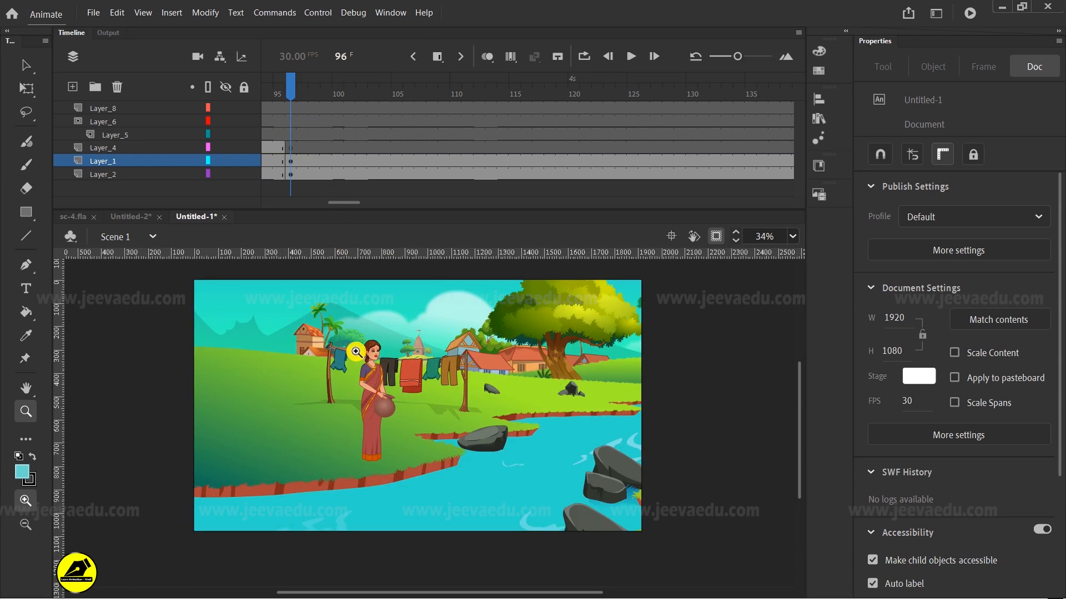
Step: Open the woman's symbol and examine the lifting motion from frame 21 to frame 31
{"action": "left_click", "coordinate": [377, 436]}
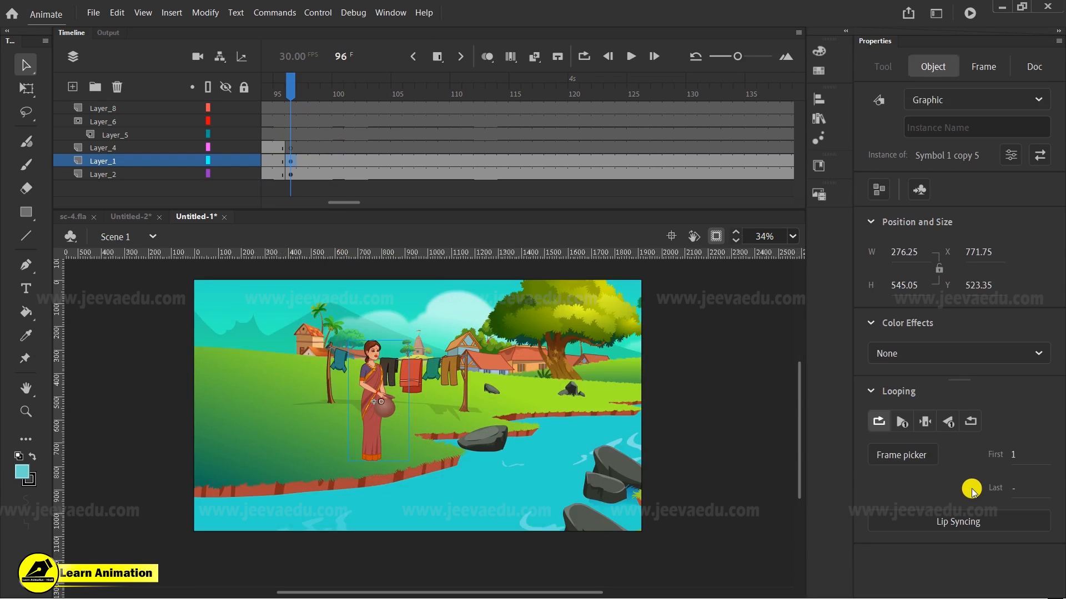
{"action": "double_click", "coordinate": [379, 437]}
{"action": "left_click_drag", "start_coordinate": [341, 86], "coordinate": [498, 126]}
{"action": "left_click", "coordinate": [377, 396]}
{"action": "left_click", "coordinate": [389, 397]}
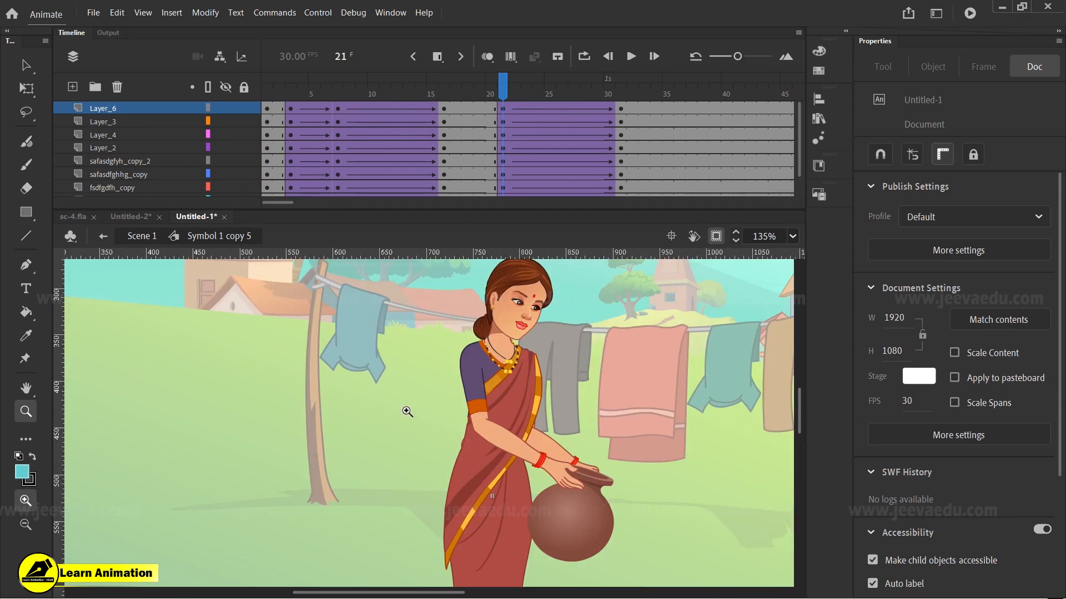
{"action": "left_click_drag", "start_coordinate": [514, 124], "coordinate": [638, 128]}
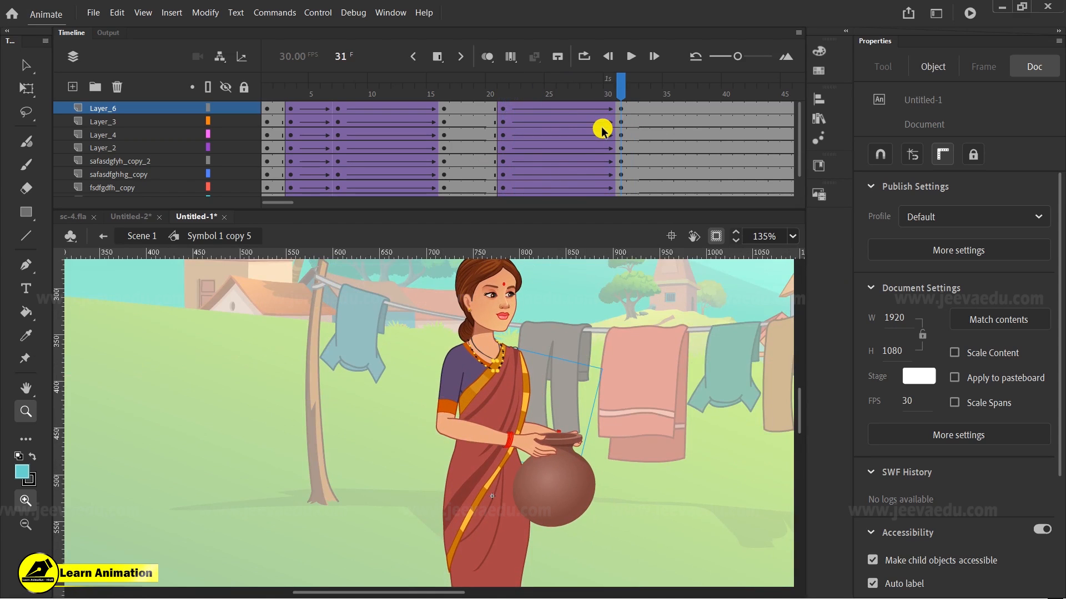
{"action": "left_click", "coordinate": [535, 419], "text": "alt"}
{"action": "left_click", "coordinate": [402, 460]}
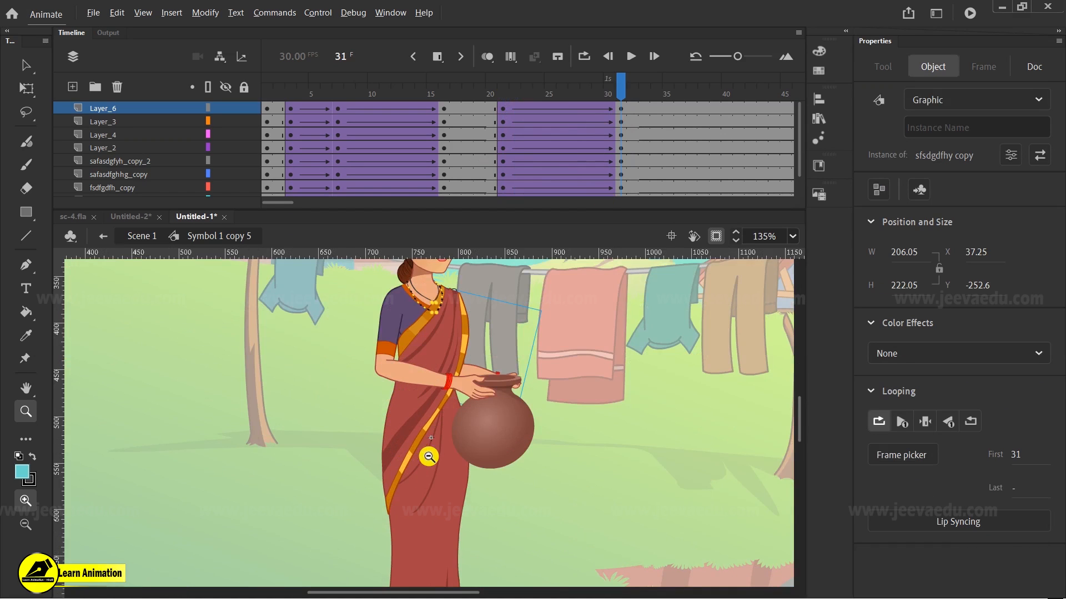
{"action": "left_click", "coordinate": [425, 447], "text": "alt"}
Step: Insert keyframes on all of the symbol's layers at frame 35 and create classic tweens from frame 31
{"action": "left_click", "coordinate": [624, 95]}
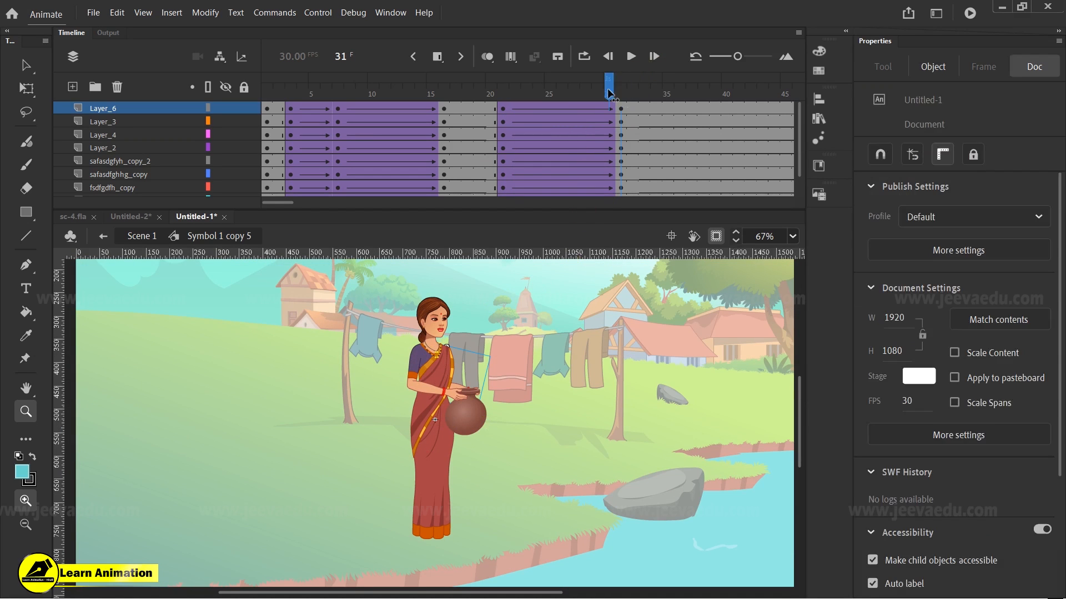
{"action": "left_click_drag", "start_coordinate": [673, 109], "coordinate": [672, 219]}
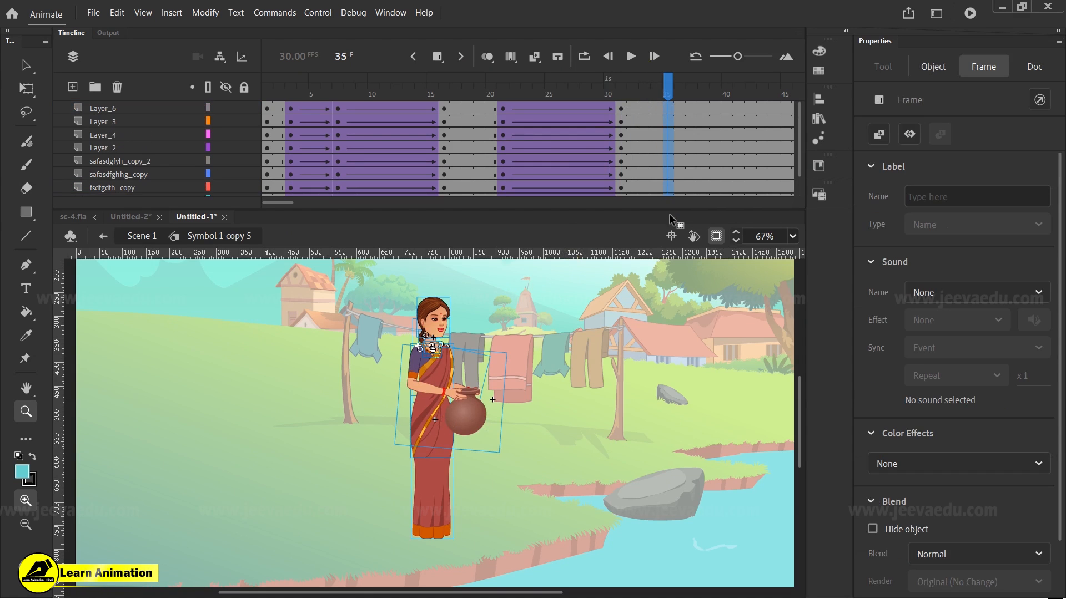
{"action": "left_click_drag", "start_coordinate": [644, 109], "coordinate": [648, 189]}
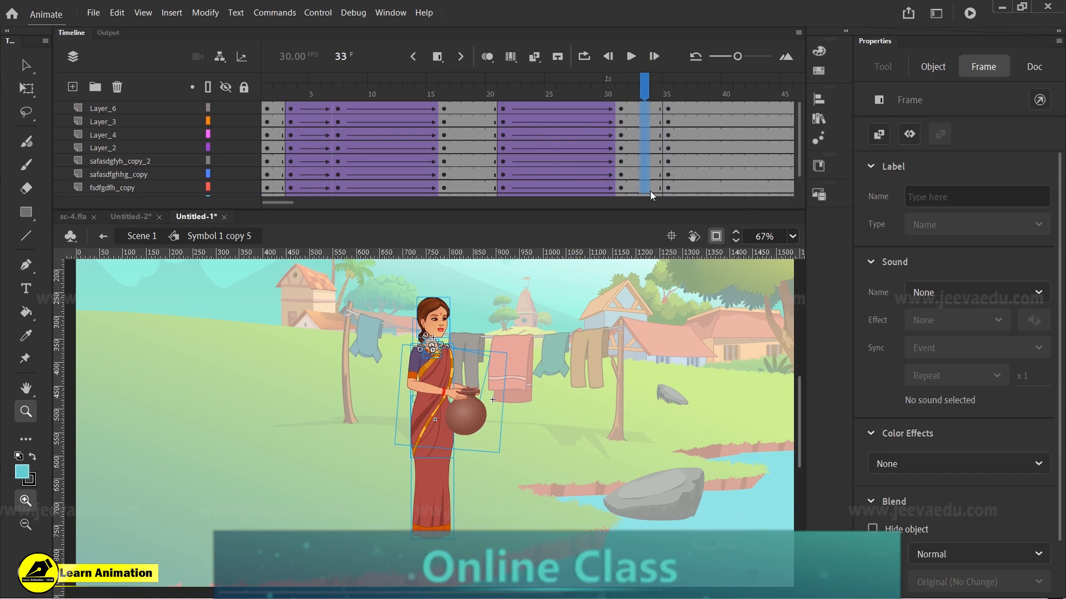
{"action": "right_click", "coordinate": [651, 191]}
{"action": "left_click", "coordinate": [692, 193]}
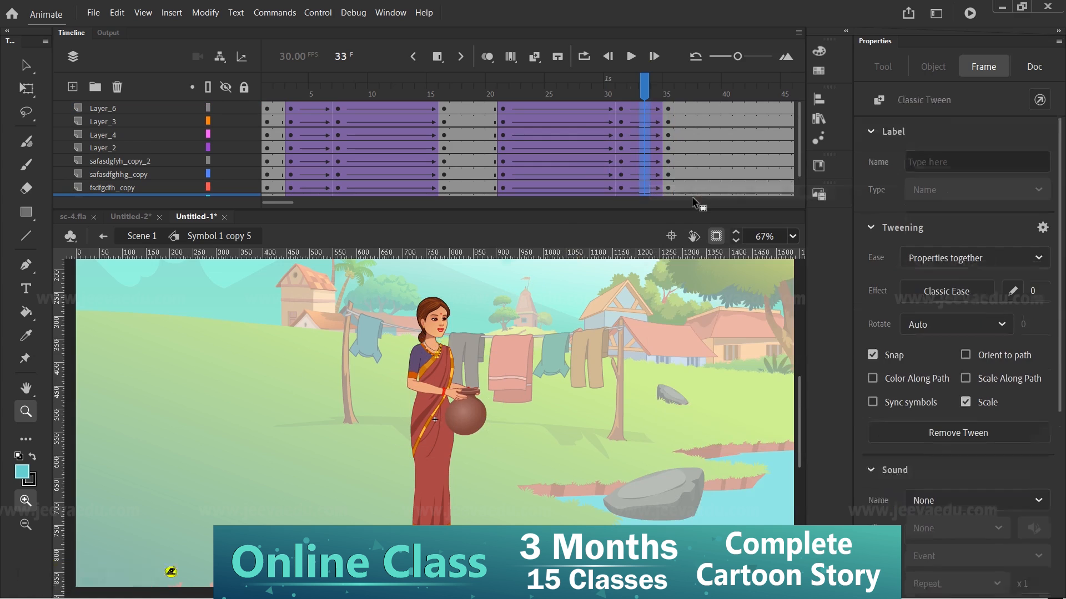
Step: Select all of the woman's parts at frame 31 and skew the figure slightly backward from the head
{"action": "left_click", "coordinate": [621, 83]}
{"action": "key", "text": "v"}
{"action": "left_click_drag", "start_coordinate": [372, 319], "coordinate": [543, 524]}
{"action": "key", "text": "z"}
{"action": "left_click", "coordinate": [438, 347]}
{"action": "left_click", "coordinate": [415, 383]}
{"action": "key", "text": "q"}
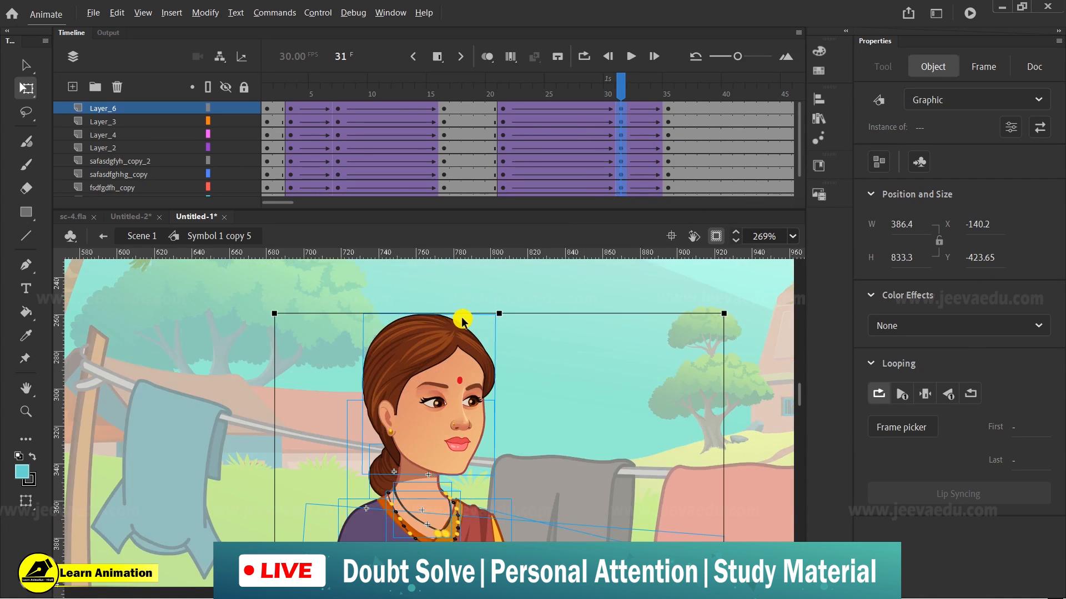
{"action": "left_click_drag", "start_coordinate": [466, 315], "coordinate": [454, 318]}
Step: Apply classic tweens between frames 31 and 35 and scrub through the motion to frame 36
{"action": "left_click_drag", "start_coordinate": [598, 79], "coordinate": [564, 242]}
{"action": "key", "text": "ctrl+a"}
{"action": "left_click", "coordinate": [638, 187]}
{"action": "right_click", "coordinate": [639, 187]}
{"action": "left_click", "coordinate": [702, 195]}
{"action": "left_click_drag", "start_coordinate": [572, 187], "coordinate": [688, 151]}
Step: Play back the lift inside the symbol through frame 37, examining the full upper body and the head close up
{"action": "key", "text": "z"}
{"action": "left_click", "coordinate": [473, 426], "text": "alt"}
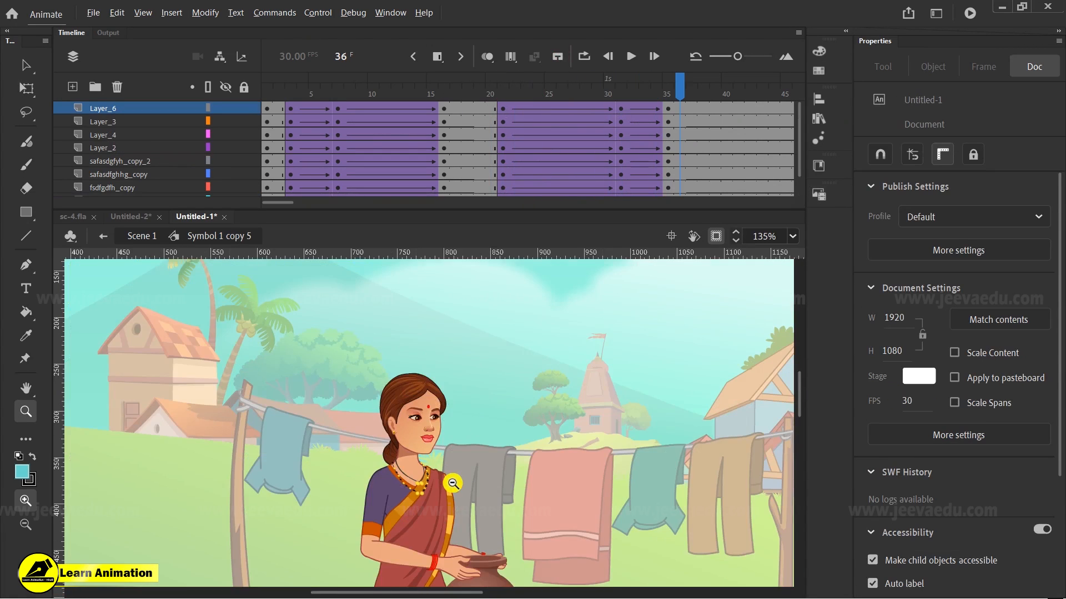
{"action": "left_click", "coordinate": [475, 426], "text": "alt"}
{"action": "left_click", "coordinate": [447, 469]}
{"action": "left_click_drag", "start_coordinate": [470, 464], "coordinate": [486, 522]}
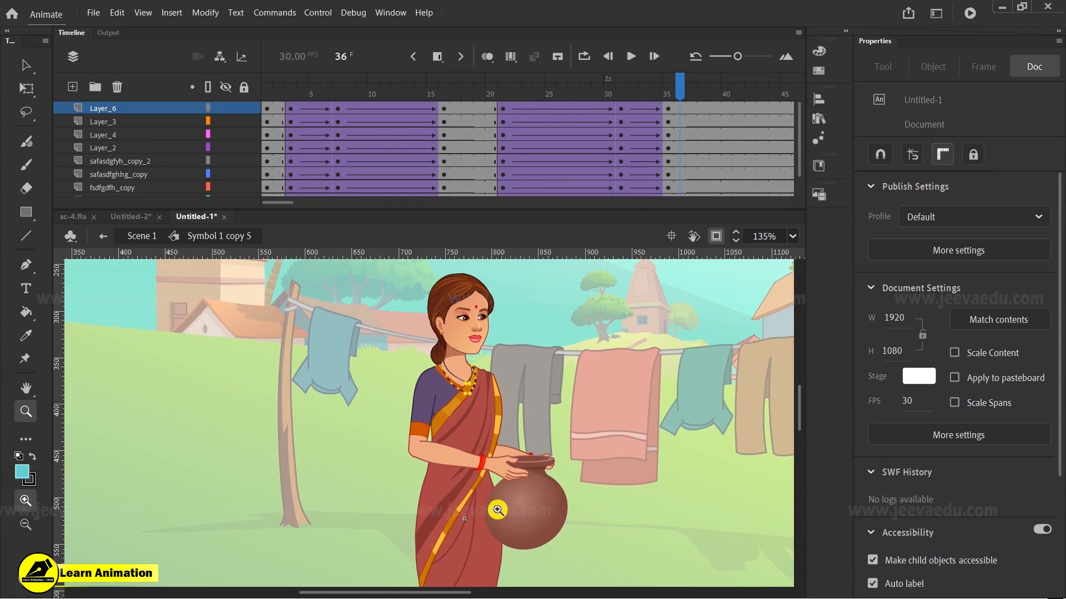
{"action": "left_click", "coordinate": [448, 145]}
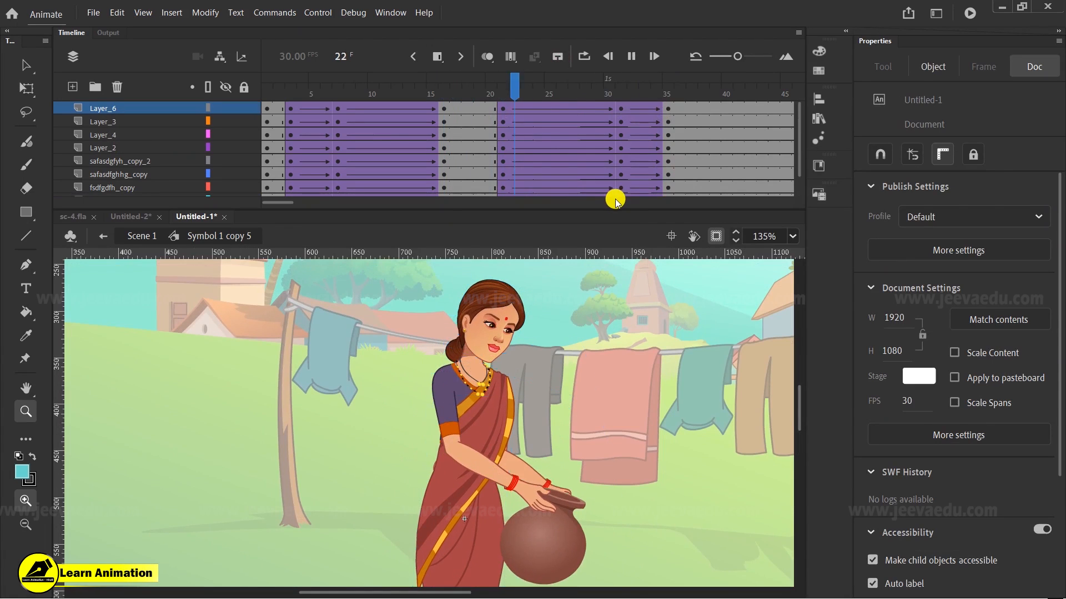
{"action": "left_click", "coordinate": [681, 134]}
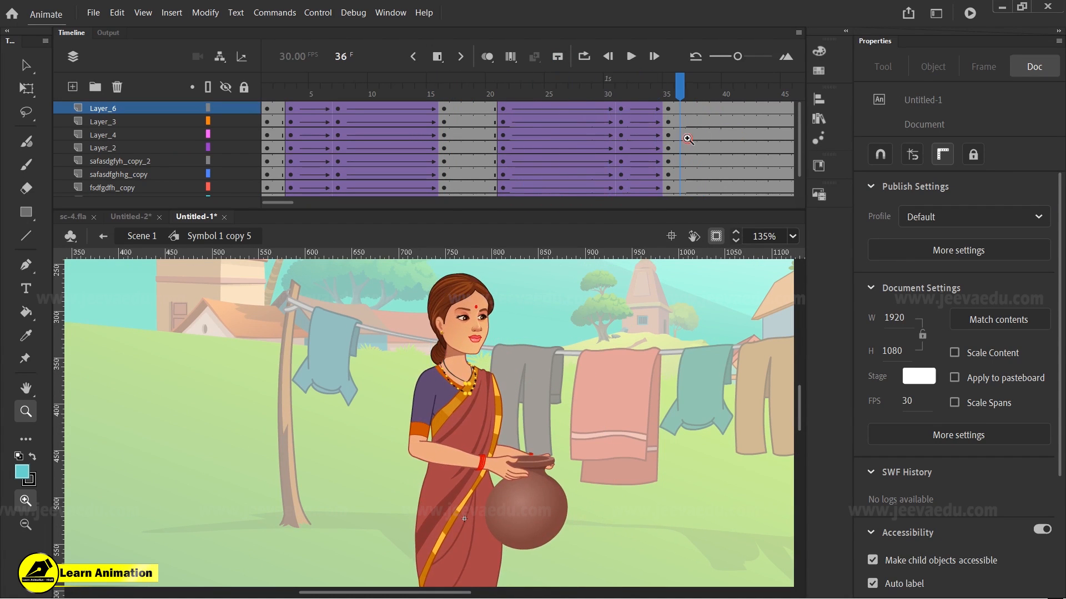
{"action": "left_click_drag", "start_coordinate": [418, 329], "coordinate": [536, 424]}
{"action": "left_click_drag", "start_coordinate": [653, 93], "coordinate": [394, 136]}
{"action": "key", "text": "Return"}
{"action": "key", "text": "Return"}
{"action": "left_click_drag", "start_coordinate": [711, 89], "coordinate": [505, 122]}
{"action": "key", "text": "Return"}
{"action": "key", "text": "Return"}
{"action": "left_click_drag", "start_coordinate": [646, 87], "coordinate": [693, 125]}
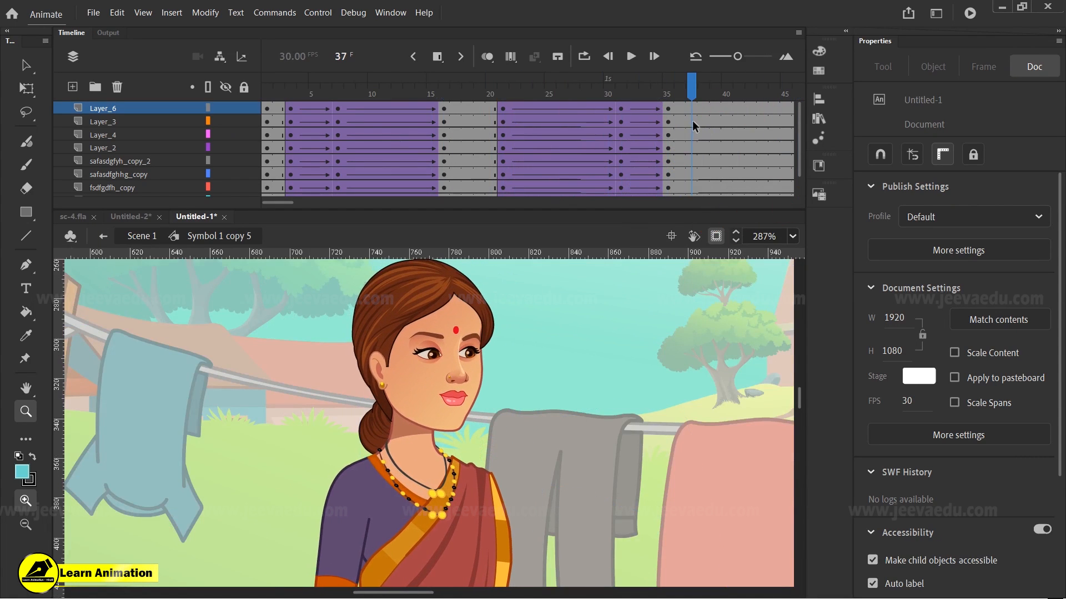
Step: Return to Scene 1, frame the whole stage, and lock all layers
{"action": "left_click", "coordinate": [433, 434], "text": "alt"}
{"action": "left_click", "coordinate": [434, 434], "text": "alt"}
{"action": "left_click", "coordinate": [139, 240]}
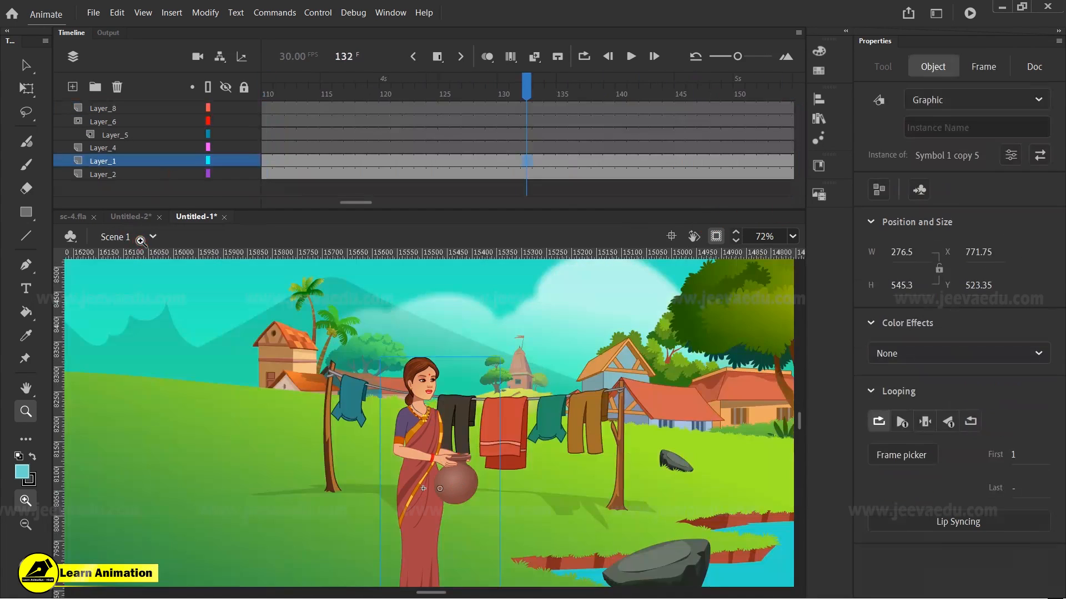
{"action": "left_click", "coordinate": [310, 349], "text": "alt"}
{"action": "left_click", "coordinate": [309, 350], "text": "alt"}
{"action": "left_click", "coordinate": [584, 507]}
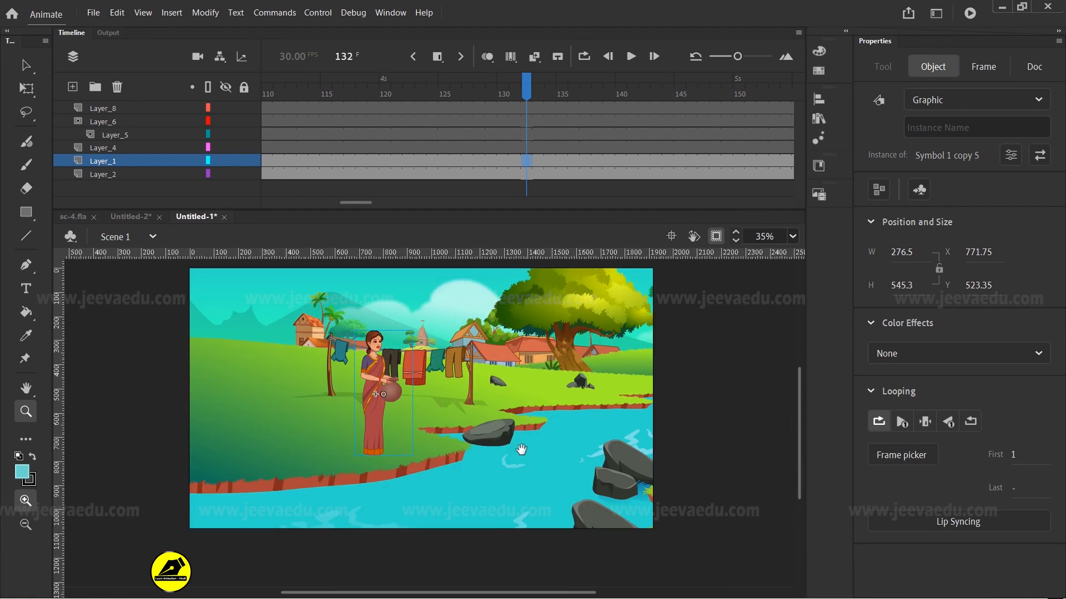
{"action": "left_click", "coordinate": [152, 161]}
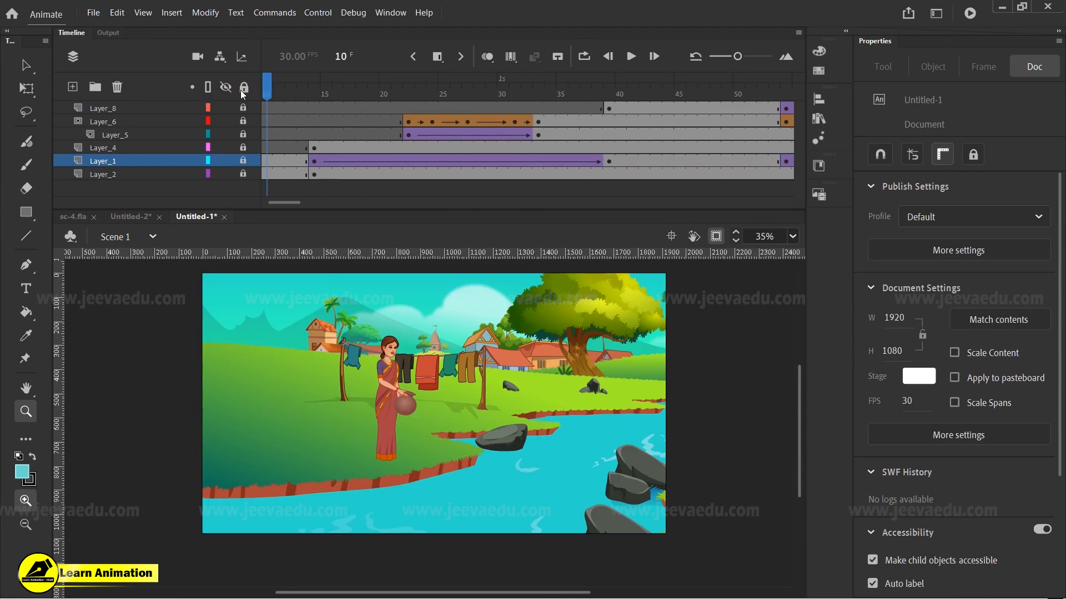
{"action": "left_click_drag", "start_coordinate": [243, 95], "coordinate": [210, 105]}
Step: Play the whole scene repeatedly to check the masked close-up and the woman's return to standing
{"action": "key", "text": "Return"}
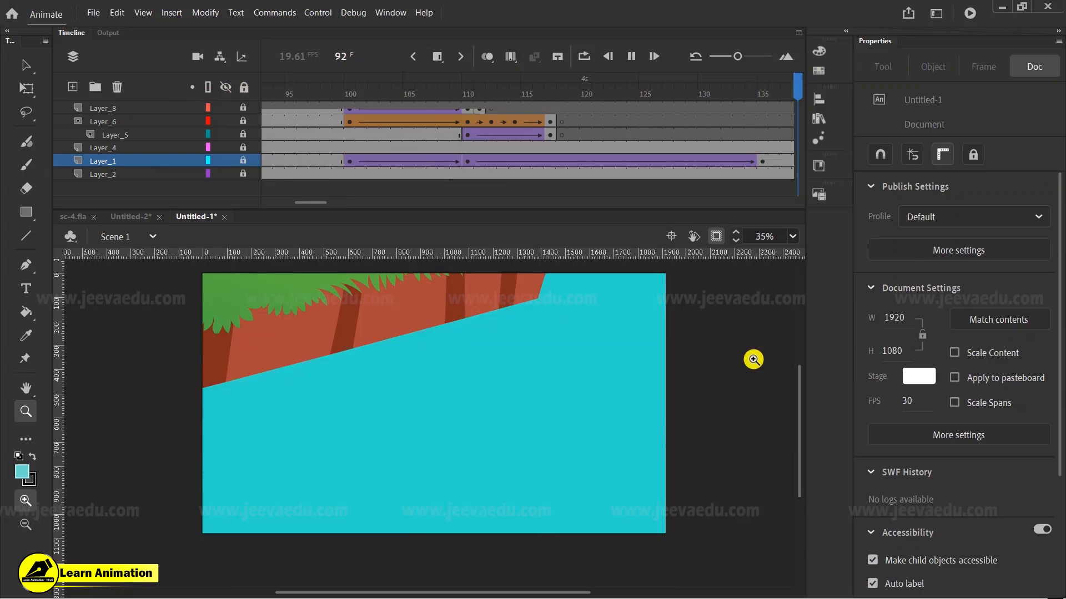
{"action": "key", "text": "Return"}
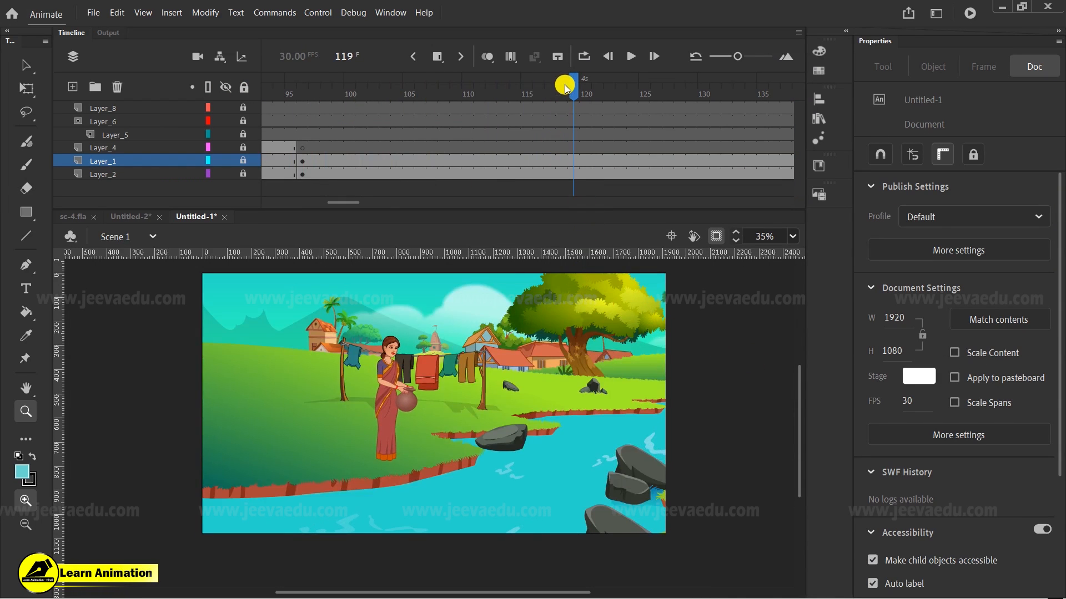
{"action": "left_click_drag", "start_coordinate": [522, 88], "coordinate": [231, 148]}
{"action": "key", "text": "Return"}
{"action": "key", "text": "Return"}
Step: Unlock Layer_1 and change the first looping frame of the woman's symbol at frame 96
{"action": "left_click", "coordinate": [422, 162]}
{"action": "key", "text": "v"}
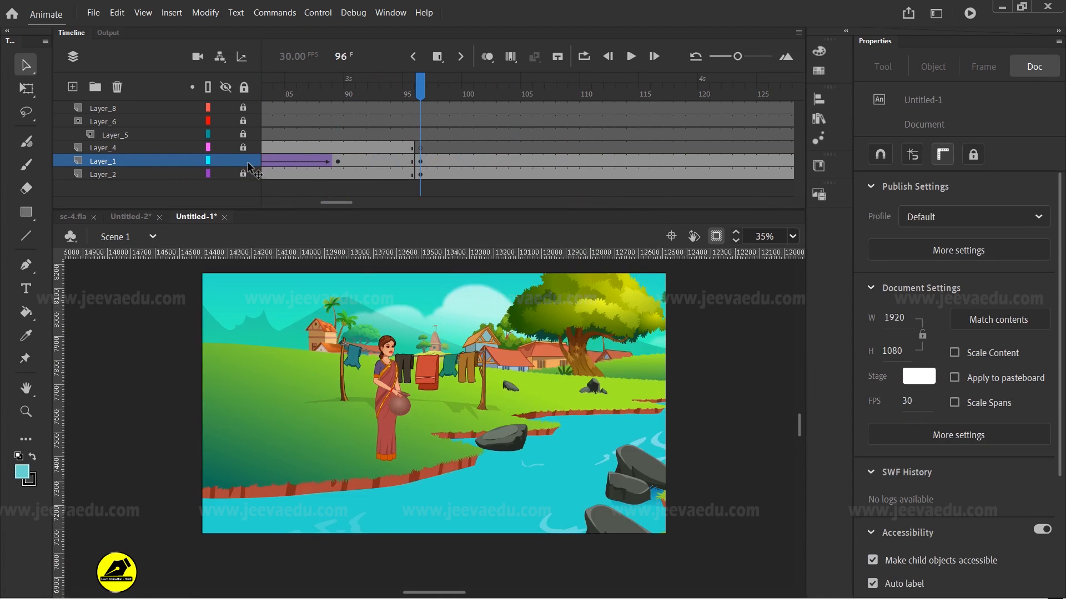
{"action": "left_click", "coordinate": [388, 383]}
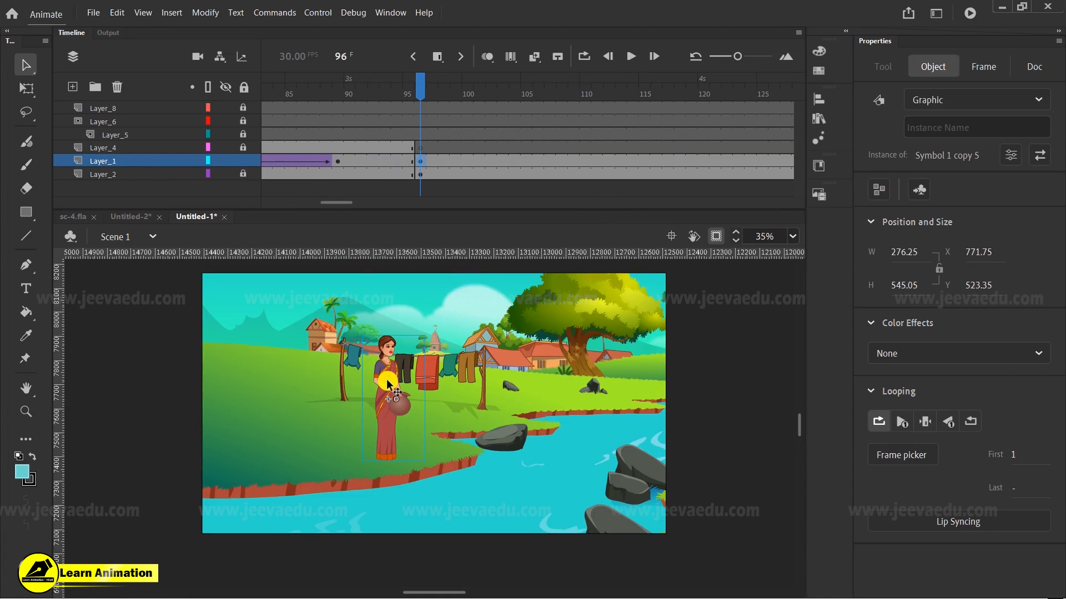
{"action": "double_click", "coordinate": [386, 379]}
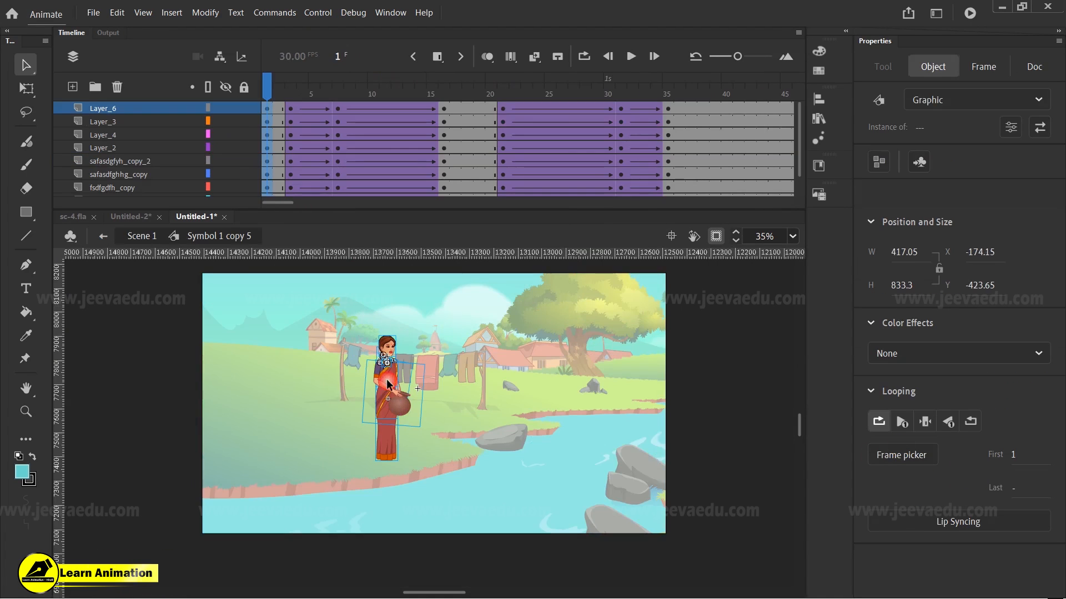
{"action": "left_click", "coordinate": [157, 230]}
{"action": "left_click", "coordinate": [404, 401]}
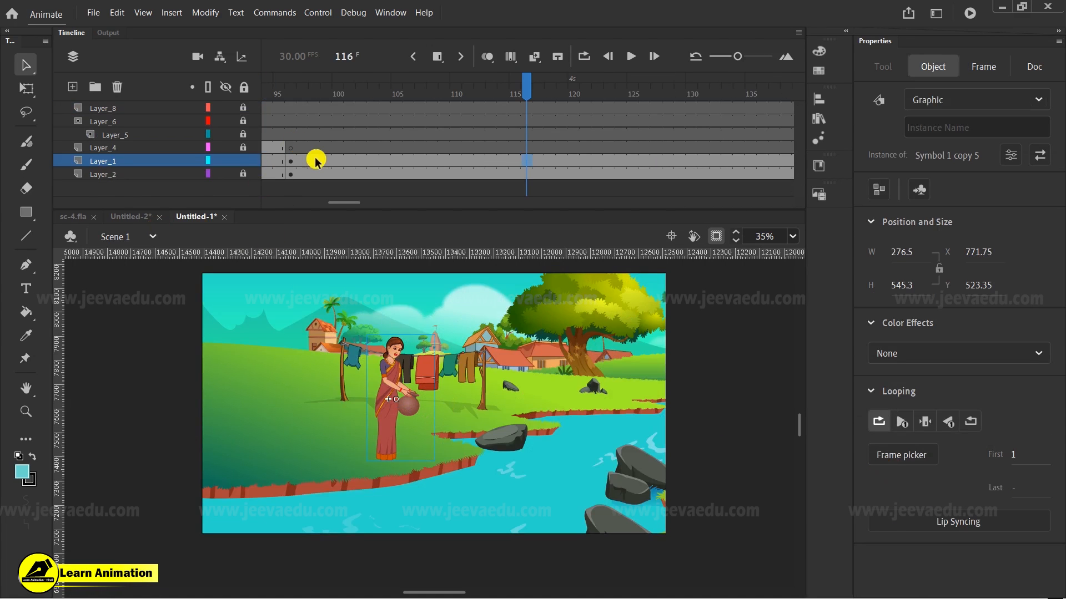
{"action": "left_click", "coordinate": [292, 162]}
{"action": "left_click", "coordinate": [385, 384]}
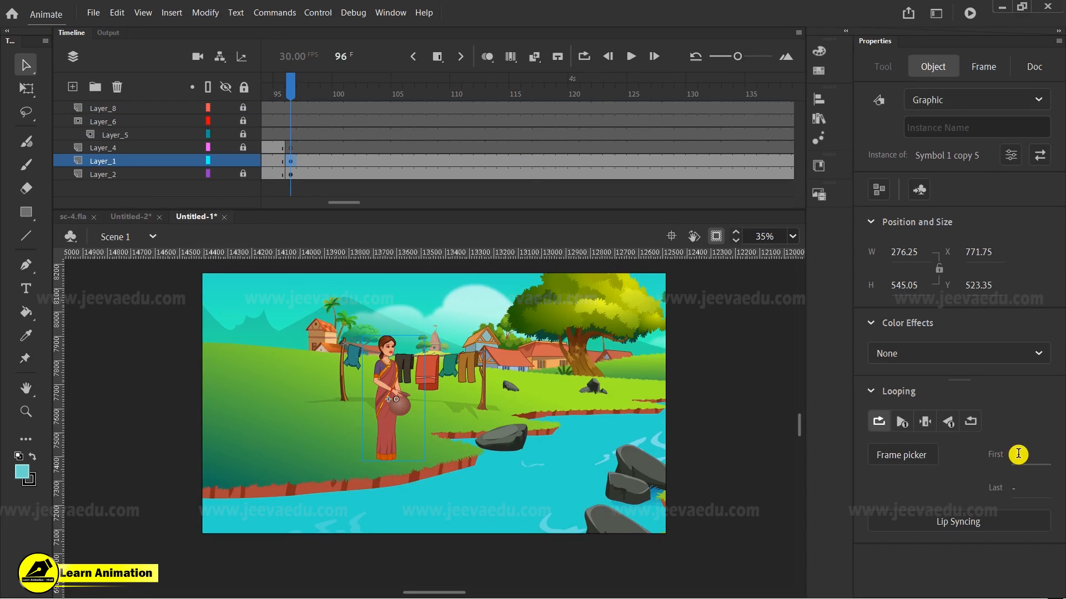
Step: Play the timeline across frame 96 up to frame 124 to check the timing of the lift
{"action": "left_click_drag", "start_coordinate": [290, 87], "coordinate": [246, 107]}
{"action": "key", "text": "Return"}
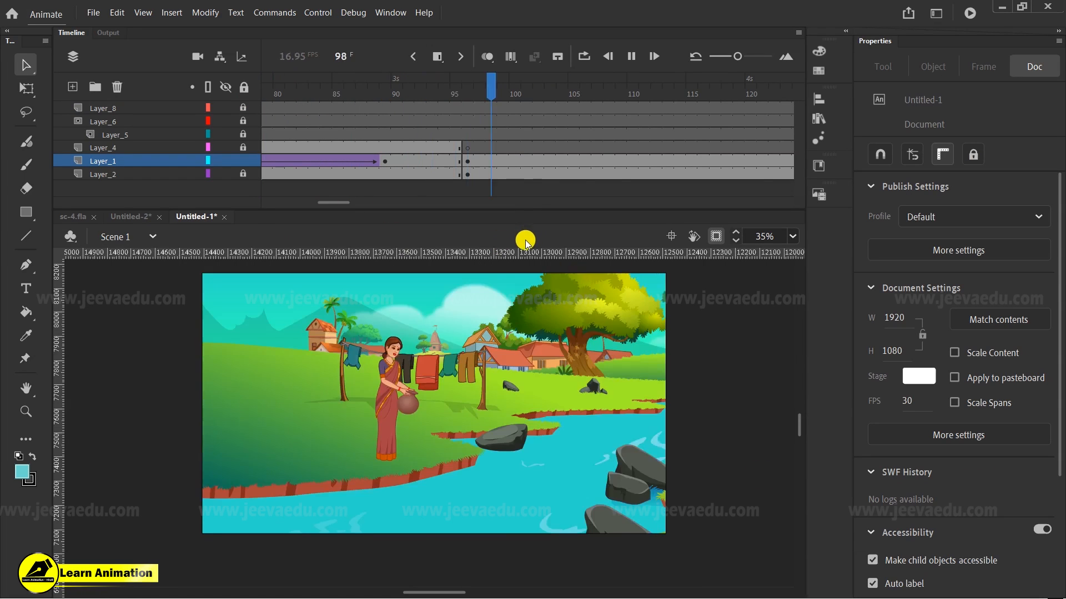
{"action": "left_click", "coordinate": [682, 134]}
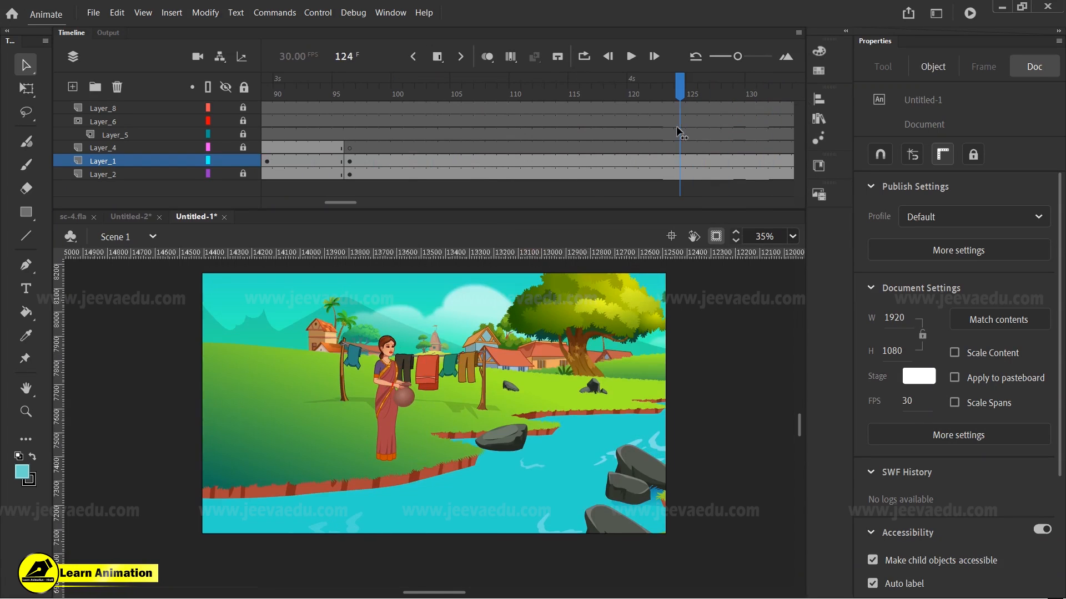
Step: Remove all frames after frame 126 on every layer
{"action": "left_click_drag", "start_coordinate": [718, 111], "coordinate": [799, 175]}
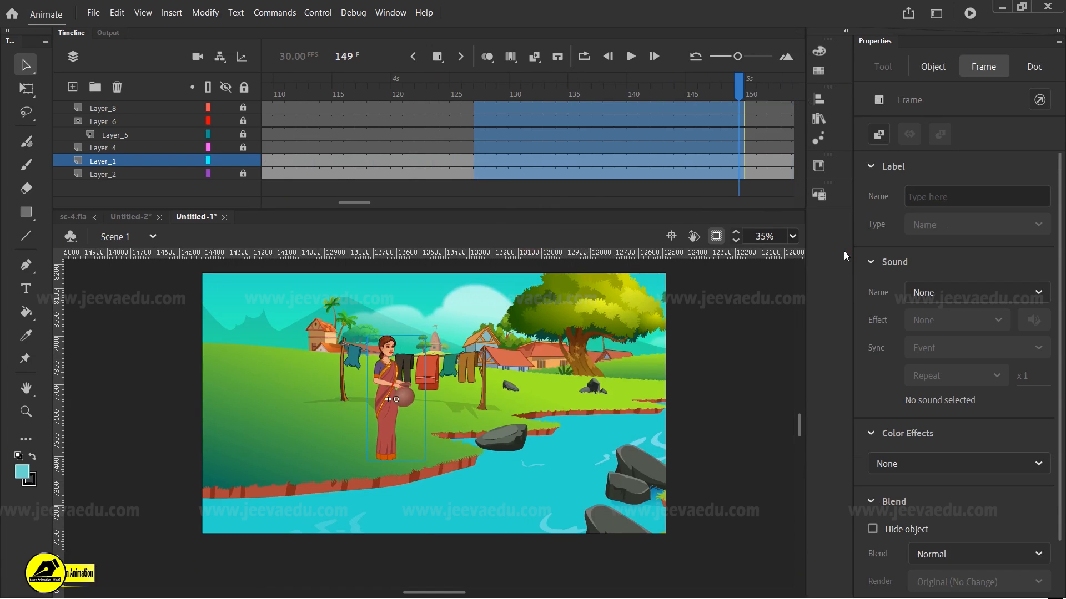
{"action": "key", "text": "F6"}
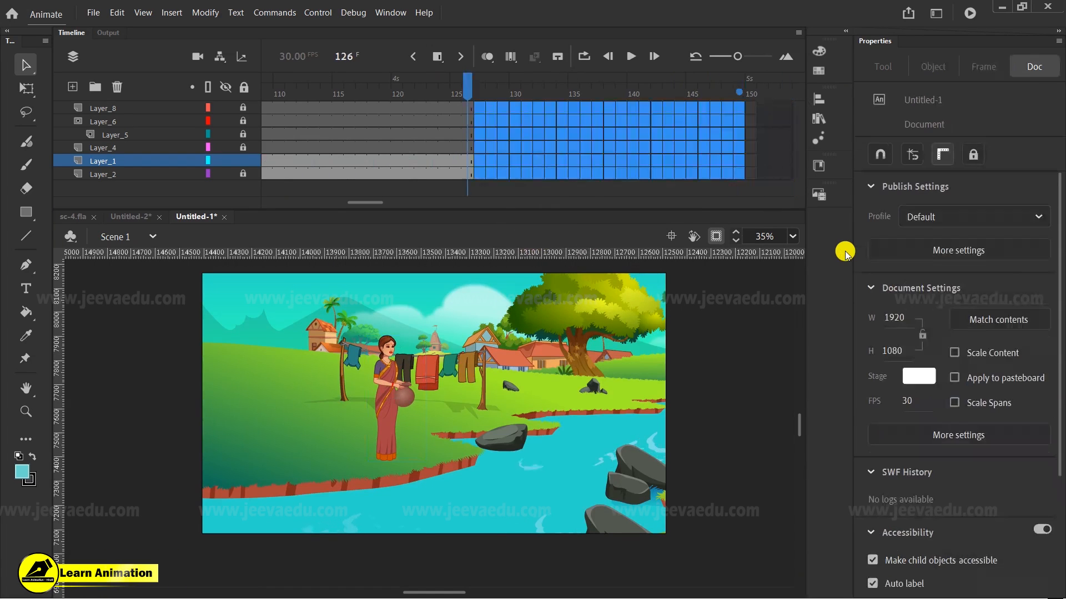
{"action": "key", "text": "shift+F5"}
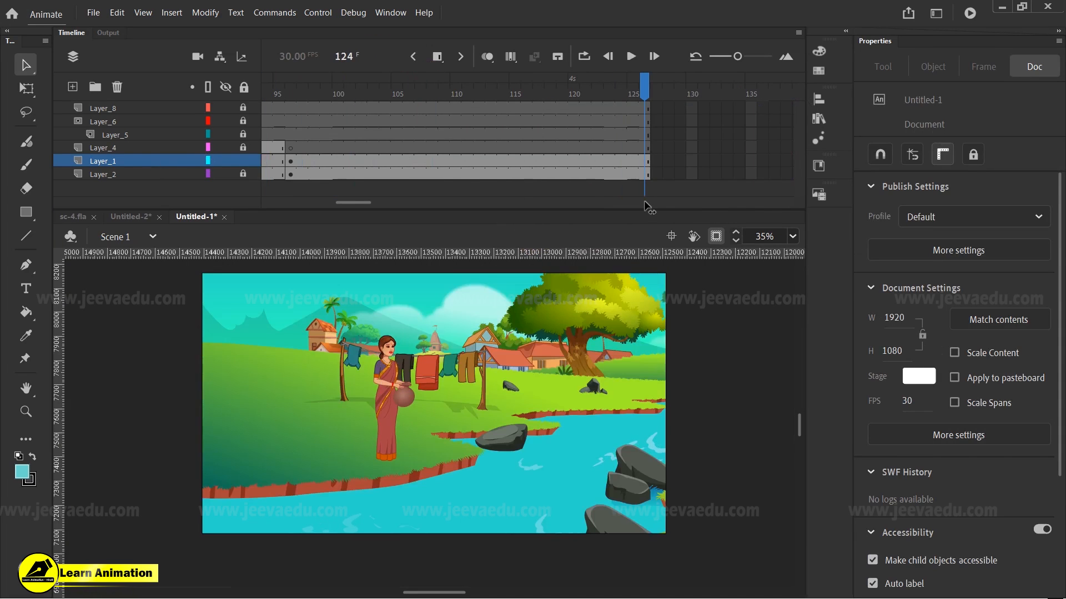
Step: Add keyframes at frame 126 on Layer_1 and Layer_2 and create classic tweens from frame 96
{"action": "left_click", "coordinate": [647, 168]}
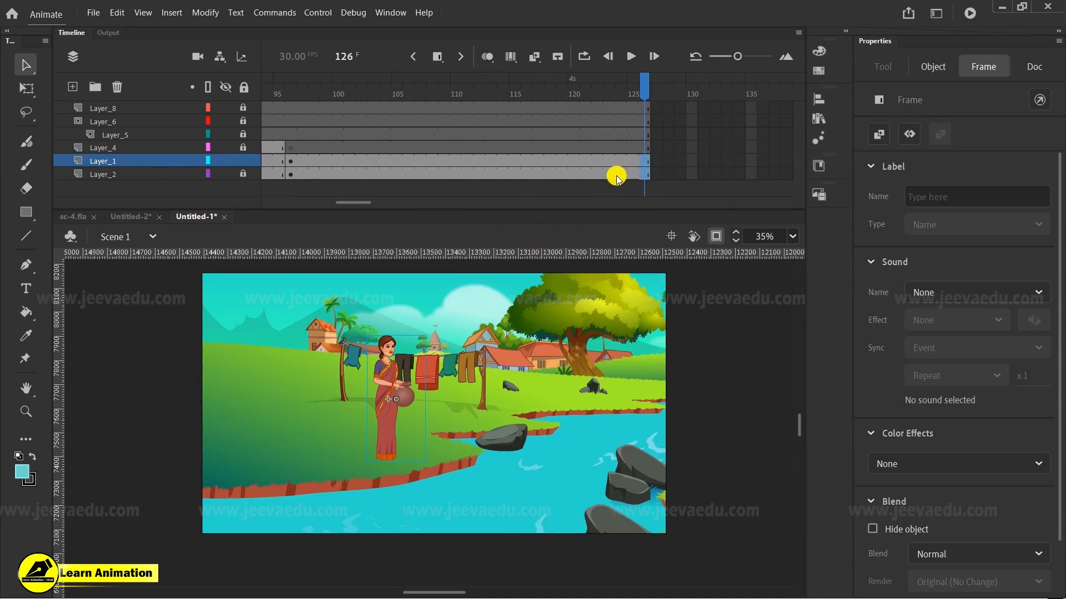
{"action": "right_click", "coordinate": [581, 169]}
{"action": "left_click", "coordinate": [591, 174]}
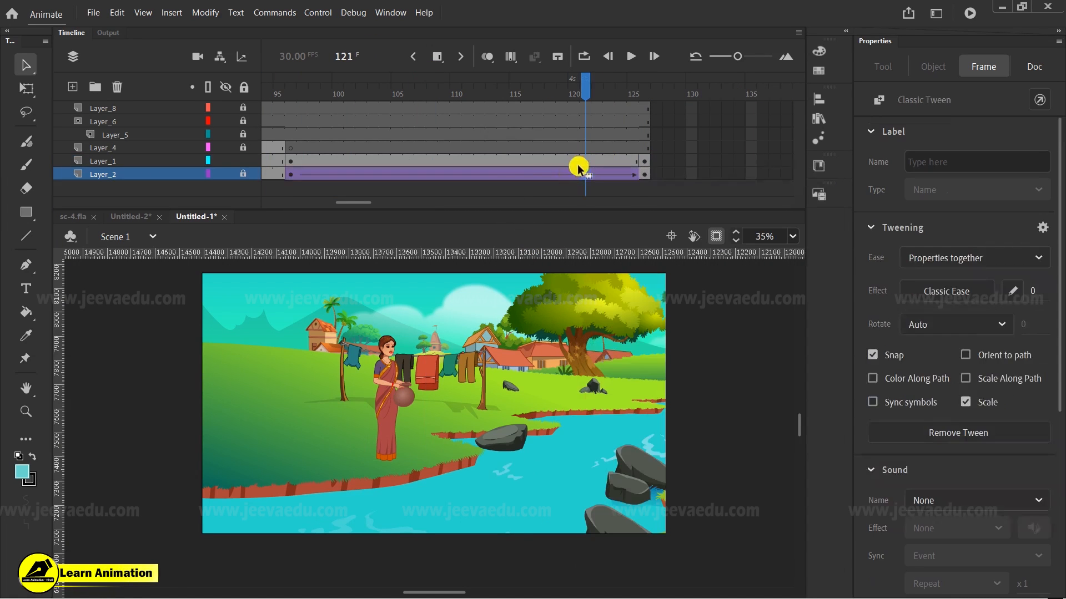
{"action": "right_click", "coordinate": [507, 164]}
{"action": "left_click", "coordinate": [533, 167]}
Step: Apply a custom S-shaped ease, My Ease 1, to the classic tweens on Layer_1 and Layer_2
{"action": "left_click_drag", "start_coordinate": [398, 161], "coordinate": [386, 174]}
{"action": "left_click", "coordinate": [1013, 290]}
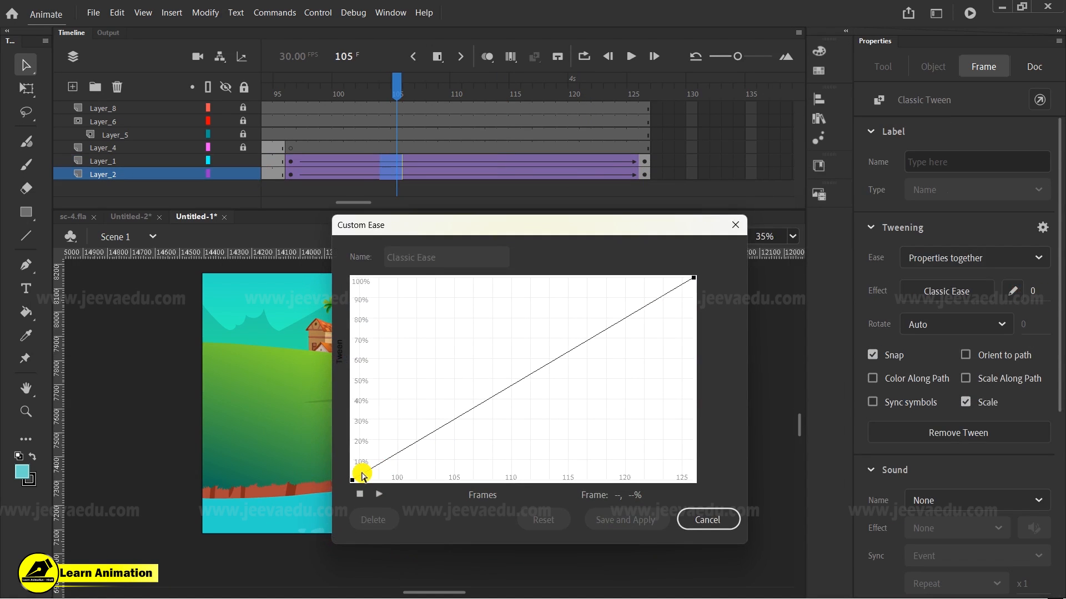
{"action": "left_click_drag", "start_coordinate": [468, 415], "coordinate": [500, 497]}
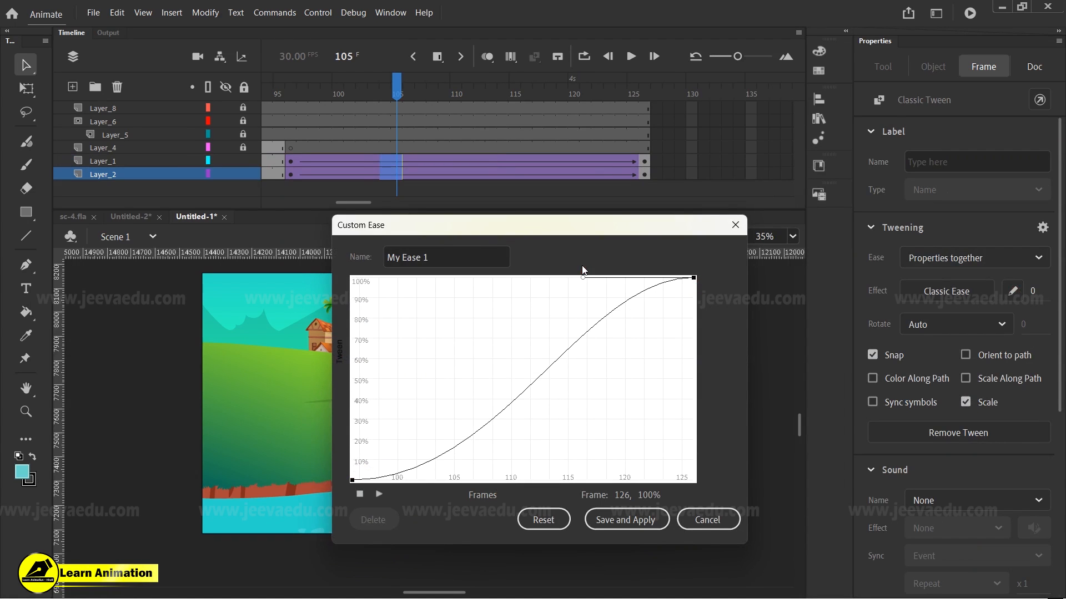
{"action": "left_click", "coordinate": [626, 521]}
Step: Scale the woman and background by 115% twice at frame 126, move them right, and play back the zoom
{"action": "left_click_drag", "start_coordinate": [643, 161], "coordinate": [643, 175]}
{"action": "key", "text": "ctrl+alt+s"}
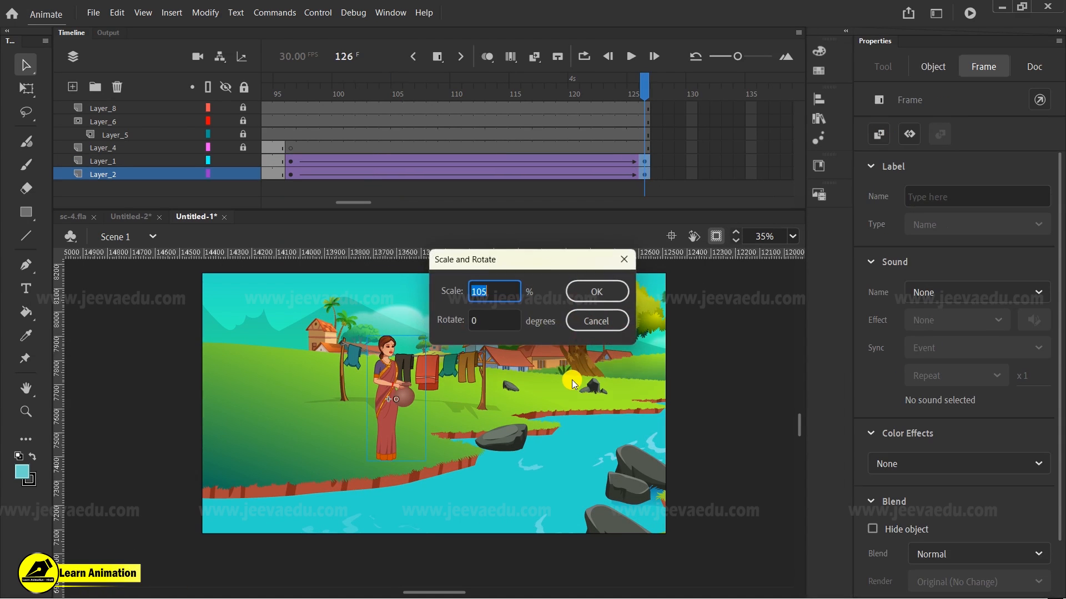
{"action": "type", "text": "115"}
{"action": "key", "text": "Return"}
{"action": "key", "text": "ctrl+alt+s"}
{"action": "key", "text": "Return"}
{"action": "left_click_drag", "start_coordinate": [456, 453], "coordinate": [560, 455]}
{"action": "left_click_drag", "start_coordinate": [564, 78], "coordinate": [138, 165]}
{"action": "key", "text": "Return"}
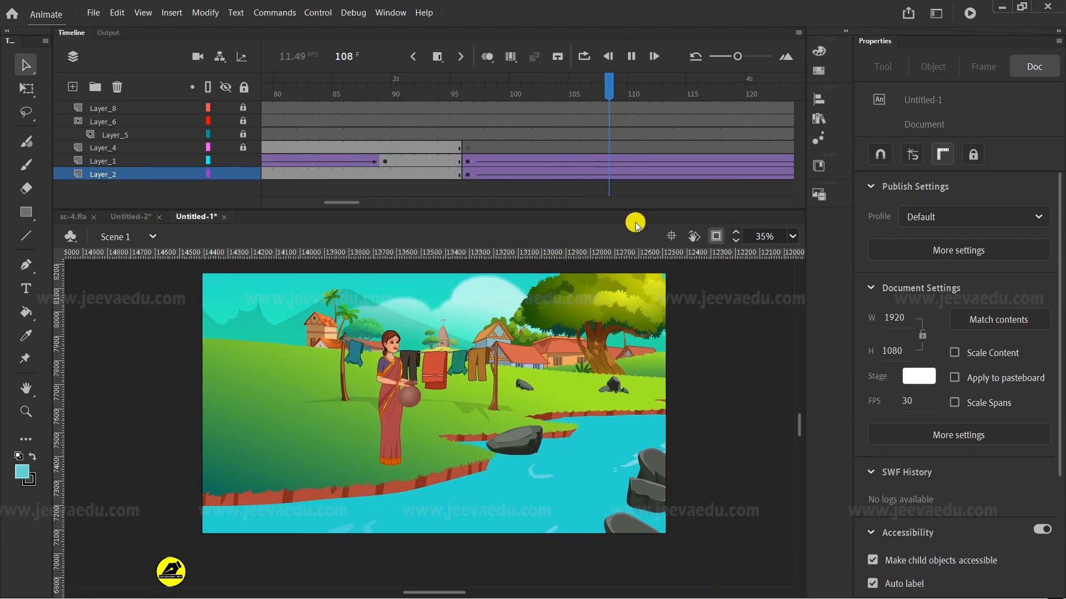
Step: Nudge the zoomed artwork slightly left on the stage and return the playhead to frame 1
{"action": "left_click", "coordinate": [586, 175]}
{"action": "left_click_drag", "start_coordinate": [493, 439], "coordinate": [475, 437]}
{"action": "left_click_drag", "start_coordinate": [554, 94], "coordinate": [282, 146]}
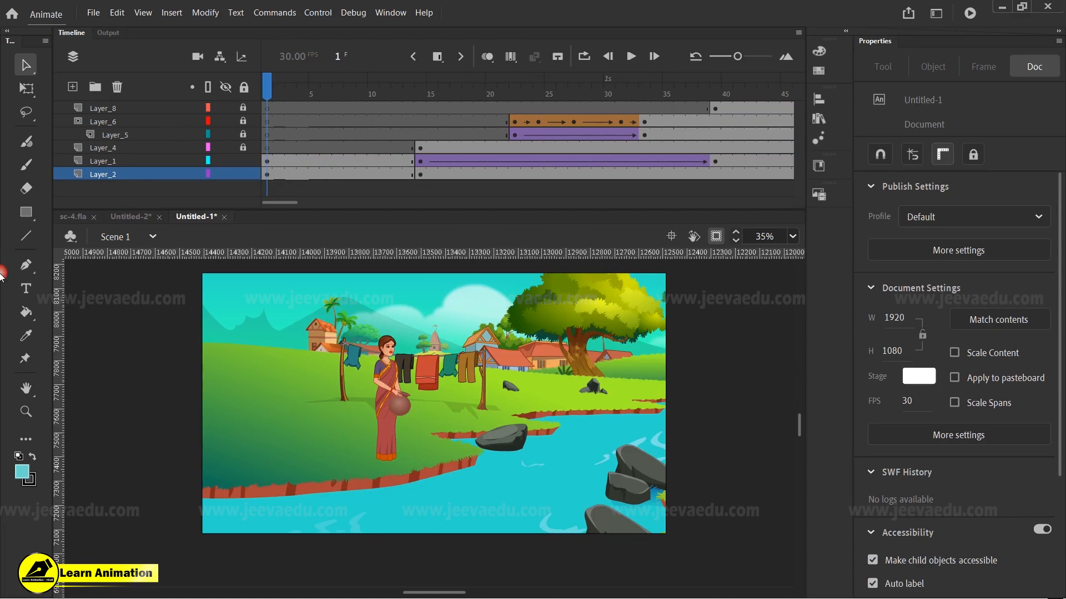
Step: Export the entire movie as an H.264 video named VIDEO 123 to the Desktop, using the Default (AME) preset
{"action": "left_click", "coordinate": [94, 13]}
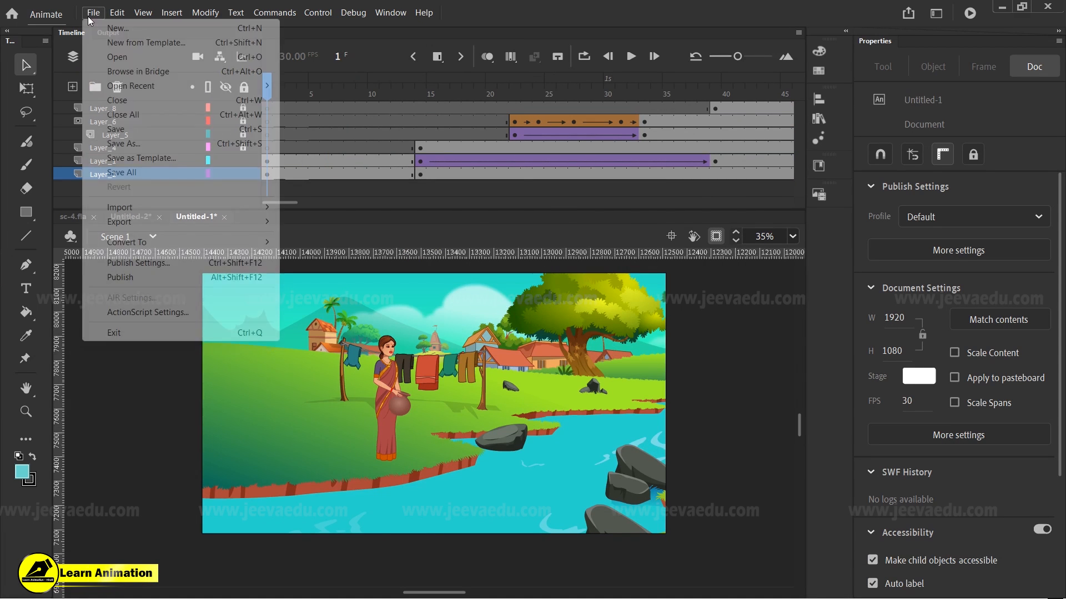
{"action": "left_click", "coordinate": [154, 222]}
{"action": "left_click", "coordinate": [366, 267]}
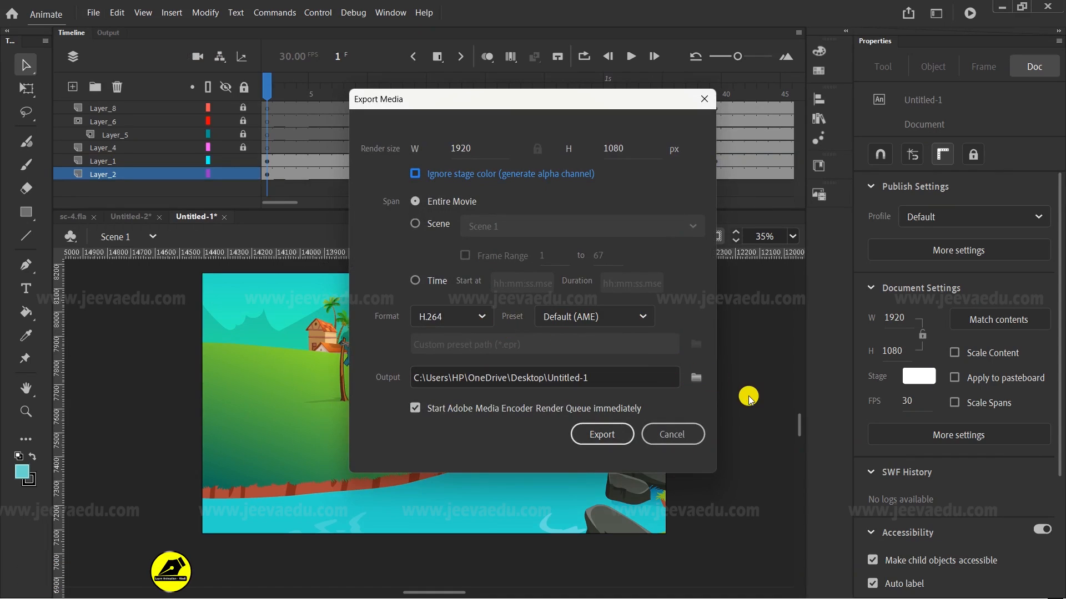
{"action": "left_click", "coordinate": [696, 377]}
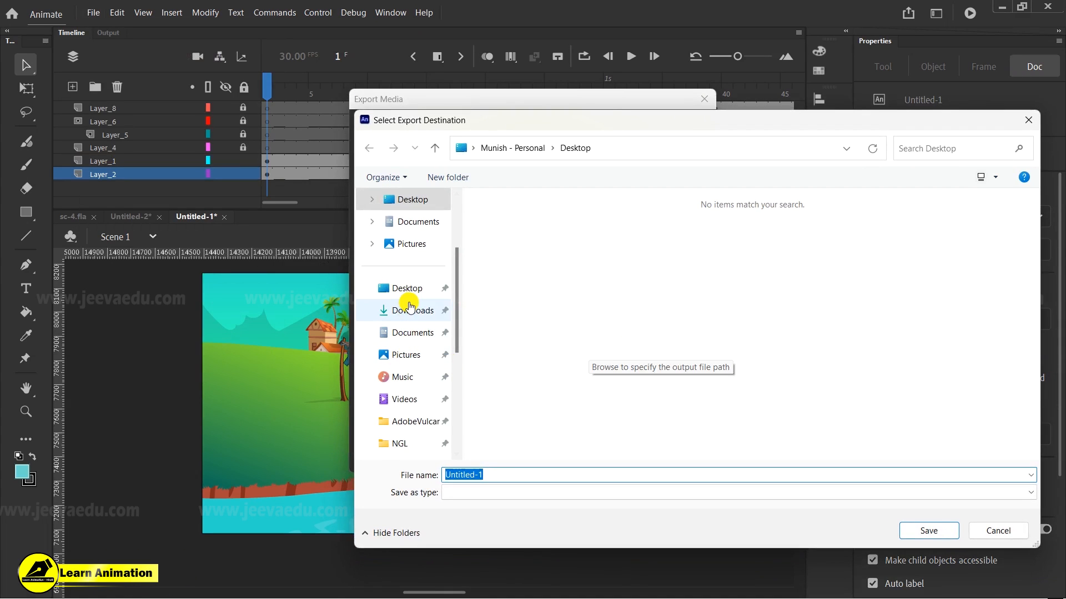
{"action": "left_click", "coordinate": [407, 288]}
{"action": "left_click", "coordinate": [507, 475]}
{"action": "type", "text": "VIDEO "}
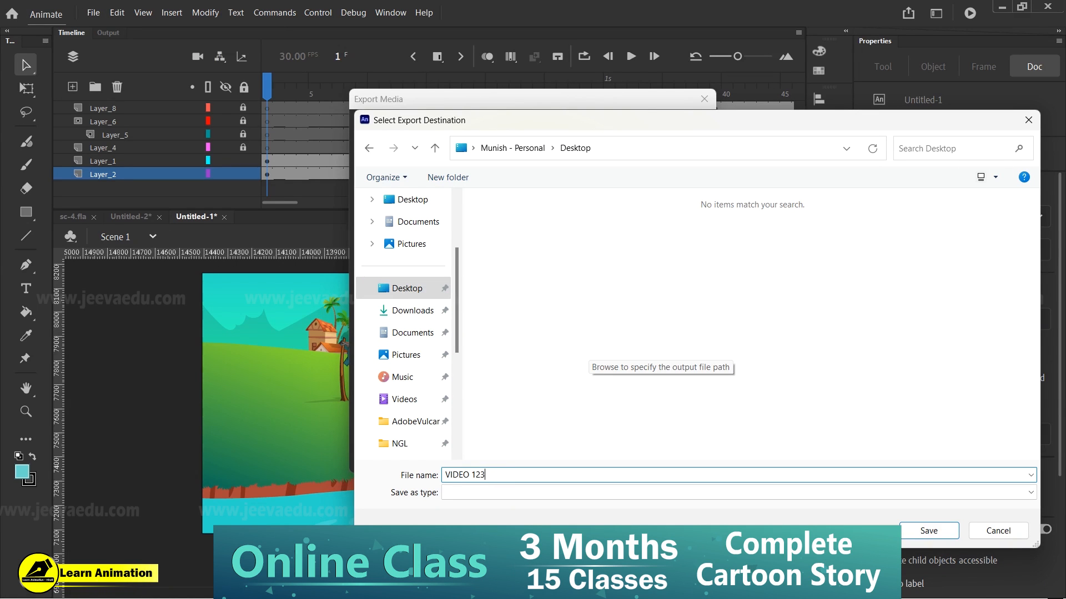
{"action": "type", "text": "123"}
{"action": "left_click", "coordinate": [925, 529]}
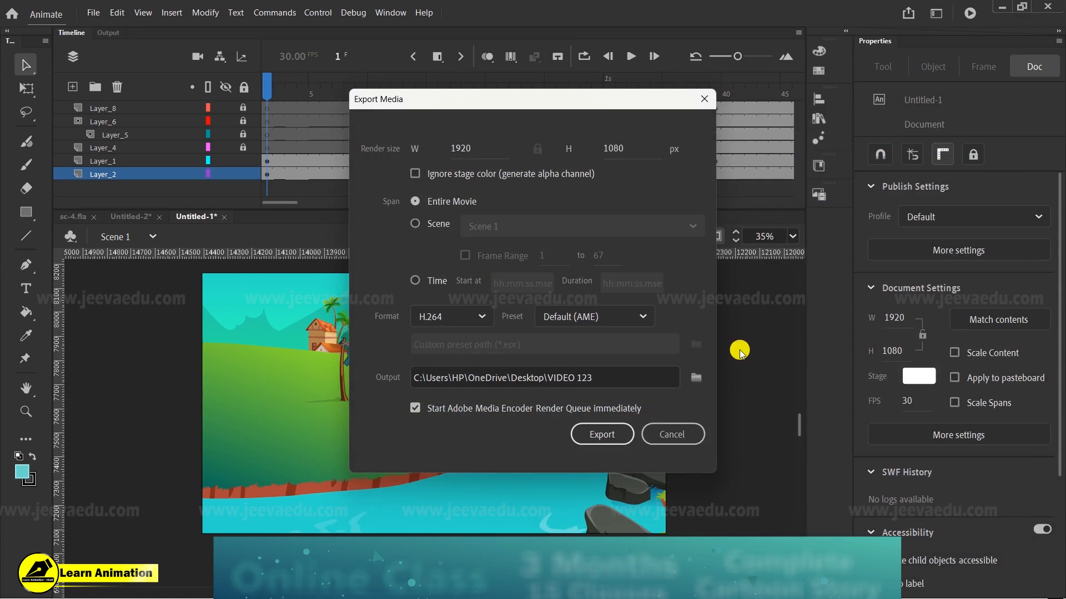
{"action": "left_click", "coordinate": [611, 435]}
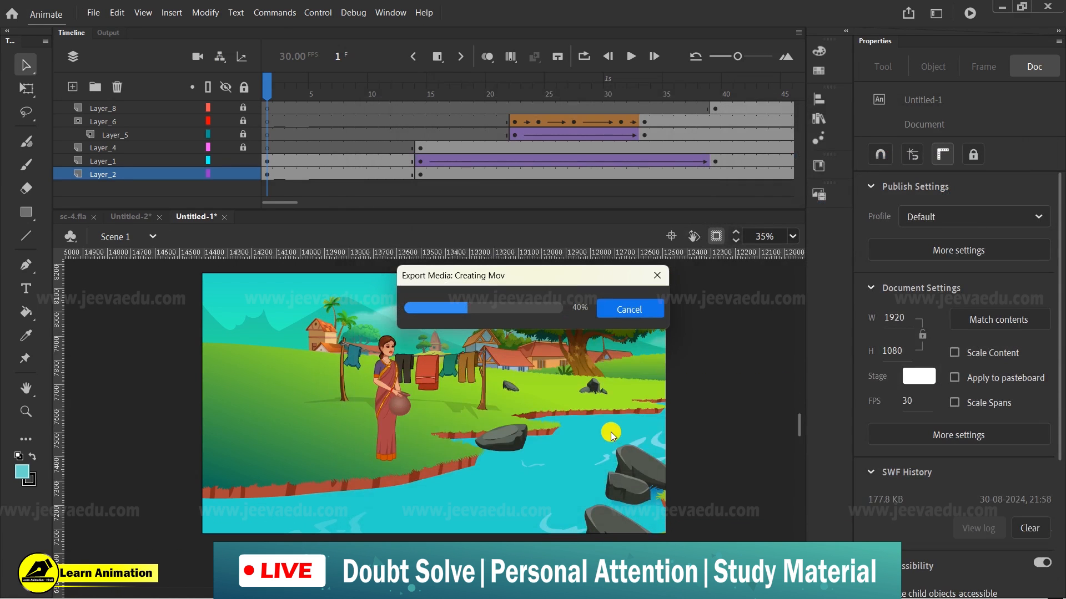